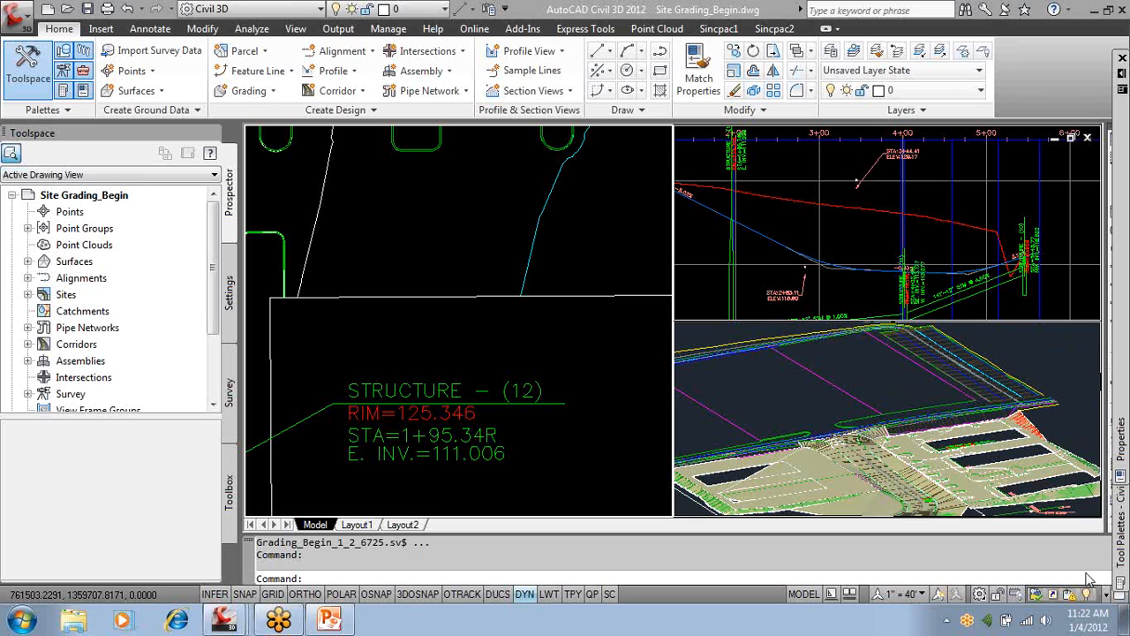
Examine the STRUCTURE - (12) label in plan alongside the ENT RD CL profile view and the 3D site model.
{"action": "left_click", "coordinate": [510, 311]}
{"action": "middle_click_drag", "start_coordinate": [516, 341], "coordinate": [521, 281]}
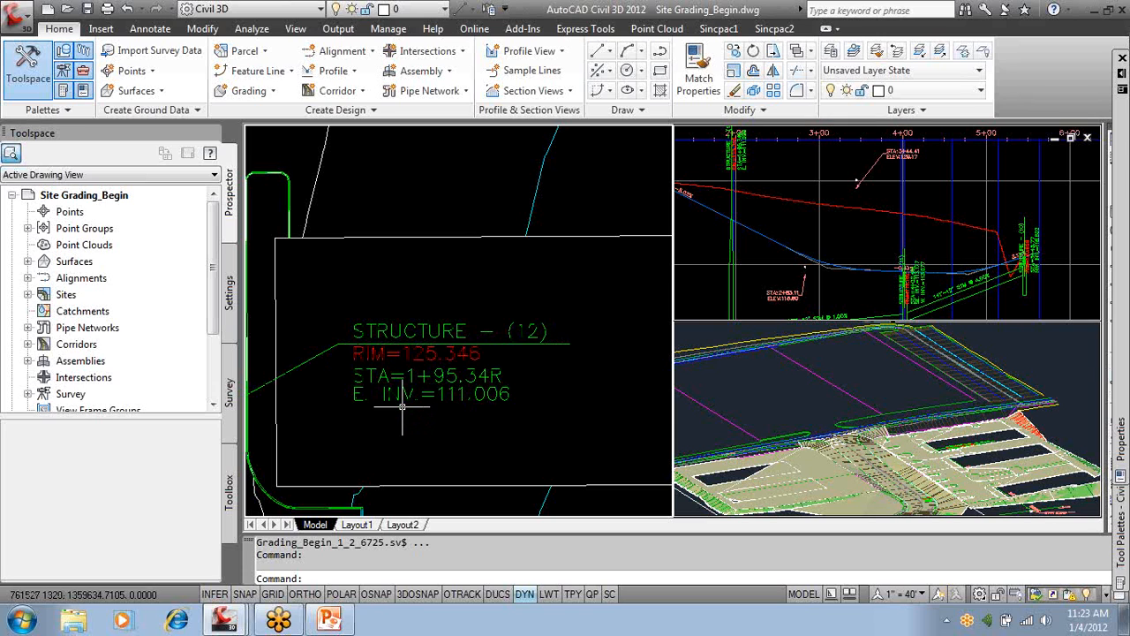
{"action": "left_click", "coordinate": [760, 391]}
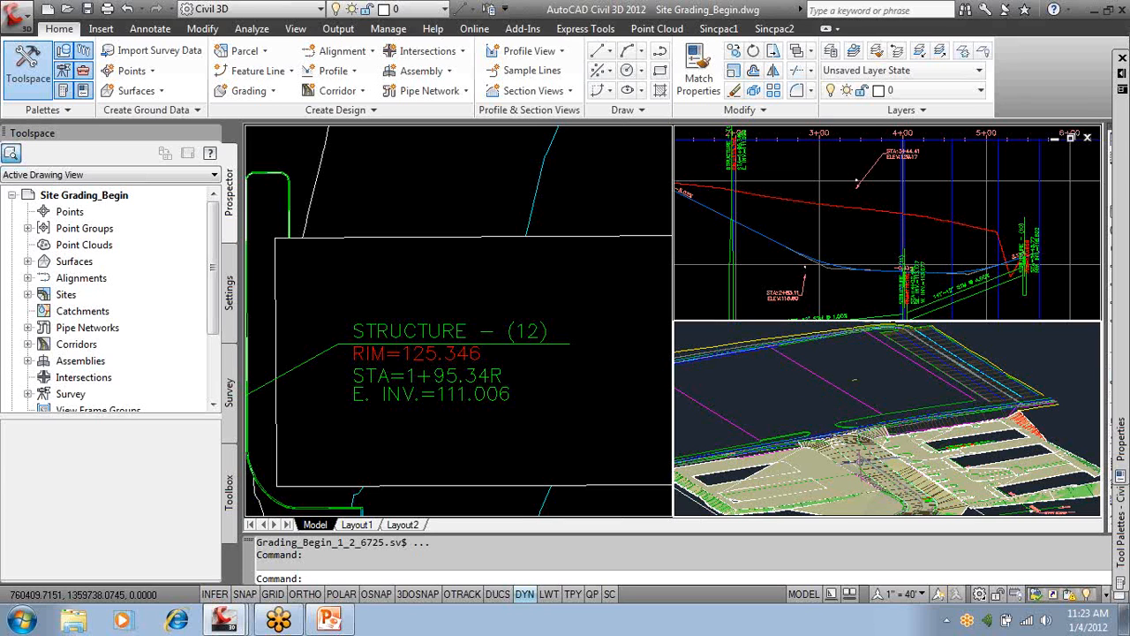
{"action": "left_click", "coordinate": [839, 241]}
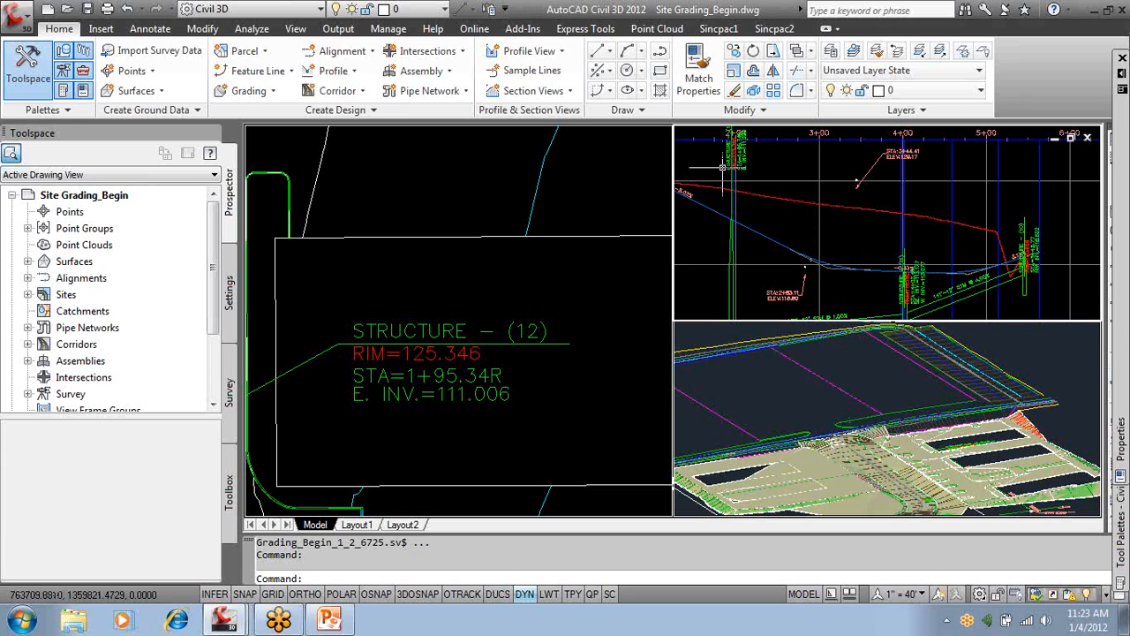
{"action": "scroll", "coordinate": [726, 161], "scroll_direction": "up", "scroll_amount": 2}
{"action": "scroll", "coordinate": [726, 161], "scroll_direction": "down", "scroll_amount": 2}
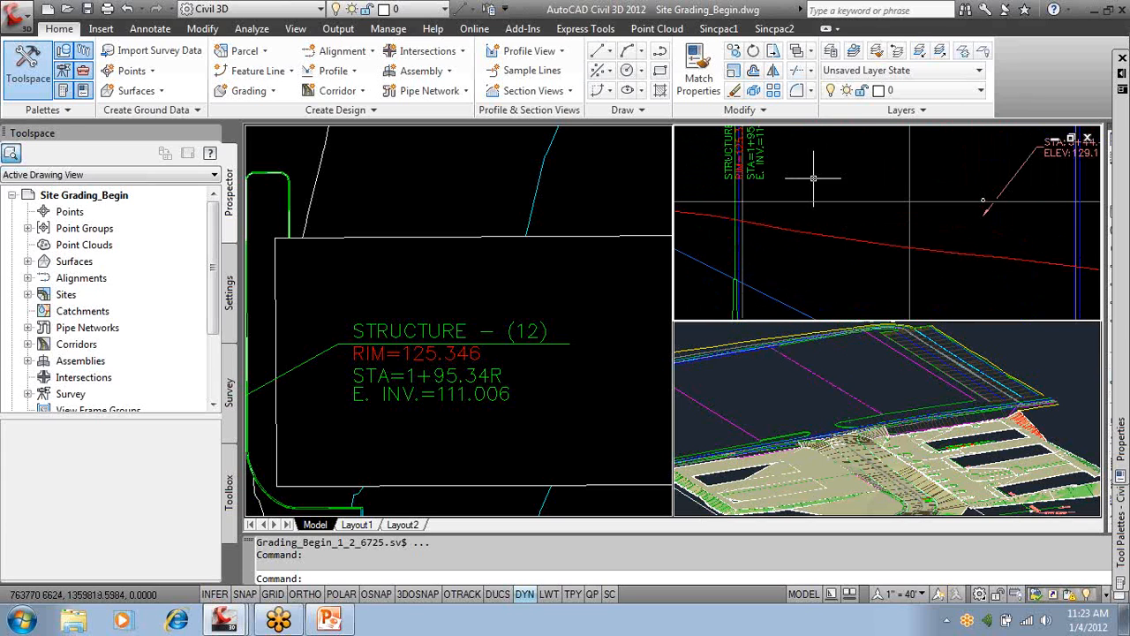
{"action": "scroll", "coordinate": [822, 222], "scroll_direction": "down", "scroll_amount": 2}
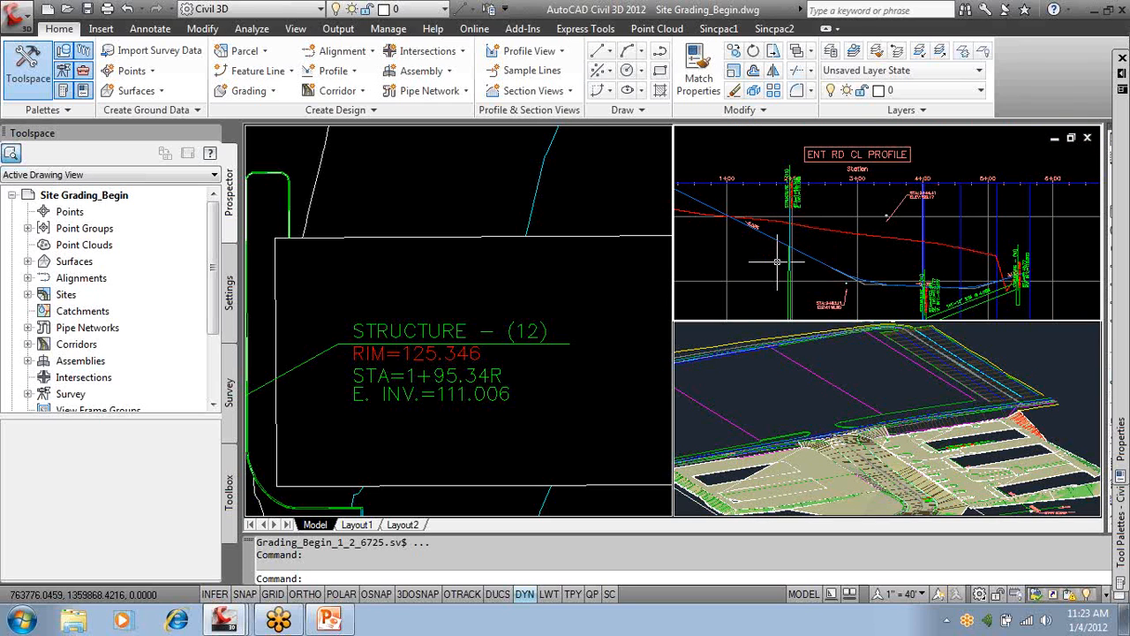
{"action": "left_click", "coordinate": [792, 250]}
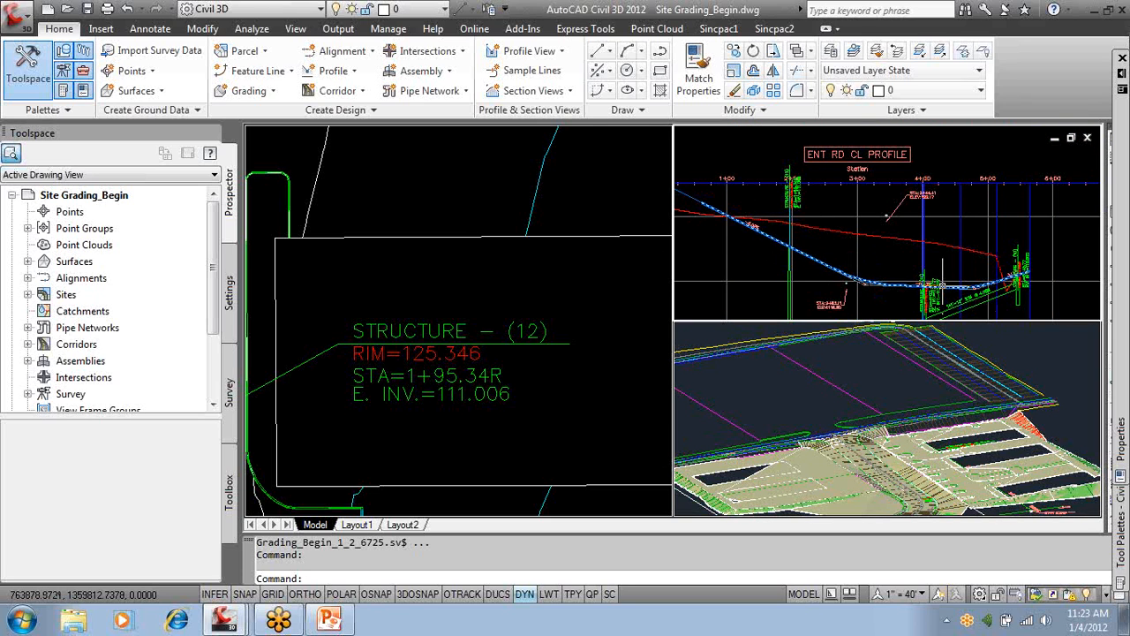
{"action": "middle_click_drag", "start_coordinate": [847, 267], "coordinate": [839, 243]}
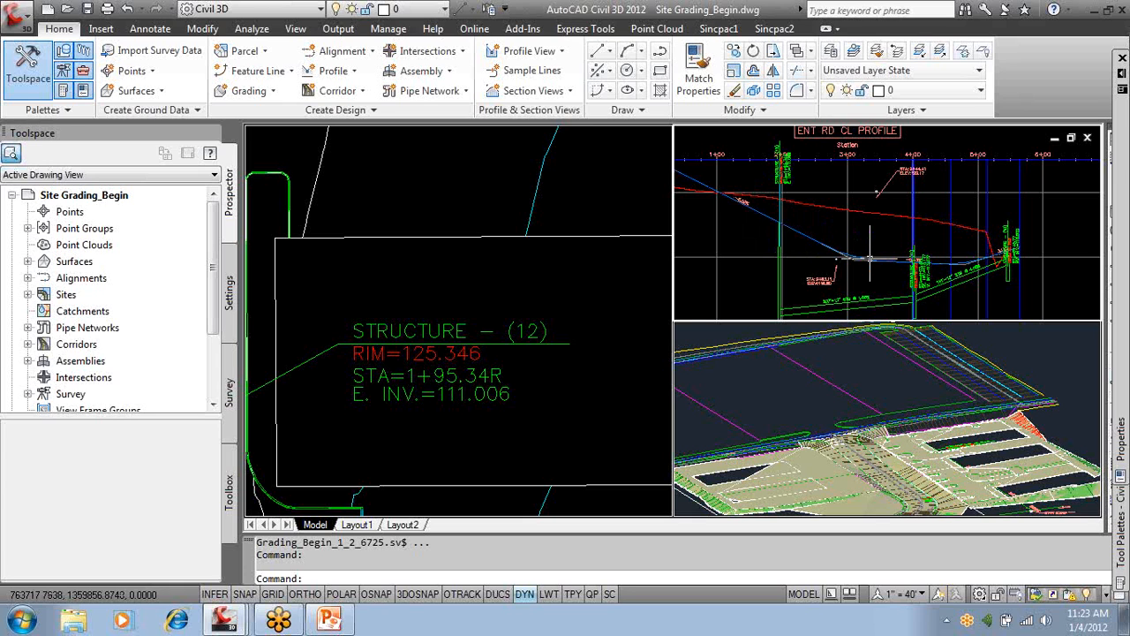
Select the ENT RD FG CL design profile in the profile view.
{"action": "scroll", "coordinate": [841, 251], "scroll_direction": "up", "scroll_amount": 4}
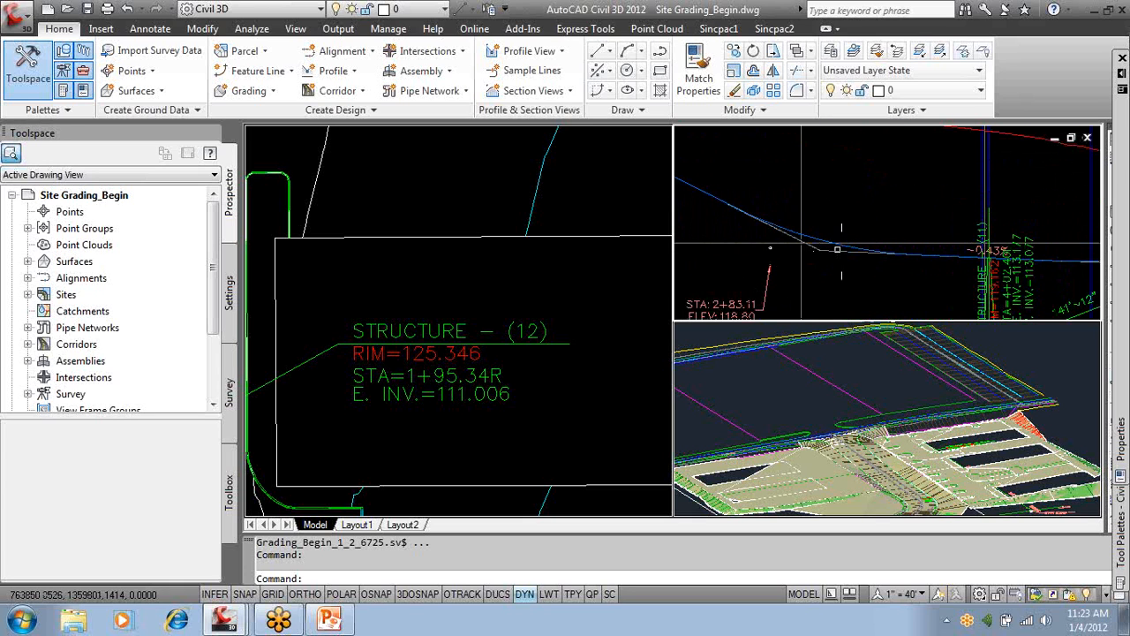
{"action": "left_click", "coordinate": [842, 250]}
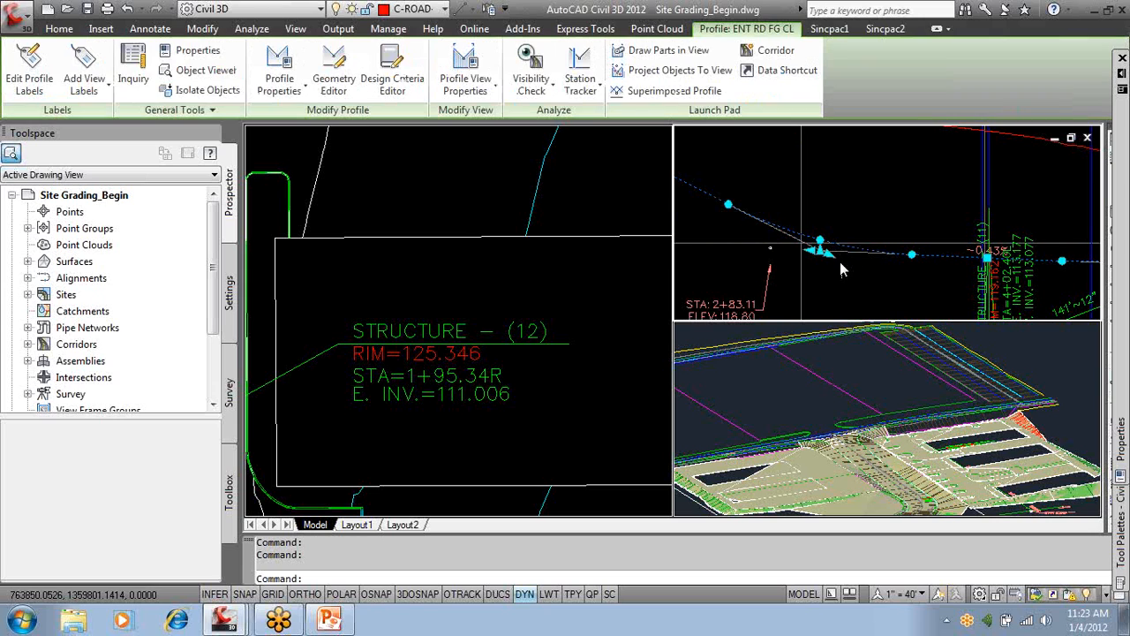
{"action": "scroll", "coordinate": [855, 261], "scroll_direction": "down", "scroll_amount": 2}
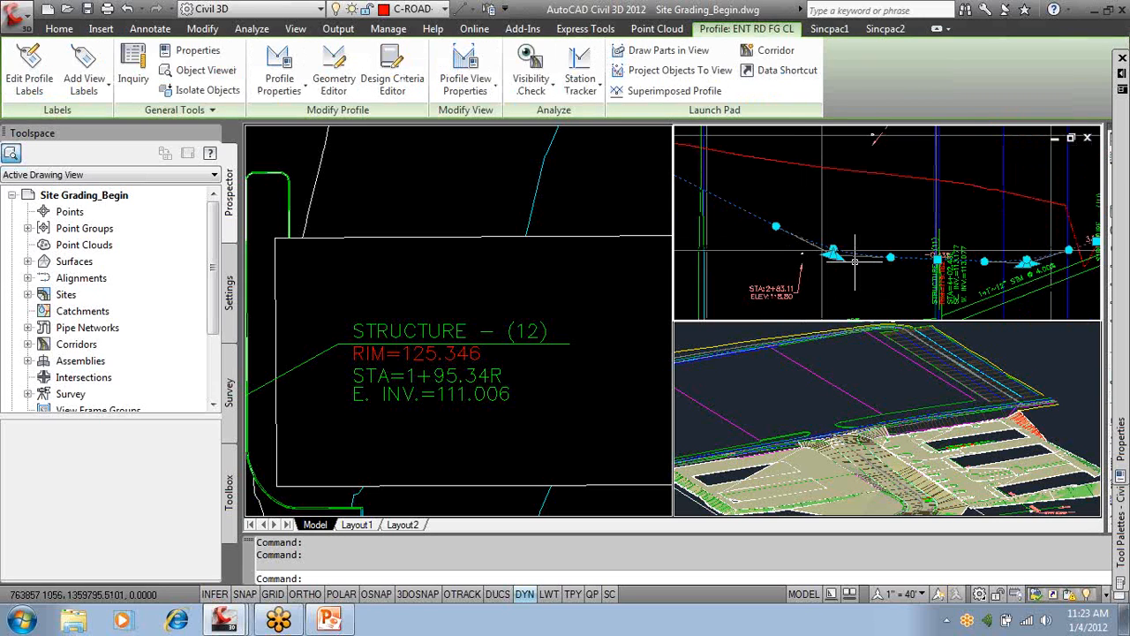
{"action": "left_click", "coordinate": [833, 253]}
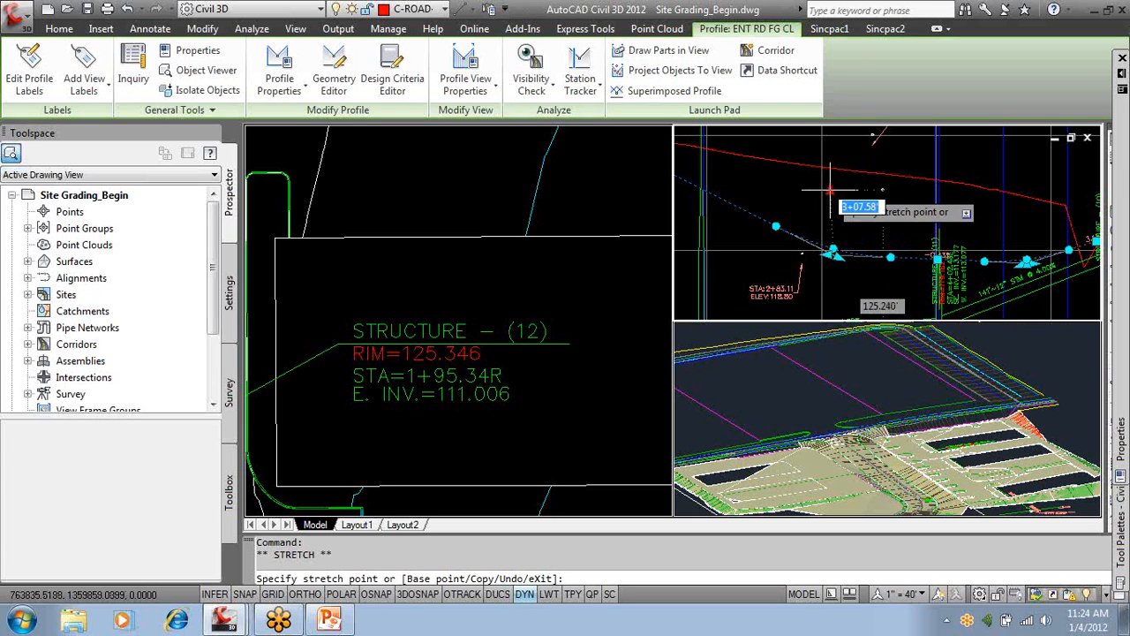
{"action": "key", "text": "Tab"}
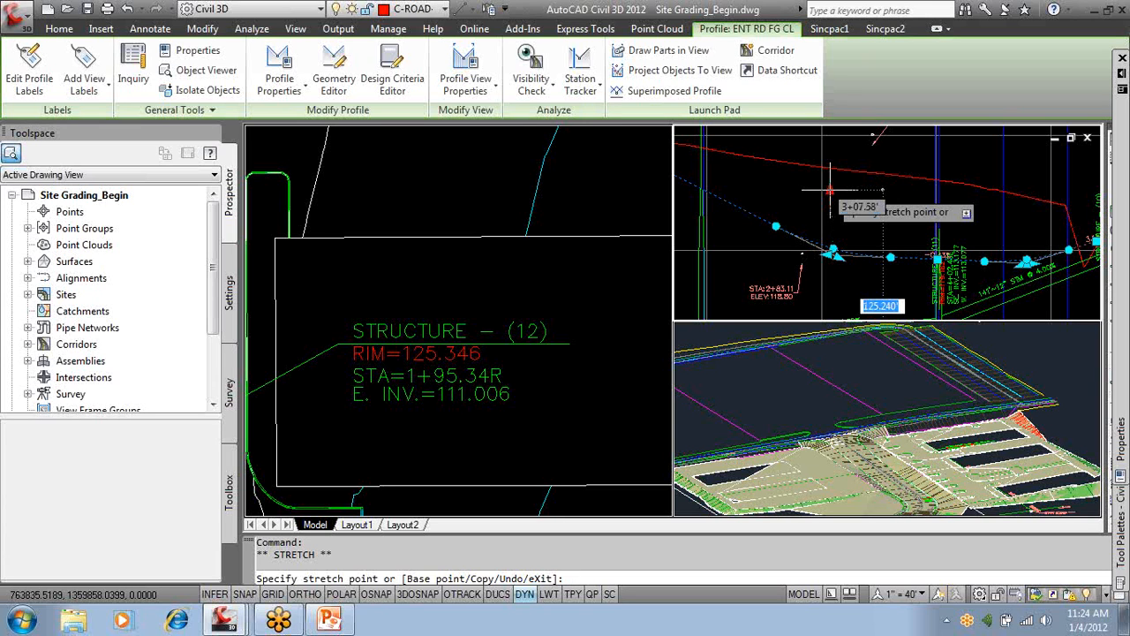
{"action": "key", "text": "Escape"}
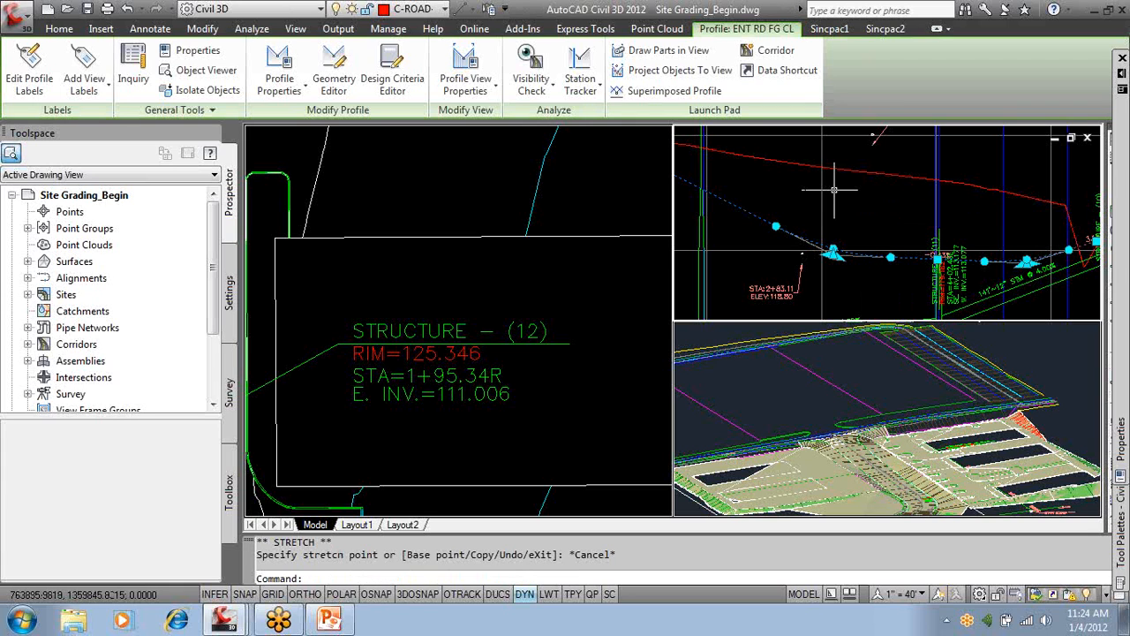
Raise the design profile's PVI just past station 3+00 to an elevation of about 125.24 feet.
{"action": "left_click", "coordinate": [833, 254]}
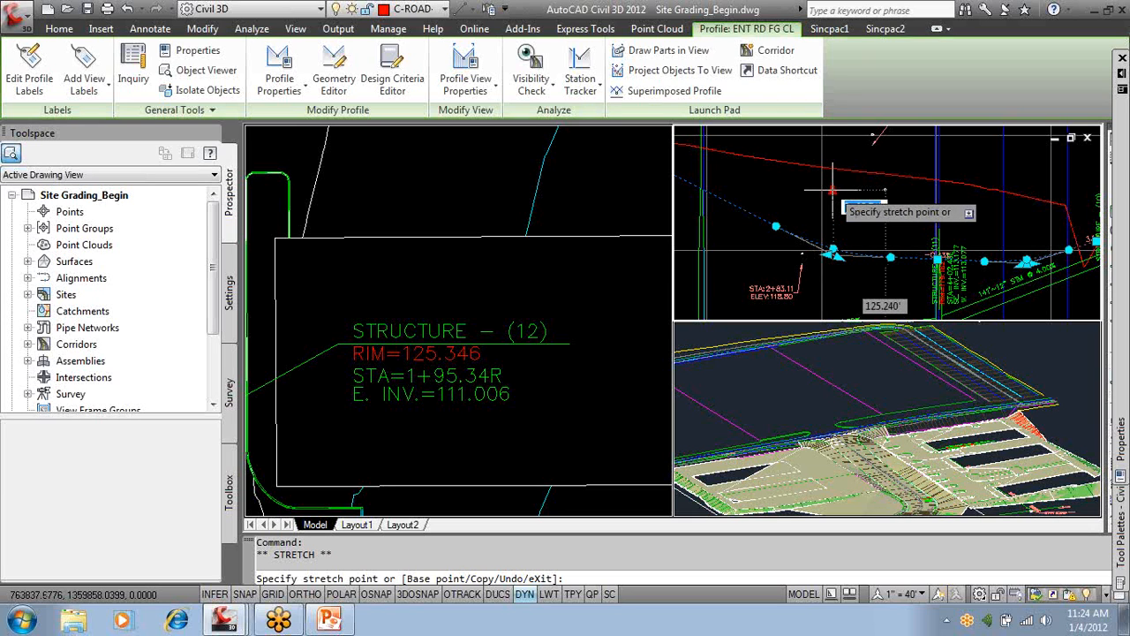
{"action": "left_click", "coordinate": [832, 189]}
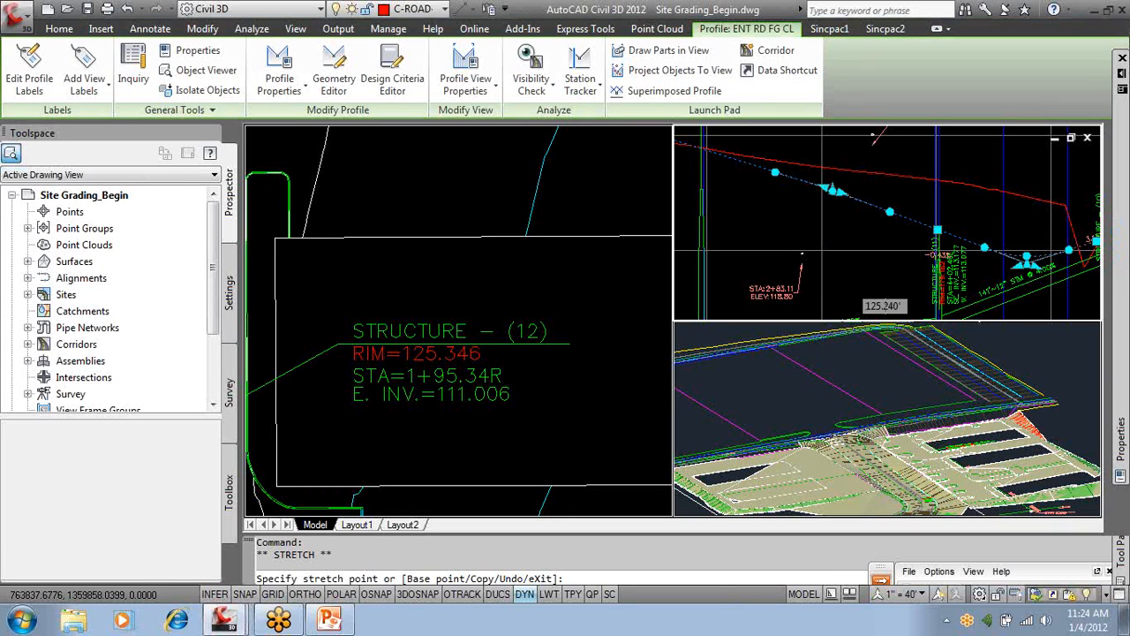
{"action": "left_click", "coordinate": [943, 228]}
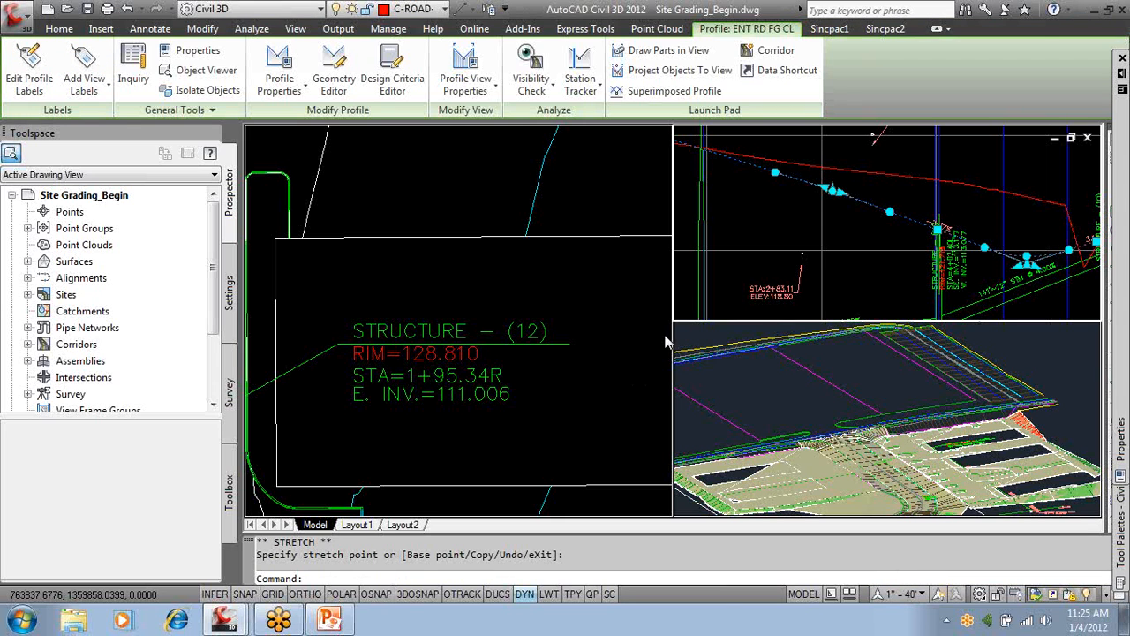
Lower the same PVI near station 3+08 to an elevation of about 120.72 feet and raise it to about 126.46 feet.
{"action": "scroll", "coordinate": [844, 192], "scroll_direction": "up", "scroll_amount": 3}
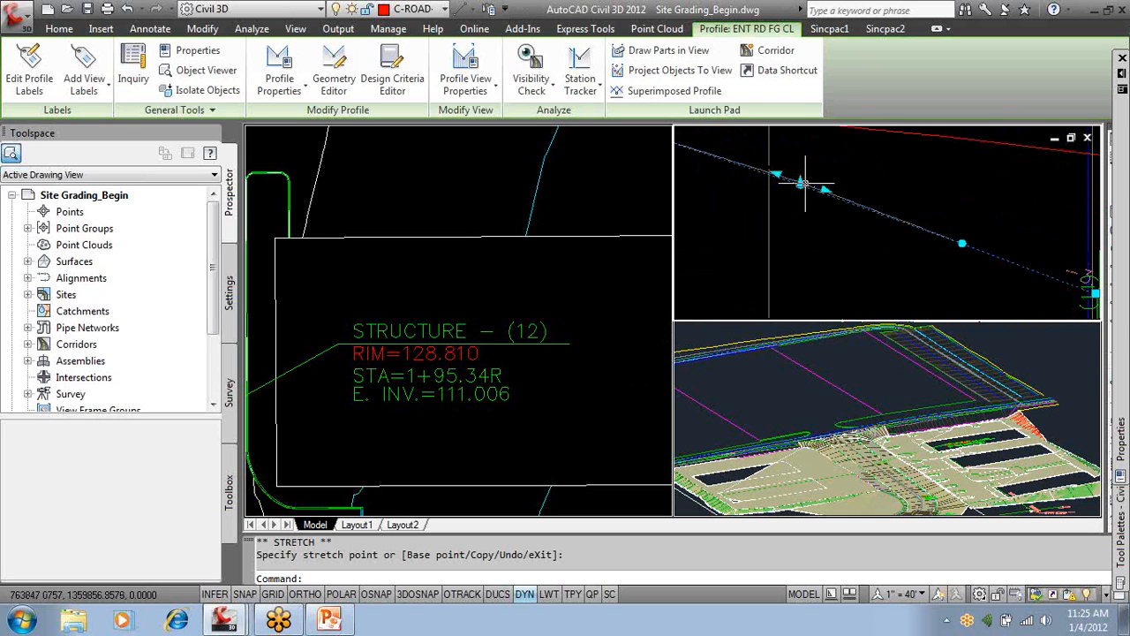
{"action": "scroll", "coordinate": [803, 183], "scroll_direction": "down", "scroll_amount": 3}
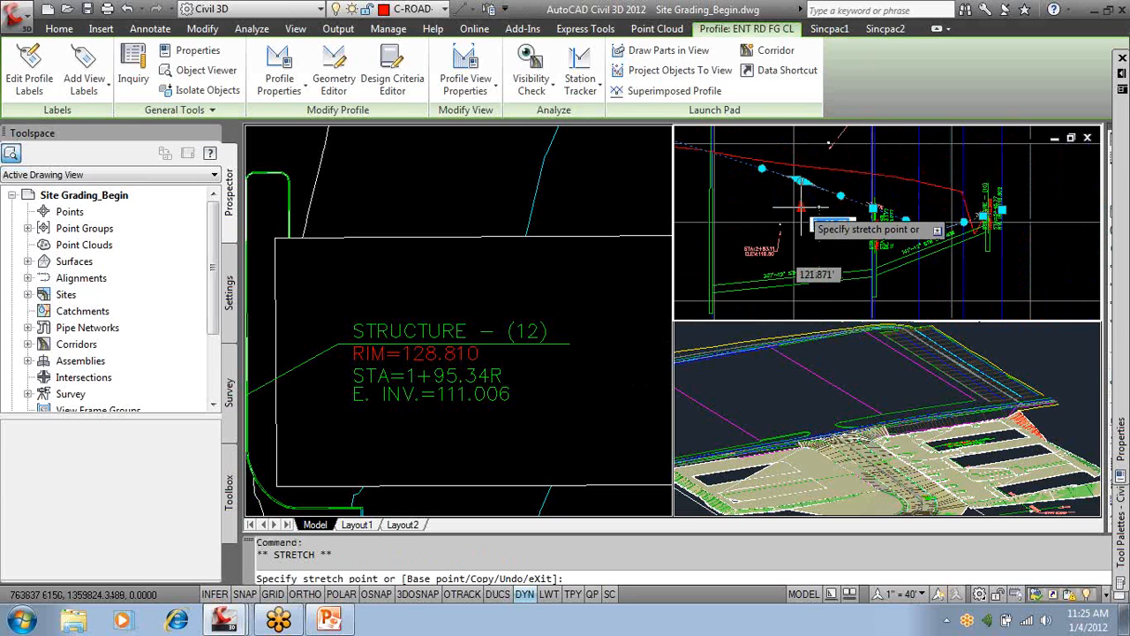
{"action": "left_click", "coordinate": [800, 216]}
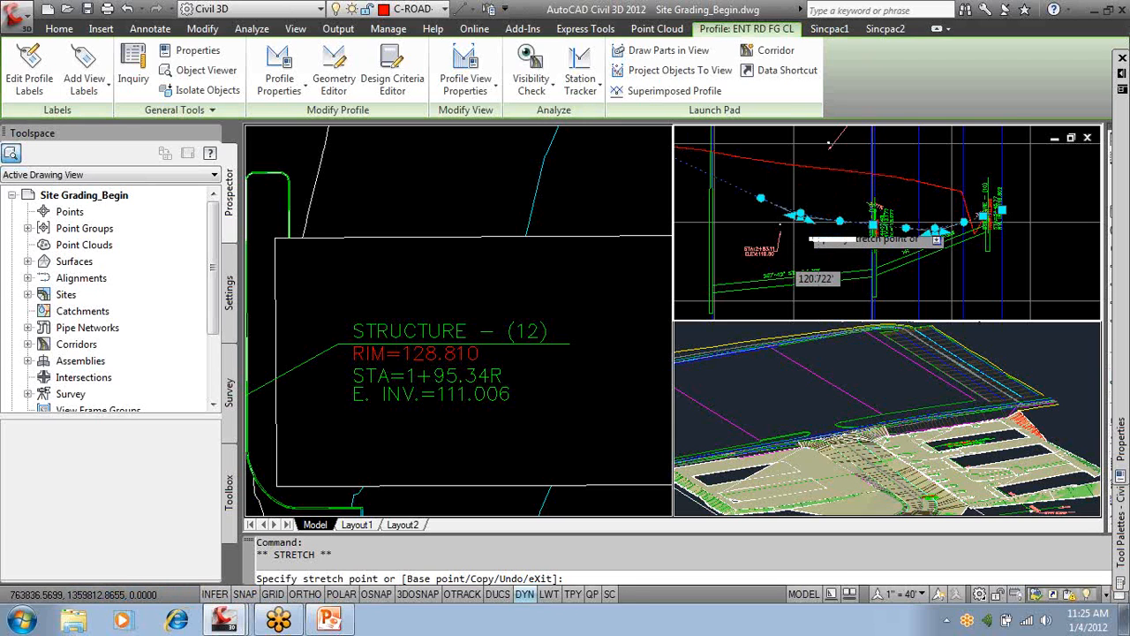
{"action": "left_click", "coordinate": [800, 216]}
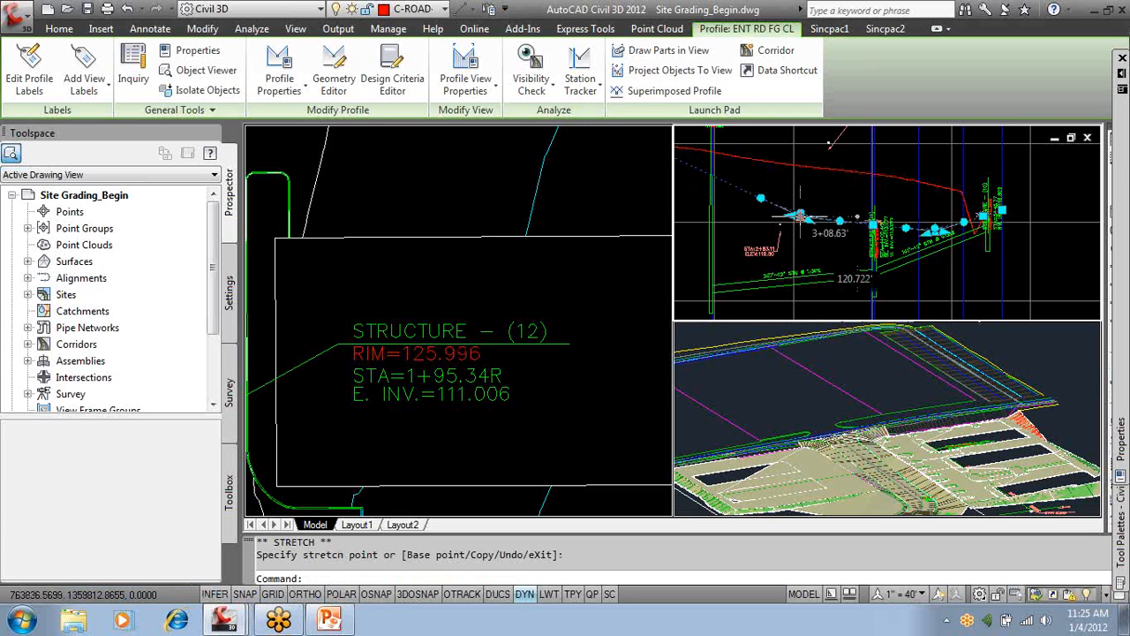
{"action": "left_click", "coordinate": [800, 216]}
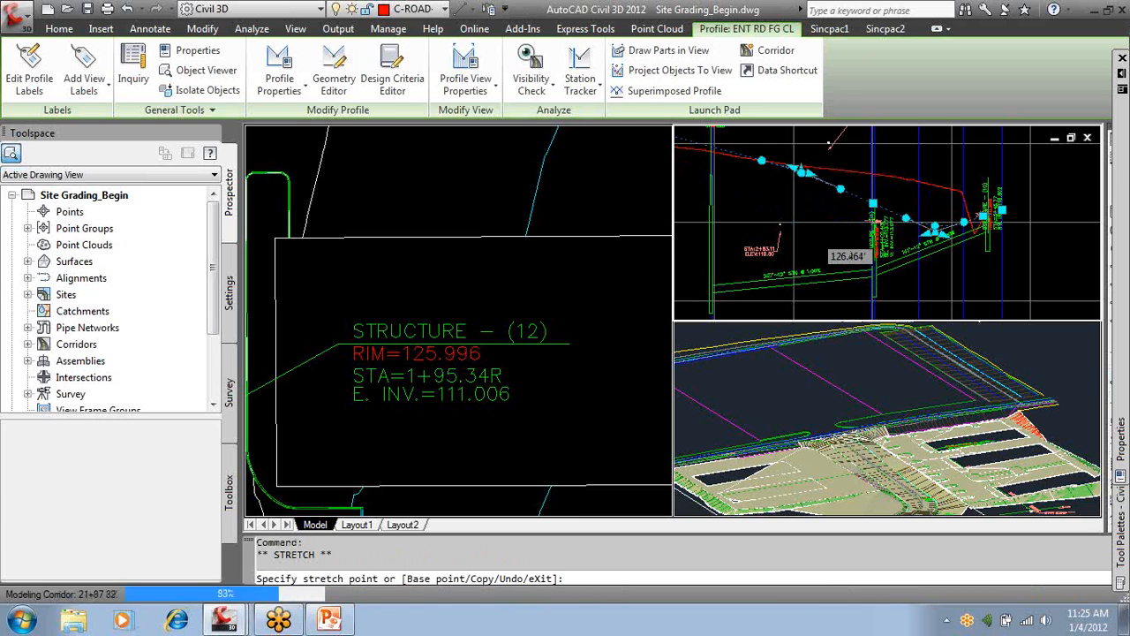
{"action": "left_click", "coordinate": [800, 172]}
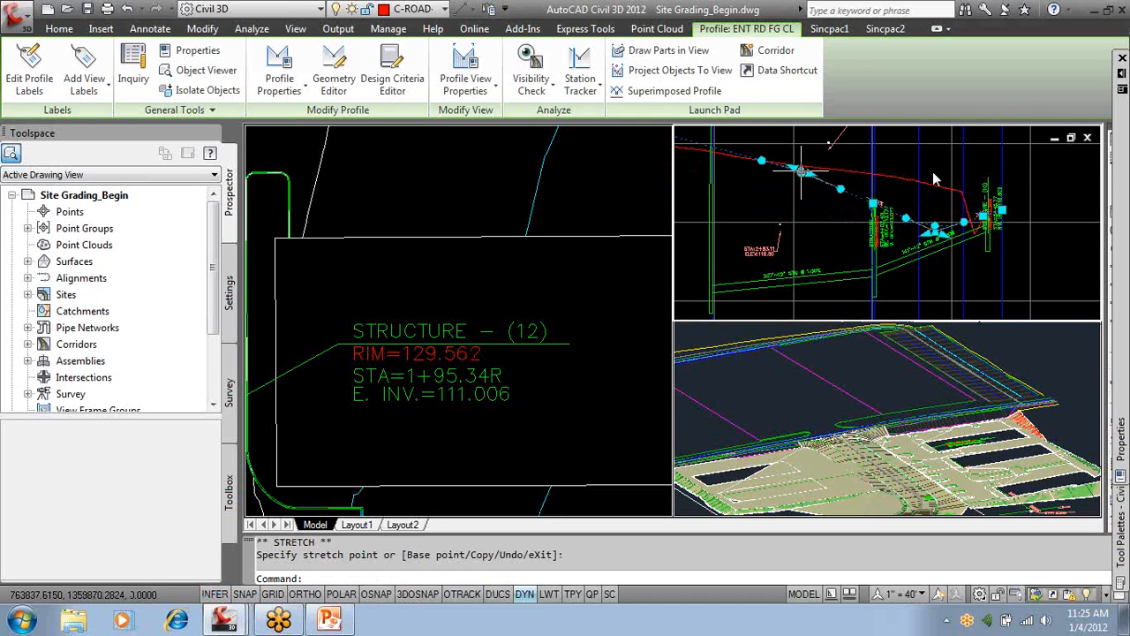
Close the Site Grading_Begin drawing without saving its changes.
{"action": "left_click", "coordinate": [1088, 139]}
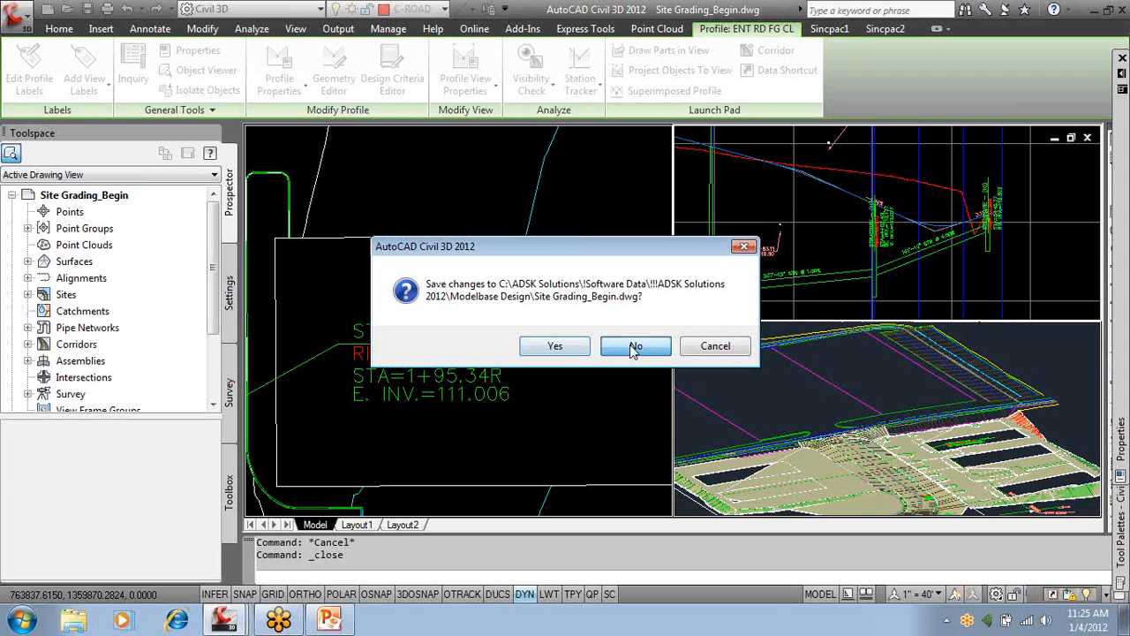
{"action": "left_click", "coordinate": [635, 346]}
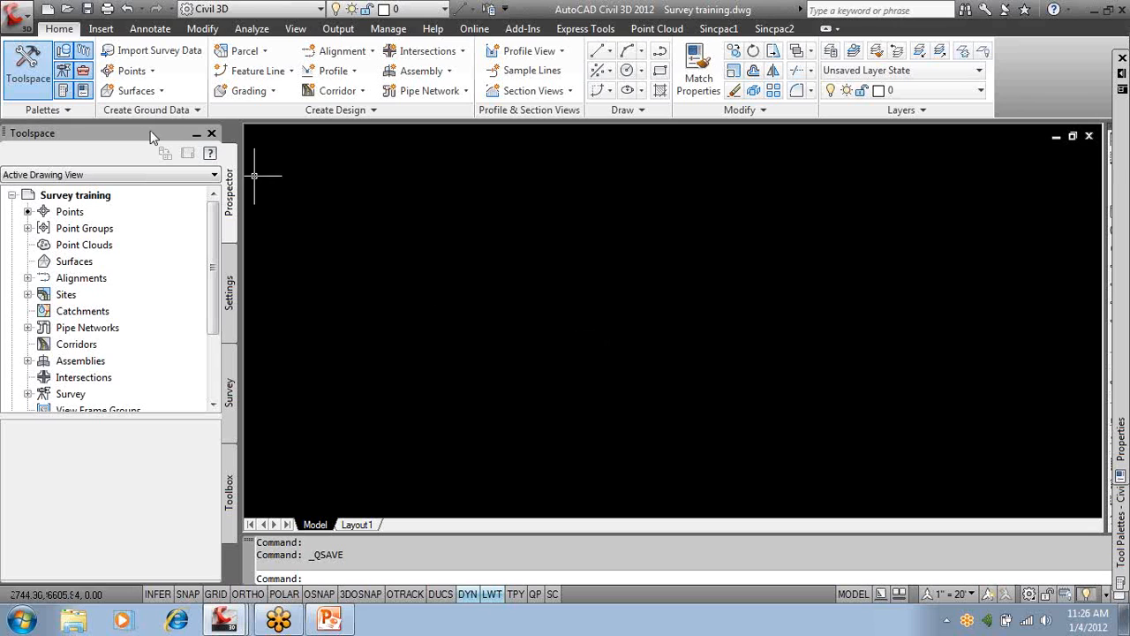
Create a new drawing from the _AutoCAD Civil 3D (Imperial) NCS.dwt template.
{"action": "left_click", "coordinate": [25, 24]}
{"action": "mouse_move", "coordinate": [48, 105]}
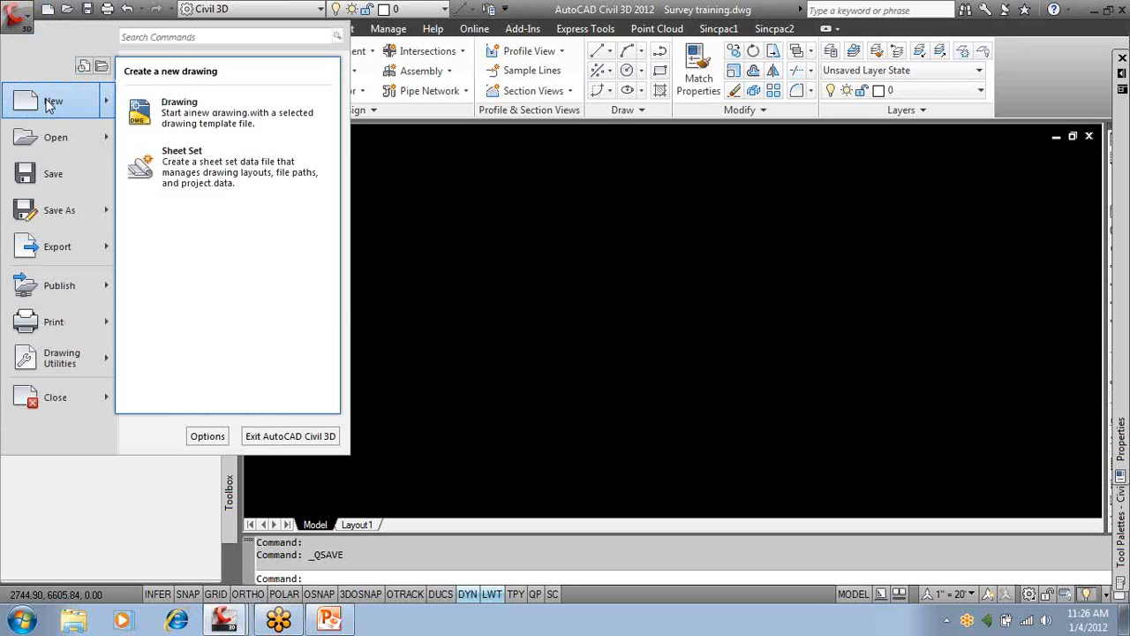
{"action": "left_click", "coordinate": [179, 110]}
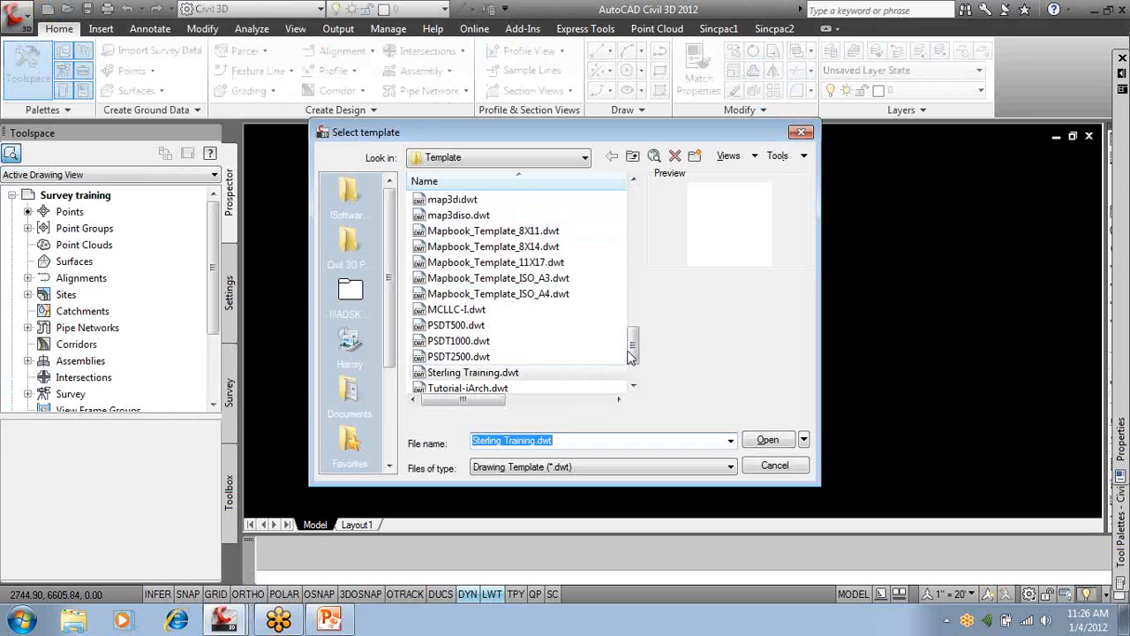
{"action": "left_click_drag", "start_coordinate": [633, 353], "coordinate": [632, 225]}
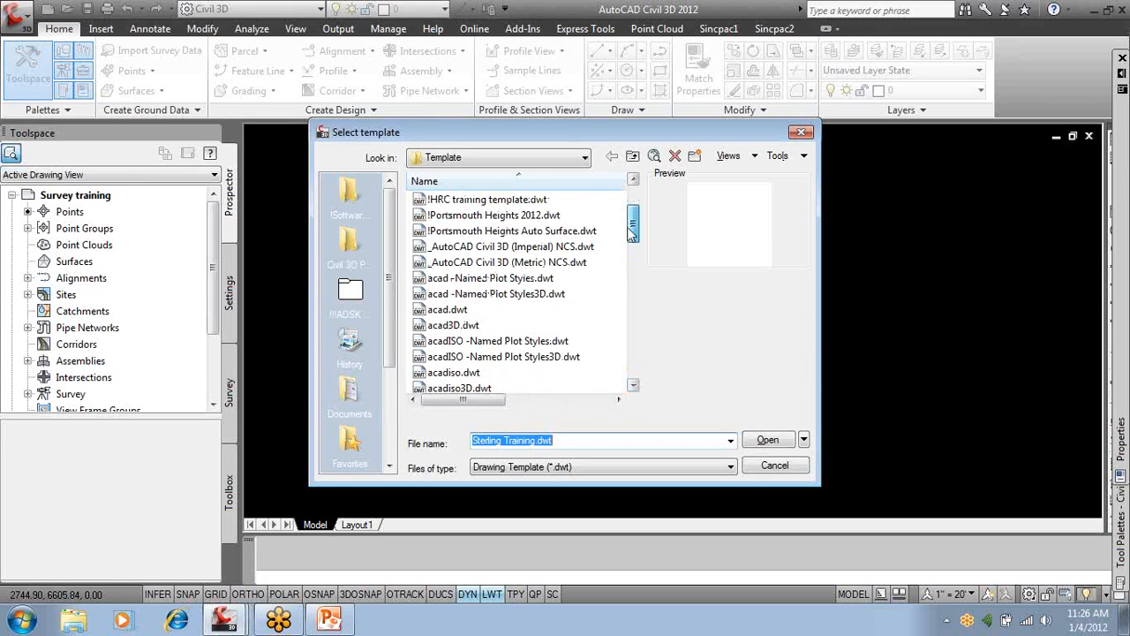
{"action": "left_click", "coordinate": [559, 248]}
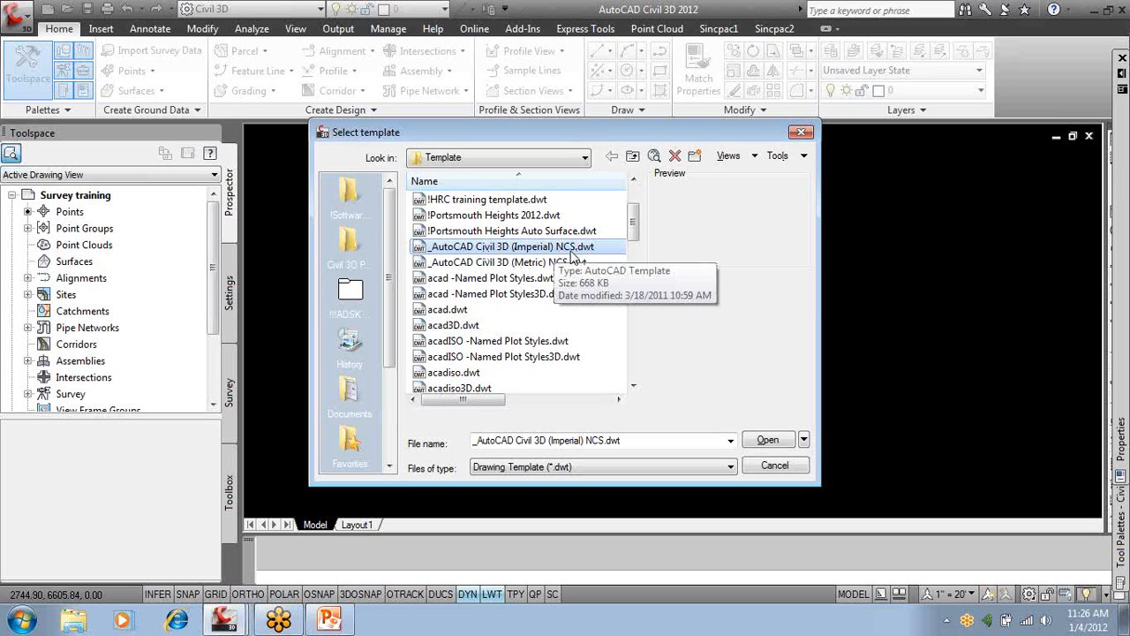
{"action": "left_click", "coordinate": [769, 440]}
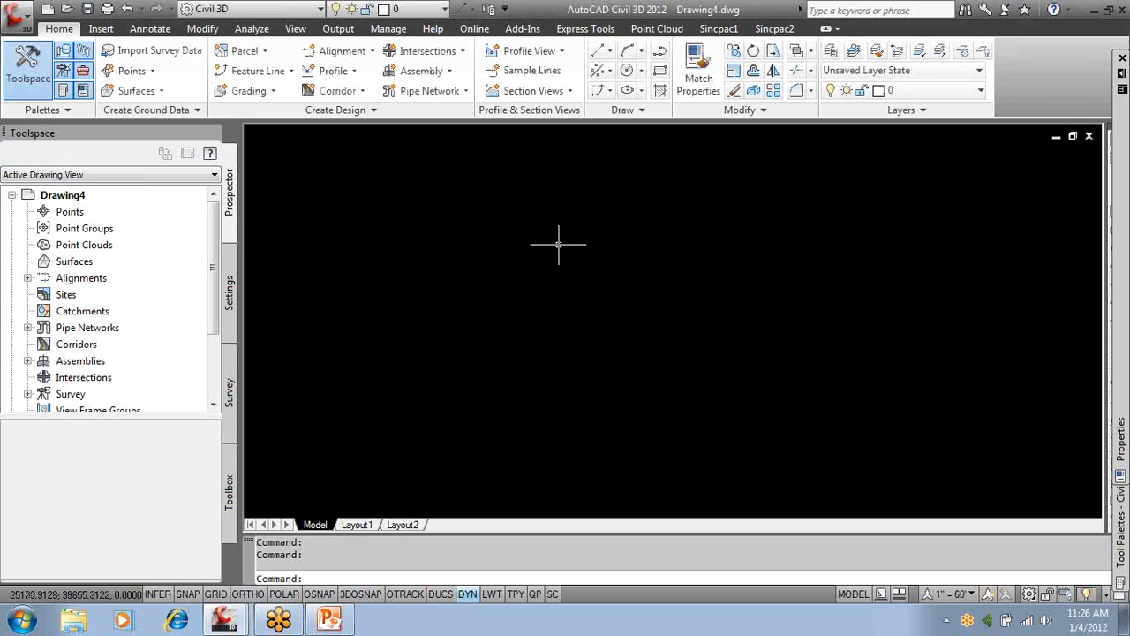
Look through the layers supplied by the template in the new drawing.
{"action": "left_click", "coordinate": [980, 95]}
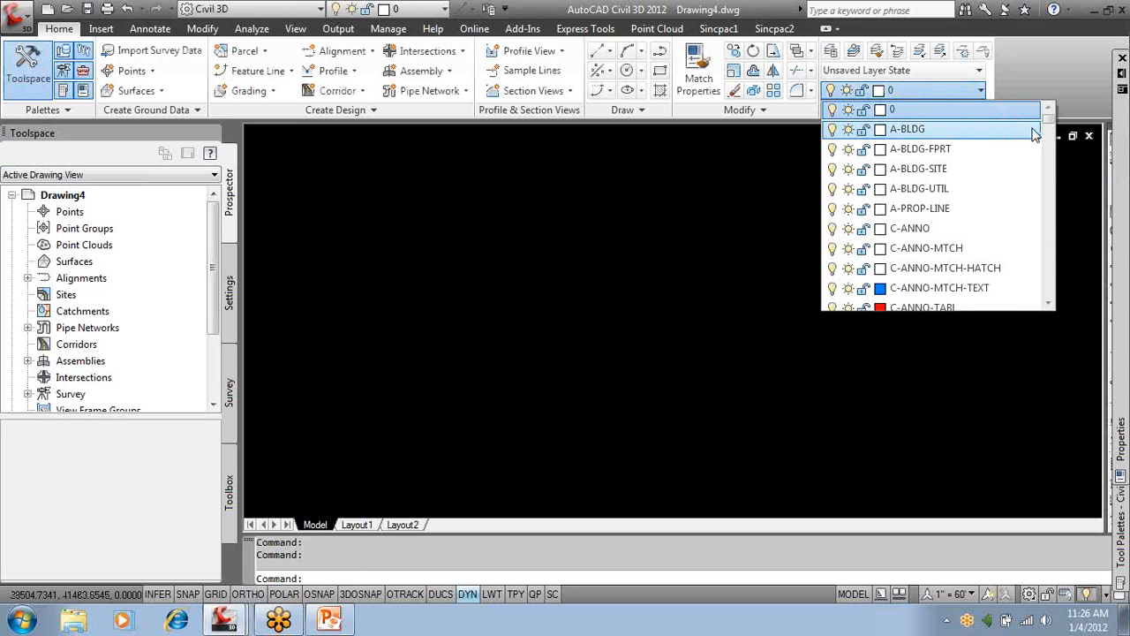
{"action": "mouse_move", "coordinate": [1050, 117]}
{"action": "left_mouse_down"}
{"action": "mouse_move", "coordinate": [1049, 307]}
{"action": "mouse_move", "coordinate": [1047, 110]}
{"action": "left_mouse_up"}
{"action": "left_click", "coordinate": [1031, 88]}
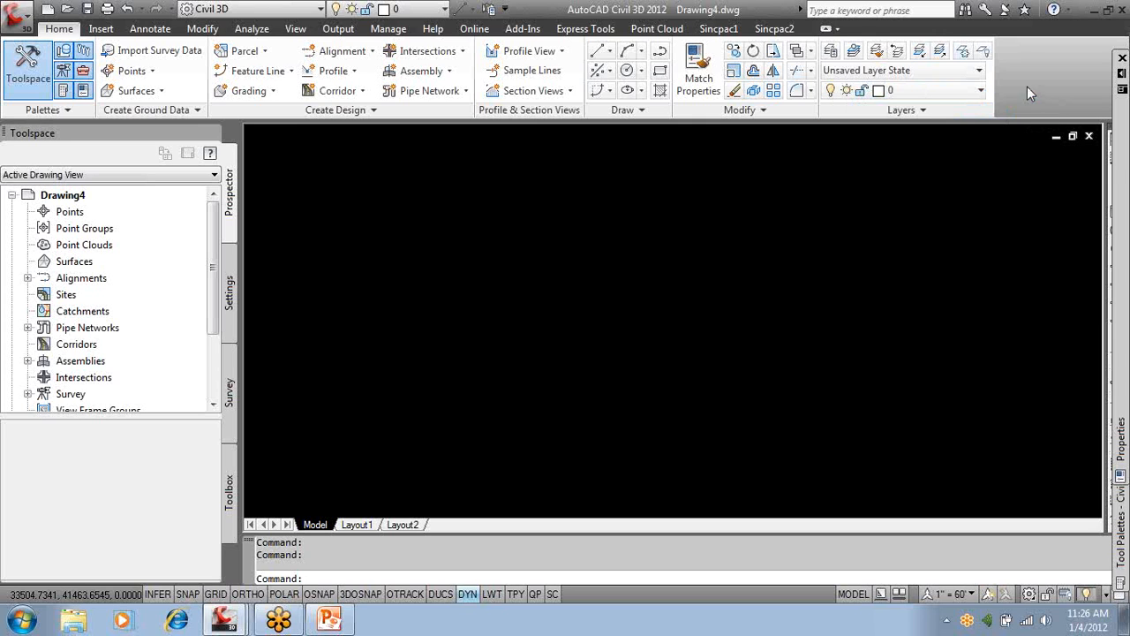
Open the drawing settings of the new drawing and review the units and zone, transformation and object layers settings.
{"action": "left_click", "coordinate": [230, 300]}
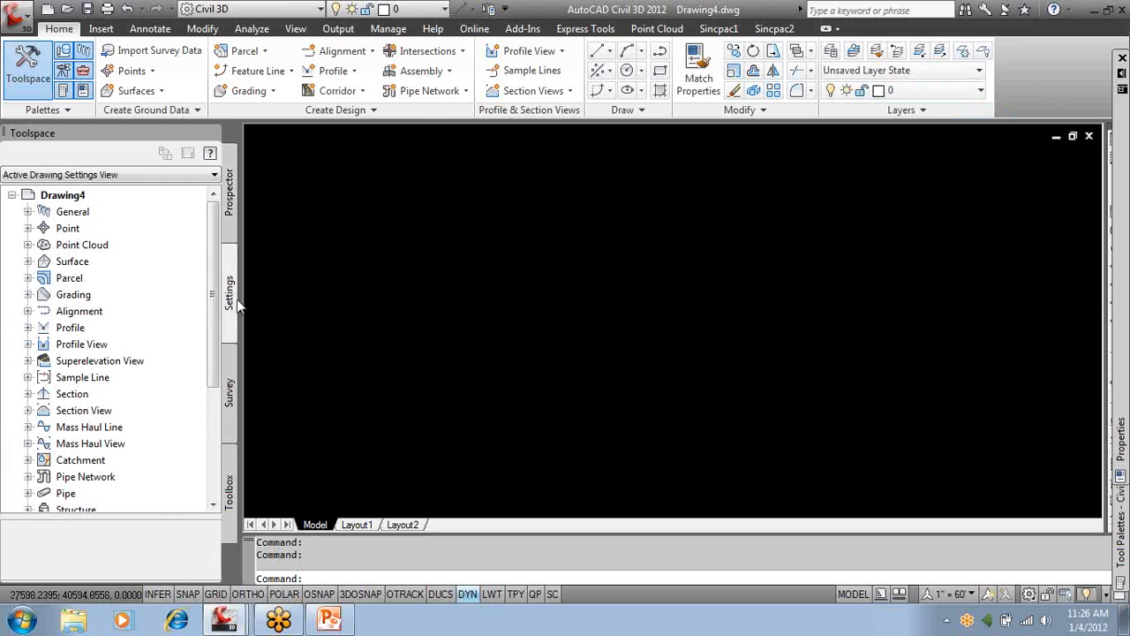
{"action": "right_click", "coordinate": [92, 196]}
{"action": "left_click", "coordinate": [147, 198]}
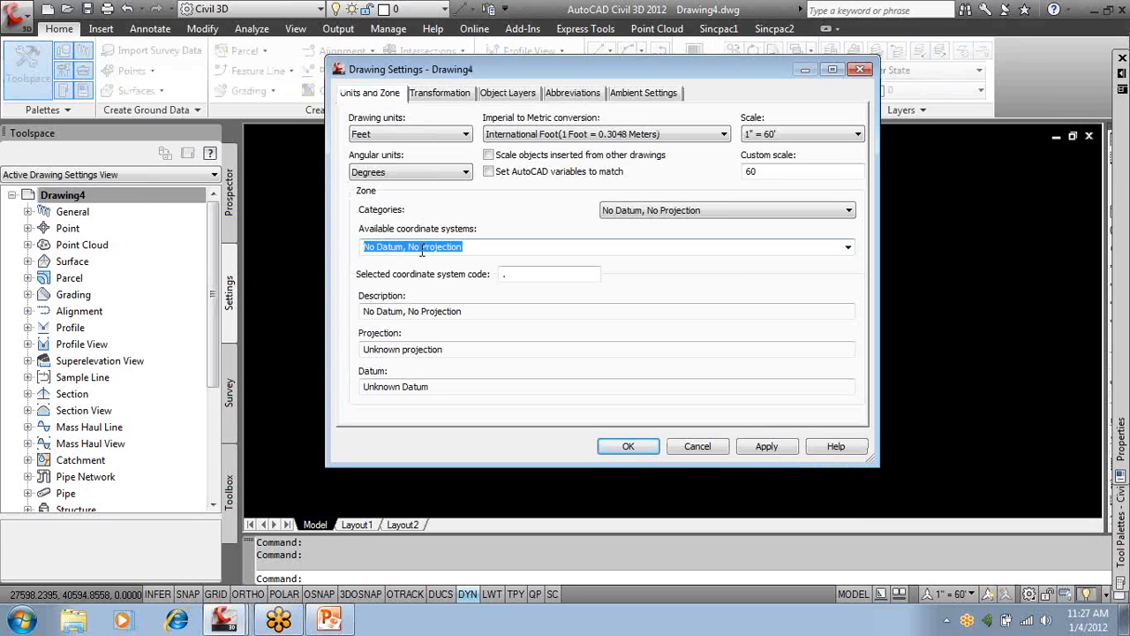
{"action": "left_click", "coordinate": [441, 96]}
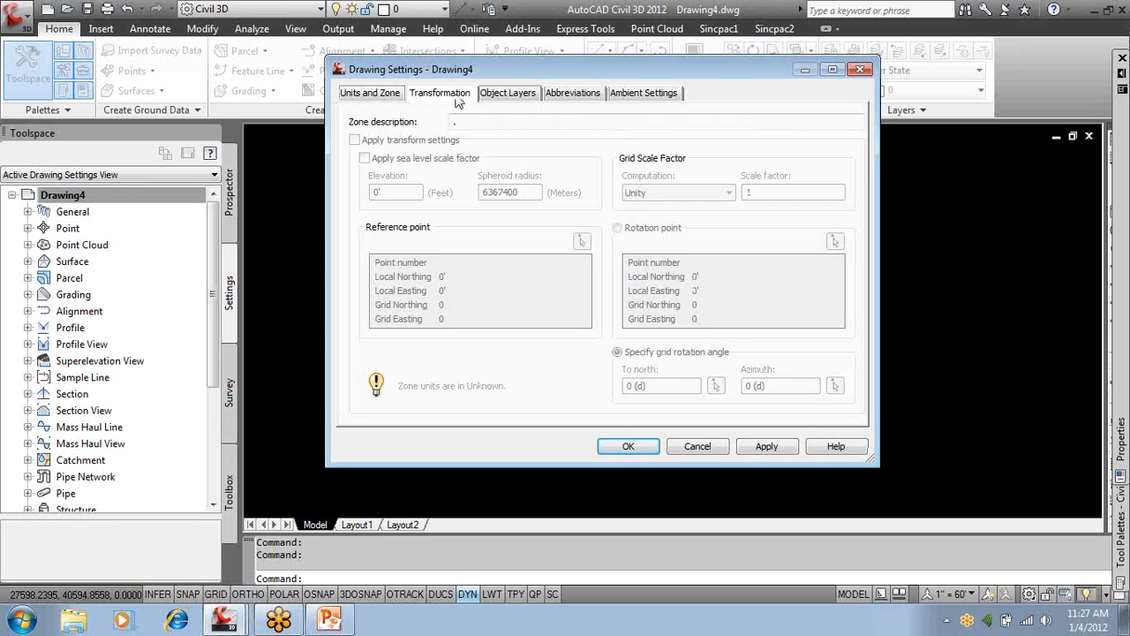
{"action": "left_click", "coordinate": [503, 95]}
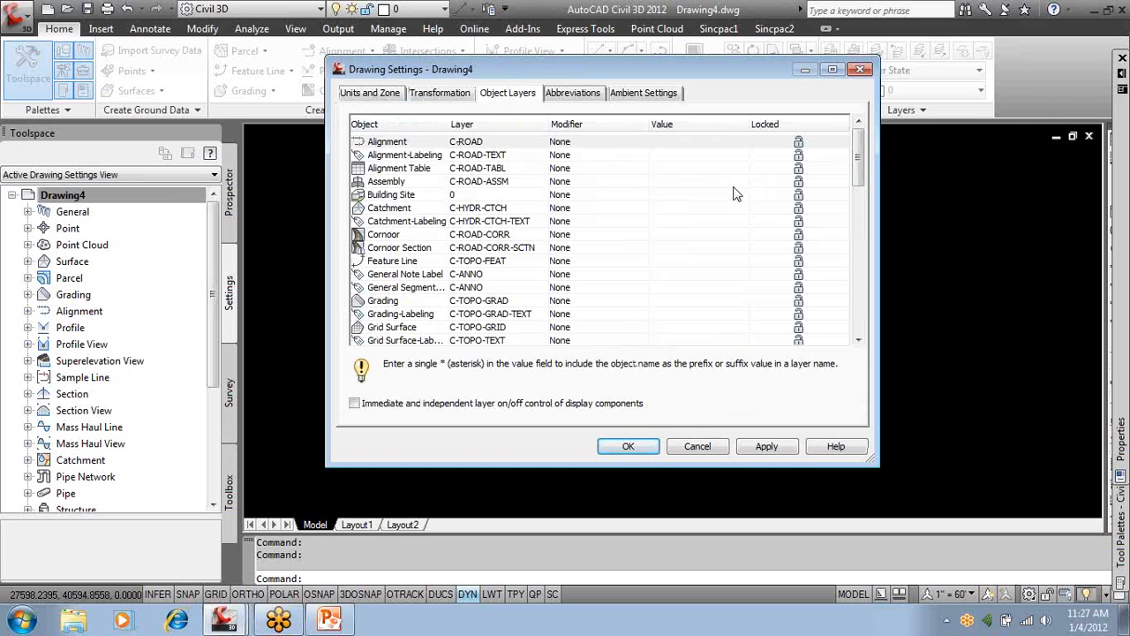
Review the full list of object layers in the drawing settings, then leave the settings without changes.
{"action": "left_click_drag", "start_coordinate": [858, 158], "coordinate": [856, 333]}
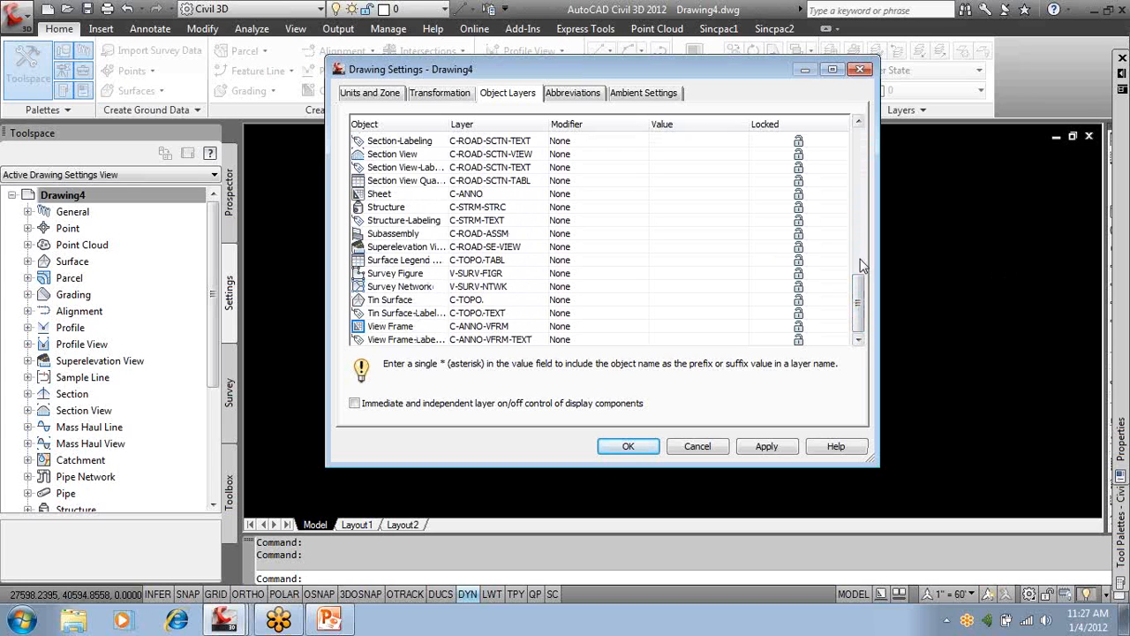
{"action": "left_click_drag", "start_coordinate": [862, 304], "coordinate": [870, 148]}
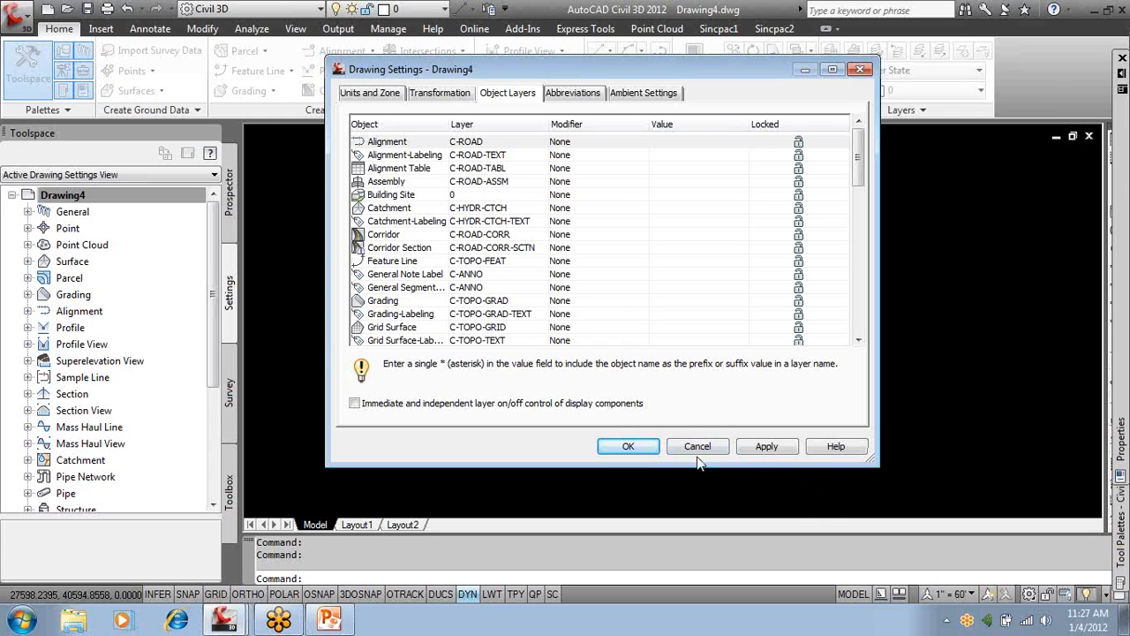
{"action": "left_click", "coordinate": [698, 448]}
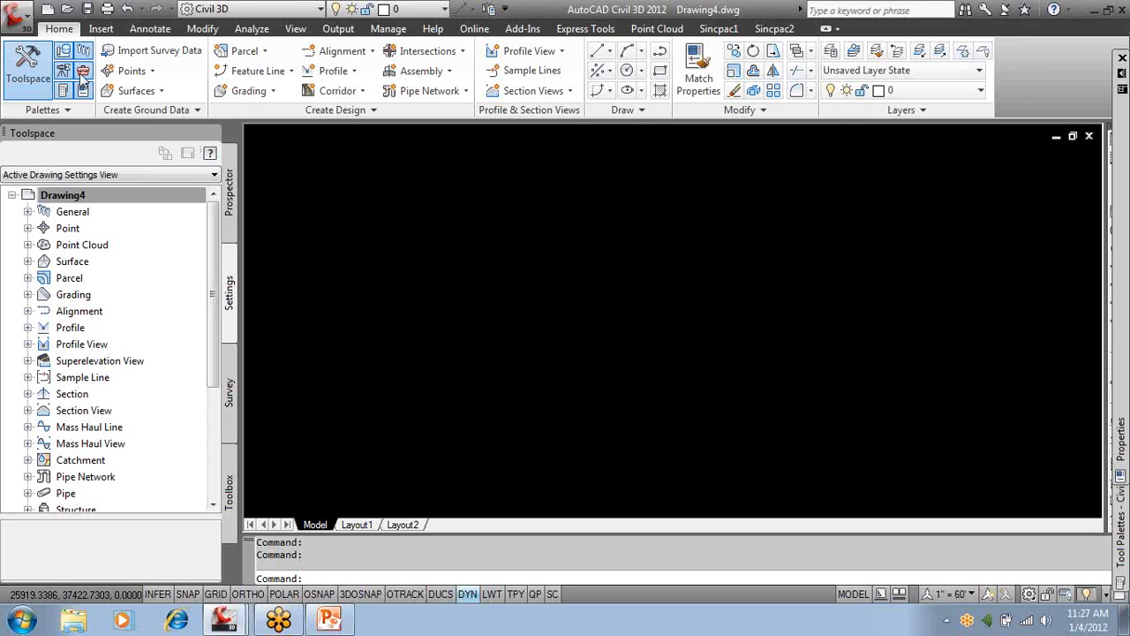
Look through the available templates for a new drawing, including acad.dwt, and leave without creating a drawing.
{"action": "left_click", "coordinate": [20, 16]}
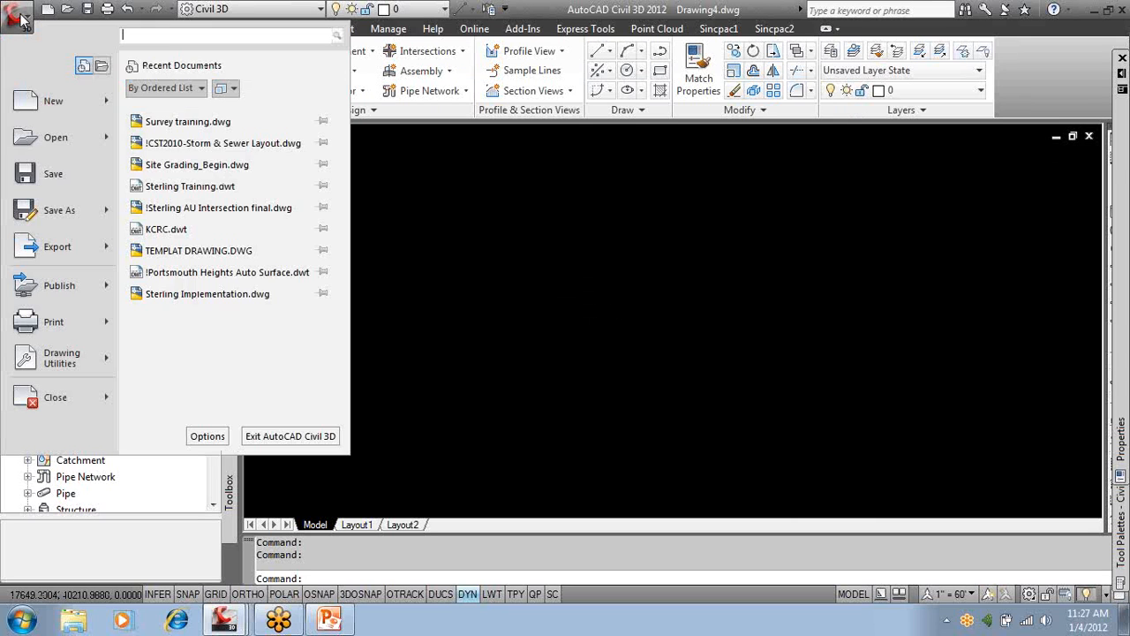
{"action": "left_click", "coordinate": [88, 101]}
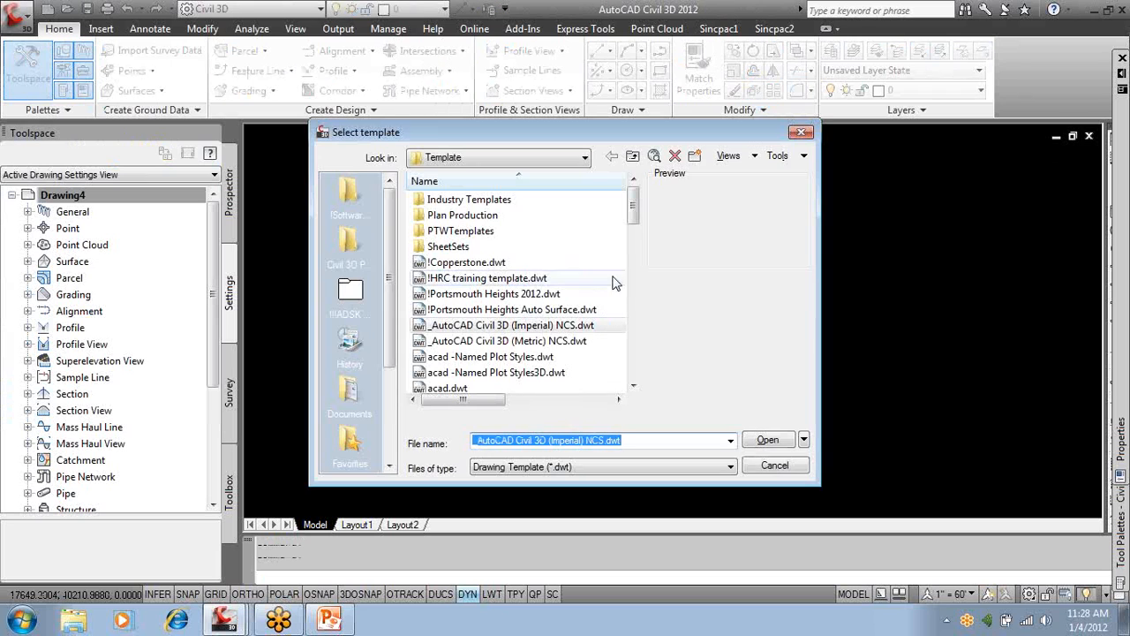
{"action": "left_click", "coordinate": [477, 344]}
{"action": "left_click", "coordinate": [481, 388]}
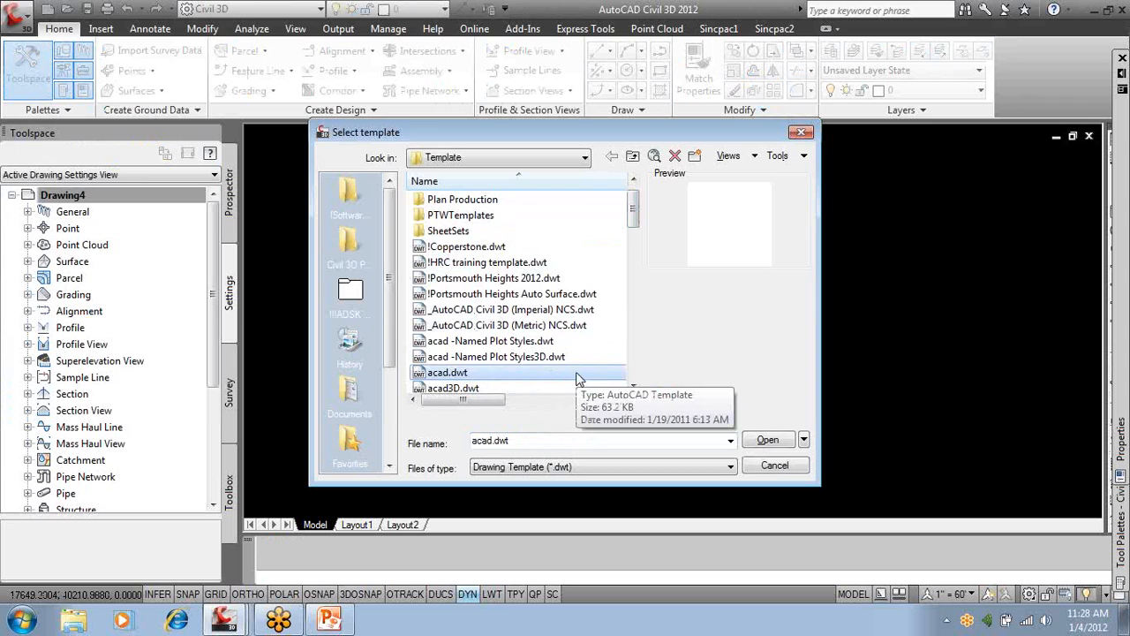
{"action": "left_click", "coordinate": [777, 466]}
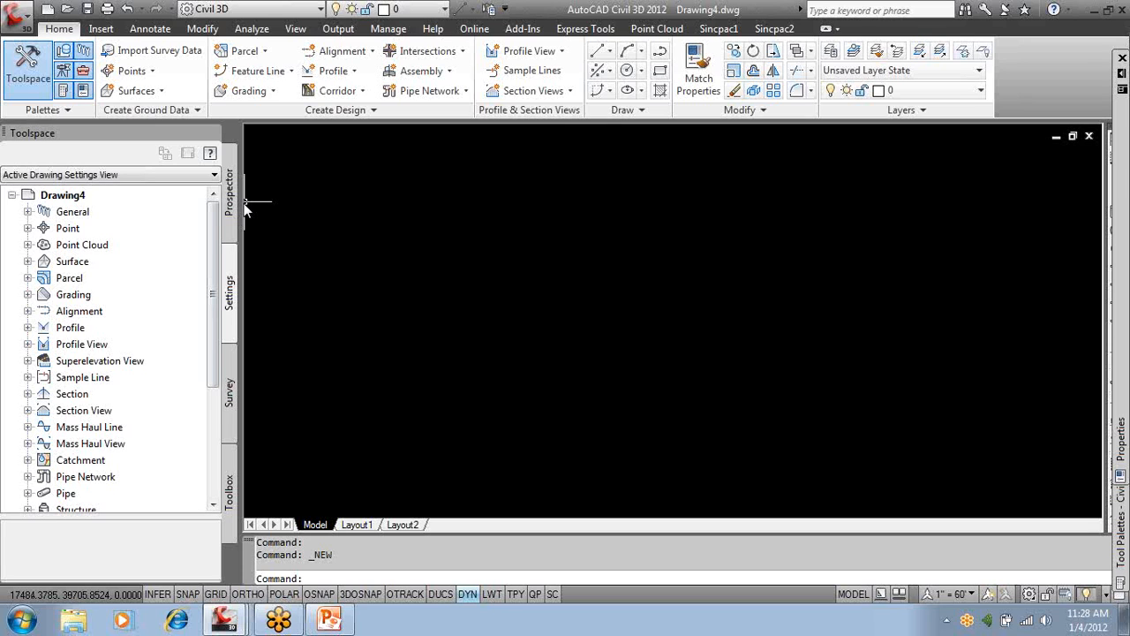
Review the point styles and point label styles supplied in the drawing's settings.
{"action": "left_click", "coordinate": [28, 228]}
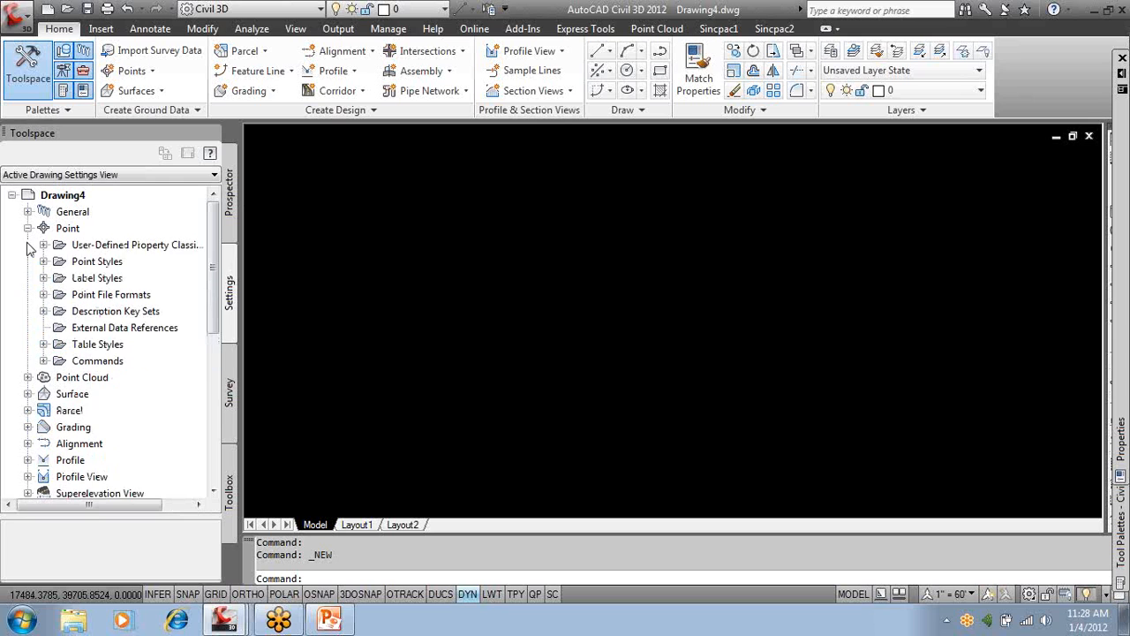
{"action": "left_click", "coordinate": [43, 262]}
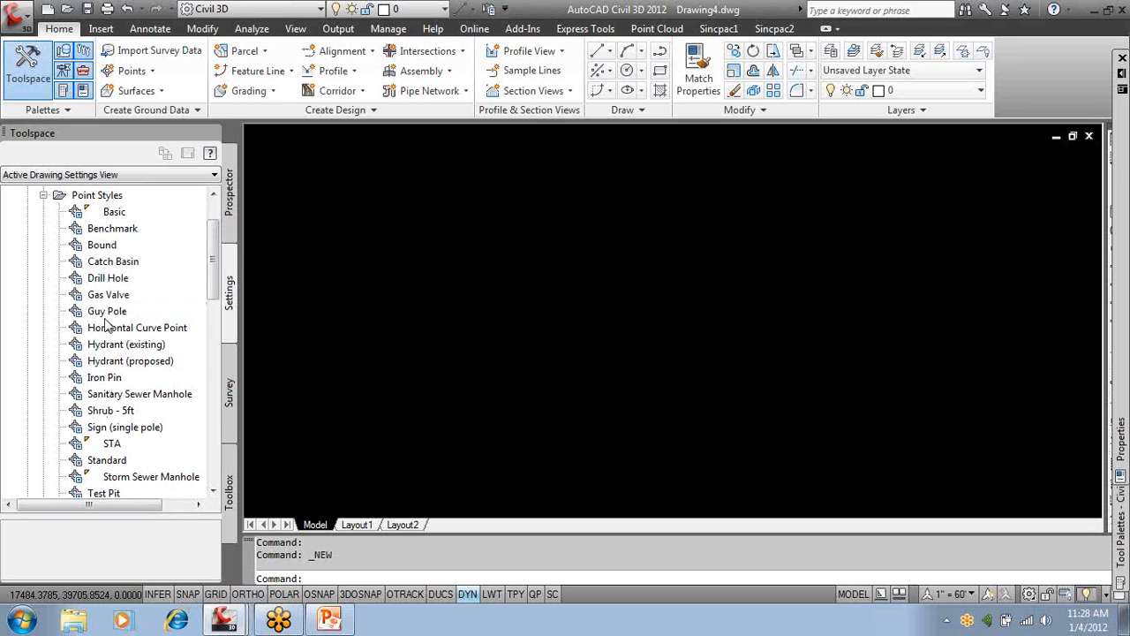
{"action": "mouse_move", "coordinate": [104, 325]}
{"action": "mouse_move", "coordinate": [122, 266]}
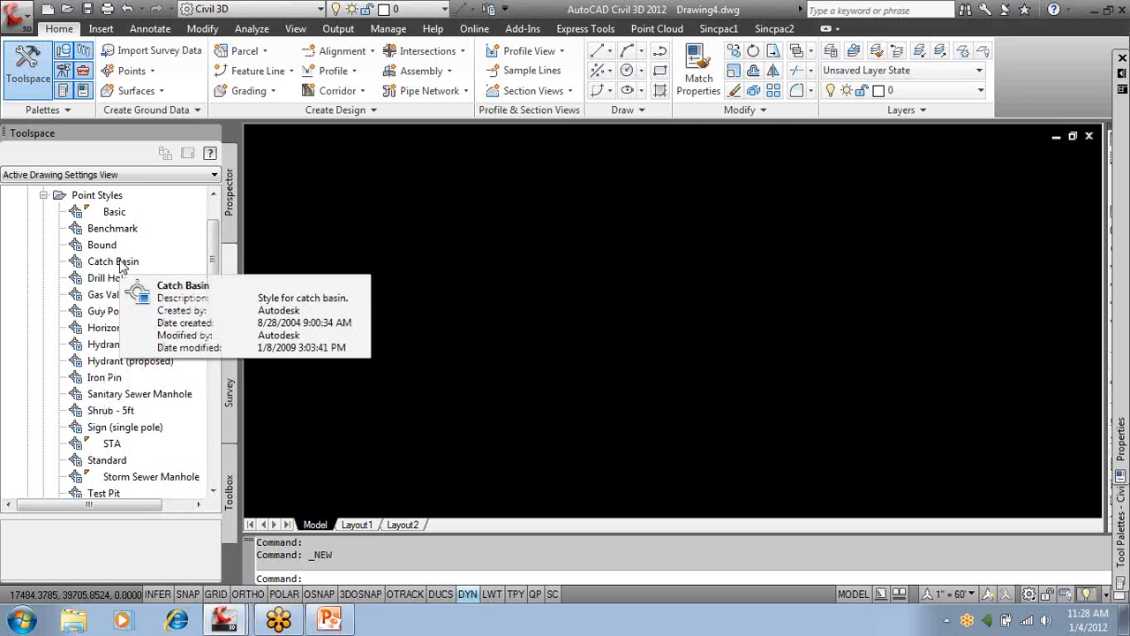
{"action": "left_click", "coordinate": [113, 449]}
{"action": "left_click", "coordinate": [117, 410]}
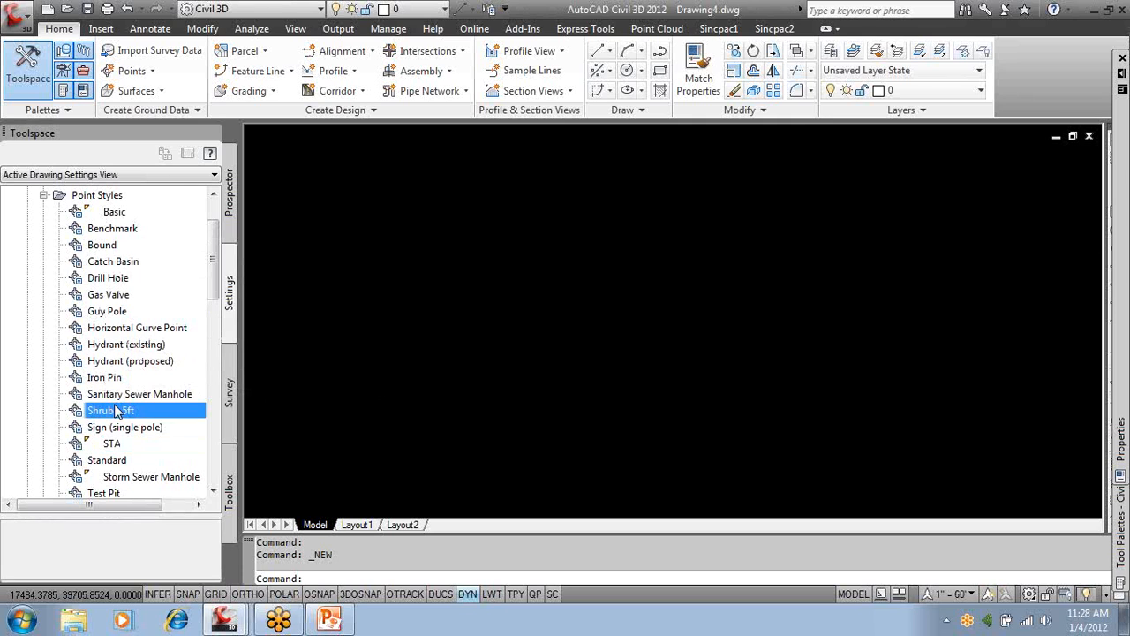
{"action": "scroll", "coordinate": [120, 407], "scroll_direction": "down", "scroll_amount": 1}
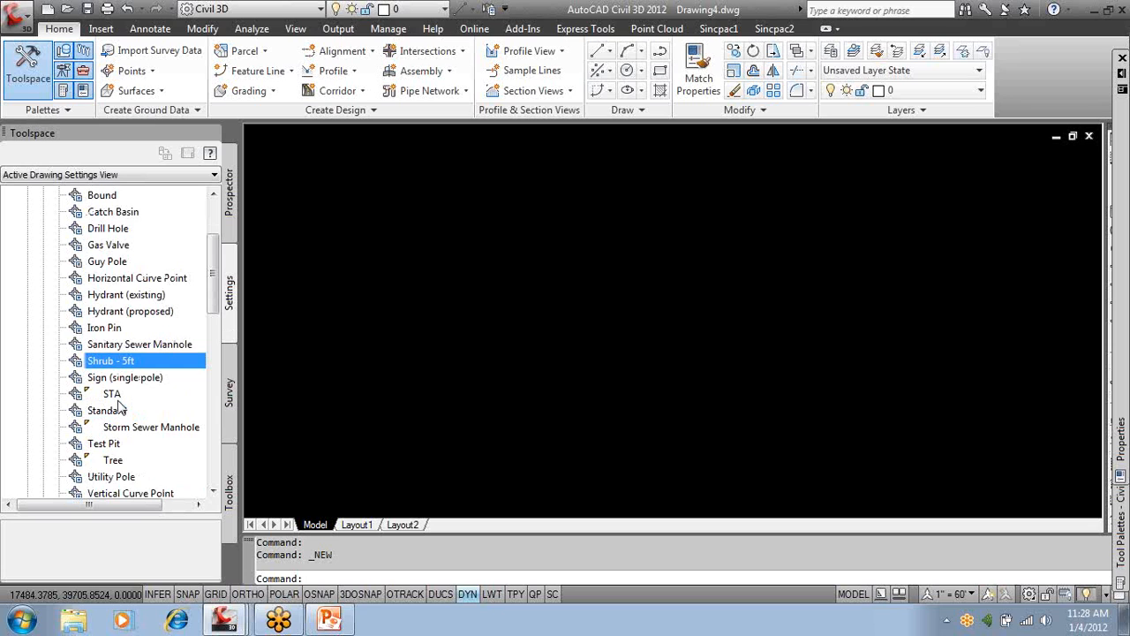
{"action": "mouse_move", "coordinate": [118, 401]}
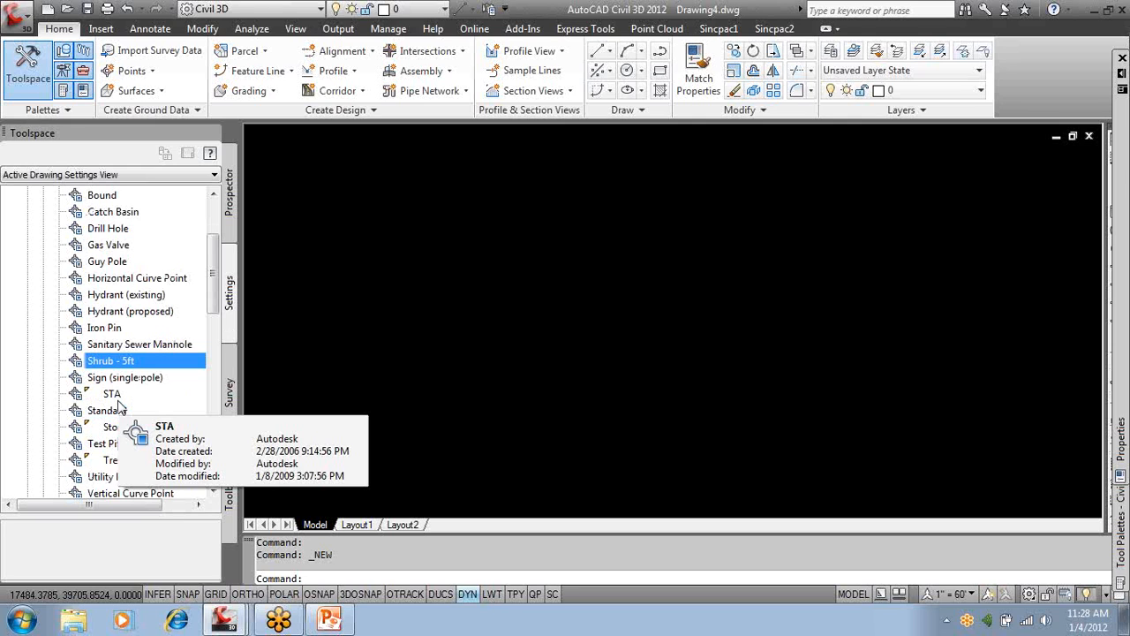
{"action": "scroll", "coordinate": [121, 340], "scroll_direction": "down", "scroll_amount": 2}
{"action": "scroll", "coordinate": [124, 354], "scroll_direction": "up", "scroll_amount": 2}
{"action": "scroll", "coordinate": [124, 353], "scroll_direction": "up", "scroll_amount": 1}
{"action": "left_click", "coordinate": [43, 194]}
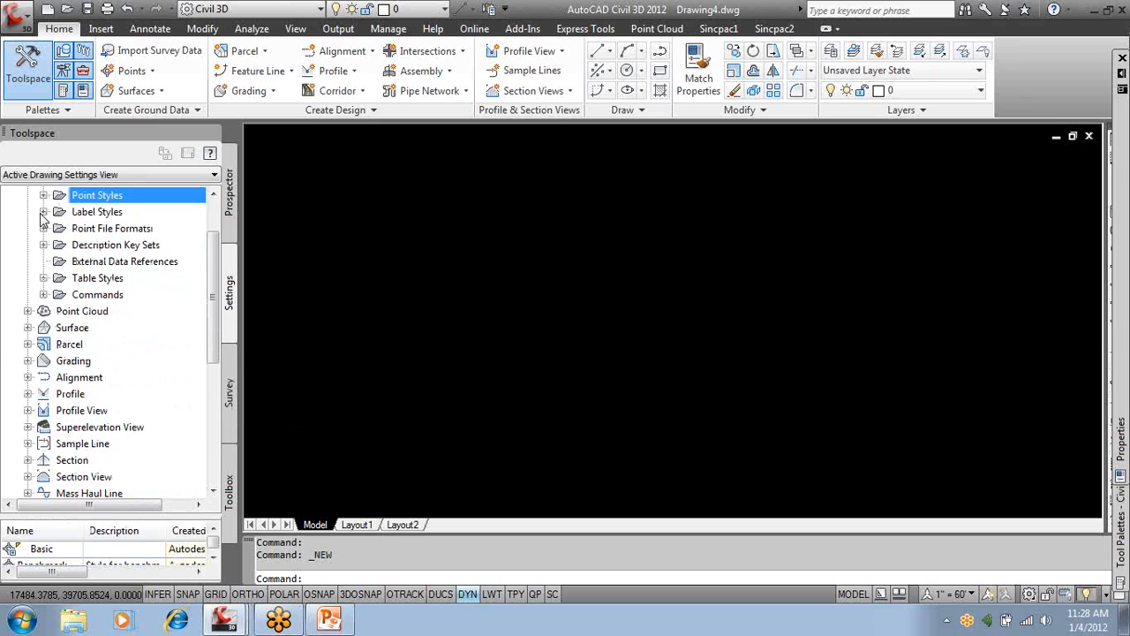
{"action": "left_click", "coordinate": [43, 212]}
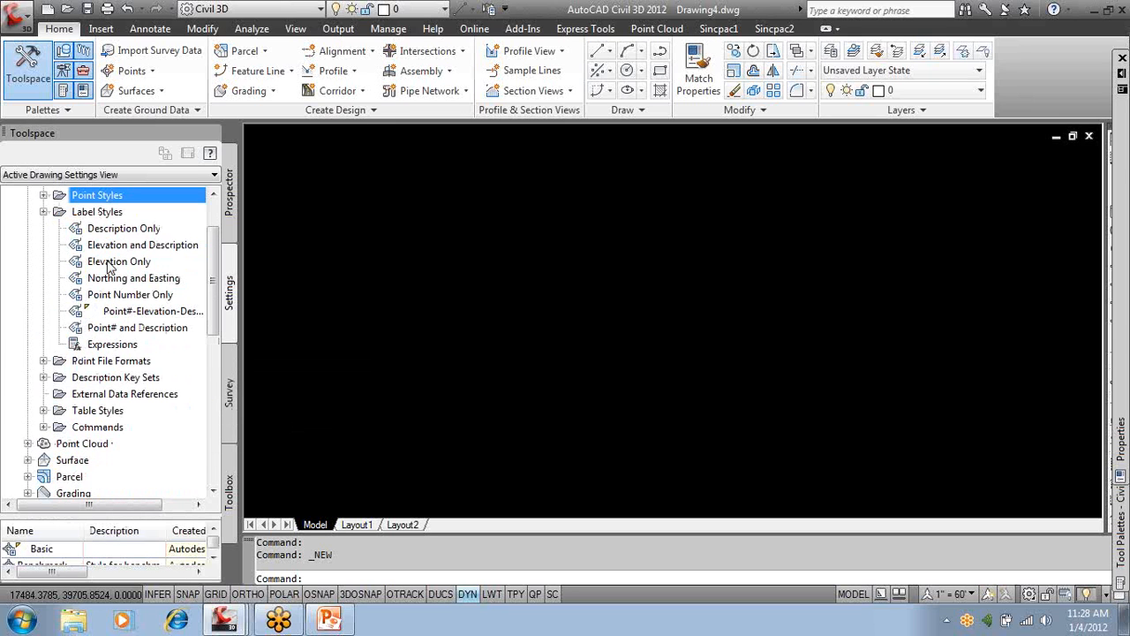
{"action": "left_click", "coordinate": [43, 212]}
Look through the surface styles in the drawing's settings, such as the contour and border styles.
{"action": "left_click", "coordinate": [28, 328]}
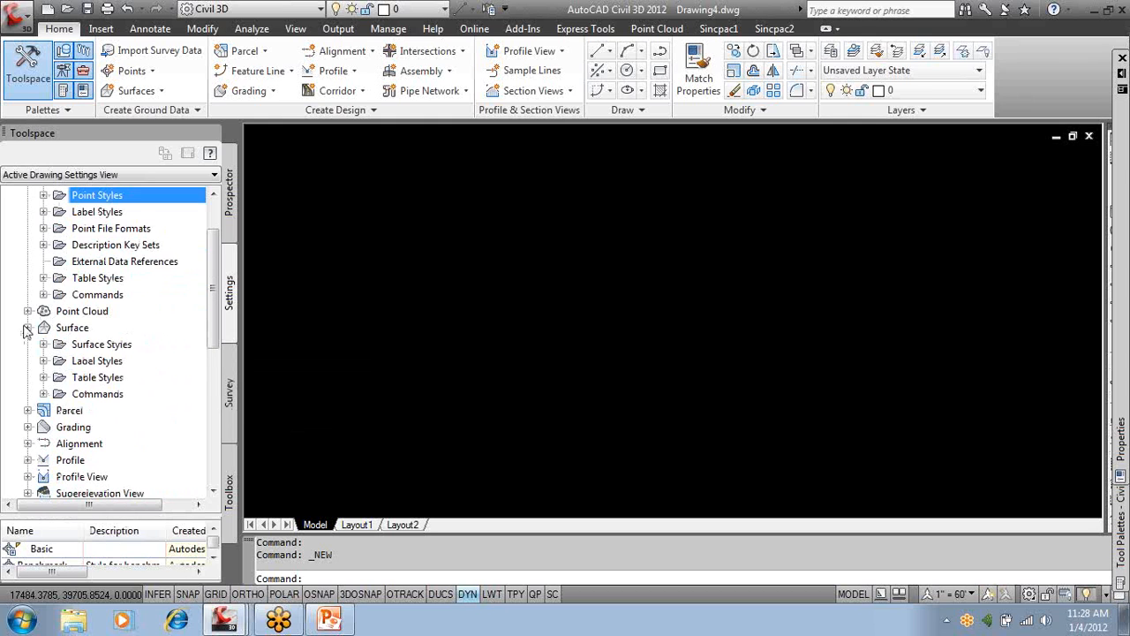
{"action": "left_click", "coordinate": [43, 345]}
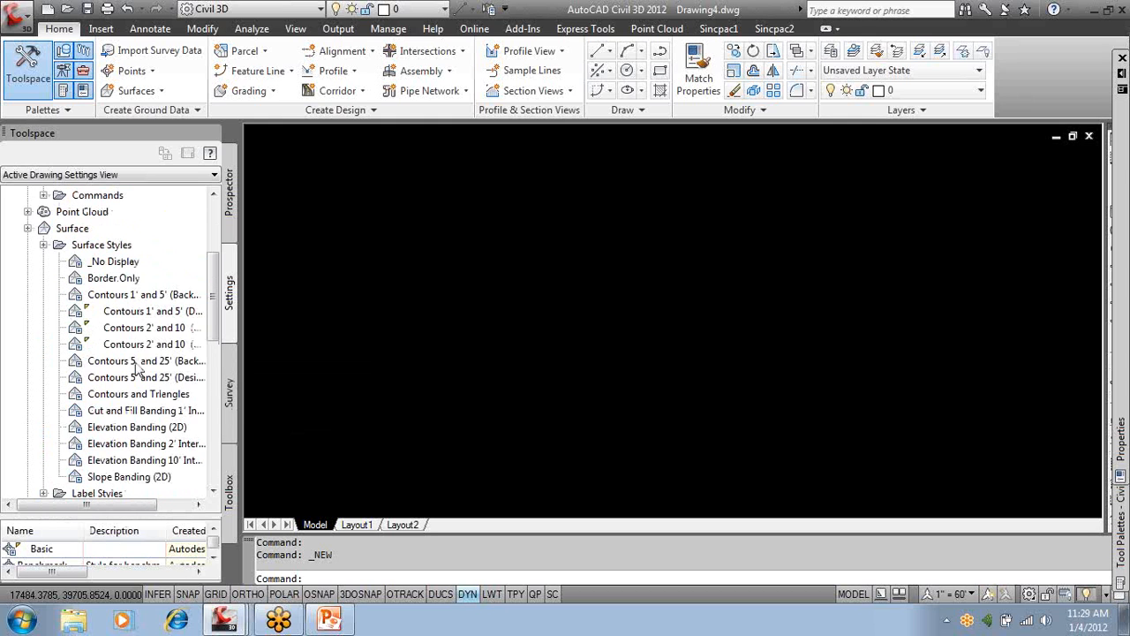
{"action": "mouse_move", "coordinate": [135, 368]}
{"action": "mouse_move", "coordinate": [148, 329]}
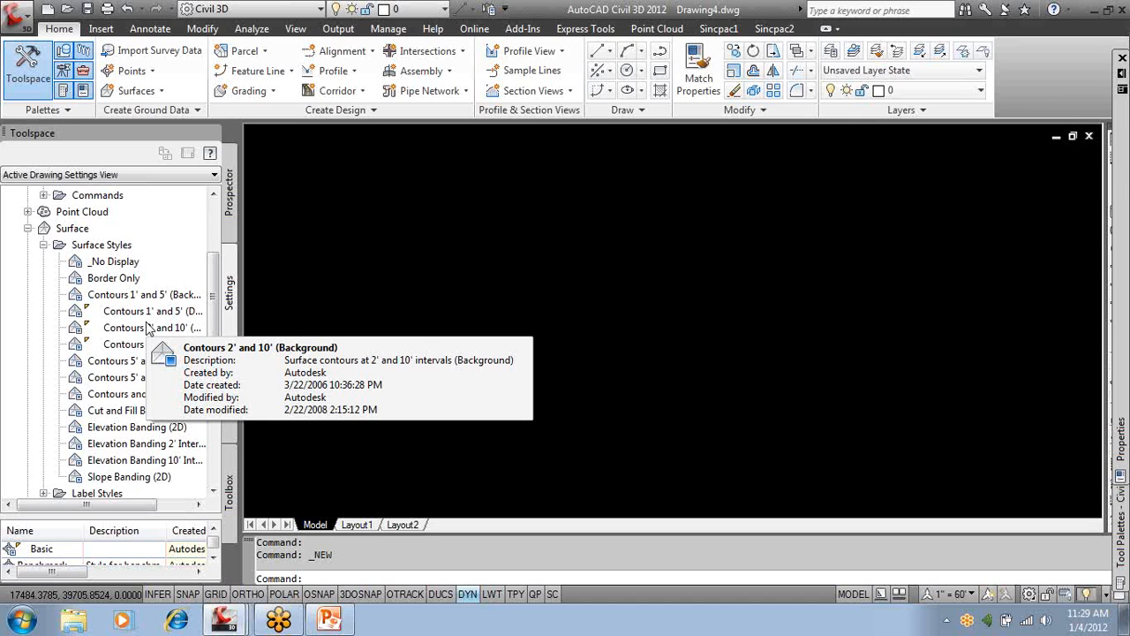
{"action": "left_click", "coordinate": [130, 283]}
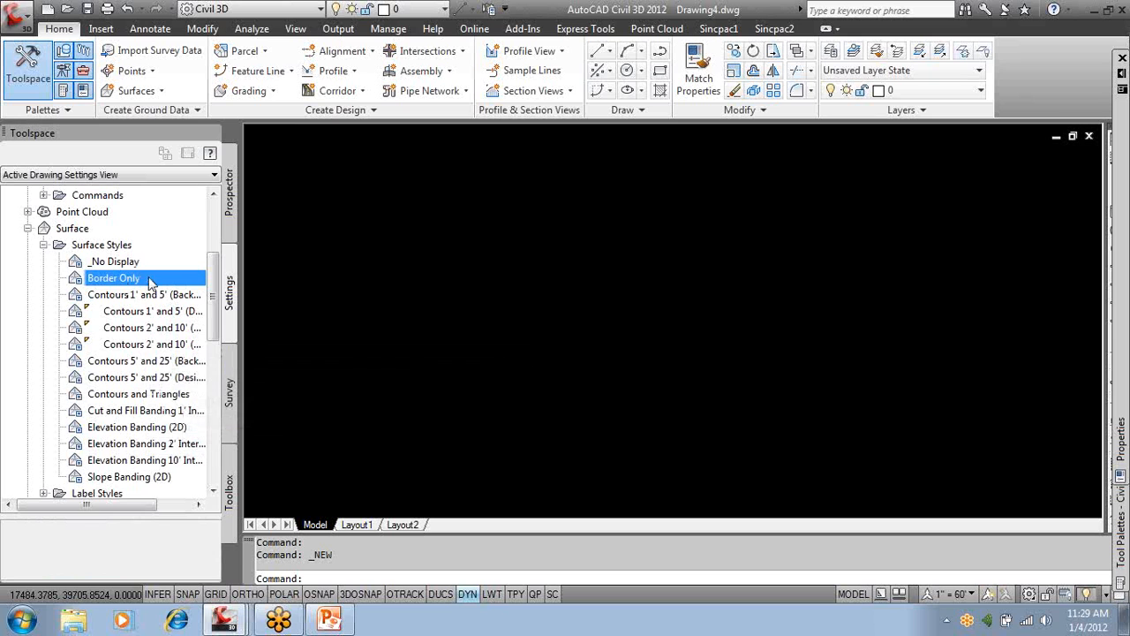
Examine the display components of the Contours 1' and 5' (Design) surface style in Plan and Model view directions, then close it without changes.
{"action": "right_click", "coordinate": [183, 320]}
{"action": "left_click", "coordinate": [212, 323]}
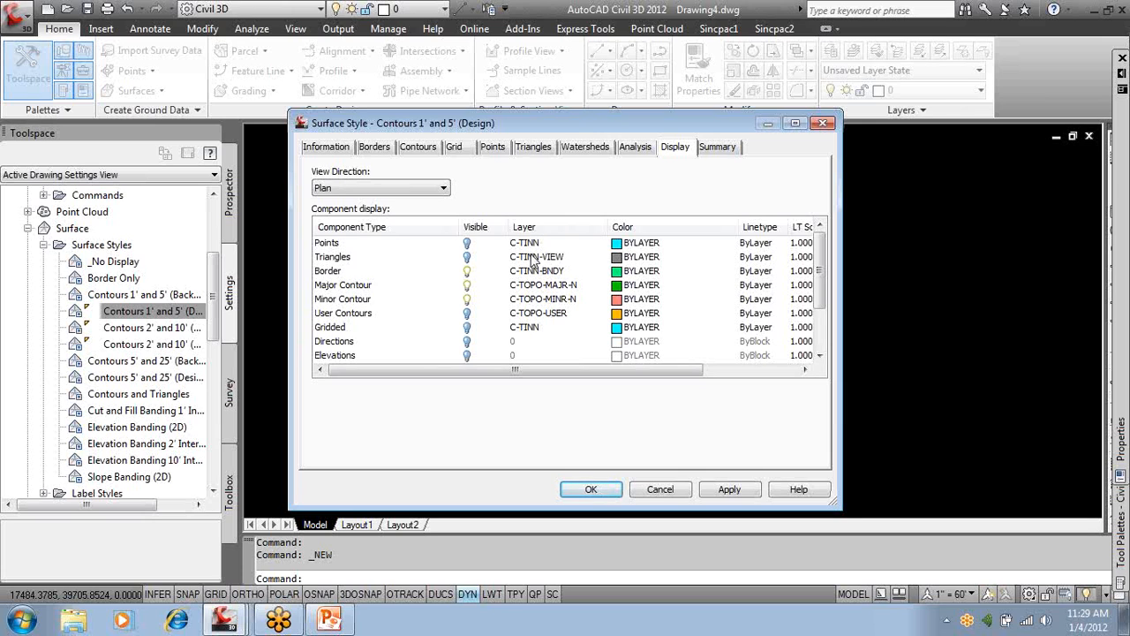
{"action": "left_click", "coordinate": [399, 189]}
{"action": "left_click", "coordinate": [371, 212]}
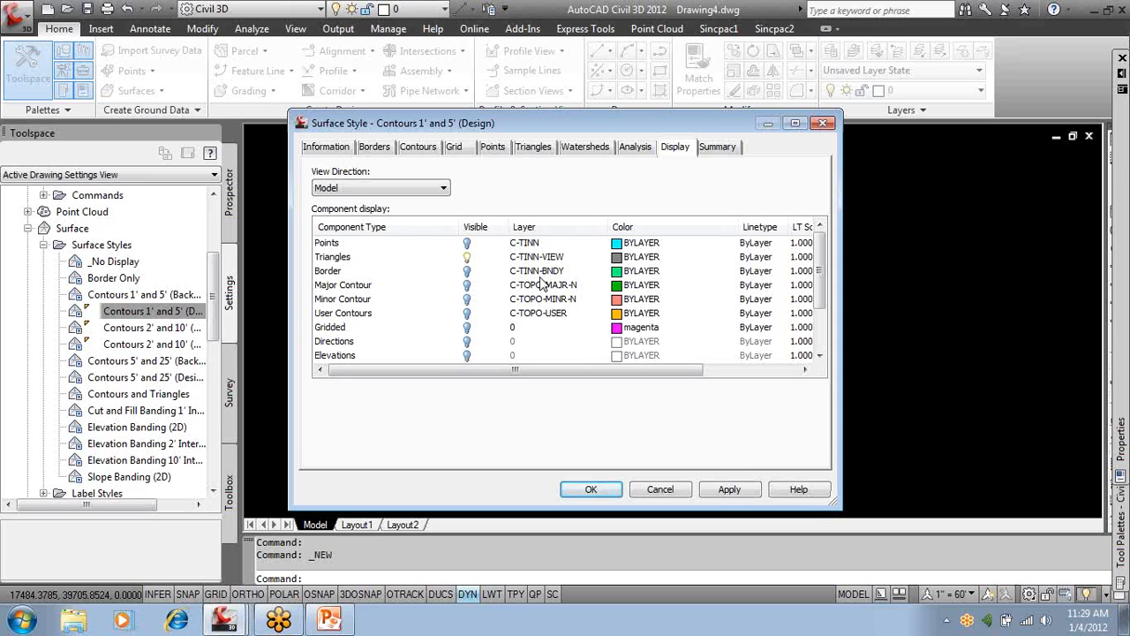
{"action": "left_click", "coordinate": [669, 488]}
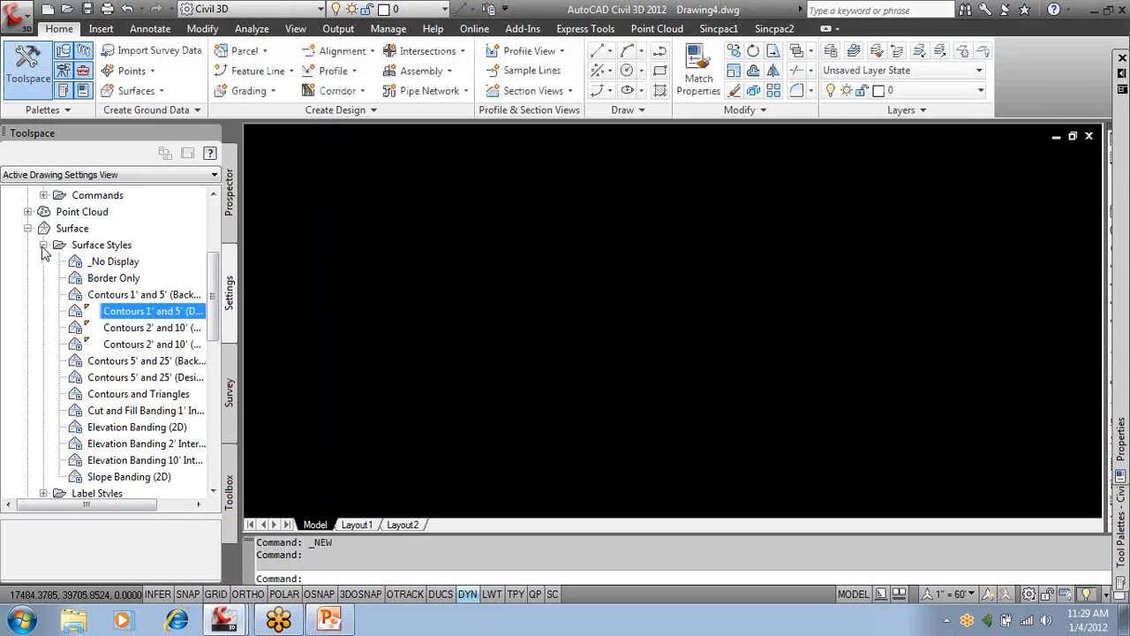
{"action": "left_click", "coordinate": [43, 246]}
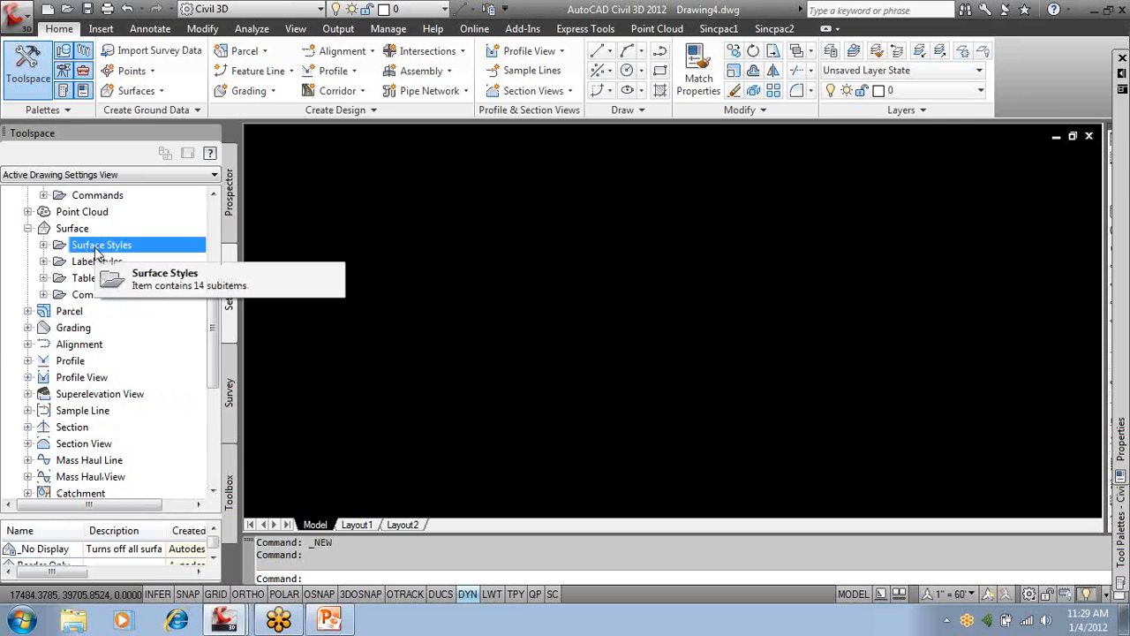
Return to the Prospector view and close Drawing4 without saving its changes.
{"action": "left_click", "coordinate": [228, 212]}
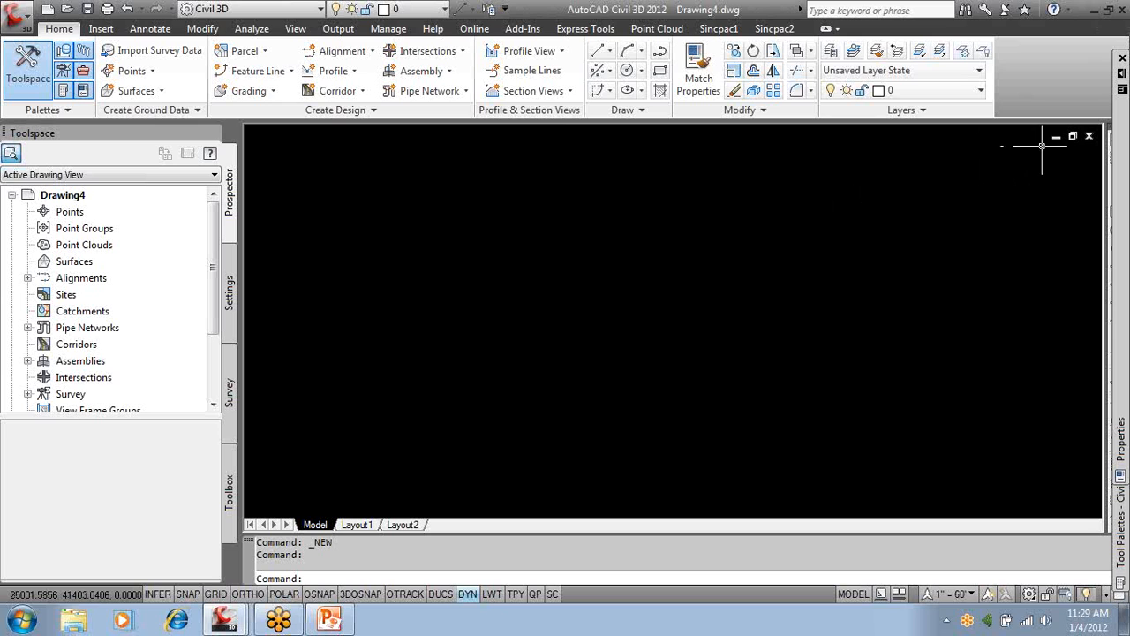
{"action": "left_click", "coordinate": [1088, 138]}
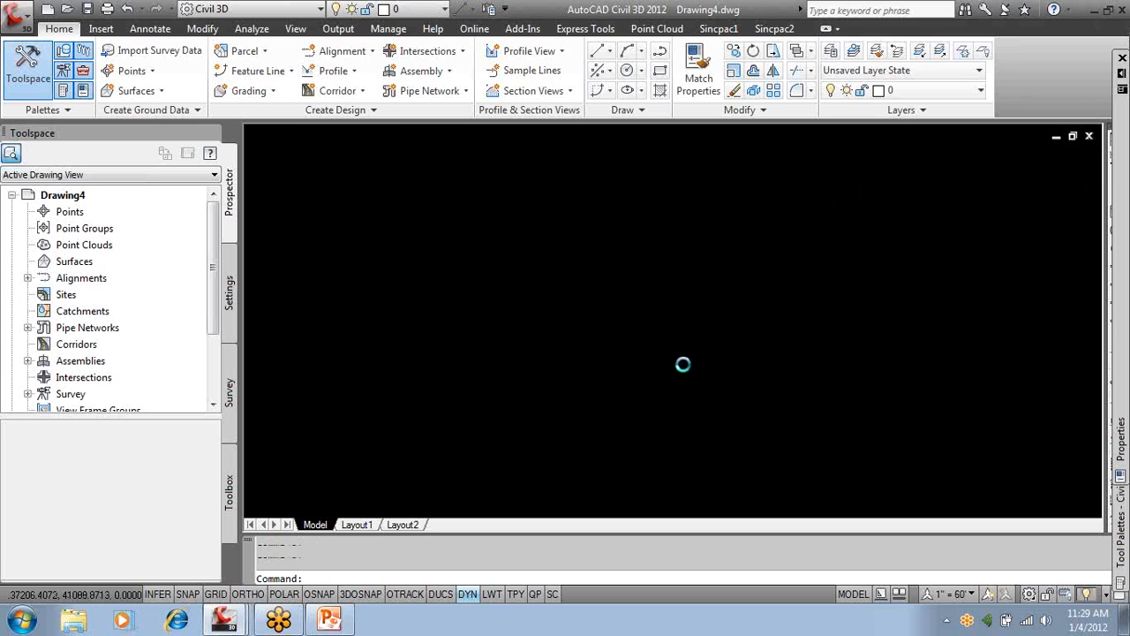
{"action": "left_click", "coordinate": [586, 355]}
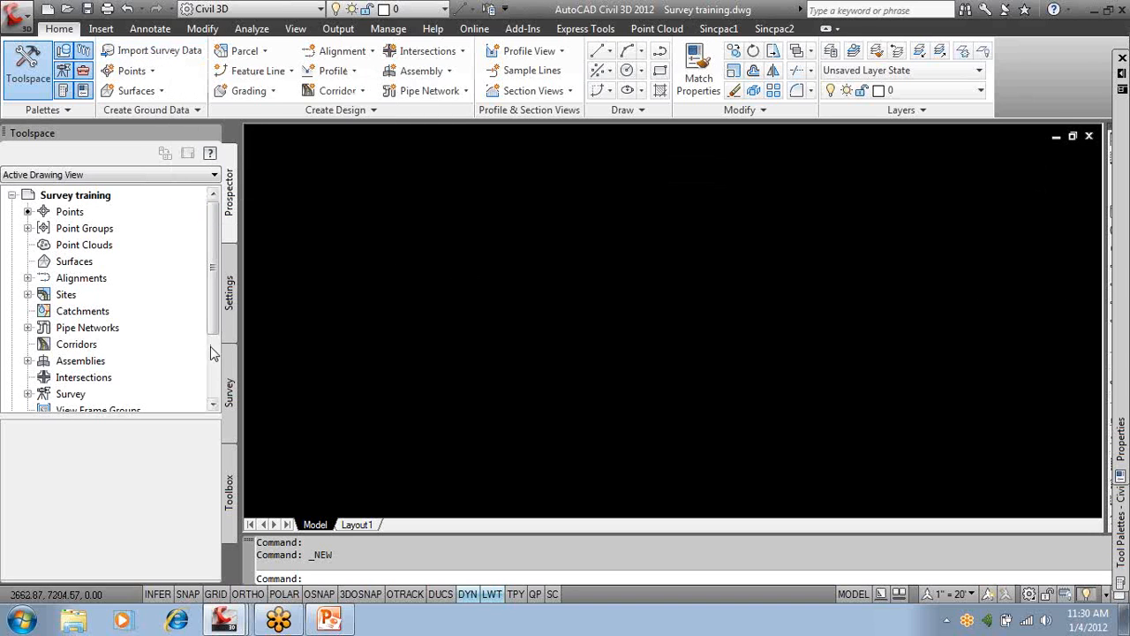
Start a survey data import in the Survey training drawing and create a new local survey database named Sterling Survey.
{"action": "left_click", "coordinate": [233, 364]}
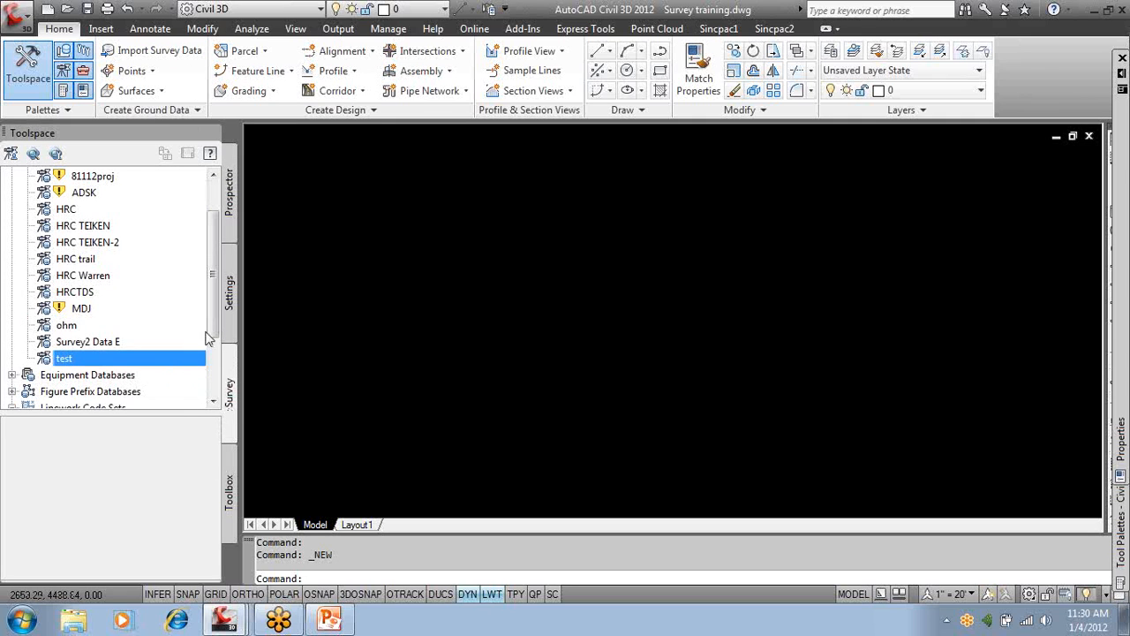
{"action": "scroll", "coordinate": [213, 325], "scroll_direction": "up", "scroll_amount": 1}
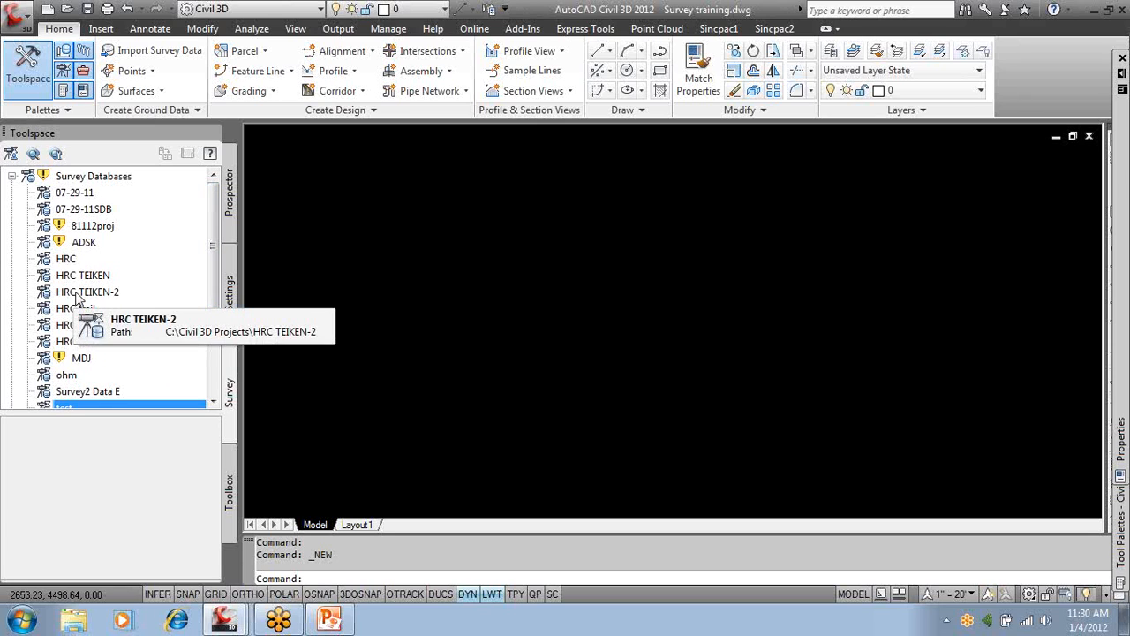
{"action": "left_click", "coordinate": [148, 53]}
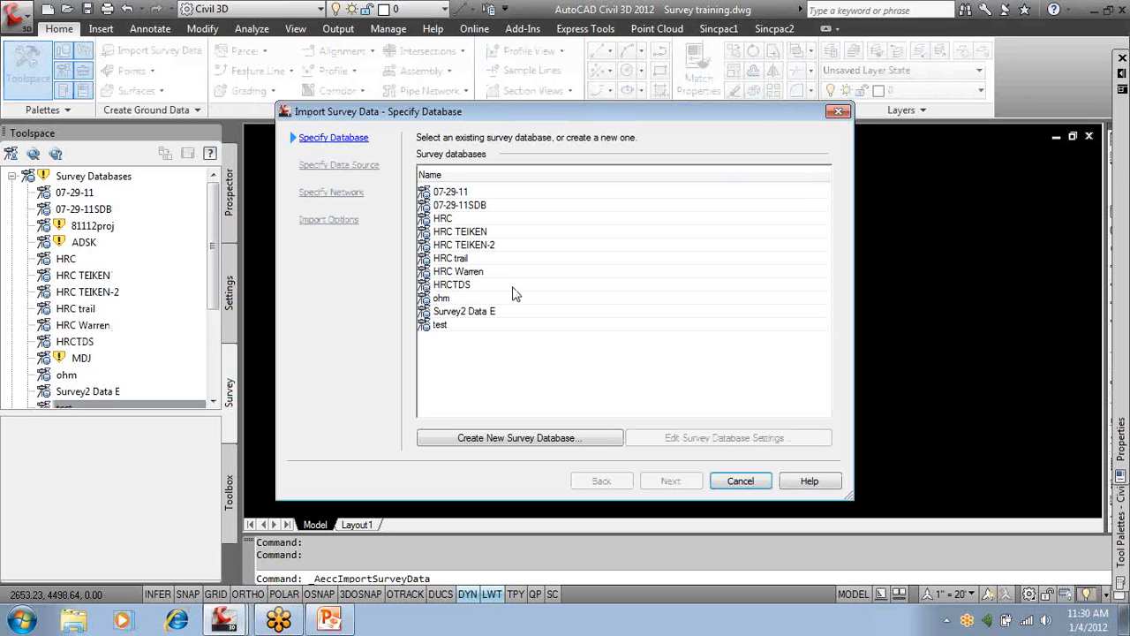
{"action": "left_click", "coordinate": [548, 446]}
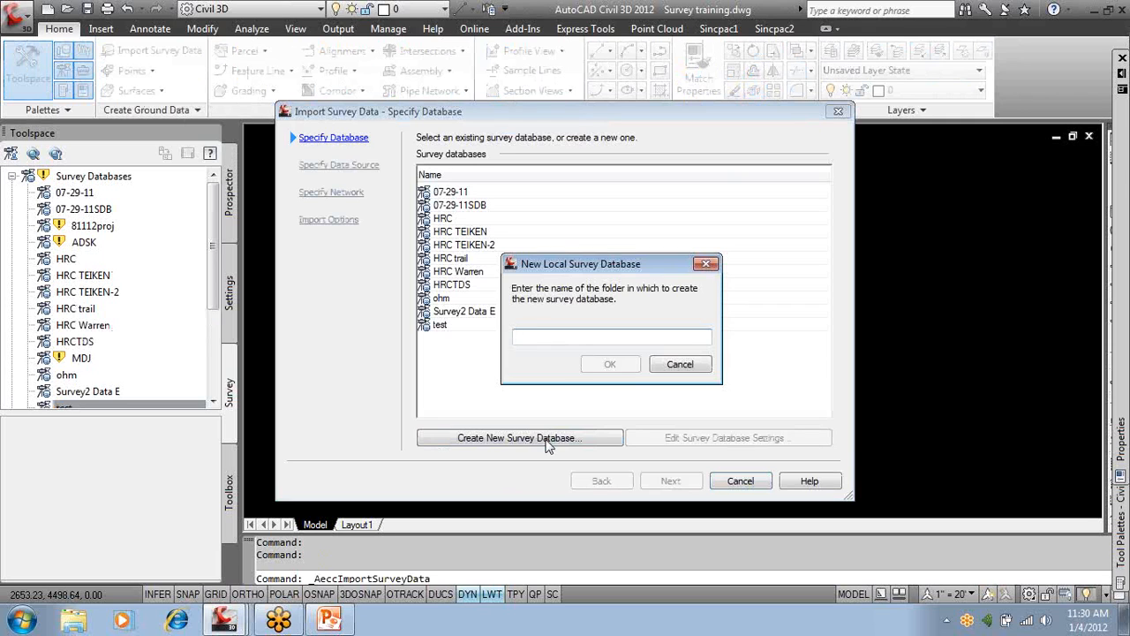
{"action": "type", "text": "Sterl"}
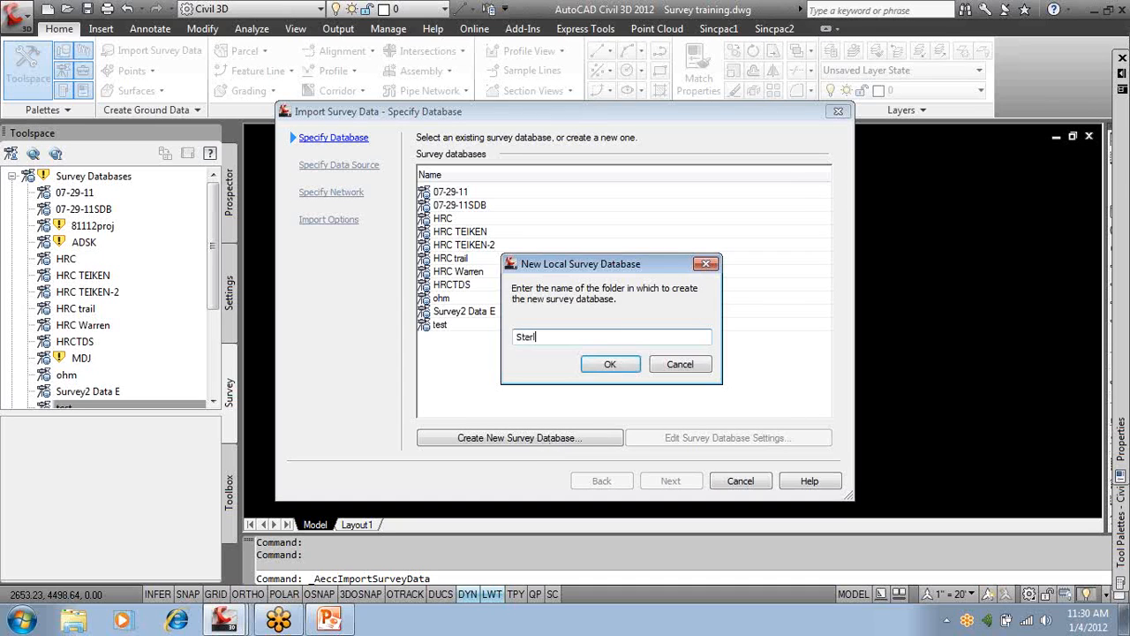
{"action": "type", "text": "ing Survey"}
{"action": "left_click", "coordinate": [613, 365]}
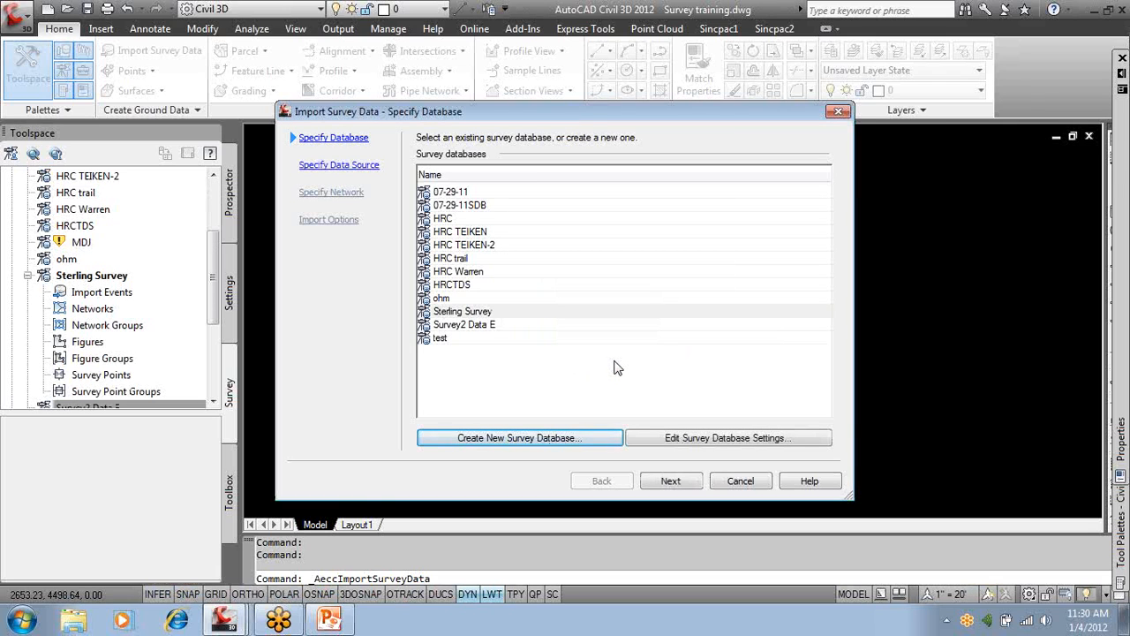
Continue the import with the Sterling Survey database and choose Point File as the data source type.
{"action": "left_click", "coordinate": [691, 481]}
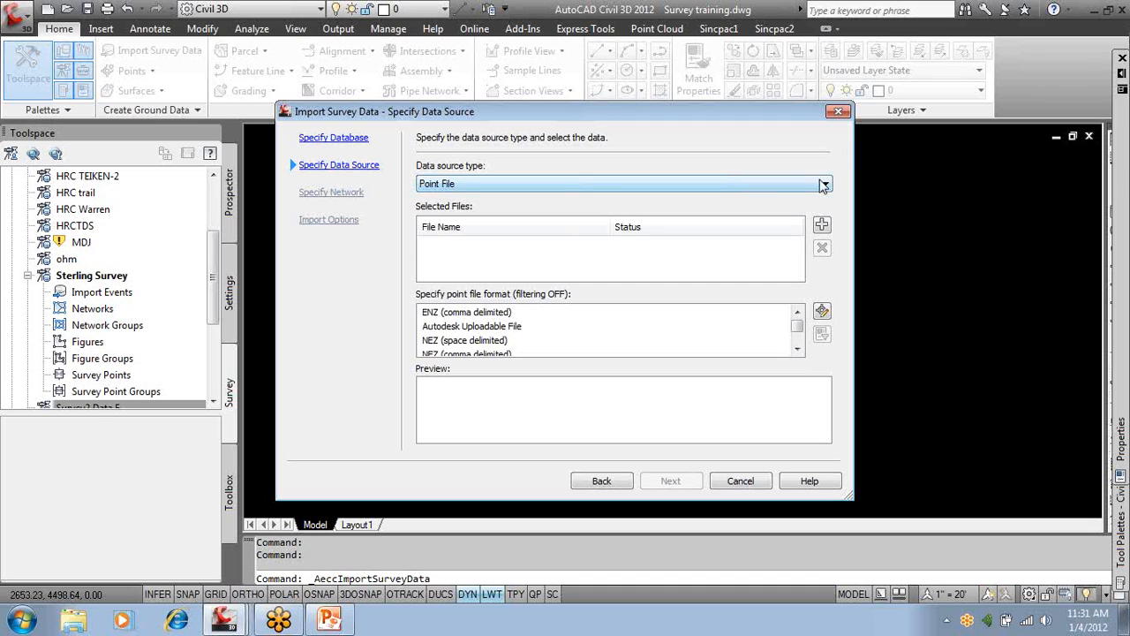
{"action": "left_click", "coordinate": [824, 184]}
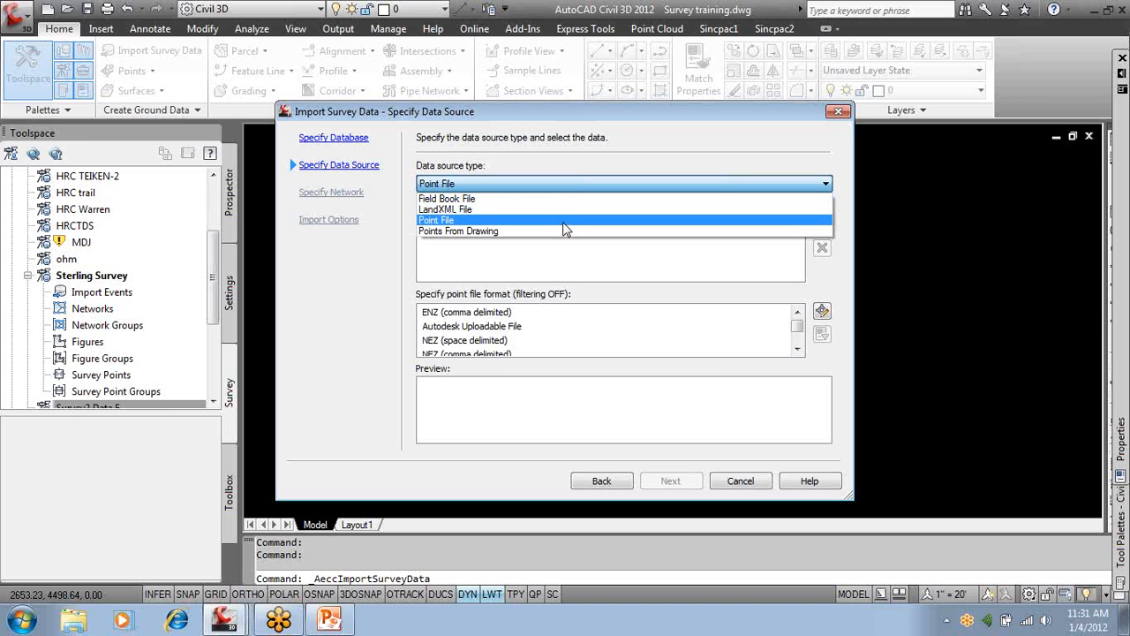
{"action": "left_click", "coordinate": [563, 222]}
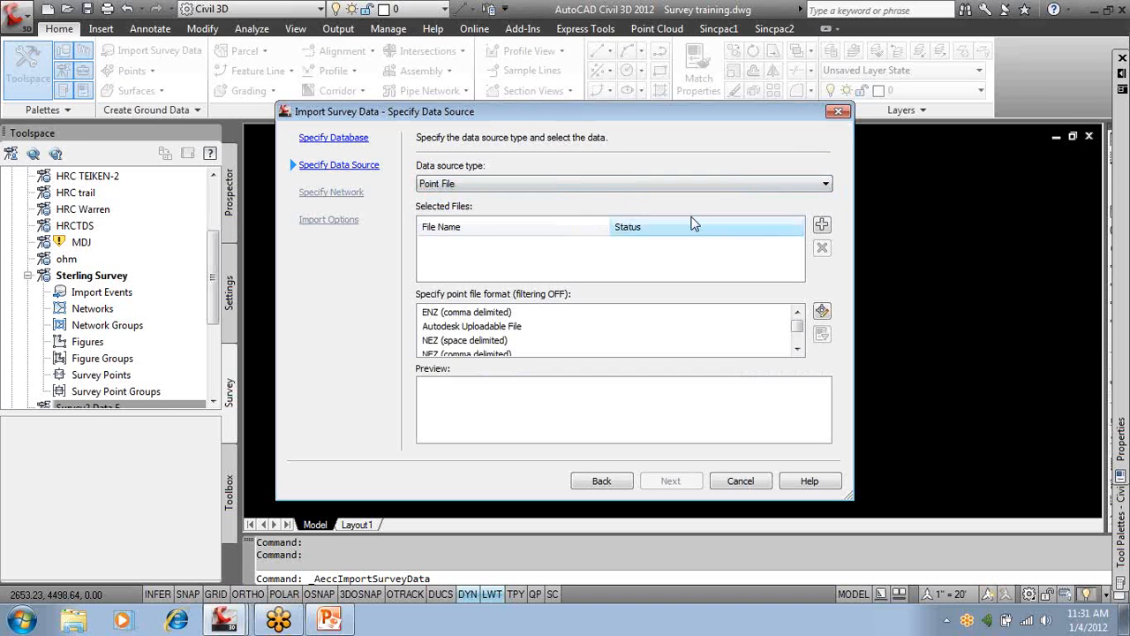
{"action": "left_click", "coordinate": [822, 226]}
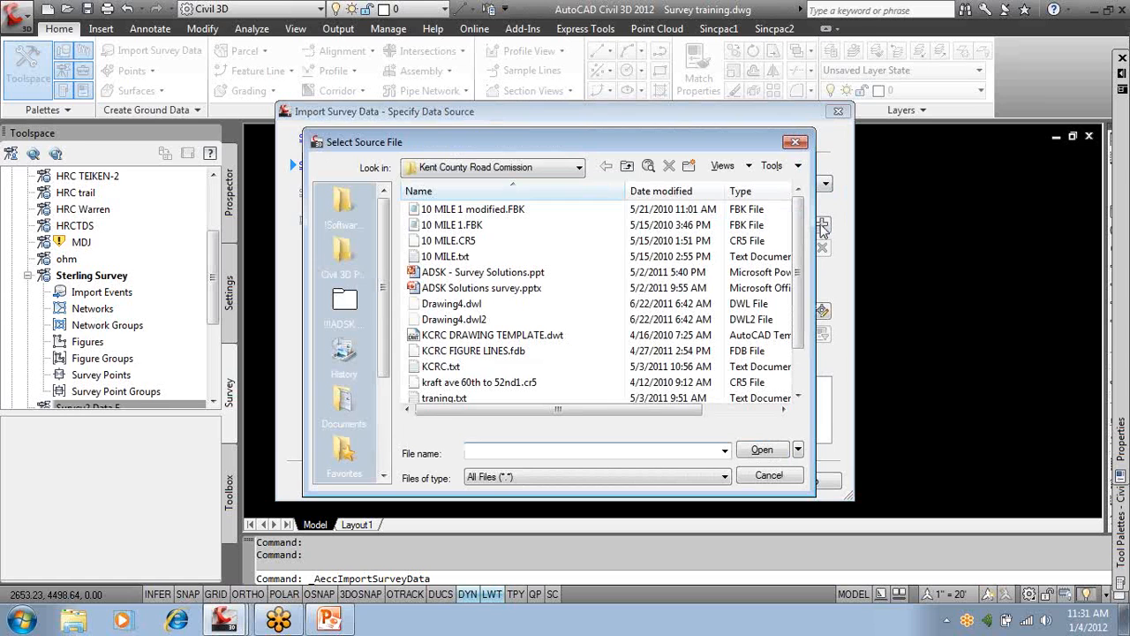
{"action": "left_click", "coordinate": [344, 203]}
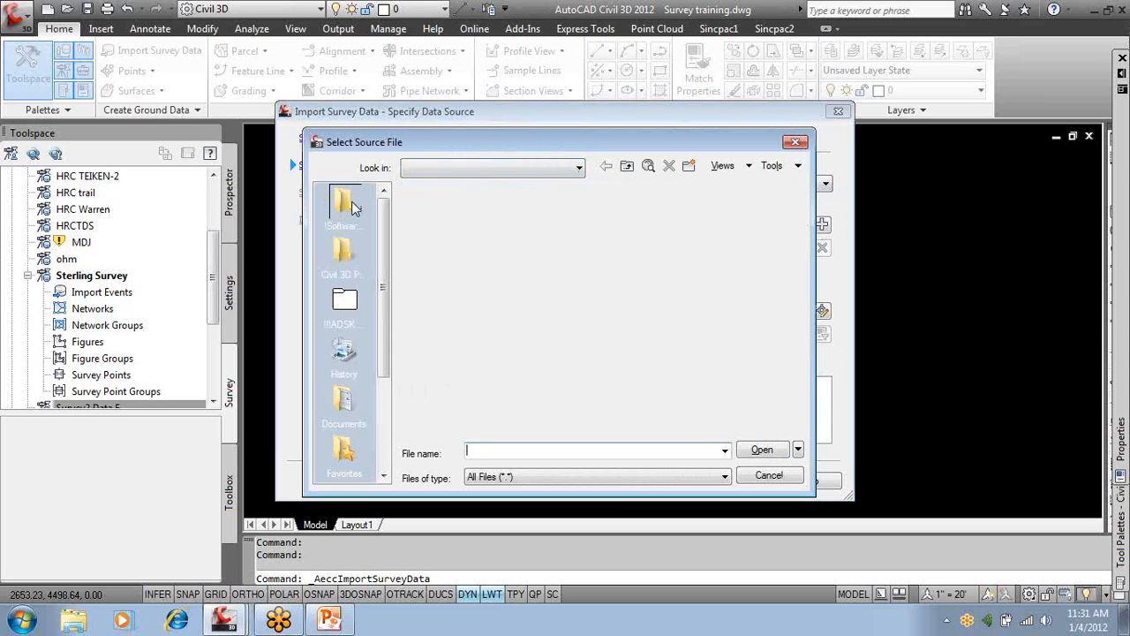
{"action": "left_click", "coordinate": [497, 350]}
{"action": "scroll", "coordinate": [497, 350], "scroll_direction": "down", "scroll_amount": 3}
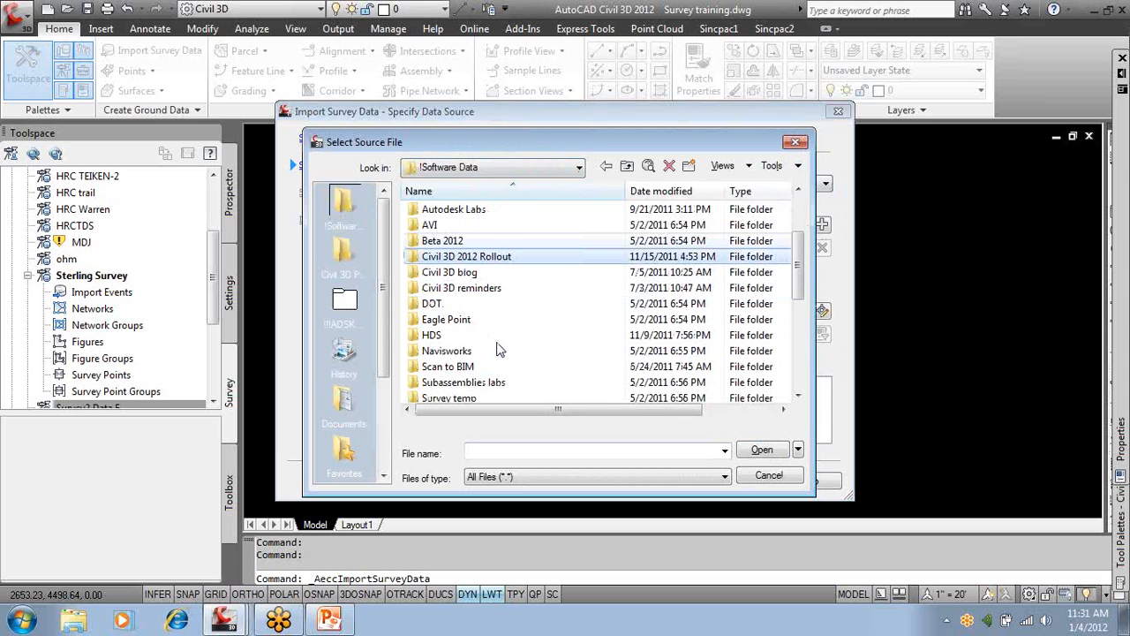
{"action": "double_click", "coordinate": [455, 353]}
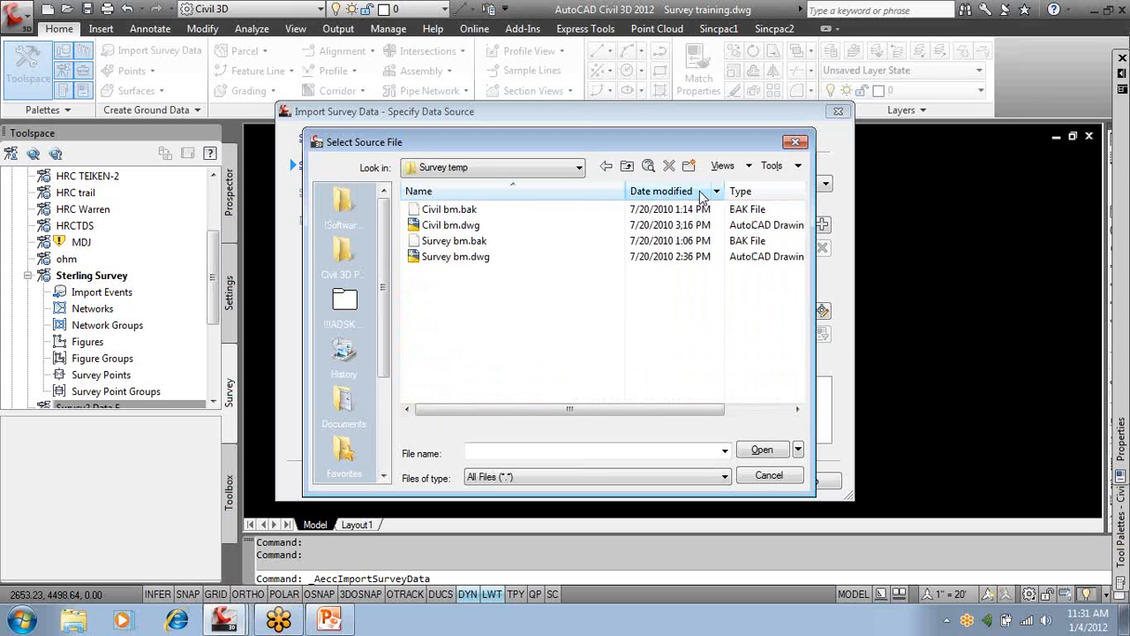
{"action": "left_click", "coordinate": [627, 168]}
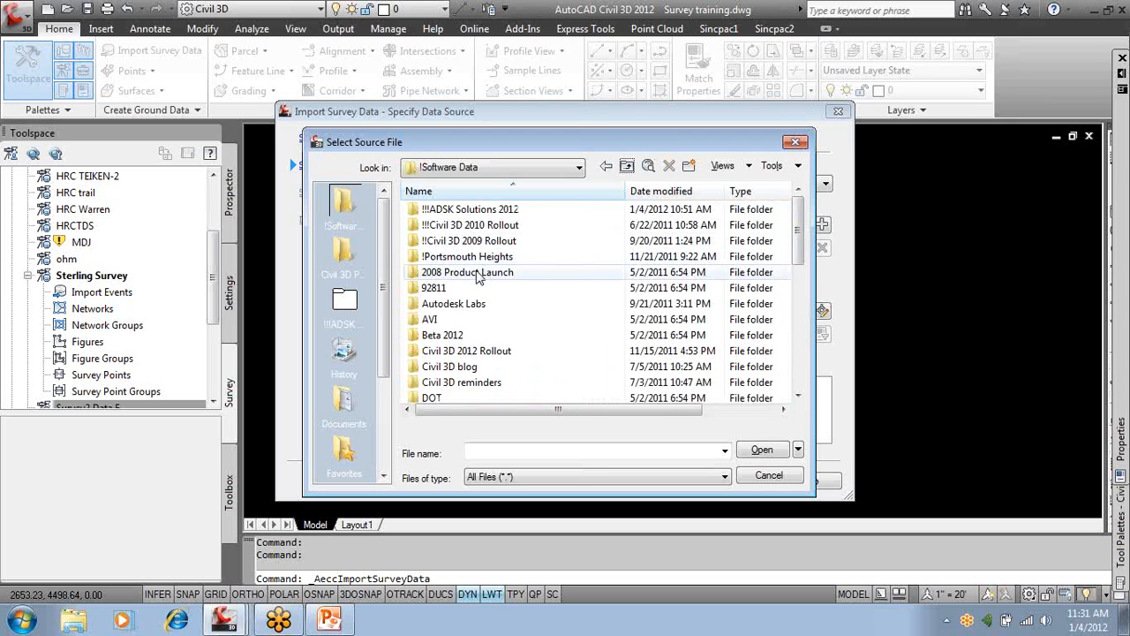
{"action": "scroll", "coordinate": [481, 307], "scroll_direction": "down", "scroll_amount": 3}
{"action": "scroll", "coordinate": [481, 307], "scroll_direction": "down", "scroll_amount": 1}
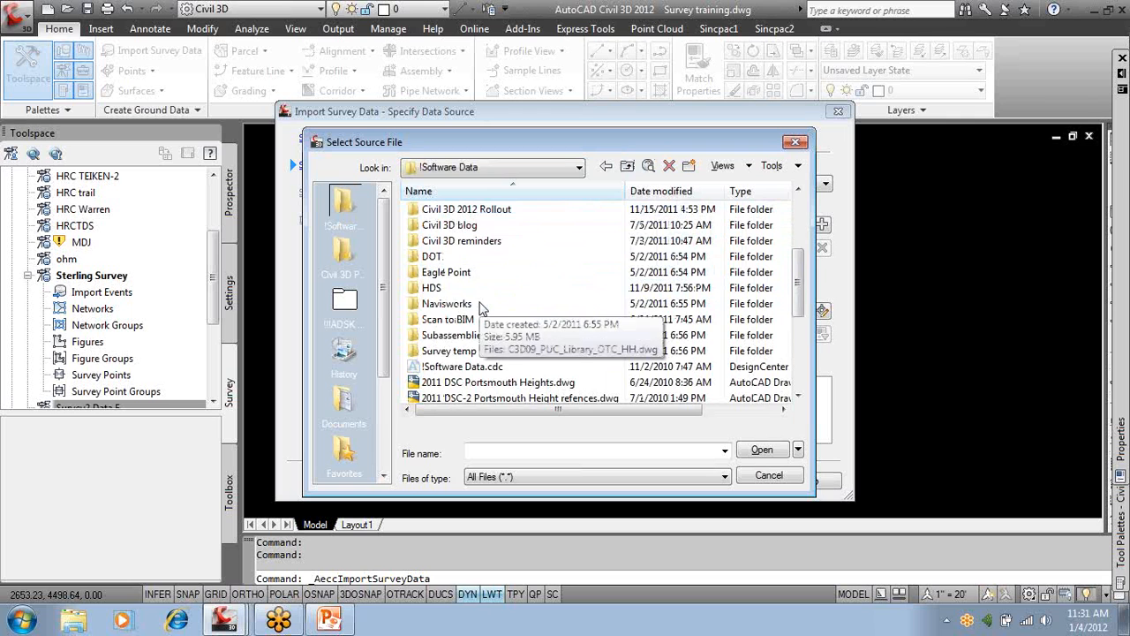
{"action": "scroll", "coordinate": [482, 308], "scroll_direction": "down", "scroll_amount": 4}
{"action": "scroll", "coordinate": [481, 307], "scroll_direction": "up", "scroll_amount": 7}
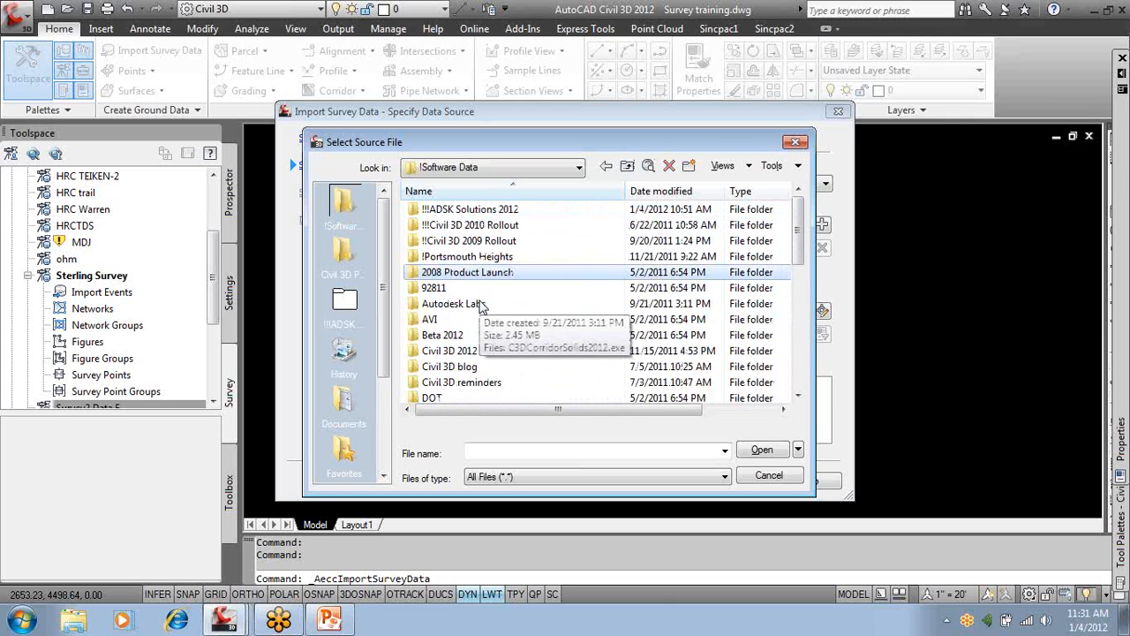
{"action": "scroll", "coordinate": [493, 302], "scroll_direction": "down", "scroll_amount": 1}
{"action": "scroll", "coordinate": [494, 302], "scroll_direction": "down", "scroll_amount": 1}
{"action": "scroll", "coordinate": [467, 373], "scroll_direction": "down", "scroll_amount": 1}
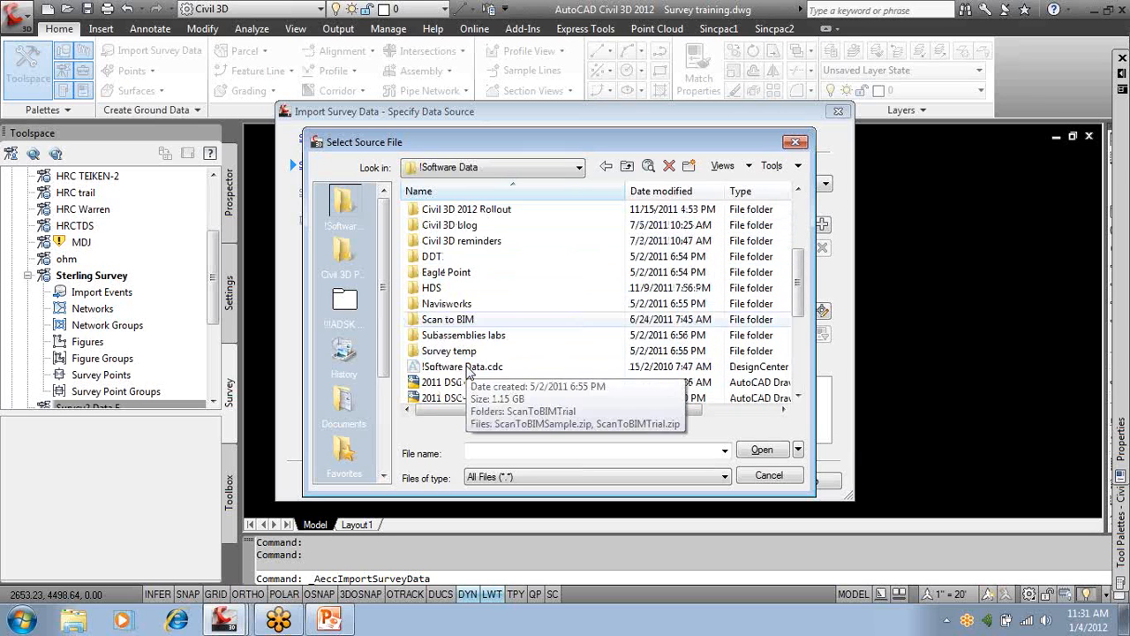
{"action": "left_click", "coordinate": [455, 350]}
{"action": "scroll", "coordinate": [452, 303], "scroll_direction": "up", "scroll_amount": 3}
{"action": "left_click", "coordinate": [456, 273]}
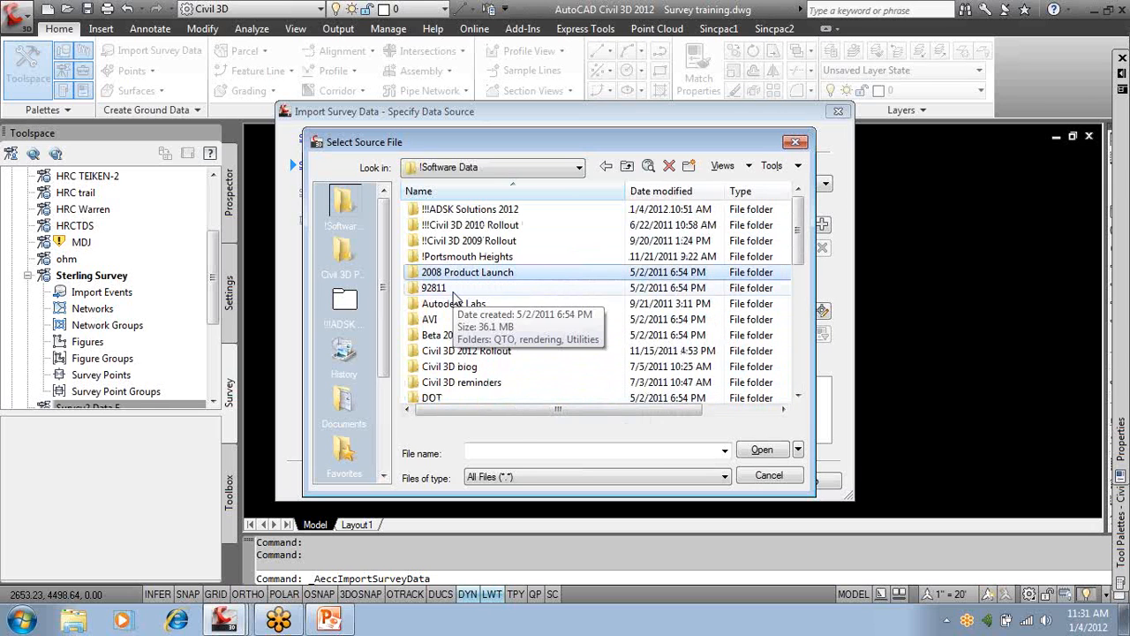
{"action": "key", "text": "p"}
{"action": "scroll", "coordinate": [468, 337], "scroll_direction": "up", "scroll_amount": 3}
{"action": "scroll", "coordinate": [468, 336], "scroll_direction": "up", "scroll_amount": 5}
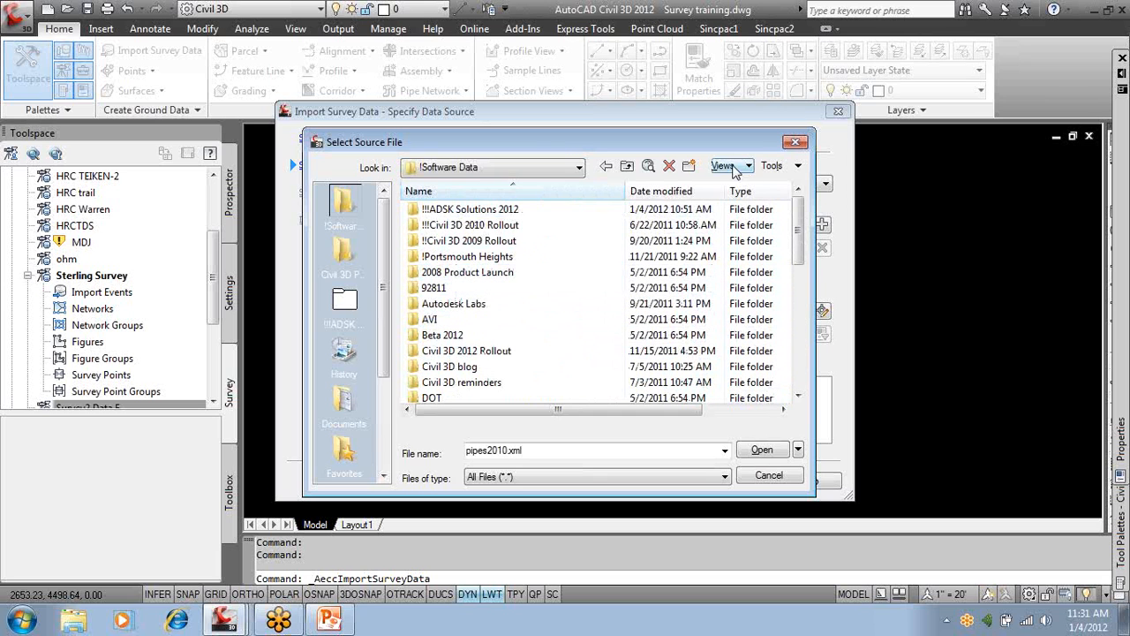
{"action": "left_click", "coordinate": [782, 476]}
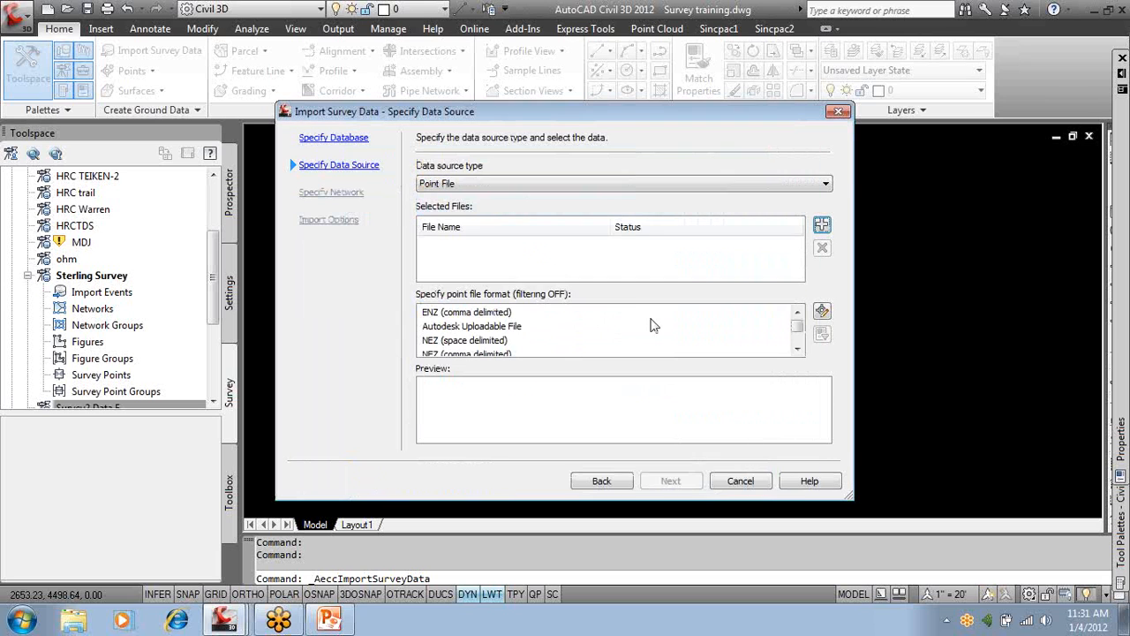
Add the point file kraft ave 60th to 52nd1.txt from the Desktop as the import source and widen the file name column.
{"action": "left_click", "coordinate": [822, 226]}
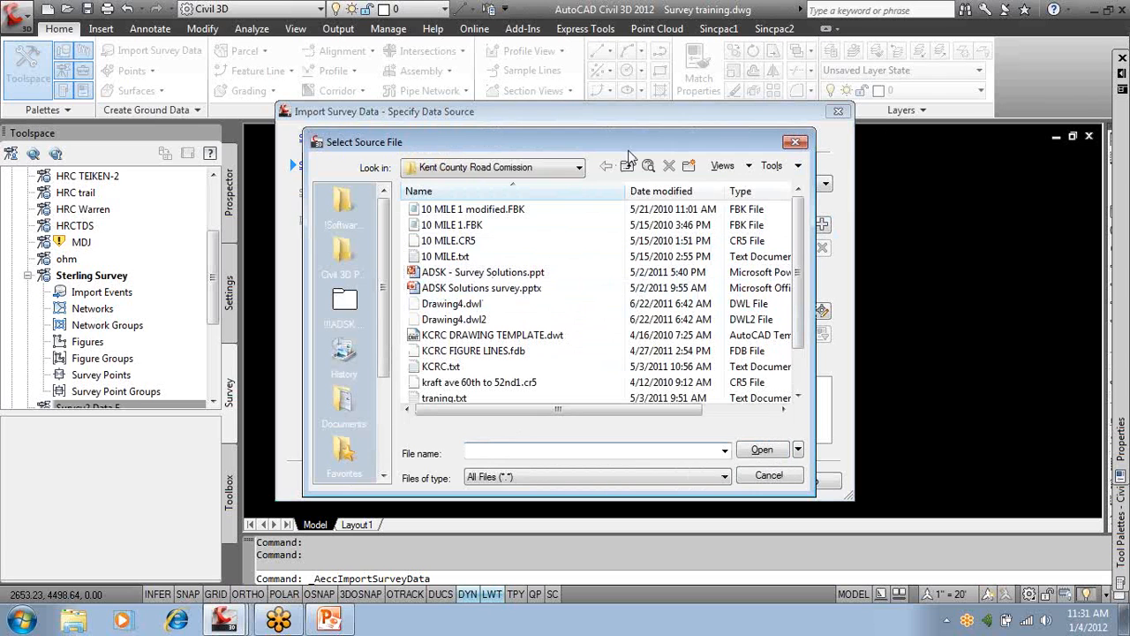
{"action": "left_click", "coordinate": [580, 167]}
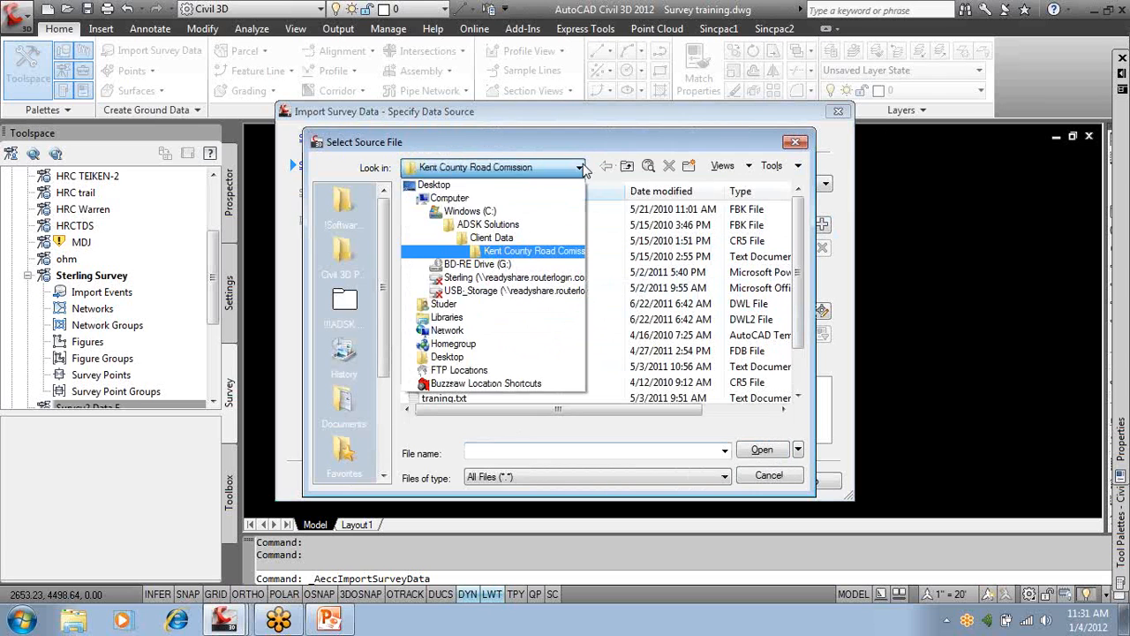
{"action": "left_click", "coordinate": [434, 184]}
{"action": "left_click", "coordinate": [456, 337]}
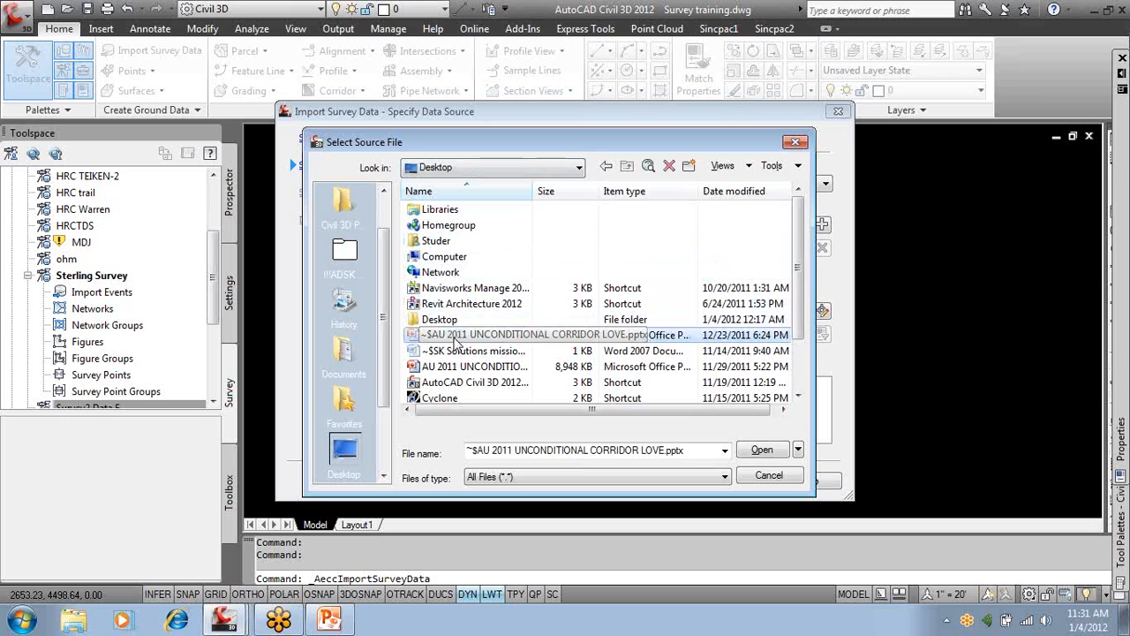
{"action": "scroll", "coordinate": [455, 342], "scroll_direction": "down", "scroll_amount": 2}
{"action": "left_click", "coordinate": [459, 350]}
{"action": "left_click", "coordinate": [763, 451]}
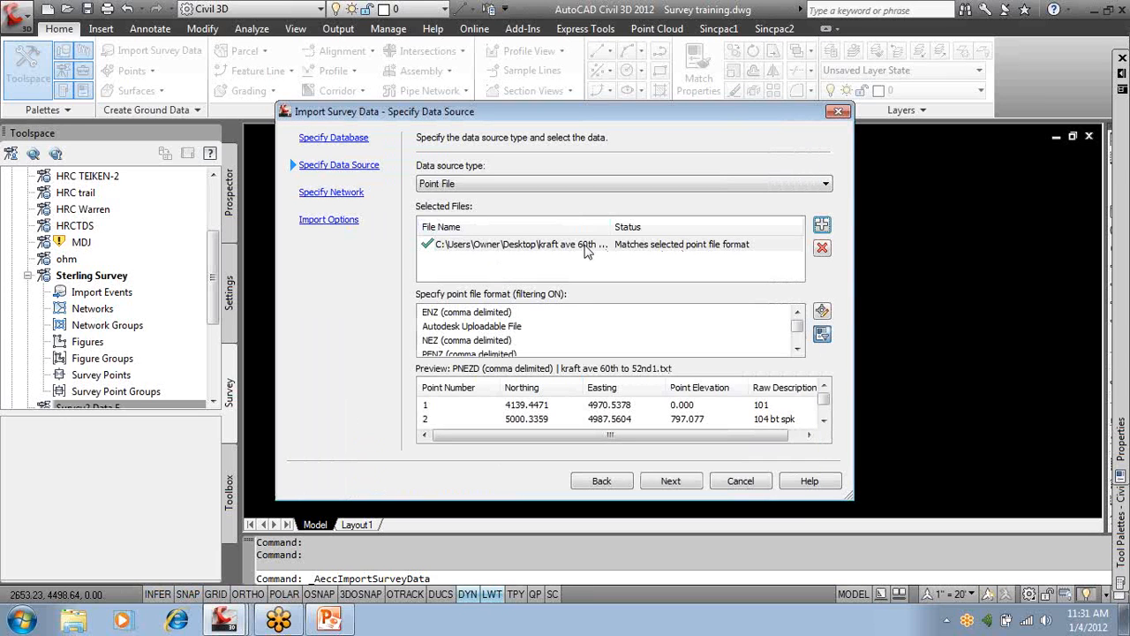
{"action": "left_click_drag", "start_coordinate": [614, 226], "coordinate": [717, 226]}
{"action": "left_click", "coordinate": [668, 252]}
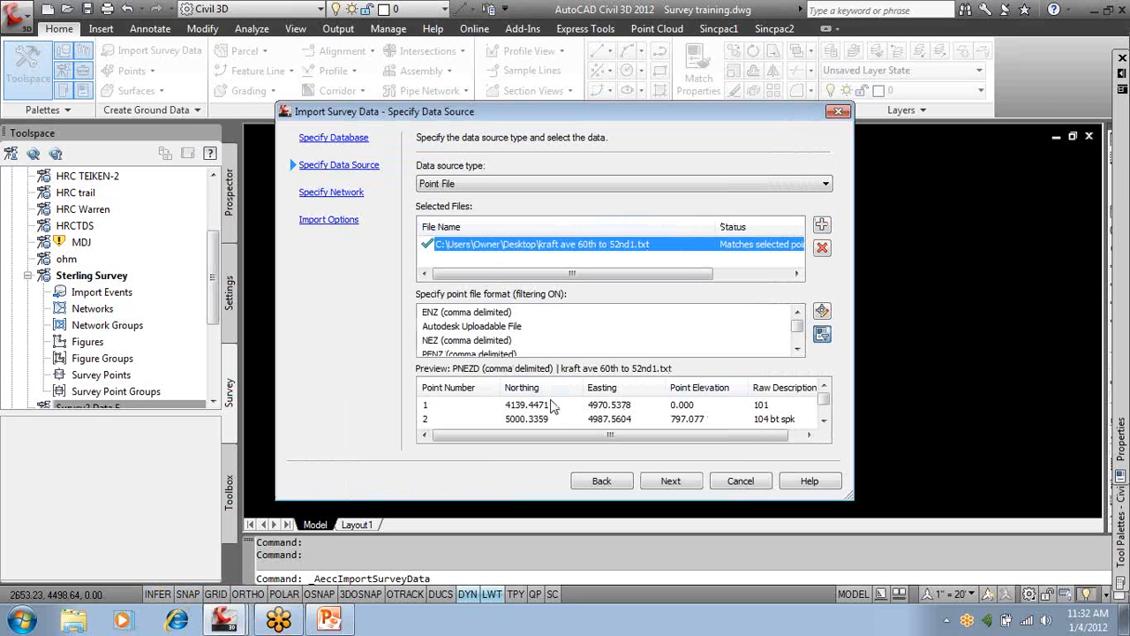
Choose PNEZD (comma delimited) as the point file format and check the previewed point columns.
{"action": "left_click", "coordinate": [797, 349]}
{"action": "left_click", "coordinate": [797, 349]}
{"action": "left_click", "coordinate": [798, 349]}
{"action": "left_click", "coordinate": [798, 349]}
{"action": "left_click", "coordinate": [797, 348]}
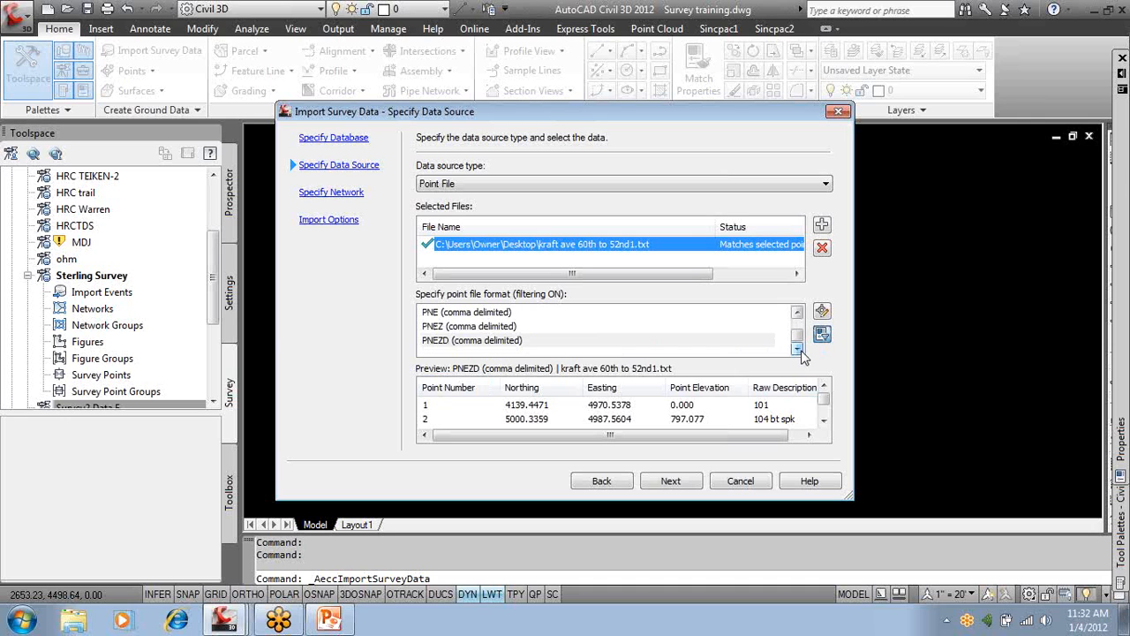
{"action": "left_click", "coordinate": [501, 342]}
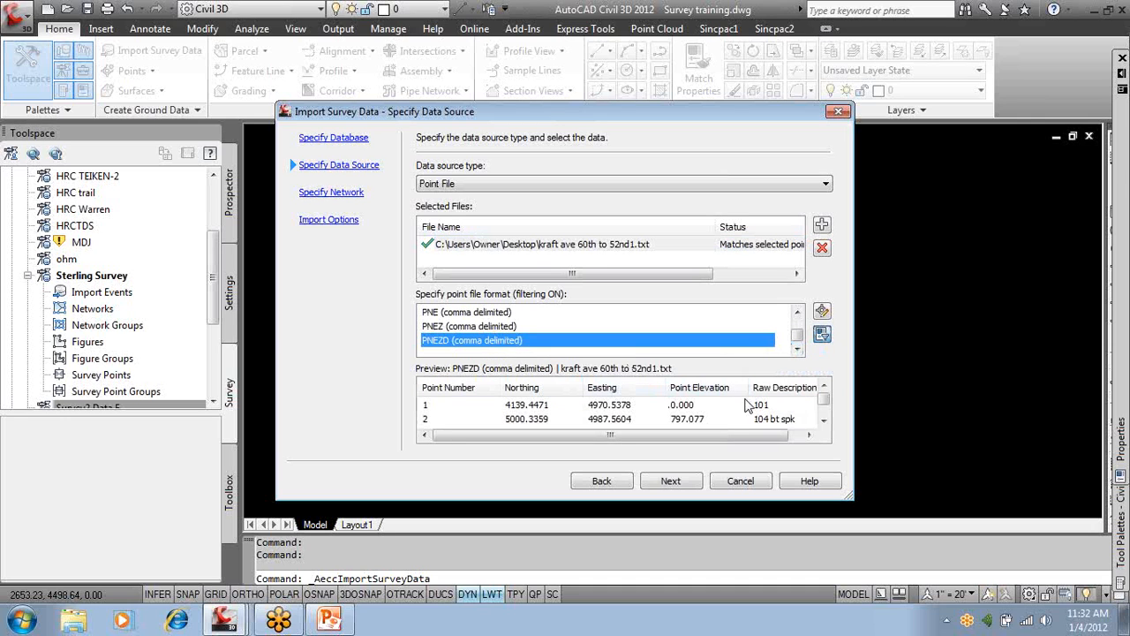
{"action": "left_click_drag", "start_coordinate": [751, 436], "coordinate": [747, 436]}
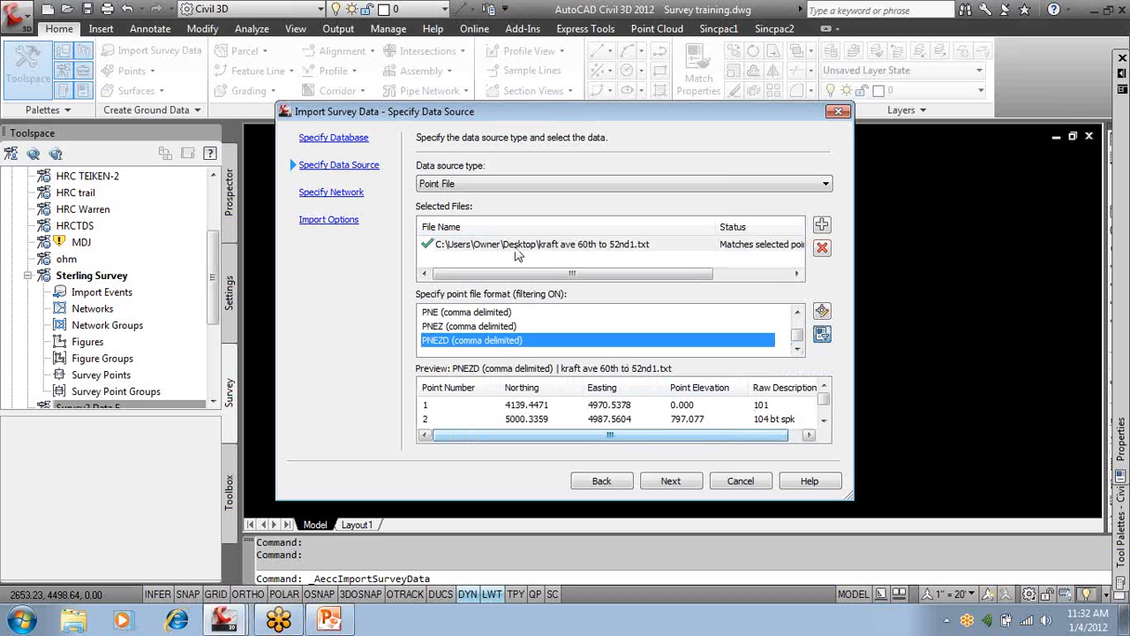
Continue without a survey network, review the import options and run the survey data import.
{"action": "left_click", "coordinate": [680, 482]}
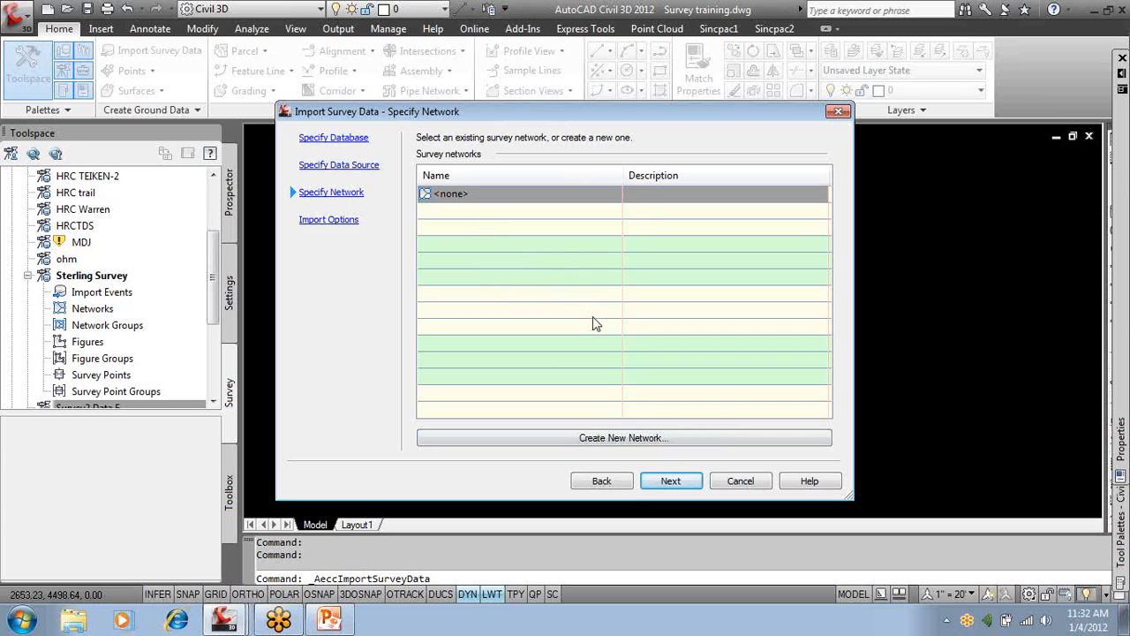
{"action": "left_click", "coordinate": [671, 482]}
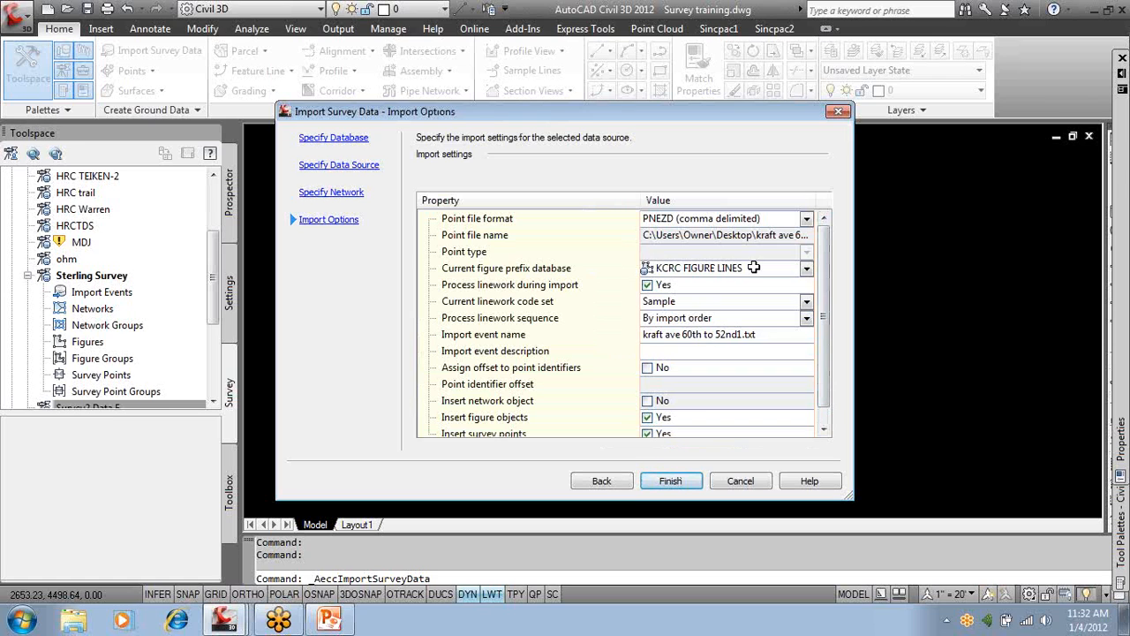
{"action": "scroll", "coordinate": [825, 340], "scroll_direction": "down", "scroll_amount": 1}
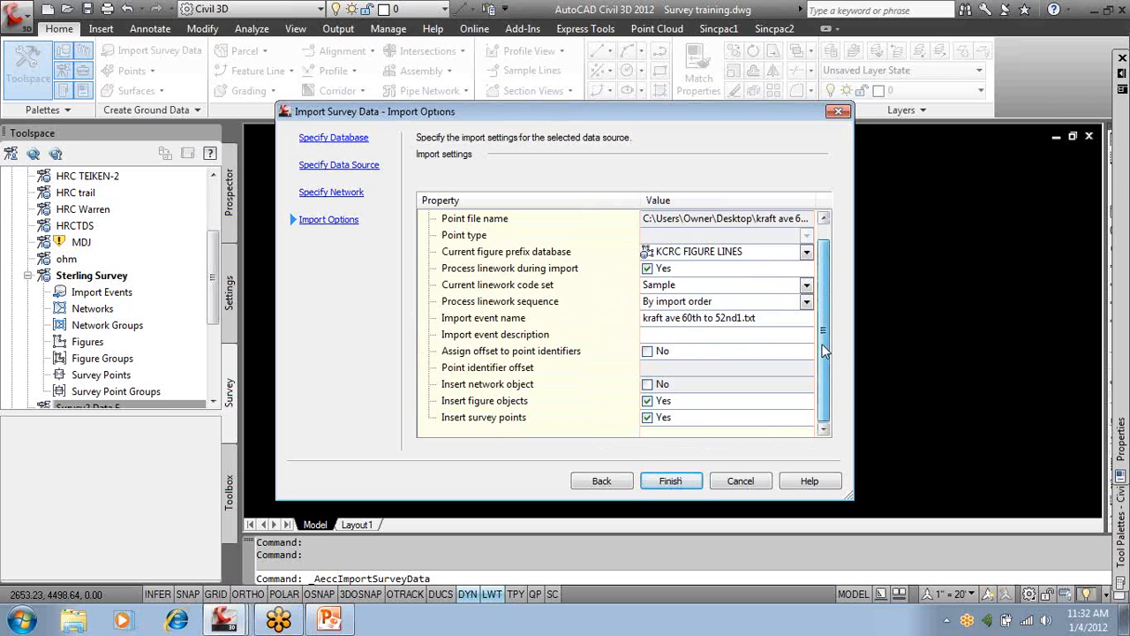
{"action": "left_click", "coordinate": [671, 481]}
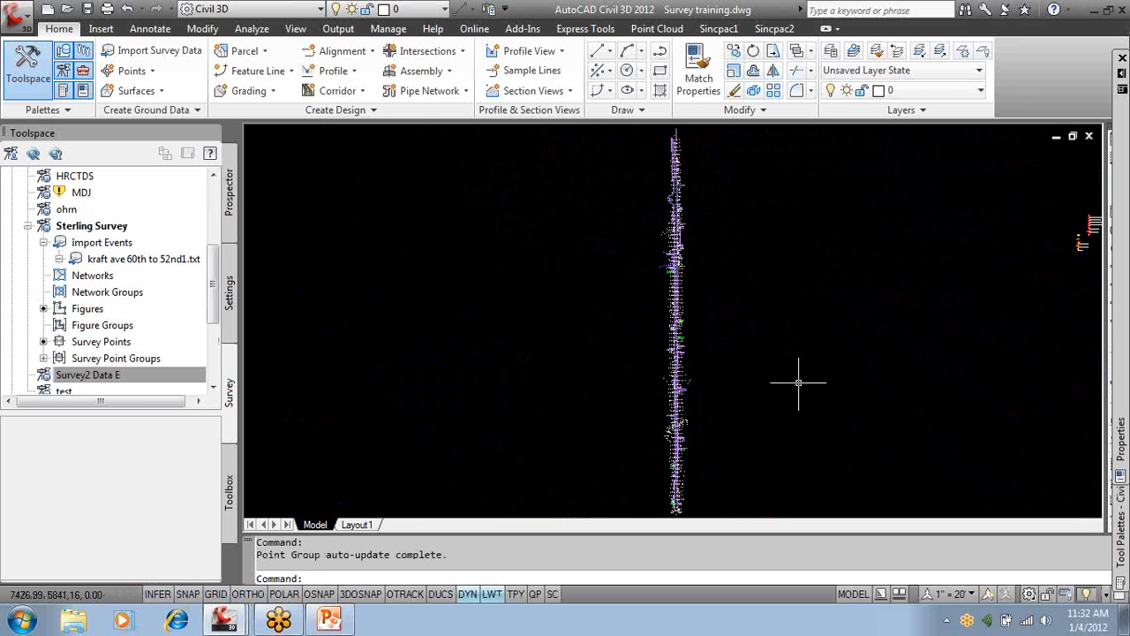
Examine the imported points and linework along the road corridor and list the figures in the Sterling Survey database.
{"action": "scroll", "coordinate": [675, 474], "scroll_direction": "up", "scroll_amount": 6}
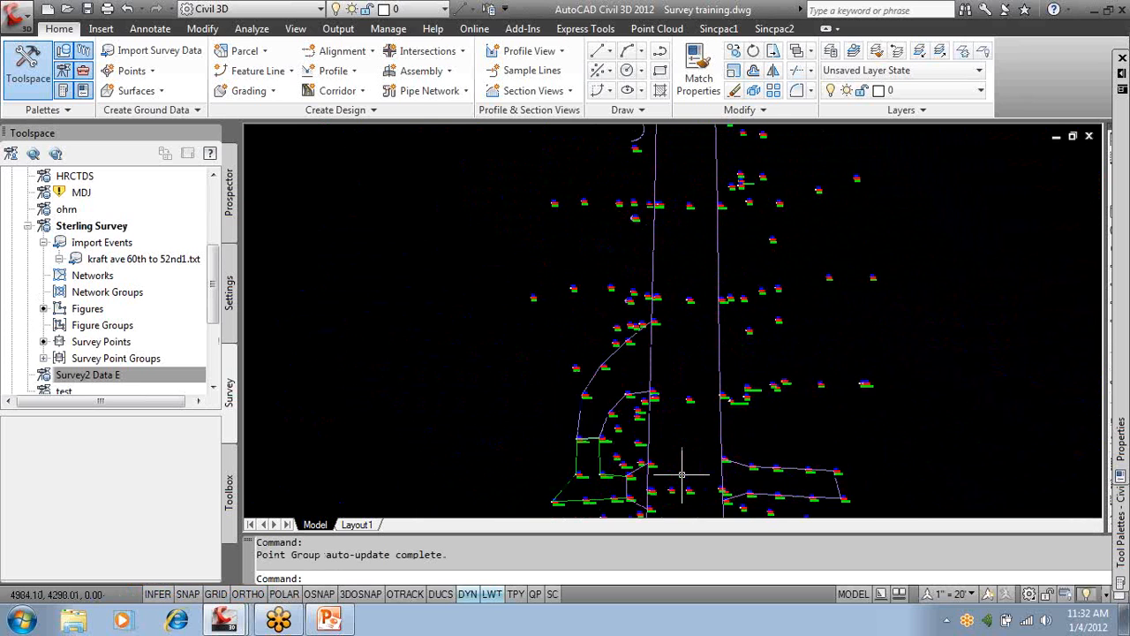
{"action": "scroll", "coordinate": [682, 474], "scroll_direction": "down", "scroll_amount": 5}
{"action": "mouse_move", "coordinate": [751, 295]}
{"action": "middle_mouse_down"}
{"action": "mouse_move", "coordinate": [674, 326]}
{"action": "mouse_move", "coordinate": [671, 472]}
{"action": "middle_mouse_up"}
{"action": "mouse_move", "coordinate": [660, 235]}
{"action": "middle_mouse_down"}
{"action": "mouse_move", "coordinate": [668, 478]}
{"action": "mouse_move", "coordinate": [675, 295]}
{"action": "mouse_move", "coordinate": [677, 398]}
{"action": "middle_mouse_up"}
{"action": "scroll", "coordinate": [666, 472], "scroll_direction": "down", "scroll_amount": 7}
{"action": "mouse_move", "coordinate": [668, 265]}
{"action": "middle_mouse_down"}
{"action": "mouse_move", "coordinate": [669, 456]}
{"action": "mouse_move", "coordinate": [666, 421]}
{"action": "middle_mouse_up"}
{"action": "middle_click_drag", "start_coordinate": [667, 296], "coordinate": [665, 442]}
{"action": "middle_click_drag", "start_coordinate": [666, 264], "coordinate": [665, 444]}
{"action": "scroll", "coordinate": [664, 445], "scroll_direction": "down", "scroll_amount": 4}
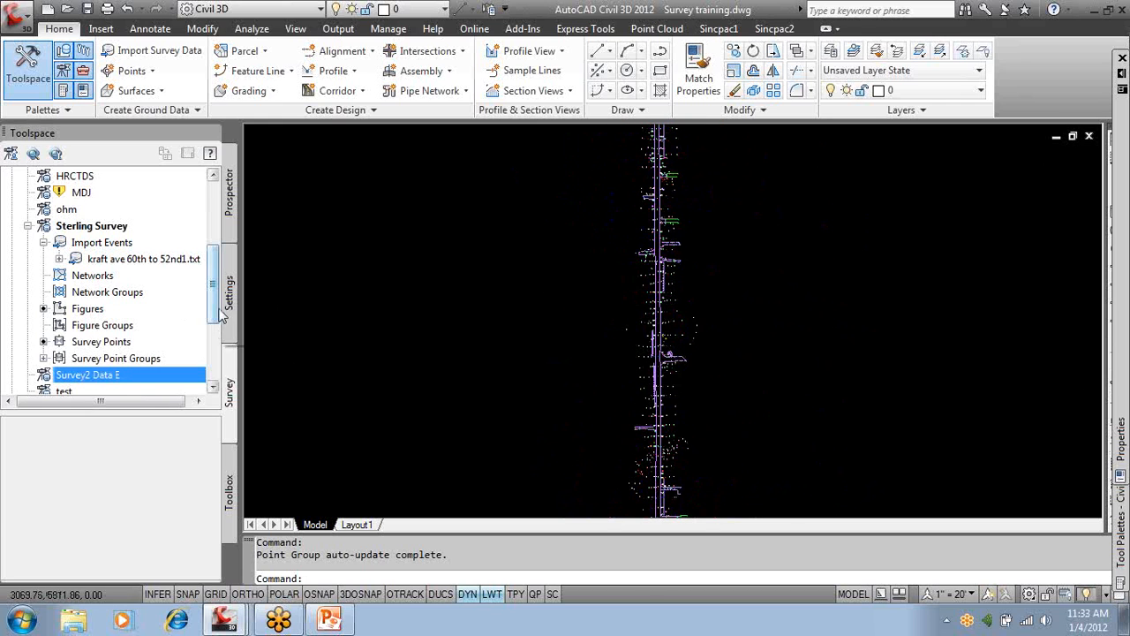
{"action": "left_click", "coordinate": [91, 311]}
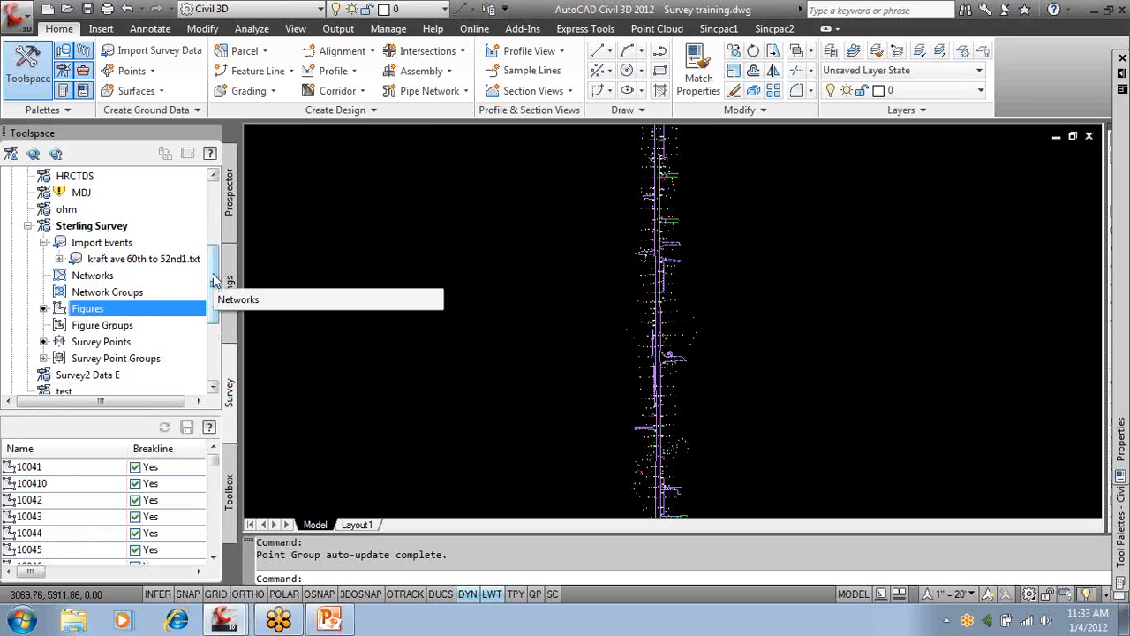
Edit the Sample linework code set and set its Begin special code to B.
{"action": "left_click_drag", "start_coordinate": [214, 281], "coordinate": [214, 344]}
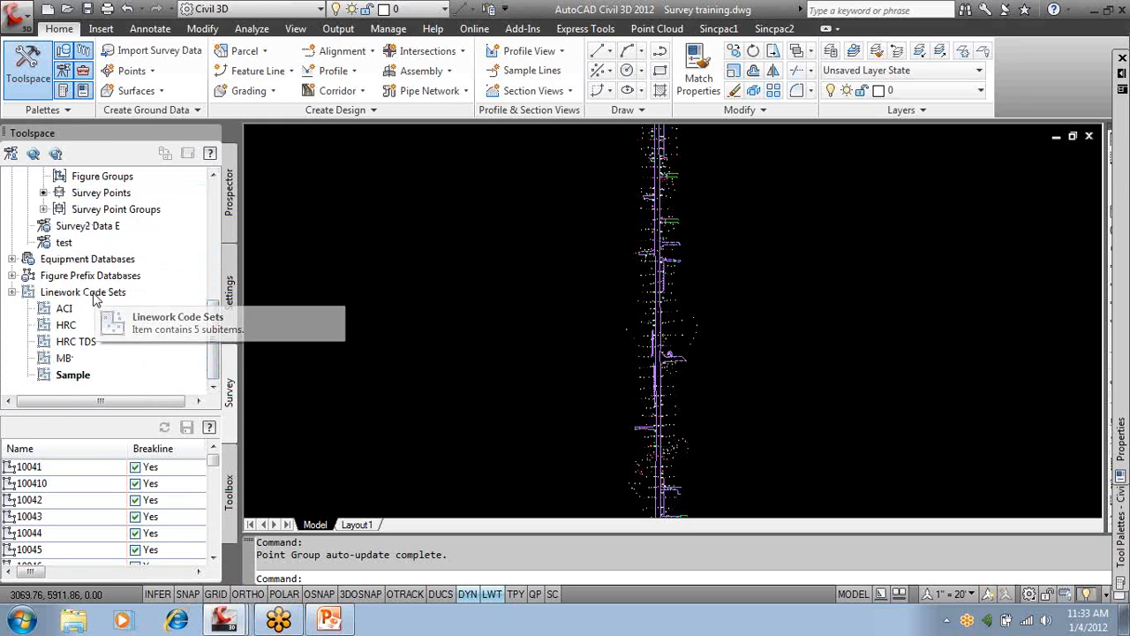
{"action": "right_click", "coordinate": [74, 376]}
{"action": "left_click", "coordinate": [121, 388]}
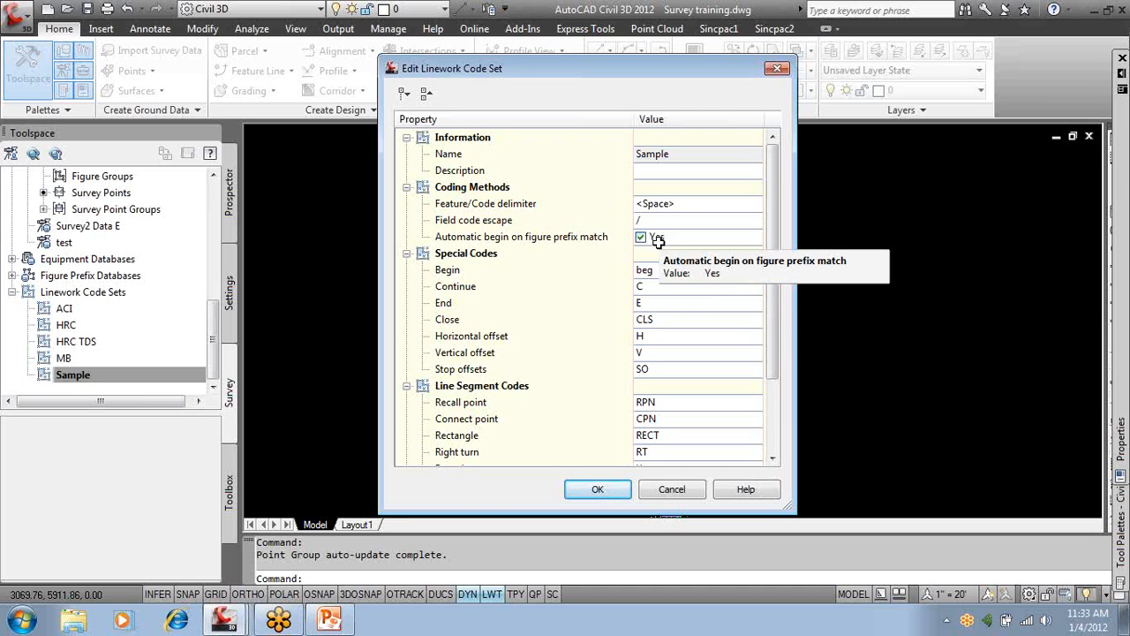
{"action": "left_click", "coordinate": [685, 270]}
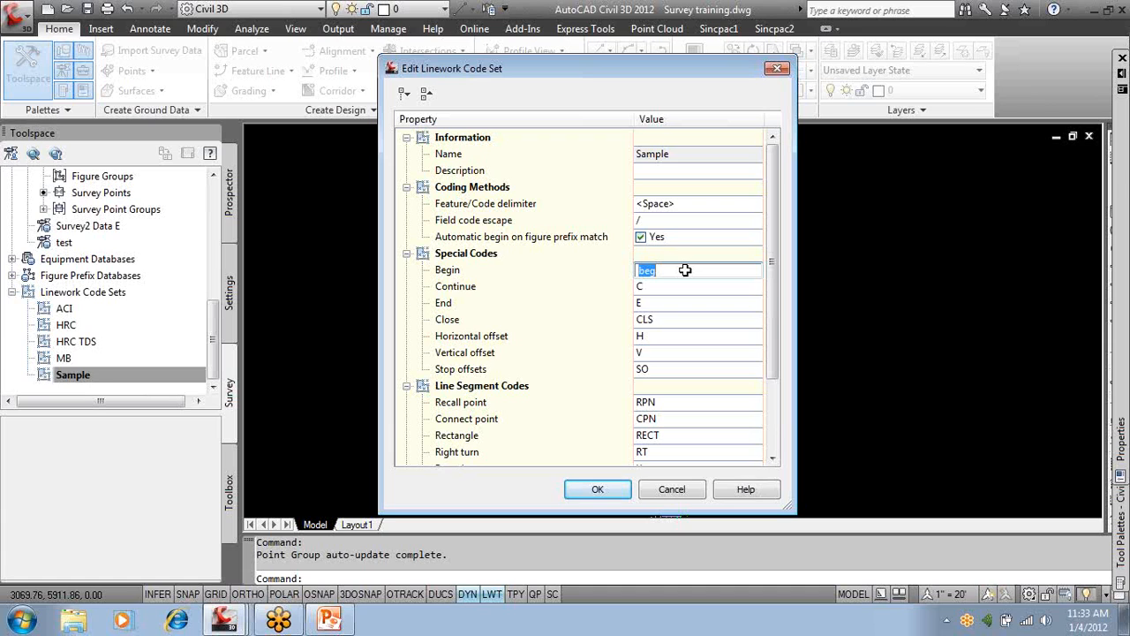
{"action": "type", "text": "B"}
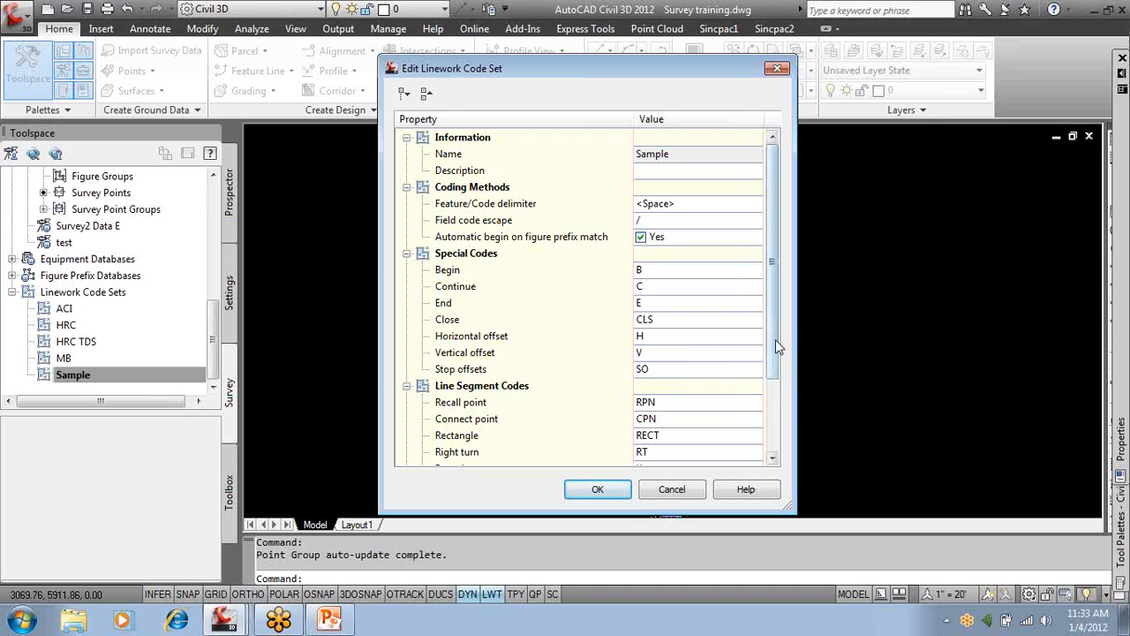
Review the line and curve segment codes of the Sample code set, save it and return to the survey databases list.
{"action": "scroll", "coordinate": [773, 341], "scroll_direction": "down", "scroll_amount": 1}
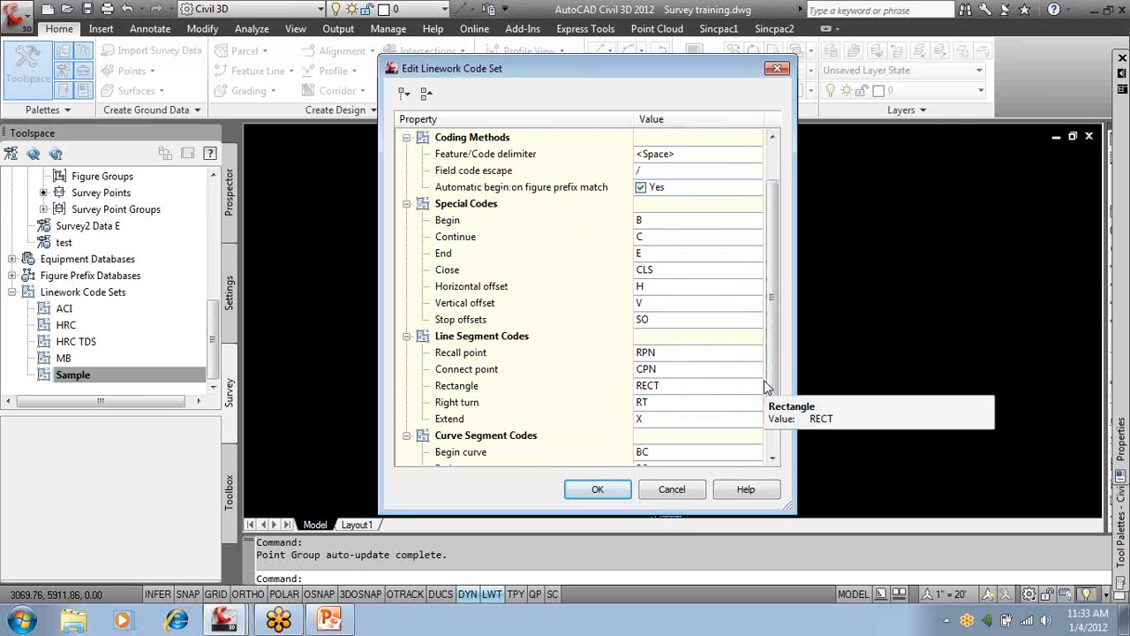
{"action": "left_click_drag", "start_coordinate": [775, 383], "coordinate": [774, 436]}
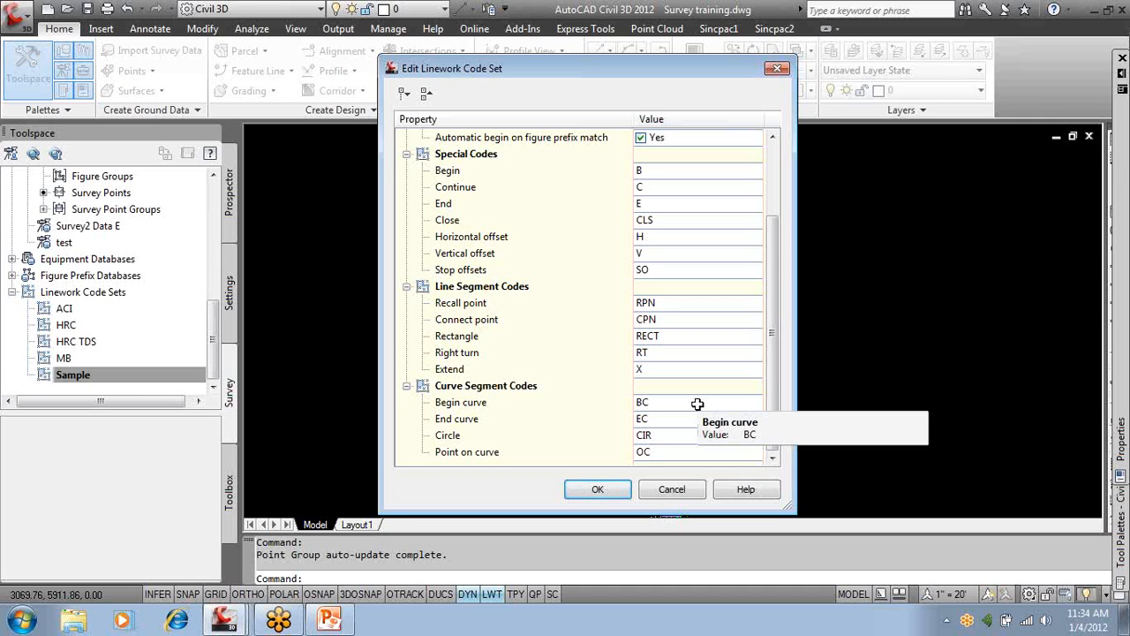
{"action": "left_click", "coordinate": [679, 455]}
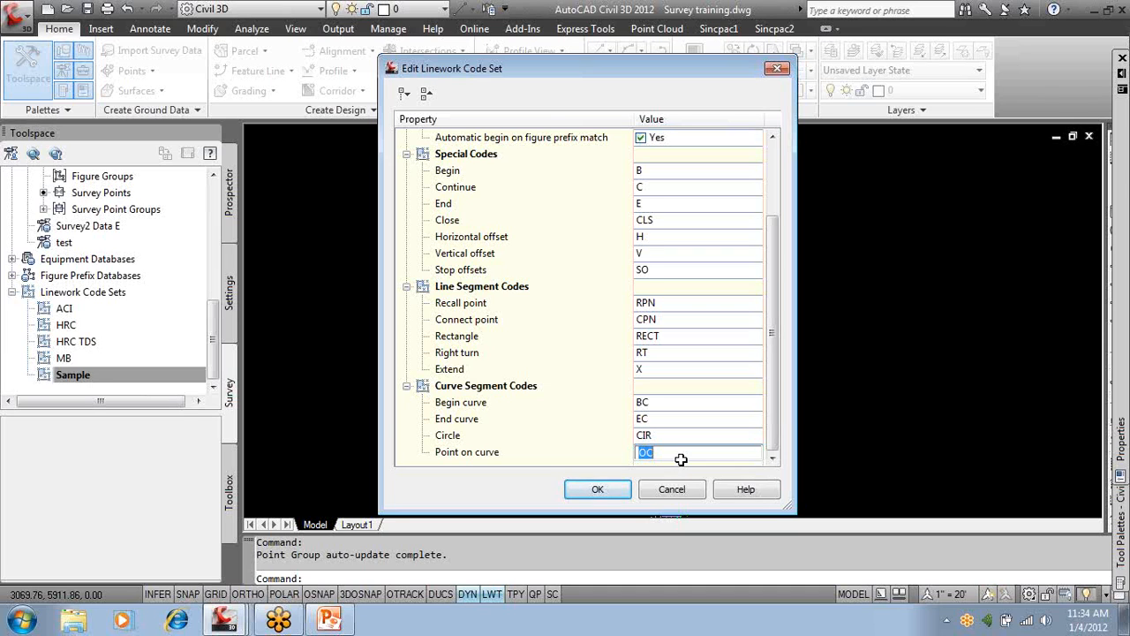
{"action": "left_click", "coordinate": [602, 489]}
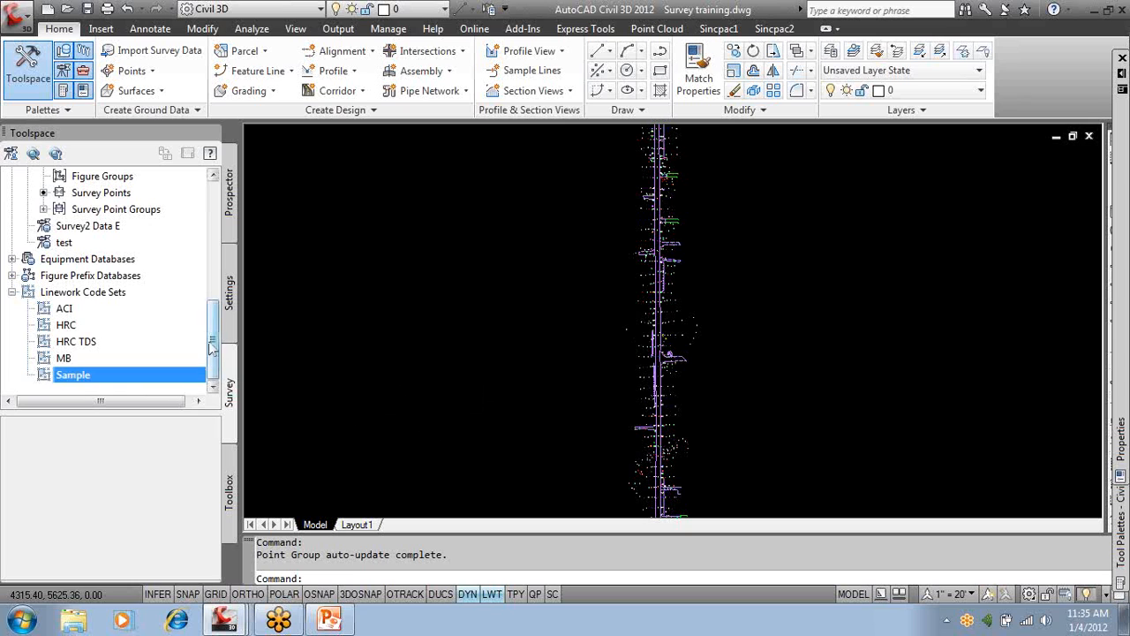
{"action": "left_click_drag", "start_coordinate": [212, 339], "coordinate": [212, 216]}
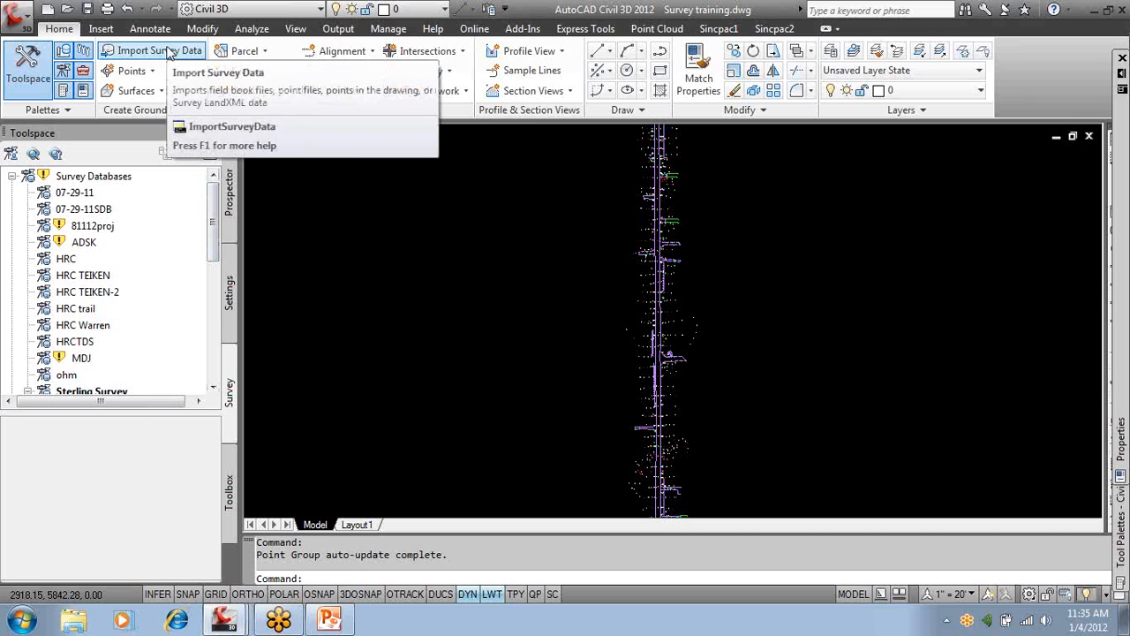
Look over the linework code sets and the drawing's survey figure styles, including CL DITCH and BLDG.
{"action": "left_click_drag", "start_coordinate": [213, 231], "coordinate": [217, 349]}
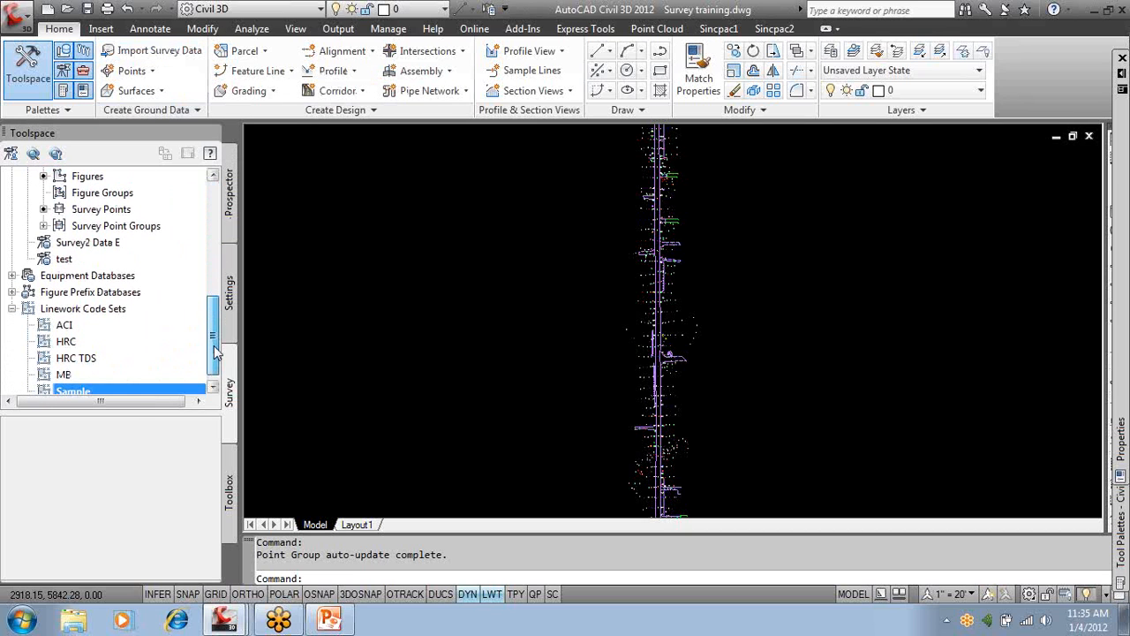
{"action": "left_click", "coordinate": [112, 311]}
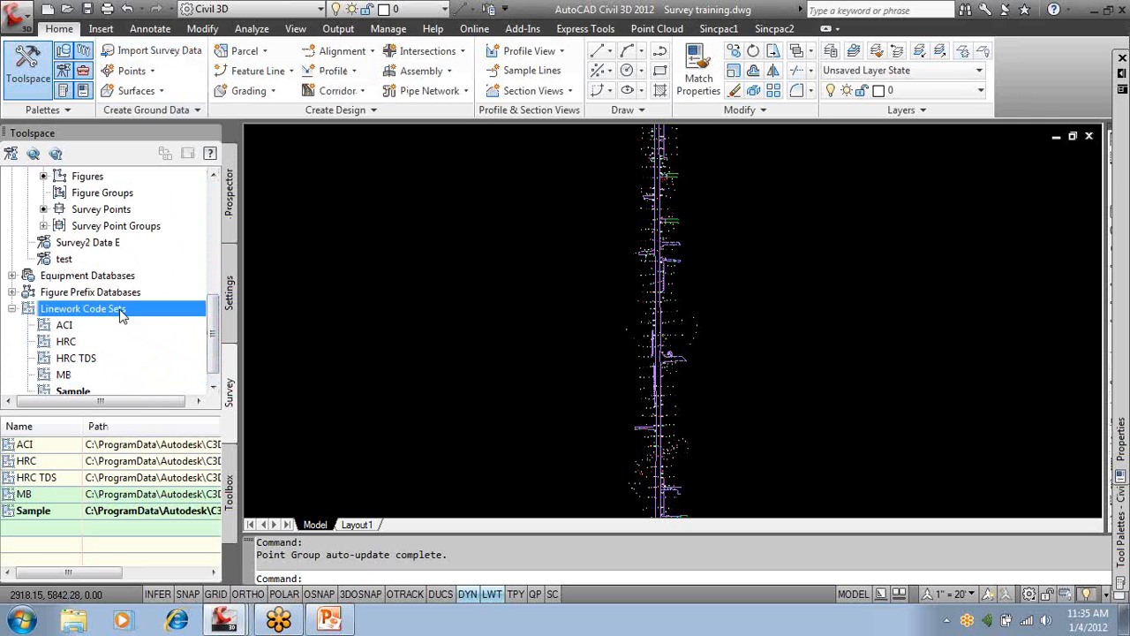
{"action": "left_click", "coordinate": [229, 324]}
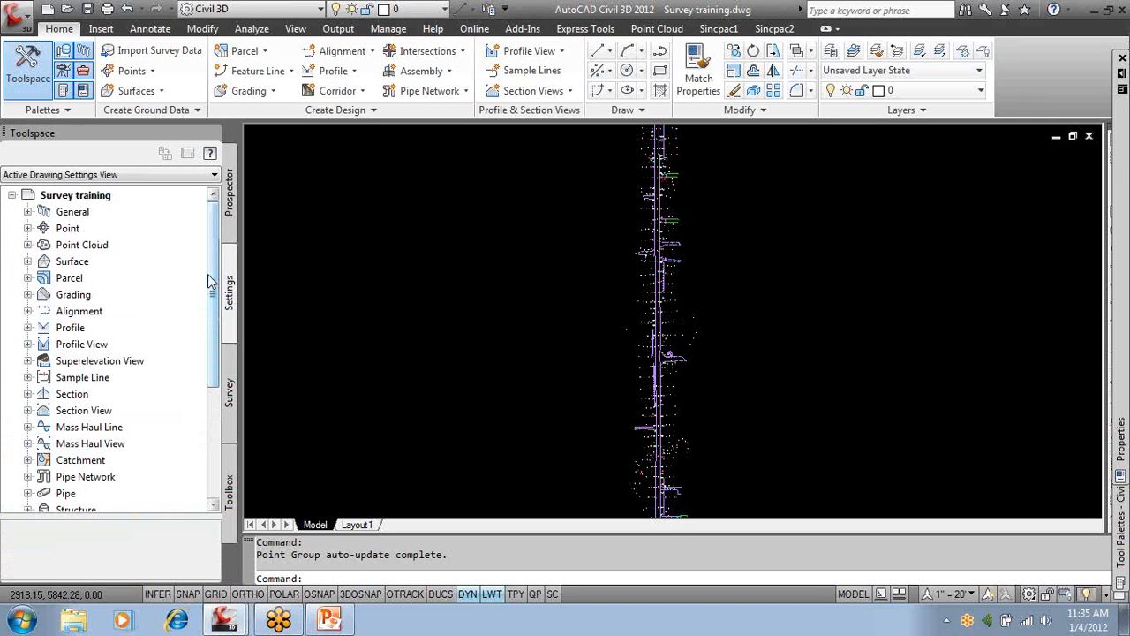
{"action": "left_click_drag", "start_coordinate": [208, 281], "coordinate": [209, 424]}
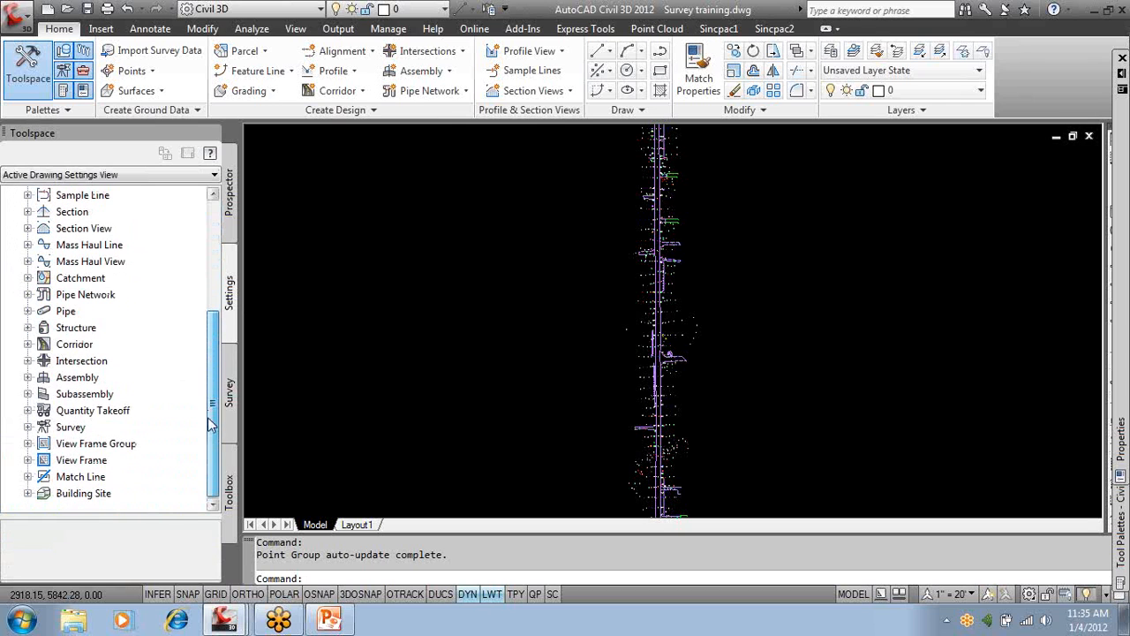
{"action": "left_click", "coordinate": [27, 428]}
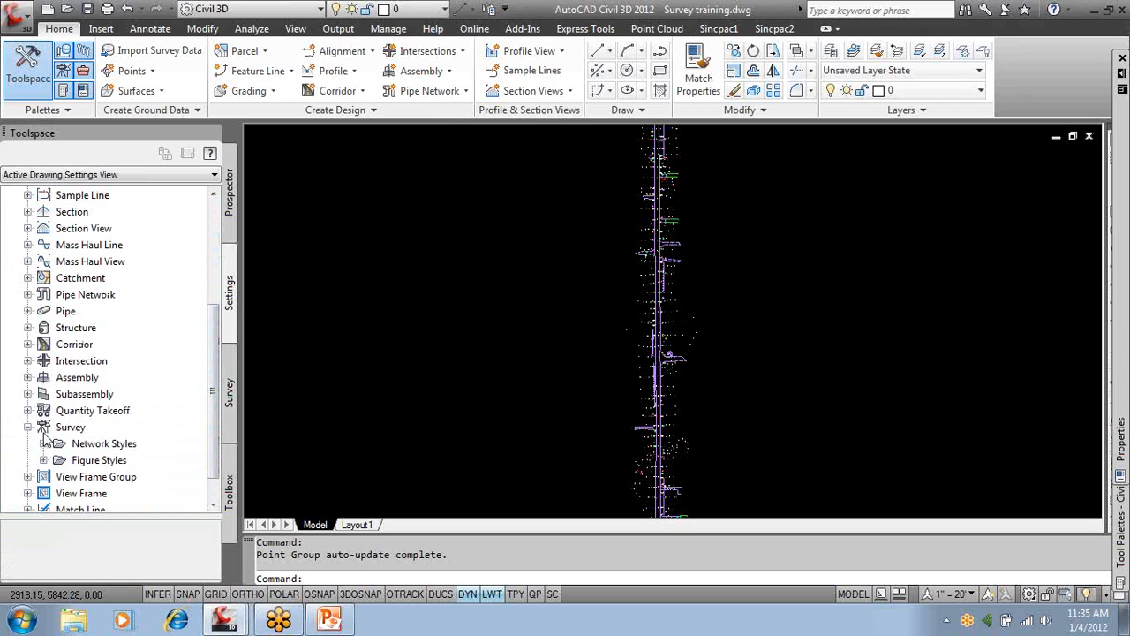
{"action": "left_click", "coordinate": [43, 460]}
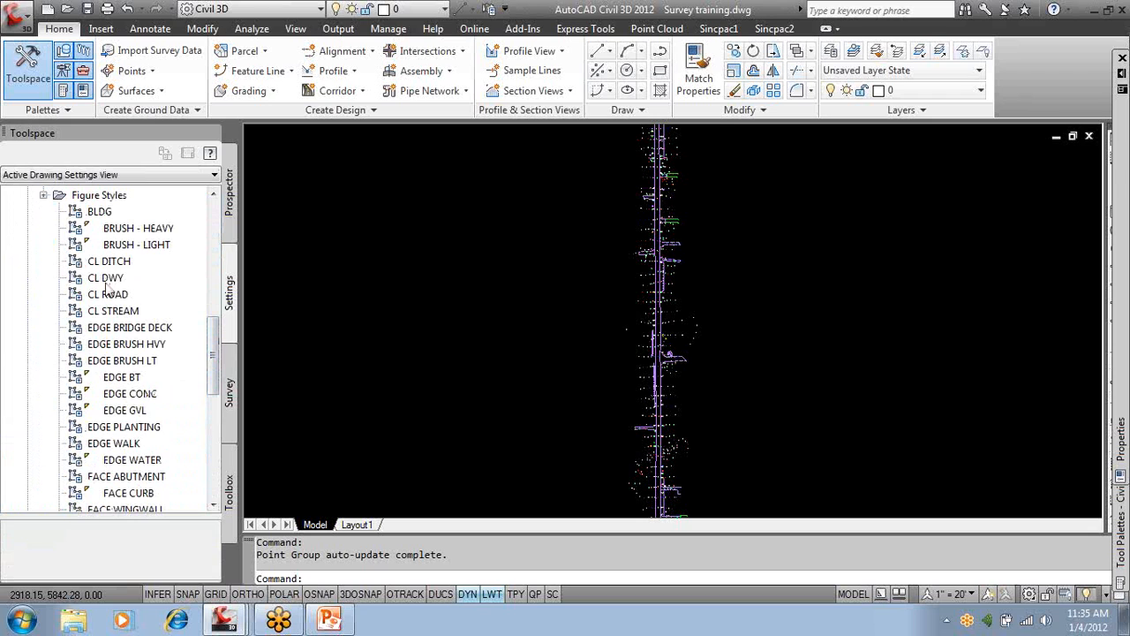
{"action": "left_click", "coordinate": [114, 263]}
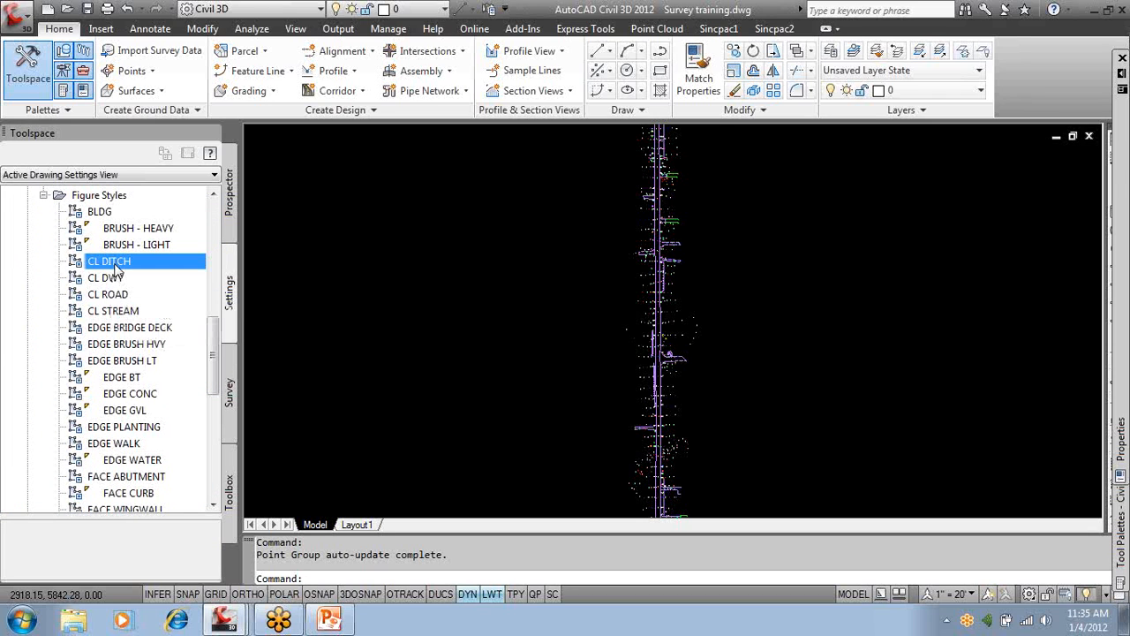
{"action": "left_click", "coordinate": [104, 216]}
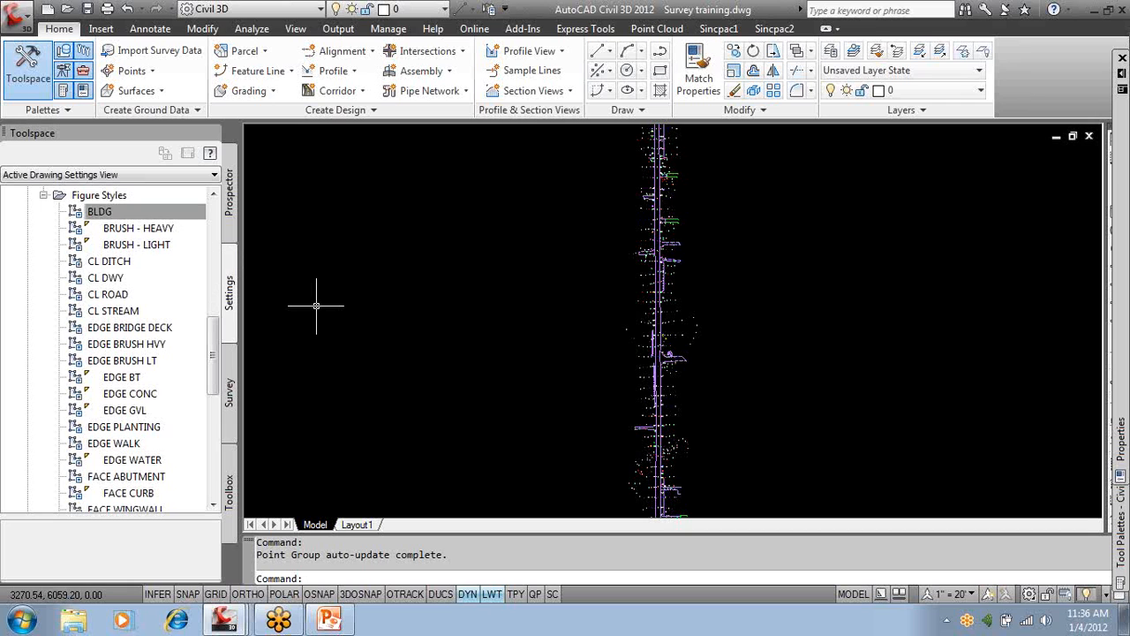
Examine the figure linework along the road corridor and close Survey training.dwg without saving the changes.
{"action": "scroll", "coordinate": [651, 283], "scroll_direction": "up", "scroll_amount": 5}
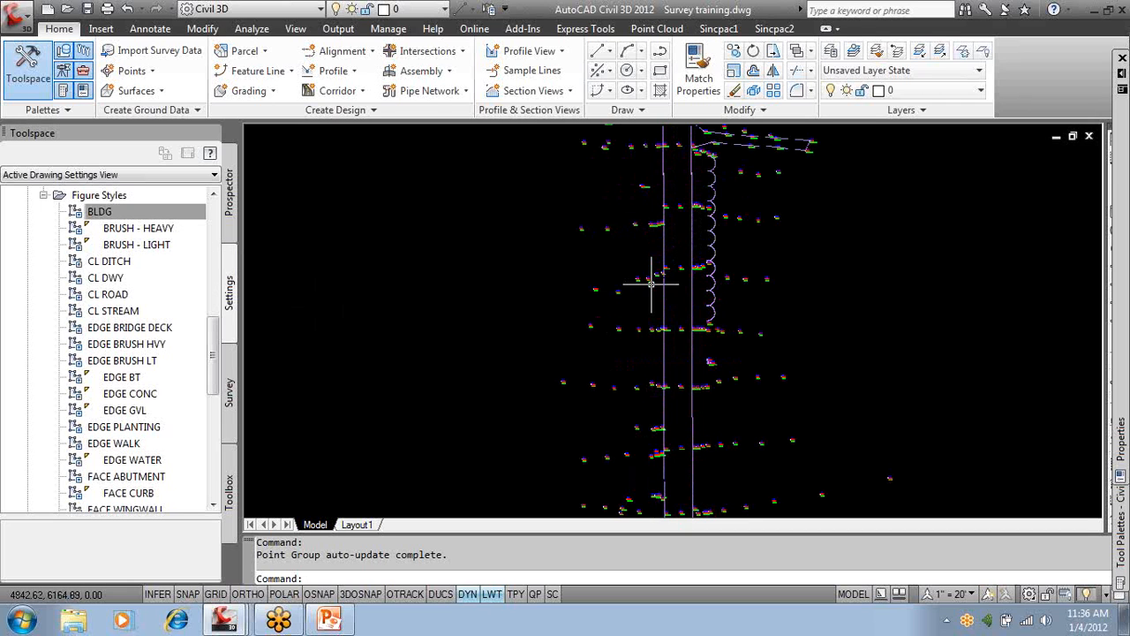
{"action": "middle_click_drag", "start_coordinate": [709, 202], "coordinate": [707, 388]}
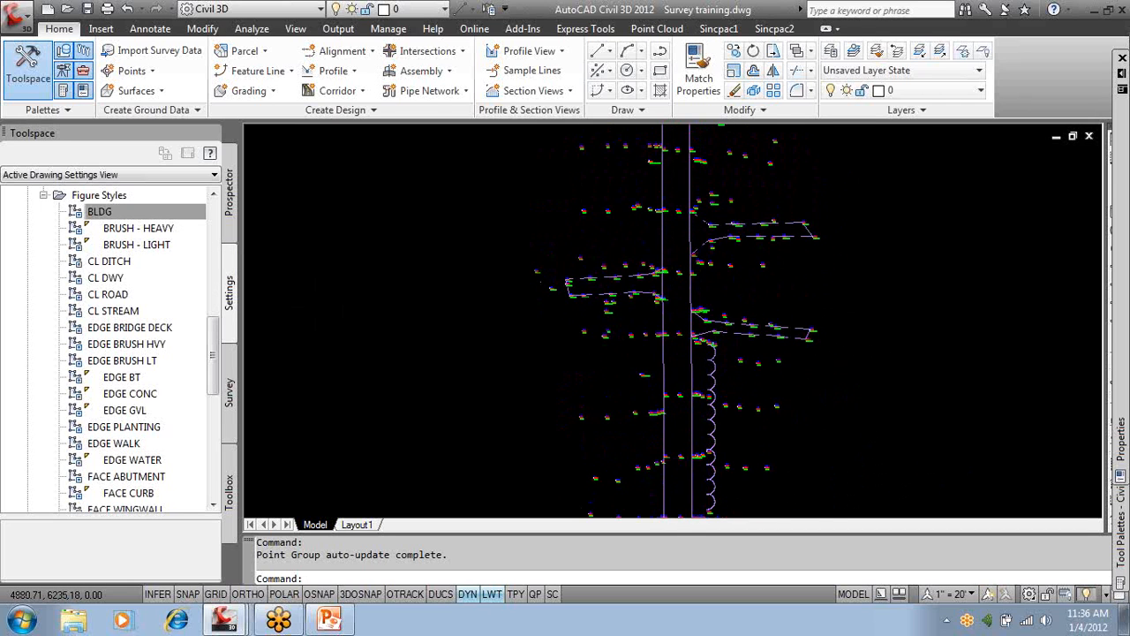
{"action": "middle_click_drag", "start_coordinate": [697, 248], "coordinate": [699, 419]}
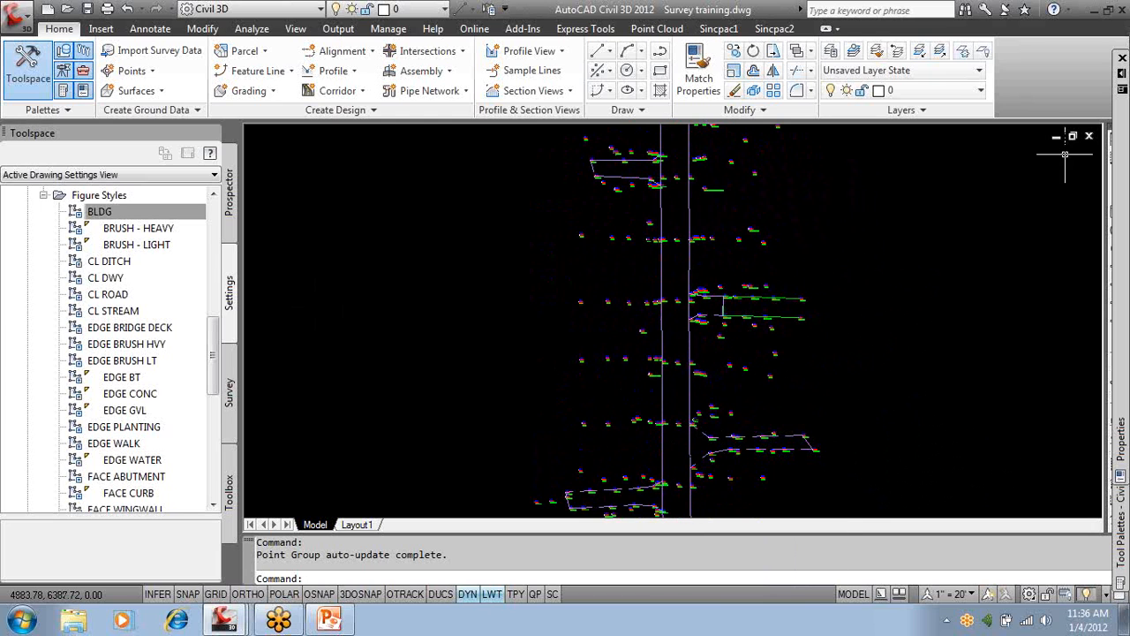
{"action": "left_click", "coordinate": [1090, 139]}
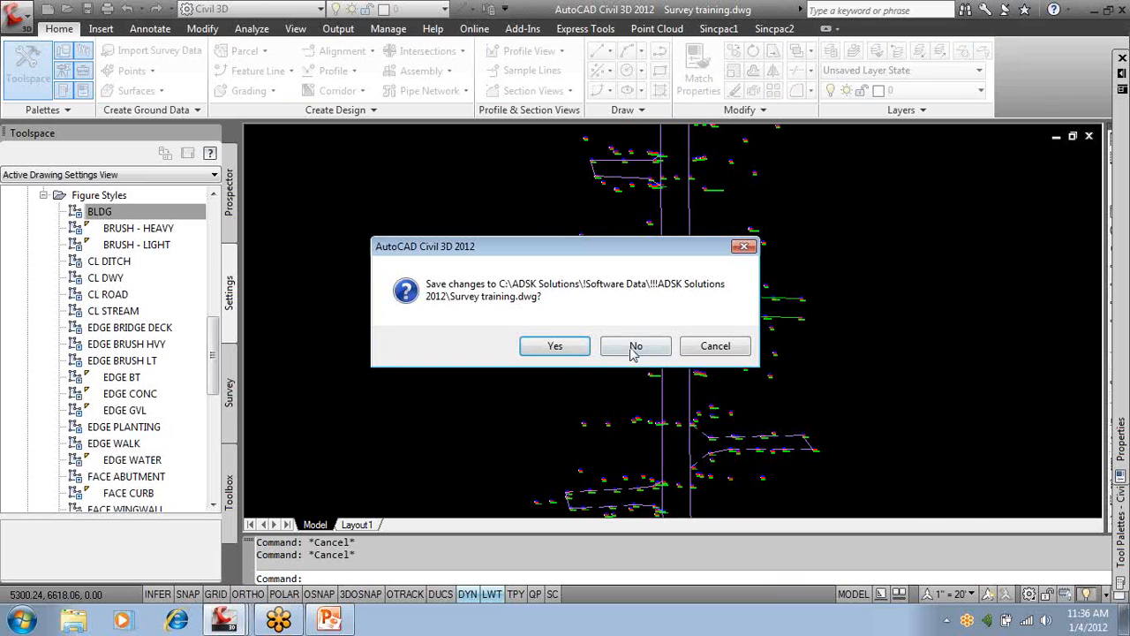
{"action": "left_click", "coordinate": [634, 347]}
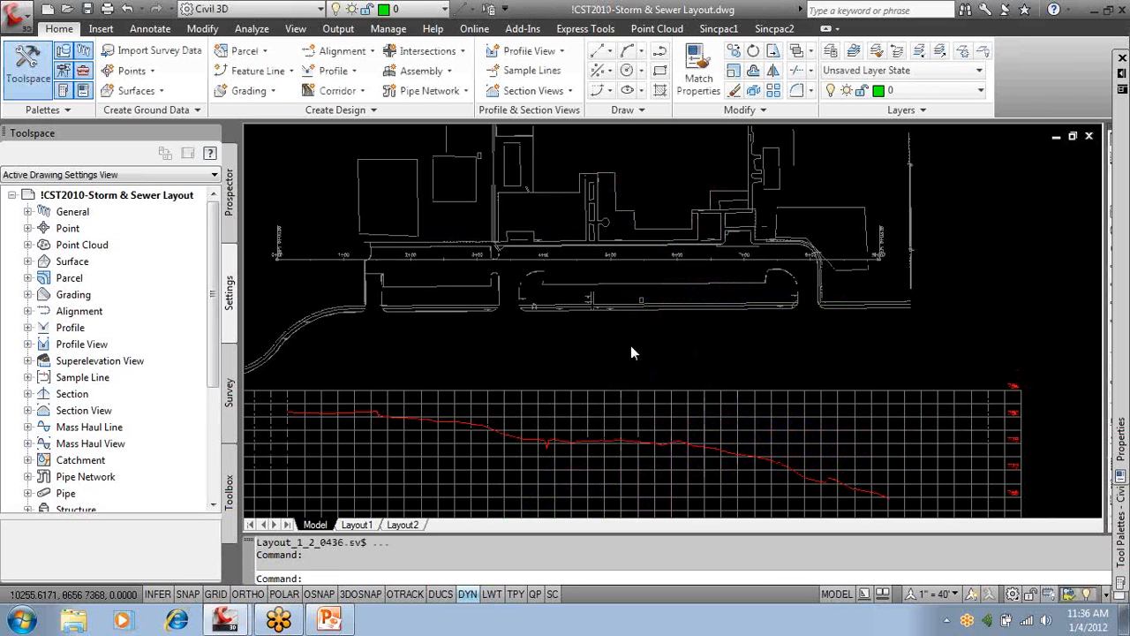
Switch to the other AutoCAD Civil 3D 2012 session, which has no drawing open.
{"action": "key", "text": "alt+Tab"}
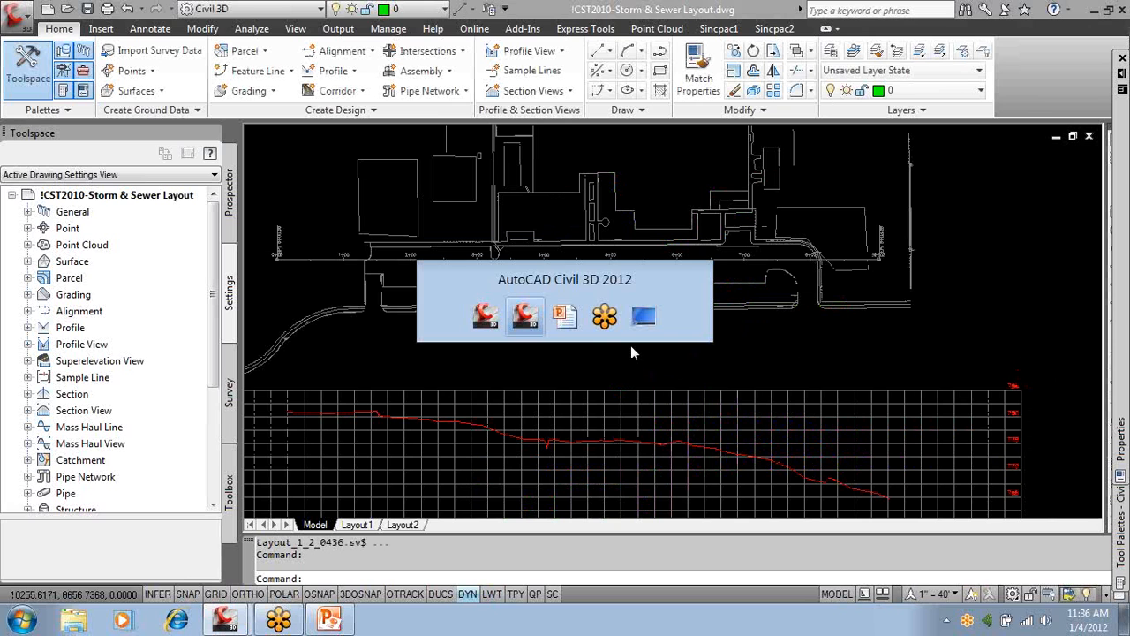
{"action": "key", "text": "alt+Tab"}
{"action": "key", "text": "alt+Tab"}
{"action": "key", "text": "alt+Tab"}
{"action": "key", "text": "alt+Tab"}
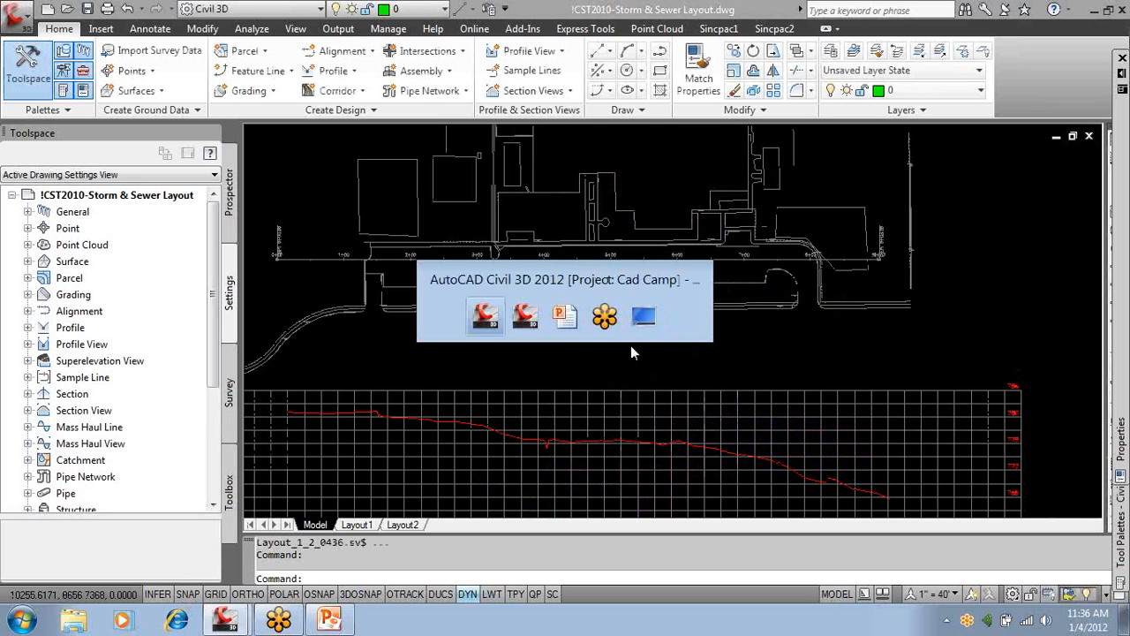
{"action": "key", "text": "alt+Tab"}
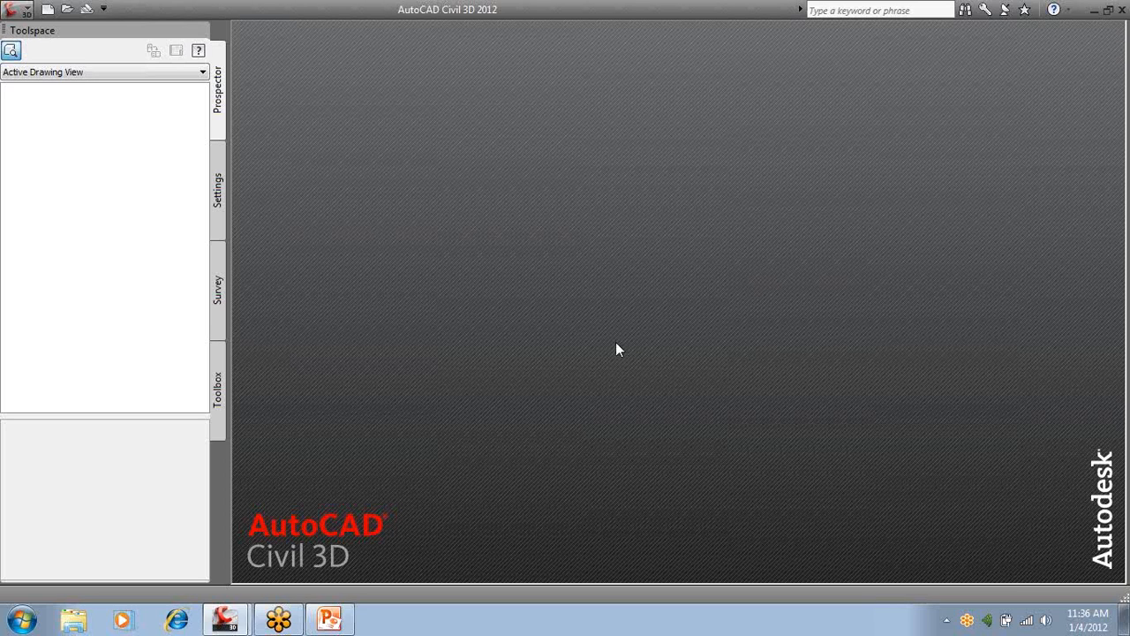
Create a new drawing from the !Portsmouth Heights Auto Surface.dwt template.
{"action": "left_click", "coordinate": [27, 19]}
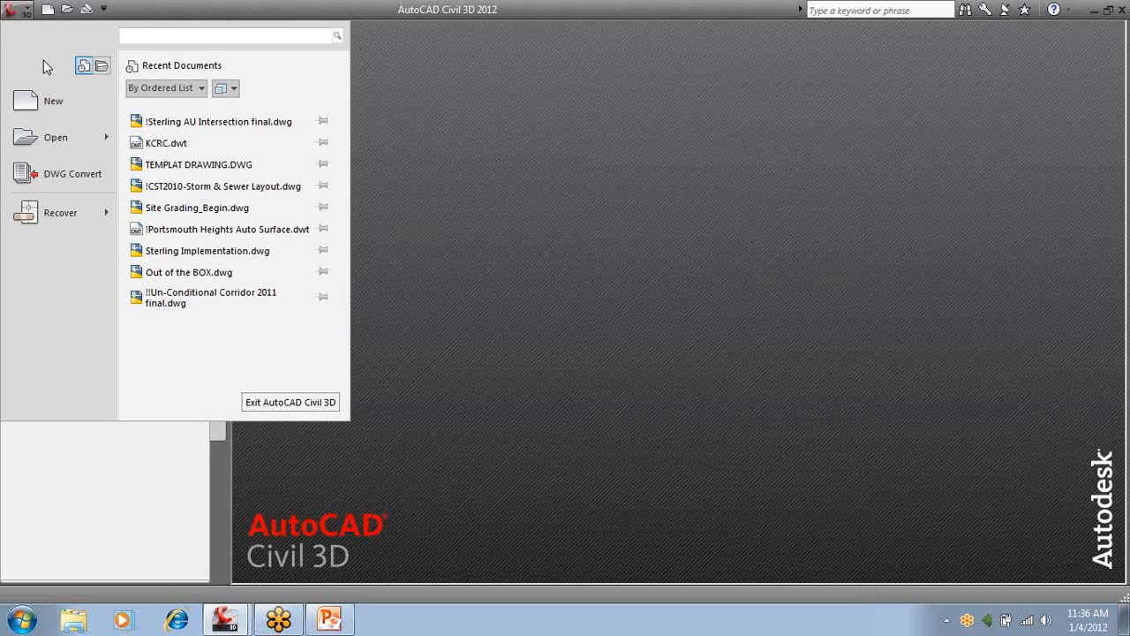
{"action": "left_click", "coordinate": [66, 101]}
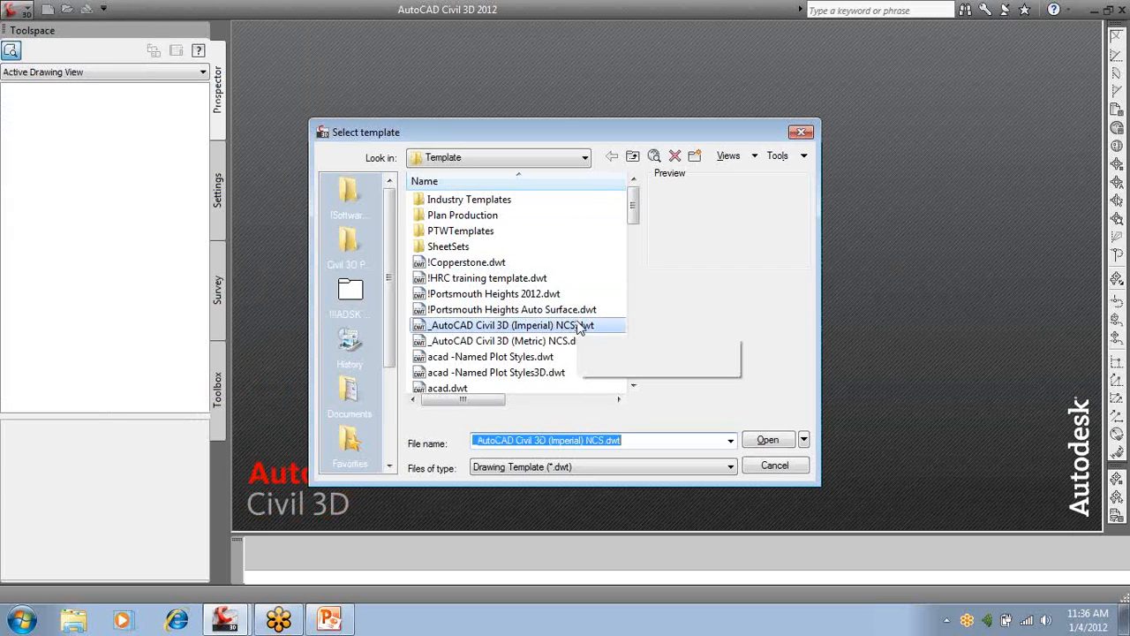
{"action": "left_click", "coordinate": [572, 311]}
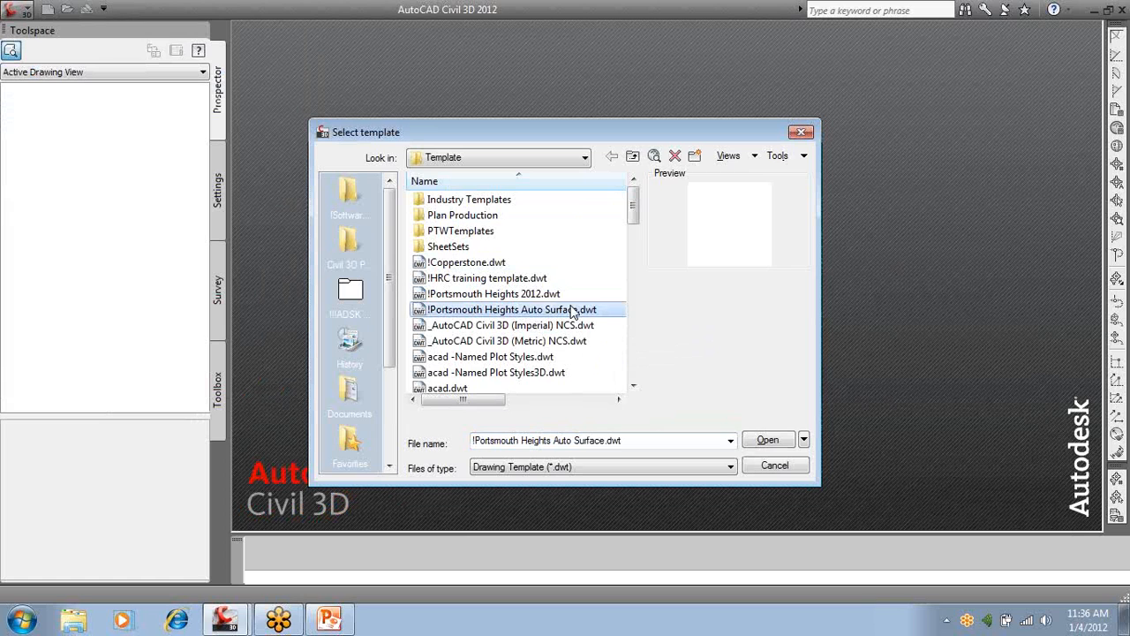
{"action": "left_click", "coordinate": [766, 440]}
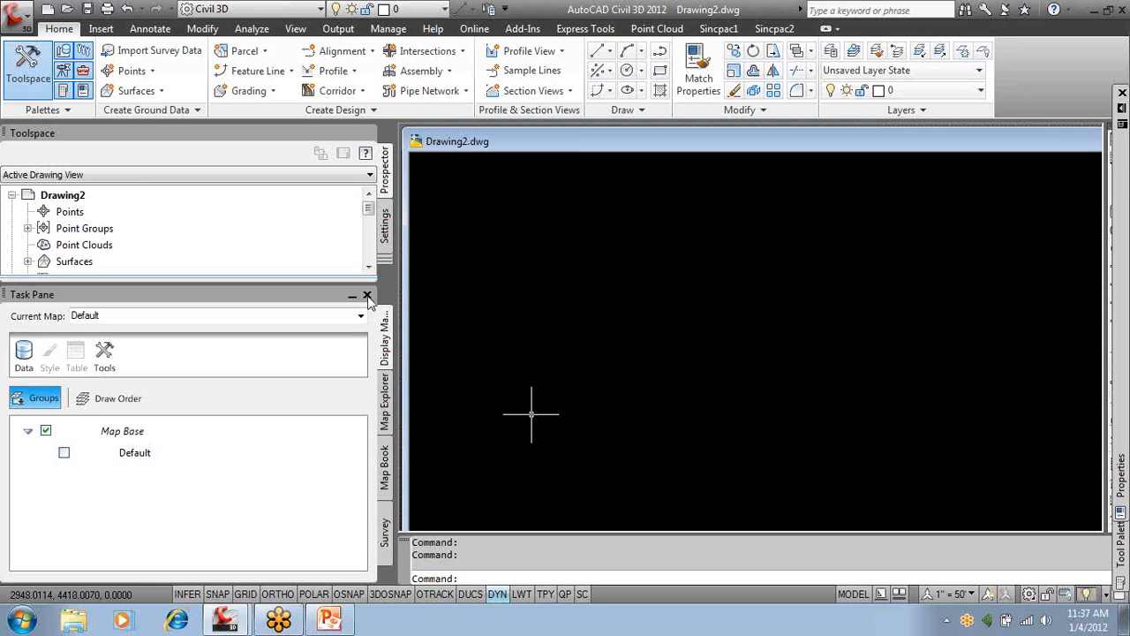
Close the Task Pane, maximize the new drawing's window and narrow the Toolspace to enlarge the drawing area.
{"action": "left_click", "coordinate": [368, 294]}
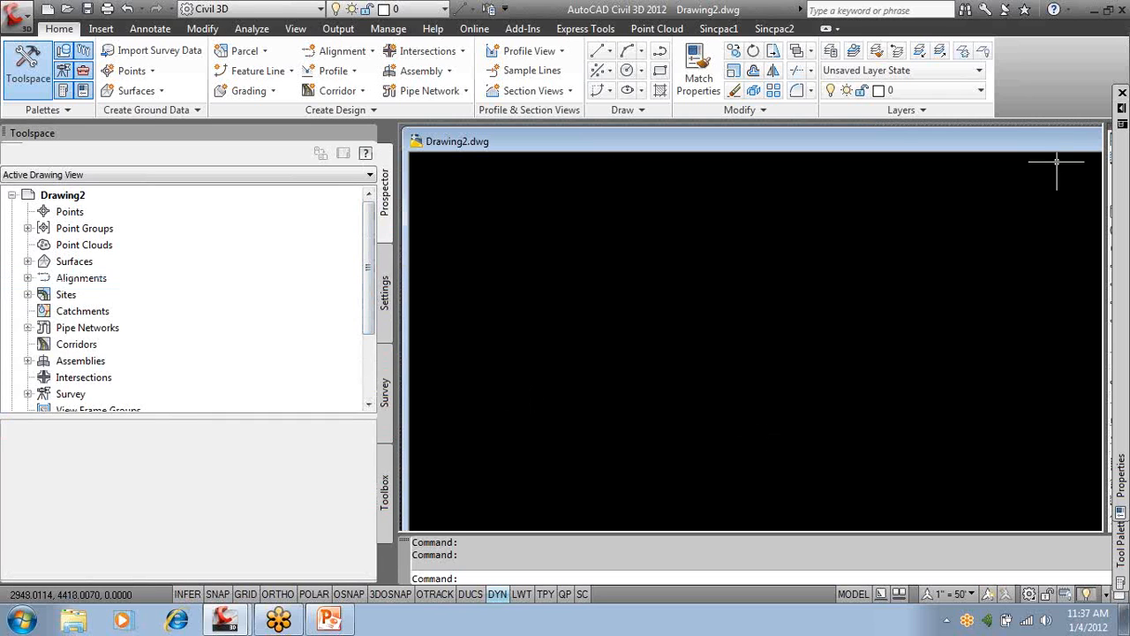
{"action": "double_click", "coordinate": [983, 143]}
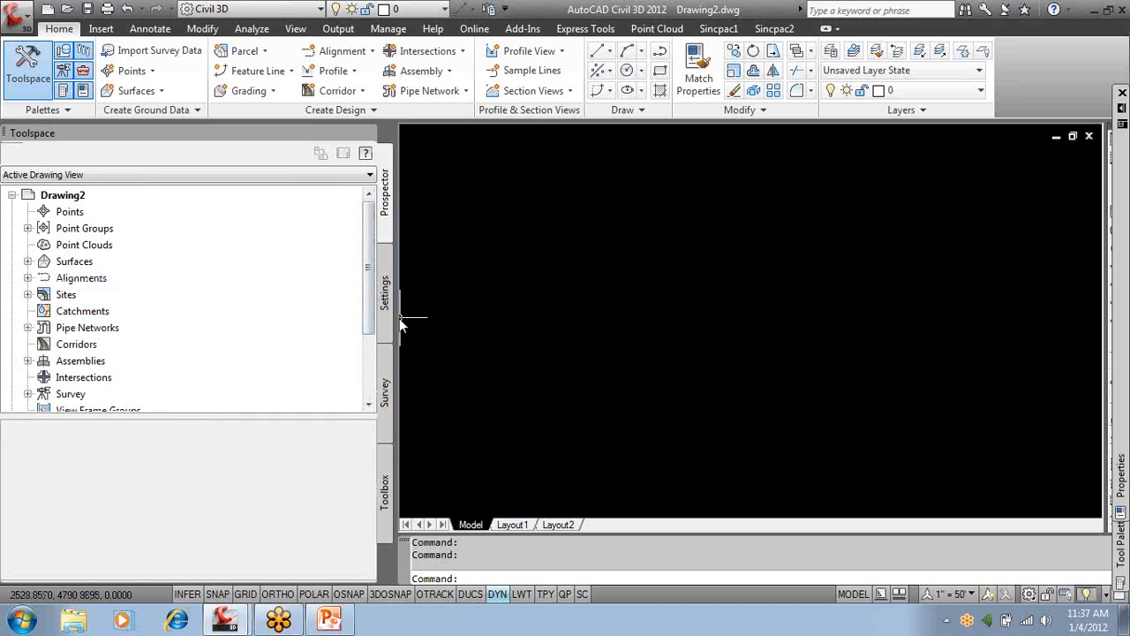
{"action": "left_click_drag", "start_coordinate": [396, 317], "coordinate": [256, 316]}
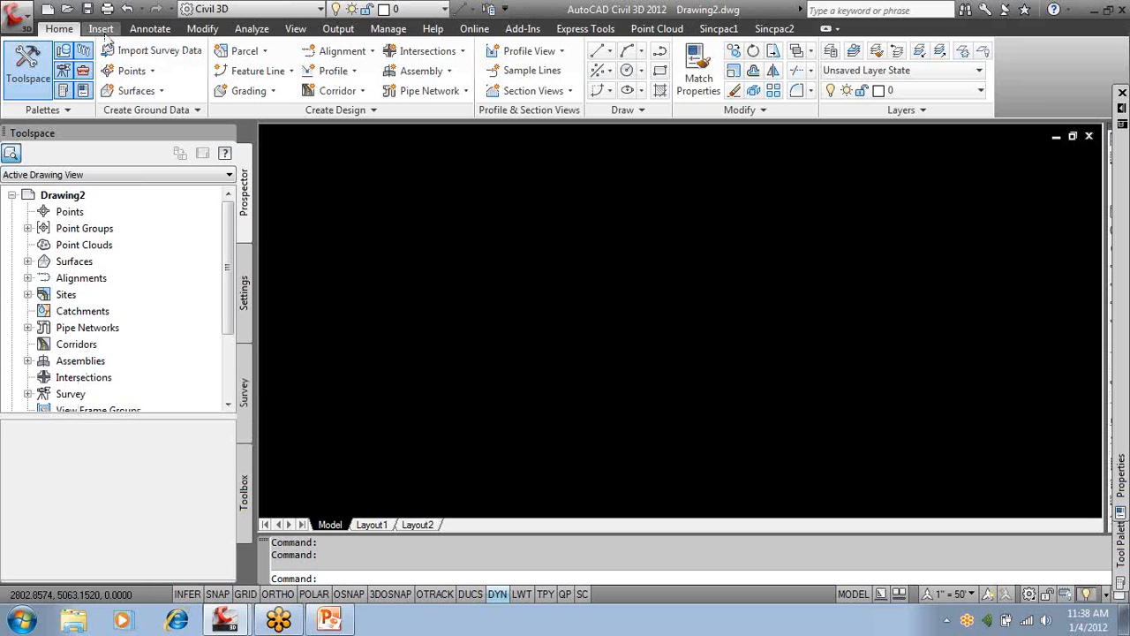
Show the menu bar to review its Points, Lines/Curves and Parcels commands, and hide it again.
{"action": "left_click", "coordinate": [504, 10]}
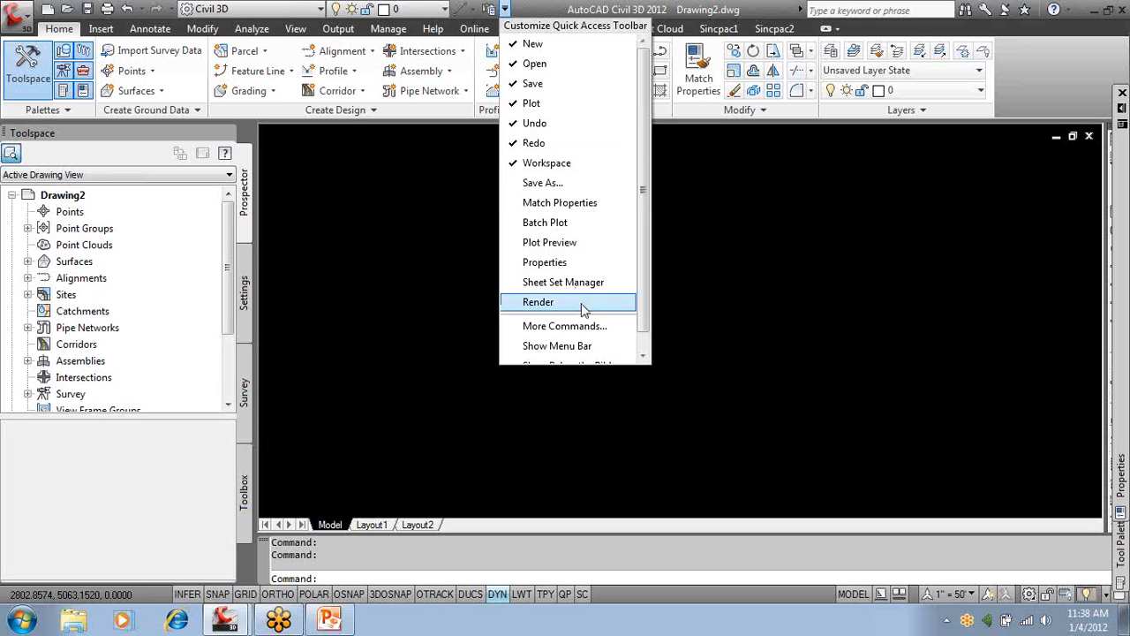
{"action": "left_click", "coordinate": [583, 347]}
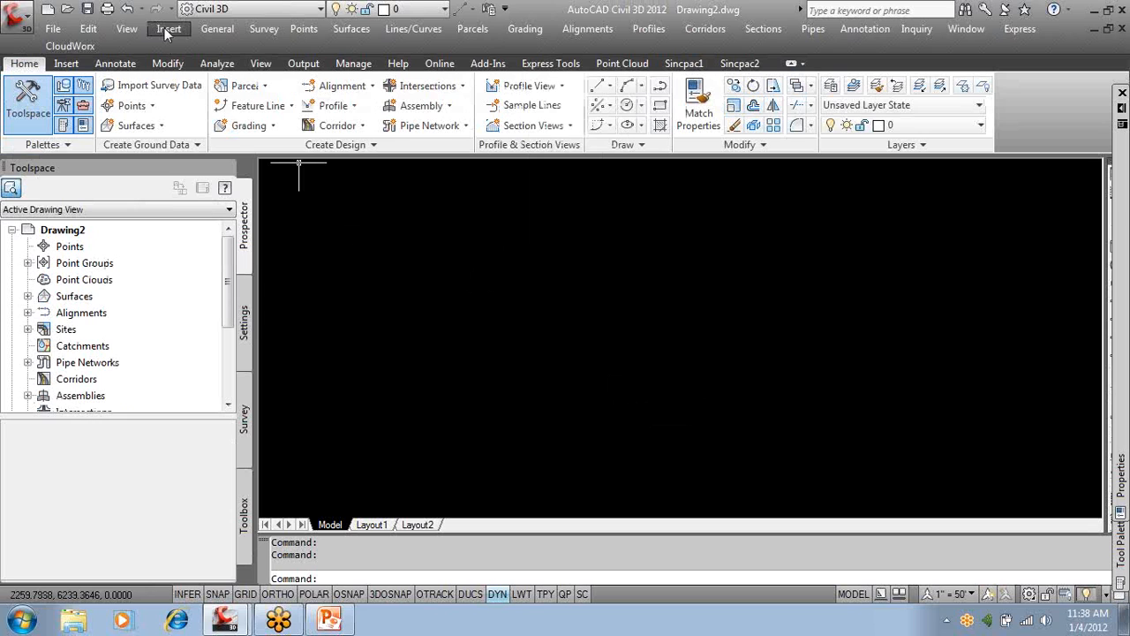
{"action": "left_click", "coordinate": [298, 34]}
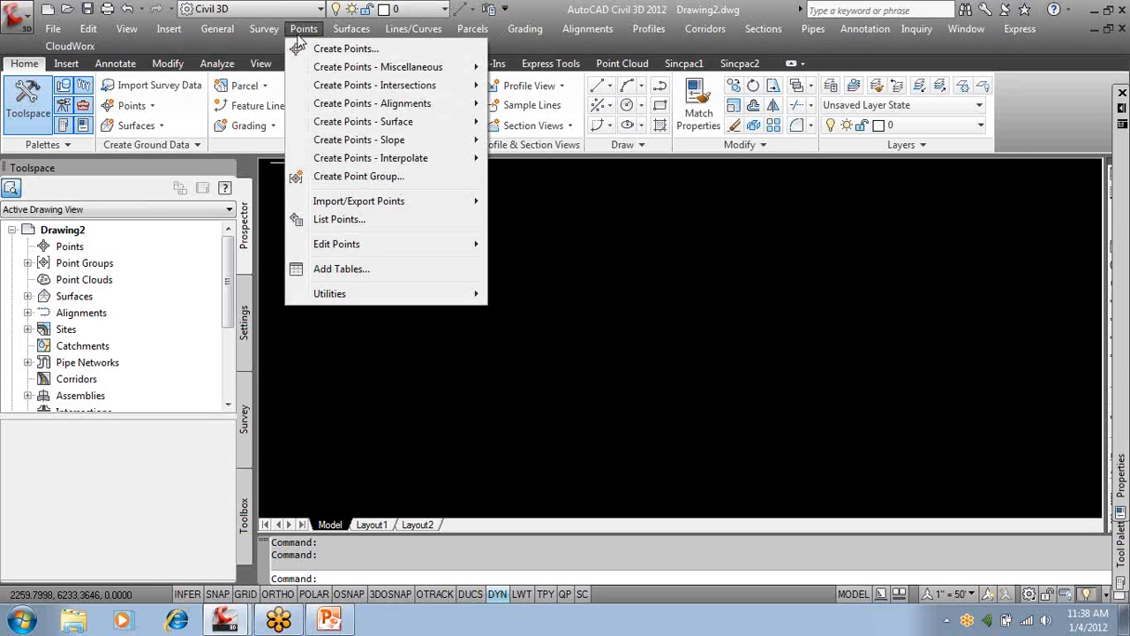
{"action": "mouse_move", "coordinate": [351, 28]}
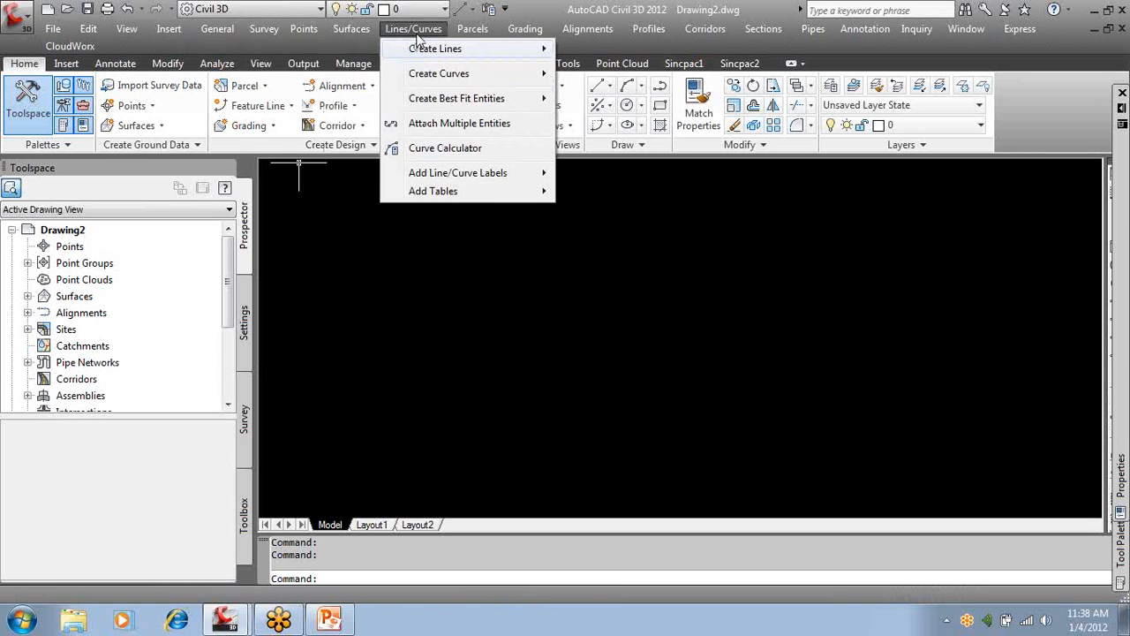
{"action": "mouse_move", "coordinate": [470, 34]}
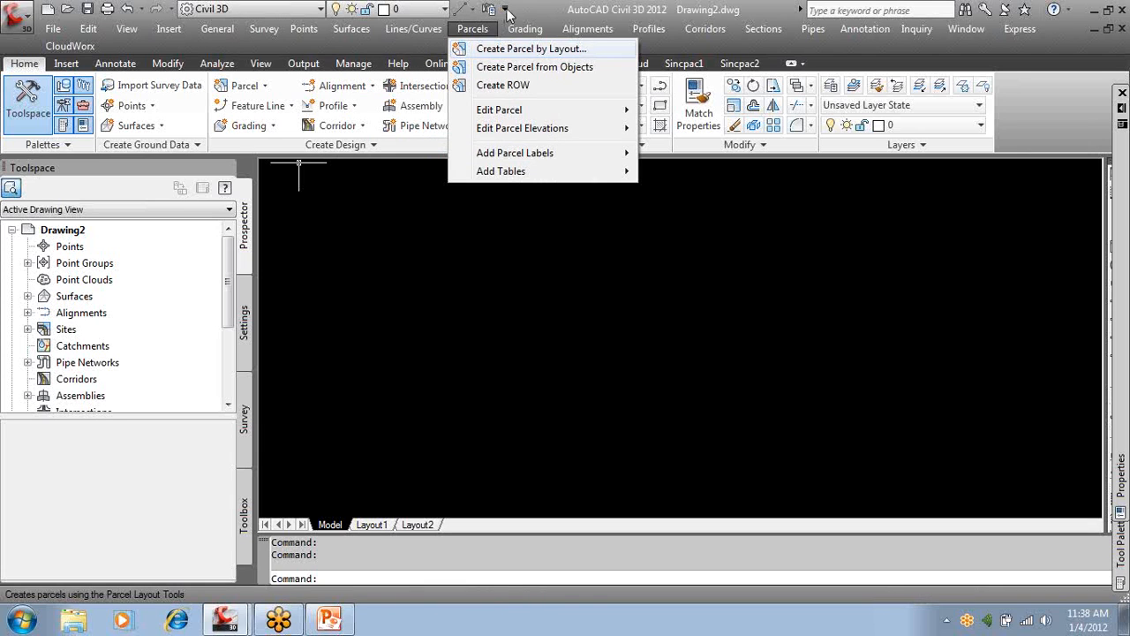
{"action": "left_click", "coordinate": [504, 9]}
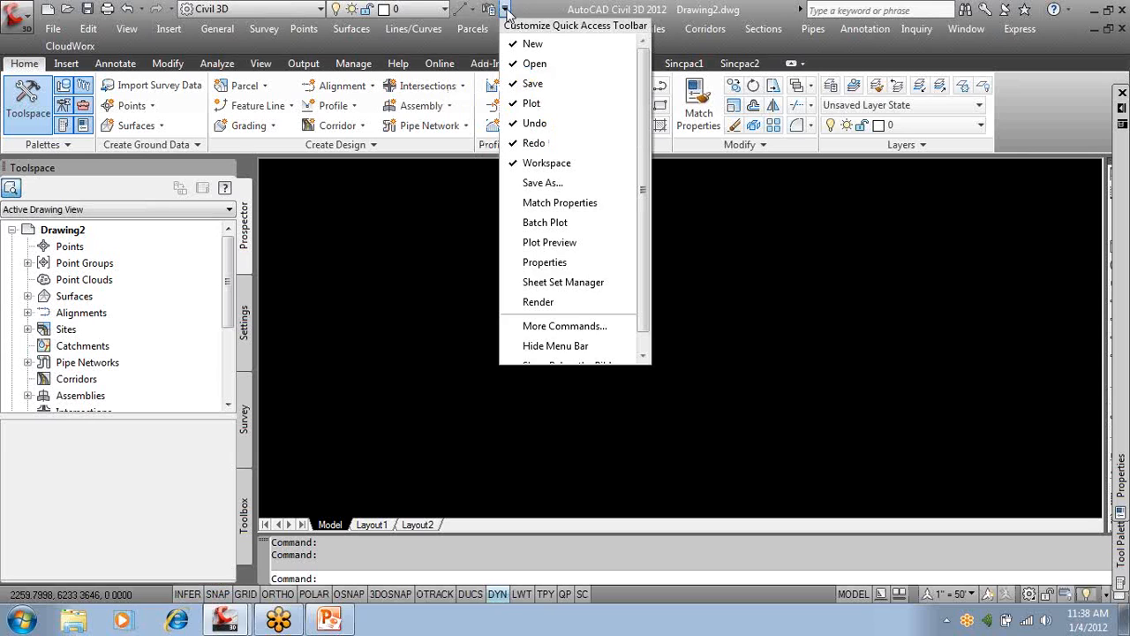
{"action": "left_click", "coordinate": [592, 347]}
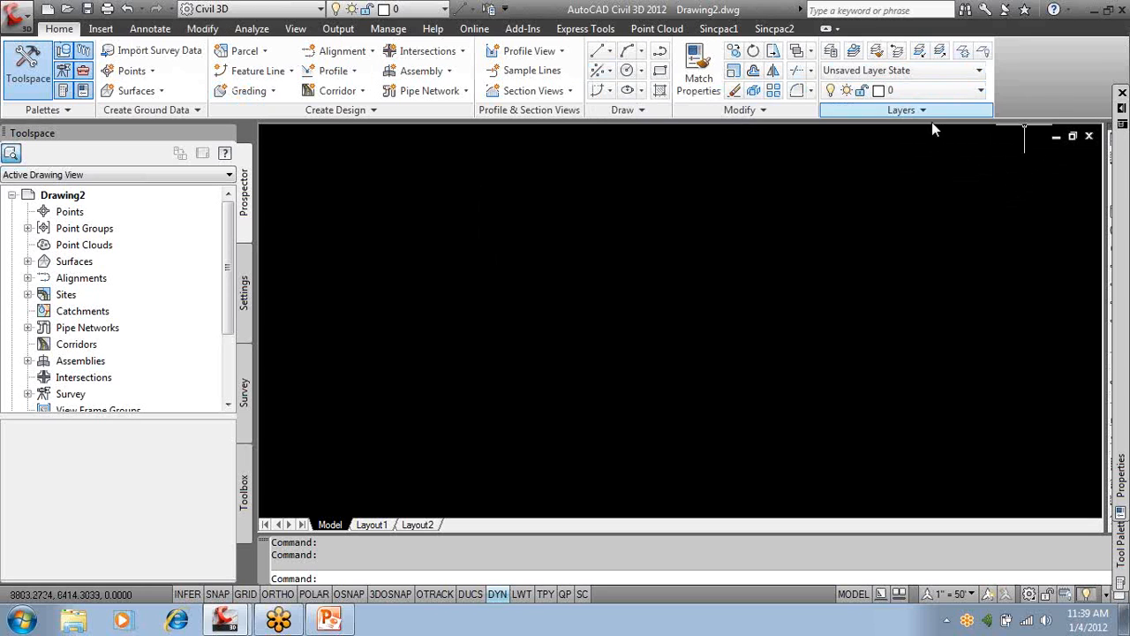
Add the layer list to the Quick Access Toolbar and review the Modify tools with it available.
{"action": "left_click", "coordinate": [198, 29]}
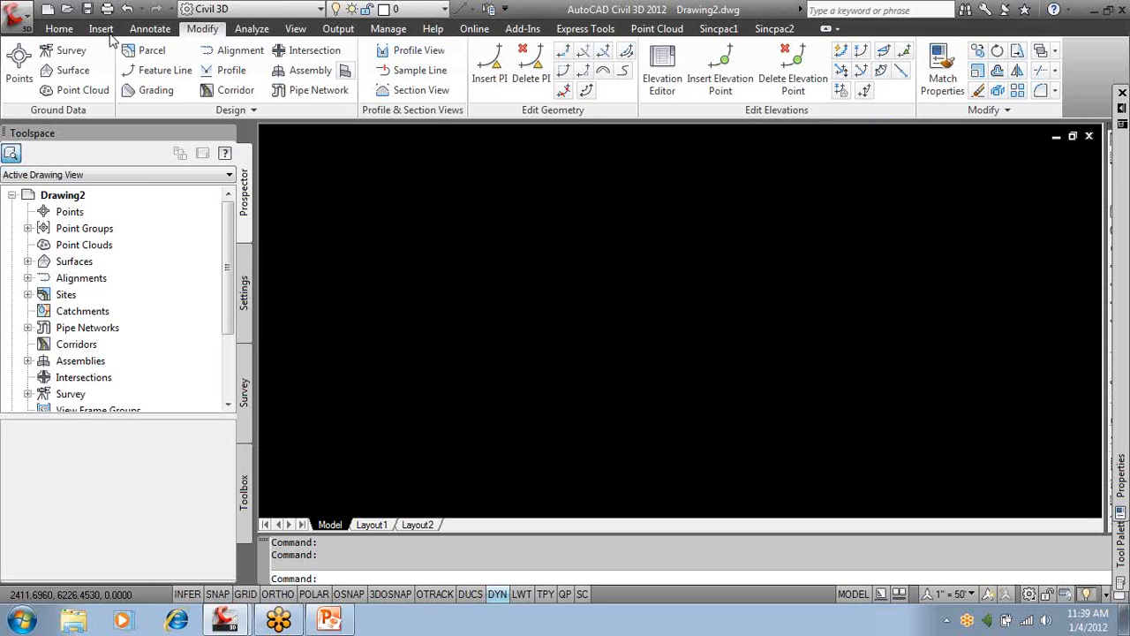
{"action": "left_click", "coordinate": [59, 28]}
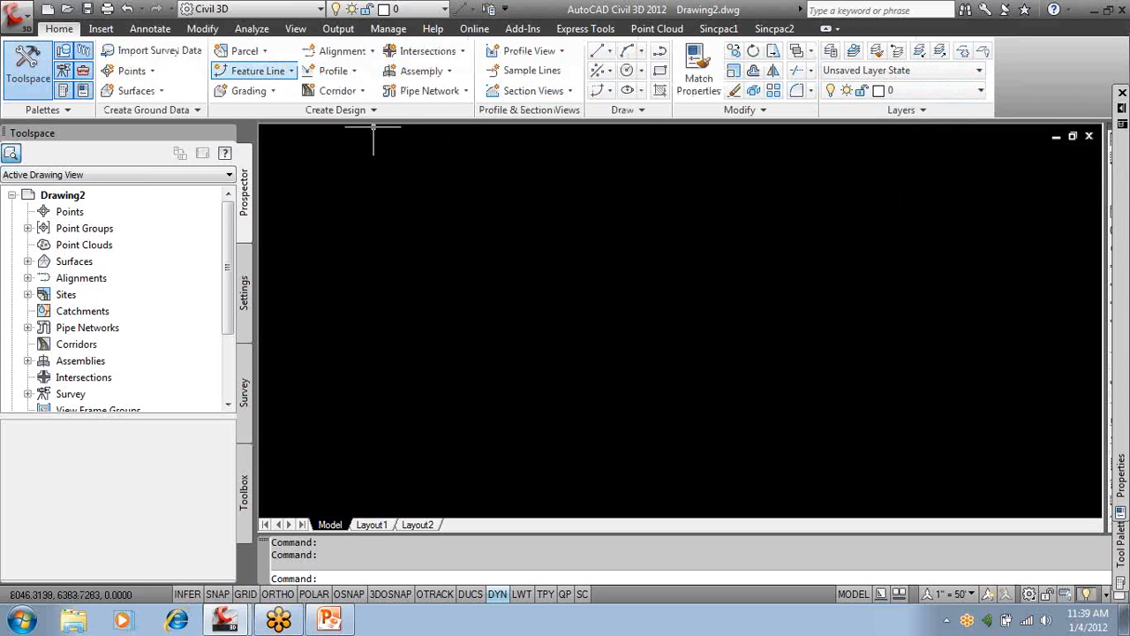
{"action": "right_click", "coordinate": [920, 93]}
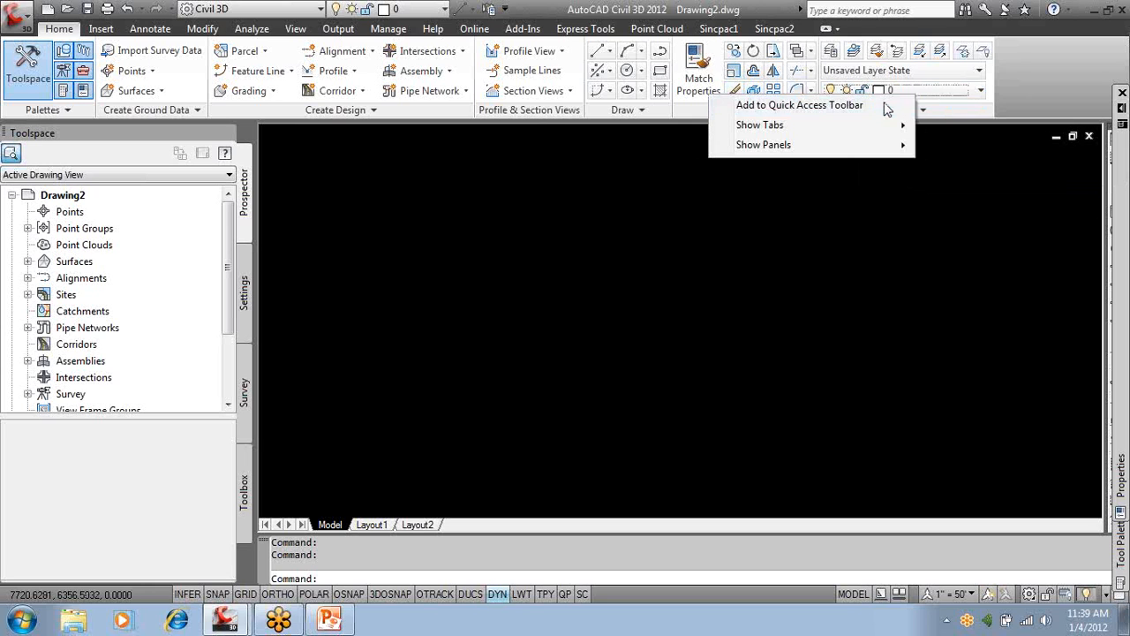
{"action": "left_click", "coordinate": [888, 107]}
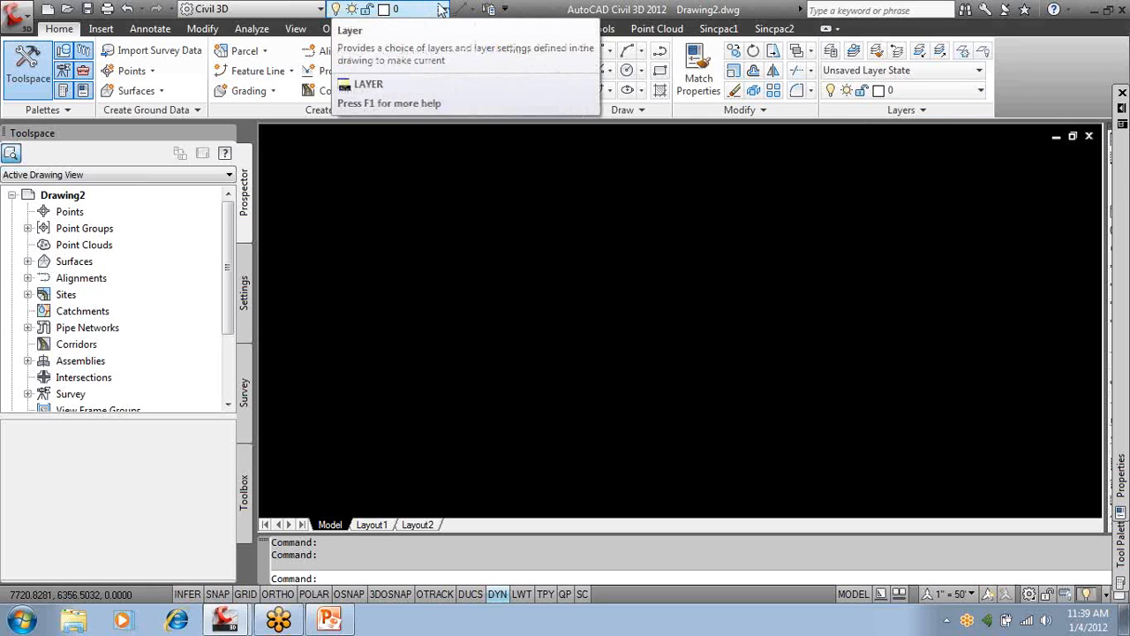
{"action": "left_click", "coordinate": [201, 29]}
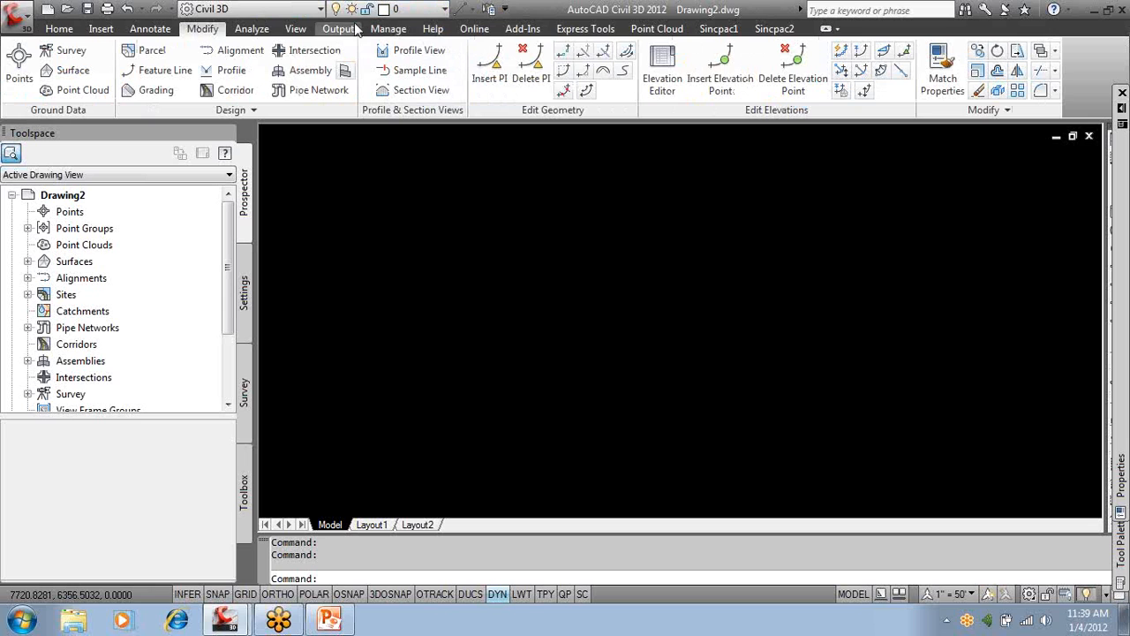
Check the layer list in the Quick Access Toolbar and review the Analyze, Add-Ins, Point Cloud and Express Tools commands.
{"action": "left_click", "coordinate": [446, 9]}
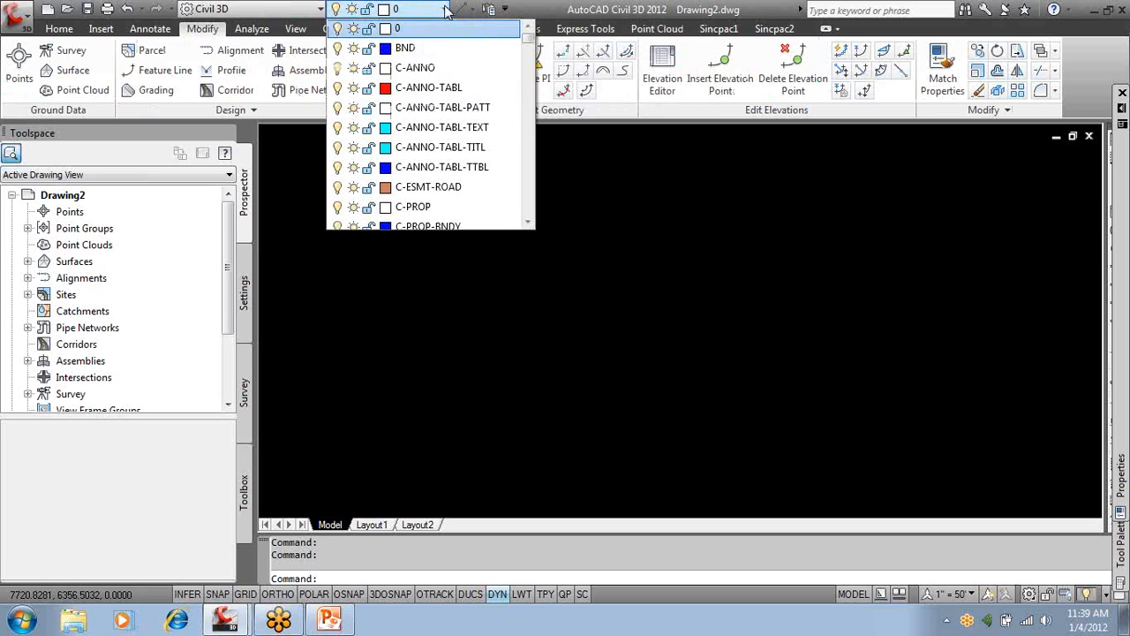
{"action": "left_click", "coordinate": [445, 9]}
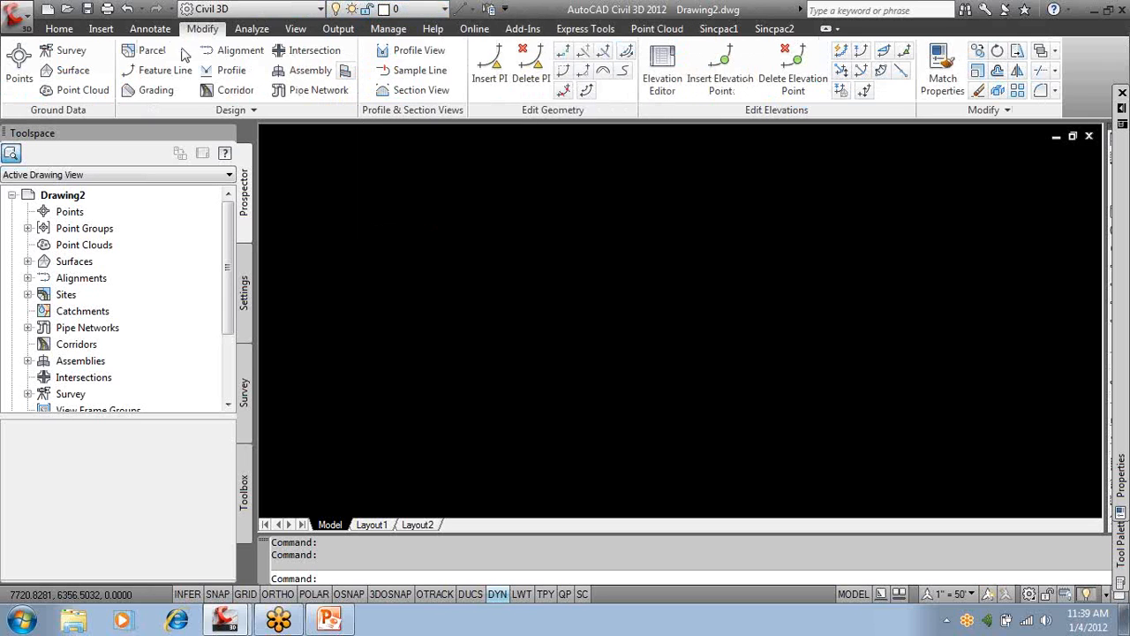
{"action": "left_click", "coordinate": [264, 29]}
{"action": "left_click", "coordinate": [521, 28]}
{"action": "left_click", "coordinate": [605, 28]}
{"action": "left_click", "coordinate": [664, 28]}
{"action": "left_click", "coordinate": [601, 30]}
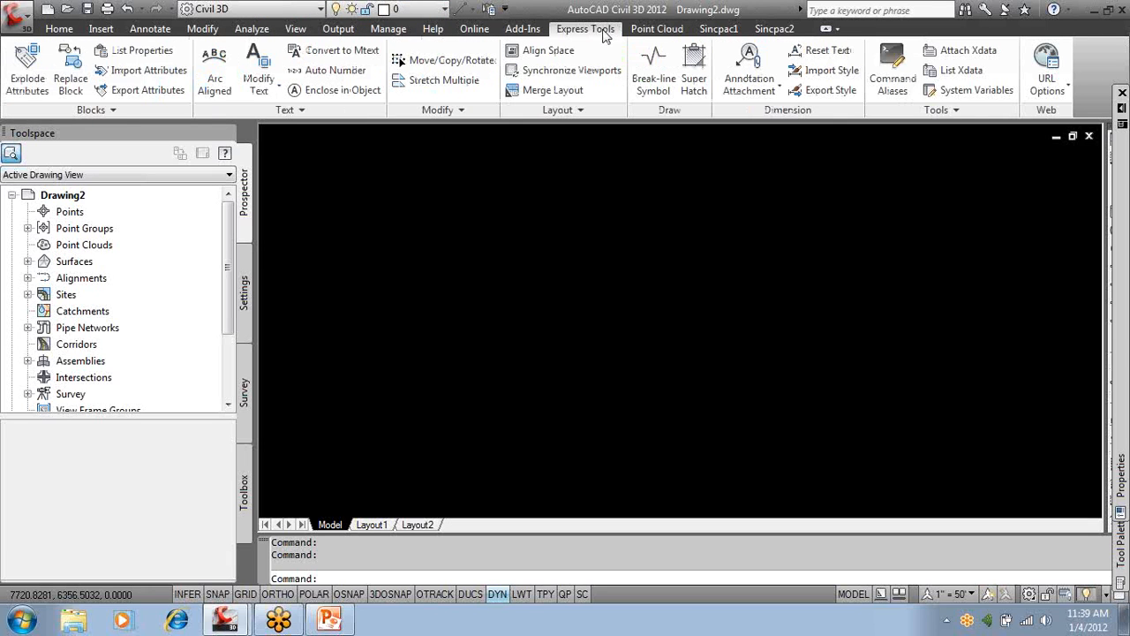
Check the option for adding the Reset Text tool to the Quick Access Toolbar and return to the Home commands.
{"action": "right_click", "coordinate": [836, 53]}
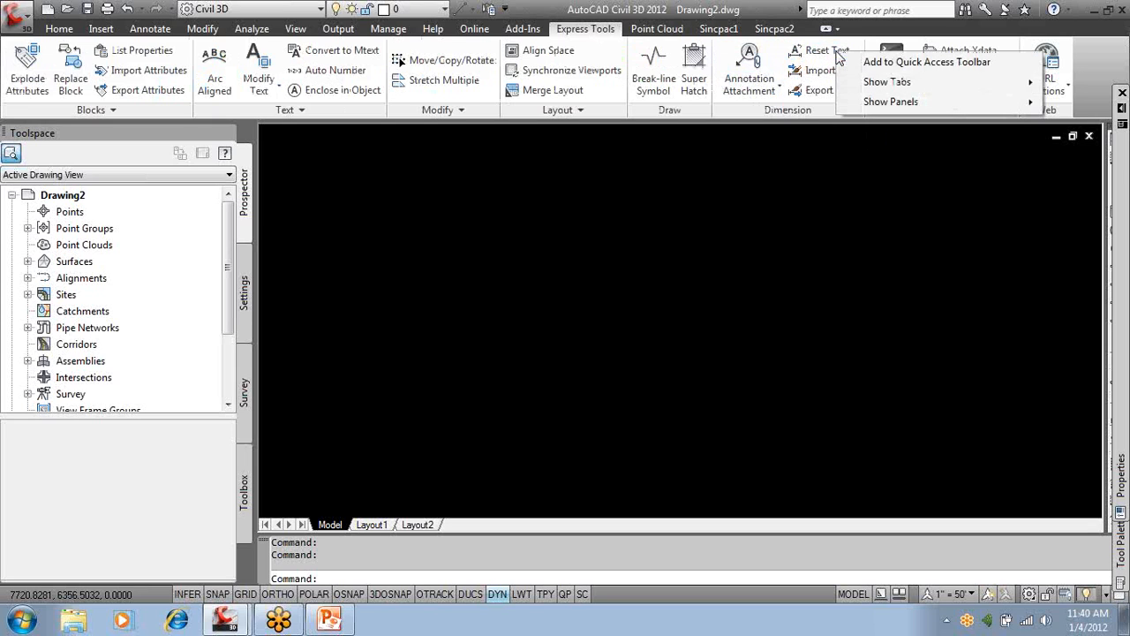
{"action": "left_click", "coordinate": [927, 61]}
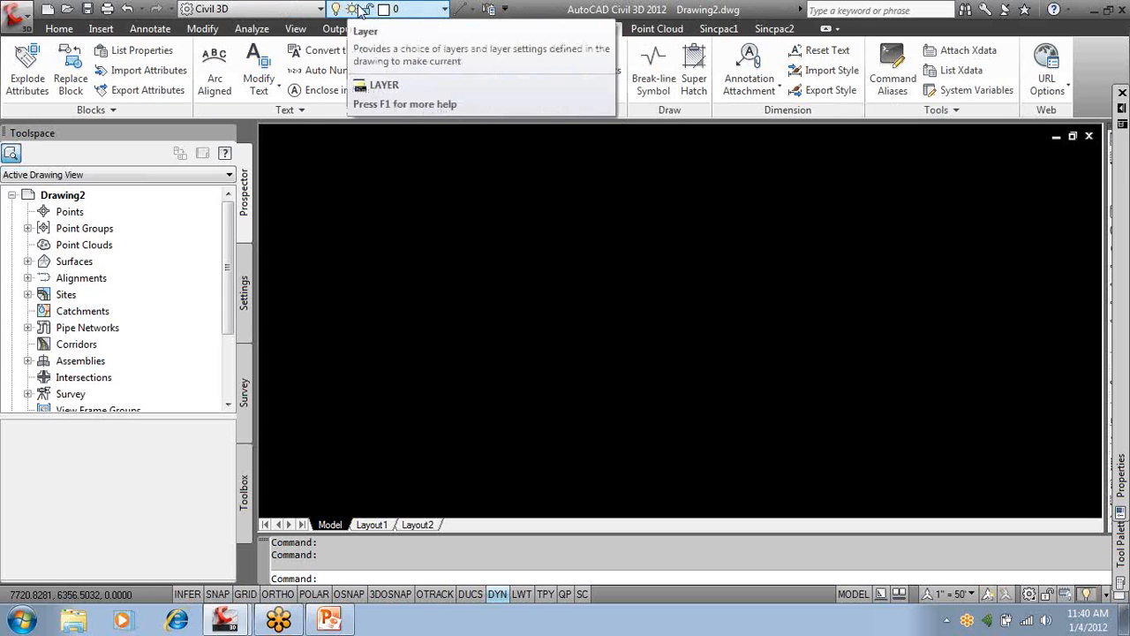
{"action": "left_click", "coordinate": [62, 30]}
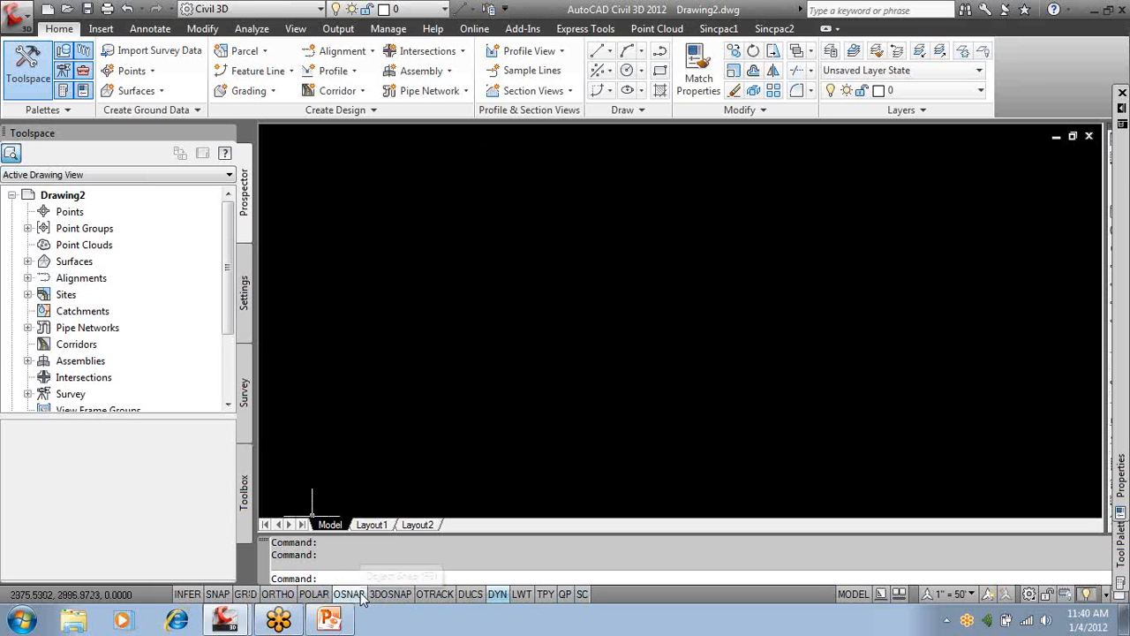
Try dynamic input by starting a horizontal line in the middle of the drawing area, and cancel the line.
{"action": "left_click", "coordinate": [498, 597]}
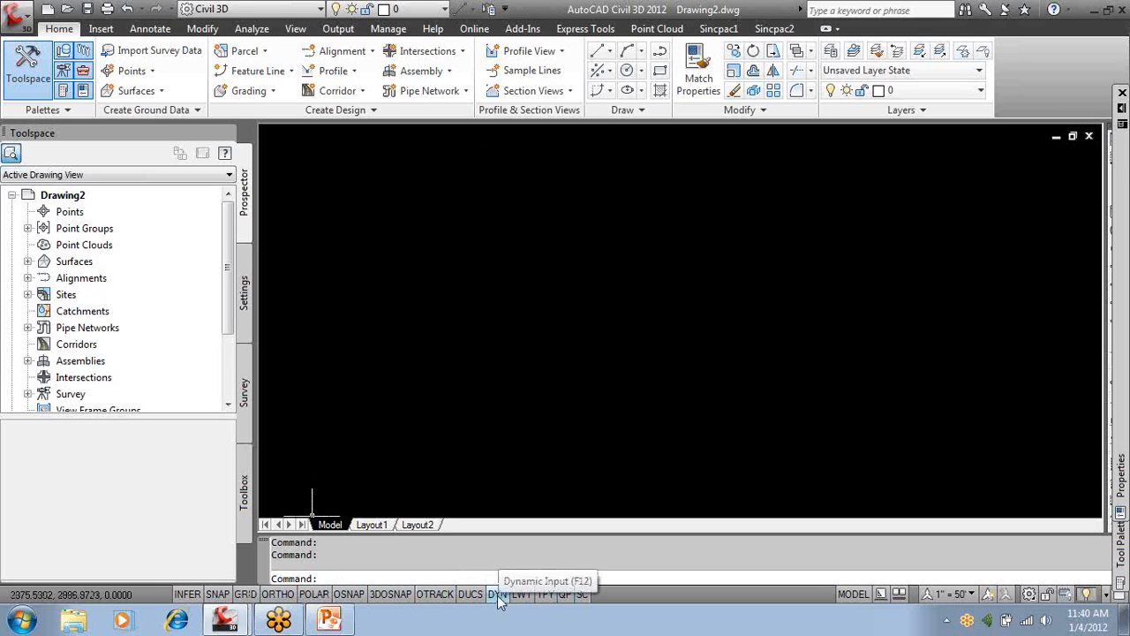
{"action": "type", "text": "L"}
{"action": "key", "text": "Return"}
{"action": "left_click", "coordinate": [567, 317]}
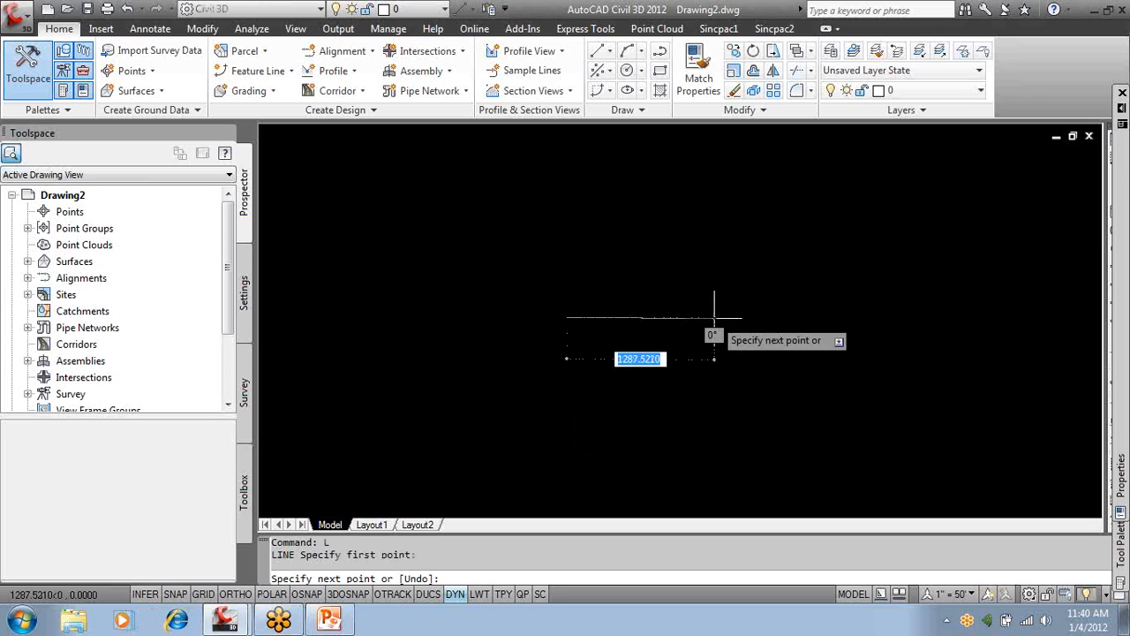
{"action": "key", "text": "Escape"}
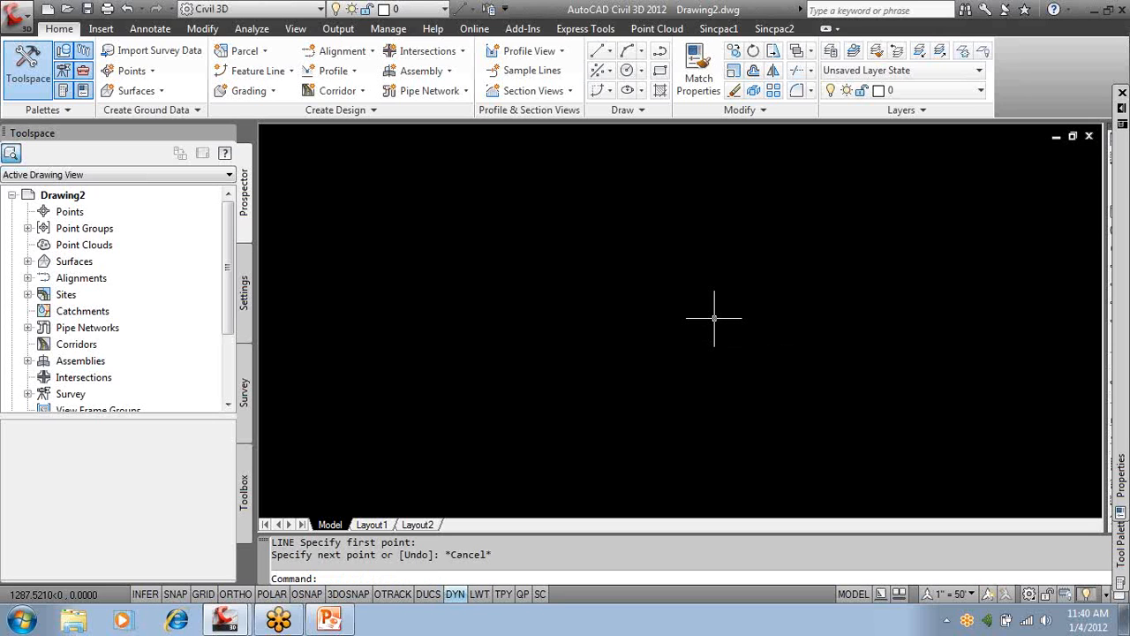
Try object snap tracking and the icon display of the drafting toggles, and switch both off again.
{"action": "right_click", "coordinate": [433, 597]}
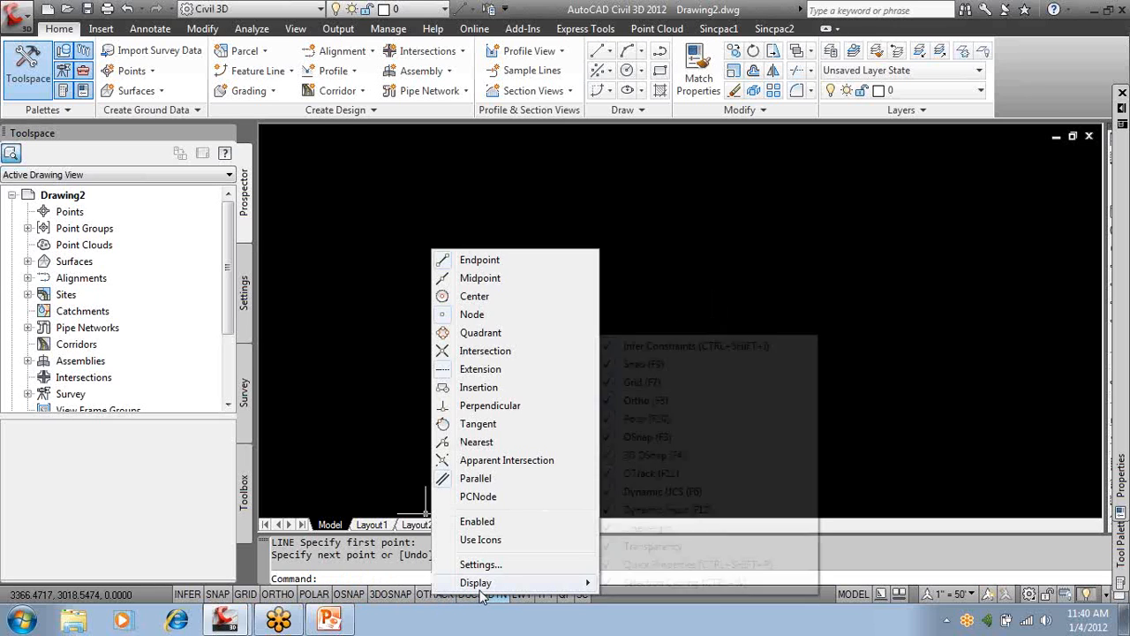
{"action": "left_click", "coordinate": [515, 521]}
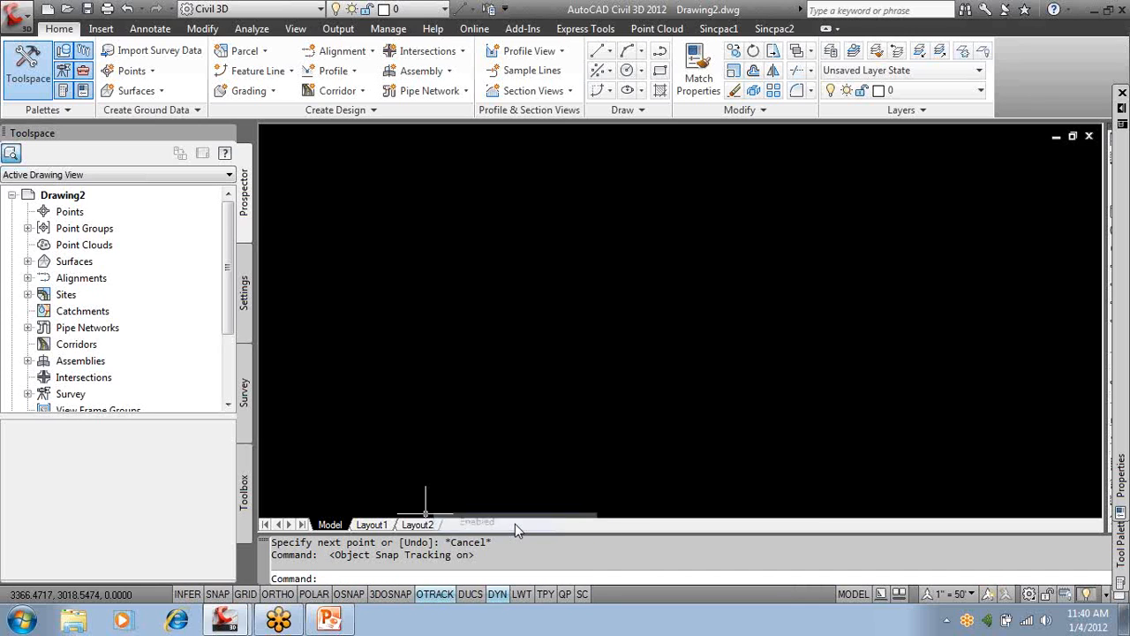
{"action": "right_click", "coordinate": [442, 600]}
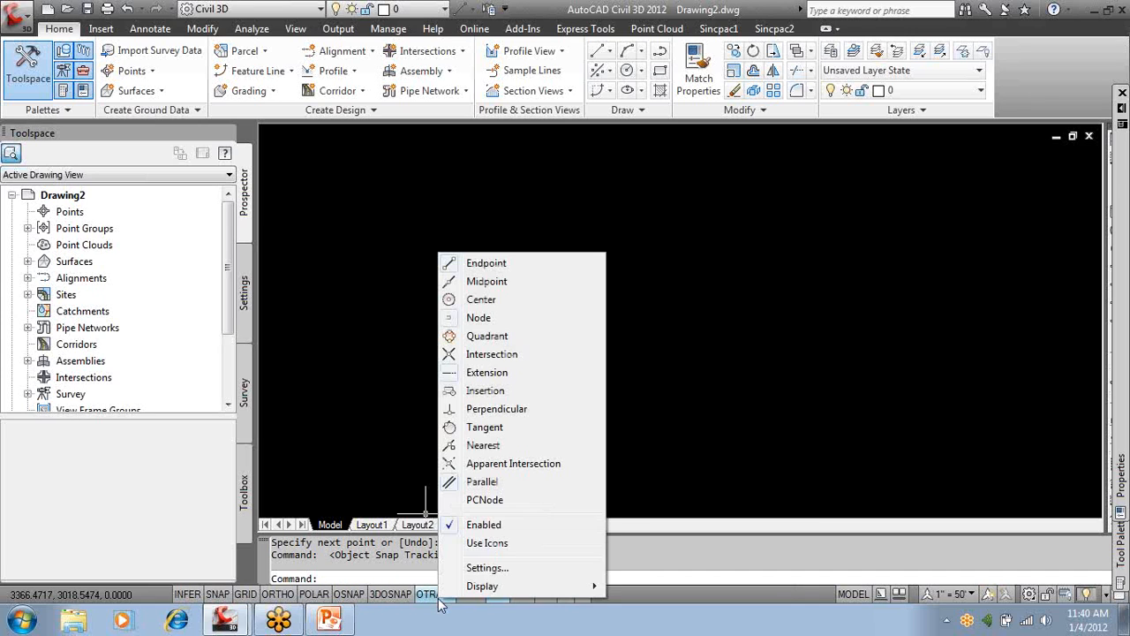
{"action": "left_click", "coordinate": [484, 543]}
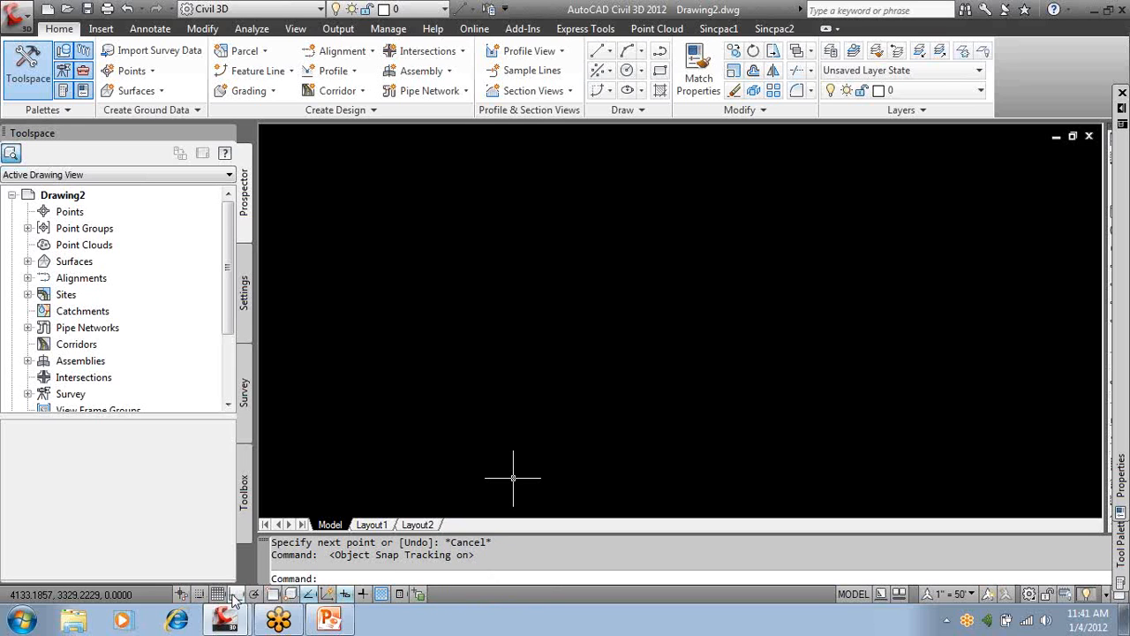
{"action": "right_click", "coordinate": [414, 598]}
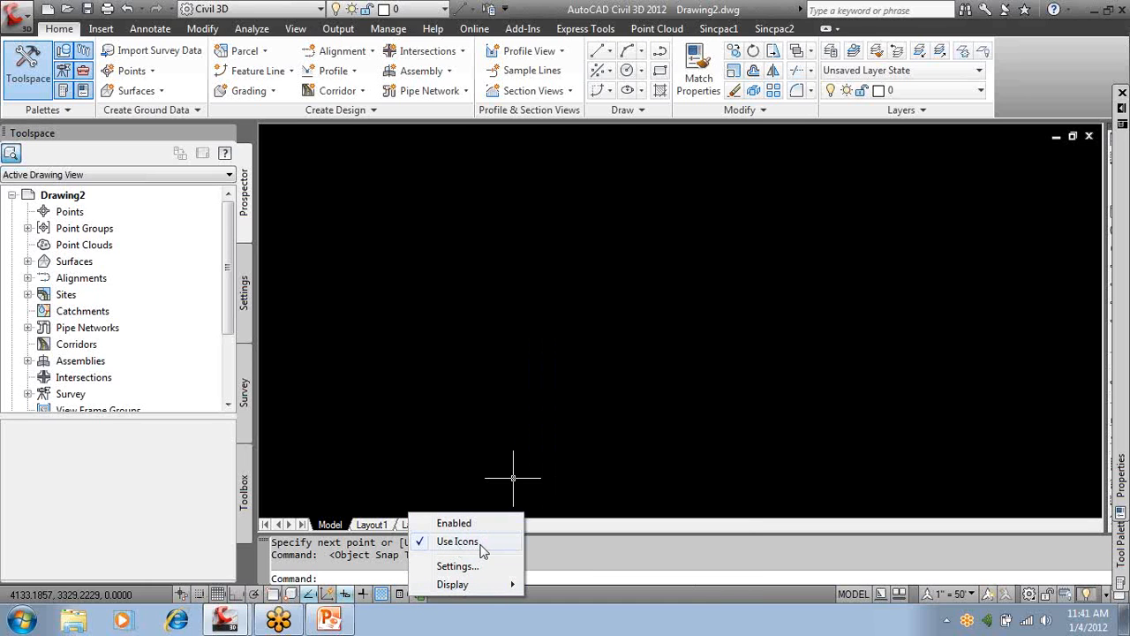
{"action": "left_click", "coordinate": [481, 550]}
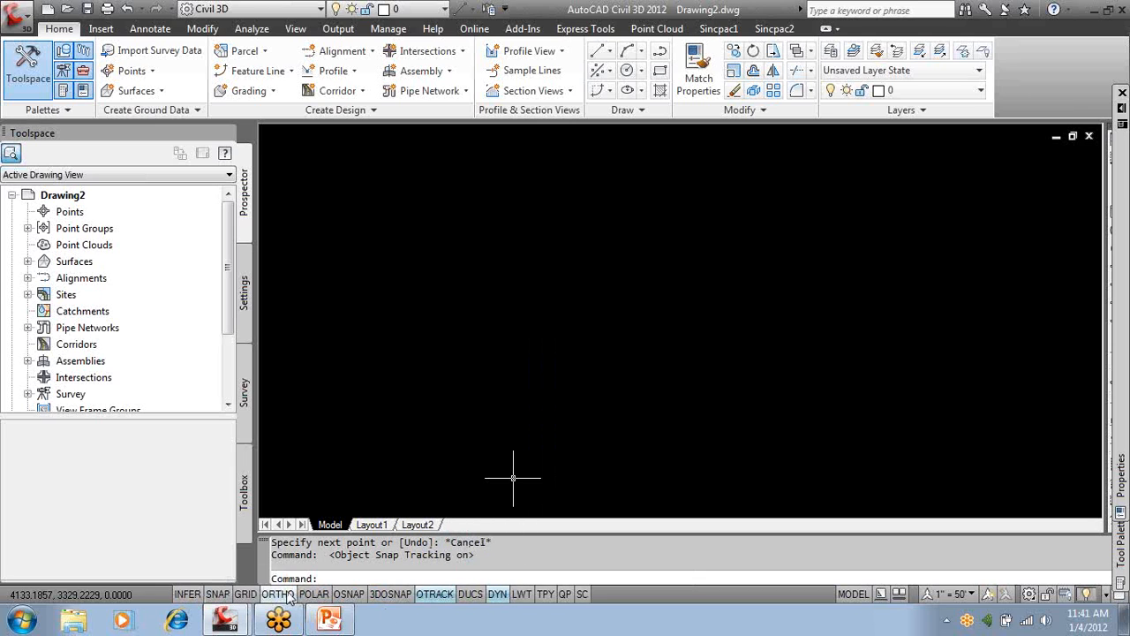
{"action": "left_click", "coordinate": [435, 597]}
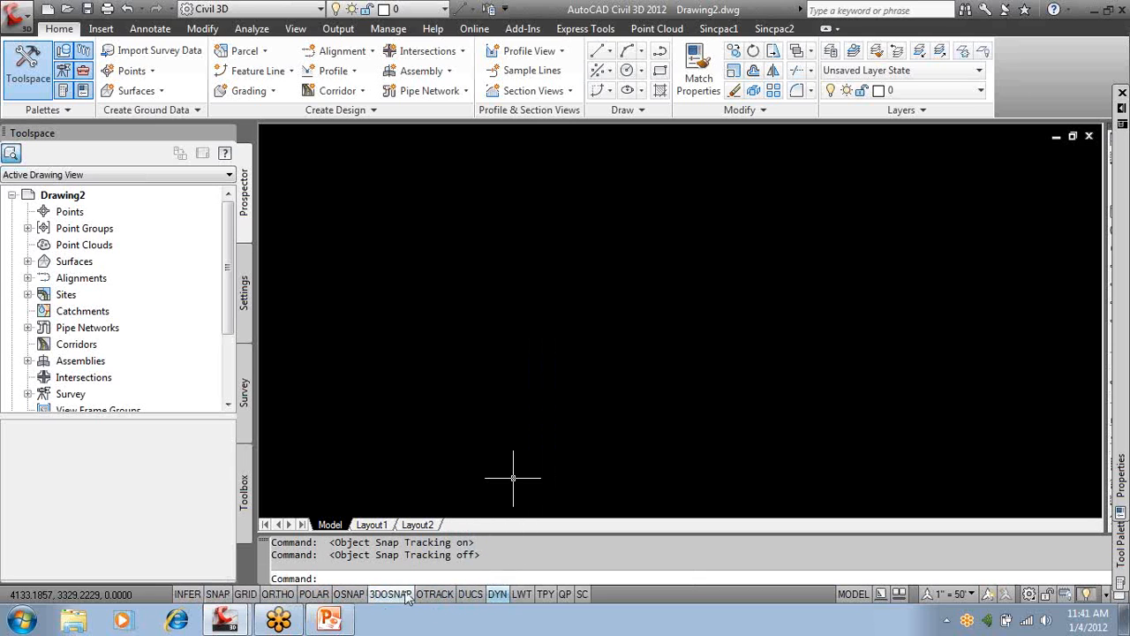
Turn on object snap and review its snap modes in the Drafting Settings without changing them.
{"action": "left_click", "coordinate": [357, 597]}
{"action": "right_click", "coordinate": [360, 599]}
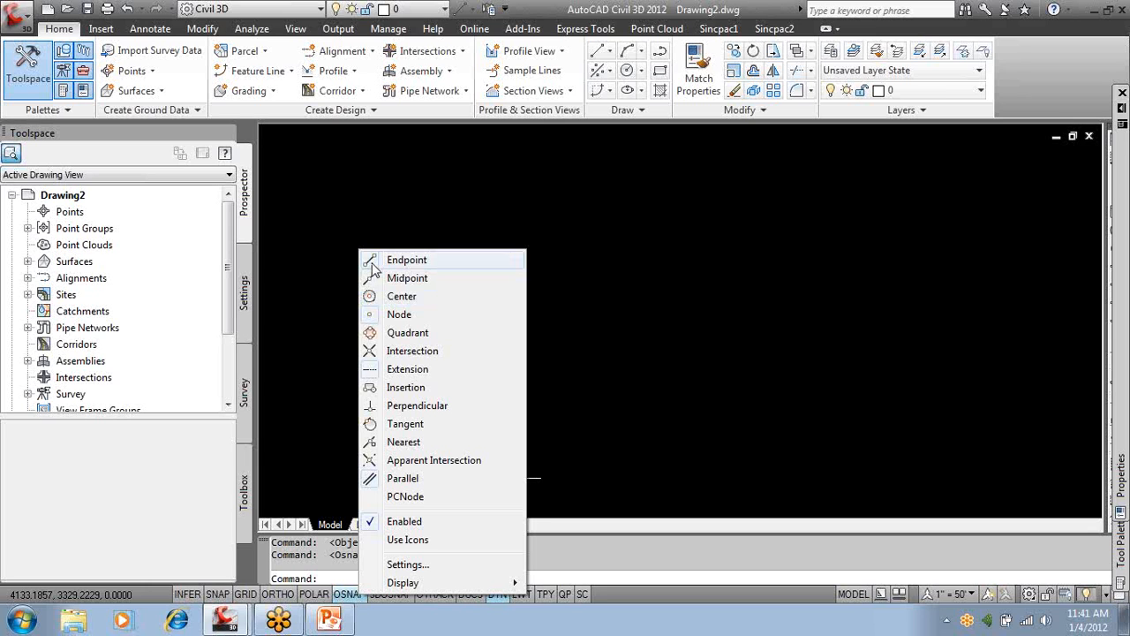
{"action": "left_click", "coordinate": [447, 567]}
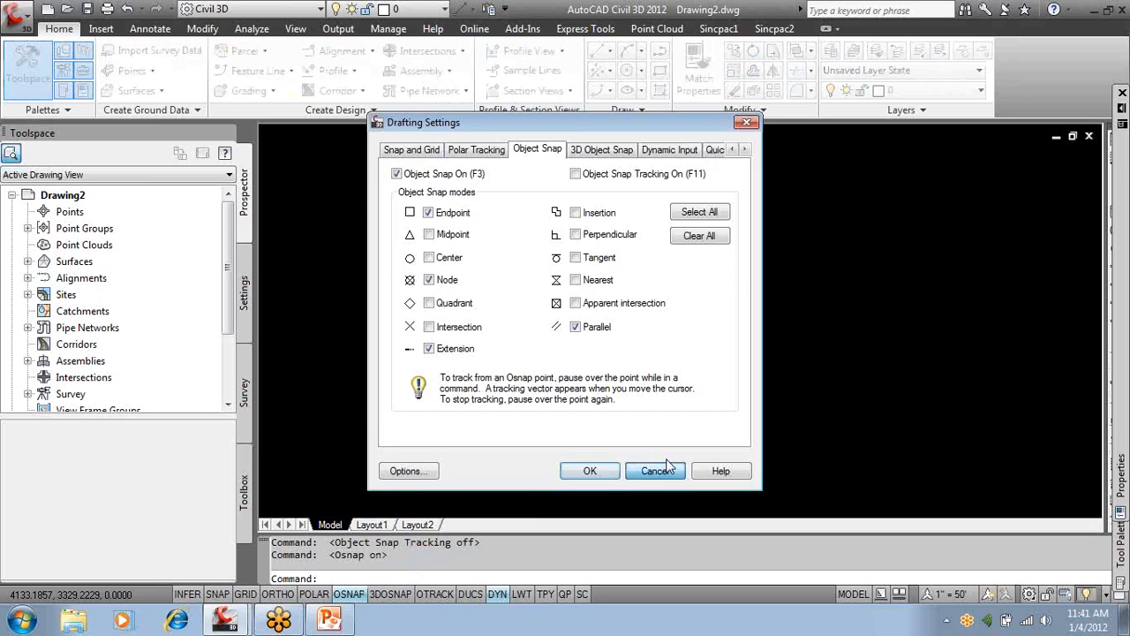
{"action": "left_click", "coordinate": [666, 469]}
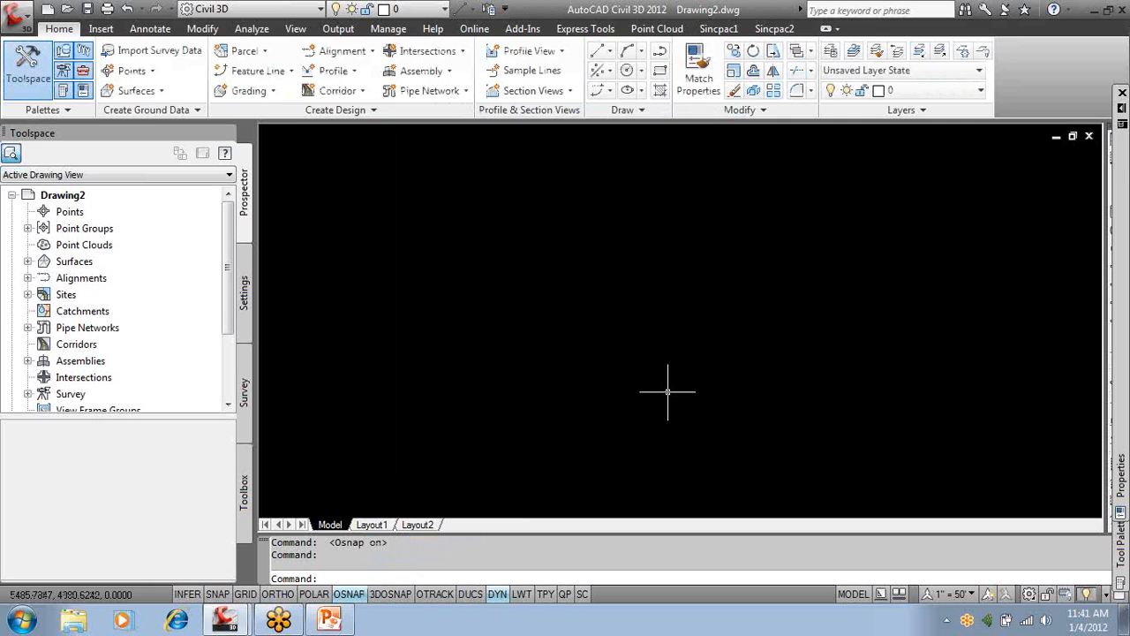
Narrow the Toolspace and expand the Linework Code Sets among the survey data.
{"action": "left_click_drag", "start_coordinate": [255, 253], "coordinate": [217, 253]}
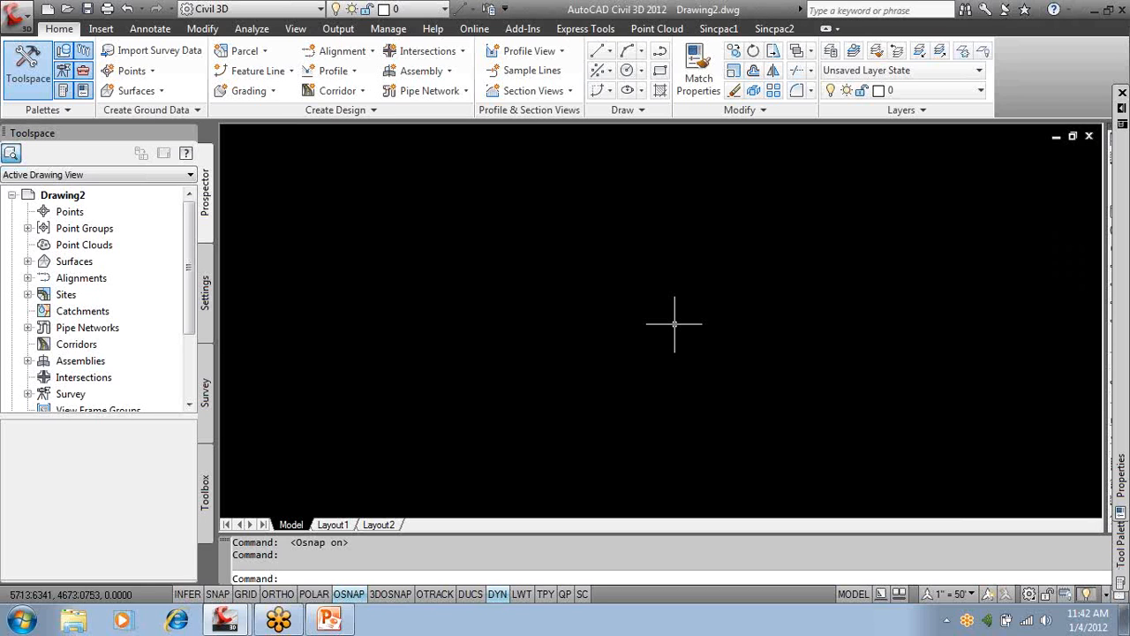
{"action": "left_click", "coordinate": [204, 391]}
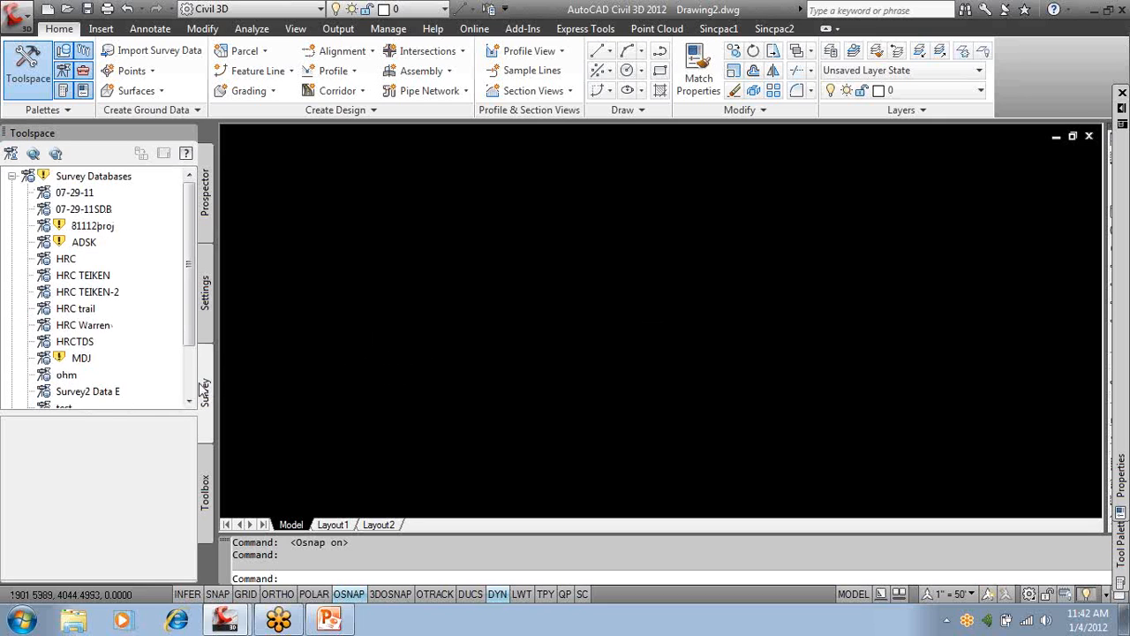
{"action": "scroll", "coordinate": [188, 346], "scroll_direction": "down", "scroll_amount": 2}
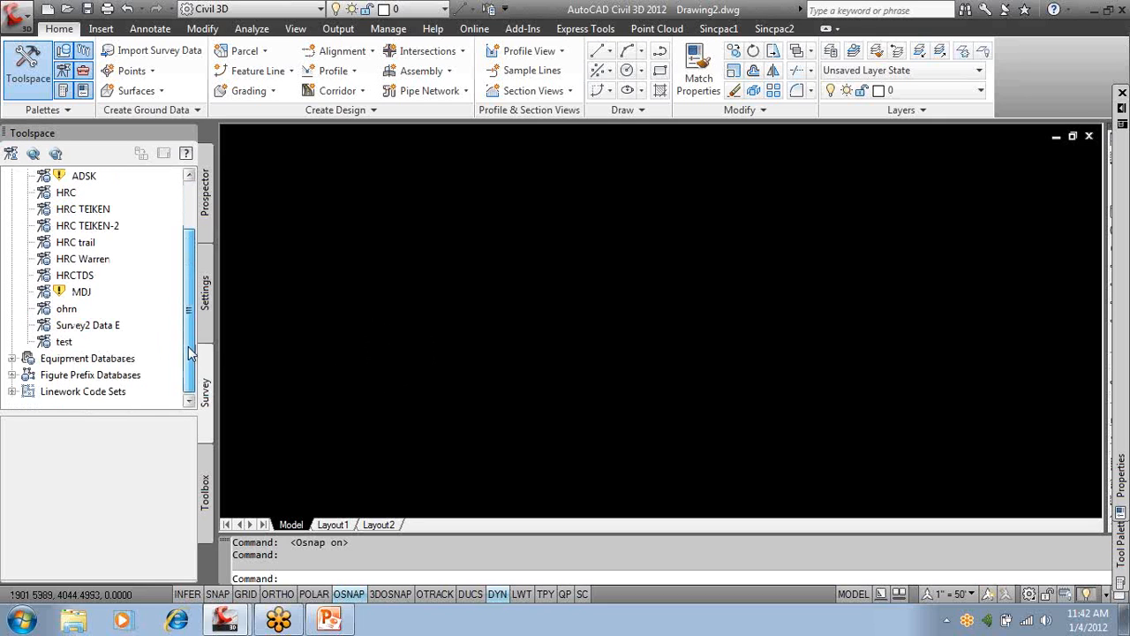
{"action": "left_click", "coordinate": [12, 391]}
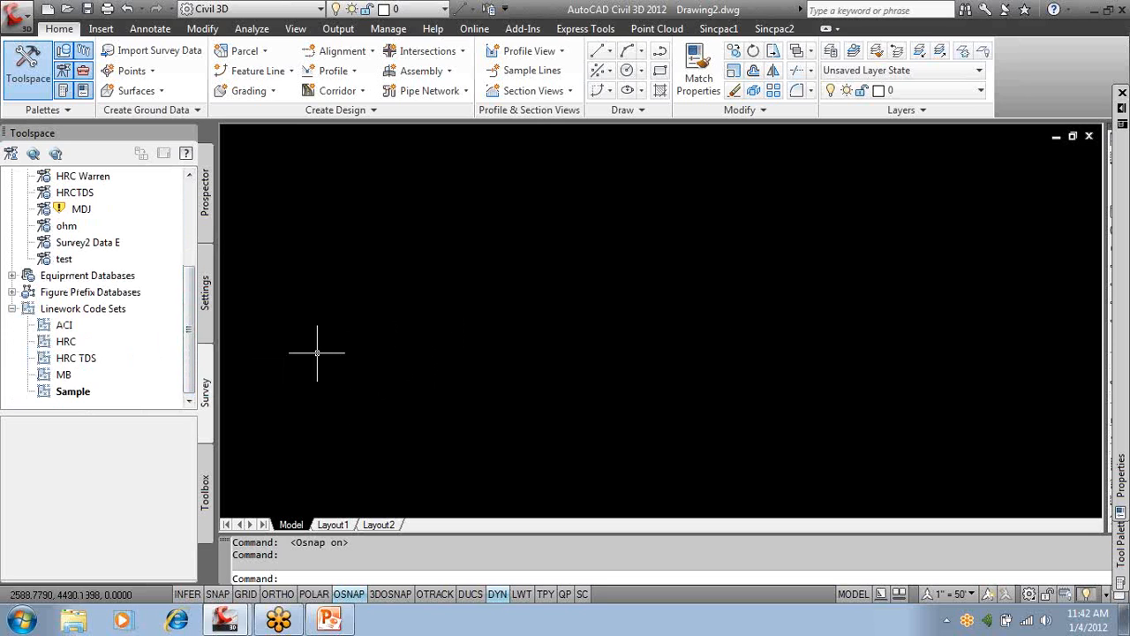
Examine the special, line segment and curve segment codes of the HRC TDS linework code set.
{"action": "left_click", "coordinate": [67, 327]}
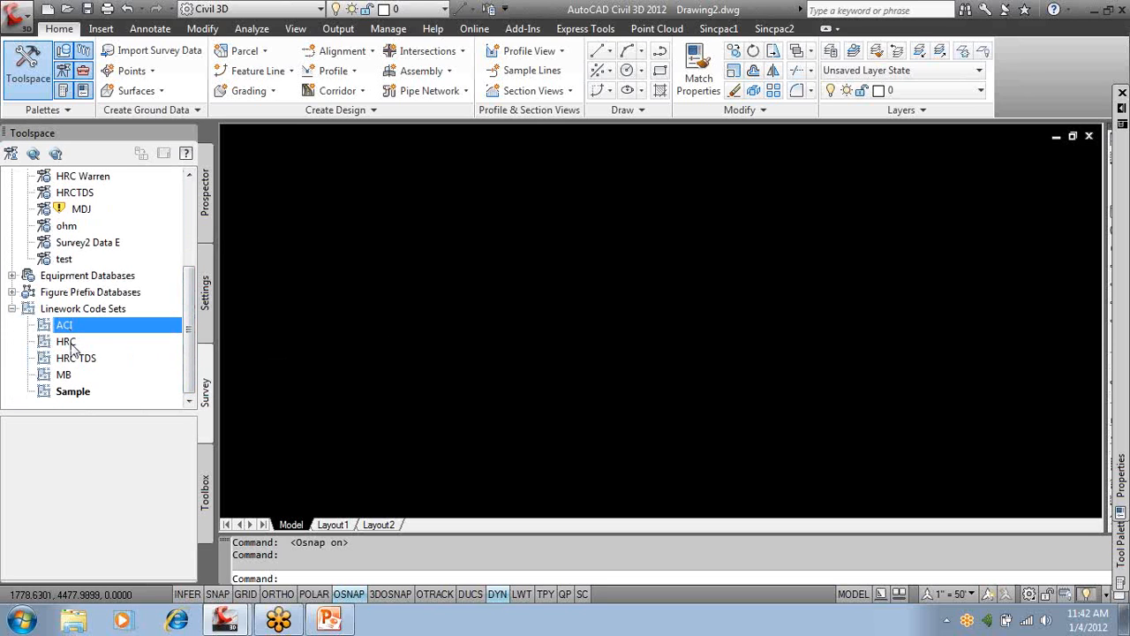
{"action": "left_click", "coordinate": [71, 344]}
{"action": "left_click", "coordinate": [78, 359]}
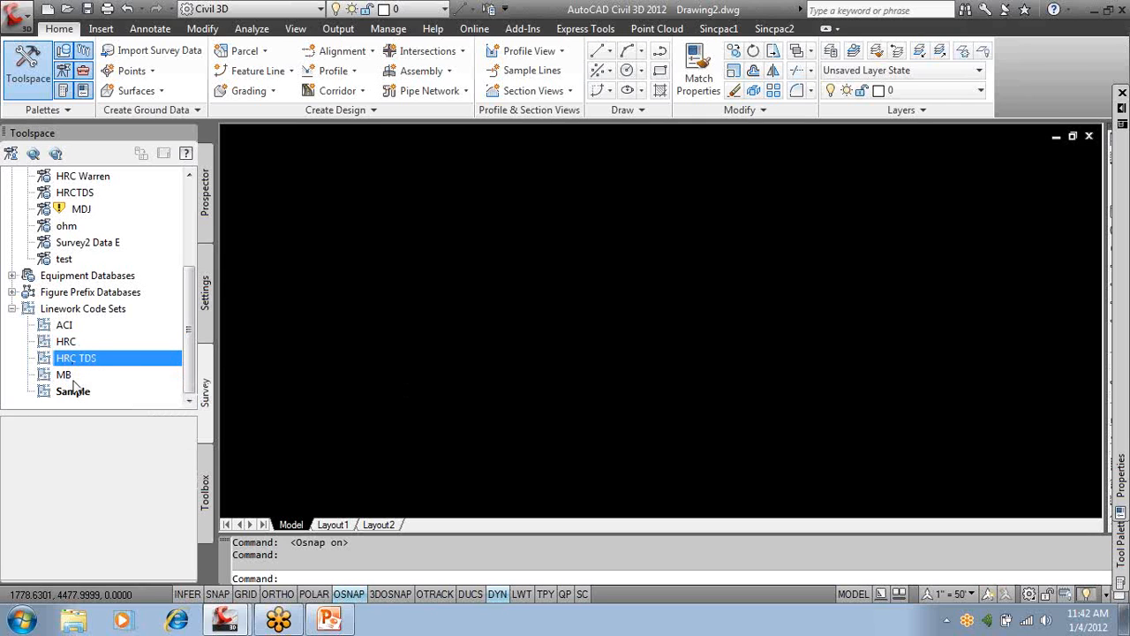
{"action": "right_click", "coordinate": [87, 361]}
{"action": "left_click", "coordinate": [128, 367]}
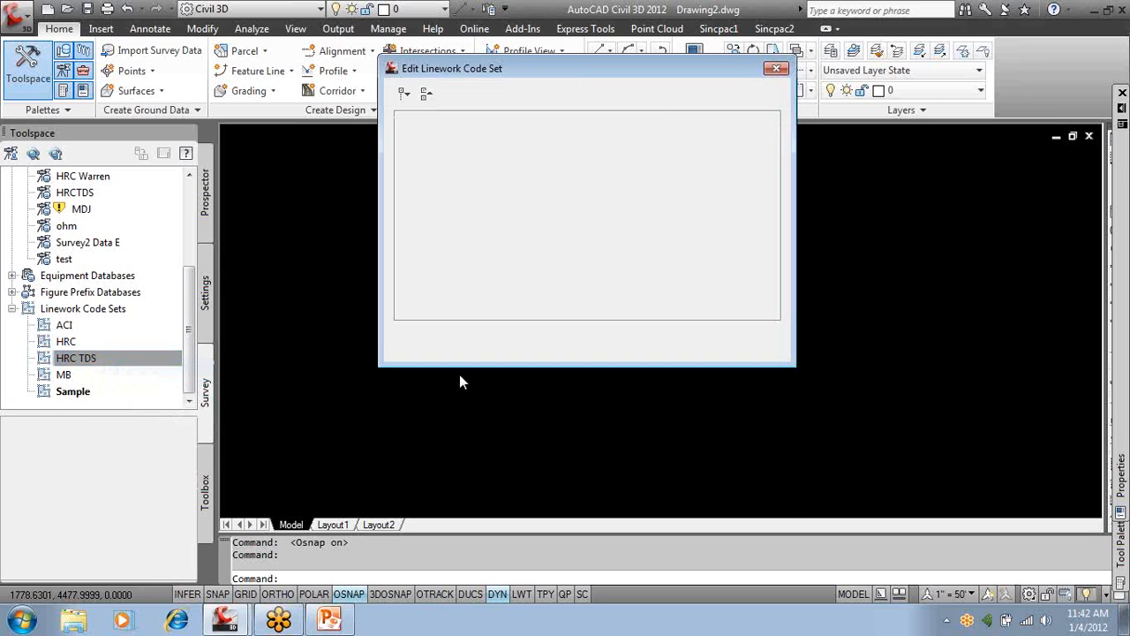
{"action": "left_click_drag", "start_coordinate": [773, 318], "coordinate": [776, 388]}
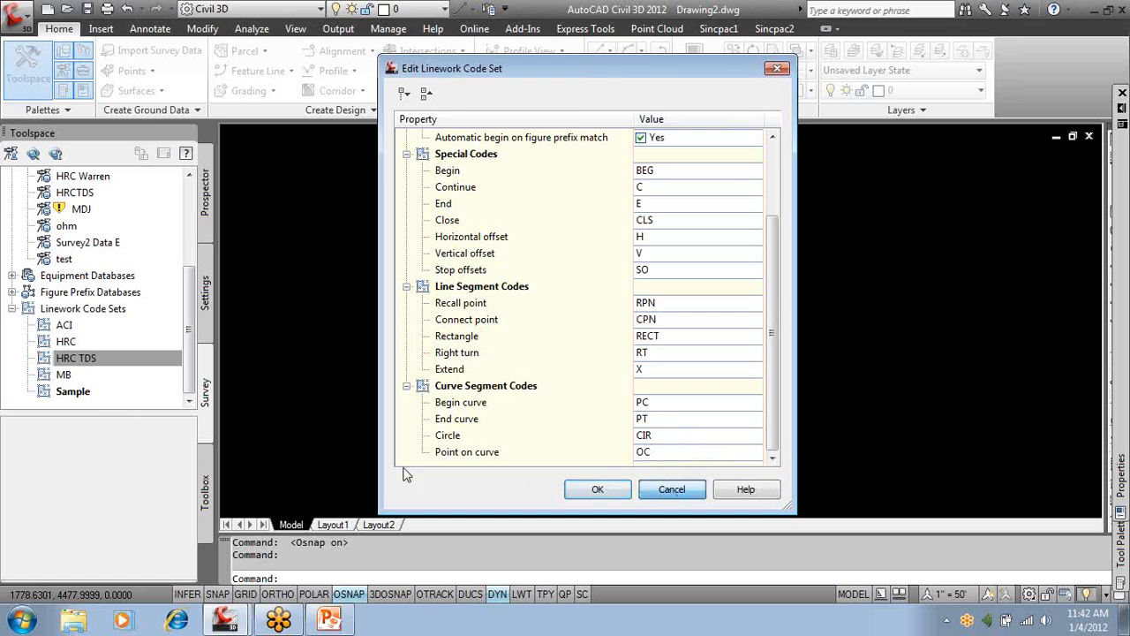
{"action": "left_click", "coordinate": [671, 491]}
Examine the Begin code, curve codes and coding methods of the Sample linework code set, and cancel out of it.
{"action": "right_click", "coordinate": [88, 393]}
{"action": "left_click", "coordinate": [133, 404]}
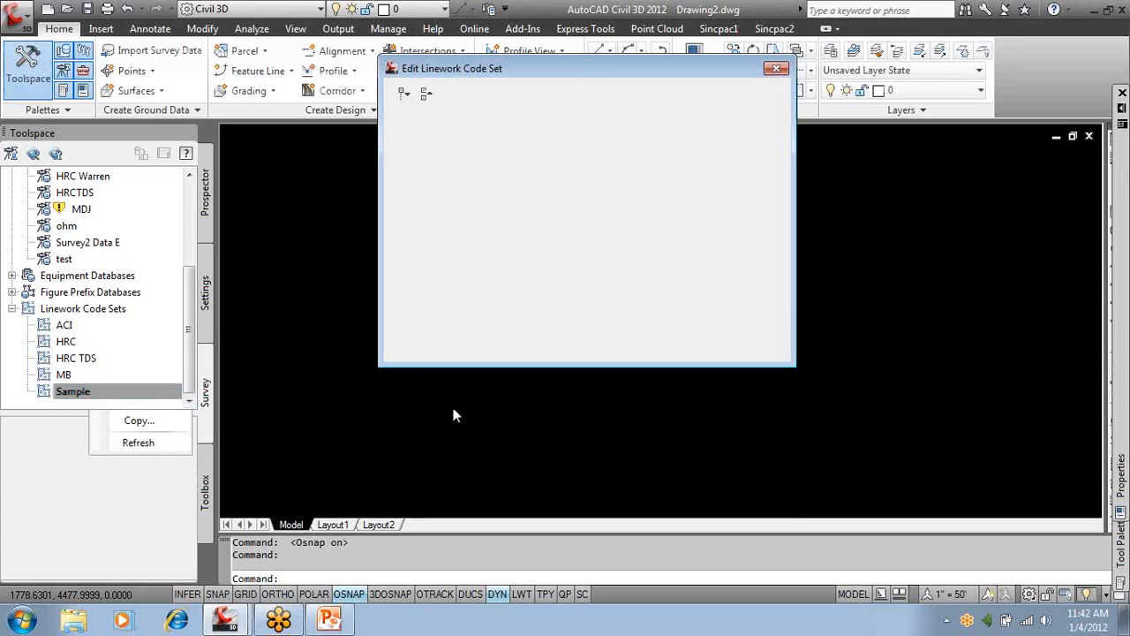
{"action": "left_click_drag", "start_coordinate": [774, 314], "coordinate": [774, 455]}
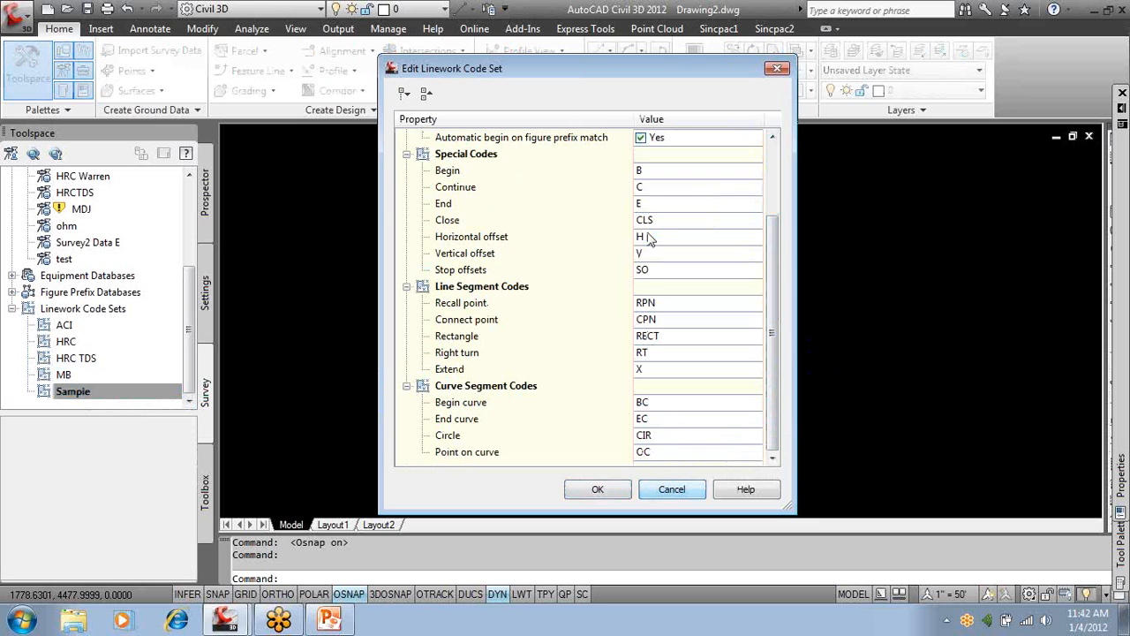
{"action": "left_click", "coordinate": [664, 177]}
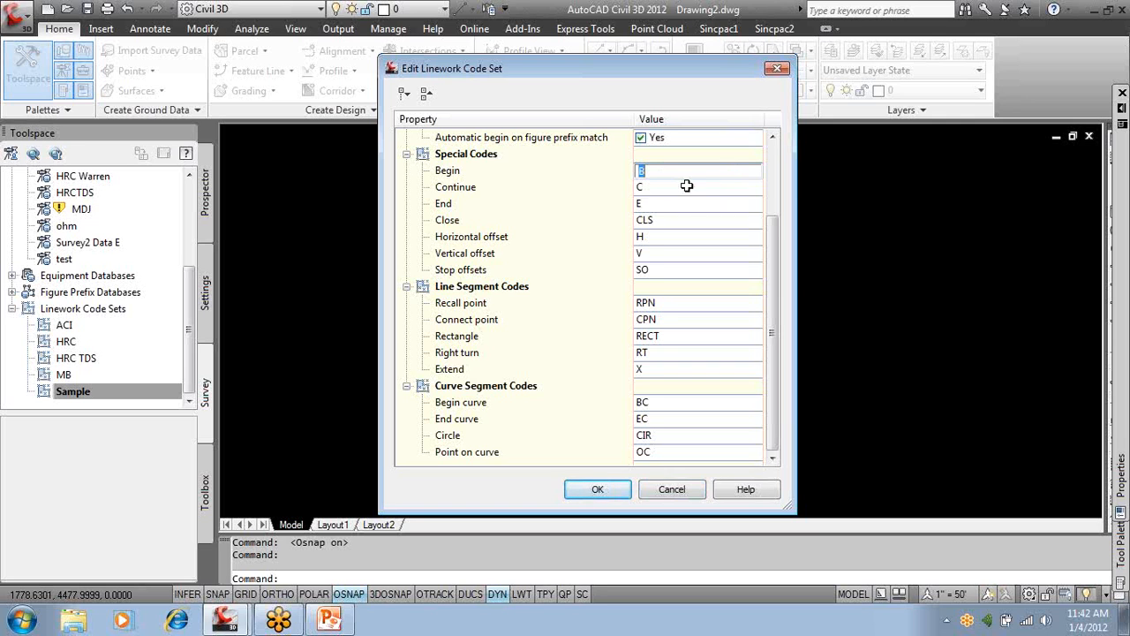
{"action": "type", "text": "E"}
{"action": "left_click_drag", "start_coordinate": [777, 270], "coordinate": [774, 173]}
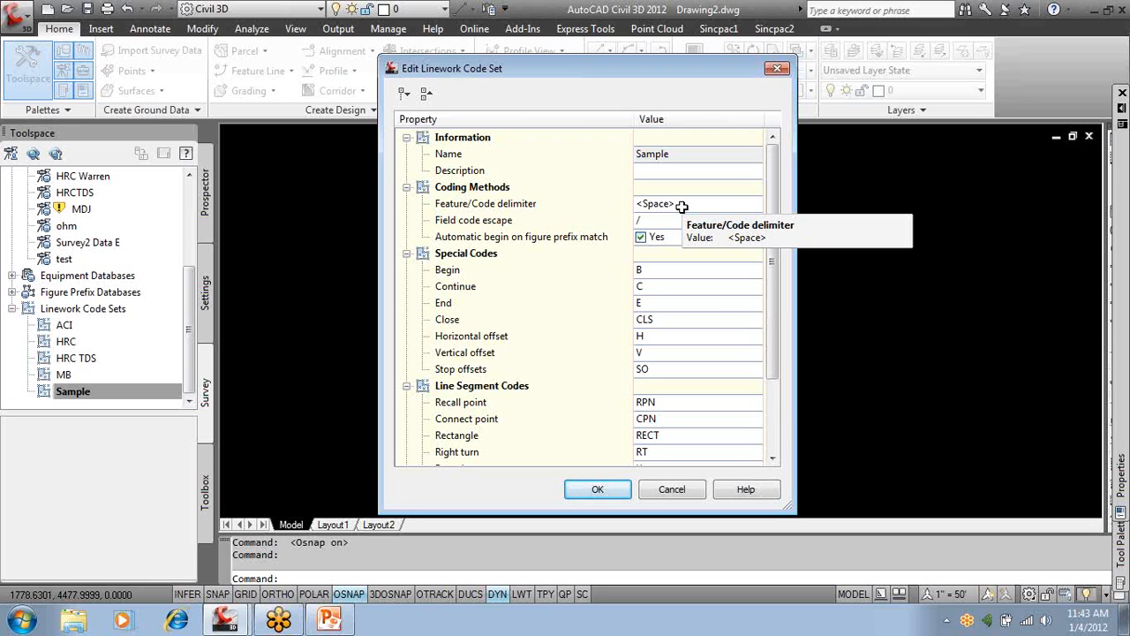
{"action": "left_click", "coordinate": [686, 488]}
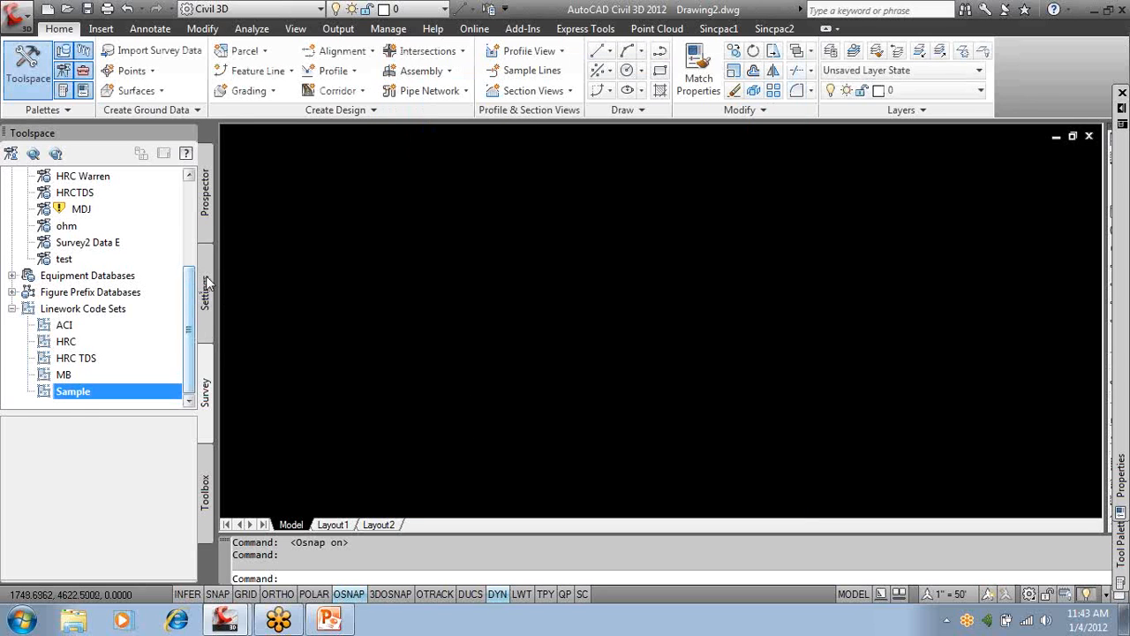
Open the keys of the Portsmouth description key set in the drawing's point settings for editing.
{"action": "left_click", "coordinate": [205, 288]}
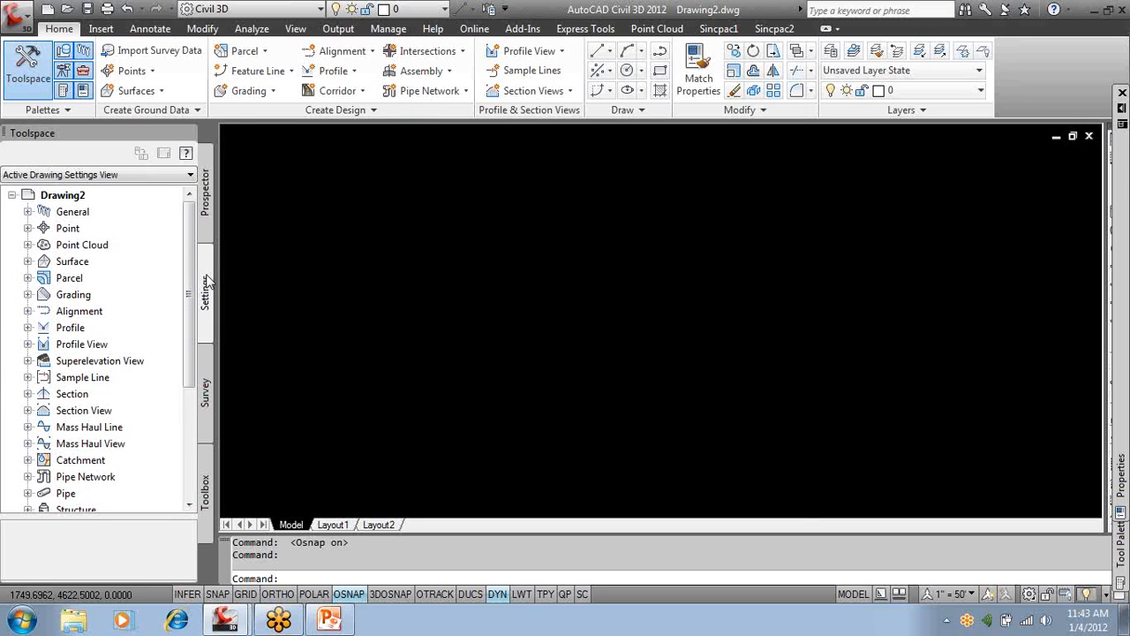
{"action": "left_click", "coordinate": [29, 229]}
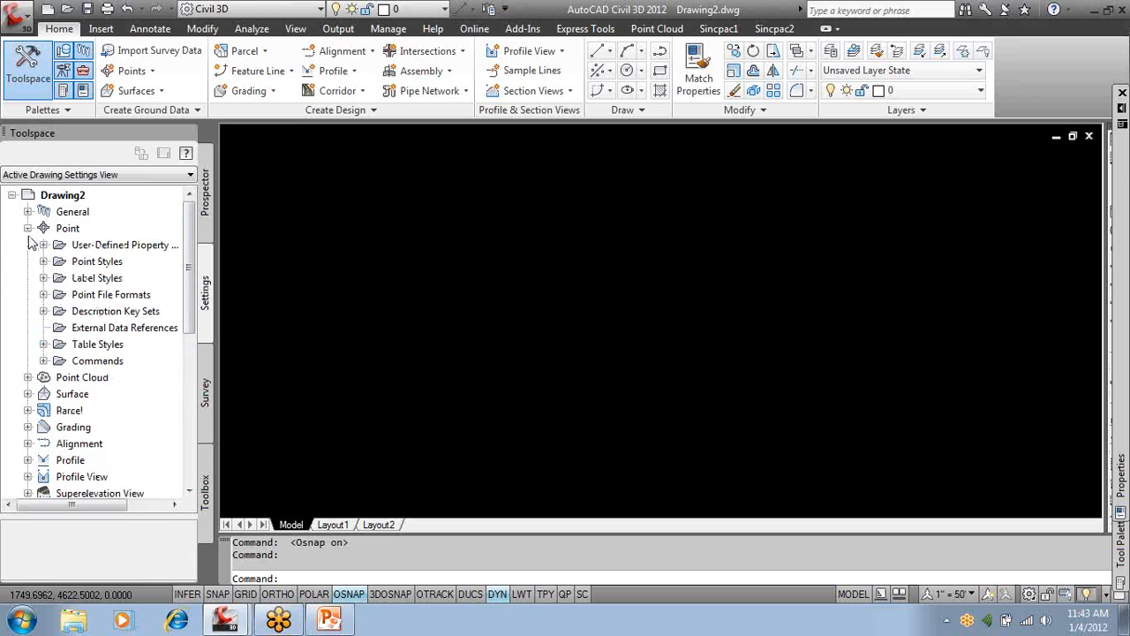
{"action": "left_click", "coordinate": [43, 312]}
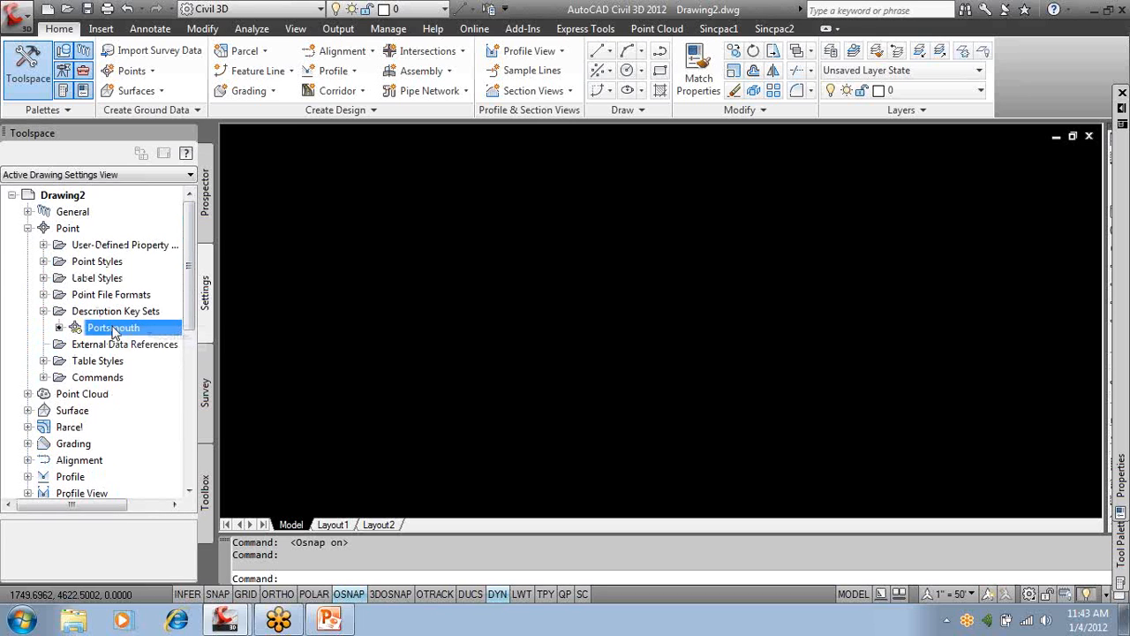
{"action": "right_click", "coordinate": [112, 327]}
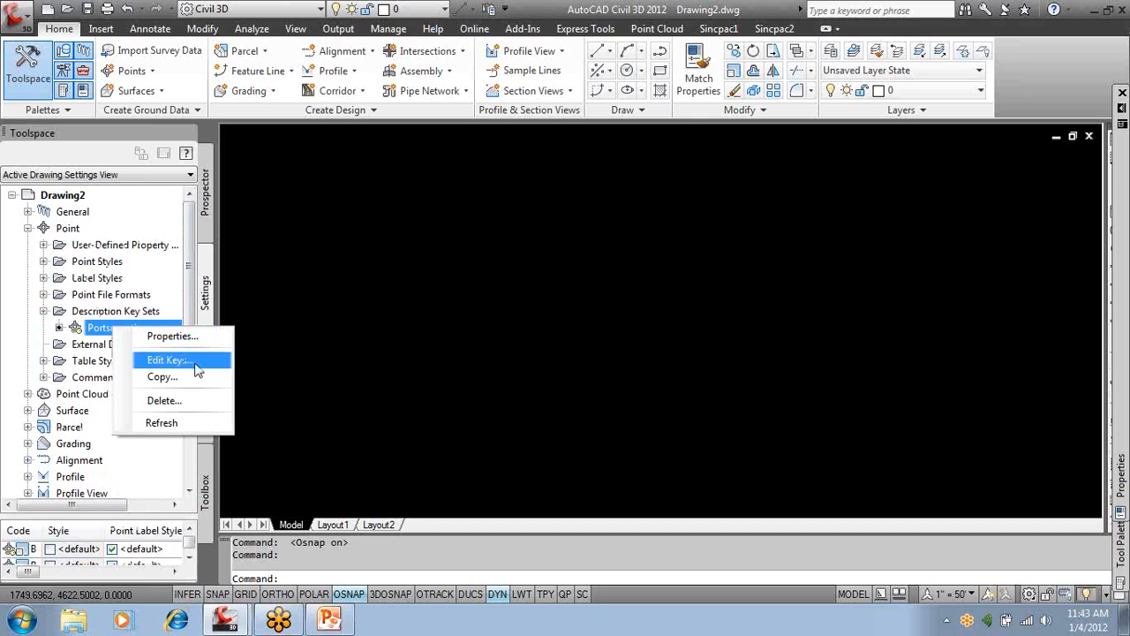
{"action": "left_click", "coordinate": [196, 369]}
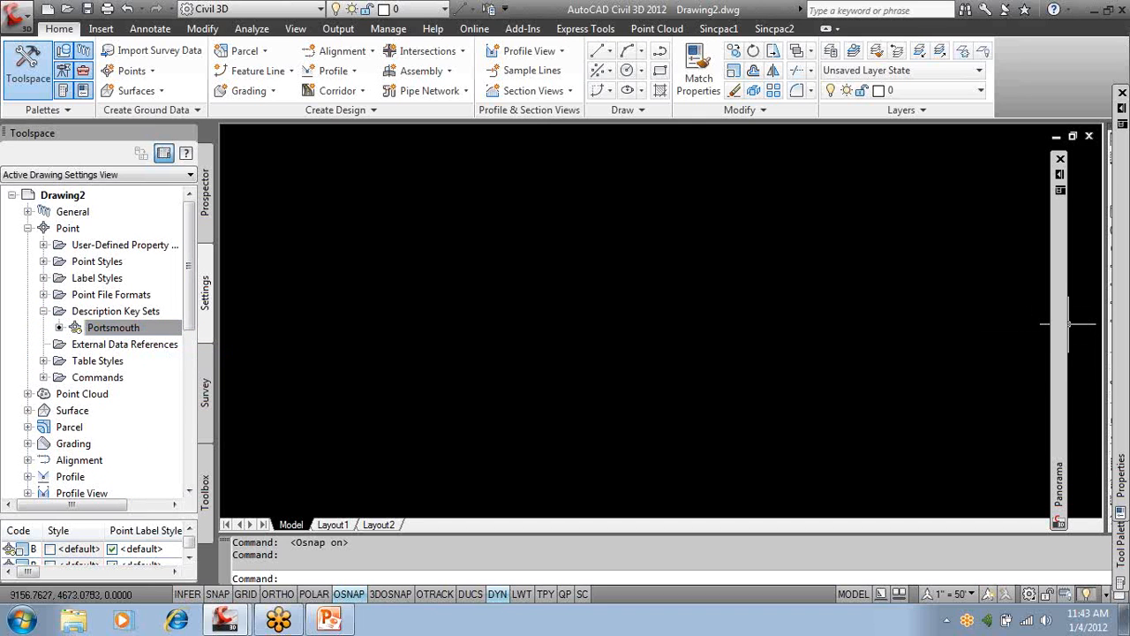
Examine the codes, styles, formats and layers of the Portsmouth description keys, and close the key editor.
{"action": "mouse_move", "coordinate": [1055, 322]}
{"action": "left_click_drag", "start_coordinate": [740, 518], "coordinate": [529, 519]}
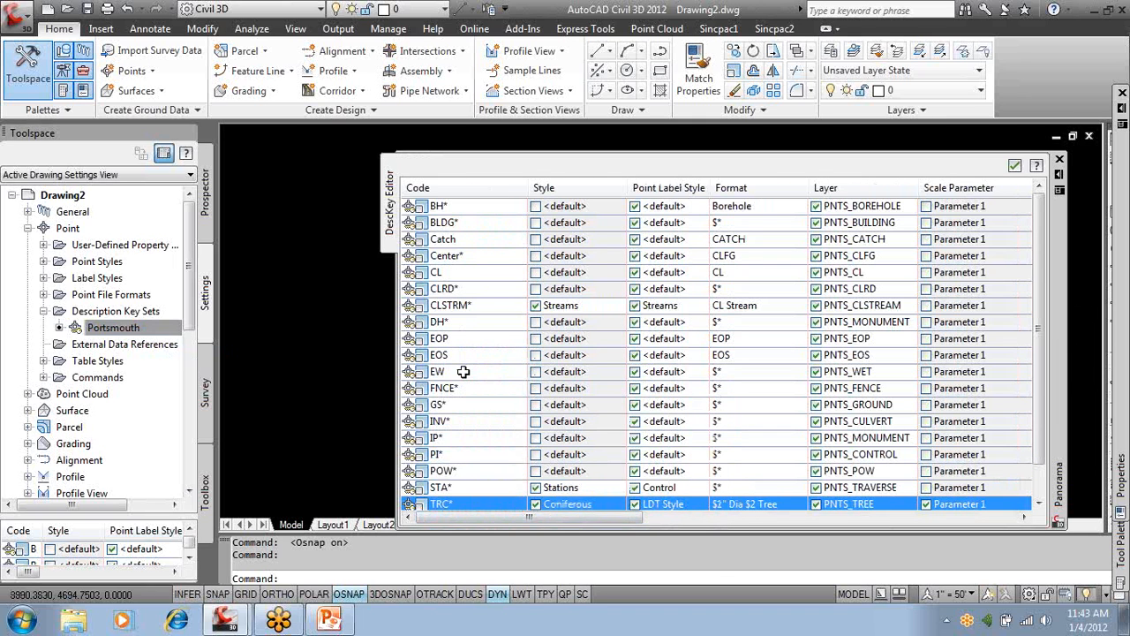
{"action": "mouse_move", "coordinate": [463, 372]}
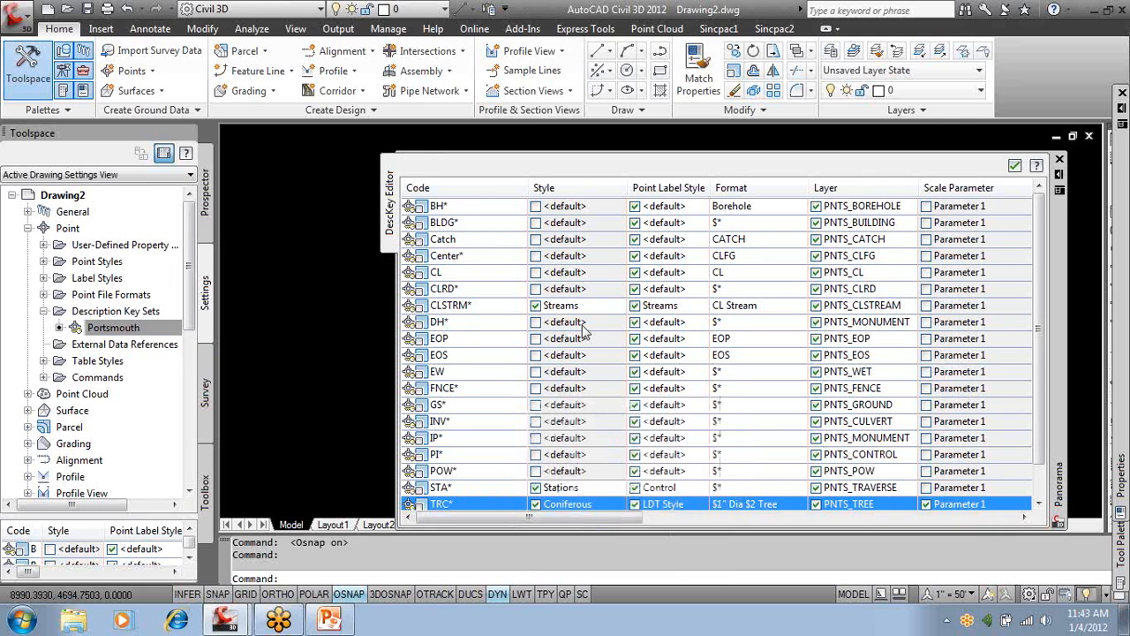
{"action": "mouse_move", "coordinate": [582, 329]}
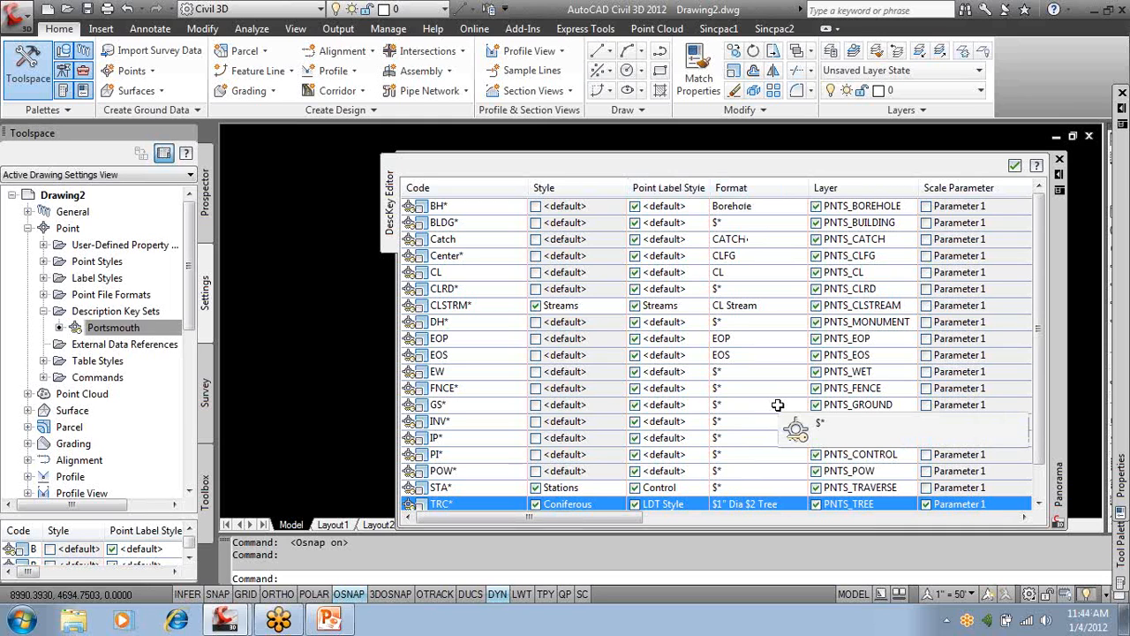
{"action": "left_click", "coordinate": [1059, 159]}
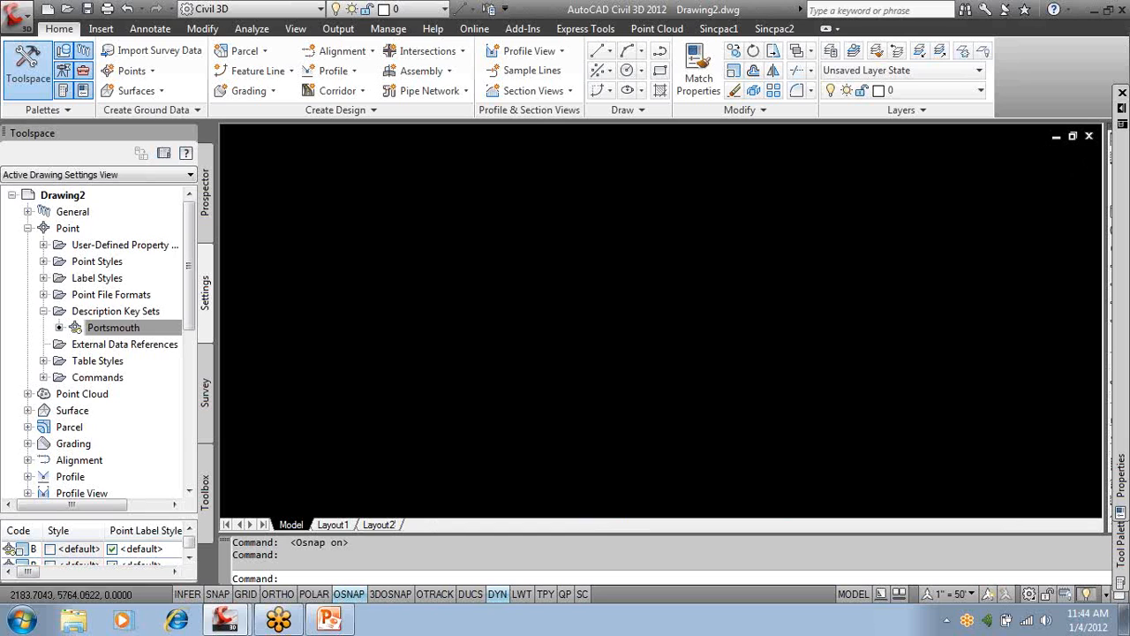
Show the drawing's object tree and open the Point Creation Tools, placing their toolbar near the upper edge of the drawing area.
{"action": "left_click", "coordinate": [212, 206]}
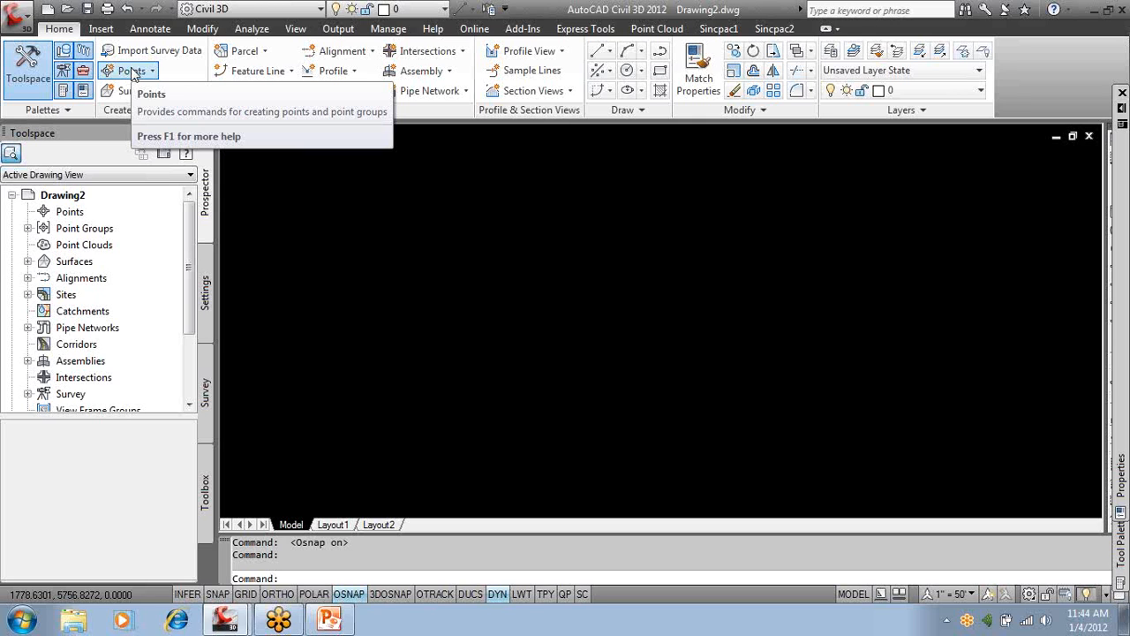
{"action": "left_click", "coordinate": [133, 73]}
{"action": "left_click", "coordinate": [133, 72]}
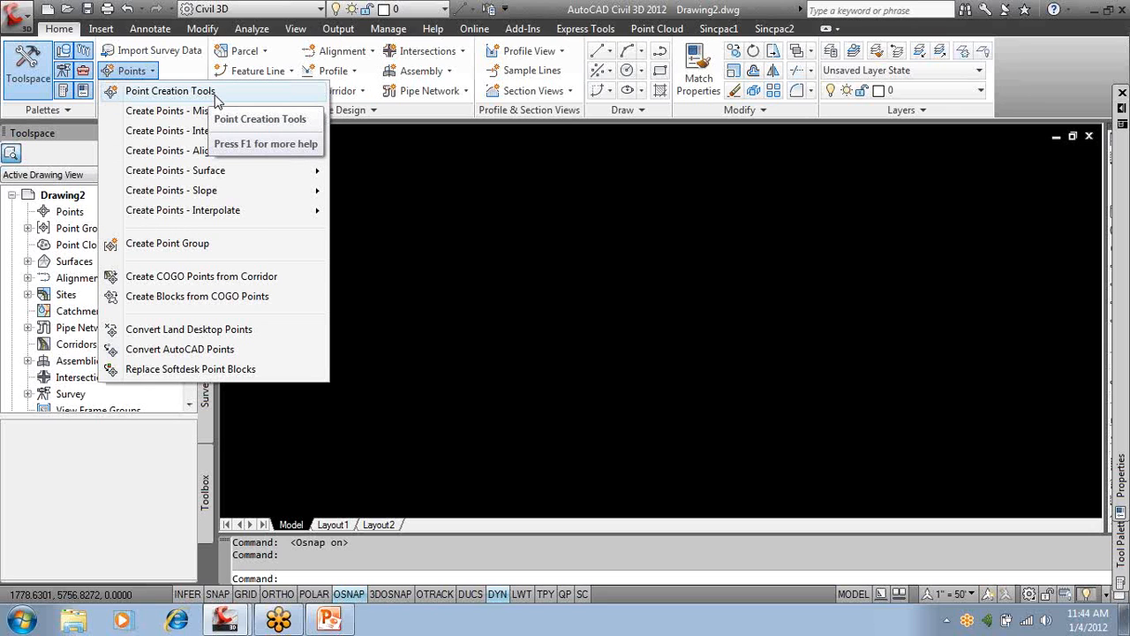
{"action": "left_click", "coordinate": [217, 97]}
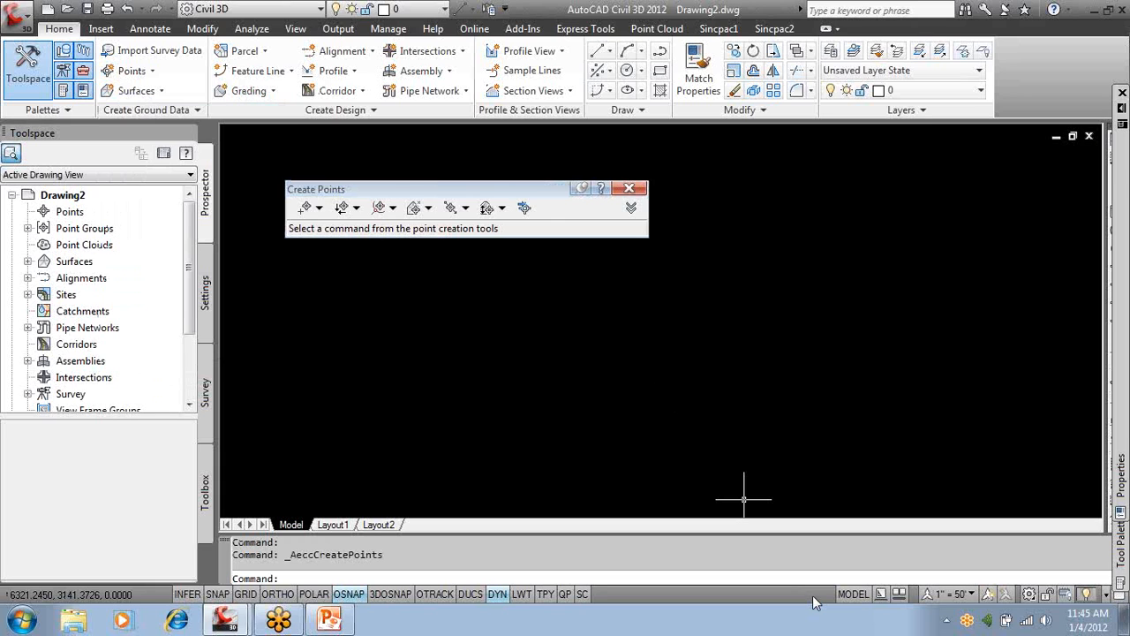
{"action": "left_click_drag", "start_coordinate": [493, 190], "coordinate": [516, 159]}
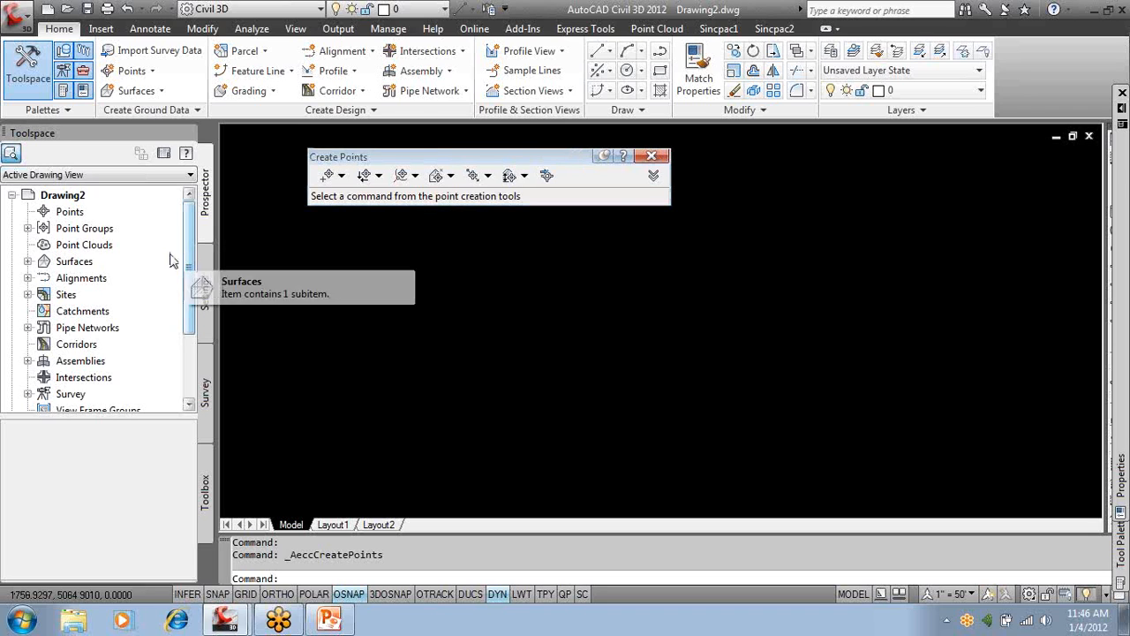
Expand the drawing's point groups and review the list with their styles.
{"action": "left_click", "coordinate": [27, 227]}
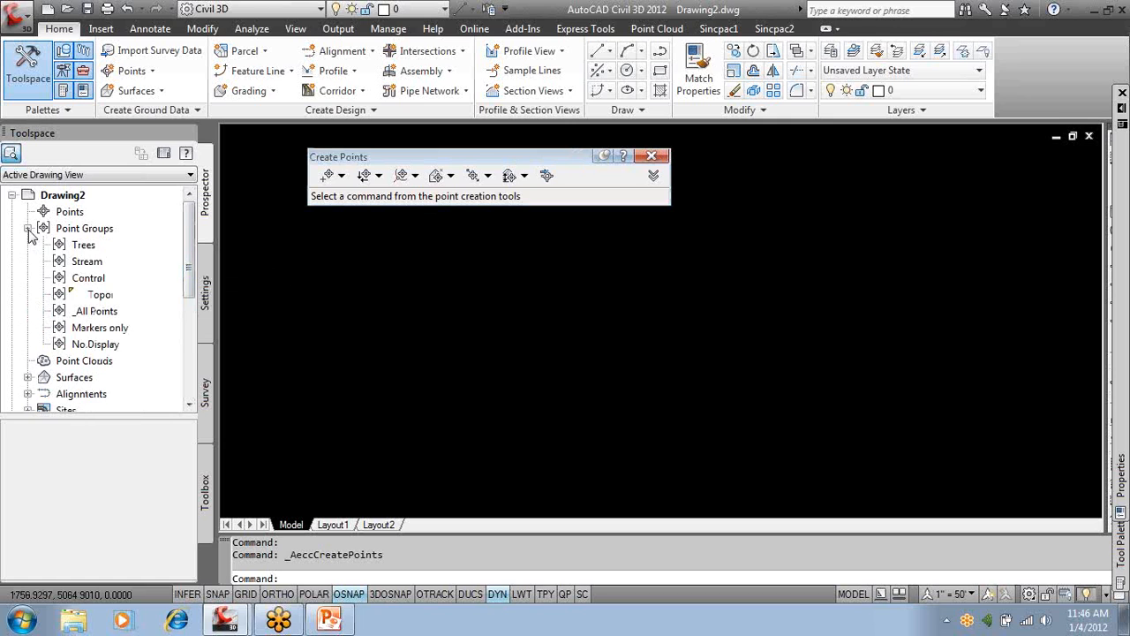
{"action": "left_click", "coordinate": [103, 232]}
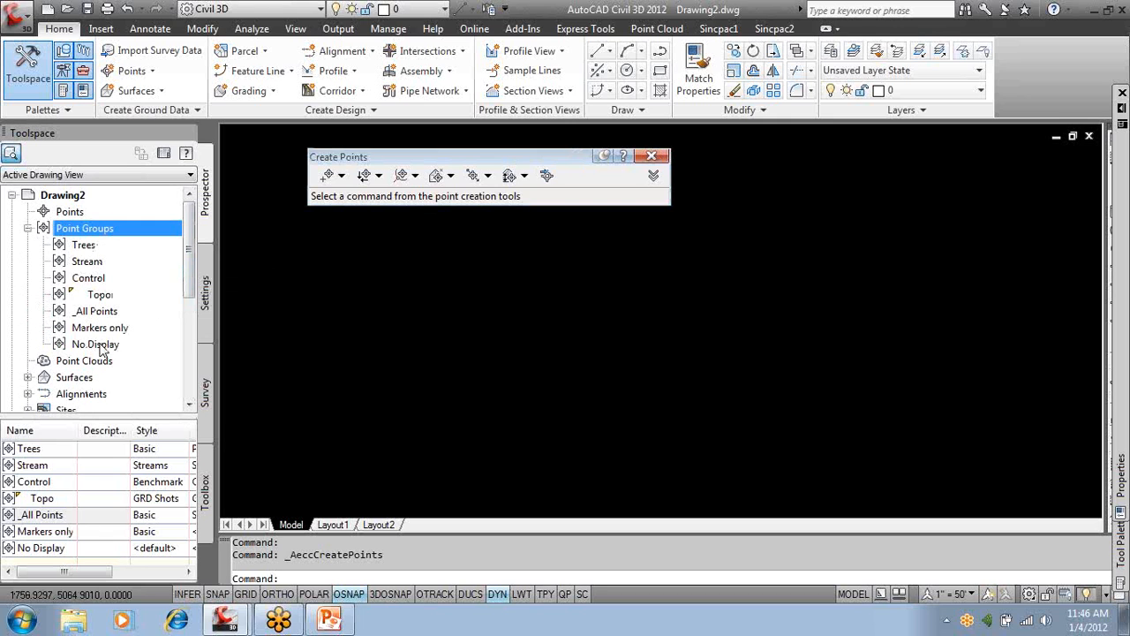
{"action": "mouse_move", "coordinate": [100, 351]}
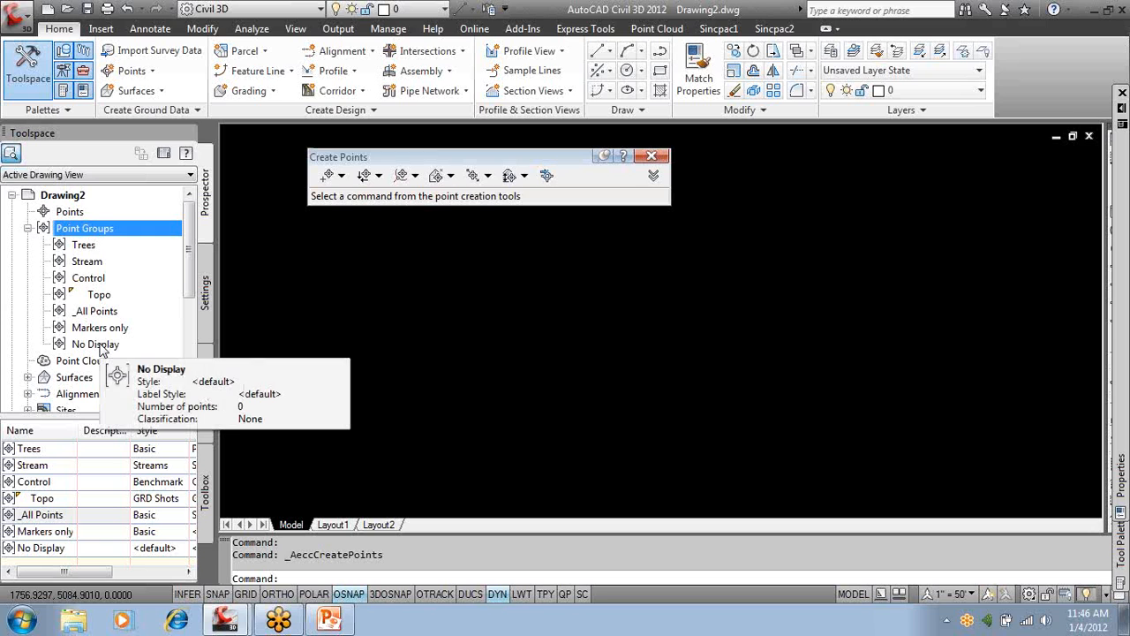
{"action": "scroll", "coordinate": [89, 340], "scroll_direction": "down", "scroll_amount": 1}
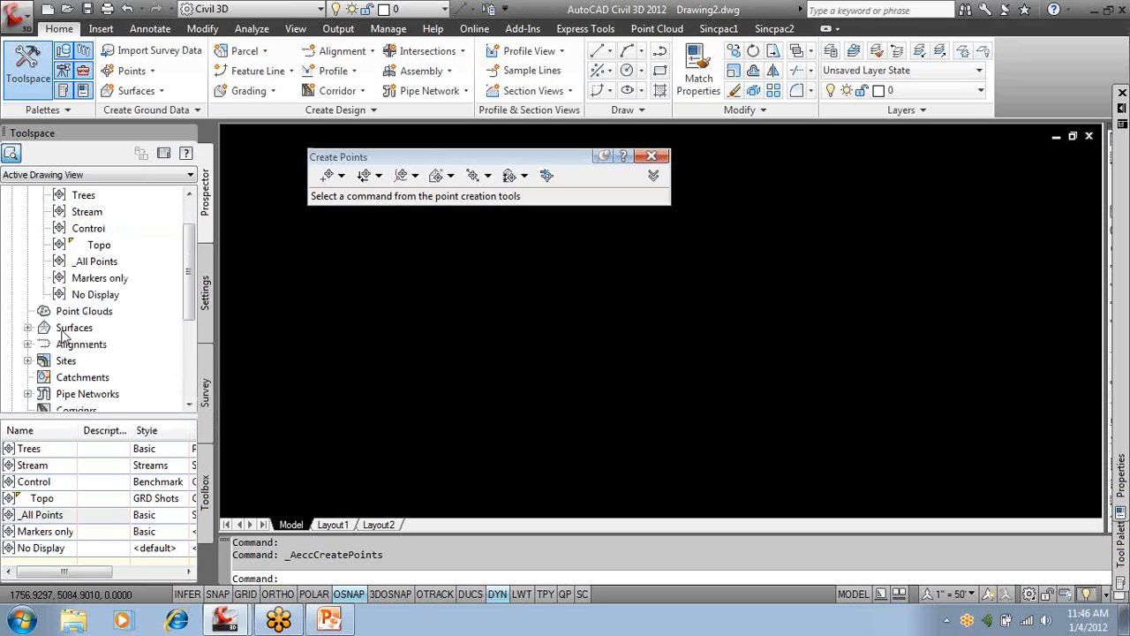
Expand the EG surface's definition and inspect the point group assigned to it.
{"action": "left_click", "coordinate": [27, 328]}
{"action": "scroll", "coordinate": [40, 332], "scroll_direction": "down", "scroll_amount": 1}
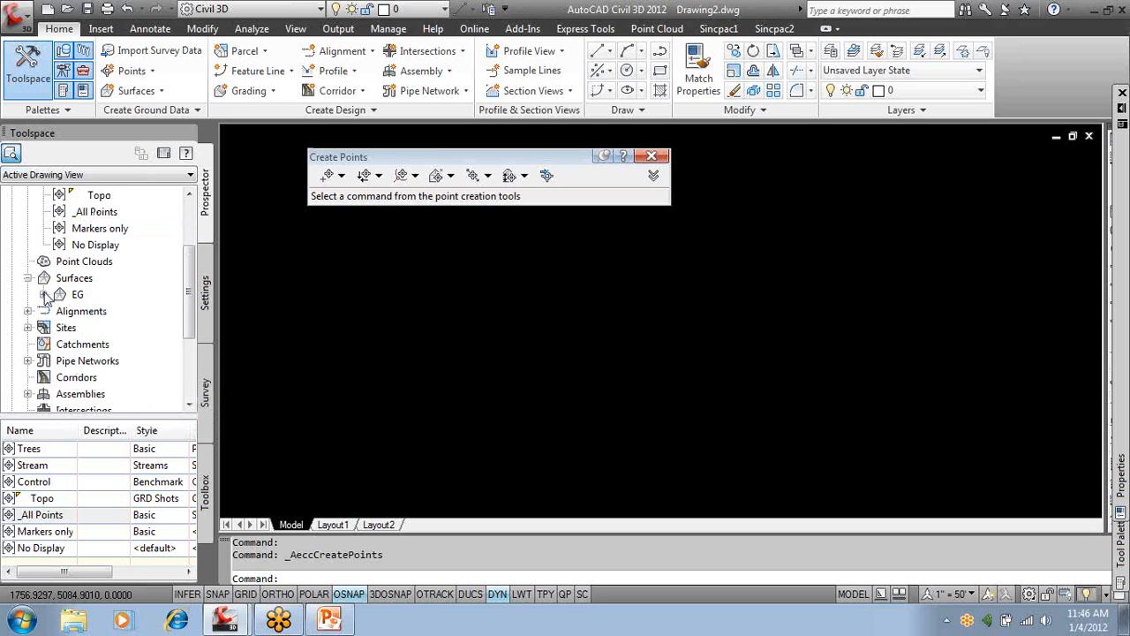
{"action": "left_click", "coordinate": [43, 294]}
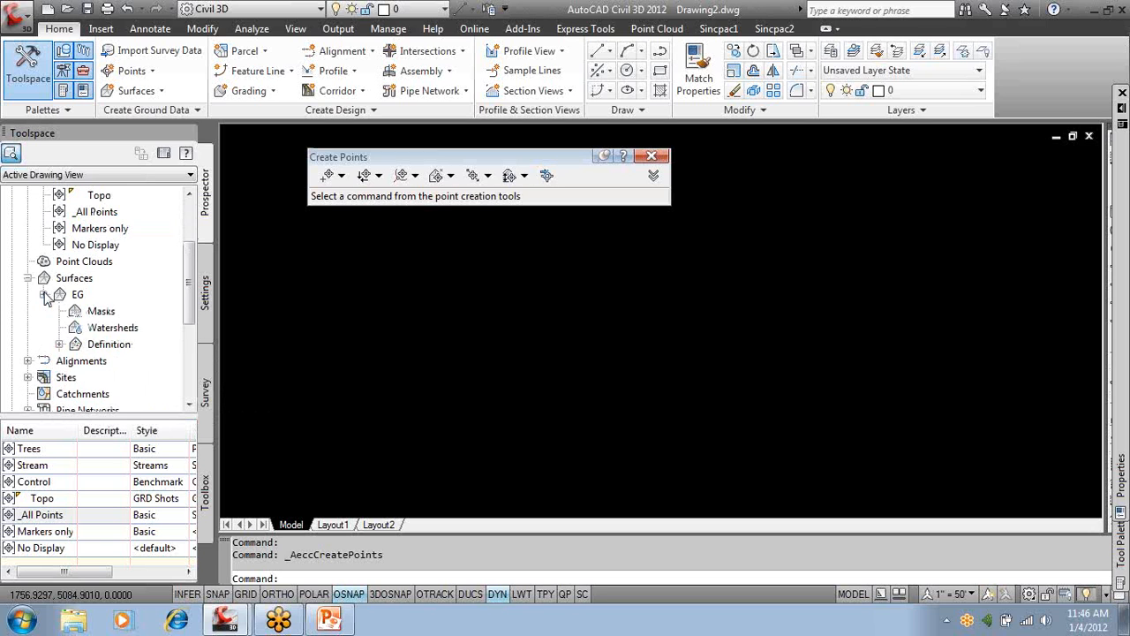
{"action": "left_click", "coordinate": [59, 344]}
{"action": "scroll", "coordinate": [189, 286], "scroll_direction": "down", "scroll_amount": 1}
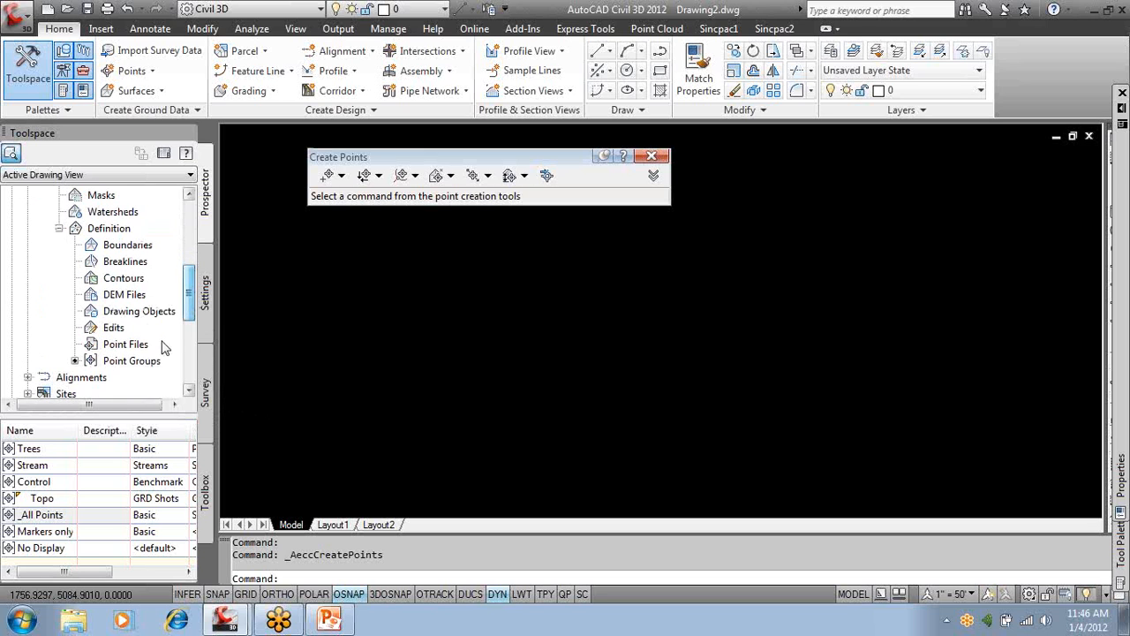
{"action": "left_click", "coordinate": [147, 363]}
{"action": "right_click", "coordinate": [48, 452]}
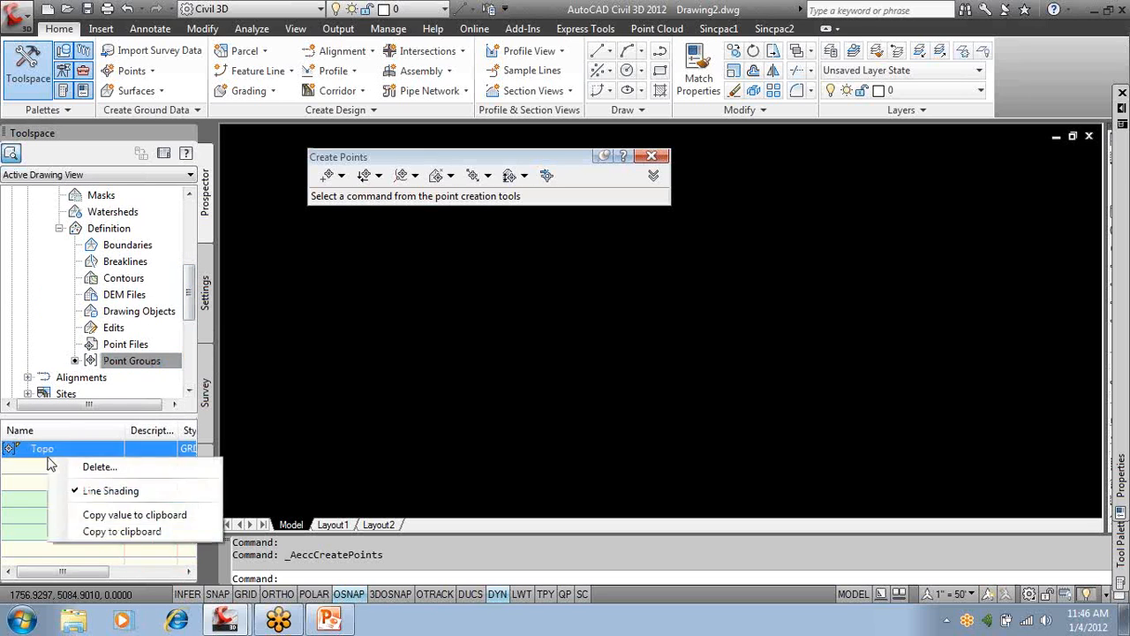
{"action": "left_click", "coordinate": [89, 468]}
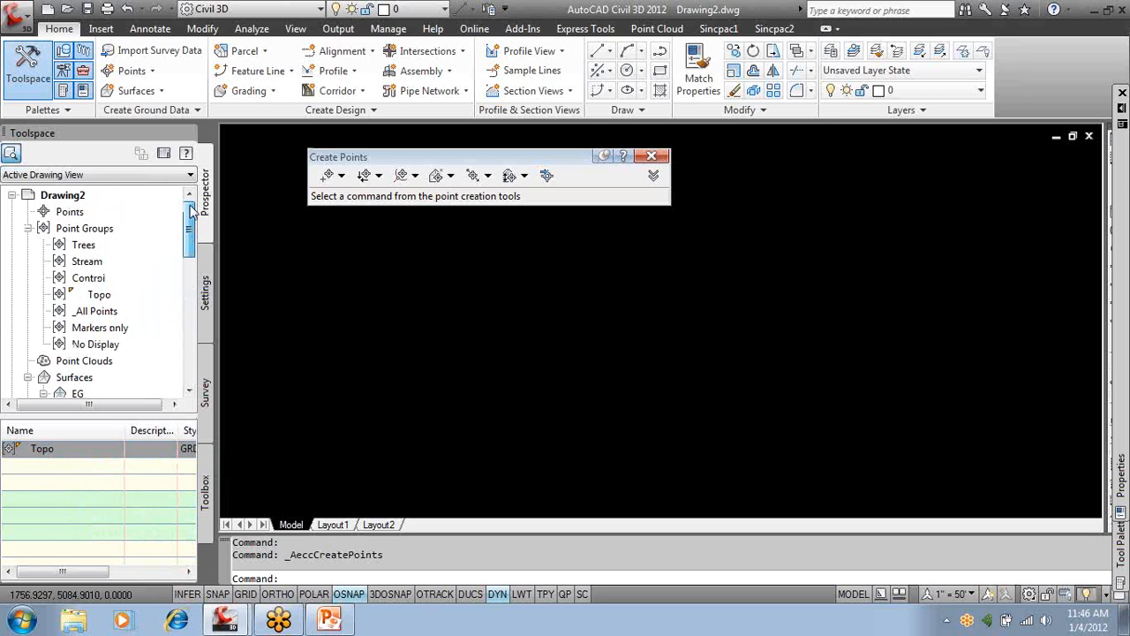
Examine the exclude and include criteria of the Topo point group, including its raw description matches, and cancel out of its properties.
{"action": "right_click", "coordinate": [145, 296]}
{"action": "left_click", "coordinate": [177, 309]}
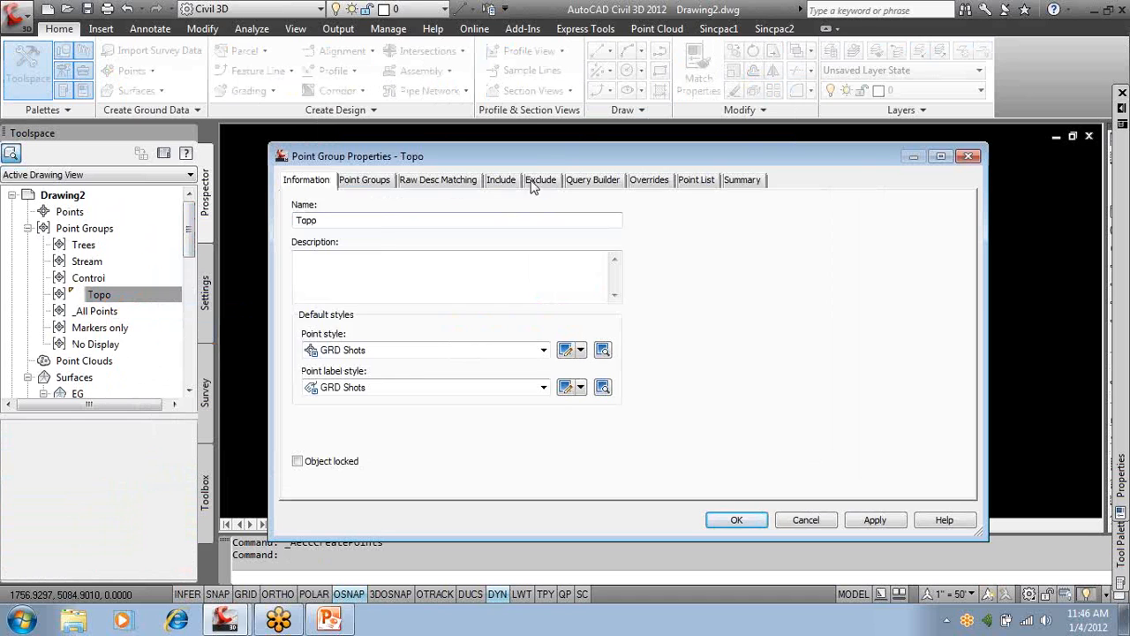
{"action": "left_click", "coordinate": [541, 181]}
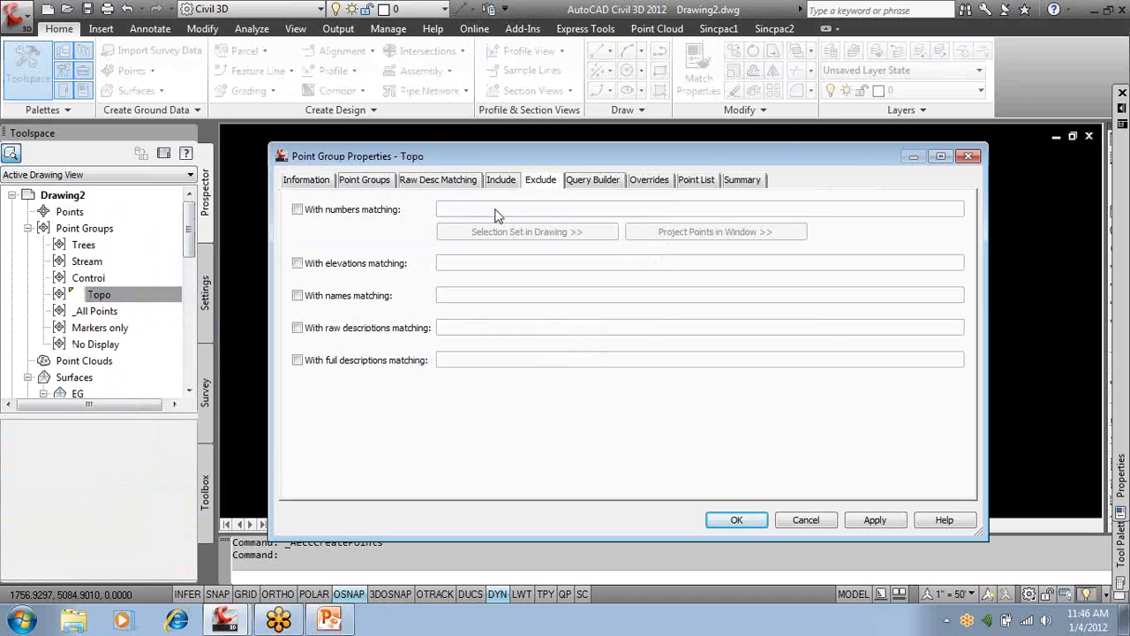
{"action": "left_click", "coordinate": [504, 180]}
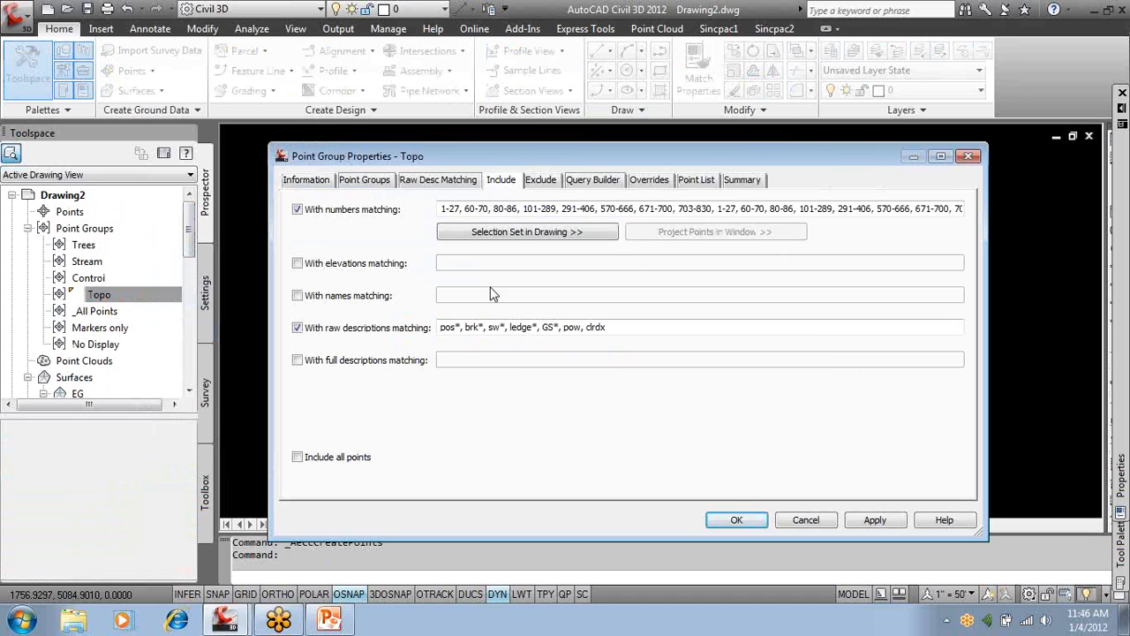
{"action": "left_click_drag", "start_coordinate": [609, 327], "coordinate": [399, 334]}
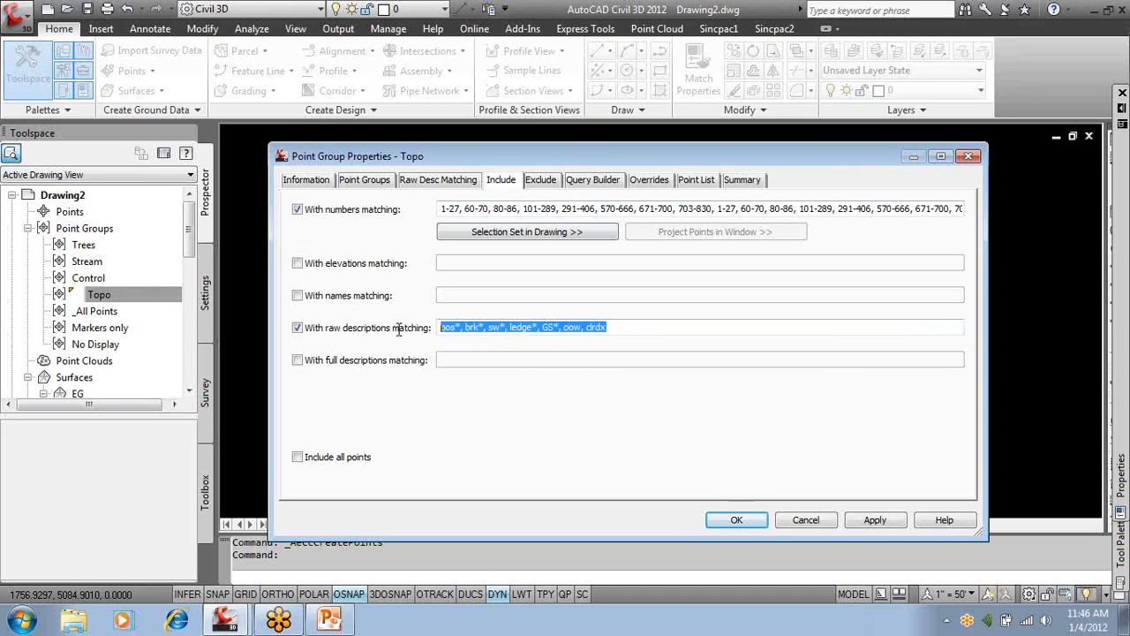
{"action": "left_click", "coordinate": [823, 523]}
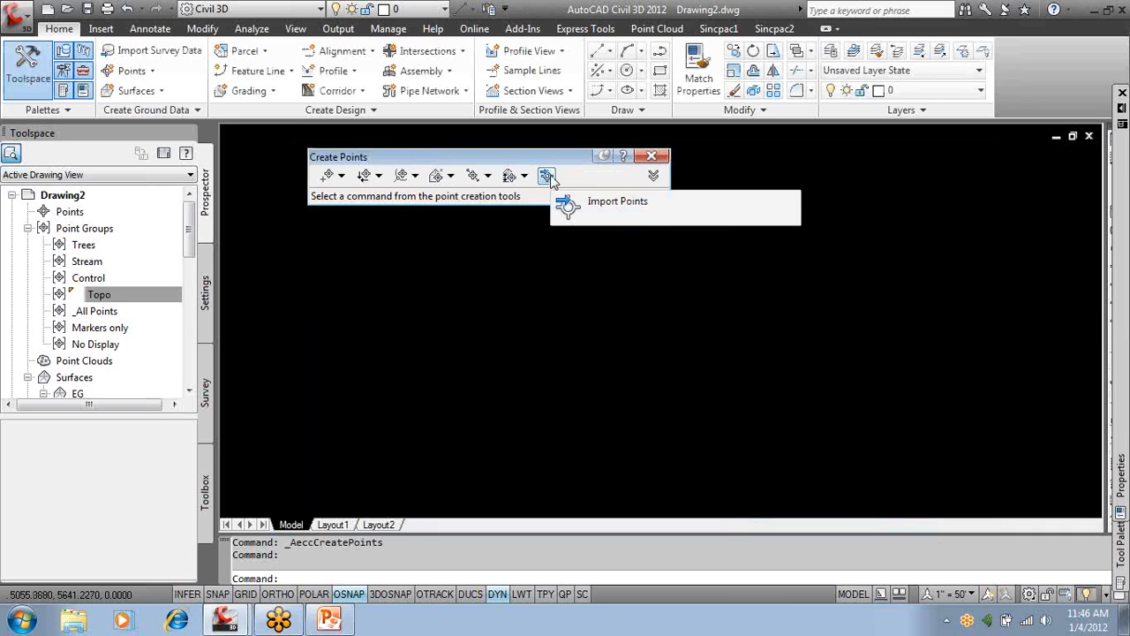
Start Import Points and browse for a source file in the !Software Data folder.
{"action": "left_click", "coordinate": [547, 176]}
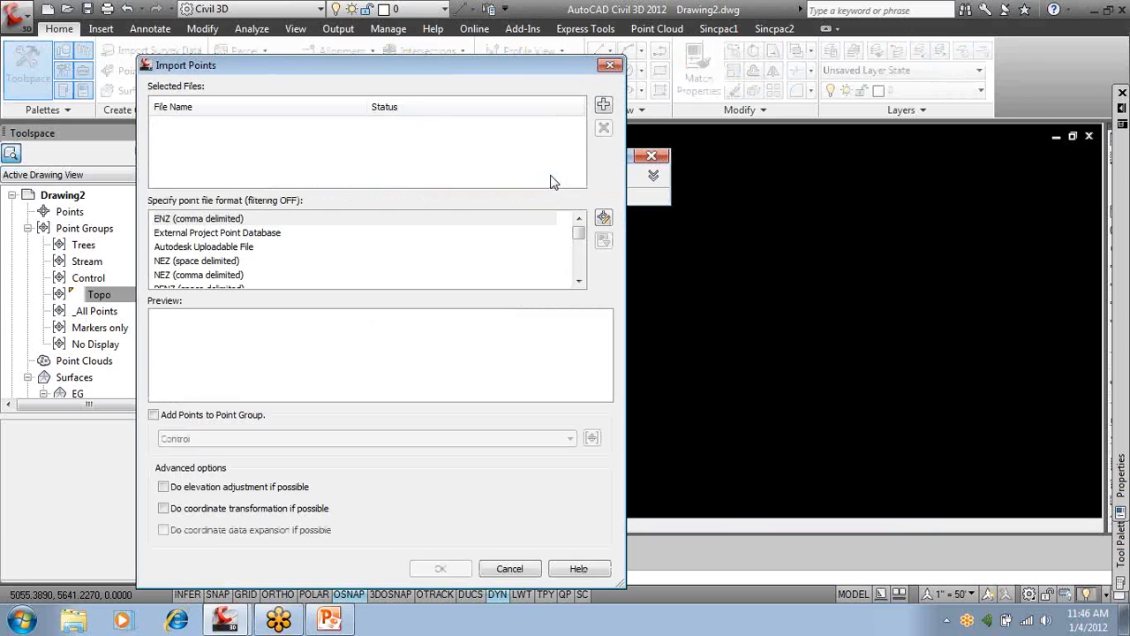
{"action": "left_click_drag", "start_coordinate": [521, 71], "coordinate": [579, 65]}
{"action": "left_click", "coordinate": [662, 97]}
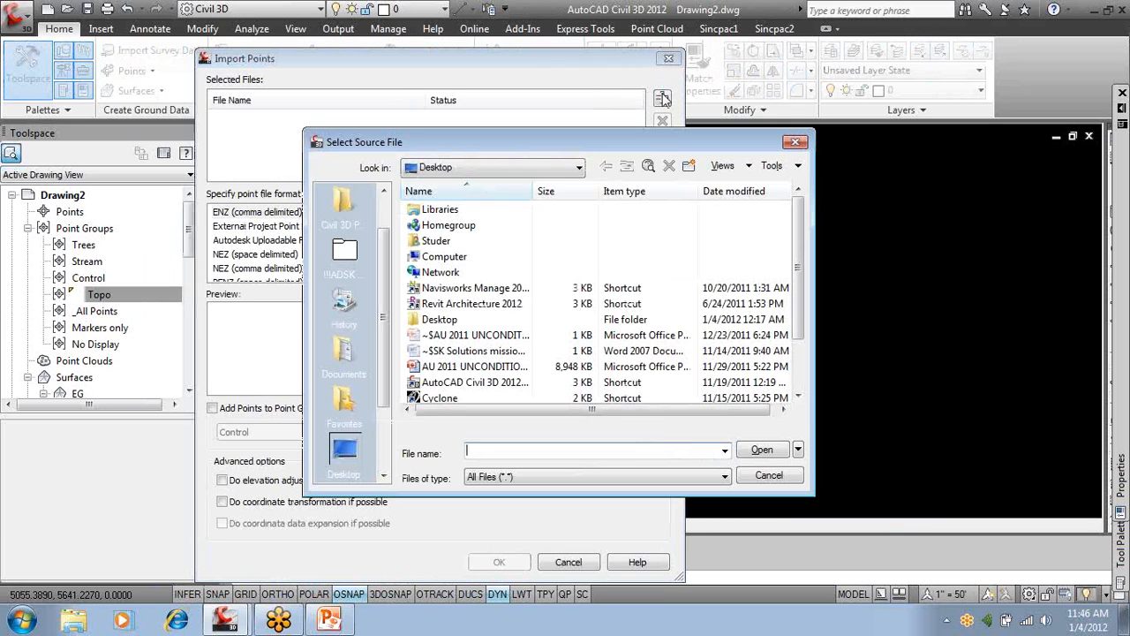
{"action": "left_click", "coordinate": [559, 167]}
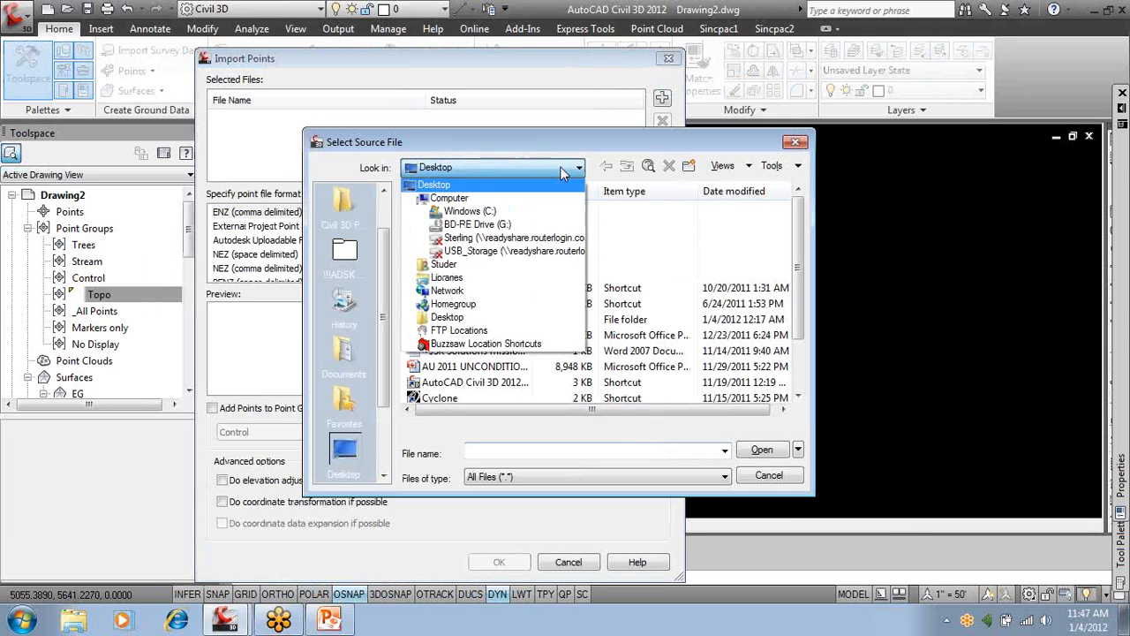
{"action": "left_click", "coordinate": [361, 216]}
{"action": "left_click", "coordinate": [362, 211]}
{"action": "left_click", "coordinate": [384, 190]}
{"action": "left_click", "coordinate": [347, 203]}
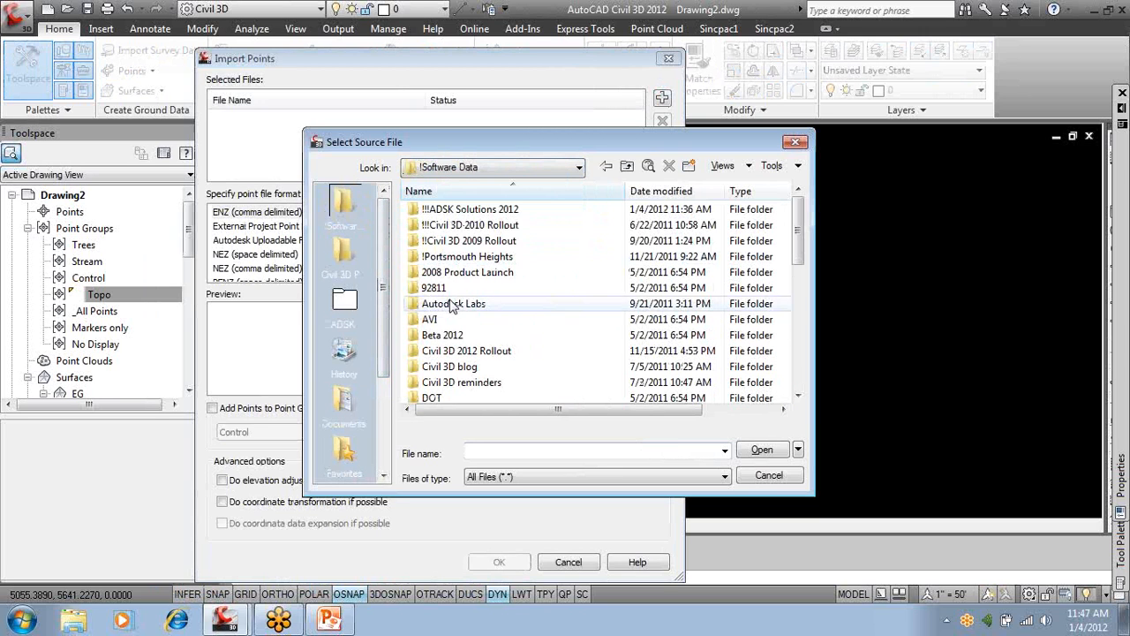
Look through the data folders and open the !Portsmouth Heights folder for the point source file.
{"action": "scroll", "coordinate": [506, 328], "scroll_direction": "down", "scroll_amount": 2}
{"action": "scroll", "coordinate": [506, 328], "scroll_direction": "down", "scroll_amount": 1}
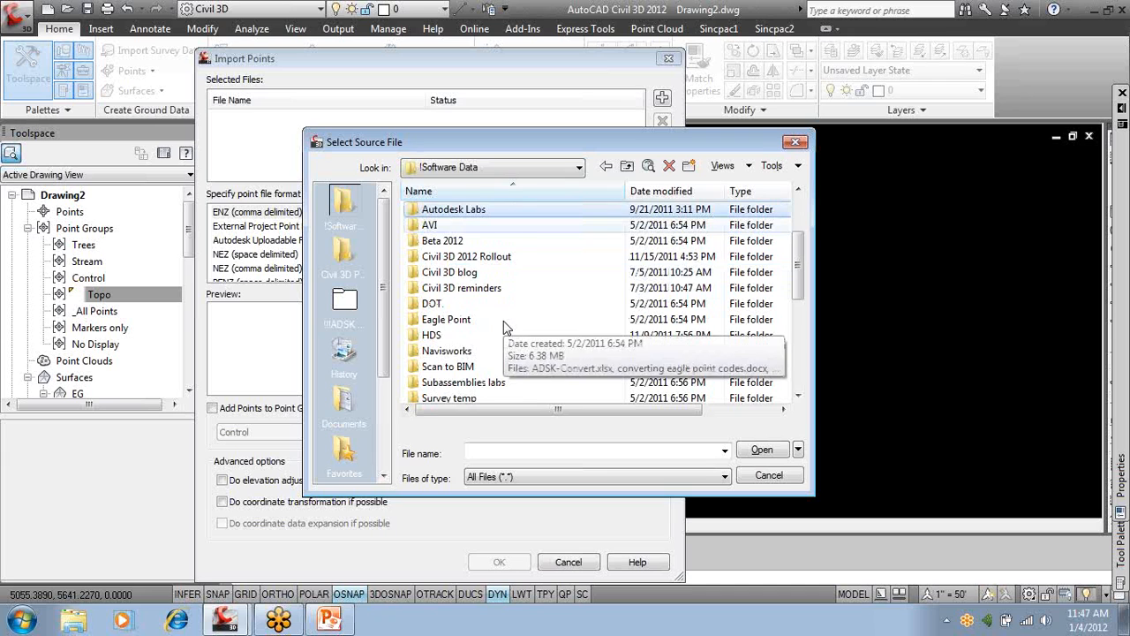
{"action": "scroll", "coordinate": [506, 329], "scroll_direction": "down", "scroll_amount": 1}
{"action": "scroll", "coordinate": [494, 318], "scroll_direction": "up", "scroll_amount": 1}
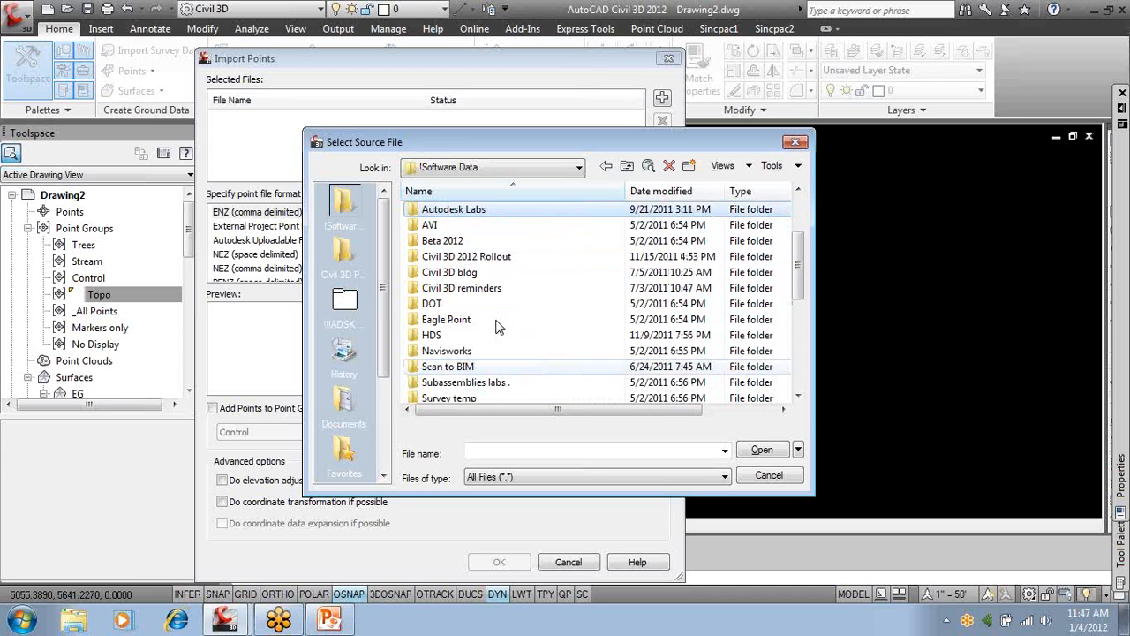
{"action": "scroll", "coordinate": [468, 291], "scroll_direction": "up", "scroll_amount": 1}
{"action": "scroll", "coordinate": [468, 292], "scroll_direction": "up", "scroll_amount": 1}
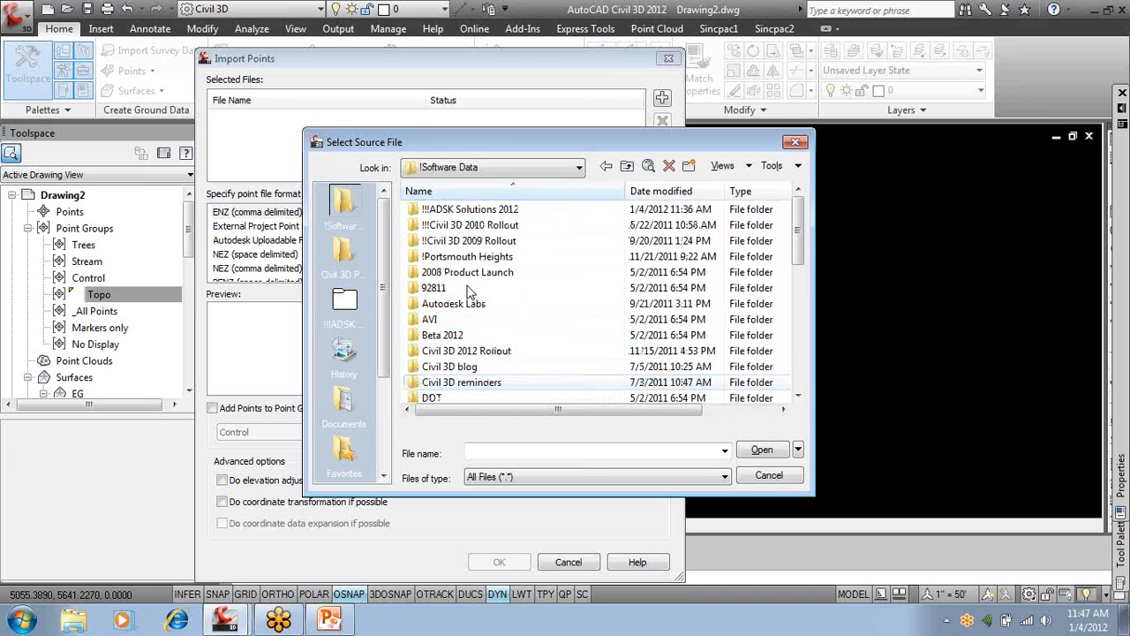
{"action": "double_click", "coordinate": [472, 256]}
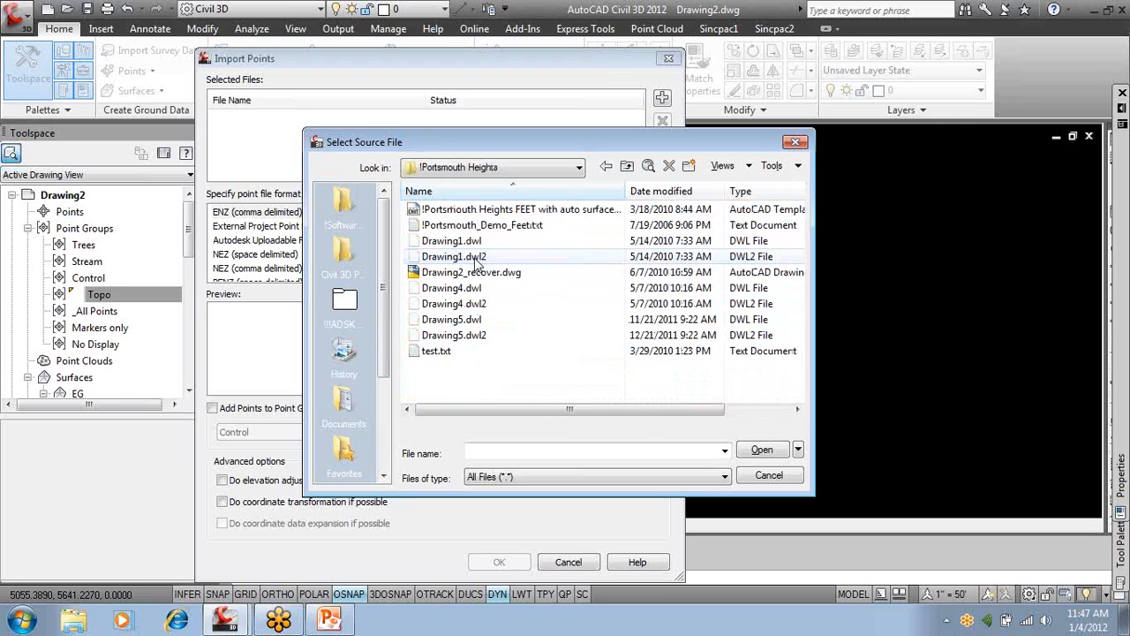
{"action": "left_click", "coordinate": [539, 211]}
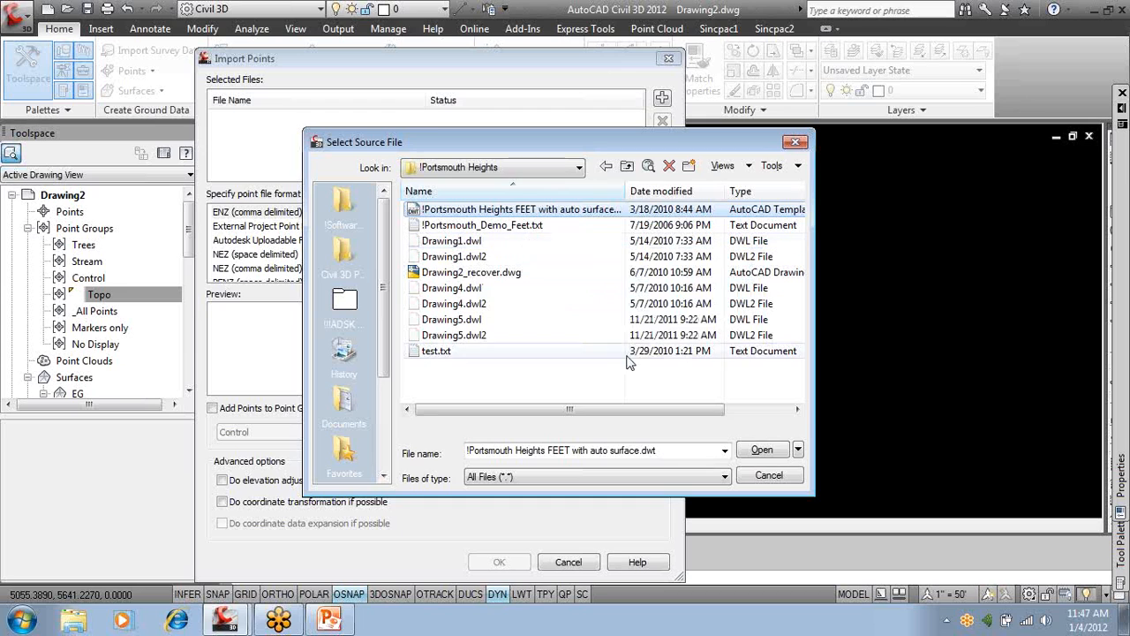
{"action": "left_click", "coordinate": [760, 450]}
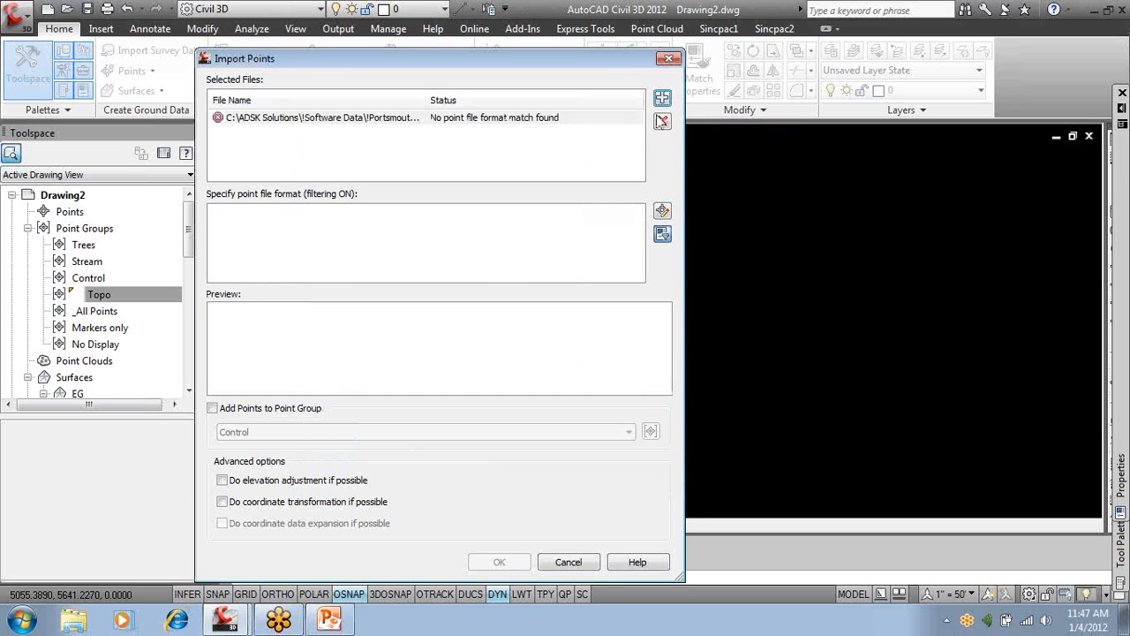
{"action": "left_click", "coordinate": [663, 122]}
Add !Portsmouth_Demo_Feet.txt as the point source file, choose the PNEZD (comma delimited) format and check the point preview.
{"action": "left_click", "coordinate": [662, 97]}
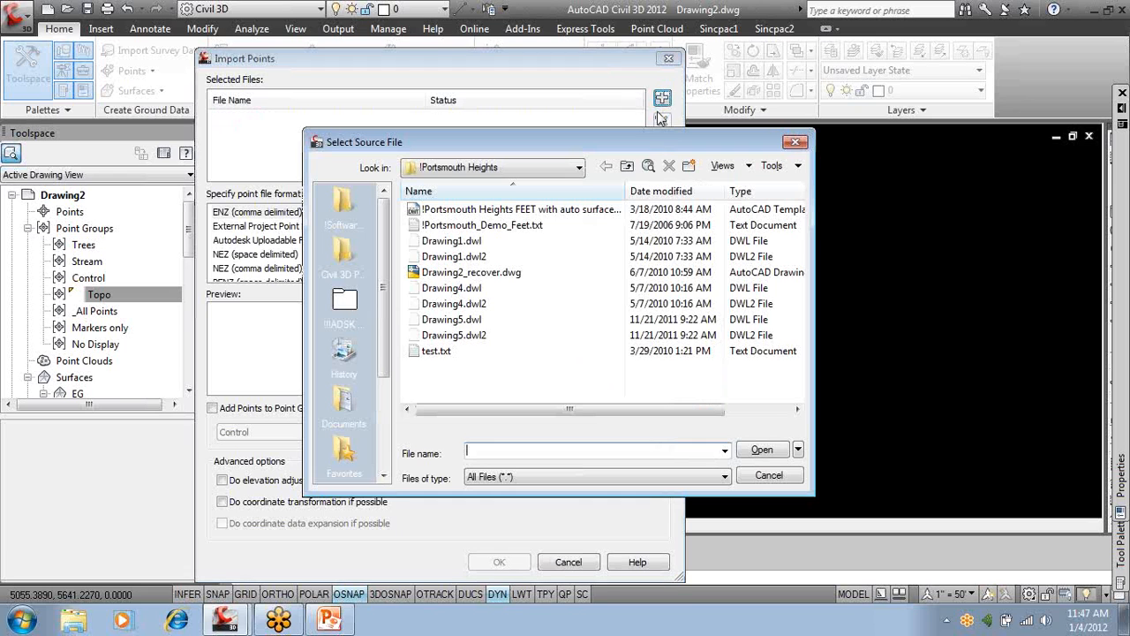
{"action": "left_click", "coordinate": [521, 225]}
{"action": "left_click", "coordinate": [761, 449]}
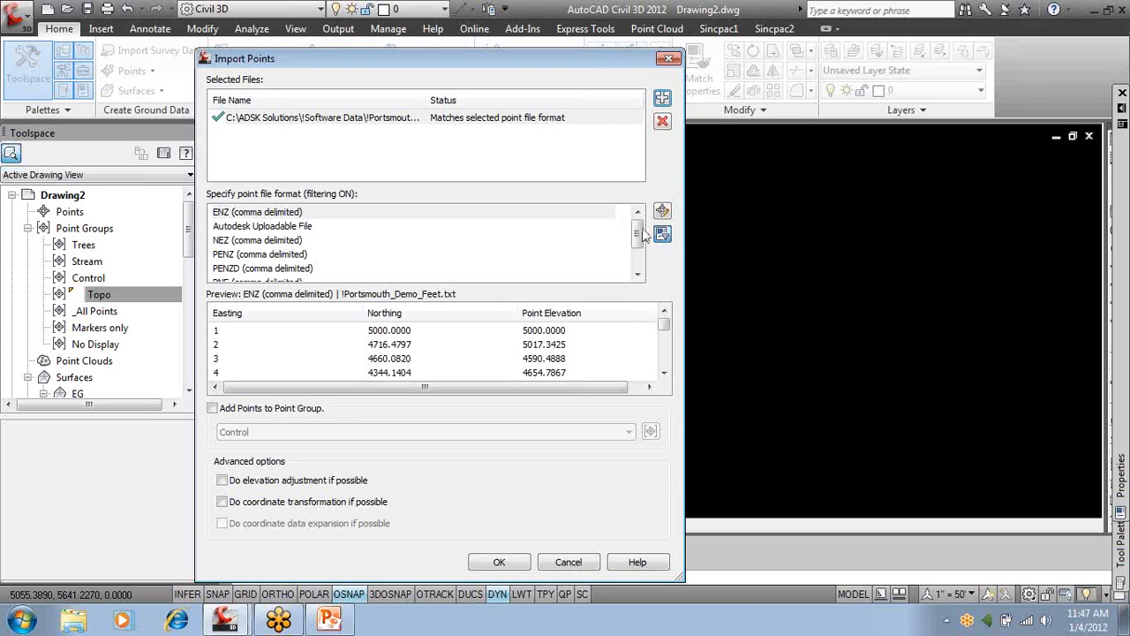
{"action": "scroll", "coordinate": [642, 233], "scroll_direction": "down", "scroll_amount": 1}
{"action": "left_click", "coordinate": [303, 272]}
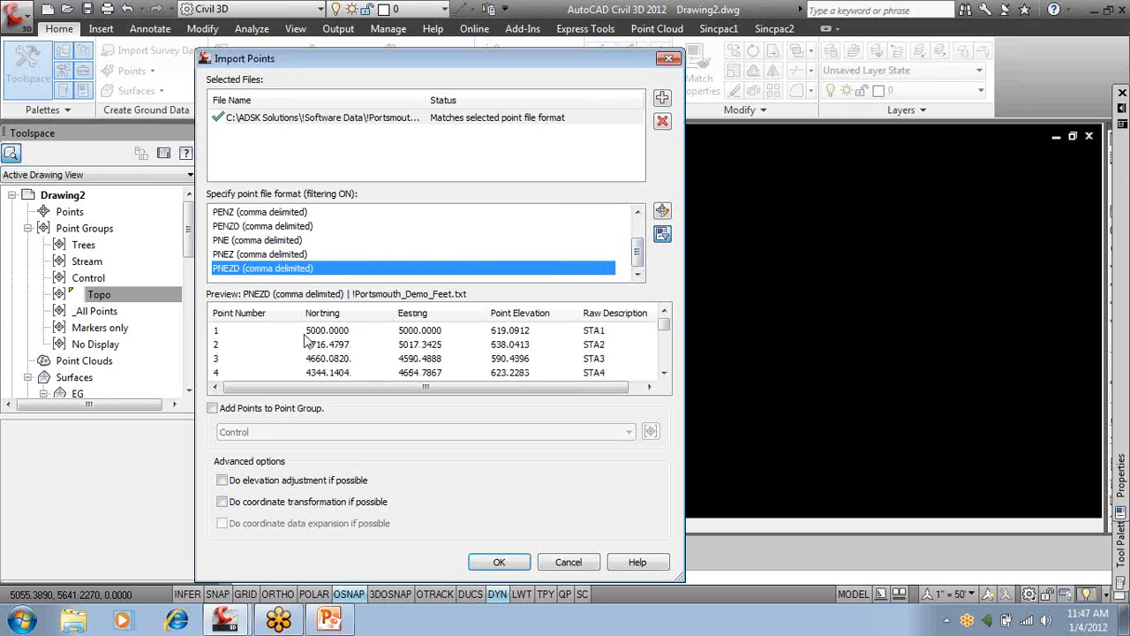
{"action": "left_click", "coordinate": [632, 391]}
{"action": "left_click_drag", "start_coordinate": [664, 325], "coordinate": [658, 400]}
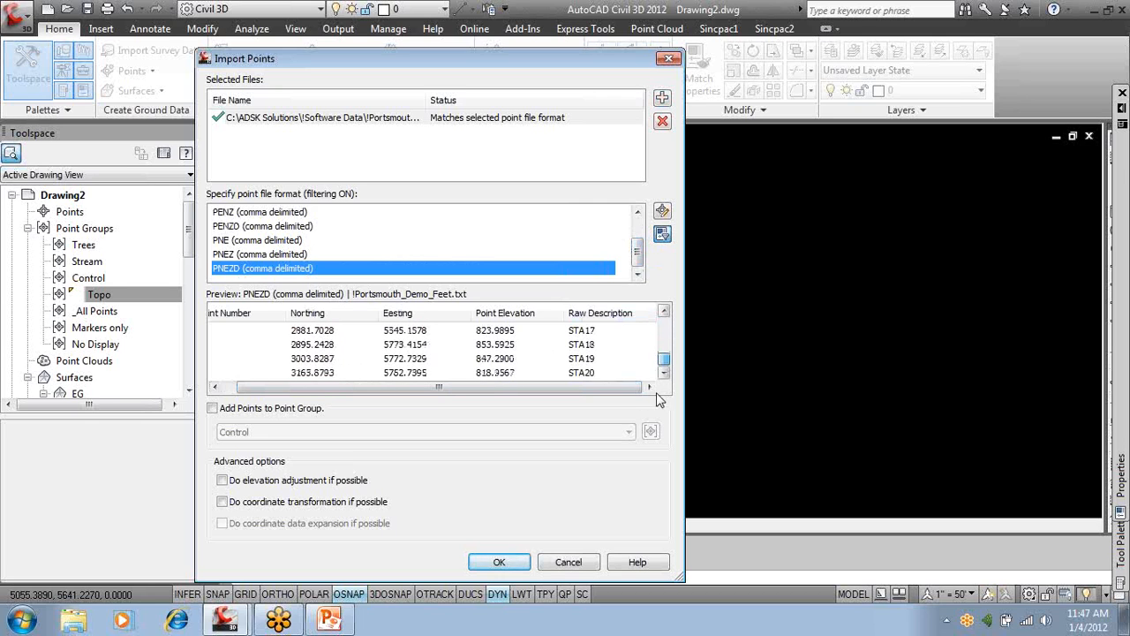
Assign the incoming points to the Topo point group, run the import and close the Create Points tools.
{"action": "left_click", "coordinate": [250, 409]}
{"action": "left_click", "coordinate": [262, 432]}
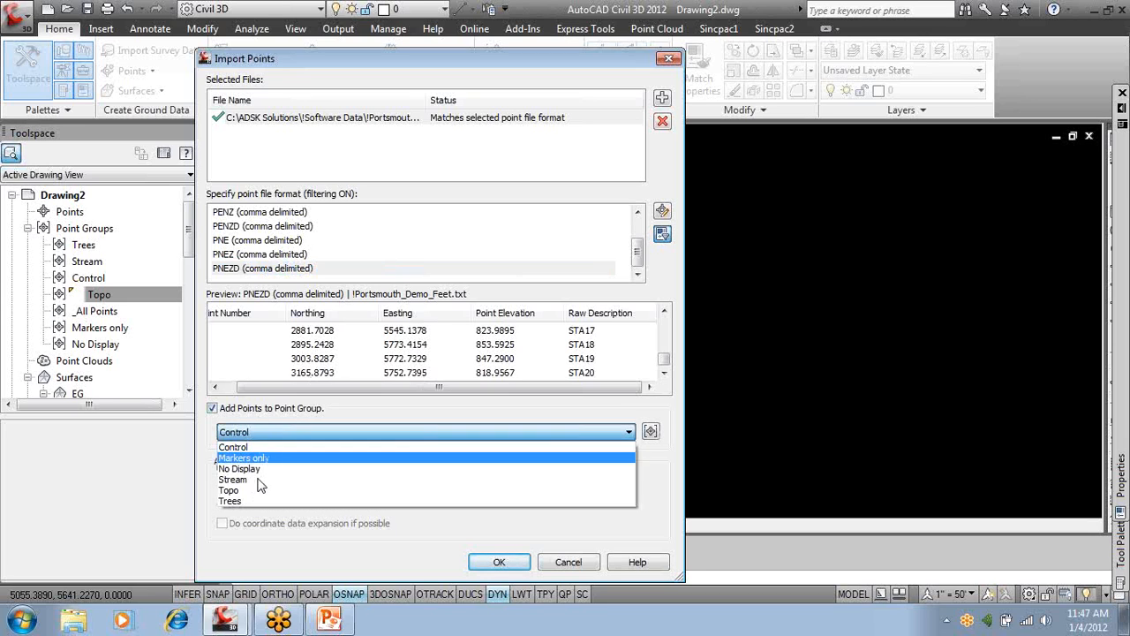
{"action": "left_click", "coordinate": [231, 489]}
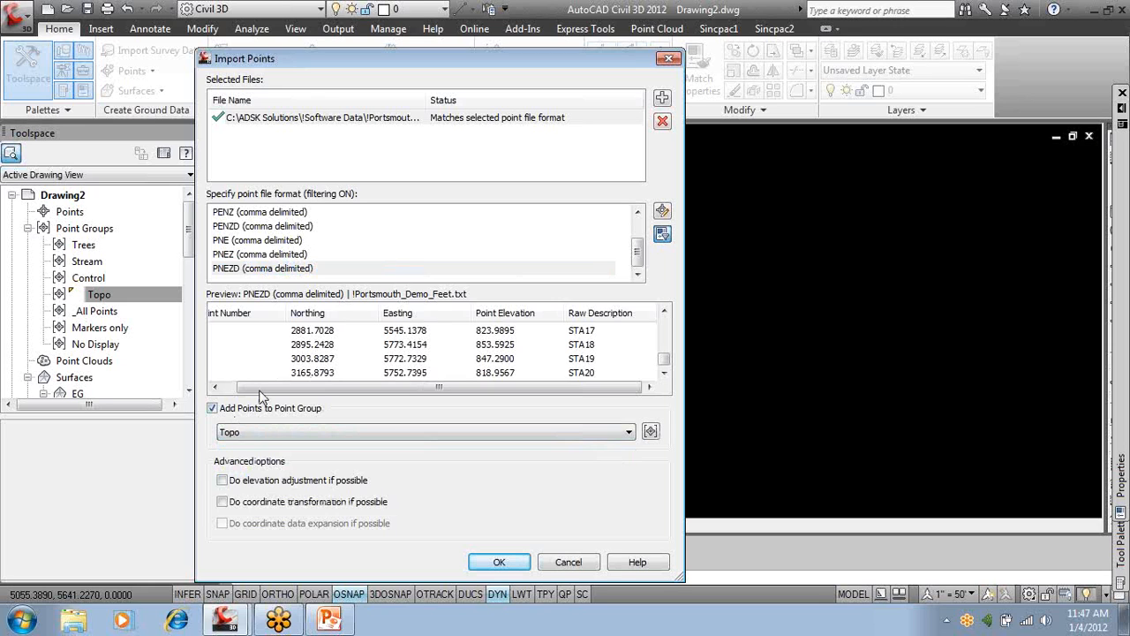
{"action": "left_click", "coordinate": [506, 562]}
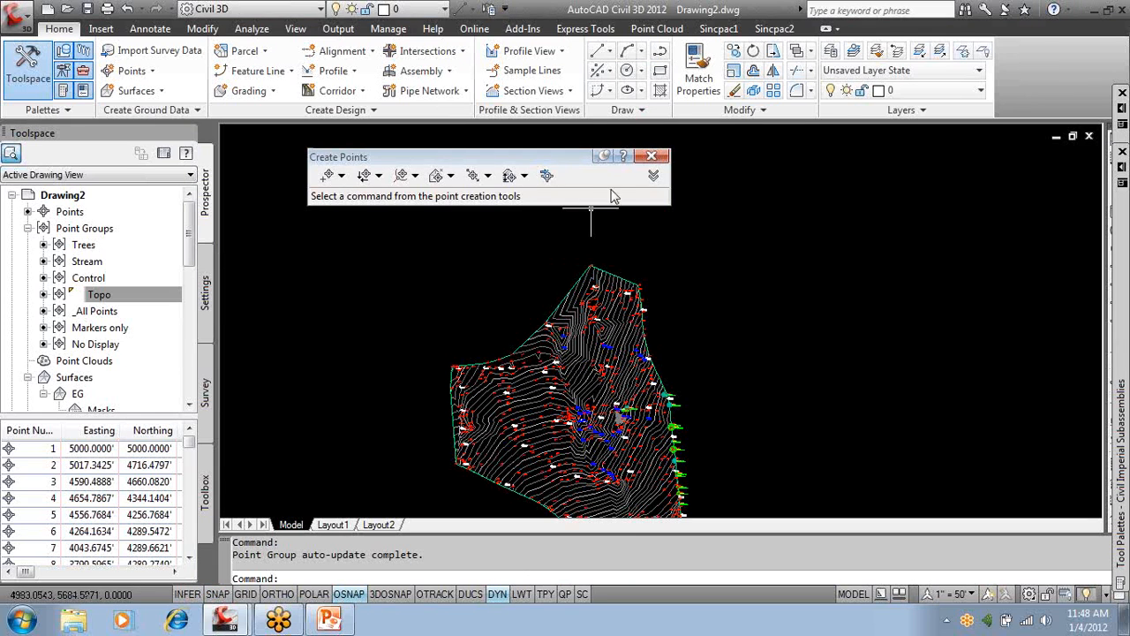
{"action": "left_click", "coordinate": [652, 156]}
Open the surface properties of the EG surface and keep the imported points and contours in view beside the dialog.
{"action": "middle_click_drag", "start_coordinate": [552, 374], "coordinate": [565, 276]}
{"action": "scroll", "coordinate": [565, 275], "scroll_direction": "up", "scroll_amount": 3}
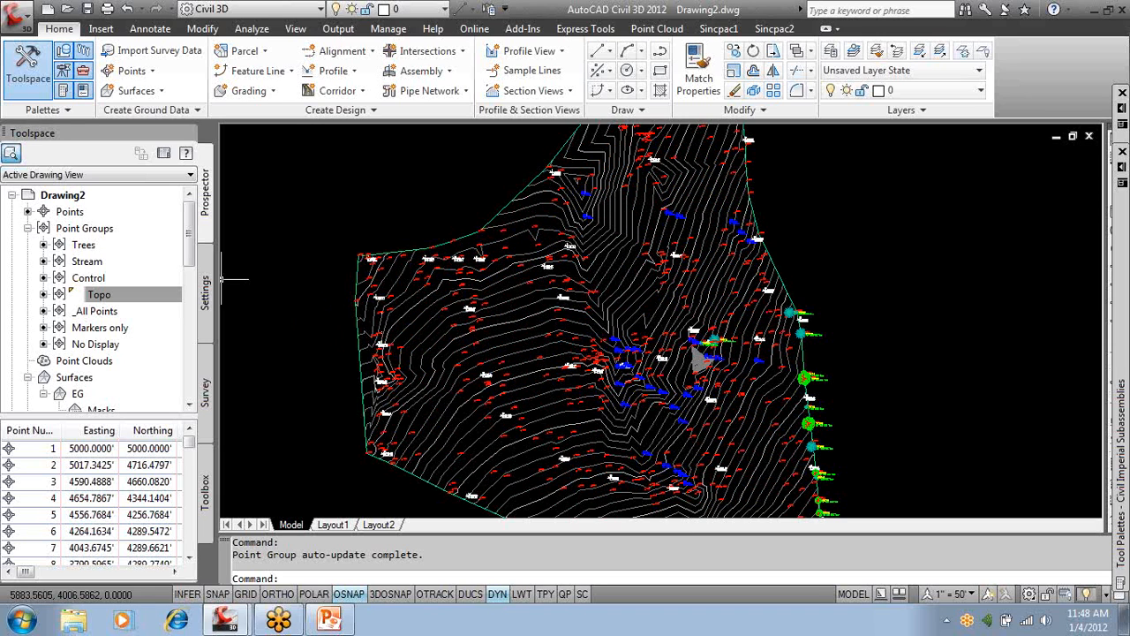
{"action": "left_click", "coordinate": [28, 228]}
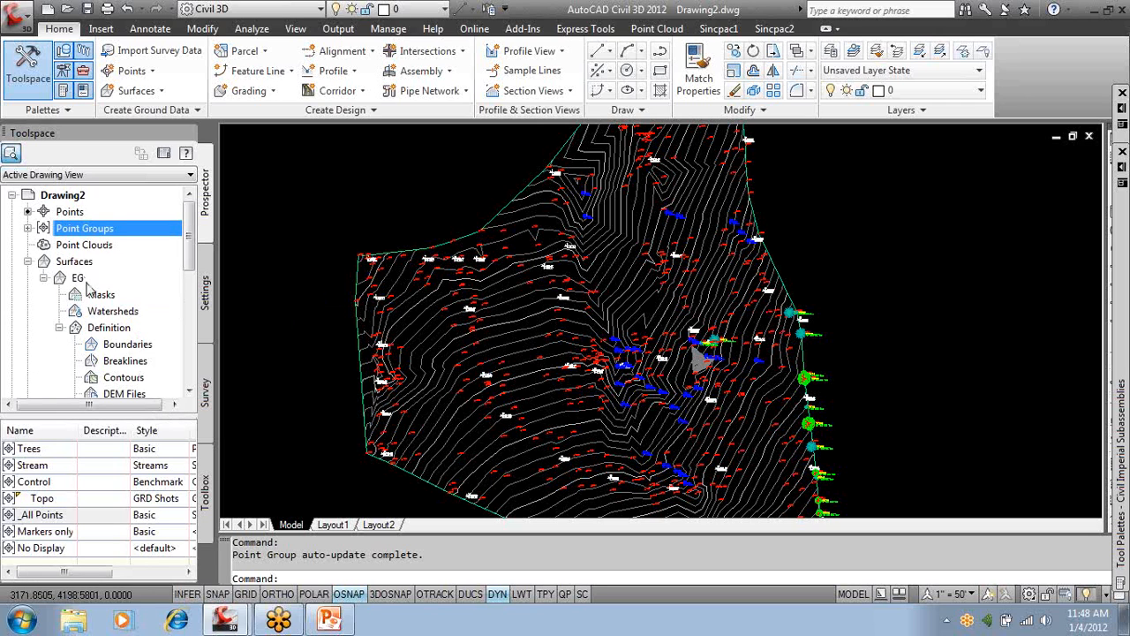
{"action": "mouse_move", "coordinate": [194, 255]}
{"action": "left_mouse_down"}
{"action": "mouse_move", "coordinate": [192, 288]}
{"action": "mouse_move", "coordinate": [188, 270]}
{"action": "left_mouse_up"}
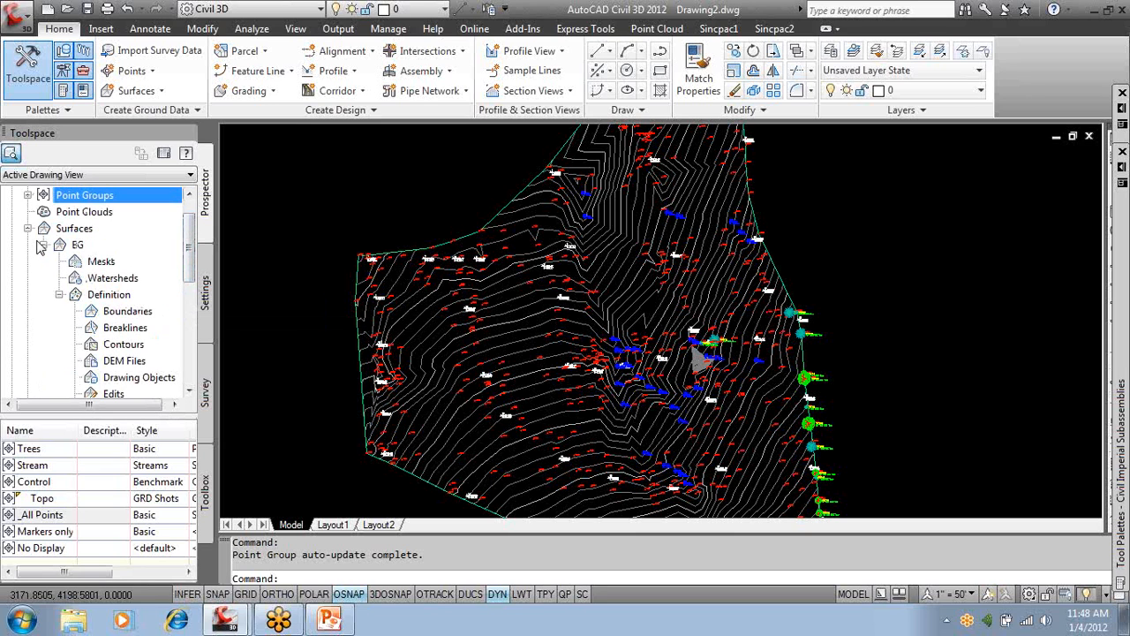
{"action": "right_click", "coordinate": [76, 245]}
{"action": "left_click", "coordinate": [146, 255]}
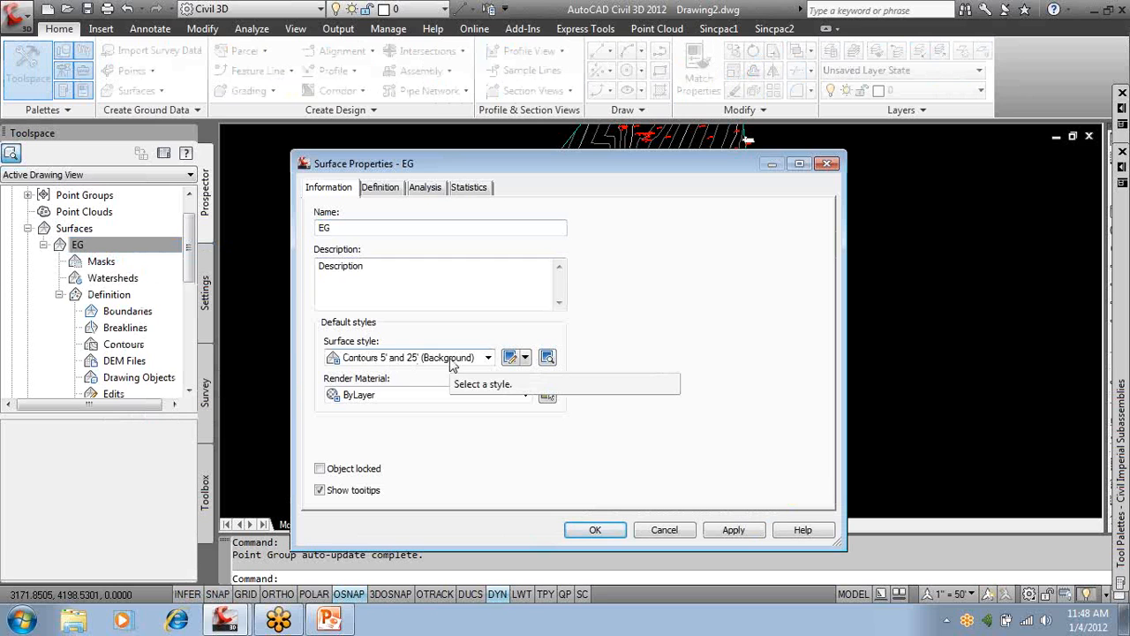
{"action": "left_click_drag", "start_coordinate": [683, 160], "coordinate": [357, 112]}
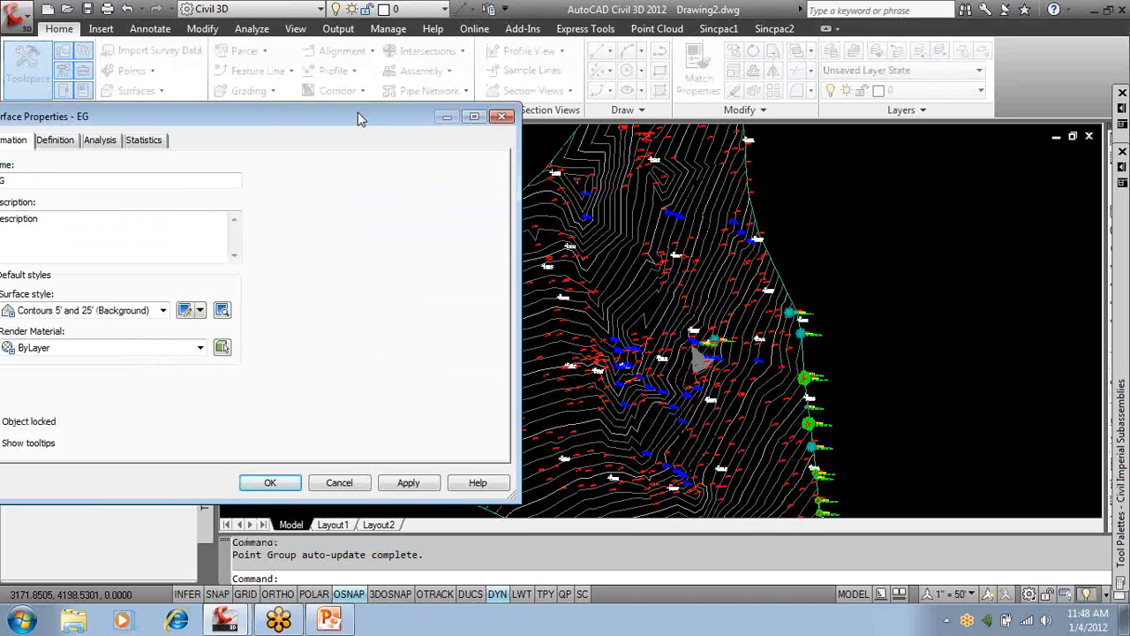
Apply the 3D lines surface style to the EG surface, followed by the Border Only style.
{"action": "left_click", "coordinate": [163, 311]}
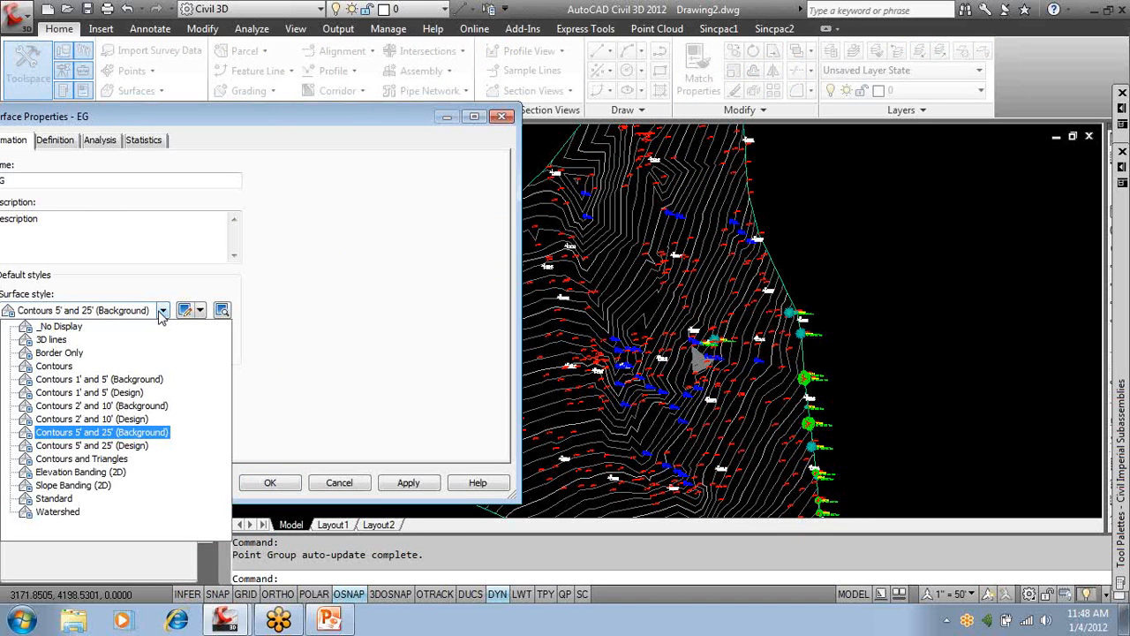
{"action": "left_click", "coordinate": [52, 339]}
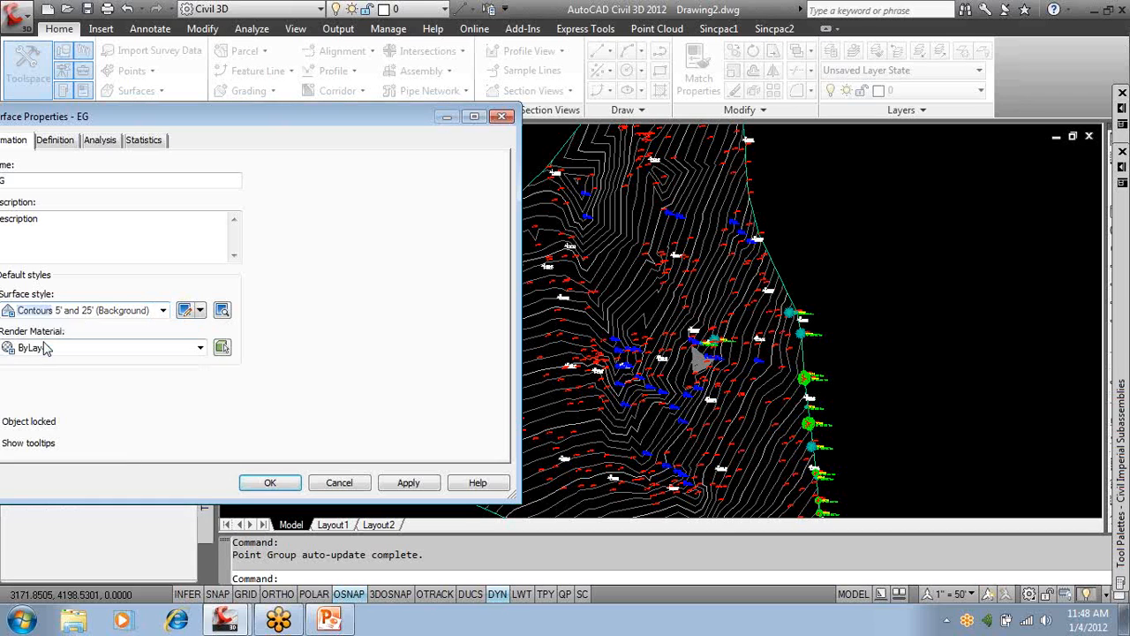
{"action": "left_click", "coordinate": [409, 483]}
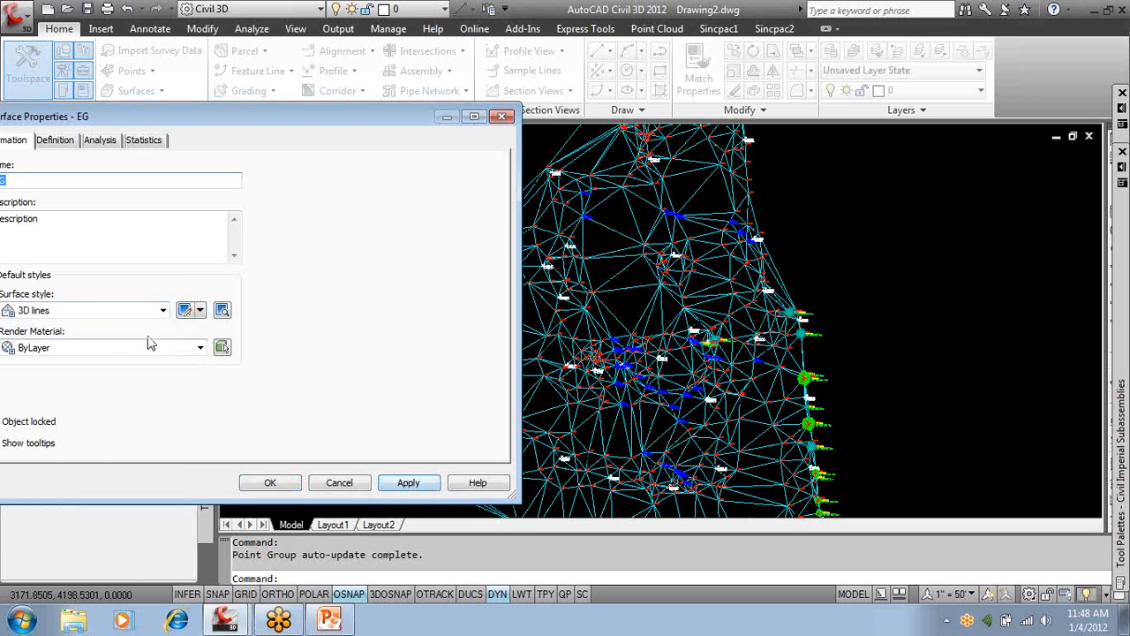
{"action": "left_click", "coordinate": [161, 313]}
{"action": "left_click", "coordinate": [59, 352]}
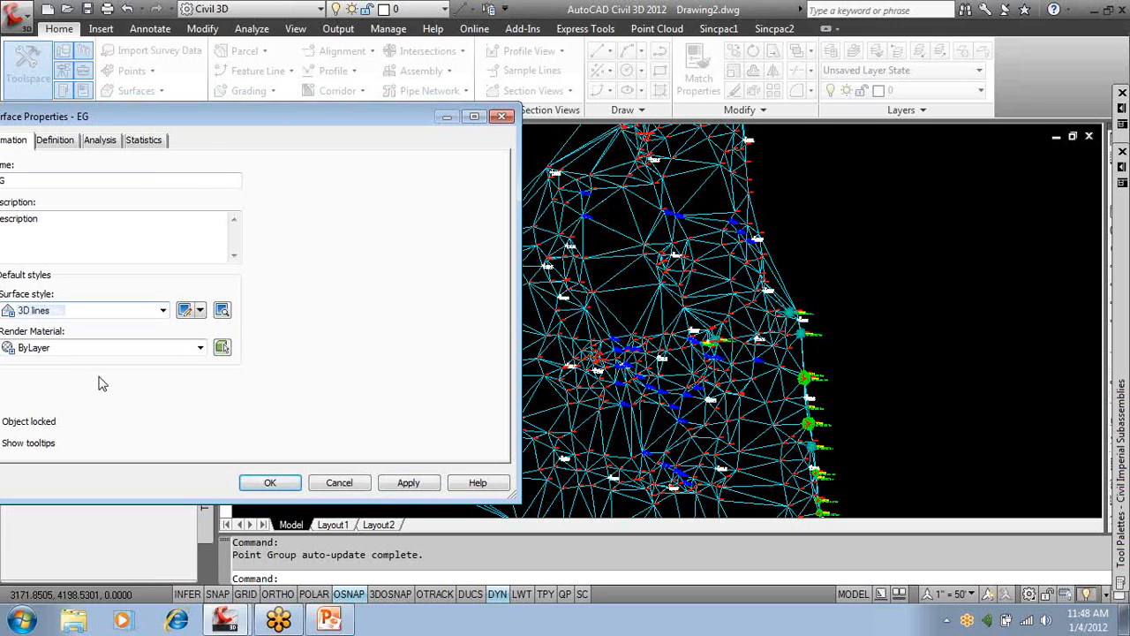
{"action": "left_click", "coordinate": [406, 483]}
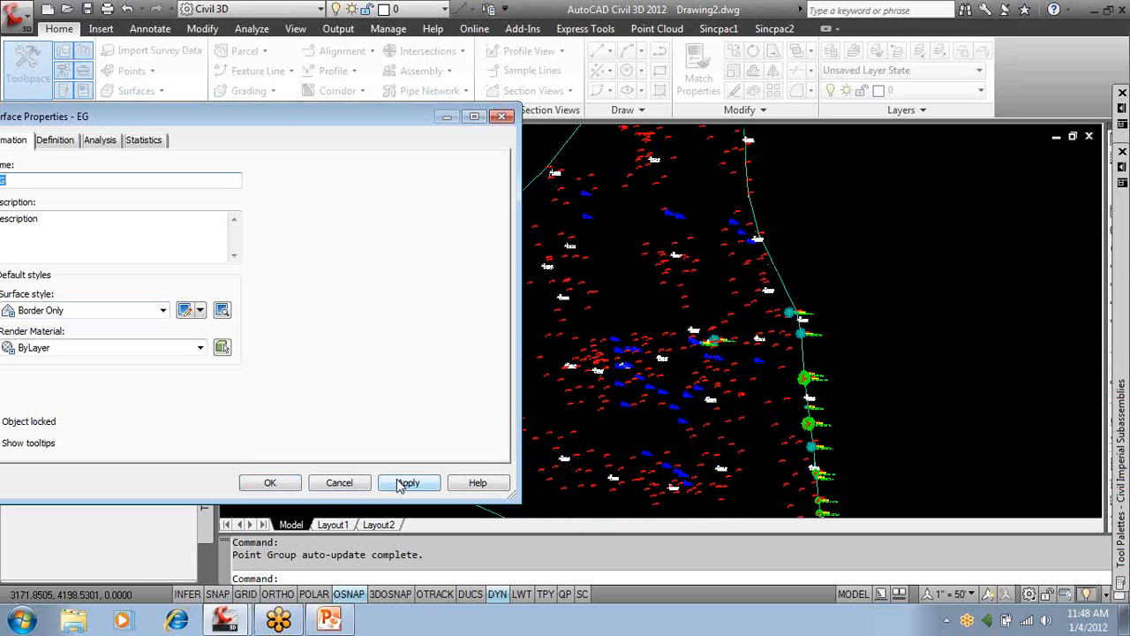
Apply the Elevation Banding (2D) style to the EG surface, followed by Contours 5' and 25' (Design).
{"action": "left_click", "coordinate": [101, 311]}
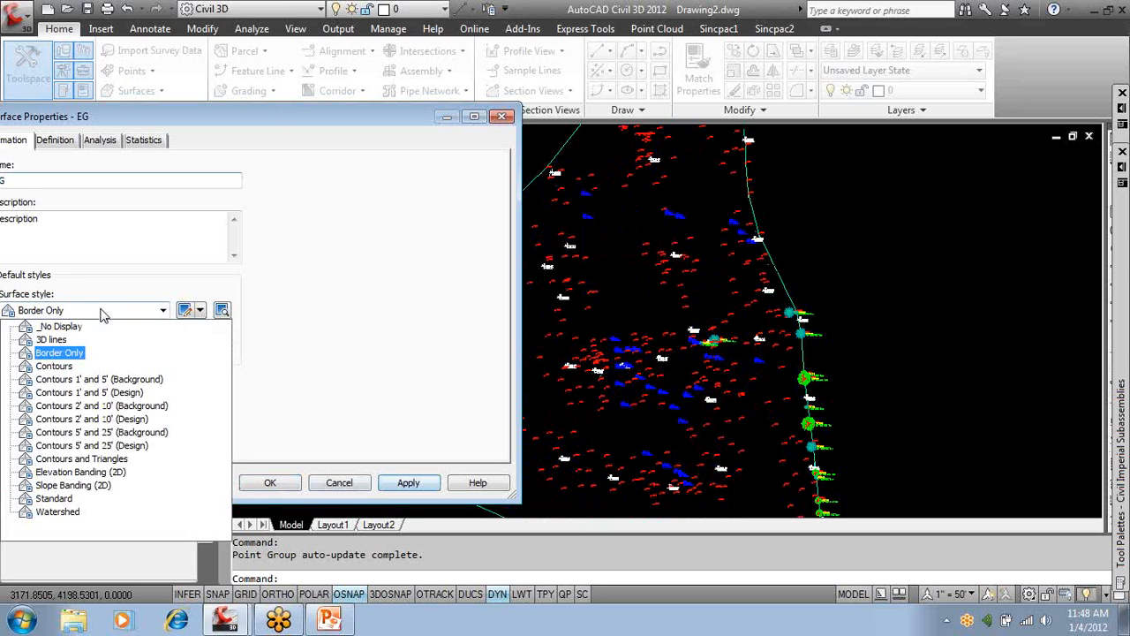
{"action": "left_click", "coordinate": [101, 472]}
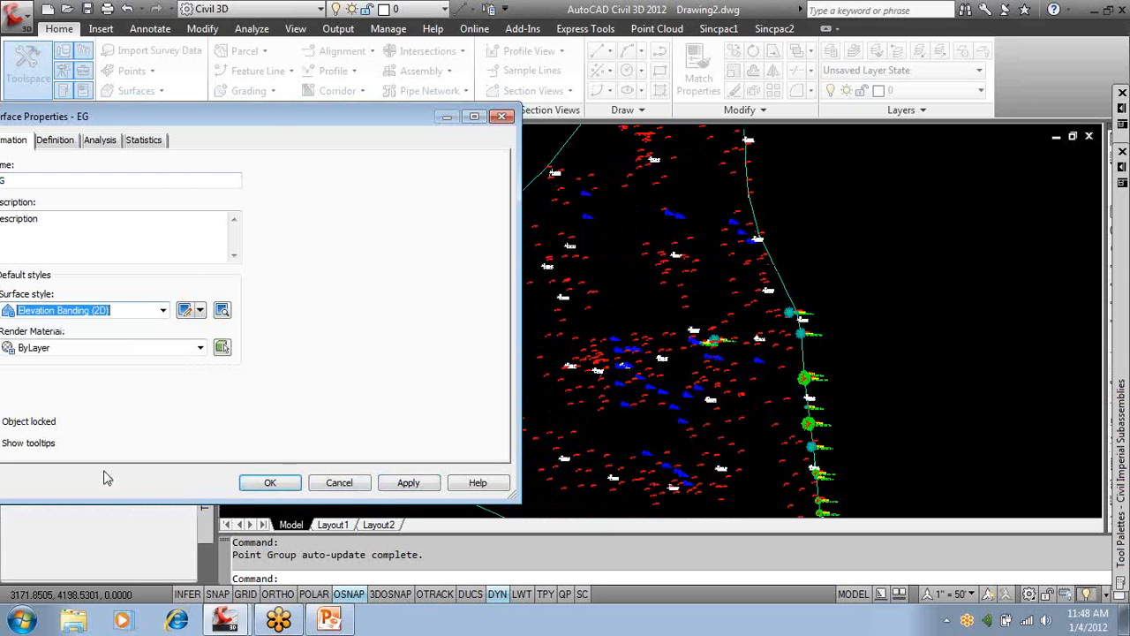
{"action": "left_click", "coordinate": [404, 485]}
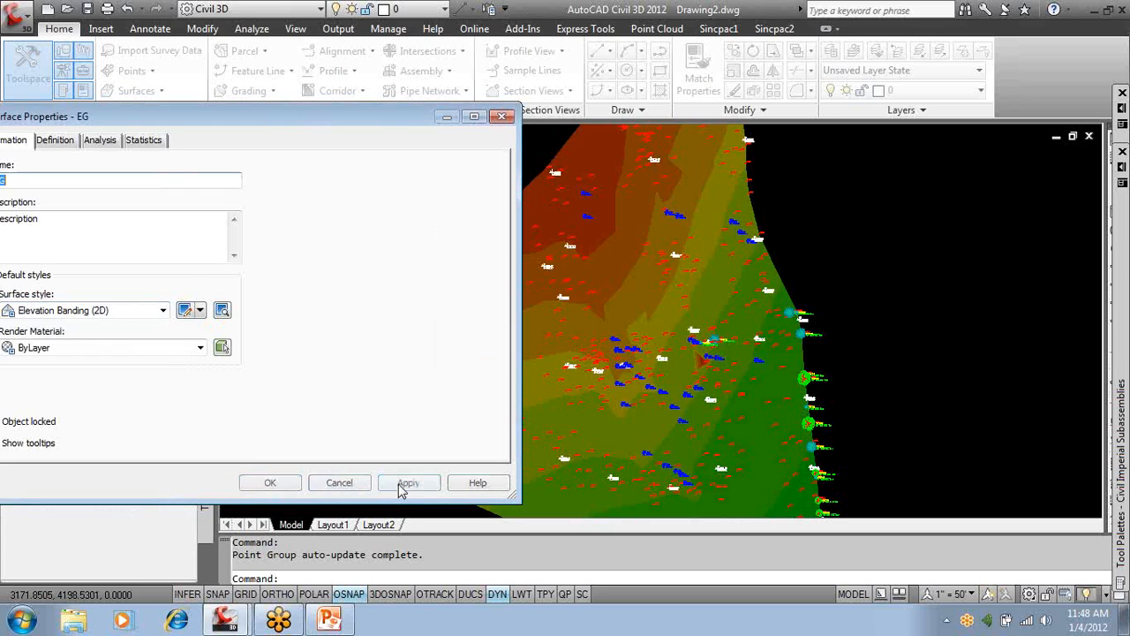
{"action": "left_click", "coordinate": [163, 310]}
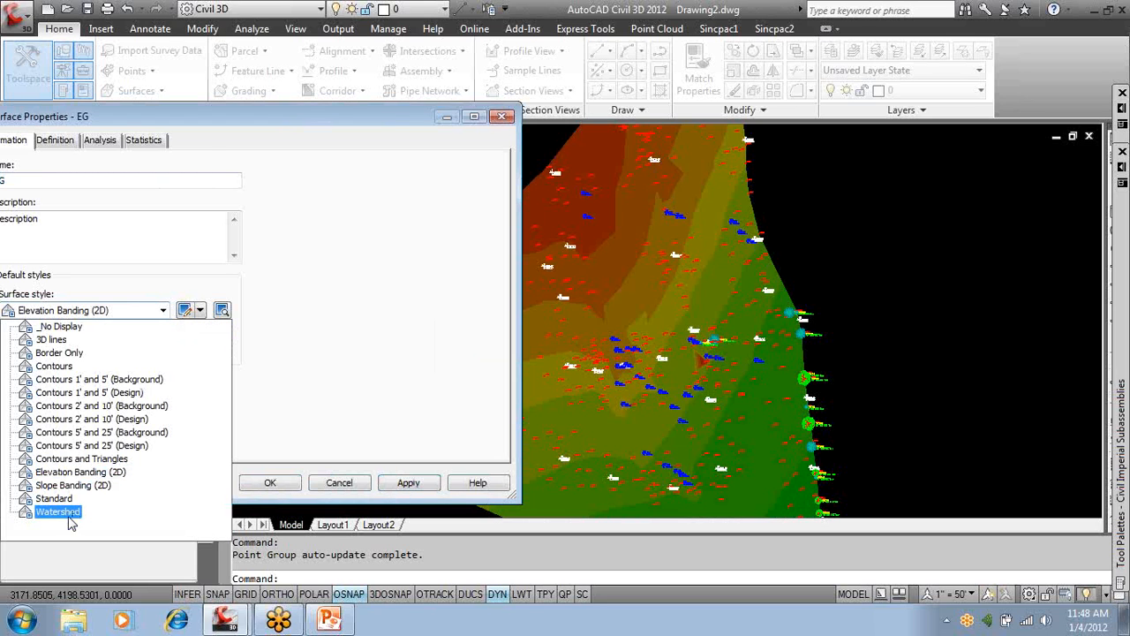
{"action": "left_click", "coordinate": [113, 449]}
{"action": "left_click", "coordinate": [402, 483]}
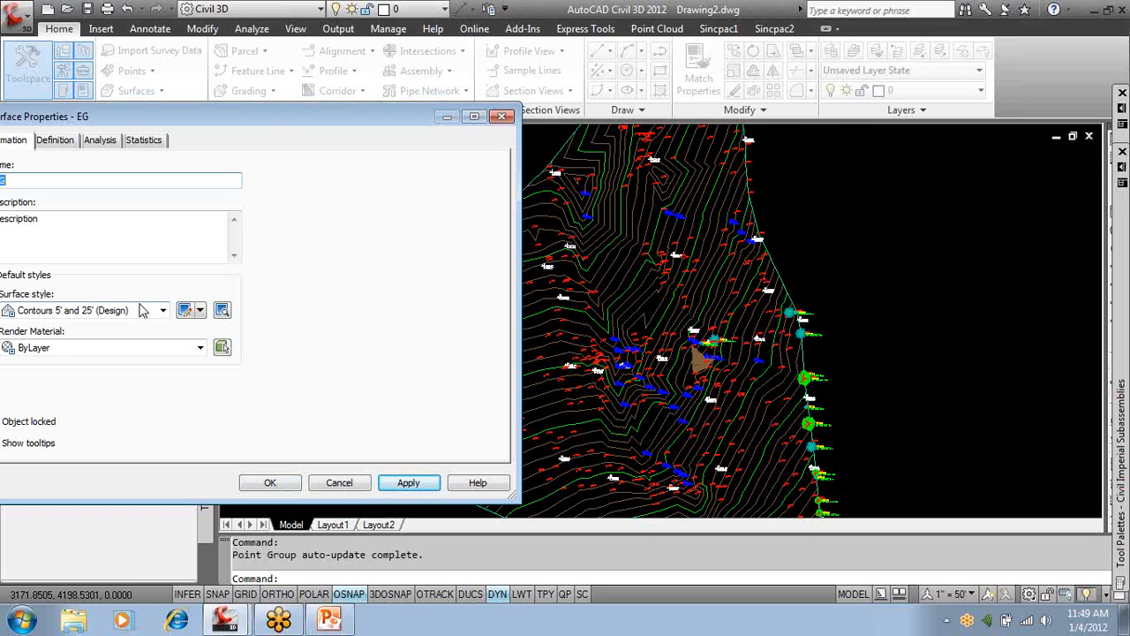
Set the EG surface's style to _No Display and accept the surface properties.
{"action": "left_click", "coordinate": [130, 313]}
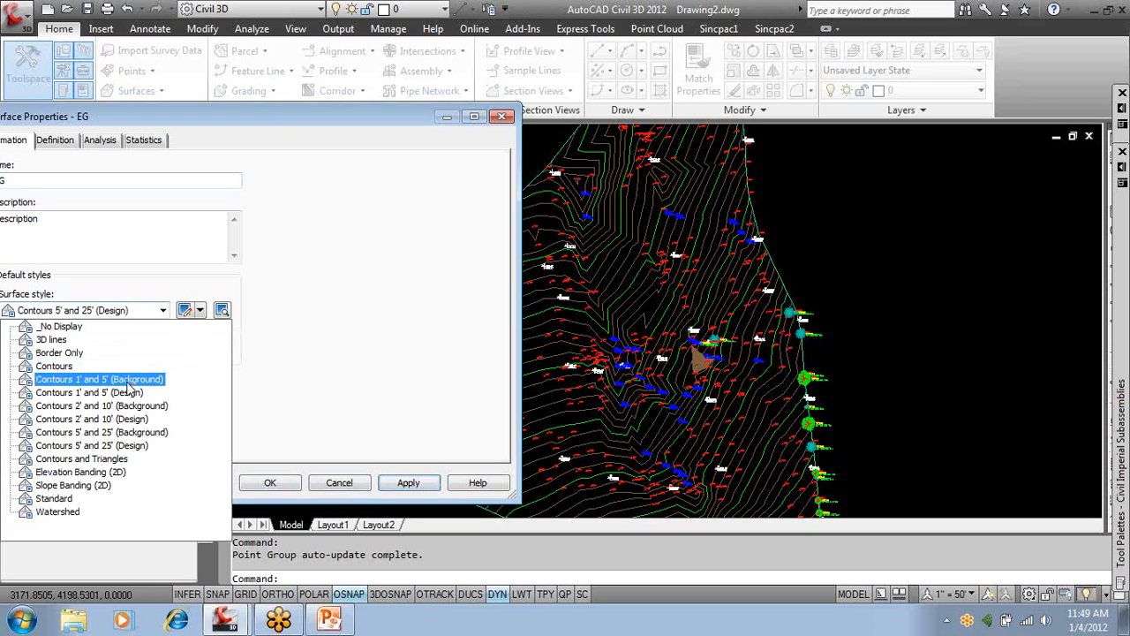
{"action": "left_click", "coordinate": [66, 328]}
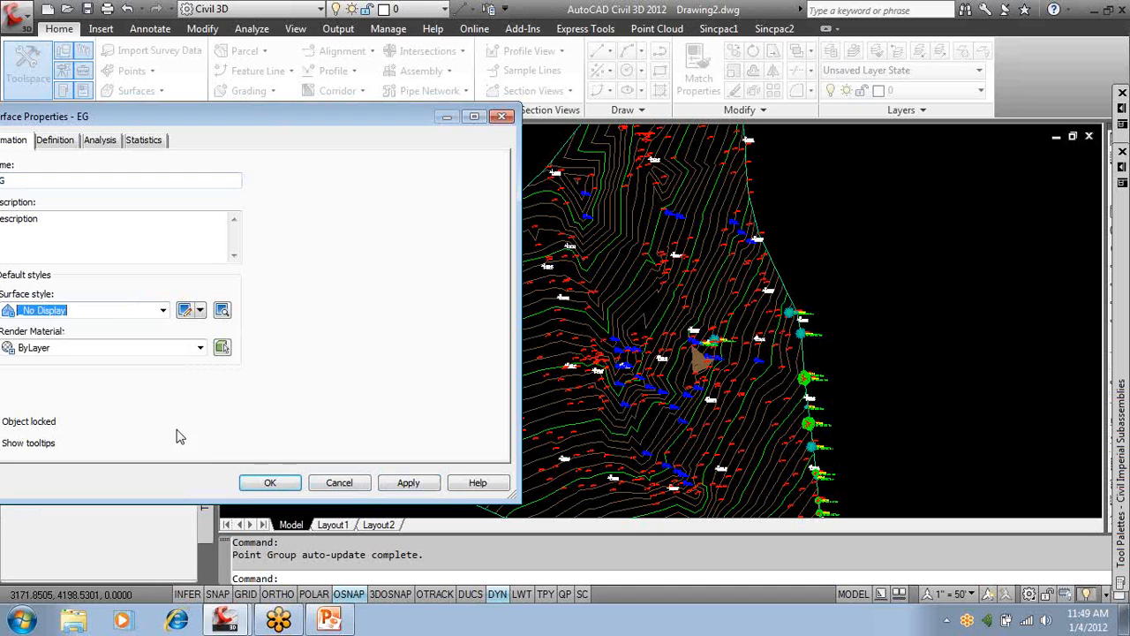
{"action": "left_click", "coordinate": [265, 483]}
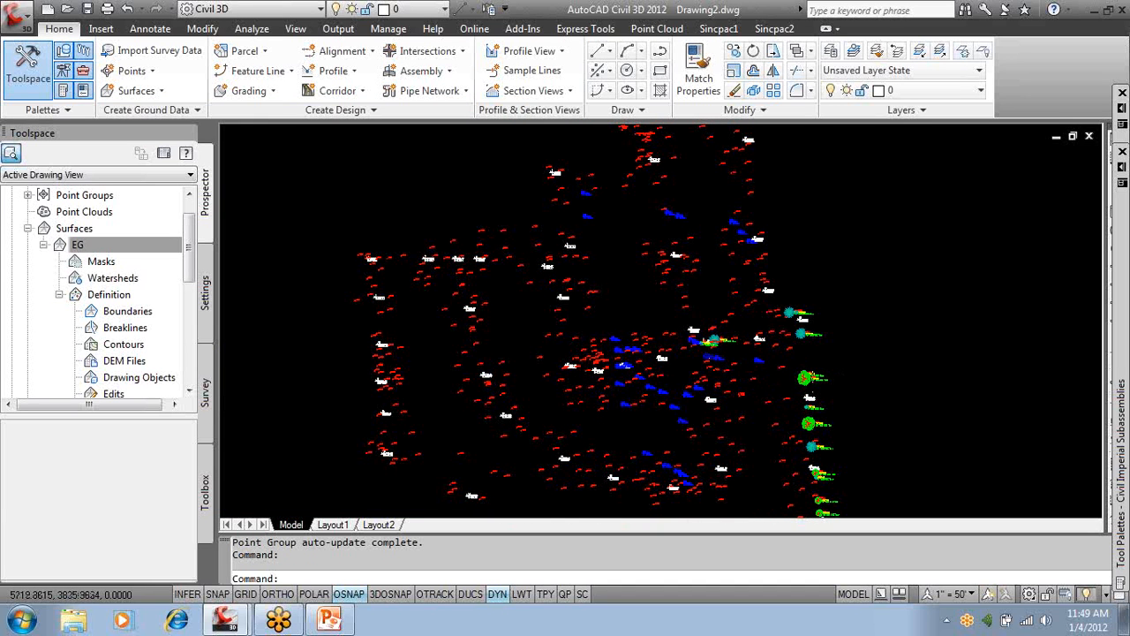
Examine the imported points' symbols and labels up close, including the trees, control points, stream centerline shots and ground elevations.
{"action": "scroll", "coordinate": [763, 366], "scroll_direction": "up", "scroll_amount": 3}
{"action": "scroll", "coordinate": [763, 366], "scroll_direction": "up", "scroll_amount": 5}
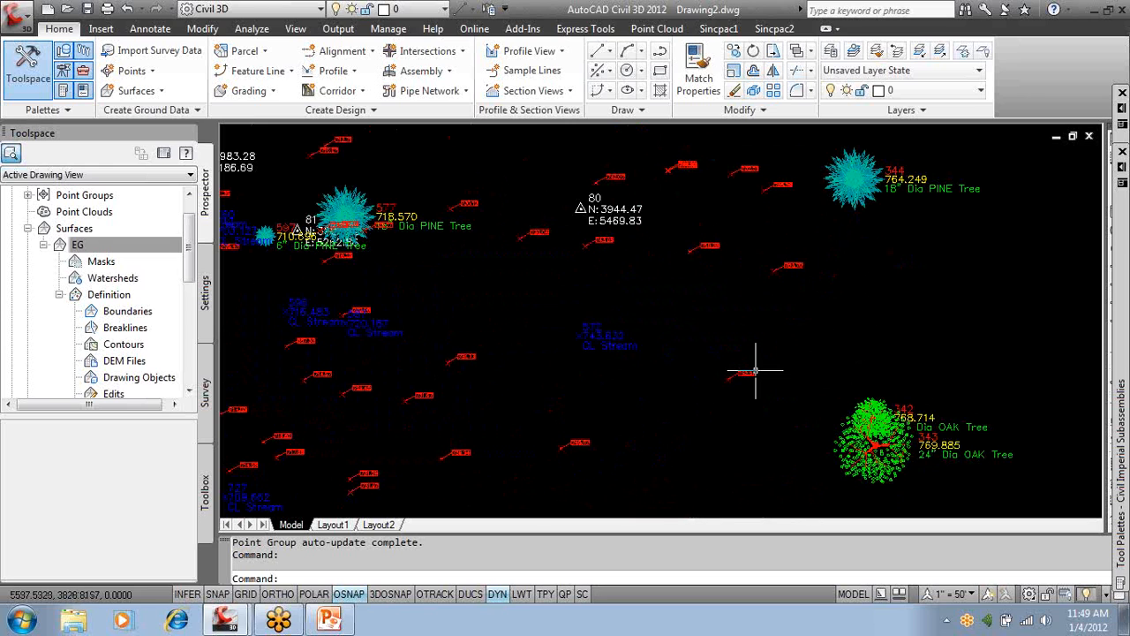
{"action": "mouse_move", "coordinate": [755, 370]}
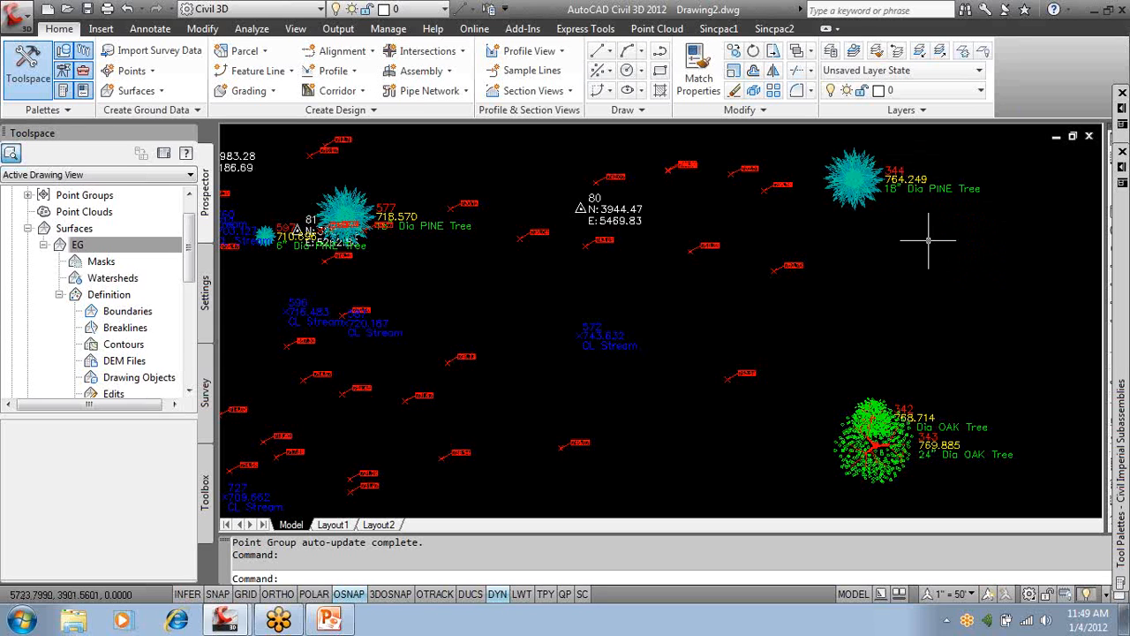
{"action": "scroll", "coordinate": [593, 344], "scroll_direction": "up", "scroll_amount": 5}
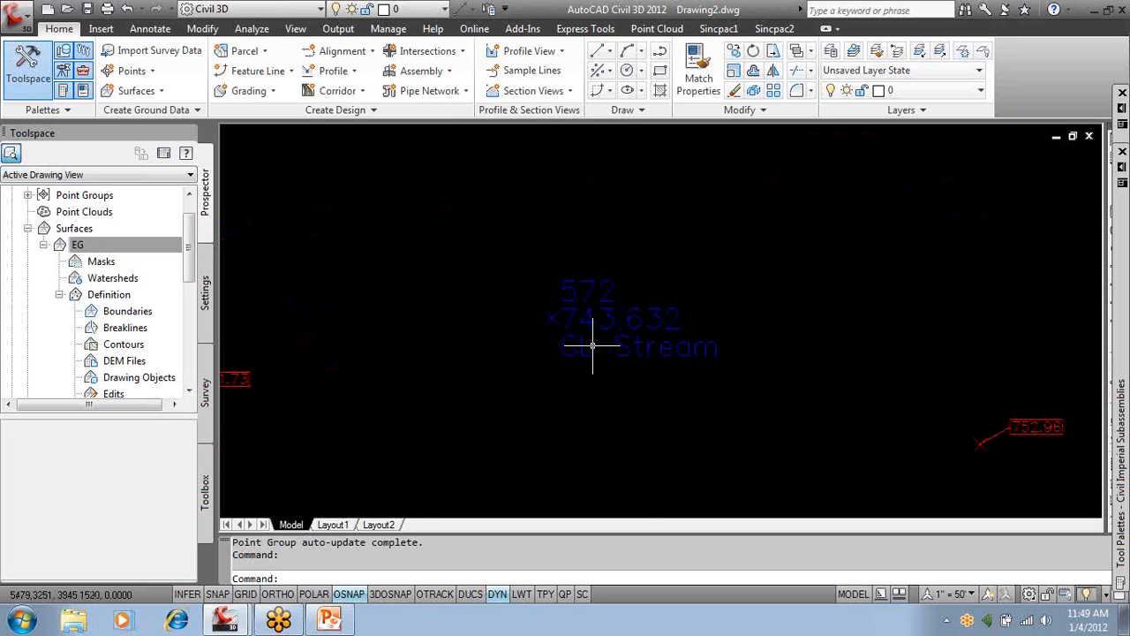
{"action": "scroll", "coordinate": [593, 344], "scroll_direction": "down", "scroll_amount": 5}
{"action": "mouse_move", "coordinate": [592, 344]}
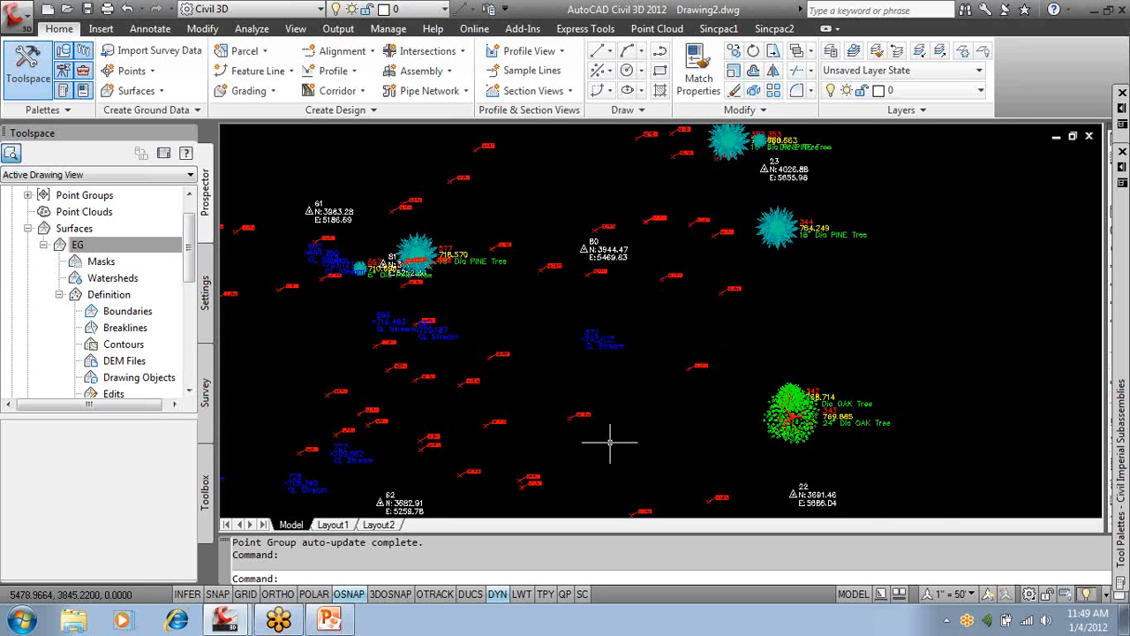
{"action": "scroll", "coordinate": [589, 426], "scroll_direction": "up", "scroll_amount": 8}
{"action": "mouse_move", "coordinate": [589, 427]}
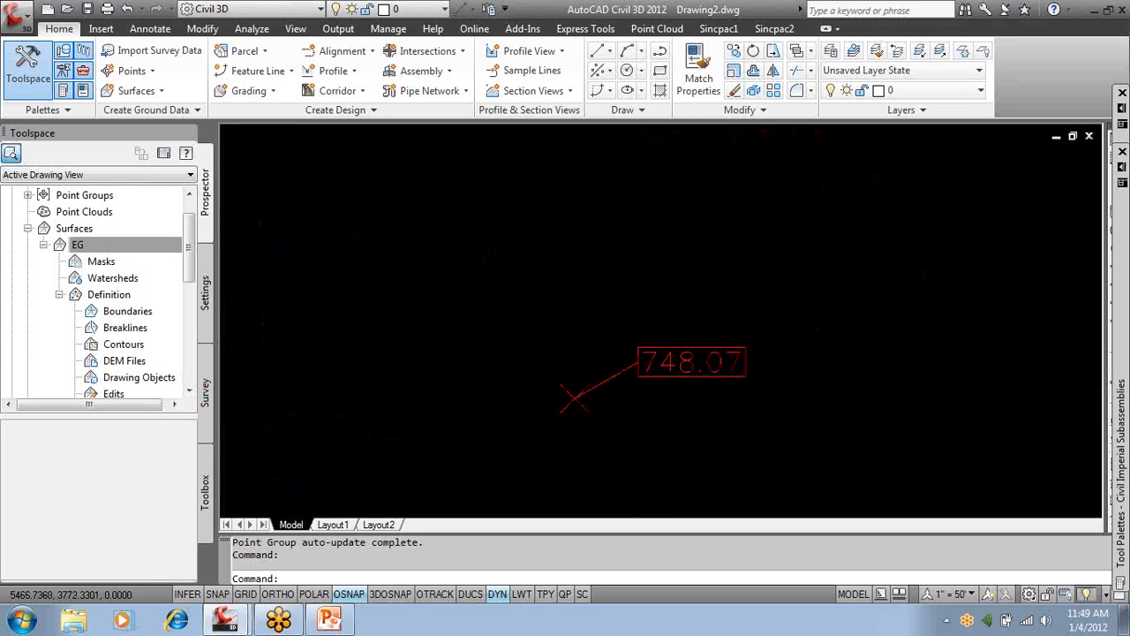
Try to move the 748.07 elevation label away from its point marker.
{"action": "left_click", "coordinate": [670, 377]}
{"action": "left_click", "coordinate": [574, 387]}
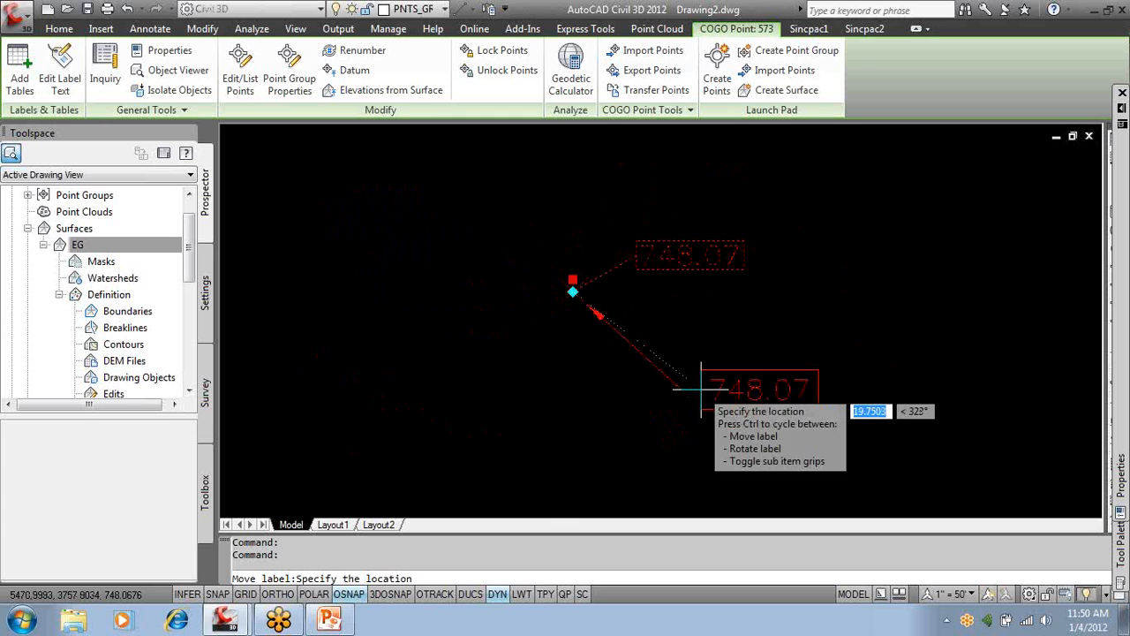
{"action": "key", "text": "Escape"}
{"action": "scroll", "coordinate": [662, 309], "scroll_direction": "down", "scroll_amount": 4}
{"action": "key", "text": "Escape"}
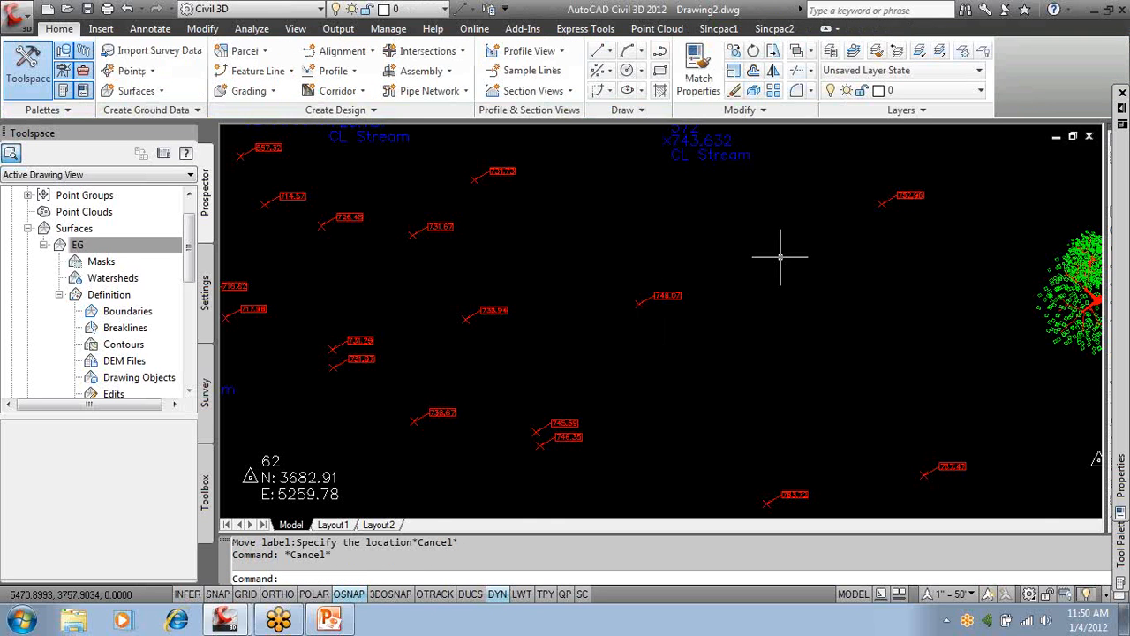
{"action": "scroll", "coordinate": [781, 257], "scroll_direction": "down", "scroll_amount": 5}
{"action": "middle_click_drag", "start_coordinate": [662, 323], "coordinate": [712, 380]}
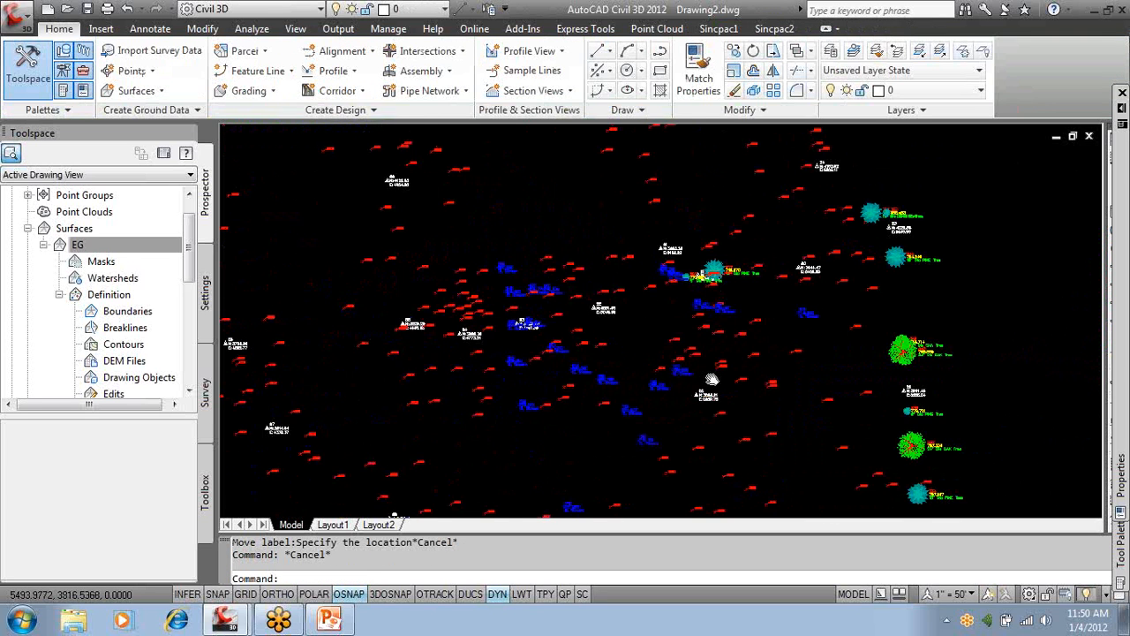
Examine the imported points across the site, including the control points, stream shots and the pine and oak trees along the eastern edge.
{"action": "scroll", "coordinate": [663, 254], "scroll_direction": "up", "scroll_amount": 5}
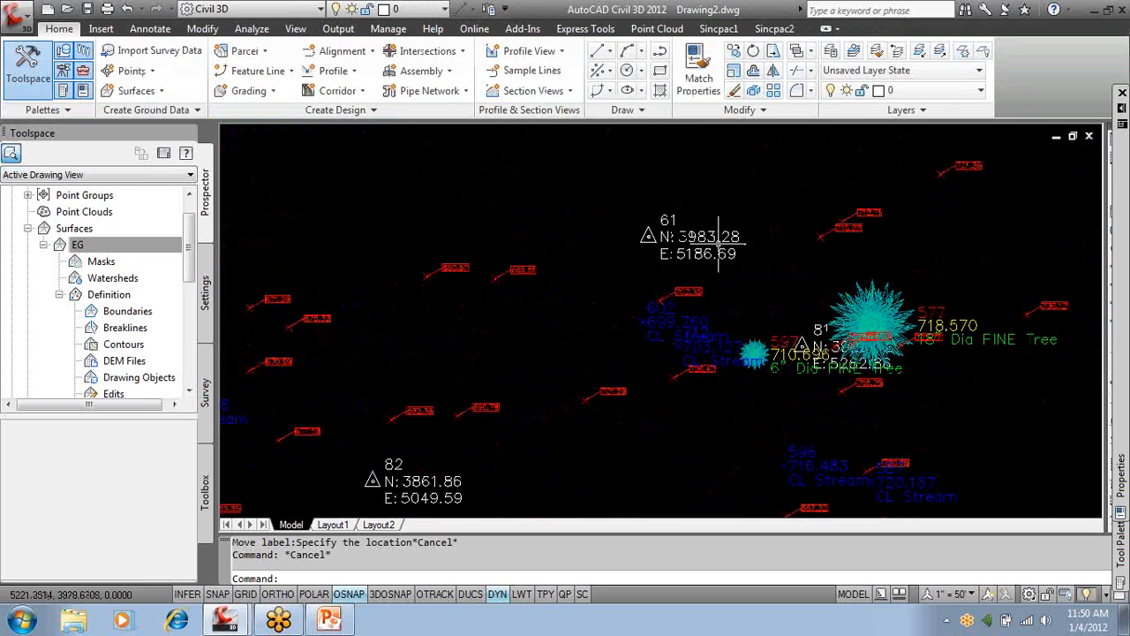
{"action": "scroll", "coordinate": [719, 265], "scroll_direction": "down", "scroll_amount": 4}
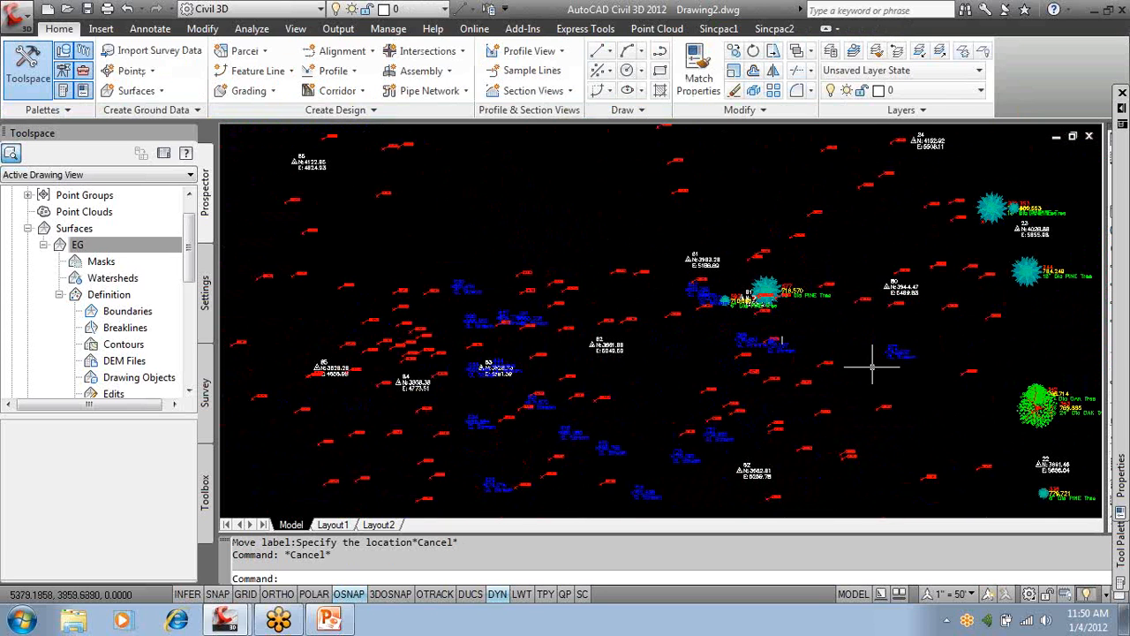
{"action": "middle_click_drag", "start_coordinate": [943, 369], "coordinate": [550, 361]}
{"action": "scroll", "coordinate": [600, 386], "scroll_direction": "up", "scroll_amount": 1}
{"action": "scroll", "coordinate": [599, 386], "scroll_direction": "up", "scroll_amount": 5}
{"action": "middle_click_drag", "start_coordinate": [651, 416], "coordinate": [671, 254]}
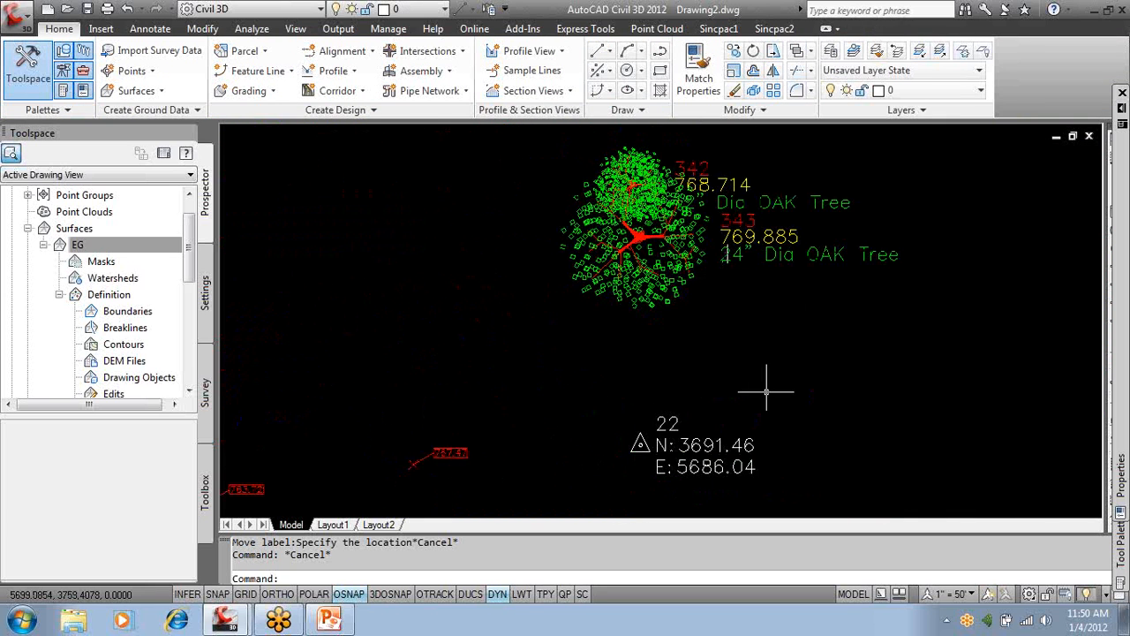
{"action": "scroll", "coordinate": [773, 410], "scroll_direction": "down", "scroll_amount": 3}
{"action": "scroll", "coordinate": [737, 331], "scroll_direction": "up", "scroll_amount": 3}
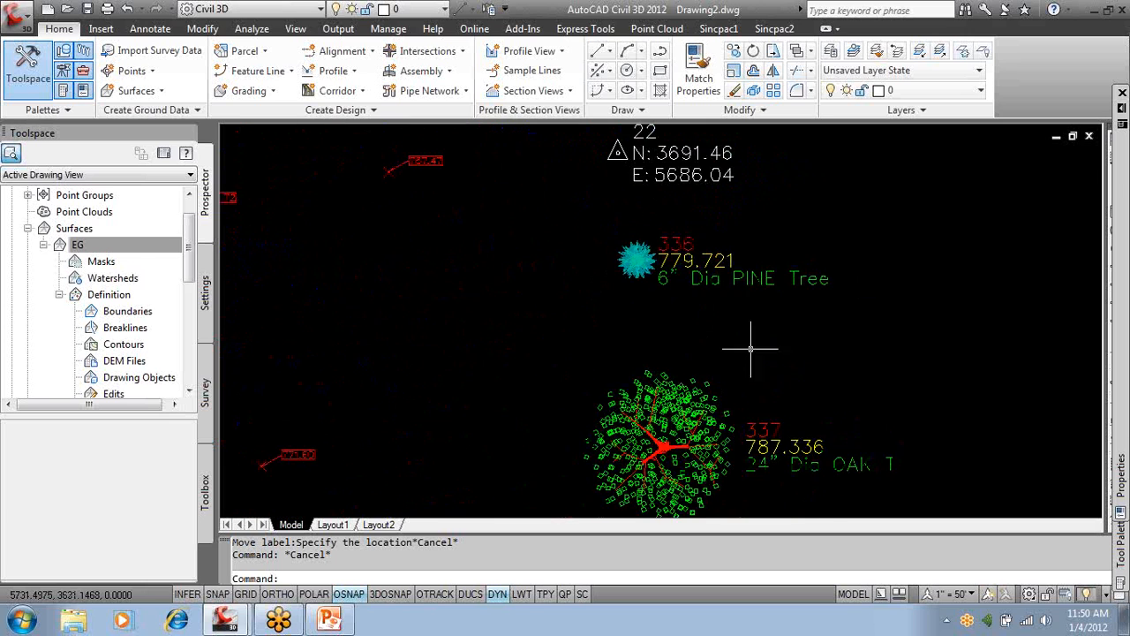
{"action": "middle_click_drag", "start_coordinate": [751, 348], "coordinate": [711, 303]}
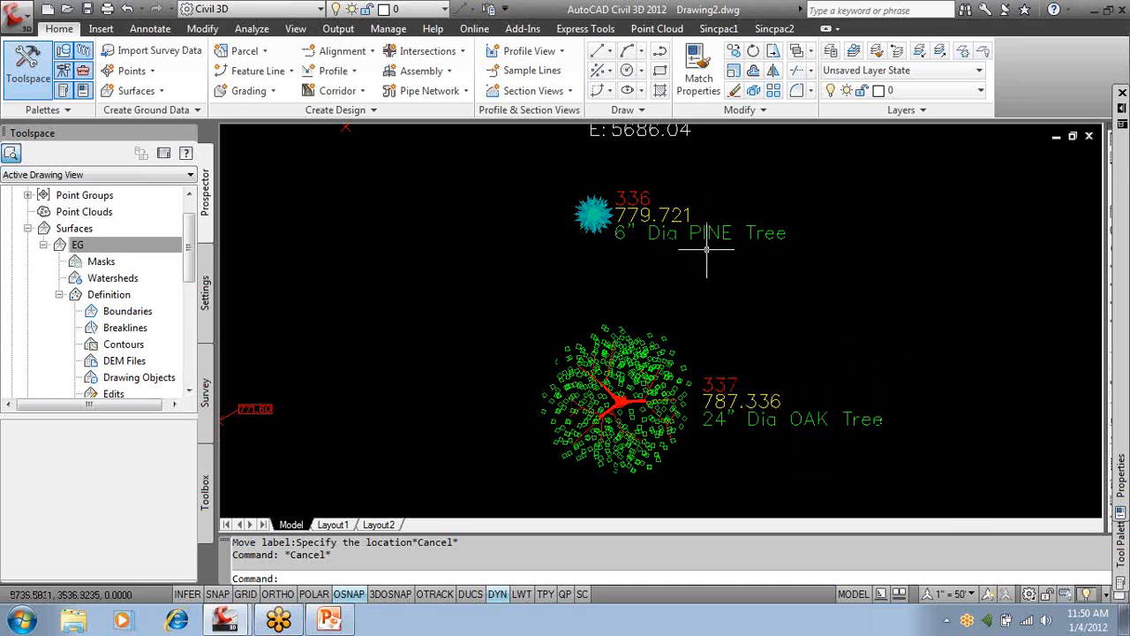
{"action": "scroll", "coordinate": [710, 254], "scroll_direction": "down", "scroll_amount": 2}
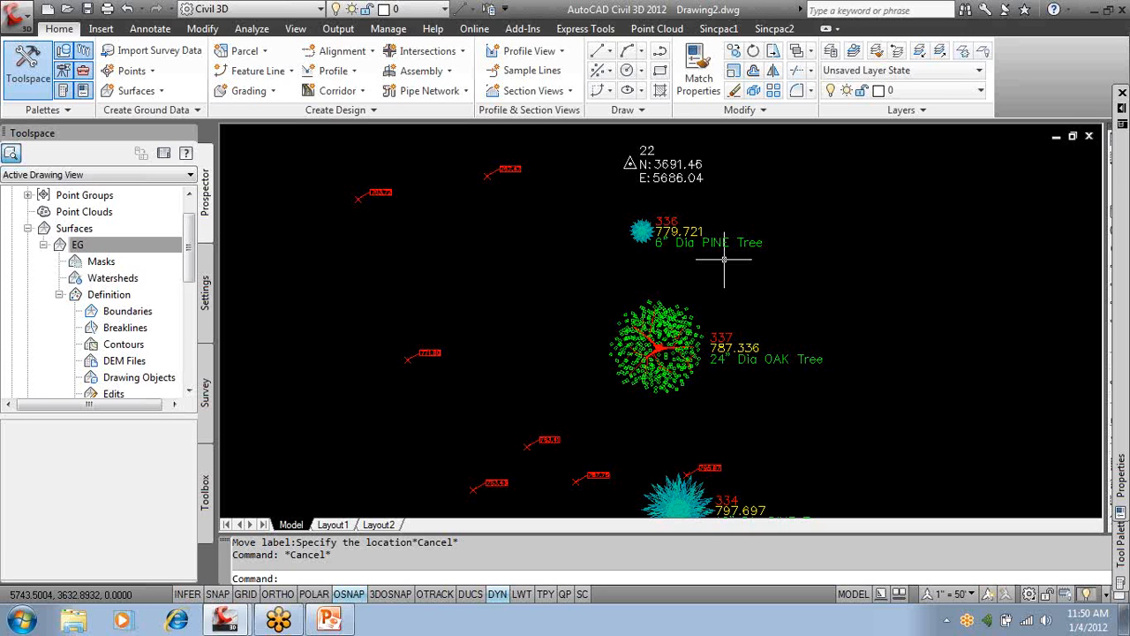
{"action": "scroll", "coordinate": [724, 258], "scroll_direction": "down", "scroll_amount": 4}
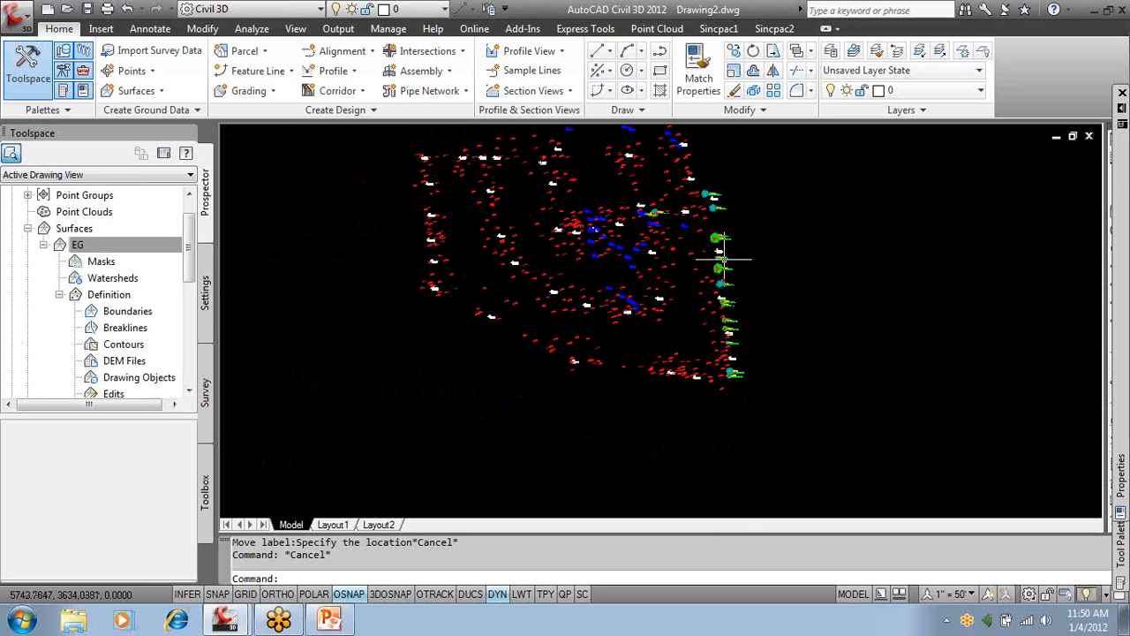
{"action": "scroll", "coordinate": [667, 371], "scroll_direction": "up", "scroll_amount": 2}
{"action": "mouse_move", "coordinate": [667, 371]}
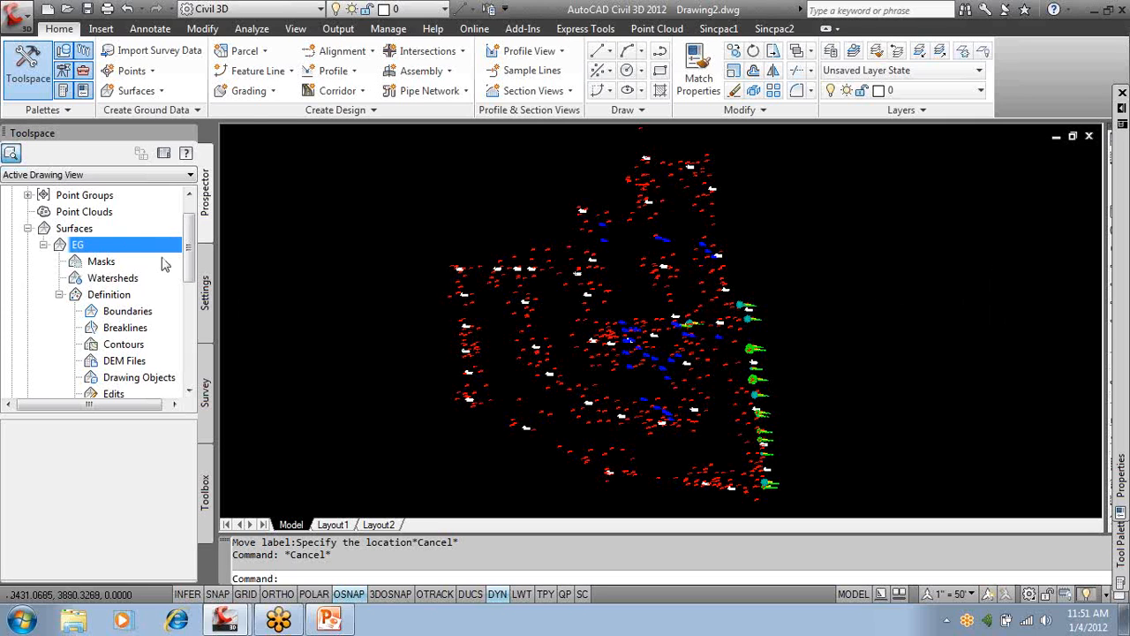
Change the EG surface's style from the surfaces list to Contours 5' and 25' (Background).
{"action": "left_click", "coordinate": [84, 230]}
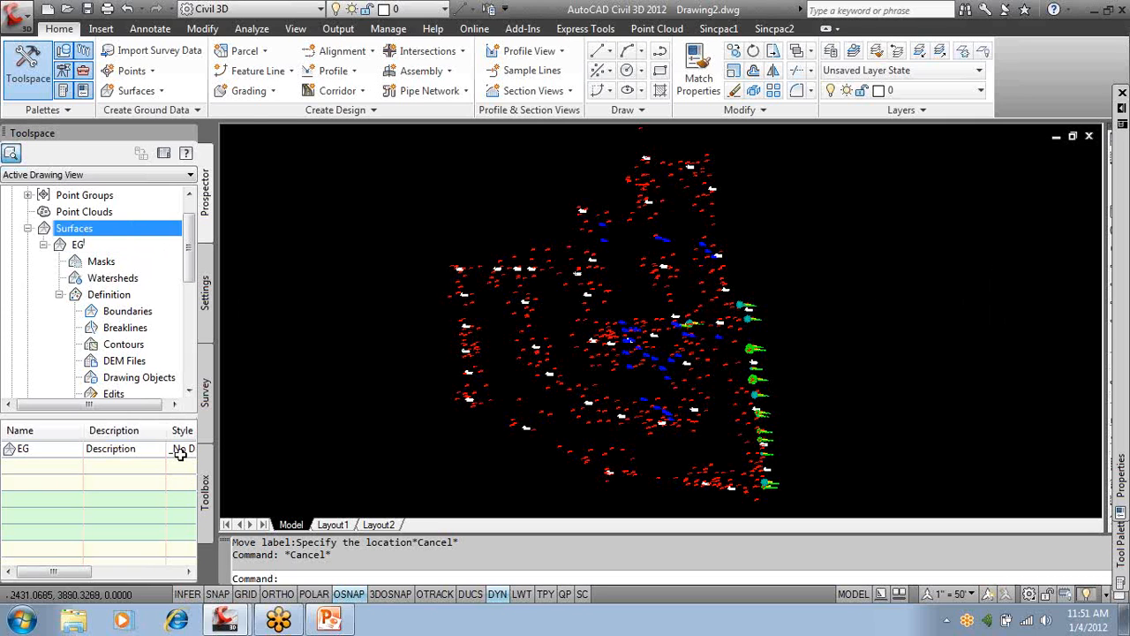
{"action": "left_click_drag", "start_coordinate": [167, 435], "coordinate": [92, 434]}
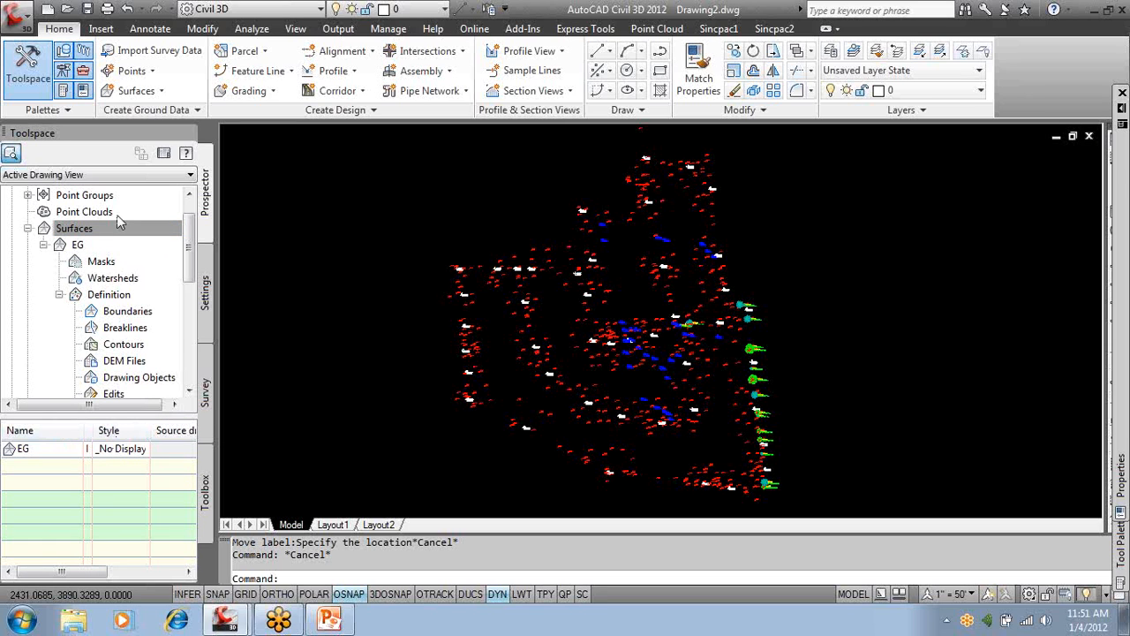
{"action": "left_click", "coordinate": [130, 450]}
{"action": "left_click", "coordinate": [131, 449]}
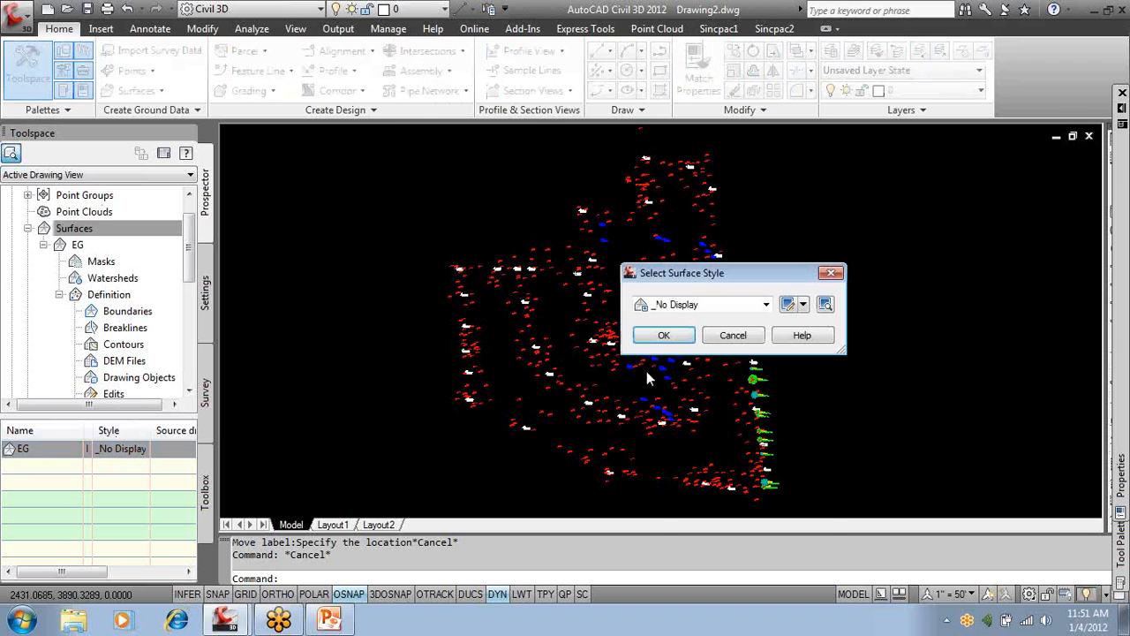
{"action": "left_click", "coordinate": [691, 305]}
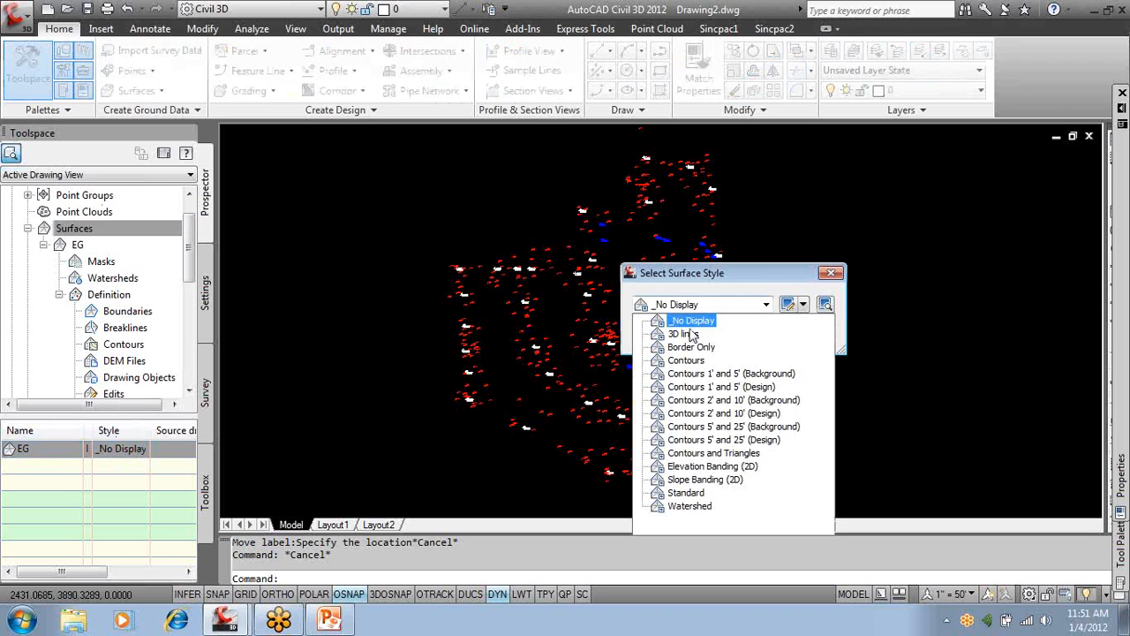
{"action": "left_click", "coordinate": [746, 427]}
{"action": "left_click", "coordinate": [664, 336]}
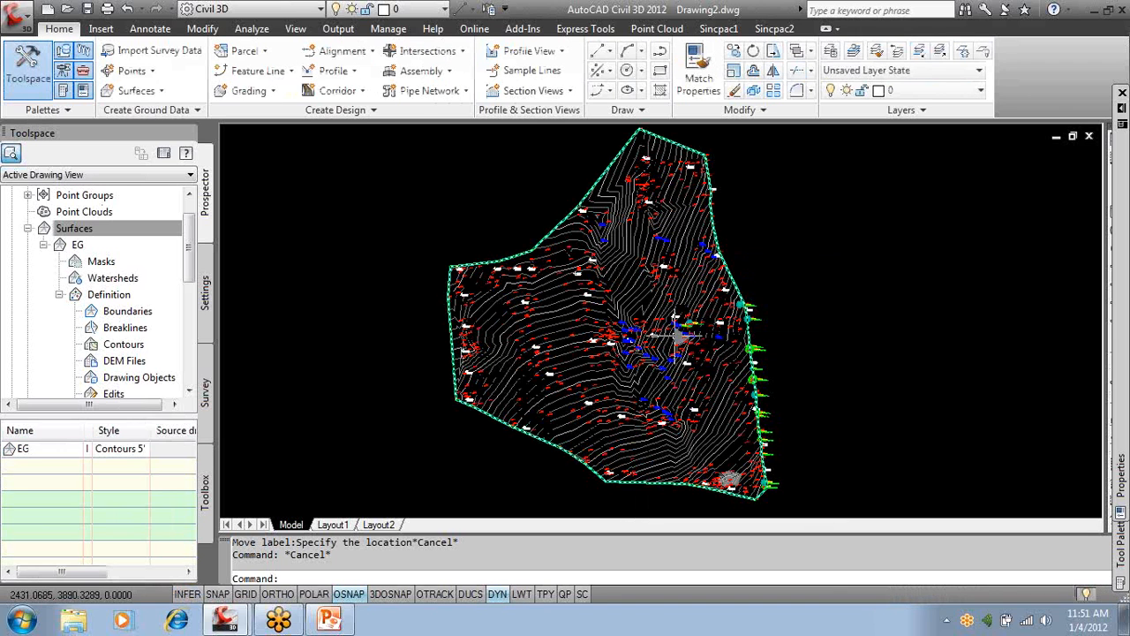
Examine the EG contours against the tree and ground points along the eastern boundary, checking that the surface selects as one object.
{"action": "mouse_move", "coordinate": [634, 291]}
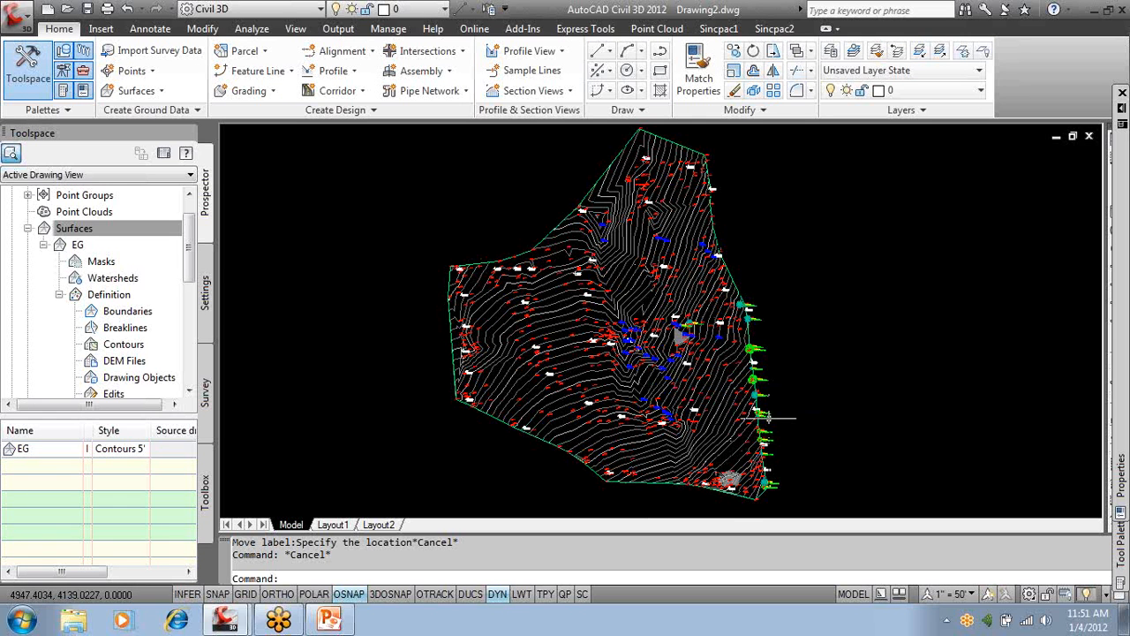
{"action": "scroll", "coordinate": [634, 291], "scroll_direction": "up", "scroll_amount": 5}
{"action": "scroll", "coordinate": [746, 313], "scroll_direction": "up", "scroll_amount": 1}
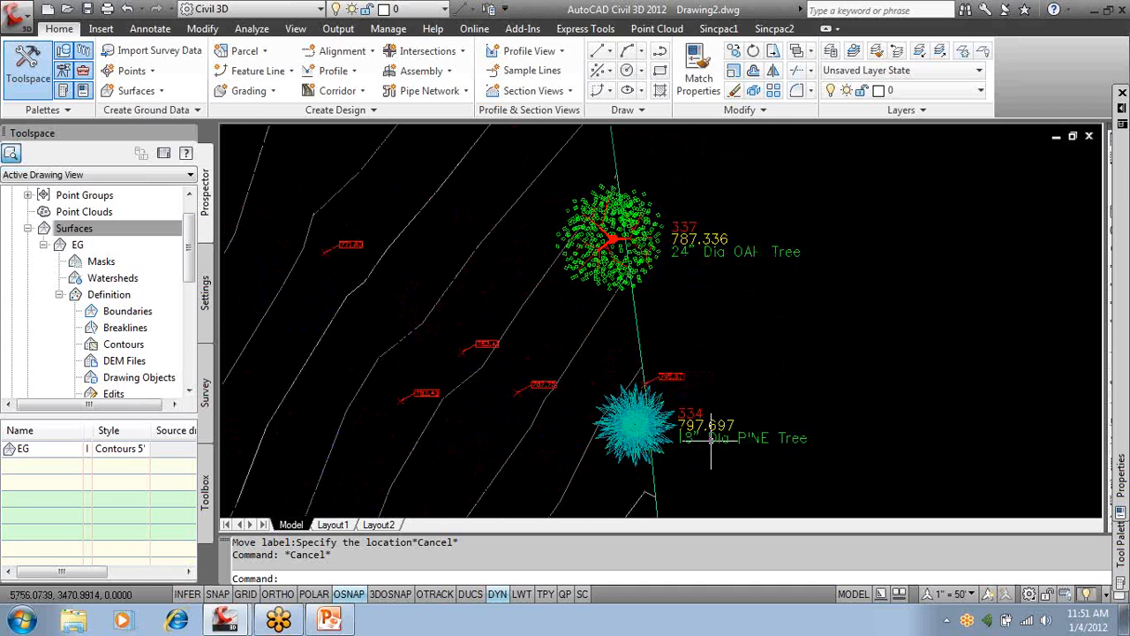
{"action": "mouse_move", "coordinate": [711, 439]}
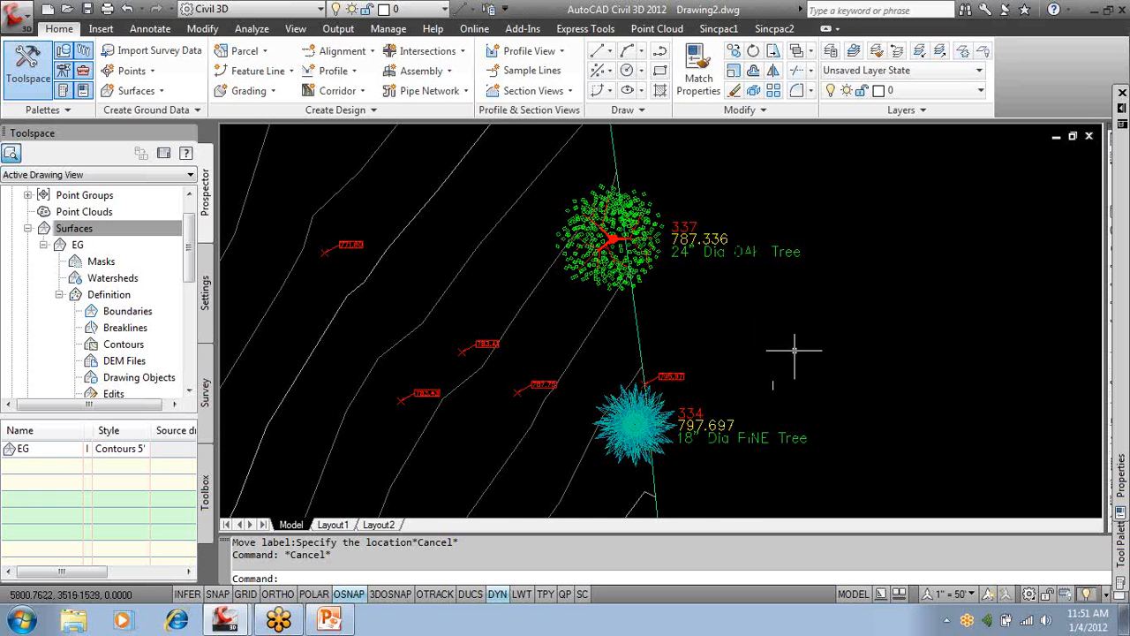
{"action": "scroll", "coordinate": [795, 353], "scroll_direction": "down", "scroll_amount": 4}
{"action": "mouse_move", "coordinate": [557, 324]}
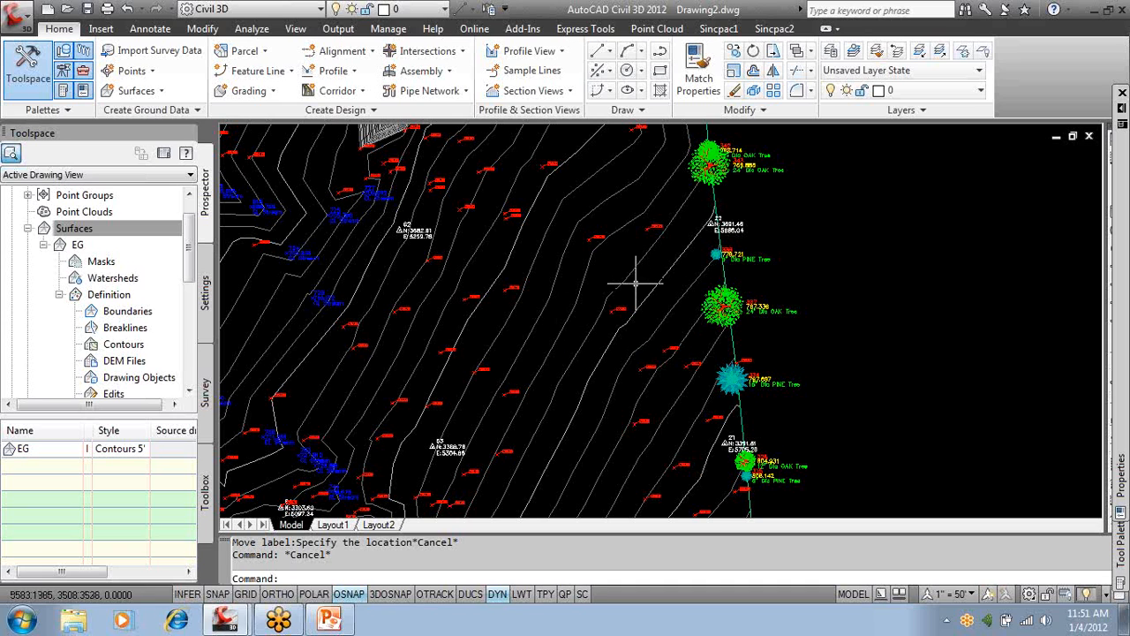
{"action": "scroll", "coordinate": [635, 283], "scroll_direction": "down", "scroll_amount": 3}
{"action": "scroll", "coordinate": [581, 276], "scroll_direction": "down", "scroll_amount": 2}
{"action": "mouse_move", "coordinate": [544, 257]}
{"action": "middle_mouse_down"}
{"action": "mouse_move", "coordinate": [627, 369]}
{"action": "mouse_move", "coordinate": [642, 351]}
{"action": "middle_mouse_up"}
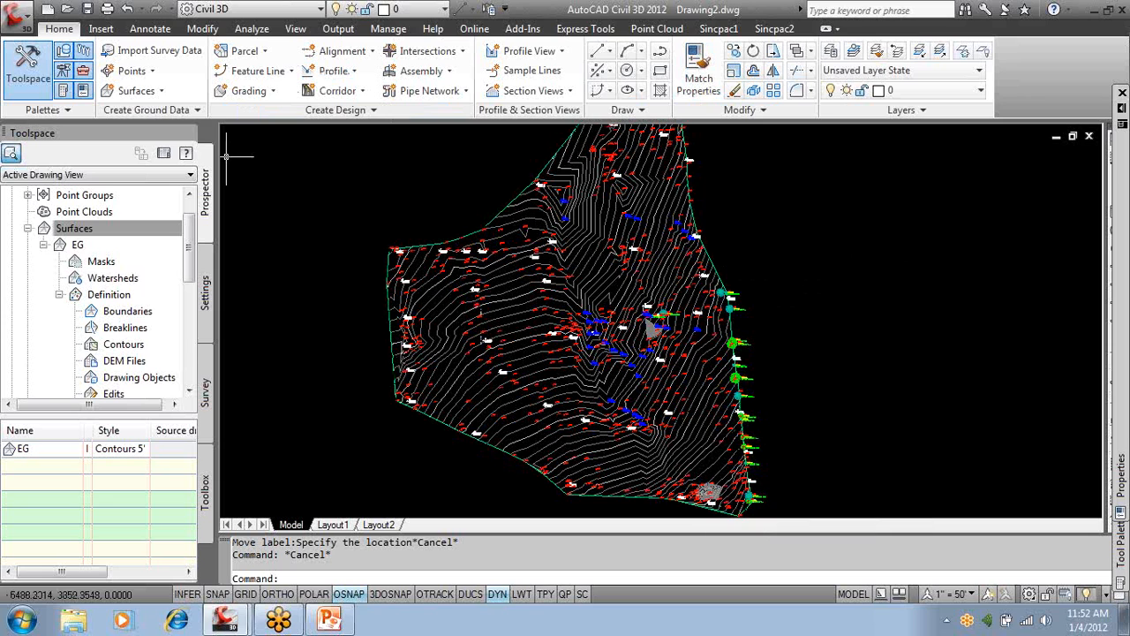
{"action": "left_click", "coordinate": [698, 429]}
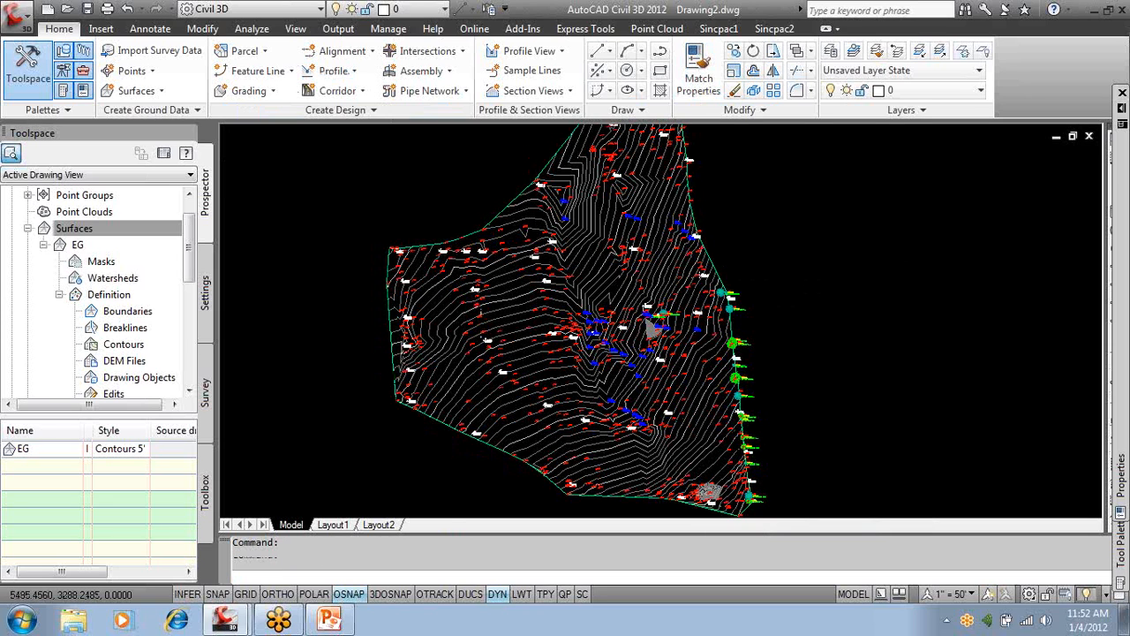
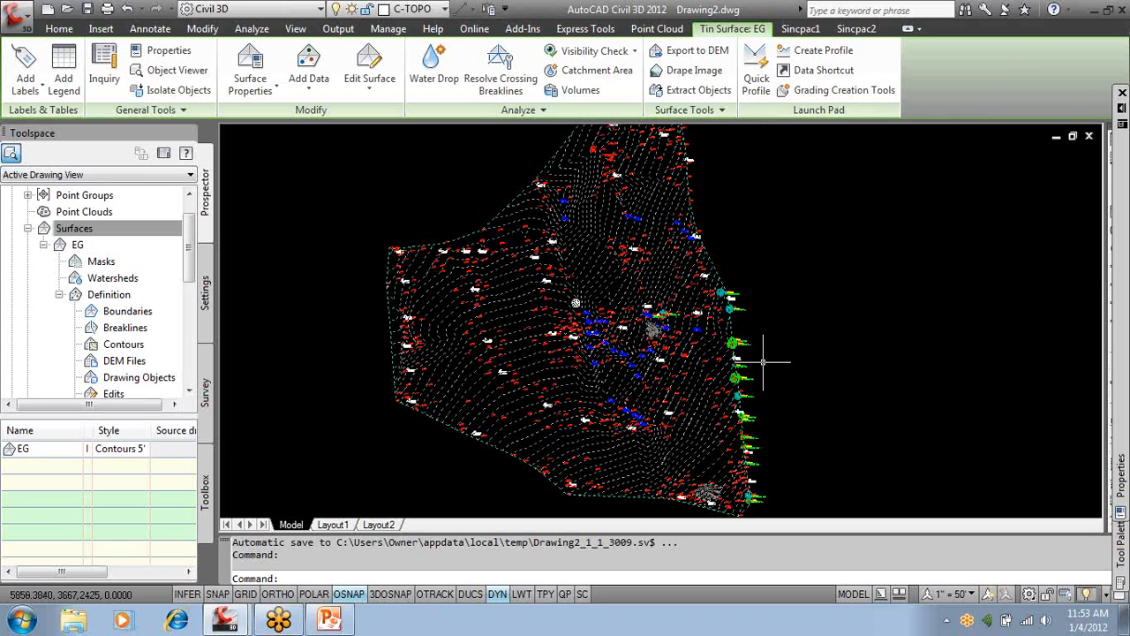
{"action": "key", "text": "Escape"}
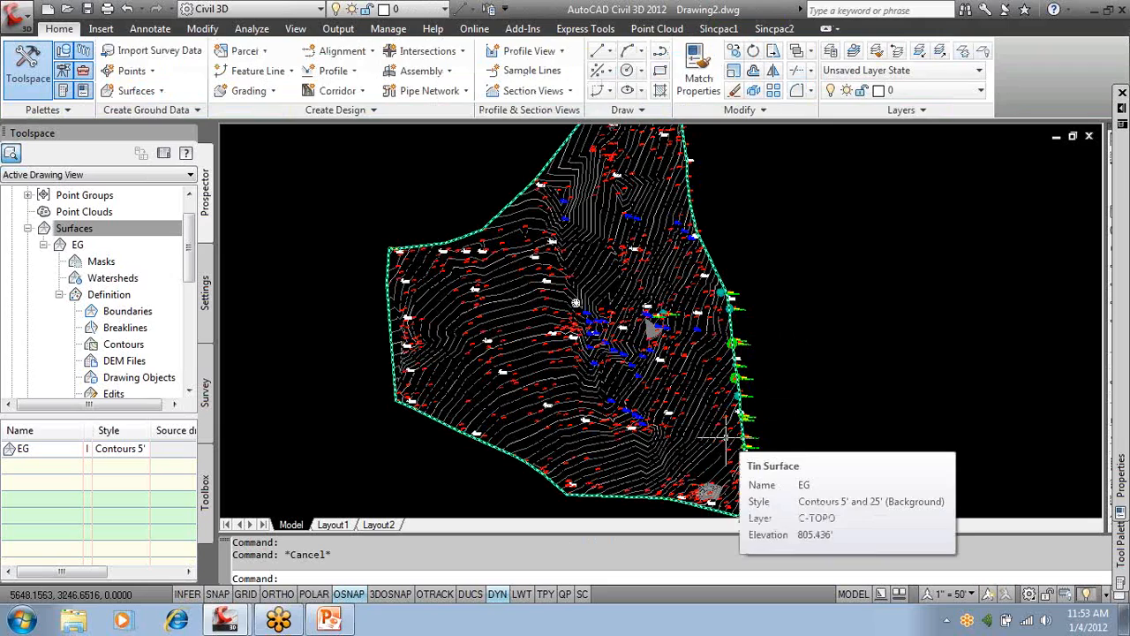
Inspect the two dense contour clusters, near the southeast corner and by the stream, and identify the ground shots at their centers.
{"action": "middle_click_drag", "start_coordinate": [798, 401], "coordinate": [790, 314]}
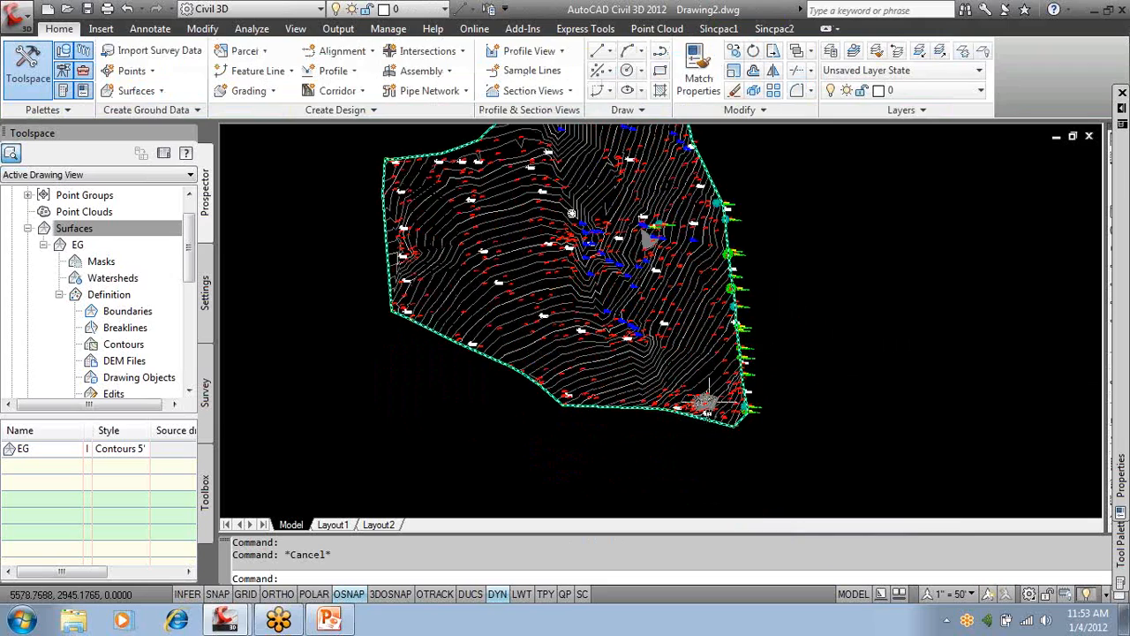
{"action": "scroll", "coordinate": [709, 397], "scroll_direction": "up", "scroll_amount": 8}
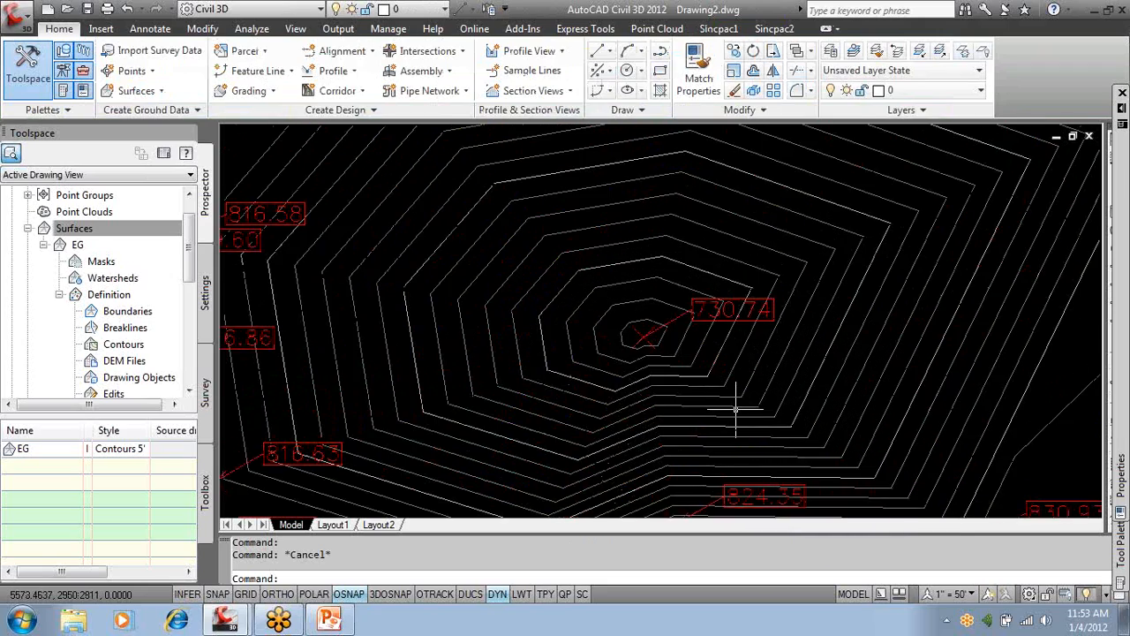
{"action": "middle_click_drag", "start_coordinate": [734, 409], "coordinate": [728, 362]}
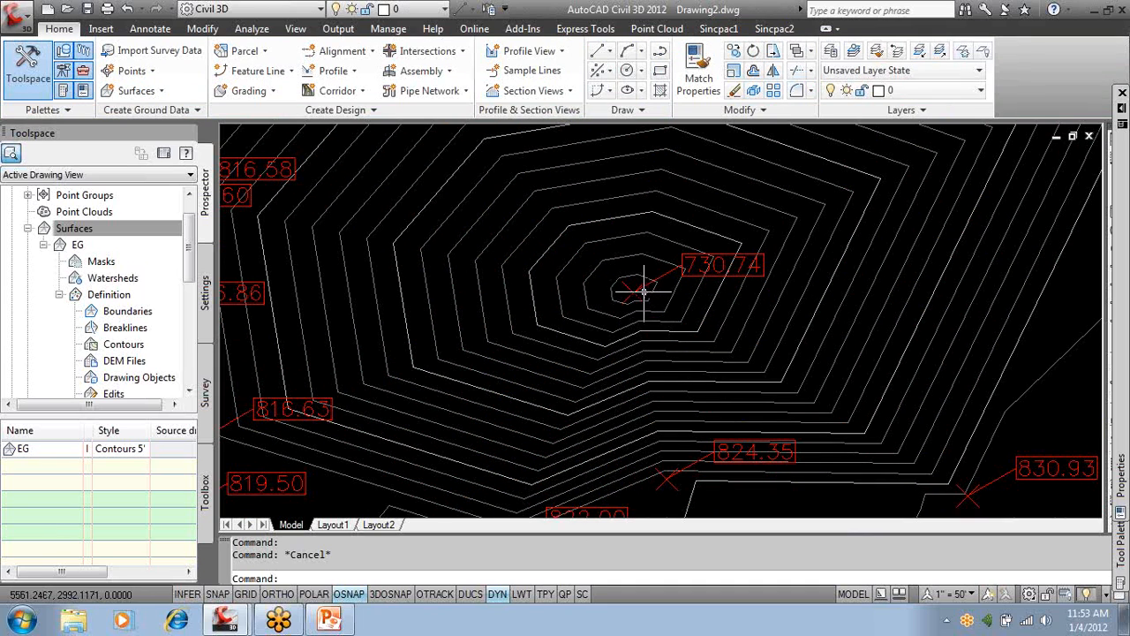
{"action": "mouse_move", "coordinate": [629, 287]}
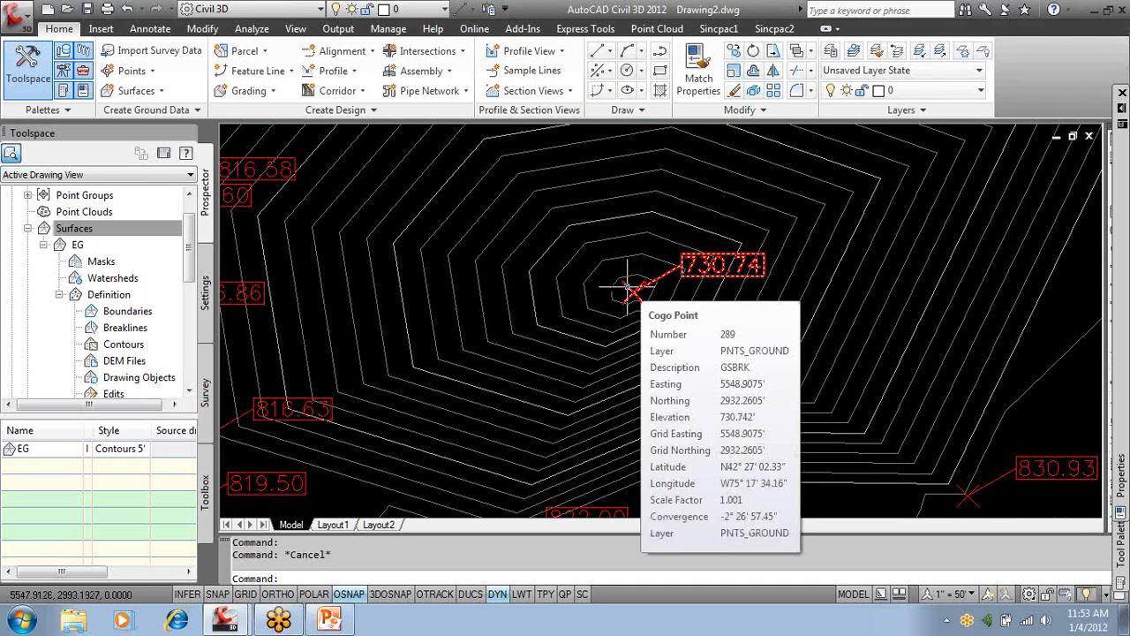
{"action": "scroll", "coordinate": [691, 351], "scroll_direction": "down", "scroll_amount": 9}
{"action": "middle_click_drag", "start_coordinate": [582, 186], "coordinate": [718, 390]}
{"action": "middle_click_drag", "start_coordinate": [534, 235], "coordinate": [566, 375]}
{"action": "scroll", "coordinate": [580, 227], "scroll_direction": "up", "scroll_amount": 8}
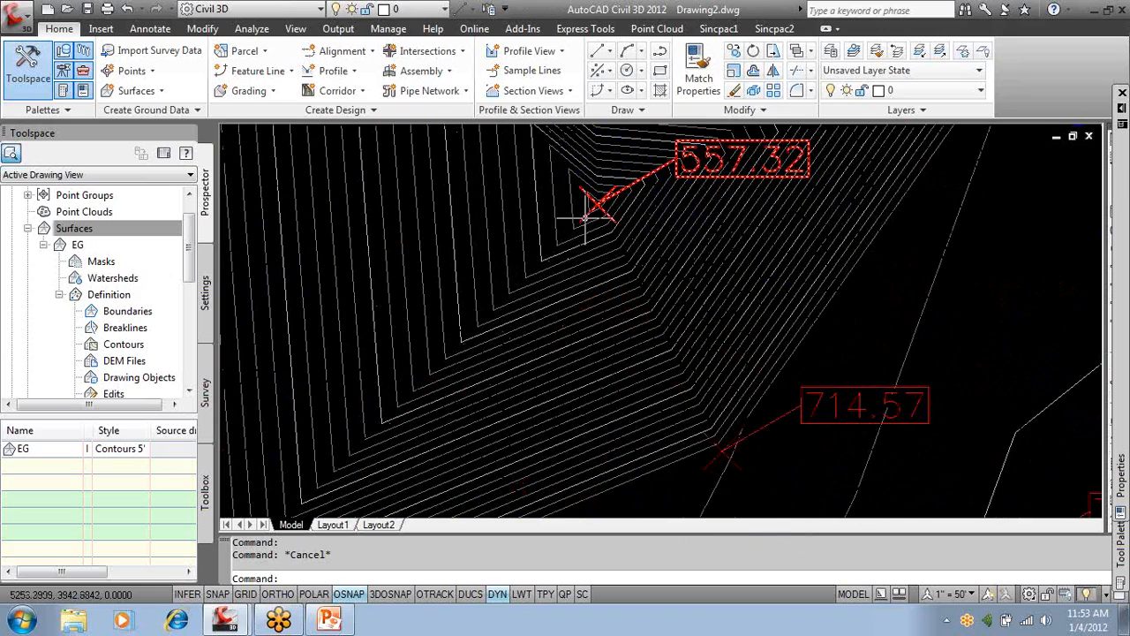
{"action": "scroll", "coordinate": [585, 216], "scroll_direction": "down", "scroll_amount": 5}
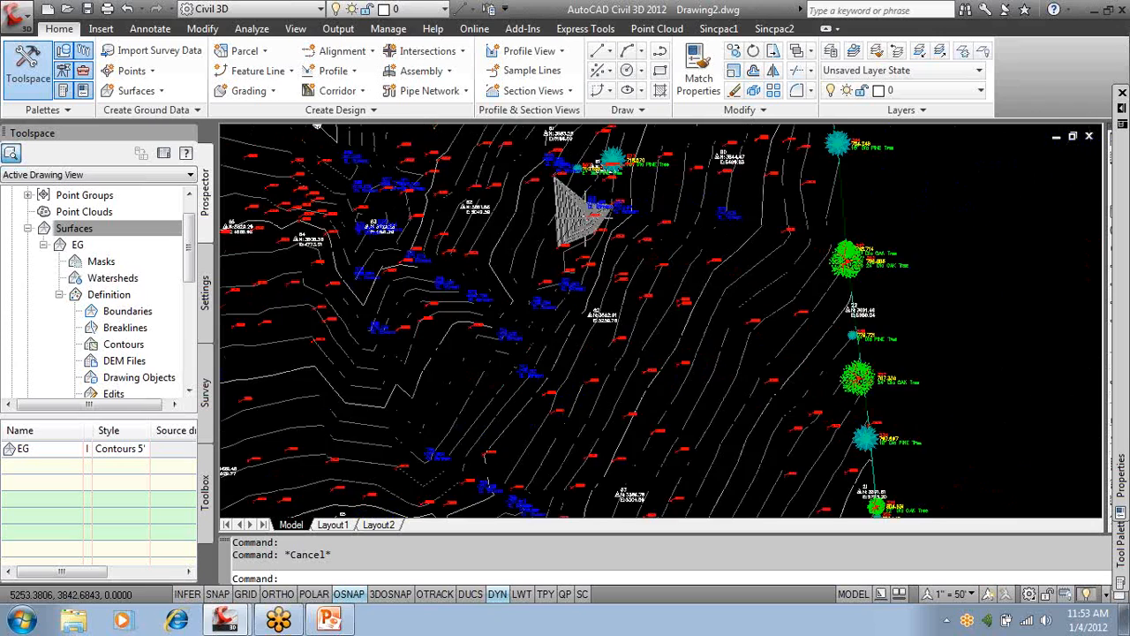
{"action": "scroll", "coordinate": [581, 216], "scroll_direction": "down", "scroll_amount": 2}
View the EG surface in the Object Viewer, orbit it in 3D to examine its spikes, and close the viewer.
{"action": "left_click", "coordinate": [583, 218]}
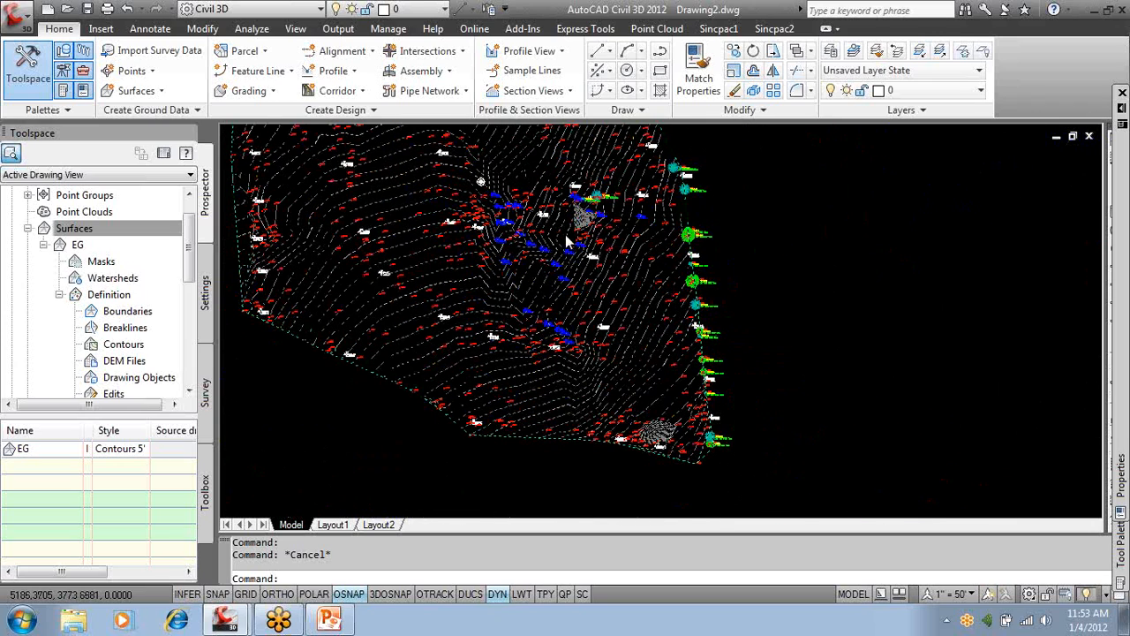
{"action": "right_click", "coordinate": [785, 251]}
{"action": "left_click", "coordinate": [833, 540]}
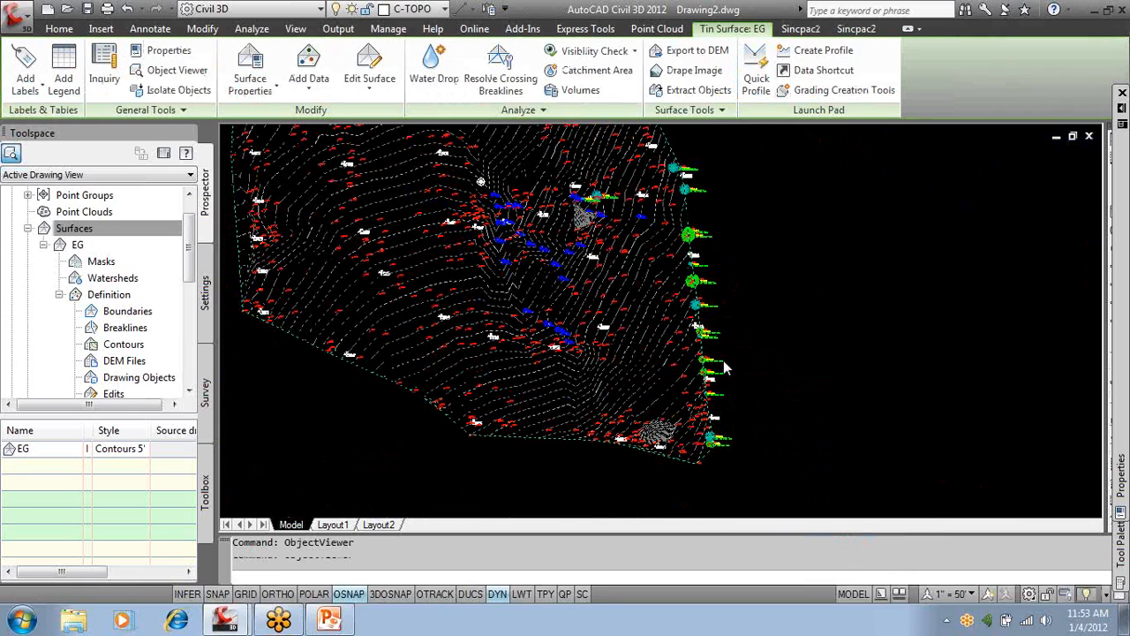
{"action": "left_click_drag", "start_coordinate": [636, 404], "coordinate": [666, 199]}
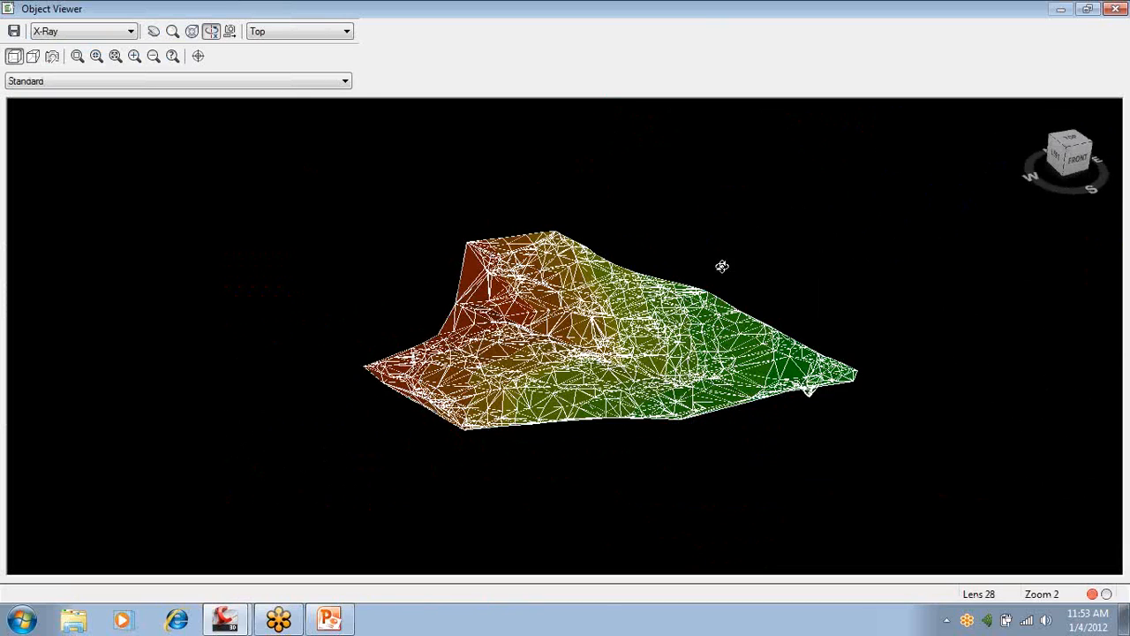
{"action": "left_click_drag", "start_coordinate": [753, 417], "coordinate": [774, 355]}
{"action": "left_click_drag", "start_coordinate": [604, 363], "coordinate": [646, 375]}
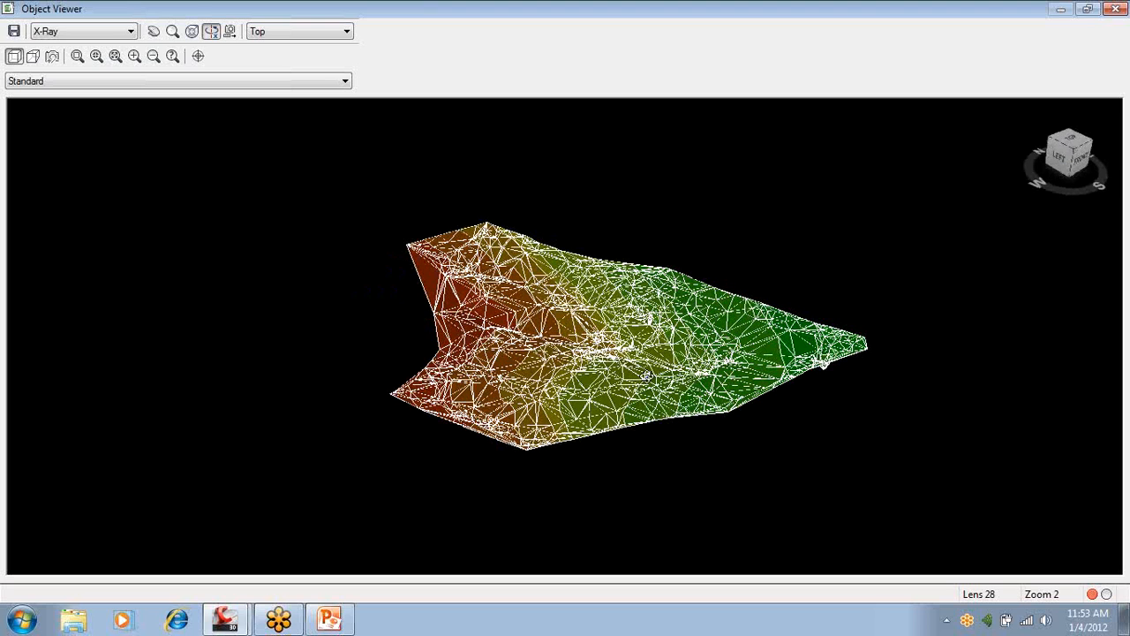
{"action": "left_click", "coordinate": [1115, 9]}
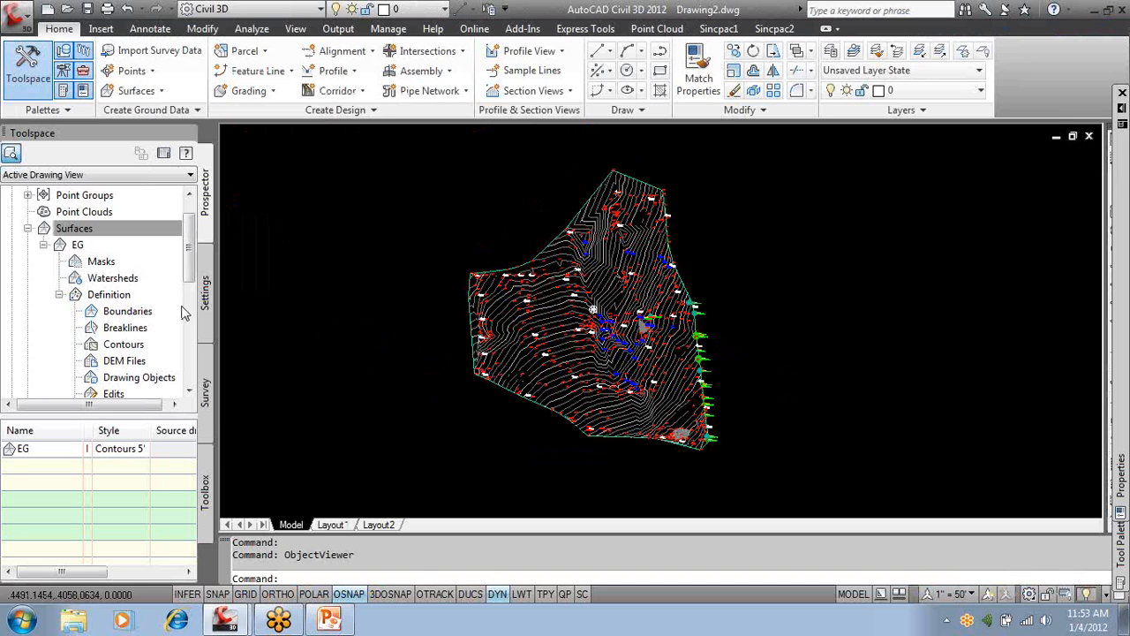
Edit the Topo point group's properties to exclude points by number, choosing them from a selection set in the drawing.
{"action": "scroll", "coordinate": [190, 264], "scroll_direction": "up", "scroll_amount": 1}
{"action": "left_click", "coordinate": [27, 228]}
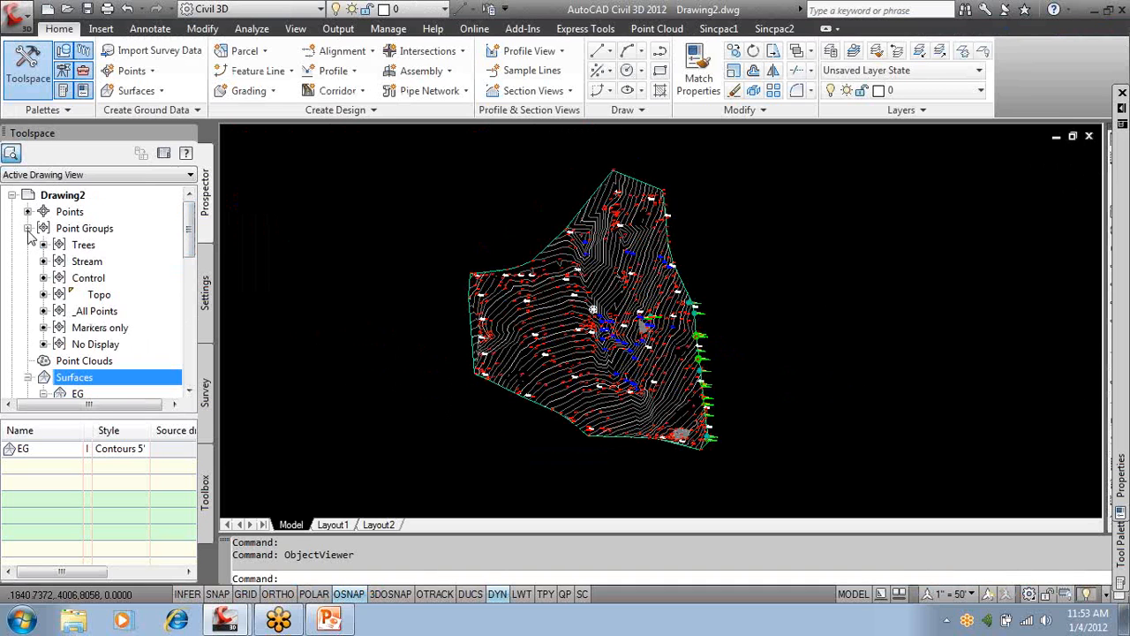
{"action": "right_click", "coordinate": [109, 296]}
{"action": "left_click", "coordinate": [188, 277]}
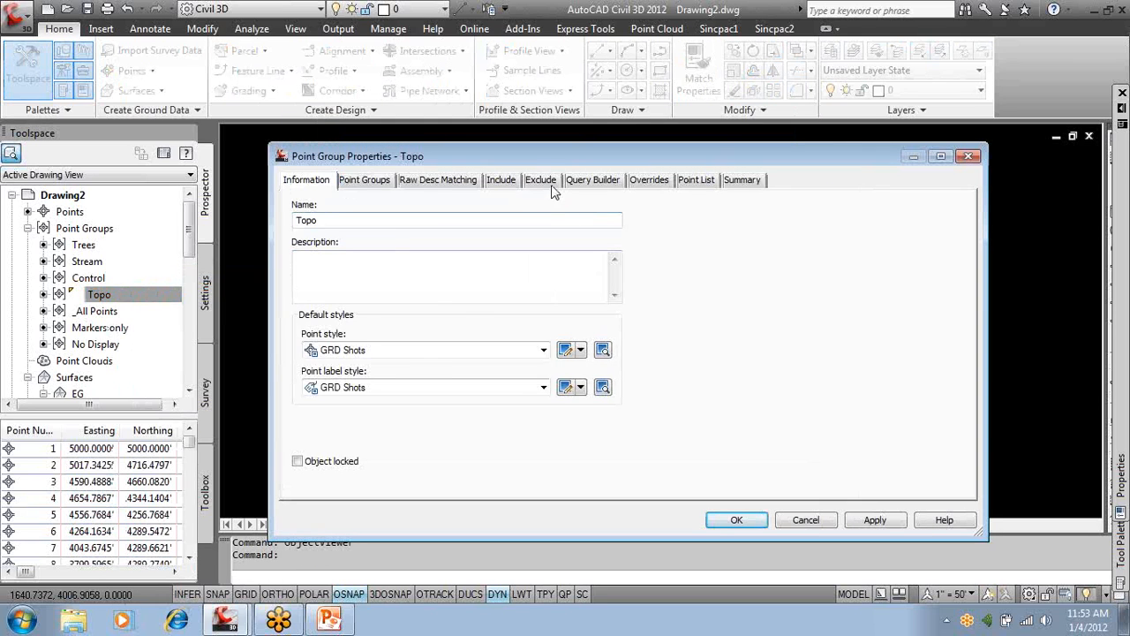
{"action": "left_click", "coordinate": [551, 185]}
{"action": "left_click", "coordinate": [383, 210]}
{"action": "left_click", "coordinate": [456, 207]}
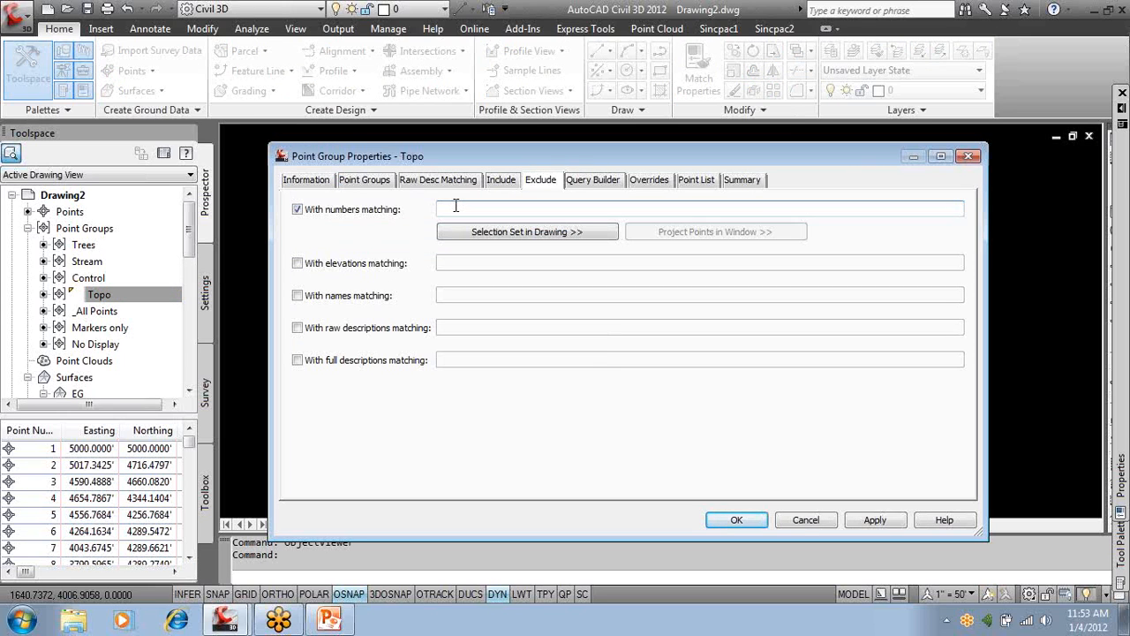
{"action": "left_click", "coordinate": [549, 232]}
Pick the erroneous ground shot at the center of the dense contour cluster by the stream for exclusion.
{"action": "scroll", "coordinate": [593, 309], "scroll_direction": "up", "scroll_amount": 4}
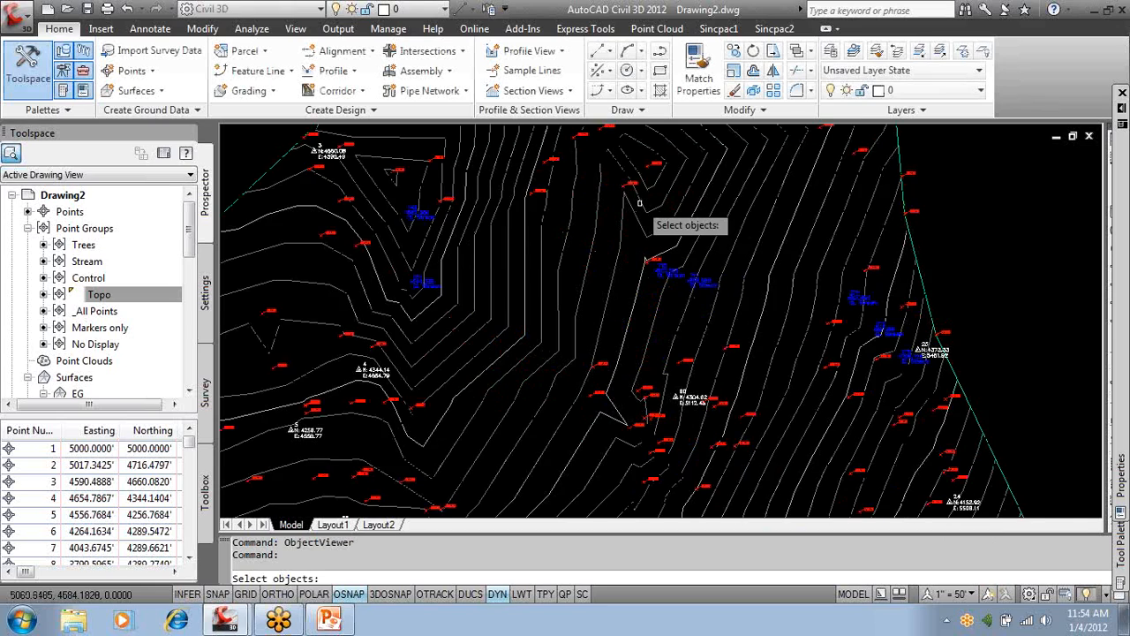
{"action": "scroll", "coordinate": [578, 345], "scroll_direction": "down", "scroll_amount": 2}
{"action": "scroll", "coordinate": [579, 344], "scroll_direction": "up", "scroll_amount": 5}
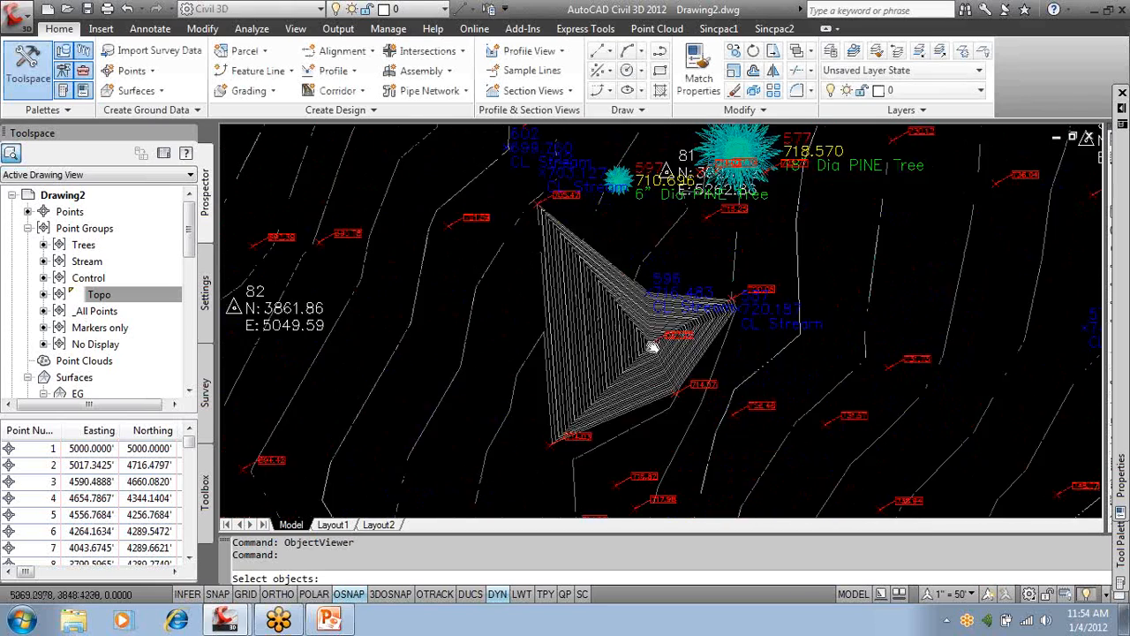
{"action": "left_click", "coordinate": [533, 313]}
{"action": "left_click", "coordinate": [696, 362]}
Add the low ground shot at the center of the southeast contour cluster and apply the exclusions to the Topo group.
{"action": "scroll", "coordinate": [676, 350], "scroll_direction": "down", "scroll_amount": 6}
{"action": "middle_click_drag", "start_coordinate": [717, 397], "coordinate": [649, 212]}
{"action": "middle_click_drag", "start_coordinate": [702, 428], "coordinate": [650, 179]}
{"action": "scroll", "coordinate": [679, 362], "scroll_direction": "up", "scroll_amount": 2}
{"action": "scroll", "coordinate": [680, 360], "scroll_direction": "up", "scroll_amount": 5}
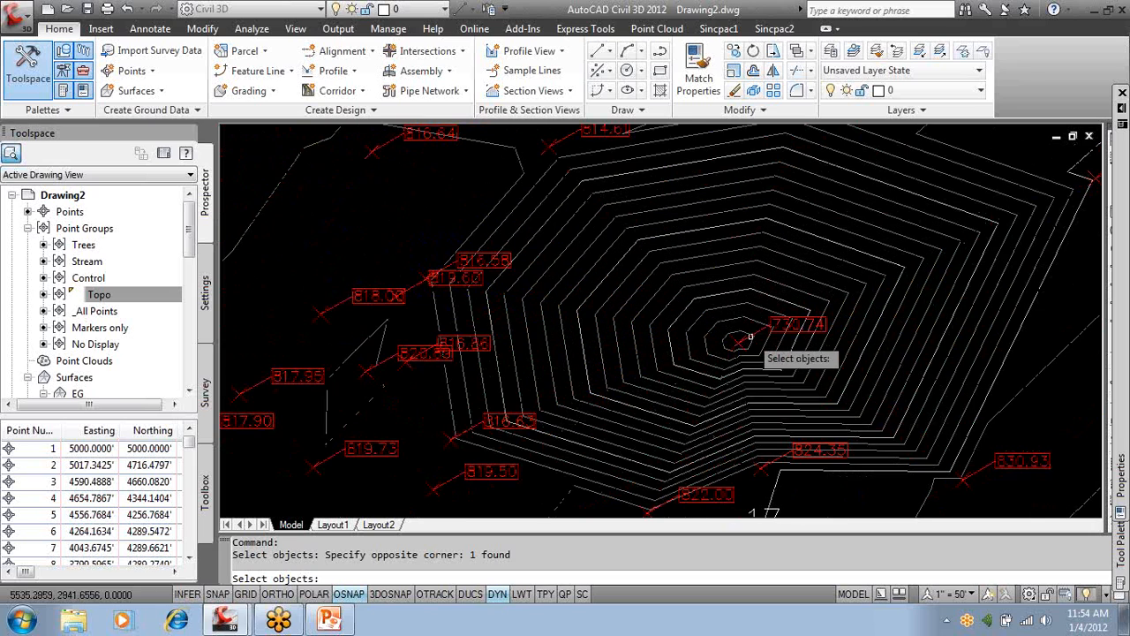
{"action": "left_click", "coordinate": [733, 341]}
{"action": "scroll", "coordinate": [740, 337], "scroll_direction": "down", "scroll_amount": 6}
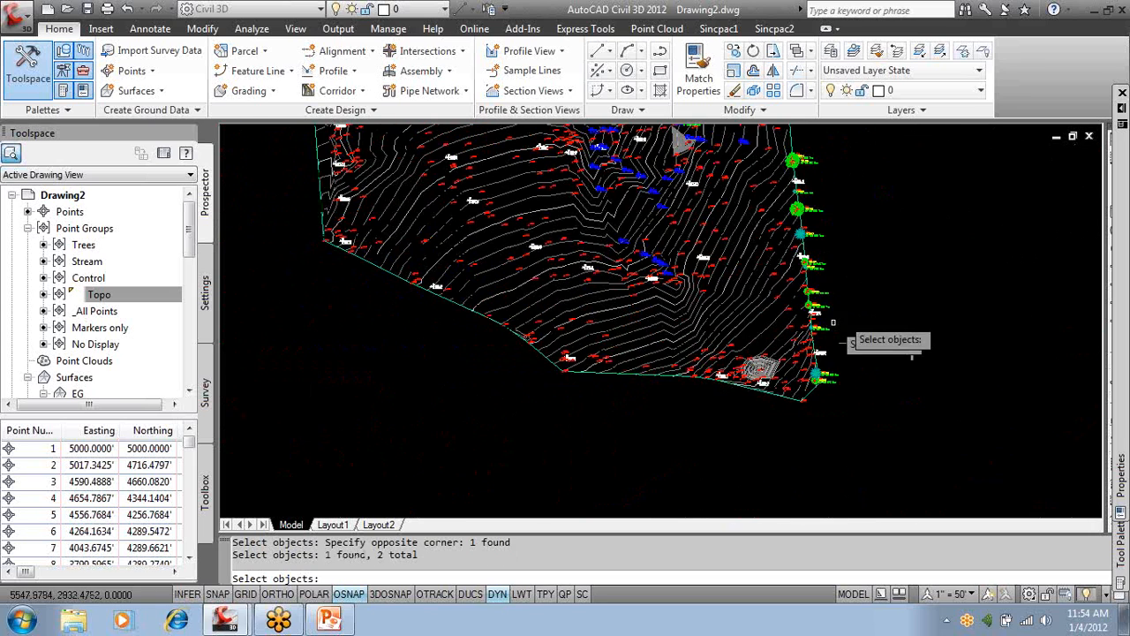
{"action": "key", "text": "Return"}
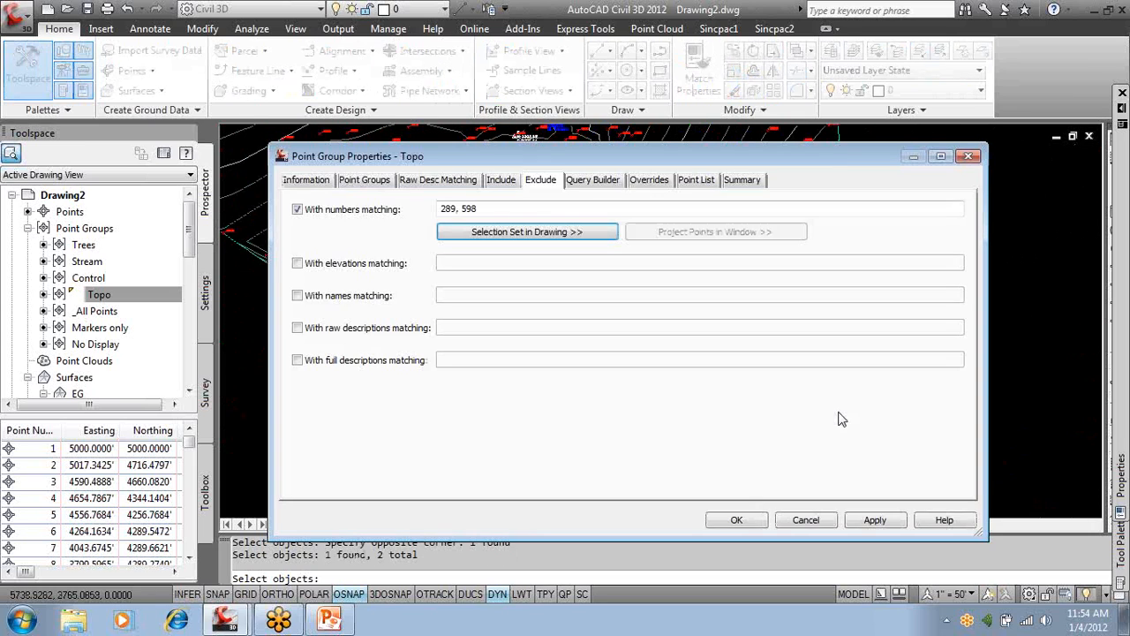
{"action": "left_click", "coordinate": [746, 520]}
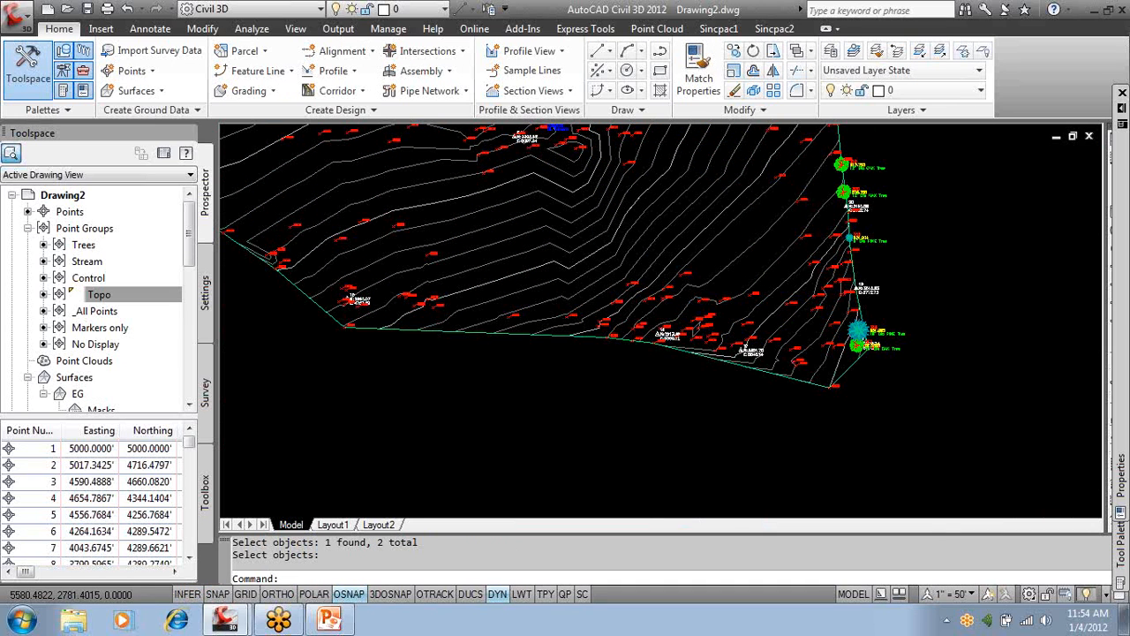
Inspect the rebuilt EG contours, select stream point 727 and review its description format and point elevation properties.
{"action": "middle_click_drag", "start_coordinate": [727, 221], "coordinate": [777, 333]}
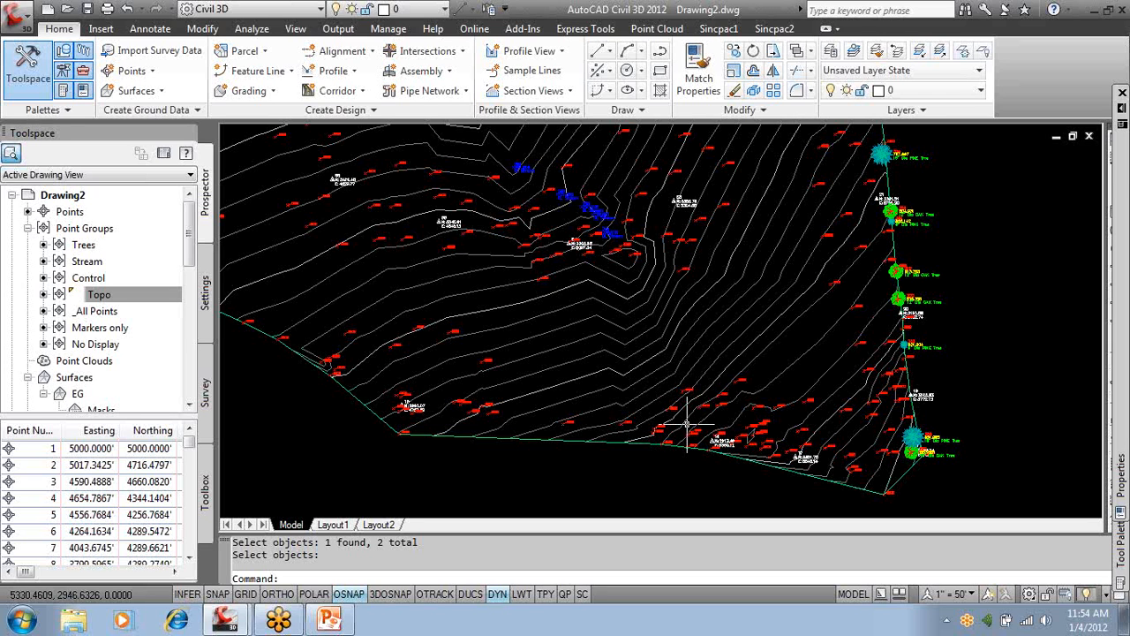
{"action": "middle_click_drag", "start_coordinate": [701, 306], "coordinate": [761, 500]}
{"action": "scroll", "coordinate": [574, 294], "scroll_direction": "down", "scroll_amount": 2}
{"action": "mouse_move", "coordinate": [581, 245]}
{"action": "middle_mouse_down"}
{"action": "mouse_move", "coordinate": [608, 355]}
{"action": "mouse_move", "coordinate": [772, 322]}
{"action": "middle_mouse_up"}
{"action": "scroll", "coordinate": [692, 369], "scroll_direction": "up", "scroll_amount": 2}
{"action": "scroll", "coordinate": [692, 369], "scroll_direction": "up", "scroll_amount": 5}
{"action": "scroll", "coordinate": [649, 298], "scroll_direction": "up", "scroll_amount": 2}
{"action": "left_click", "coordinate": [594, 263]}
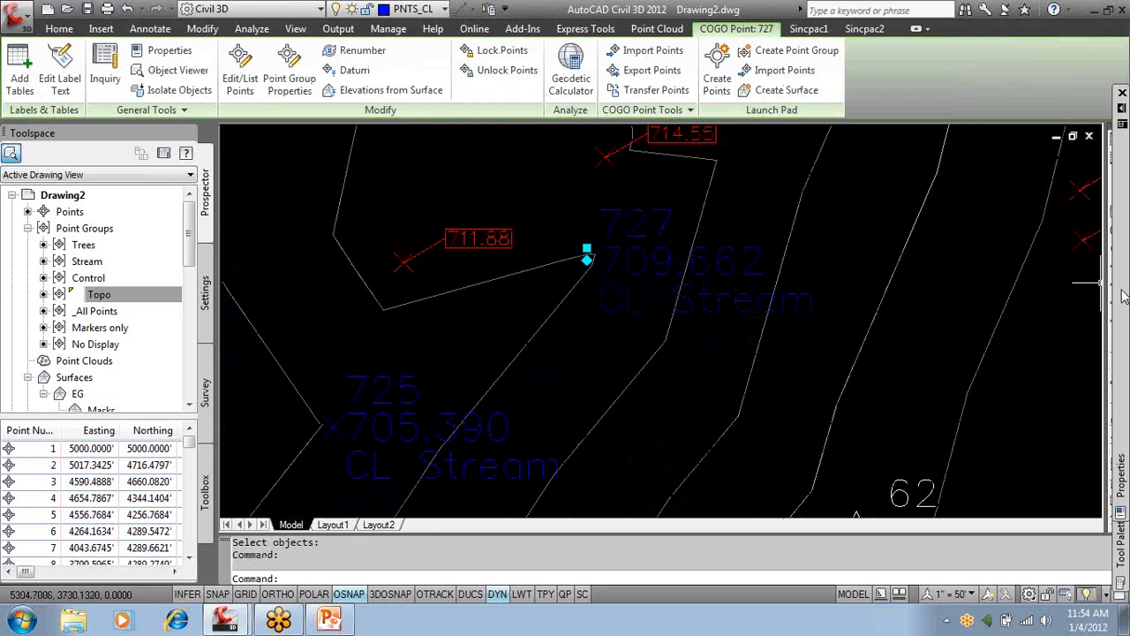
{"action": "mouse_move", "coordinate": [1123, 297]}
{"action": "left_click_drag", "start_coordinate": [1104, 338], "coordinate": [1111, 508]}
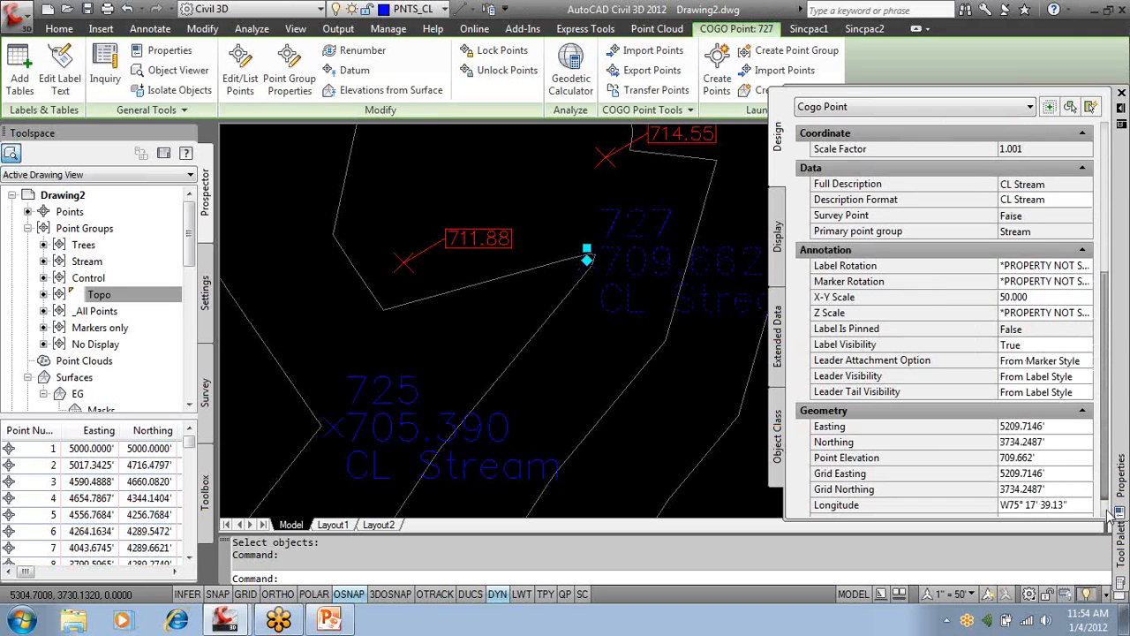
{"action": "left_click", "coordinate": [1052, 202]}
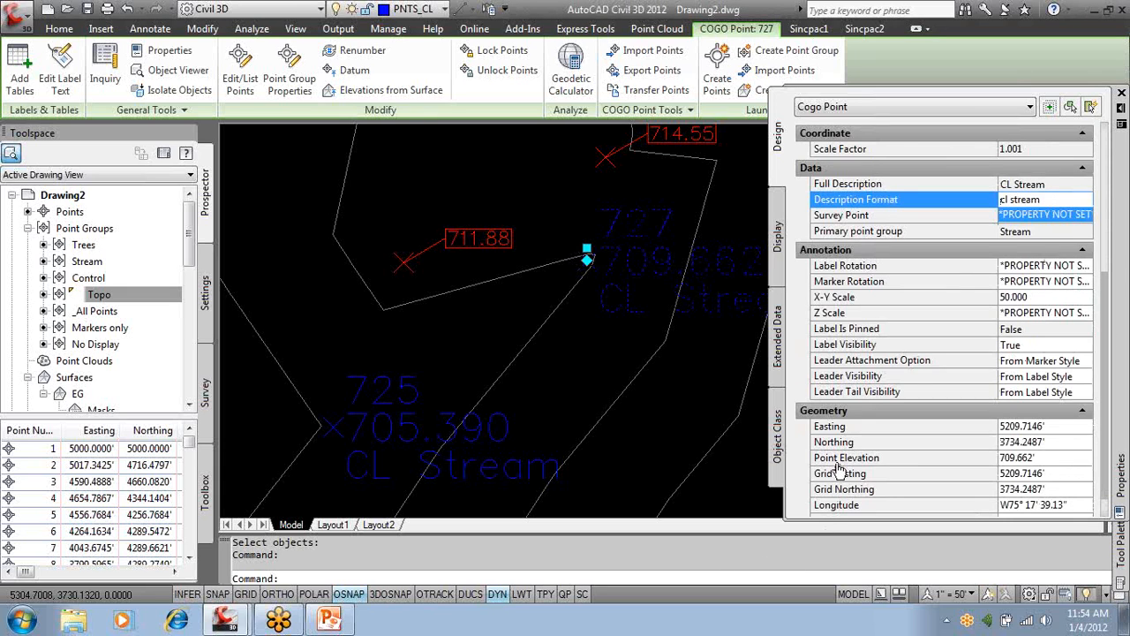
{"action": "left_click", "coordinate": [1029, 458]}
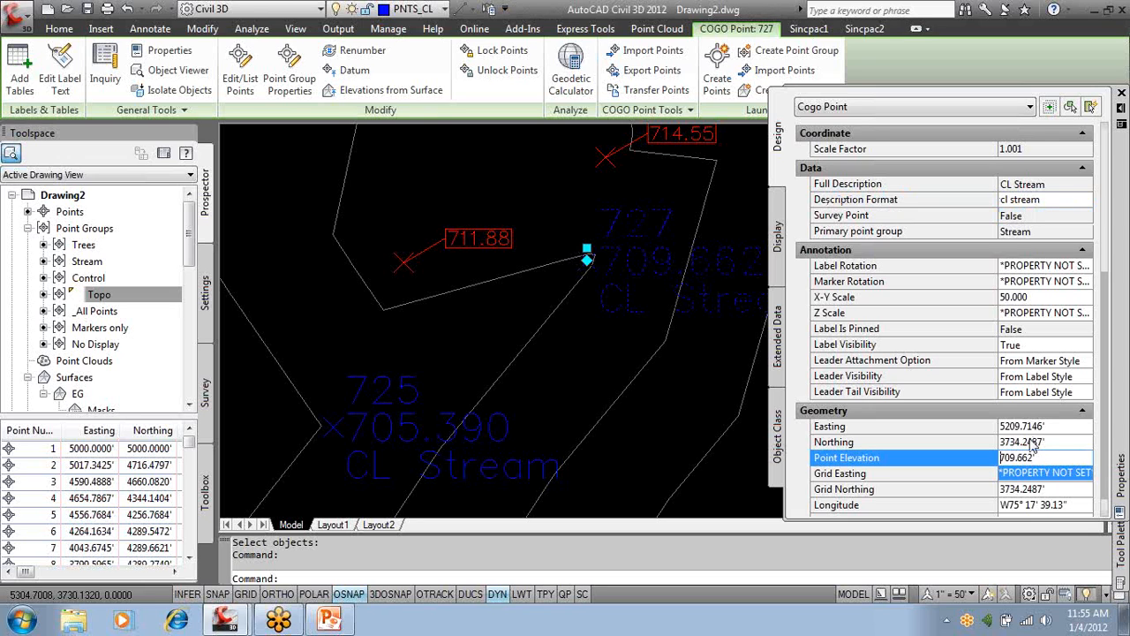
{"action": "left_click_drag", "start_coordinate": [1106, 460], "coordinate": [1106, 508]}
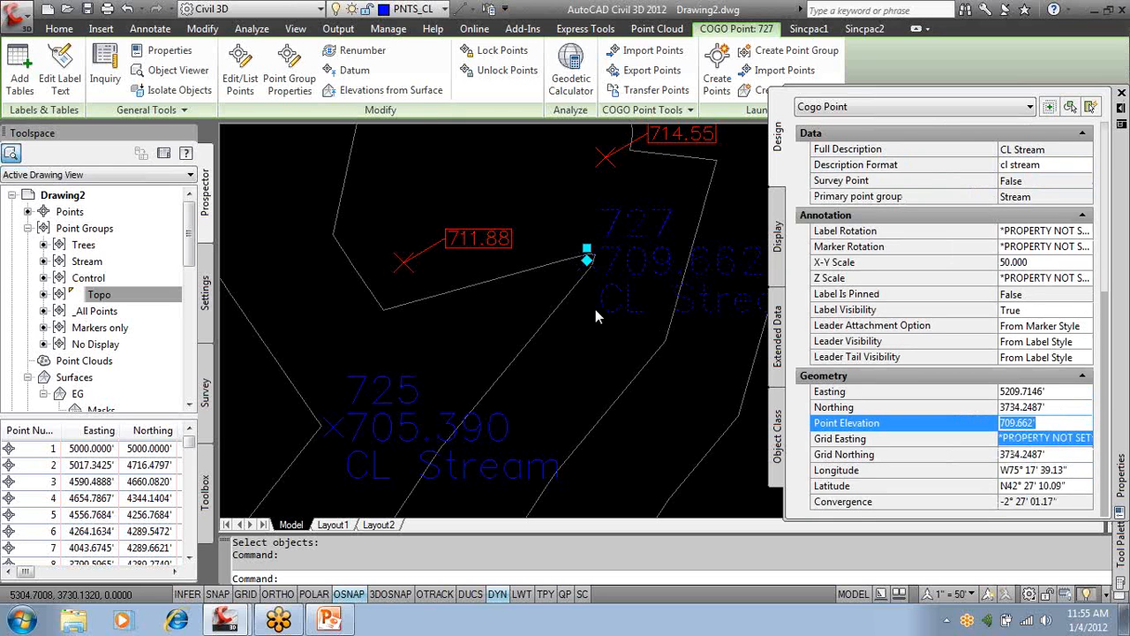
Try moving stream point 727 to the southeast to test the surface's response, and undo the move.
{"action": "key", "text": "Escape"}
{"action": "type", "text": "m"}
{"action": "key", "text": "Return"}
{"action": "left_click", "coordinate": [580, 269]}
{"action": "key", "text": "Return"}
{"action": "left_click", "coordinate": [587, 265]}
{"action": "left_click", "coordinate": [768, 448]}
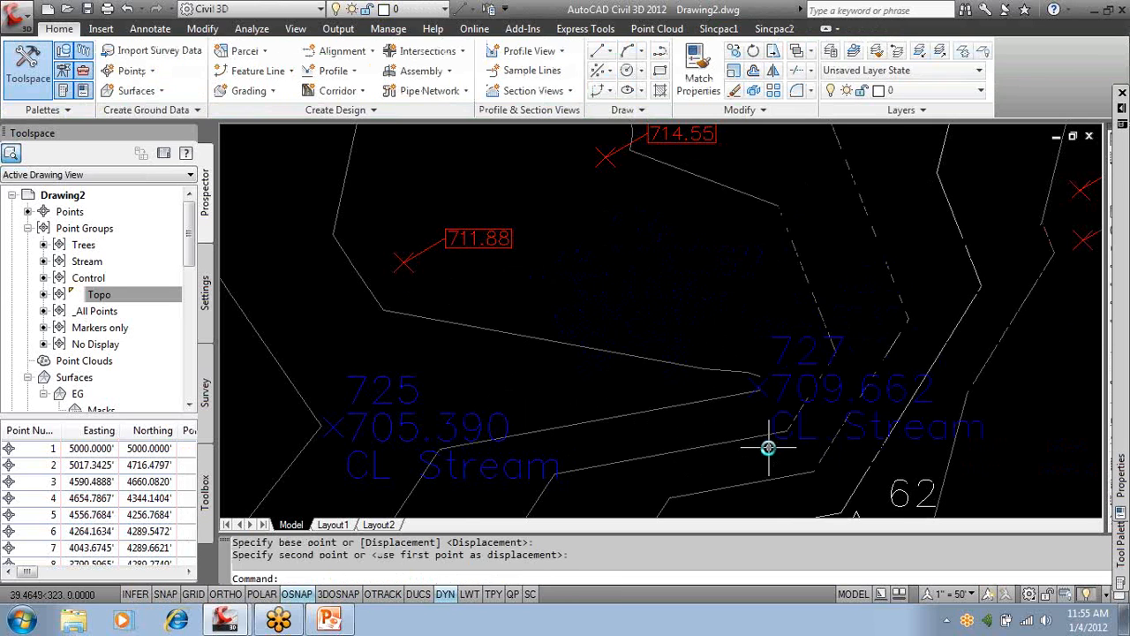
{"action": "type", "text": "u"}
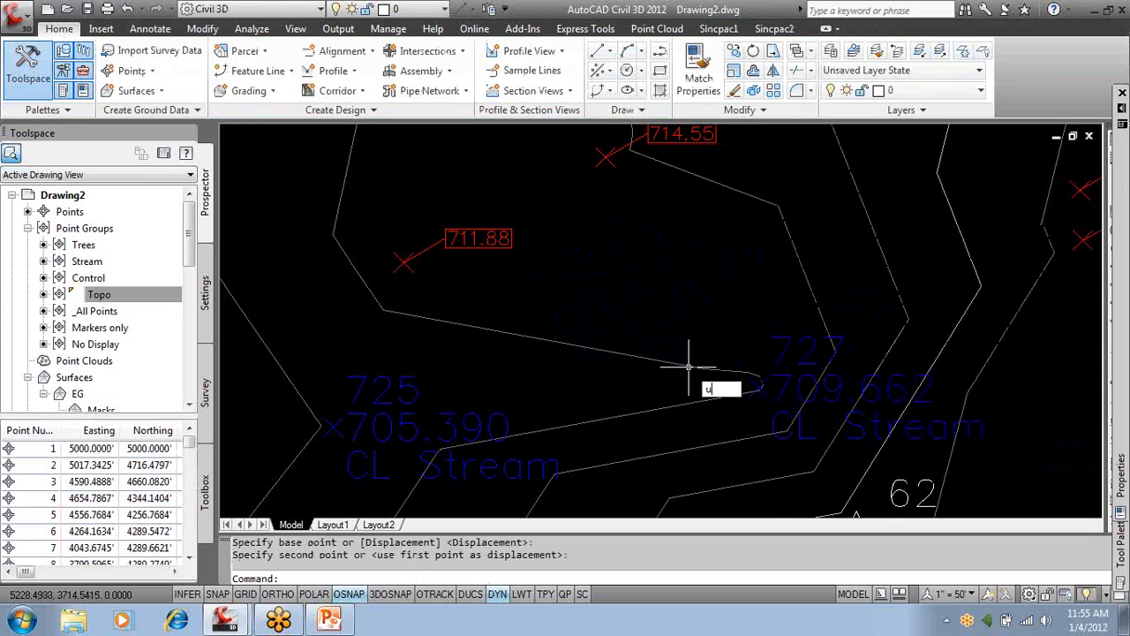
{"action": "key", "text": "Return"}
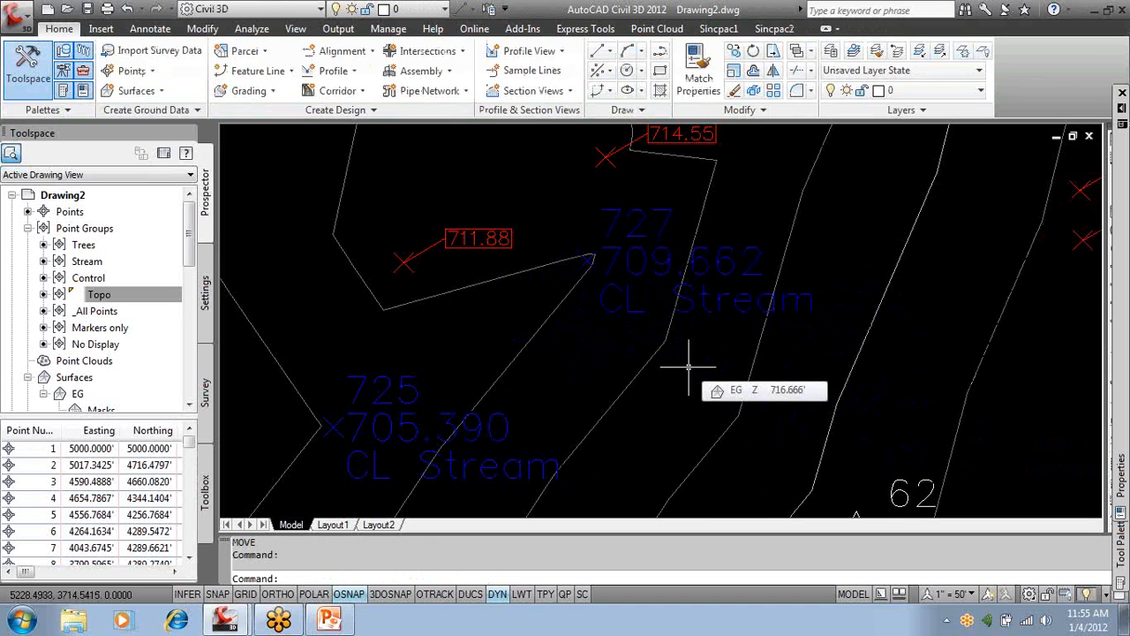
Select the three oak tree points on the eastern boundary together with the EG surface and show them in the Object Viewer.
{"action": "scroll", "coordinate": [687, 365], "scroll_direction": "down", "scroll_amount": 5}
{"action": "scroll", "coordinate": [689, 359], "scroll_direction": "down", "scroll_amount": 2}
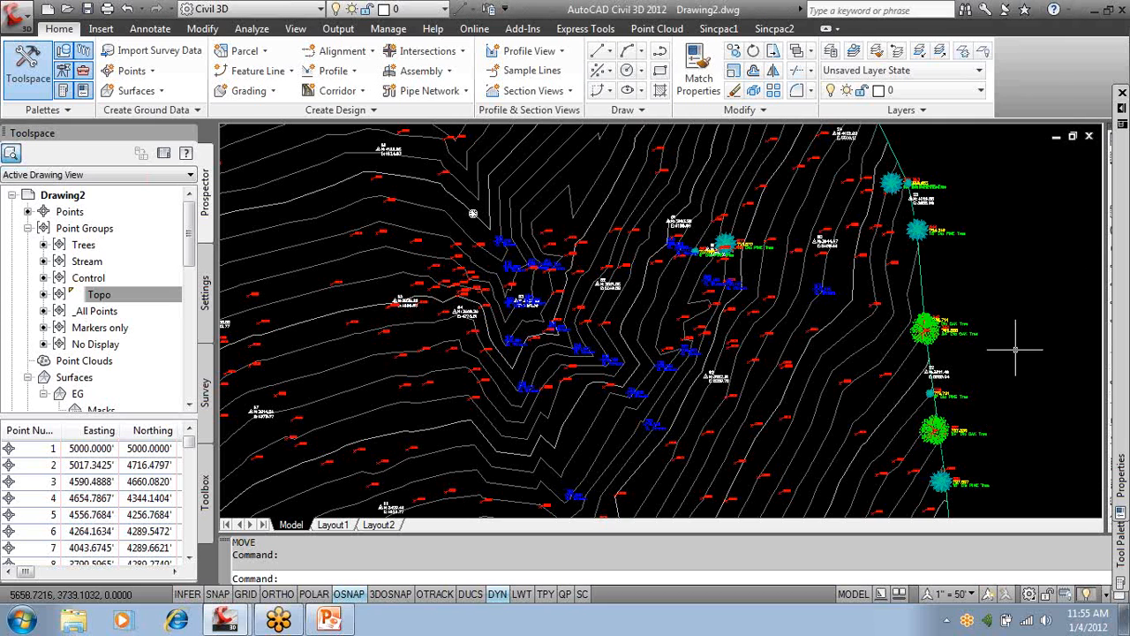
{"action": "middle_click_drag", "start_coordinate": [953, 369], "coordinate": [842, 323]}
{"action": "scroll", "coordinate": [841, 324], "scroll_direction": "up", "scroll_amount": 3}
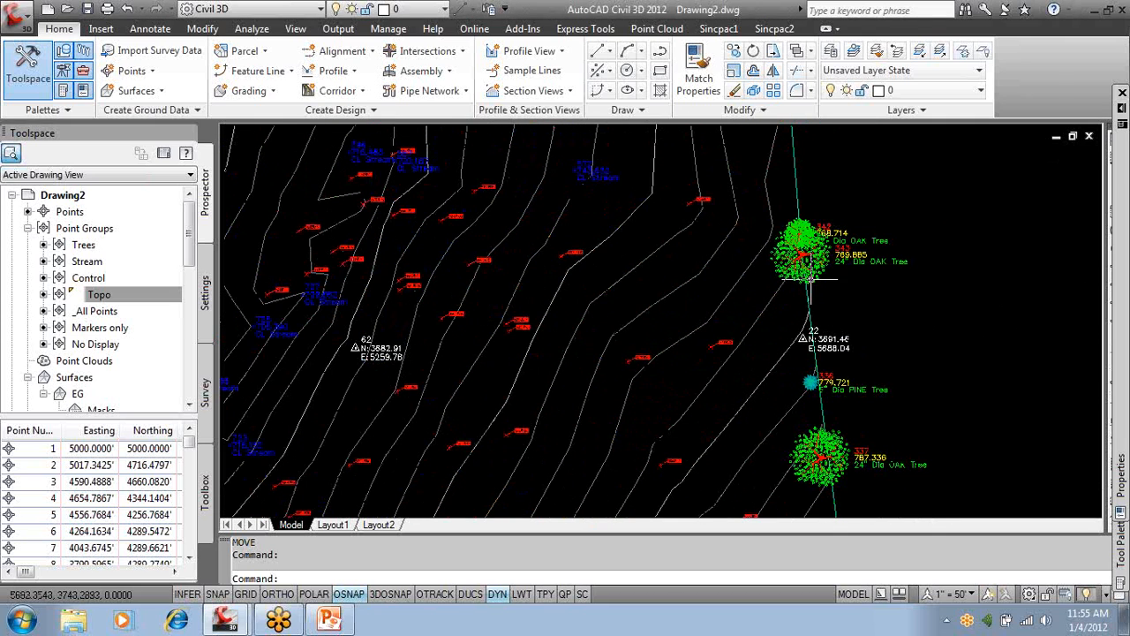
{"action": "left_click", "coordinate": [811, 277]}
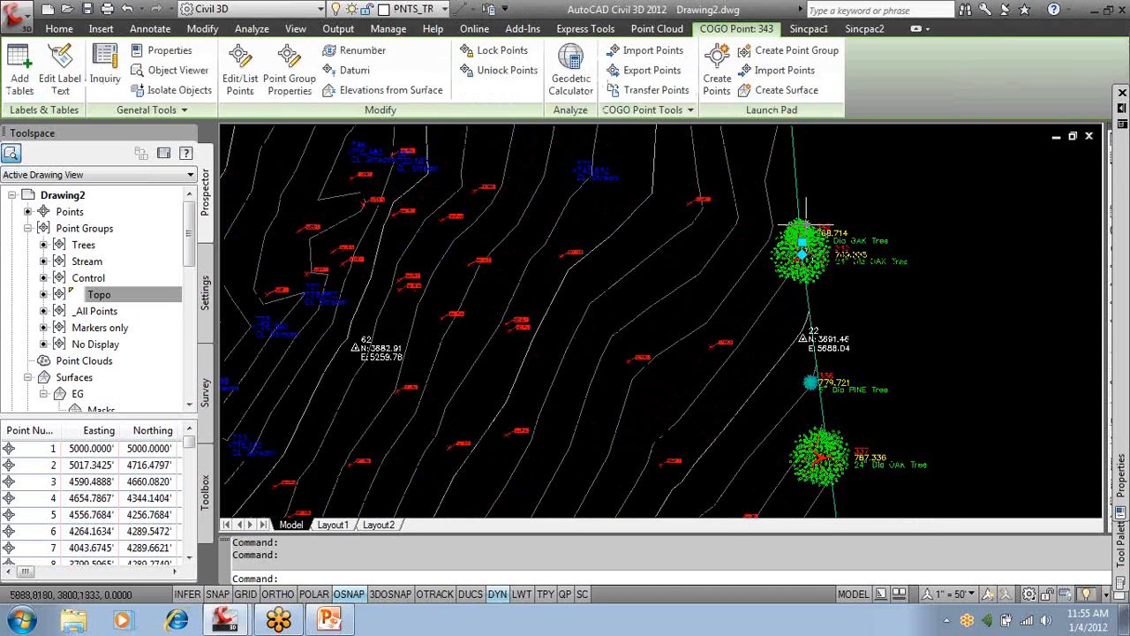
{"action": "left_click", "coordinate": [788, 229]}
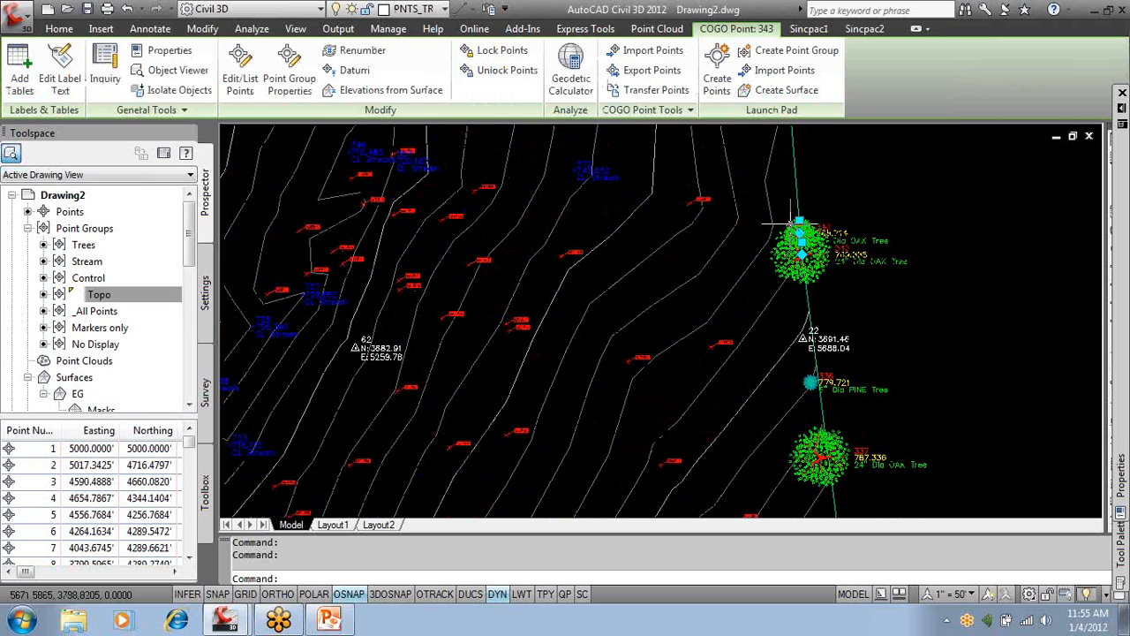
{"action": "left_click", "coordinate": [834, 440]}
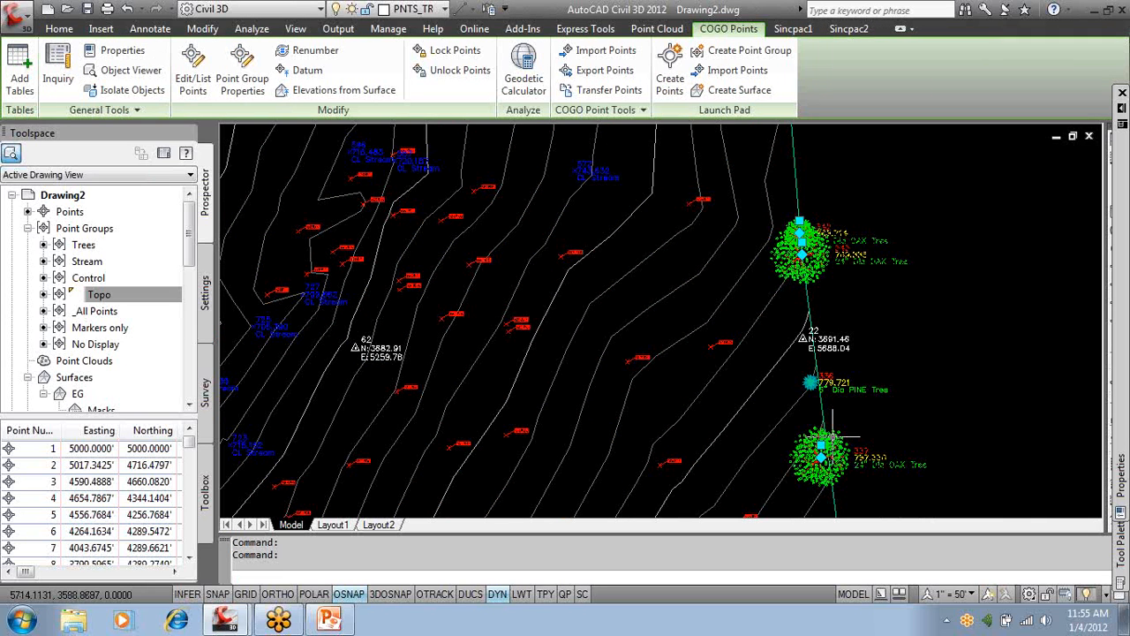
{"action": "left_click", "coordinate": [794, 399]}
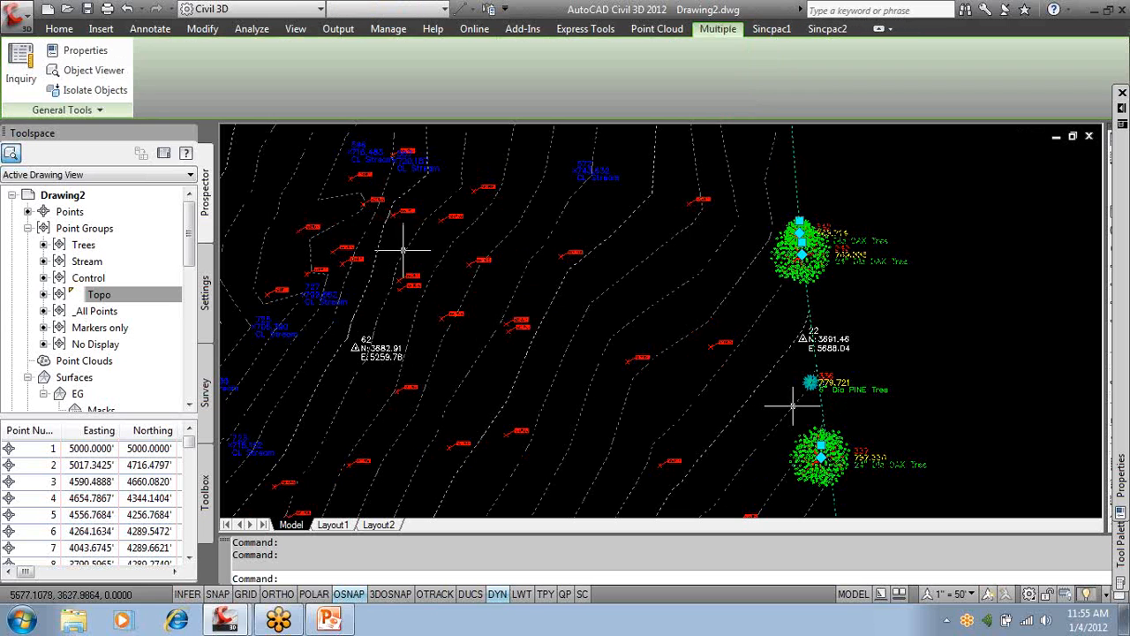
{"action": "right_click", "coordinate": [583, 279]}
{"action": "left_click", "coordinate": [624, 515]}
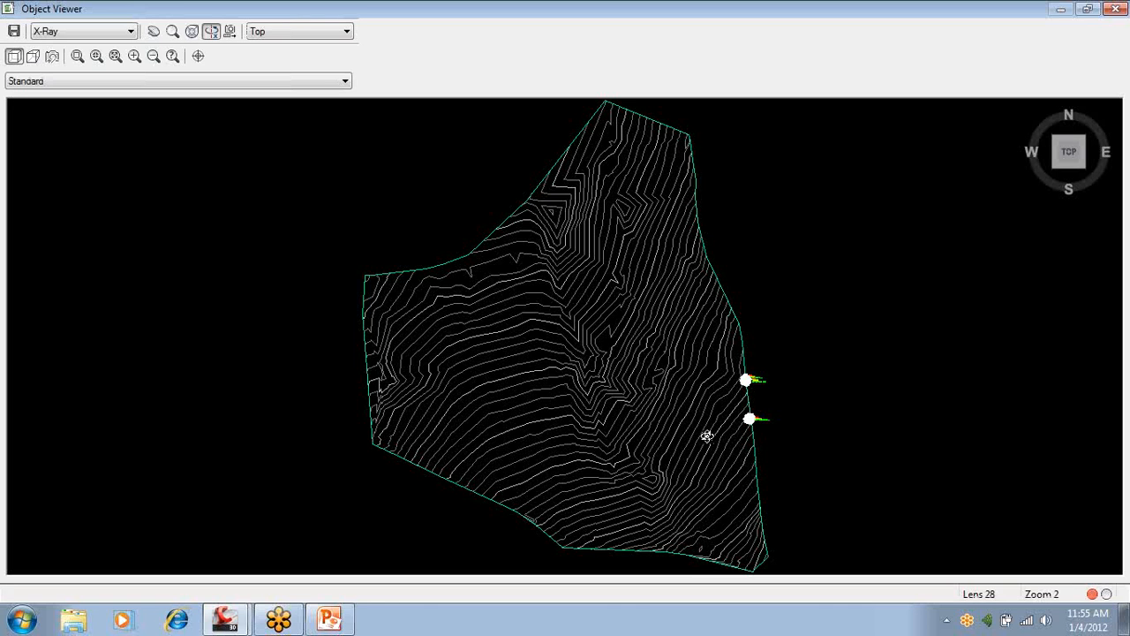
Orbit the EG surface into a 3D view from the west and look closely at the trees along the boundary.
{"action": "left_click_drag", "start_coordinate": [737, 445], "coordinate": [770, 274]}
{"action": "left_click_drag", "start_coordinate": [571, 426], "coordinate": [653, 307]}
{"action": "scroll", "coordinate": [667, 226], "scroll_direction": "up", "scroll_amount": 2}
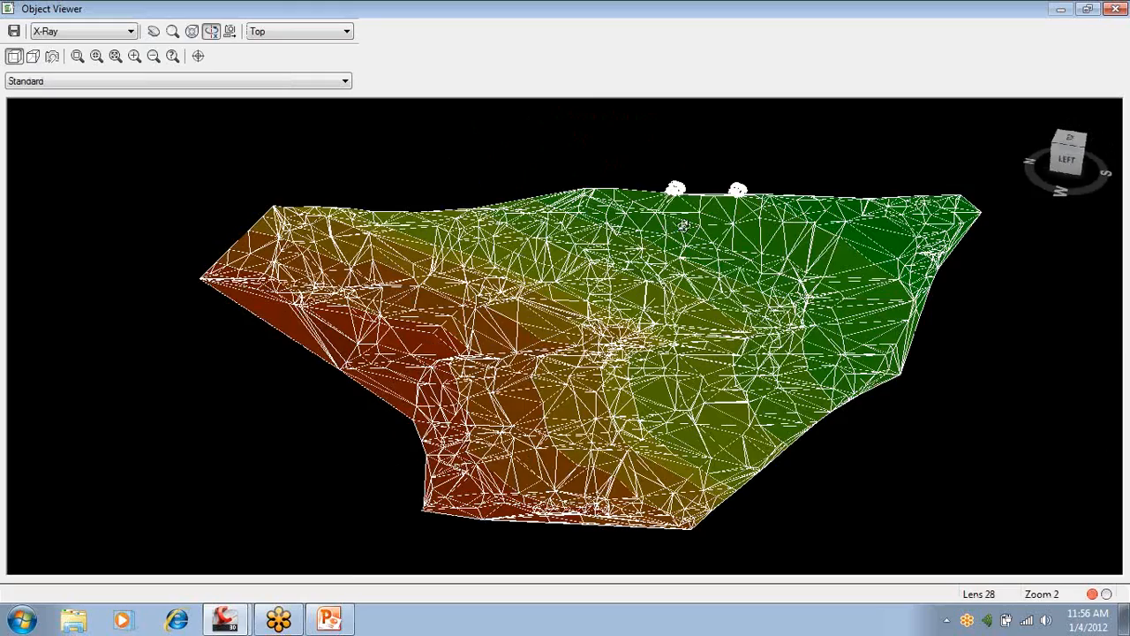
{"action": "scroll", "coordinate": [671, 226], "scroll_direction": "up", "scroll_amount": 3}
{"action": "scroll", "coordinate": [687, 226], "scroll_direction": "up", "scroll_amount": 2}
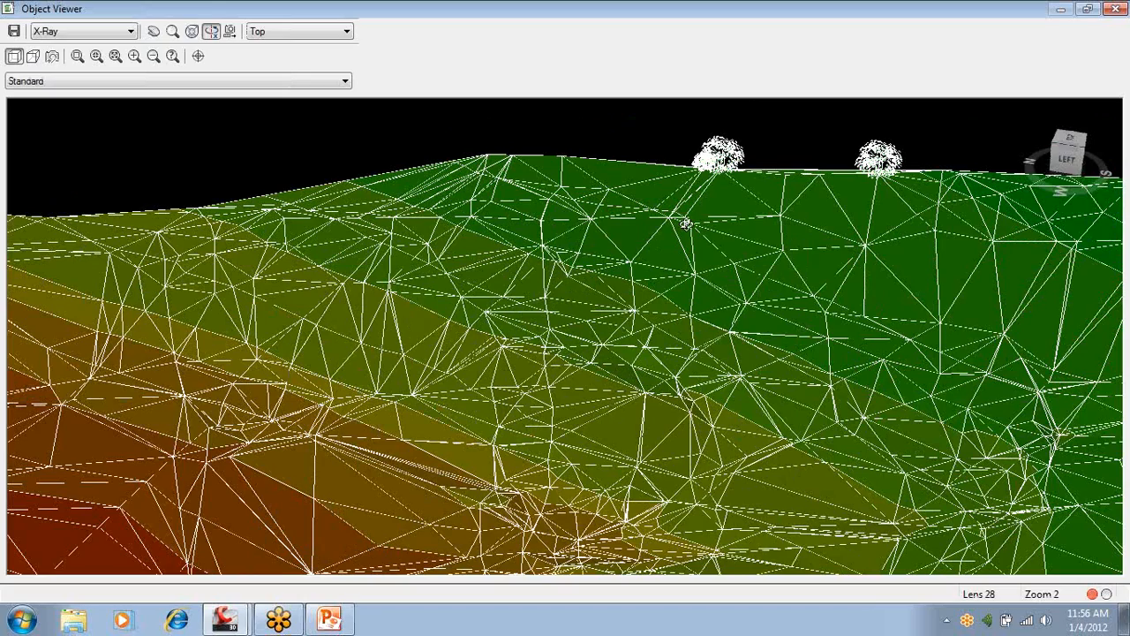
View the surface and trees in the Realistic, Civil 3D and Shaded visual styles, and close the Object Viewer.
{"action": "left_click", "coordinate": [128, 34]}
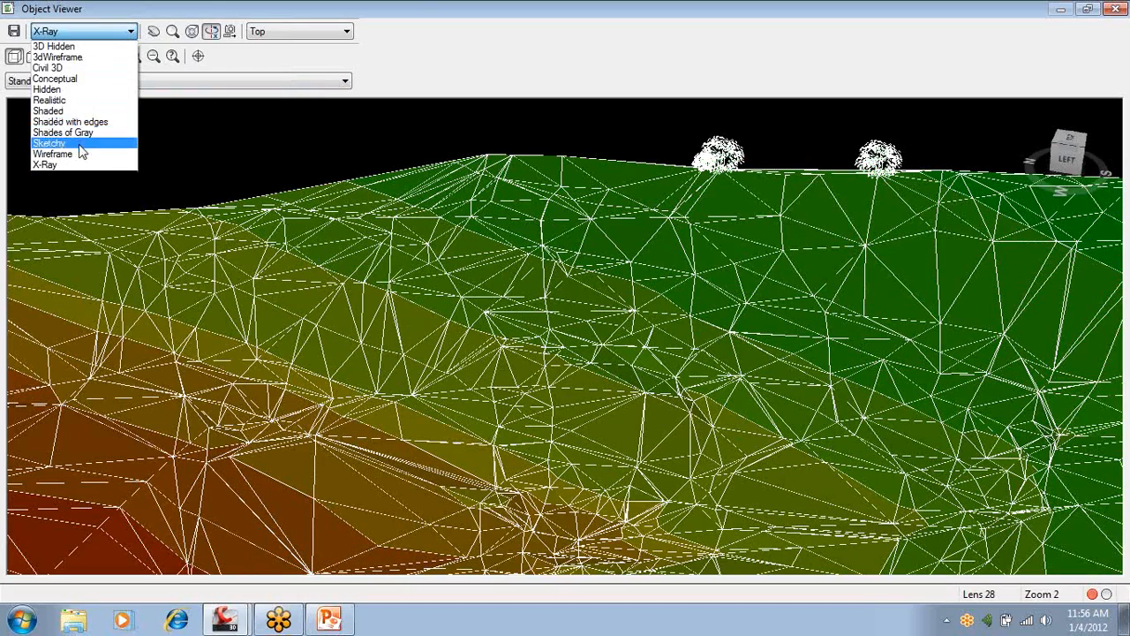
{"action": "left_click", "coordinate": [69, 100]}
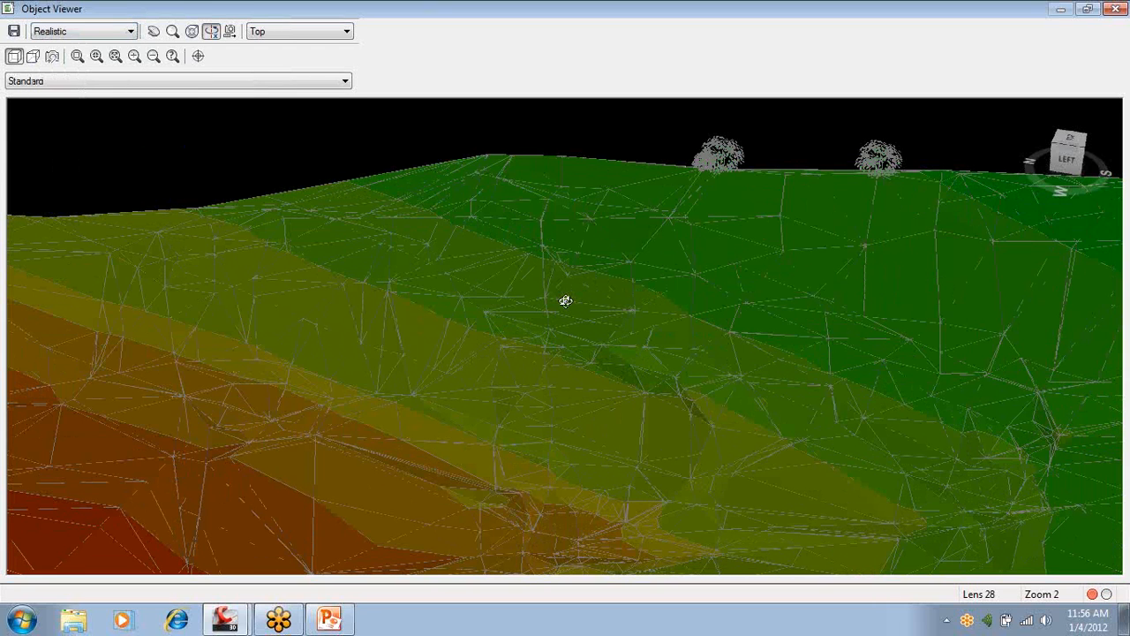
{"action": "left_click", "coordinate": [80, 33]}
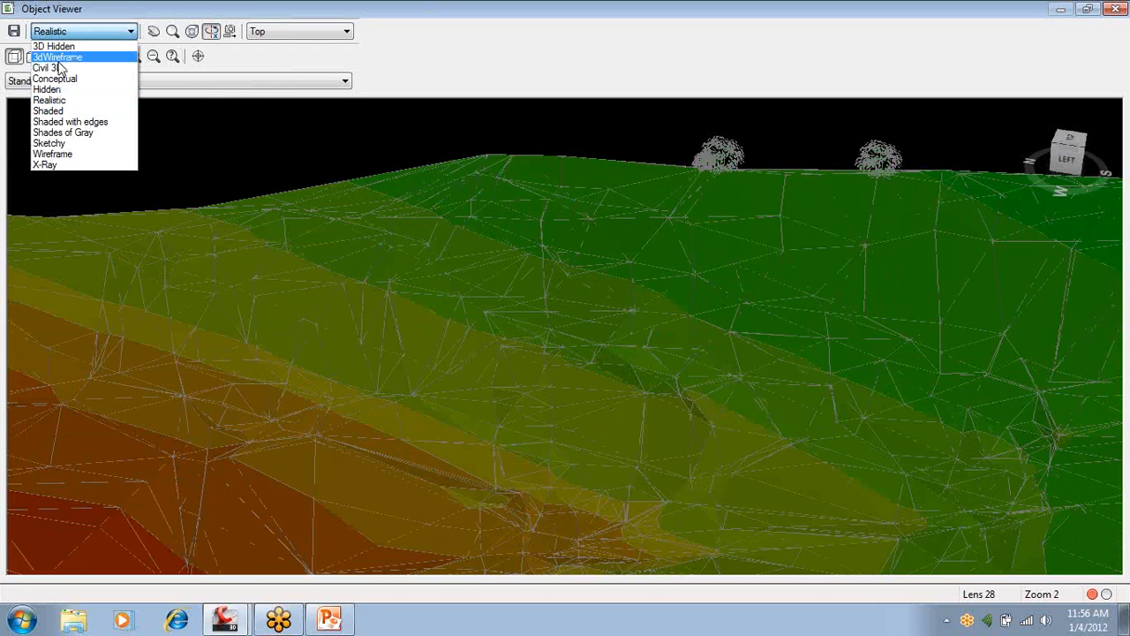
{"action": "left_click", "coordinate": [59, 68]}
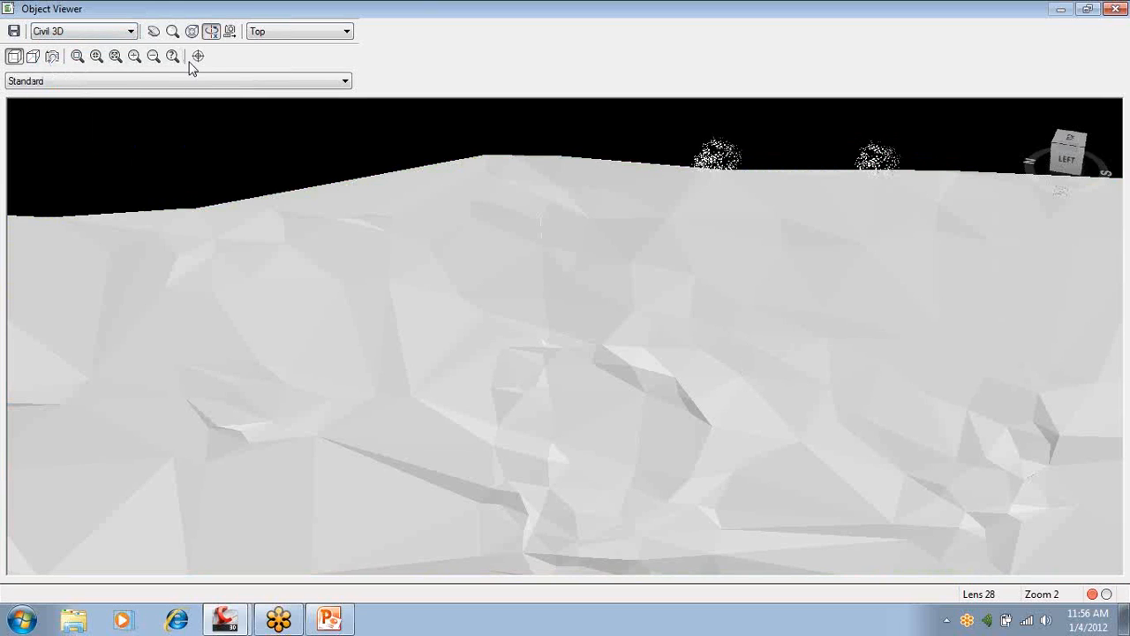
{"action": "left_click", "coordinate": [113, 37]}
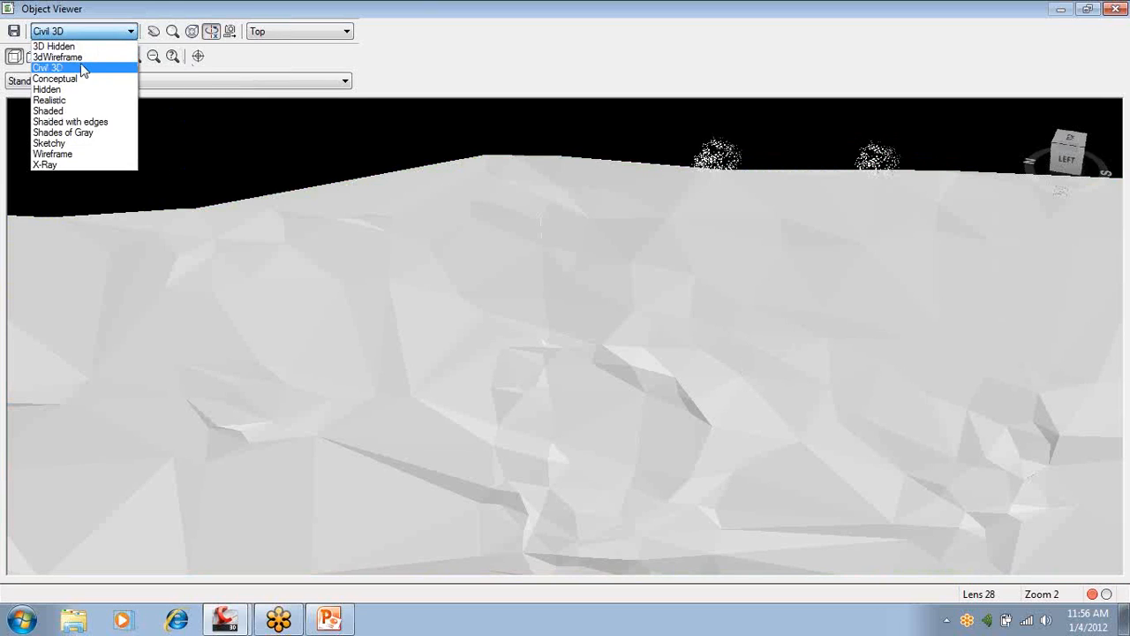
{"action": "left_click", "coordinate": [68, 110]}
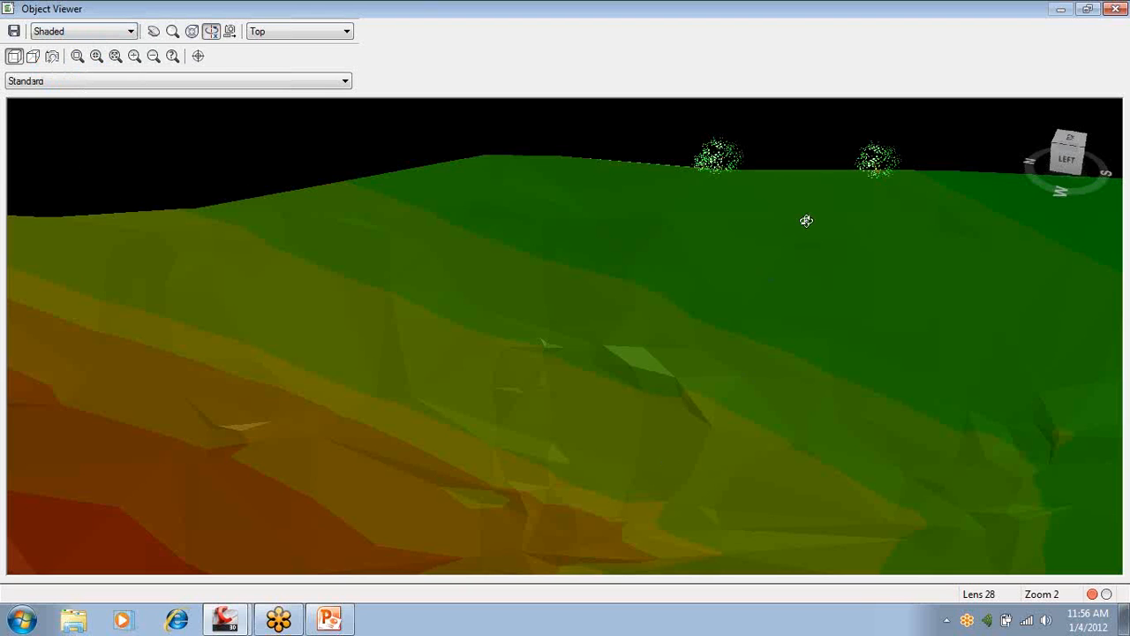
{"action": "left_click", "coordinate": [1116, 11]}
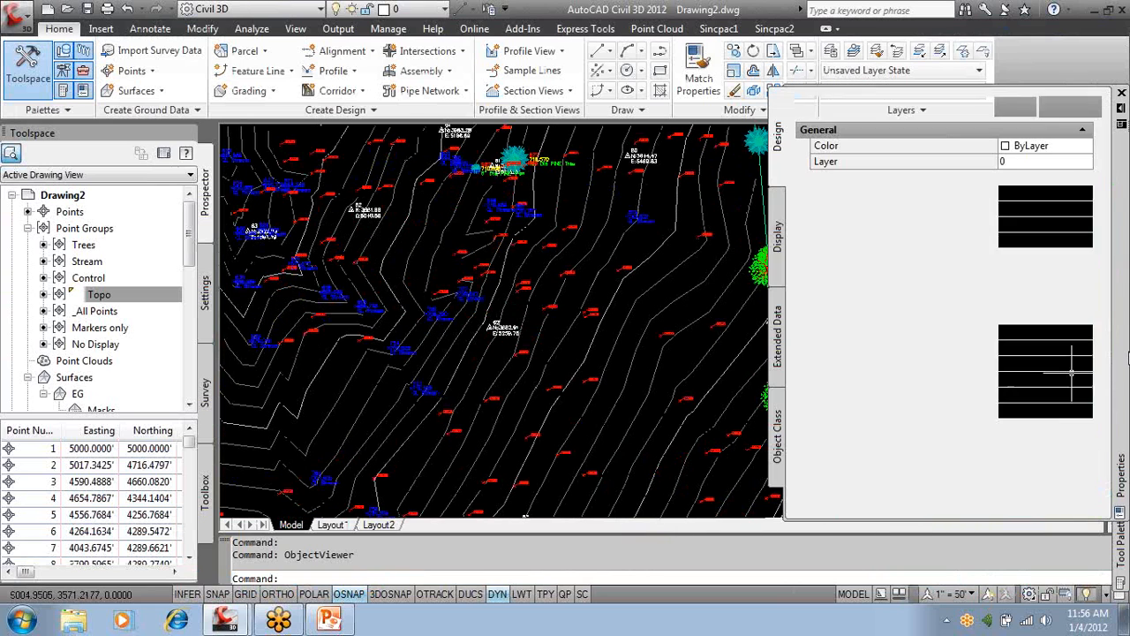
Look through the Civil Imperial Subassemblies palette categories and the other available tool palette sets.
{"action": "mouse_move", "coordinate": [1122, 558]}
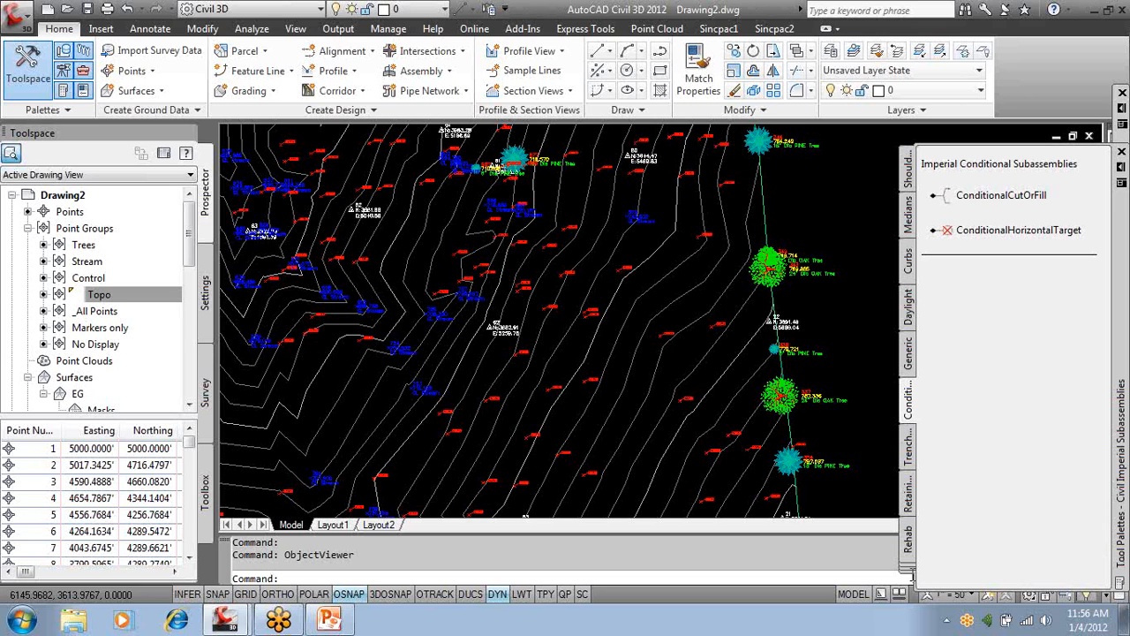
{"action": "left_click", "coordinate": [911, 571]}
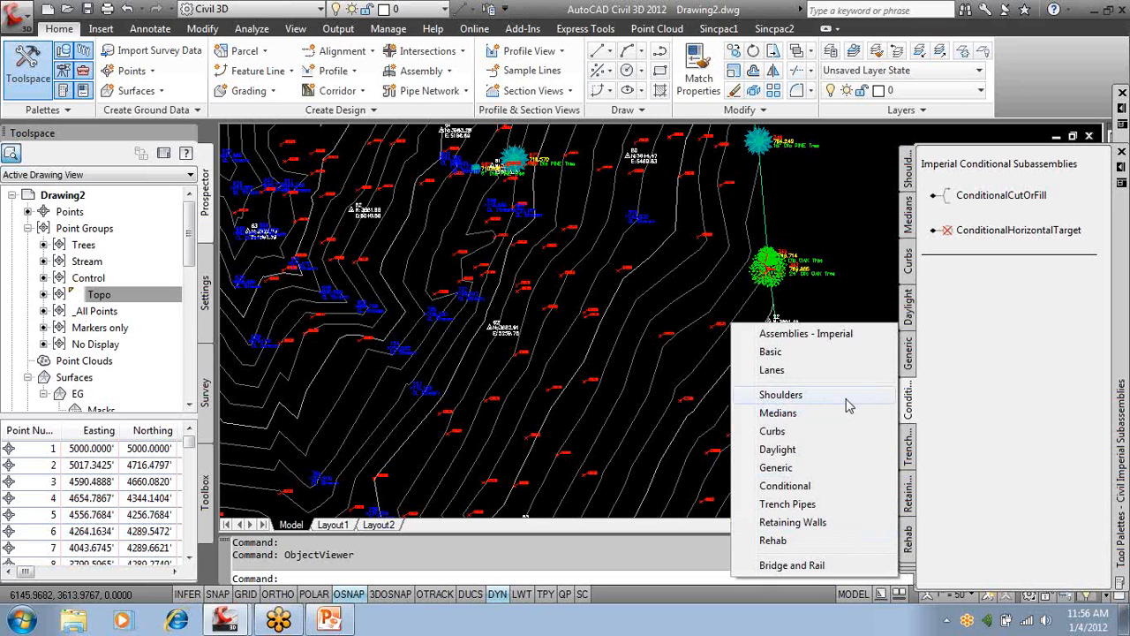
{"action": "left_click", "coordinate": [910, 572]}
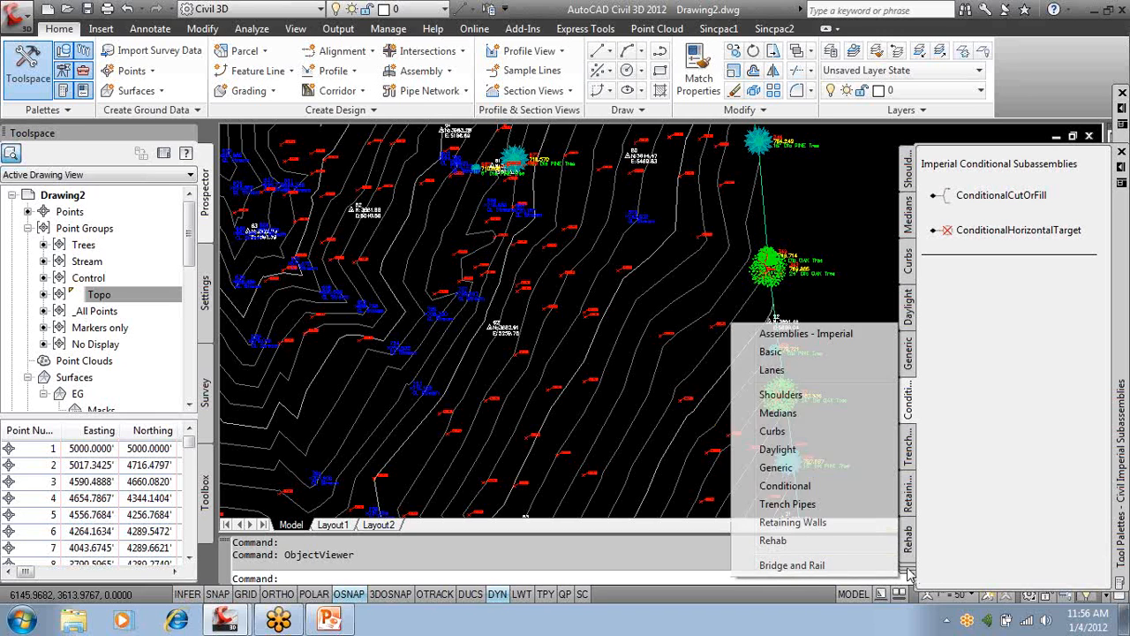
{"action": "right_click", "coordinate": [1120, 530]}
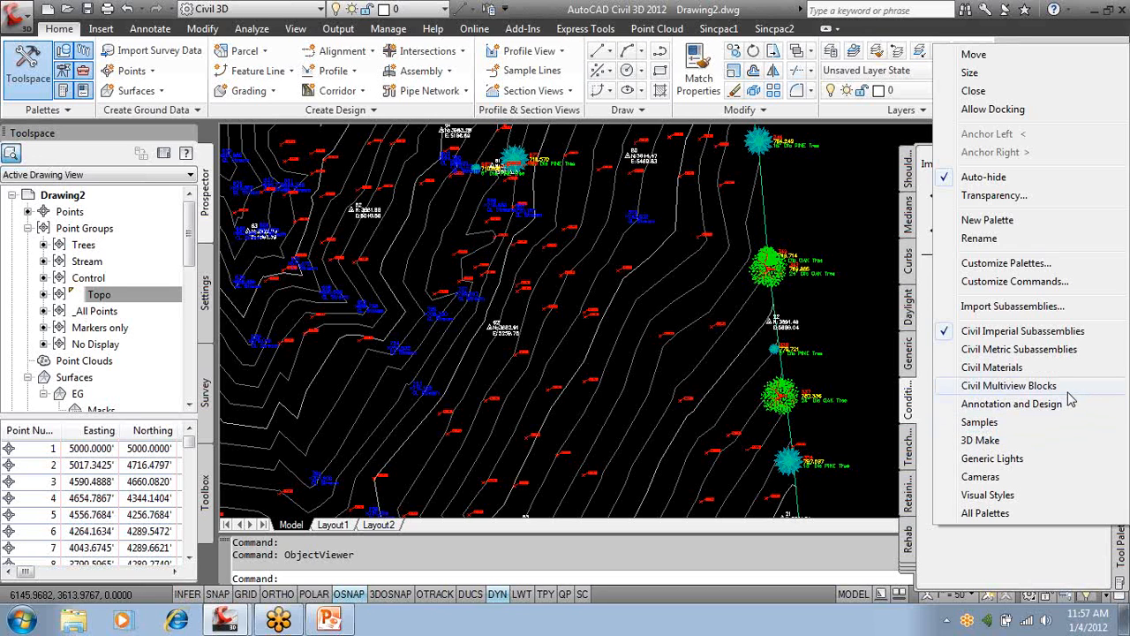
{"action": "left_click", "coordinate": [723, 413]}
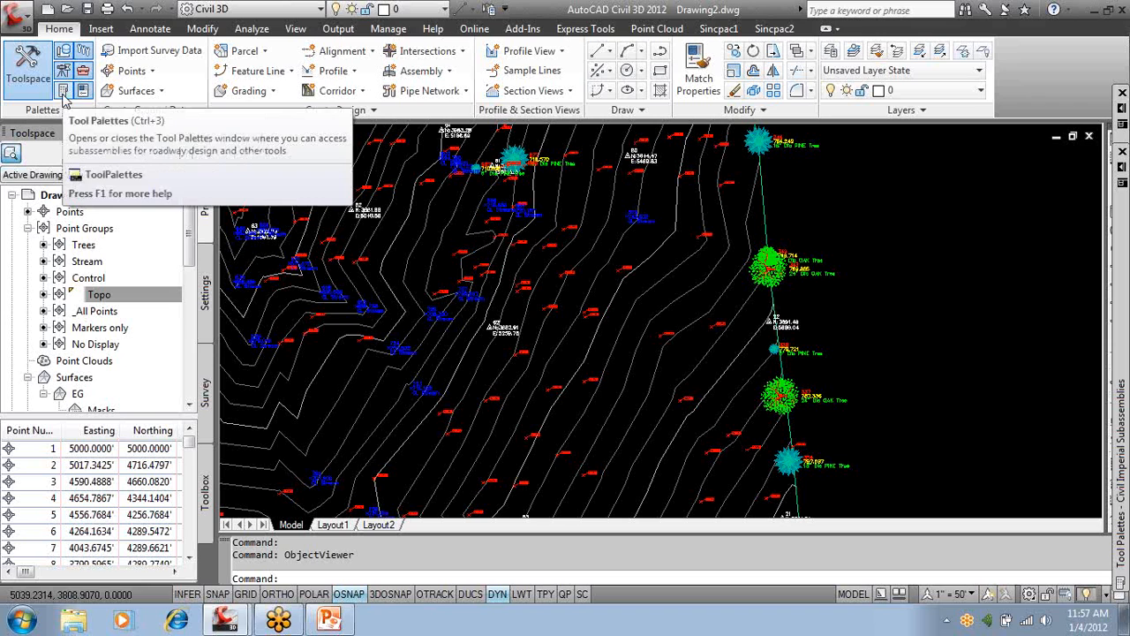
Collapse the Surfaces branch and look over the drawing's point groups and its point settings with the whole surface in view.
{"action": "scroll", "coordinate": [977, 371], "scroll_direction": "down", "scroll_amount": 4}
{"action": "left_click_drag", "start_coordinate": [977, 371], "coordinate": [687, 371]}
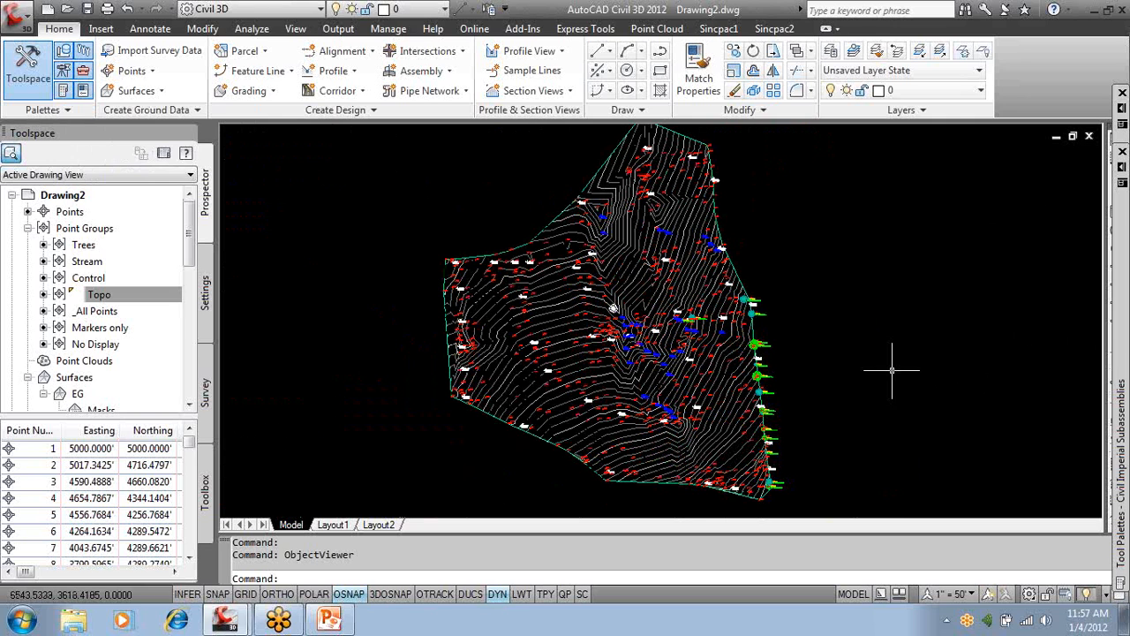
{"action": "left_click", "coordinate": [27, 228]}
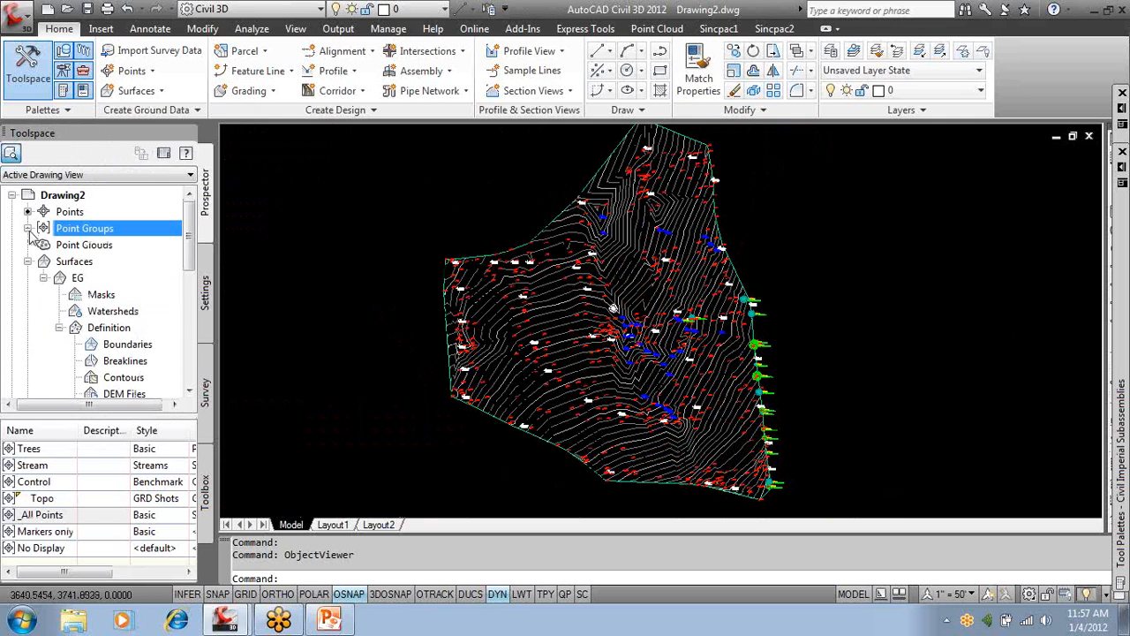
{"action": "left_click", "coordinate": [27, 262]}
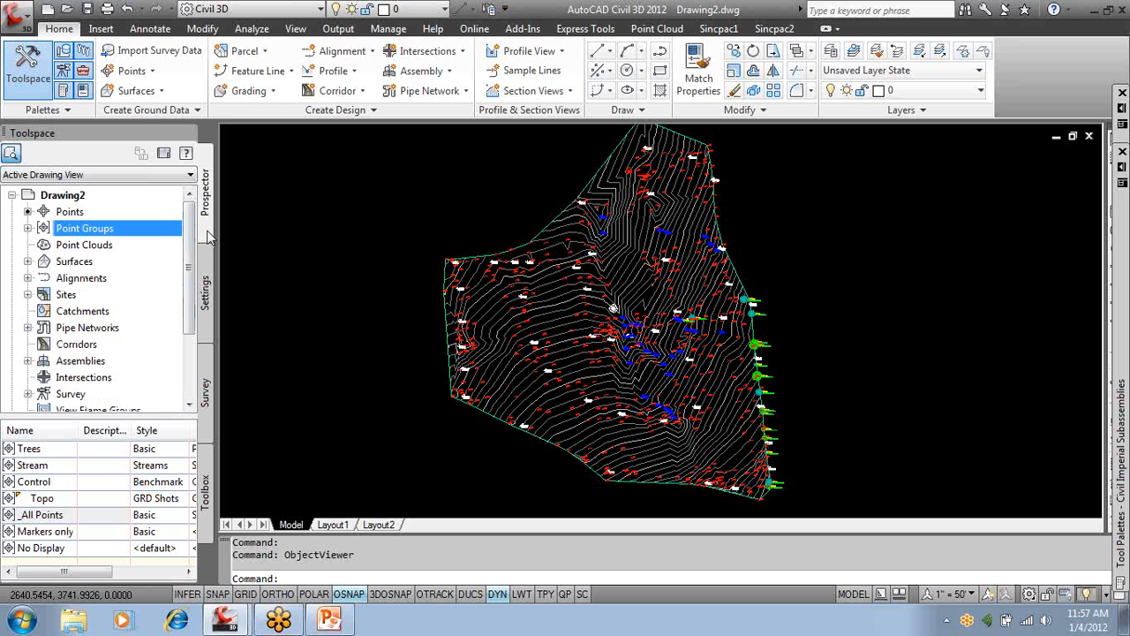
{"action": "left_click", "coordinate": [27, 231]}
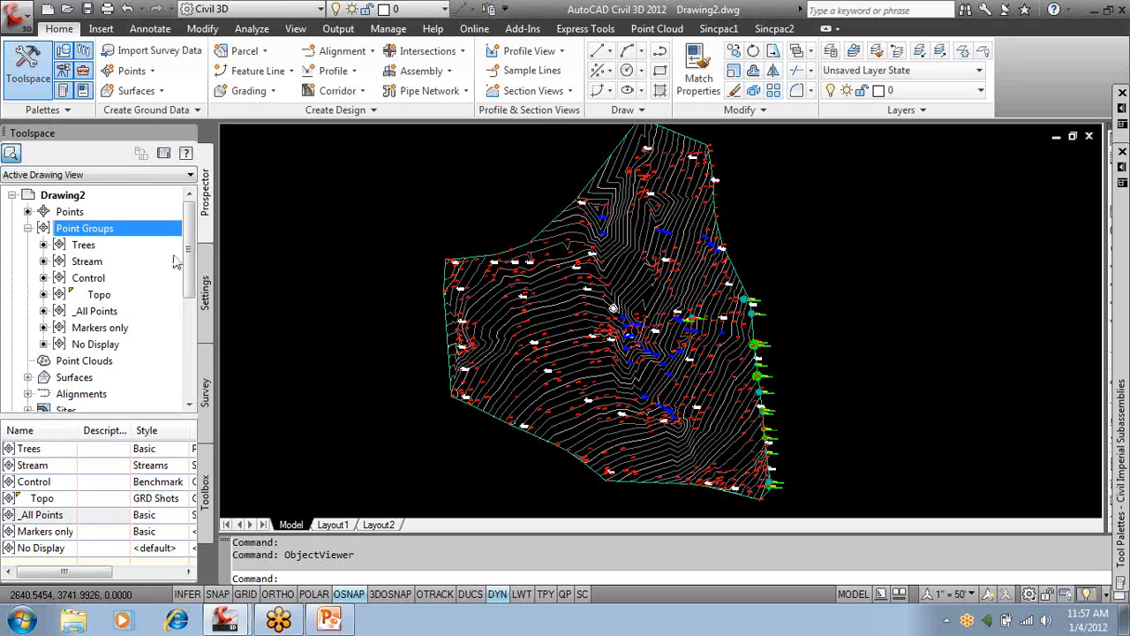
{"action": "left_click", "coordinate": [205, 285]}
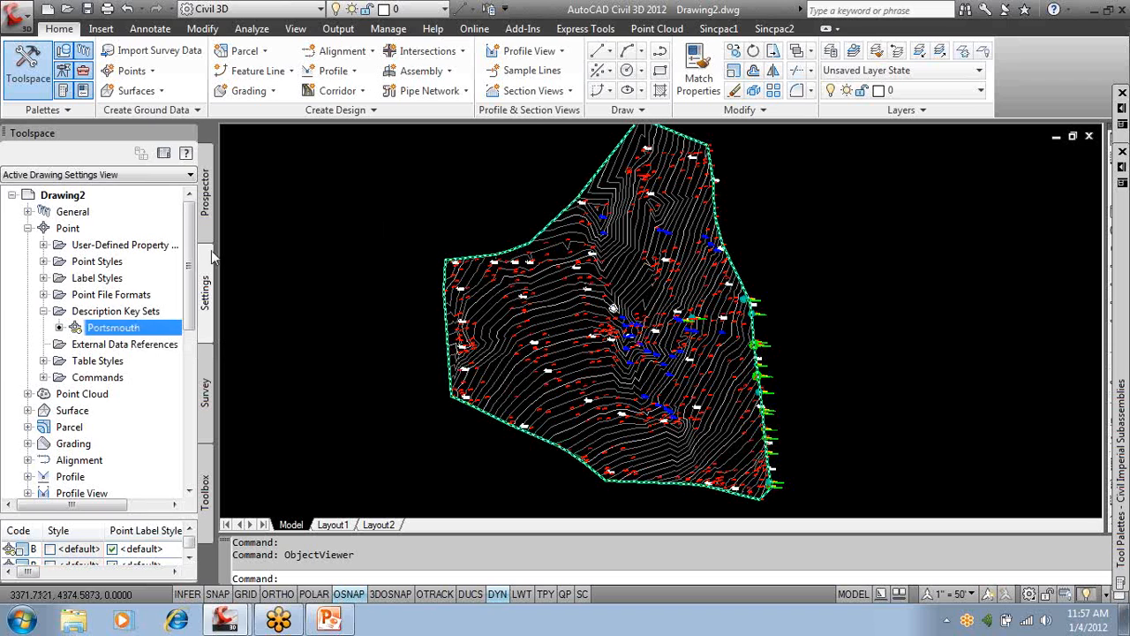
{"action": "left_click", "coordinate": [209, 218]}
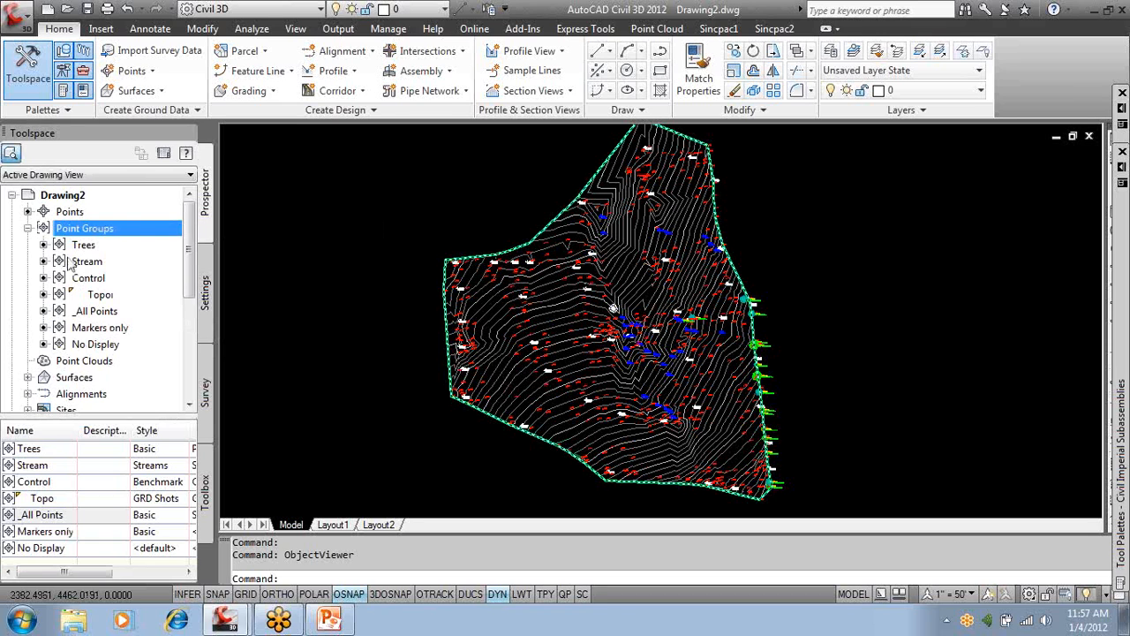
{"action": "mouse_move", "coordinate": [78, 337]}
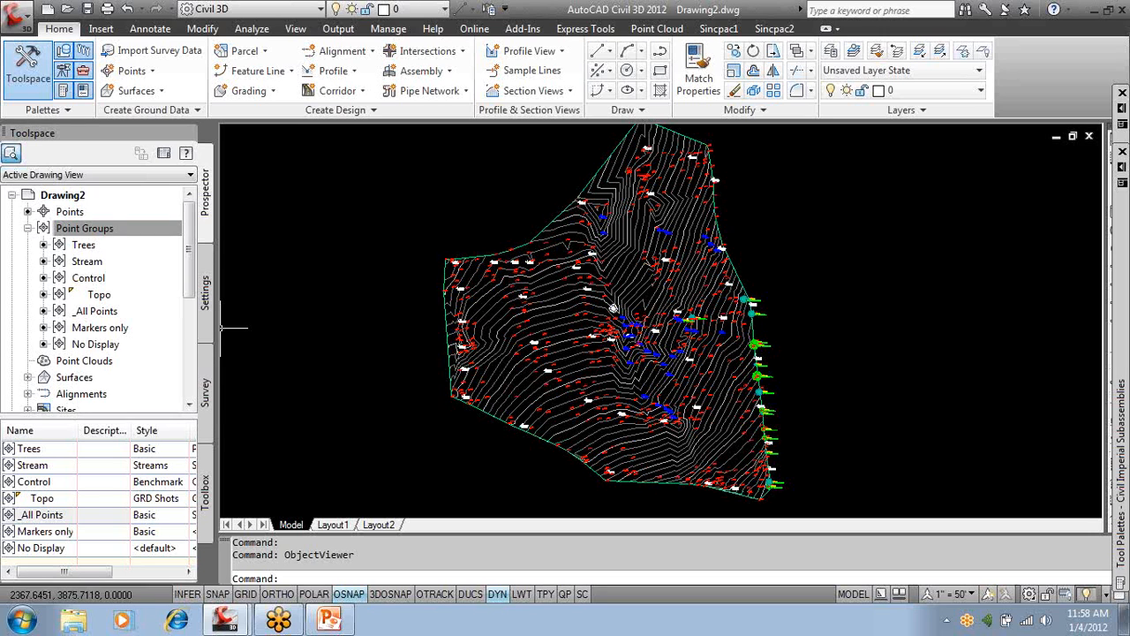
Examine the No Display point group's default point and label styles and its style overrides.
{"action": "left_click", "coordinate": [106, 345]}
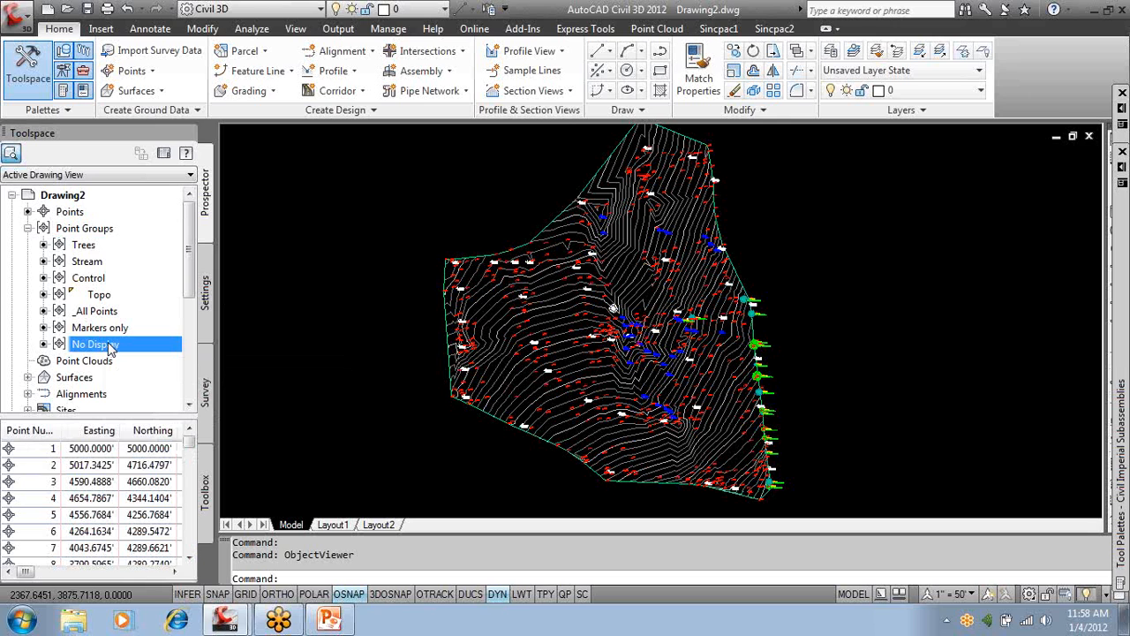
{"action": "right_click", "coordinate": [145, 345]}
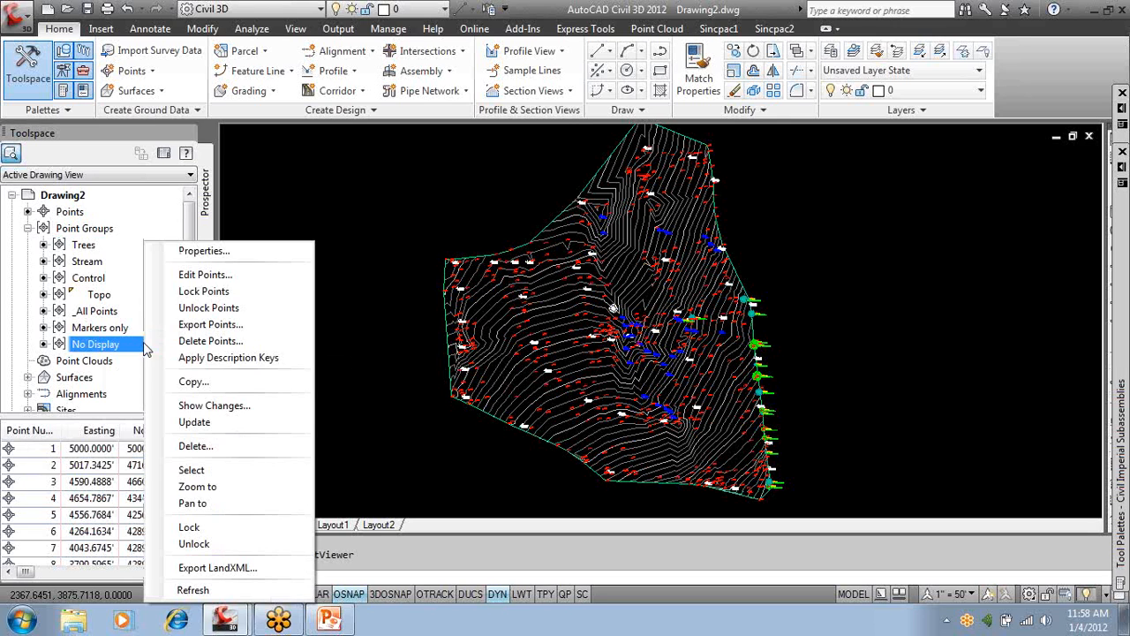
{"action": "left_click", "coordinate": [250, 260]}
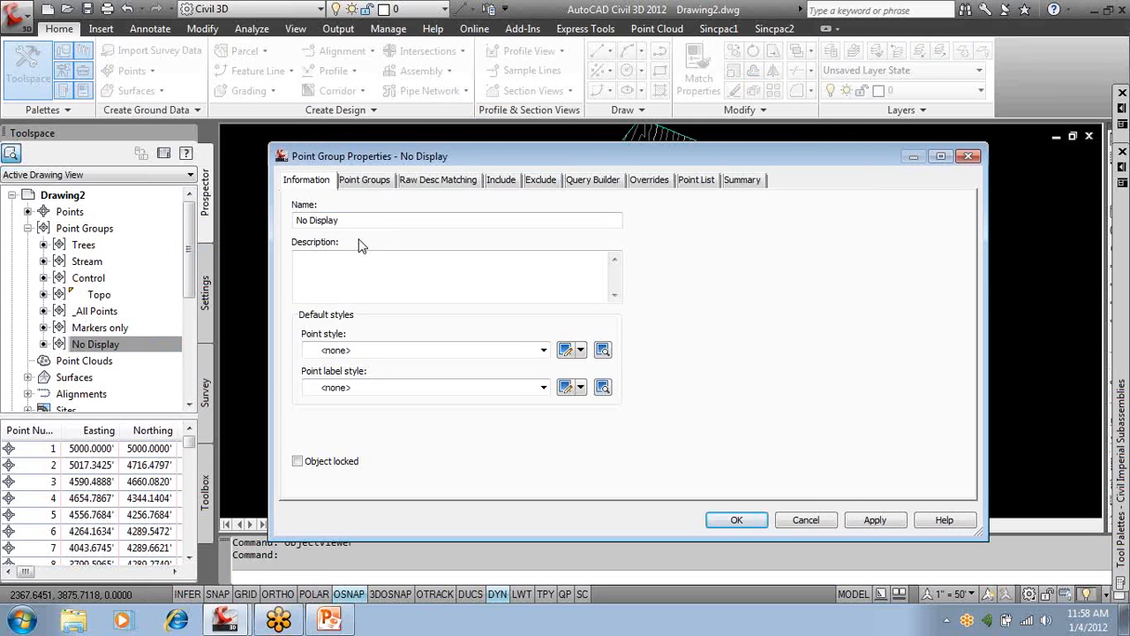
{"action": "left_click", "coordinate": [342, 351]}
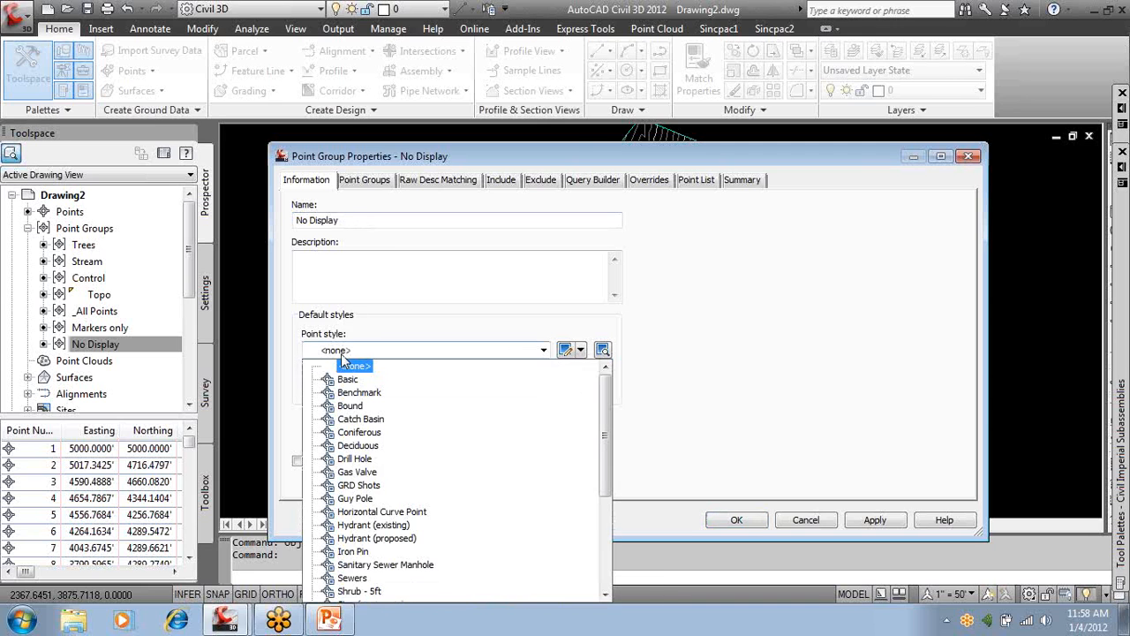
{"action": "left_click", "coordinate": [389, 352]}
{"action": "left_click", "coordinate": [390, 389]}
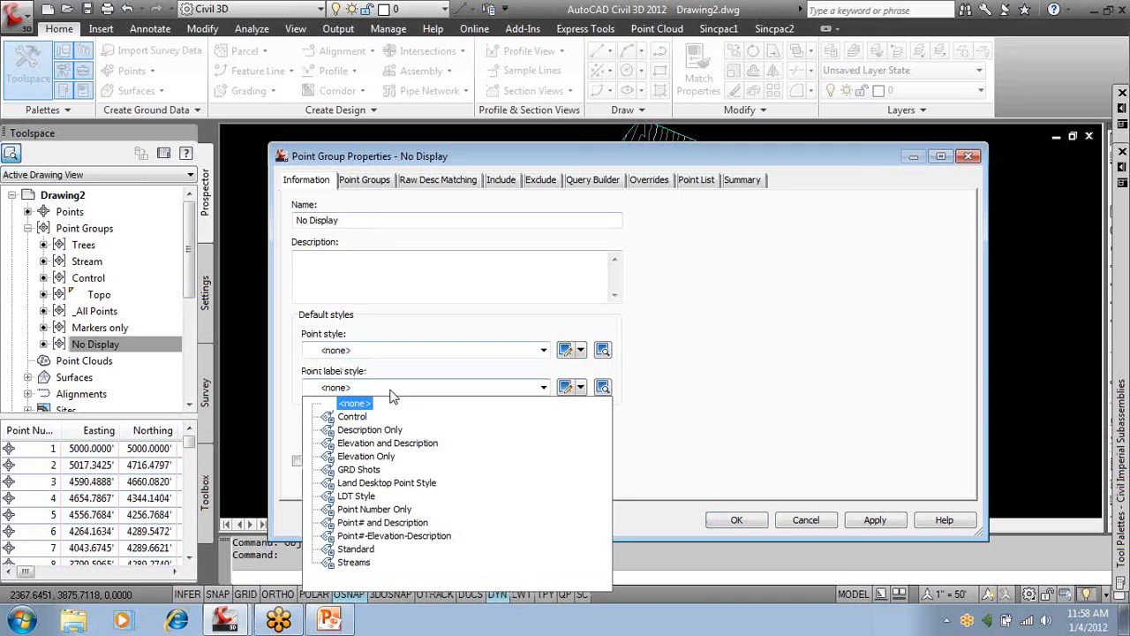
{"action": "left_click", "coordinate": [392, 392]}
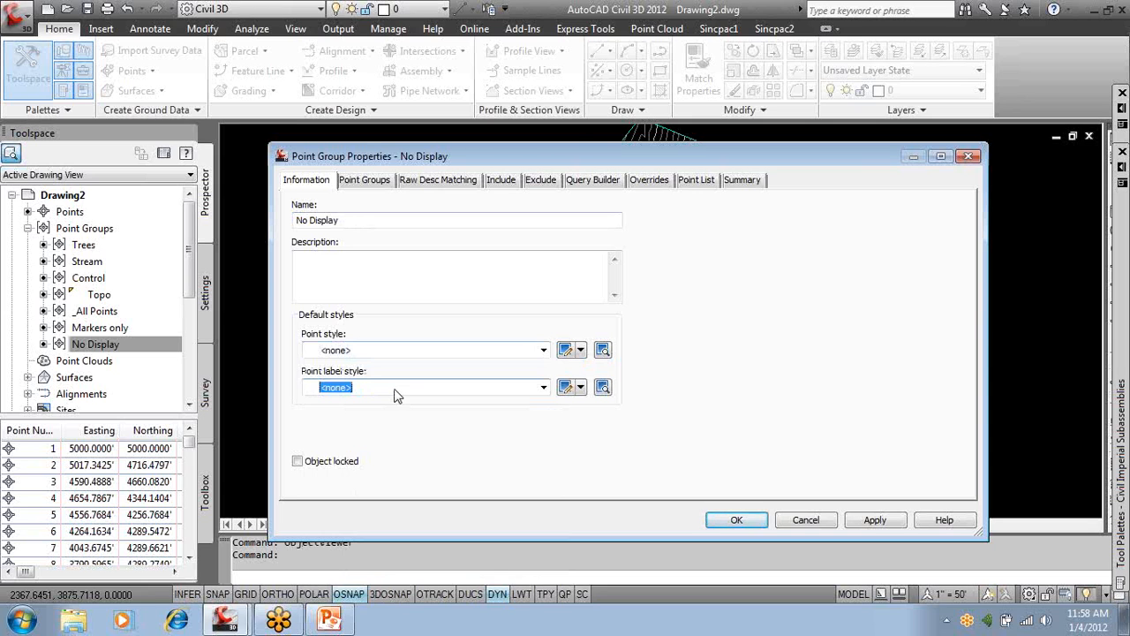
{"action": "left_click", "coordinate": [661, 180]}
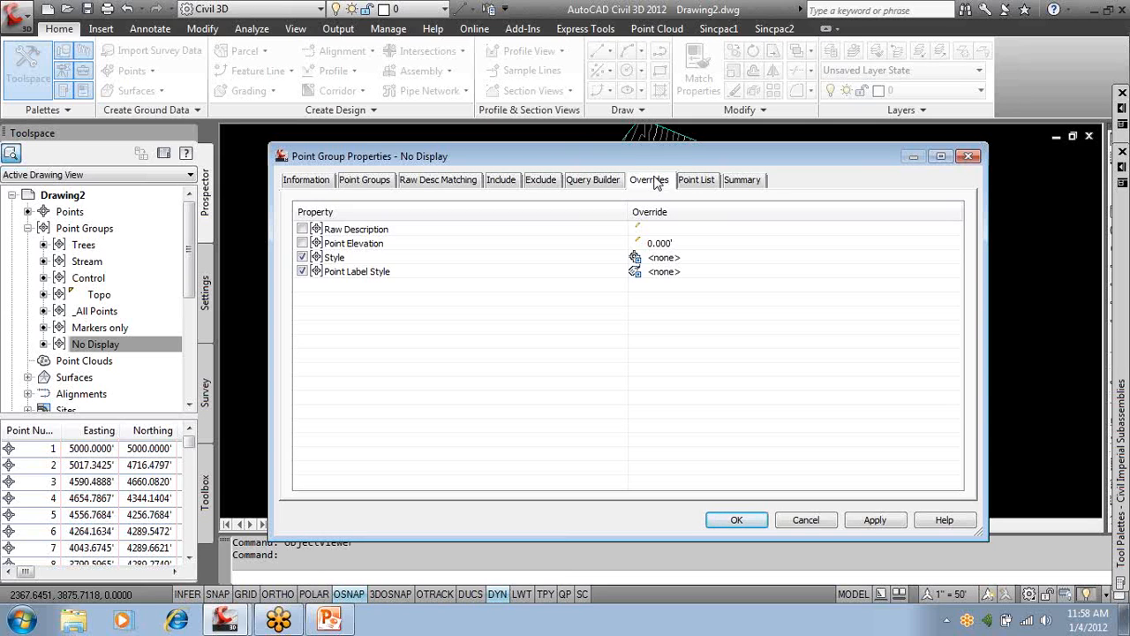
{"action": "left_click", "coordinate": [303, 258]}
{"action": "left_click", "coordinate": [737, 520]}
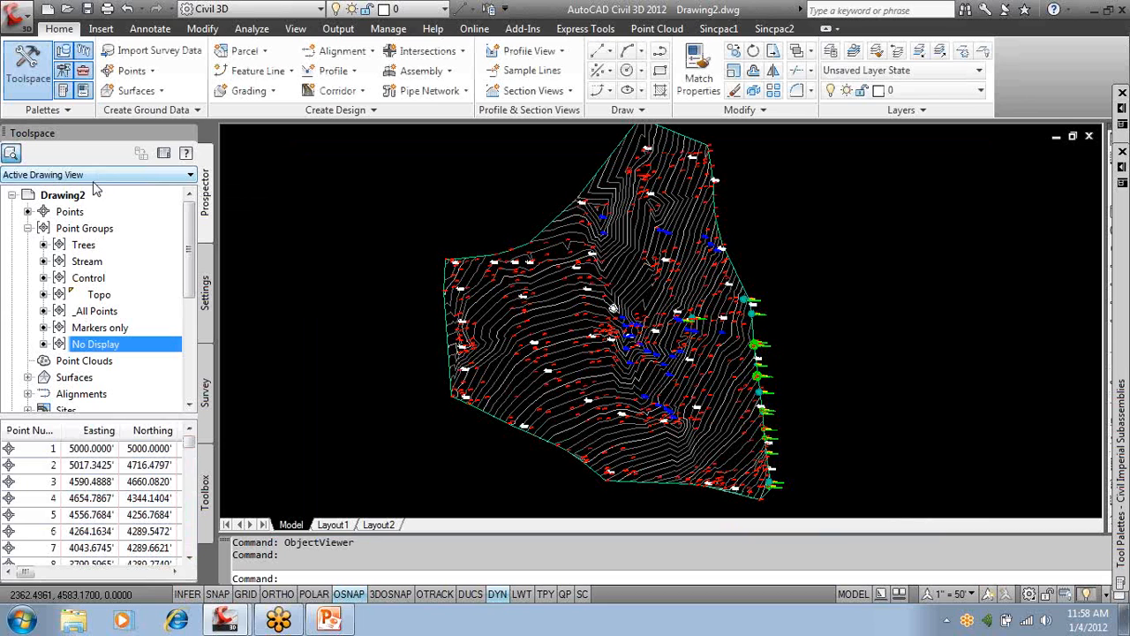
Move the No Display point group to the top of the point group display order and apply the change.
{"action": "right_click", "coordinate": [88, 231]}
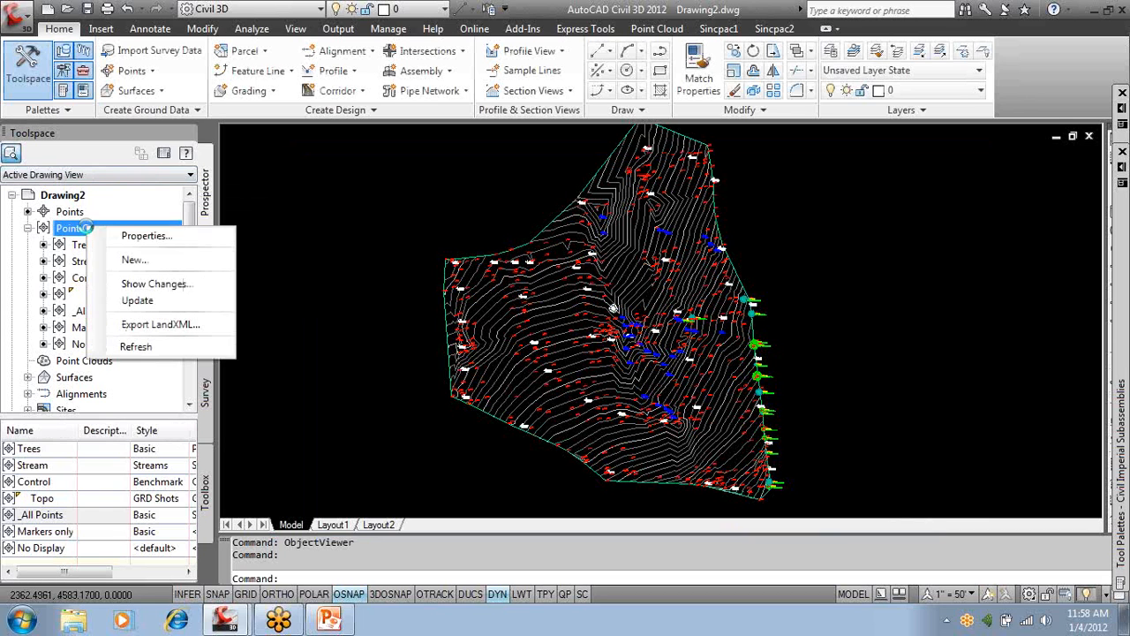
{"action": "left_click", "coordinate": [132, 235]}
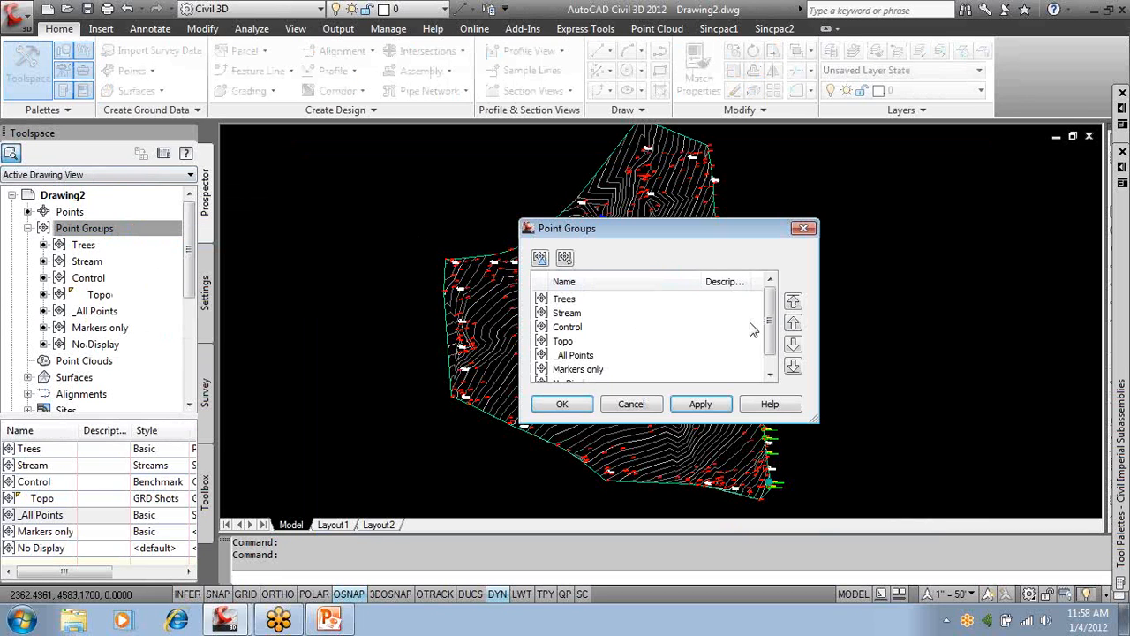
{"action": "left_click", "coordinate": [571, 300]}
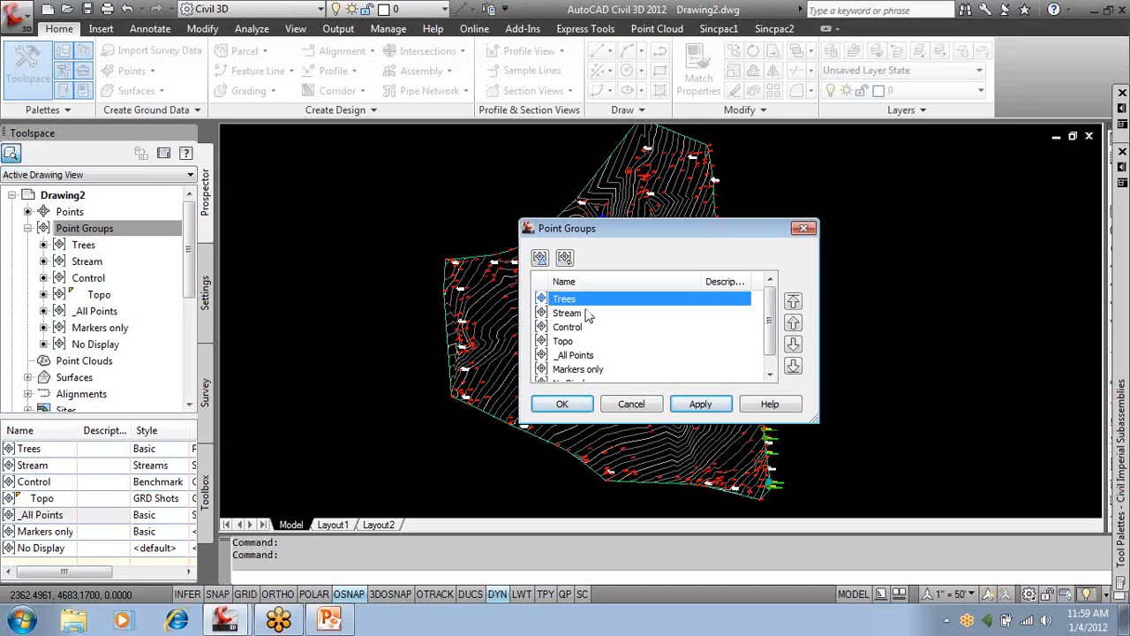
{"action": "left_click", "coordinate": [574, 343]}
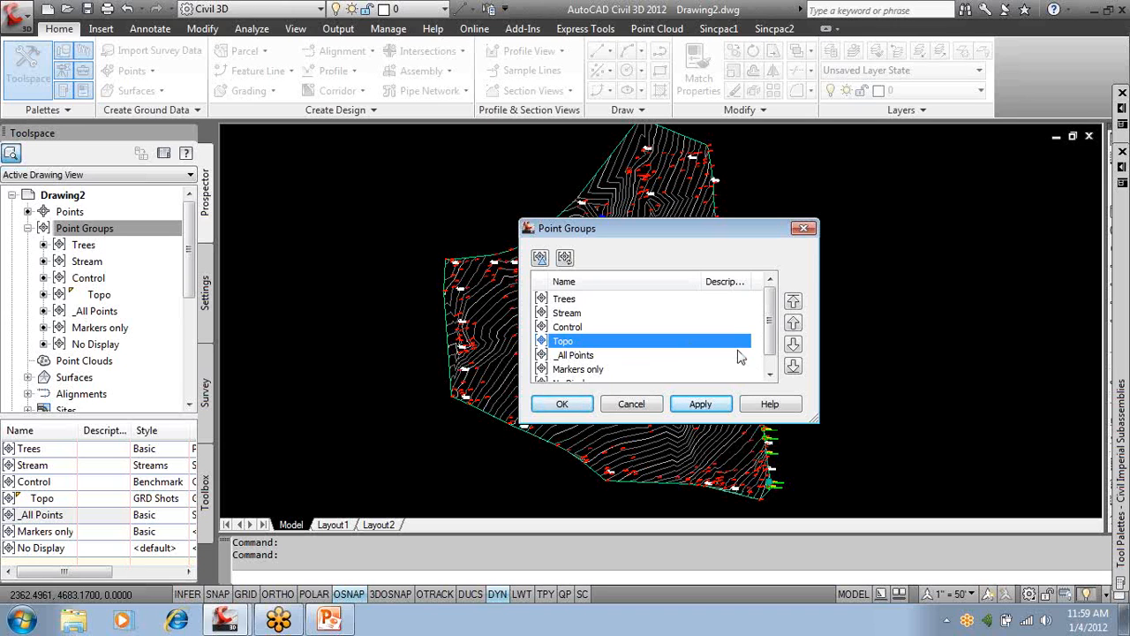
{"action": "scroll", "coordinate": [740, 356], "scroll_direction": "down", "scroll_amount": 1}
{"action": "left_click", "coordinate": [685, 367]}
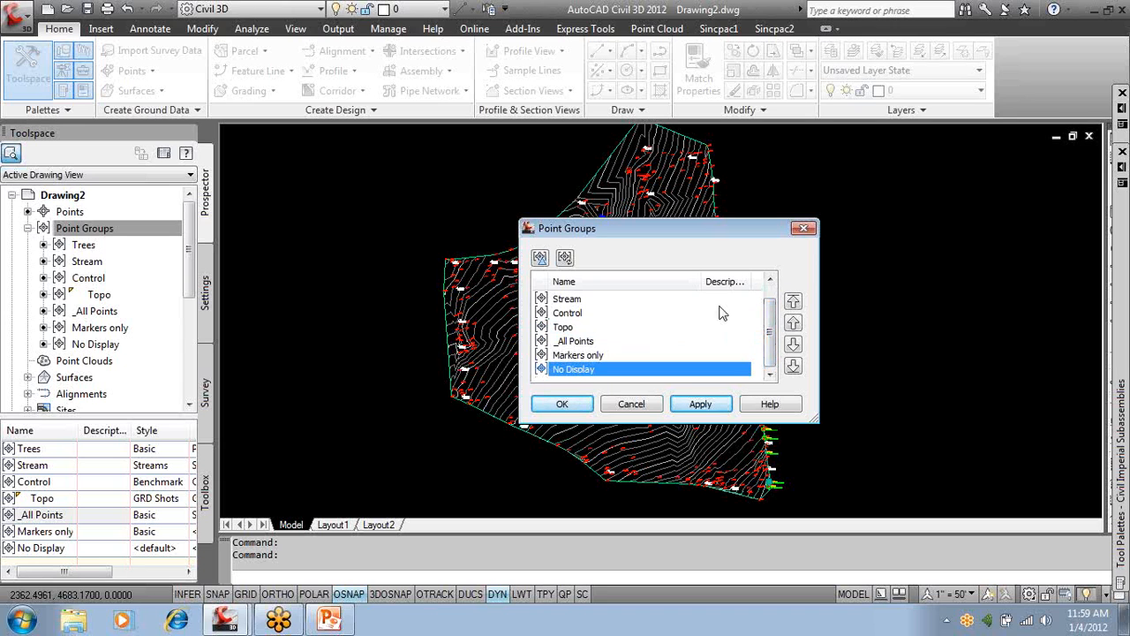
{"action": "left_click", "coordinate": [794, 302]}
{"action": "left_click", "coordinate": [556, 405]}
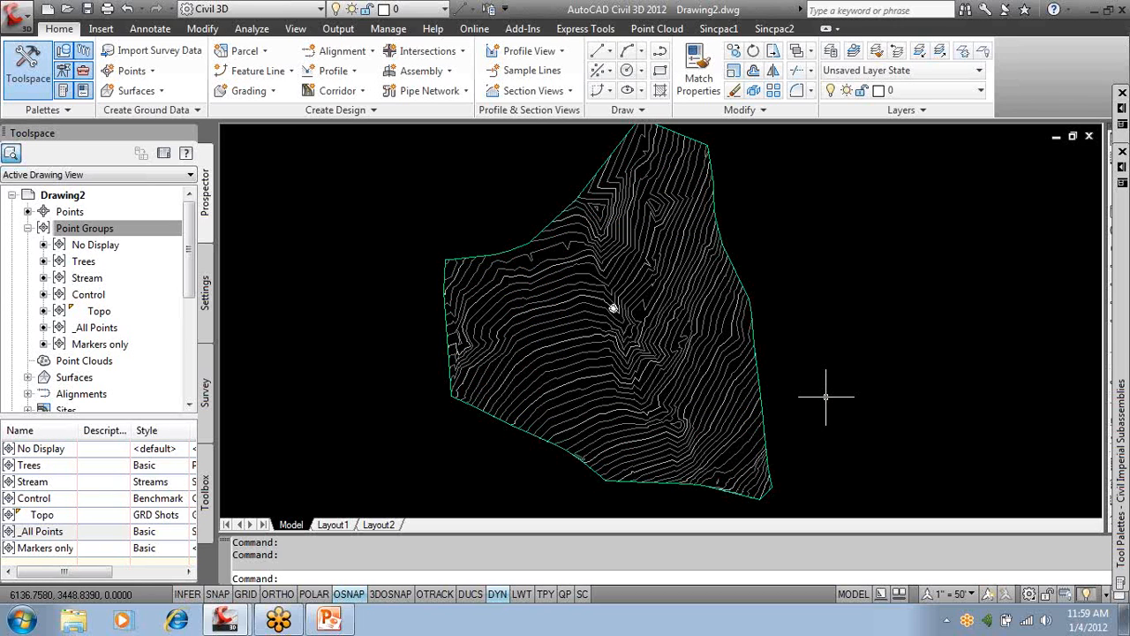
Check which points the No Display point group includes in its properties.
{"action": "right_click", "coordinate": [117, 245]}
{"action": "left_click", "coordinate": [159, 250]}
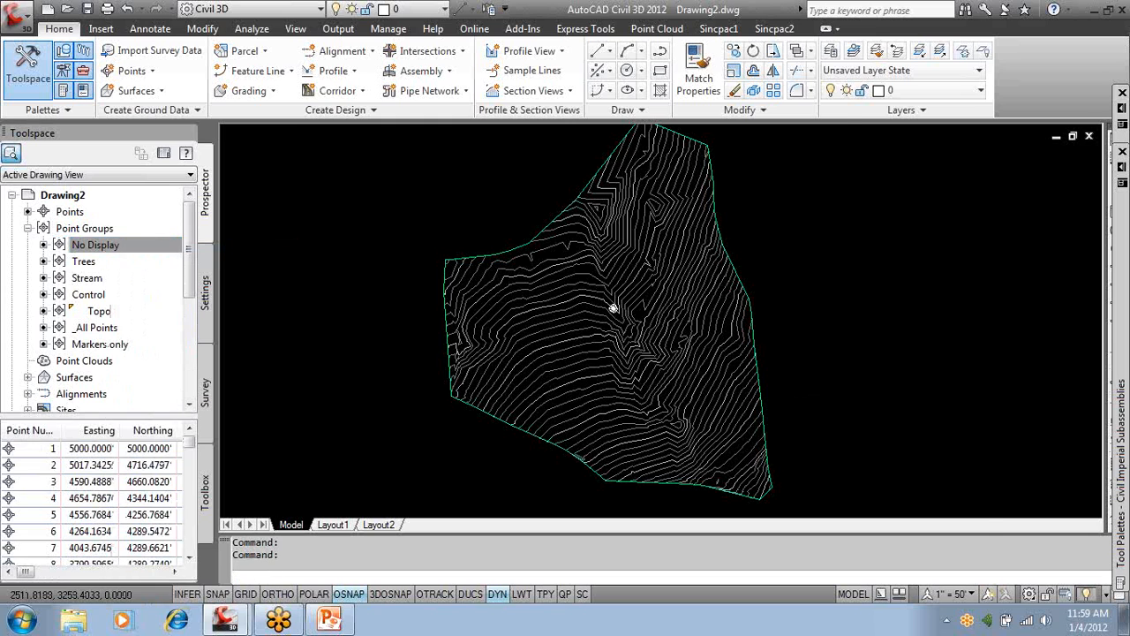
{"action": "left_click", "coordinate": [502, 181]}
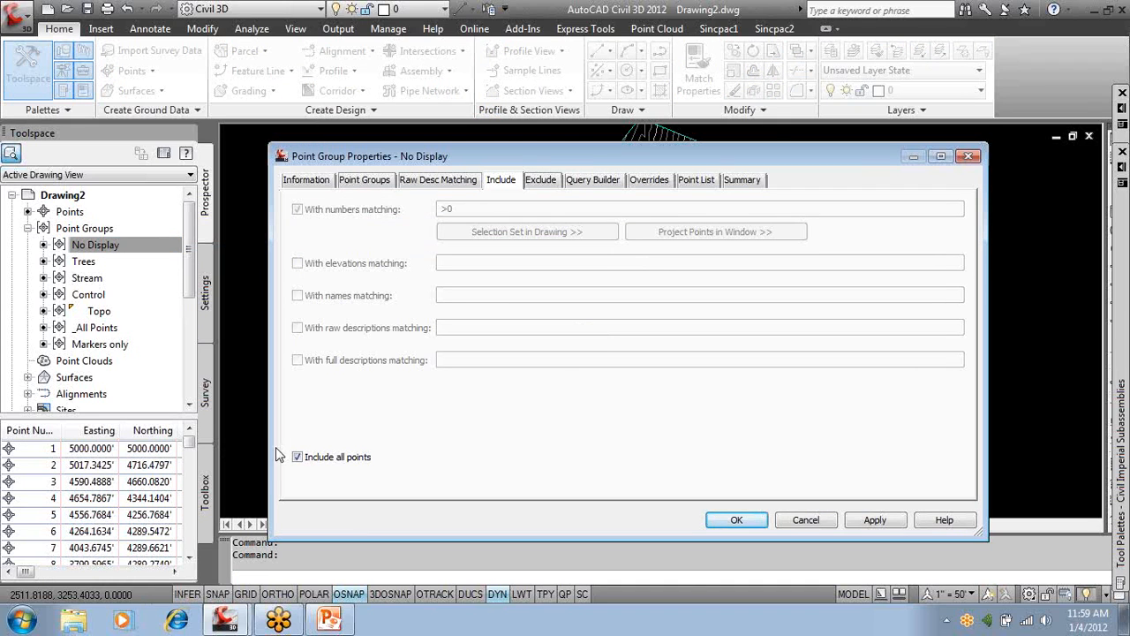
{"action": "left_click", "coordinate": [726, 526]}
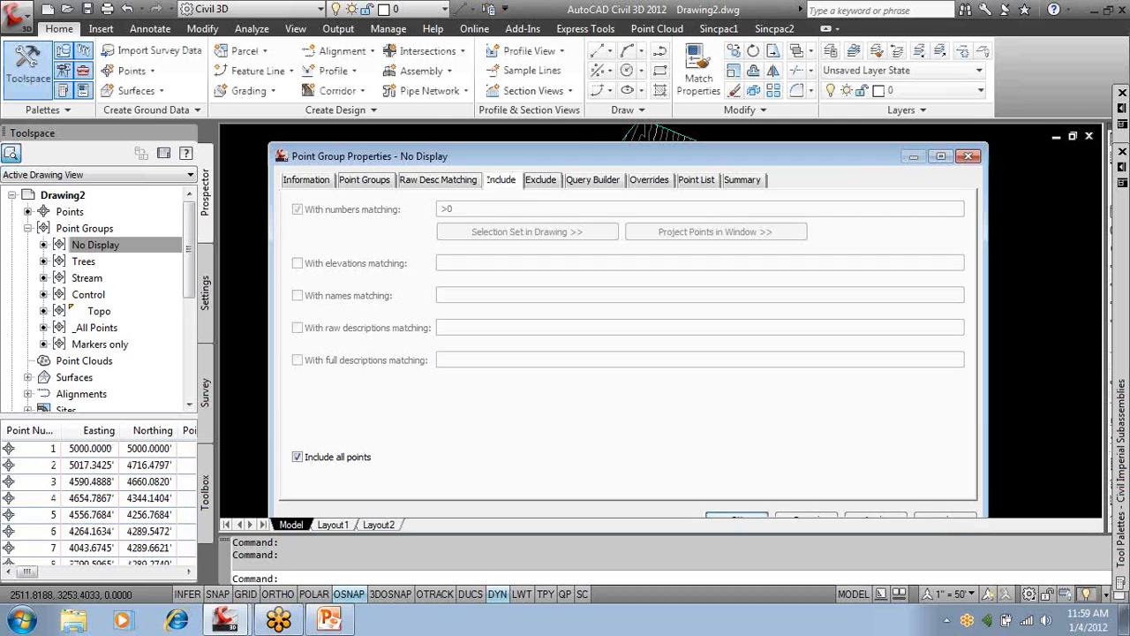
Move the Trees point group above No Display to the top of the display order.
{"action": "left_click", "coordinate": [104, 229]}
{"action": "right_click", "coordinate": [105, 229]}
{"action": "left_click", "coordinate": [435, 243]}
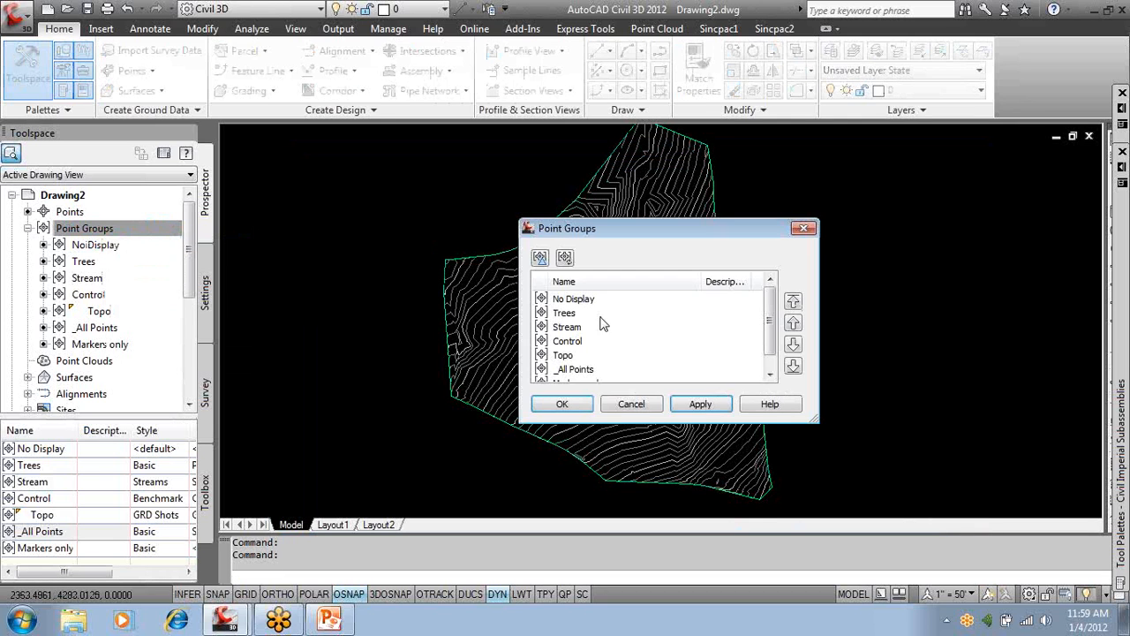
{"action": "left_click", "coordinate": [579, 315]}
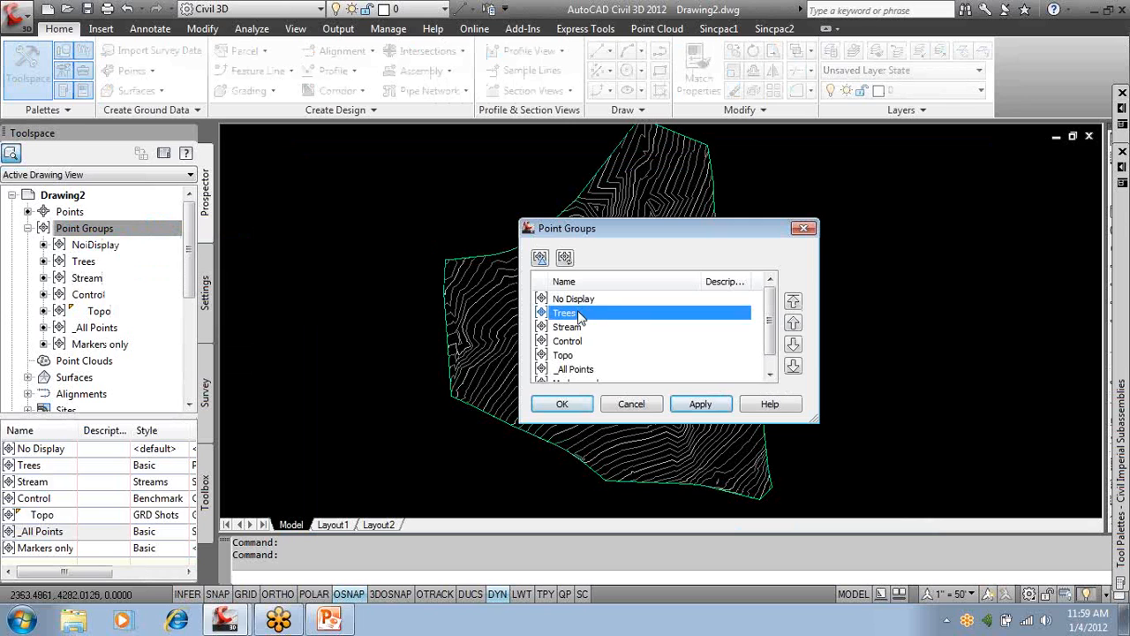
{"action": "left_click", "coordinate": [793, 301]}
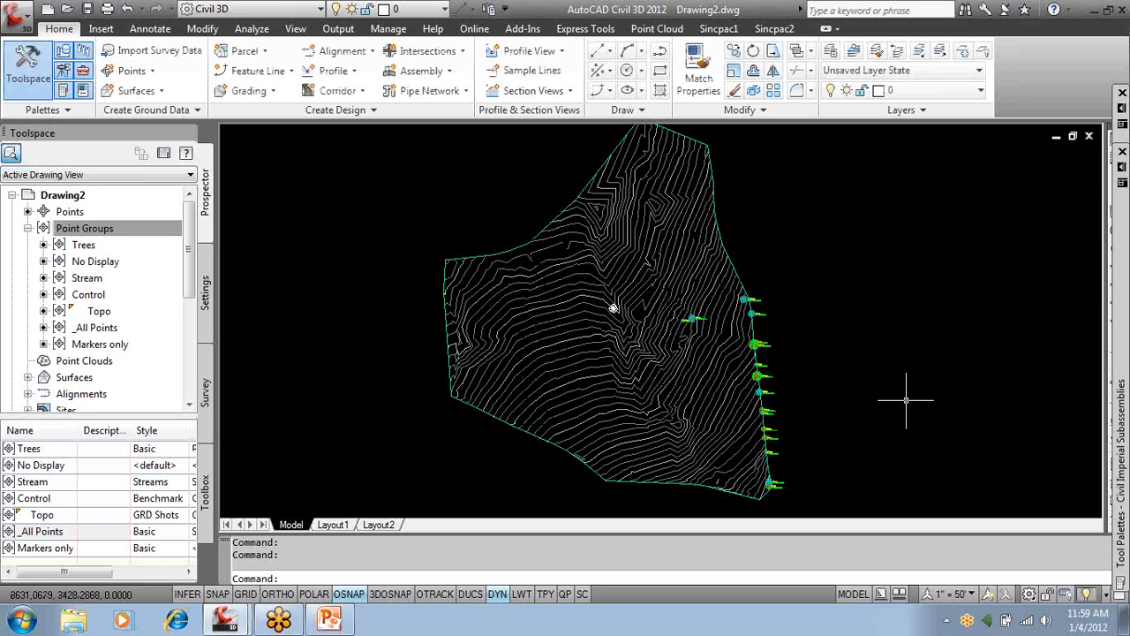
{"action": "left_click", "coordinate": [152, 71]}
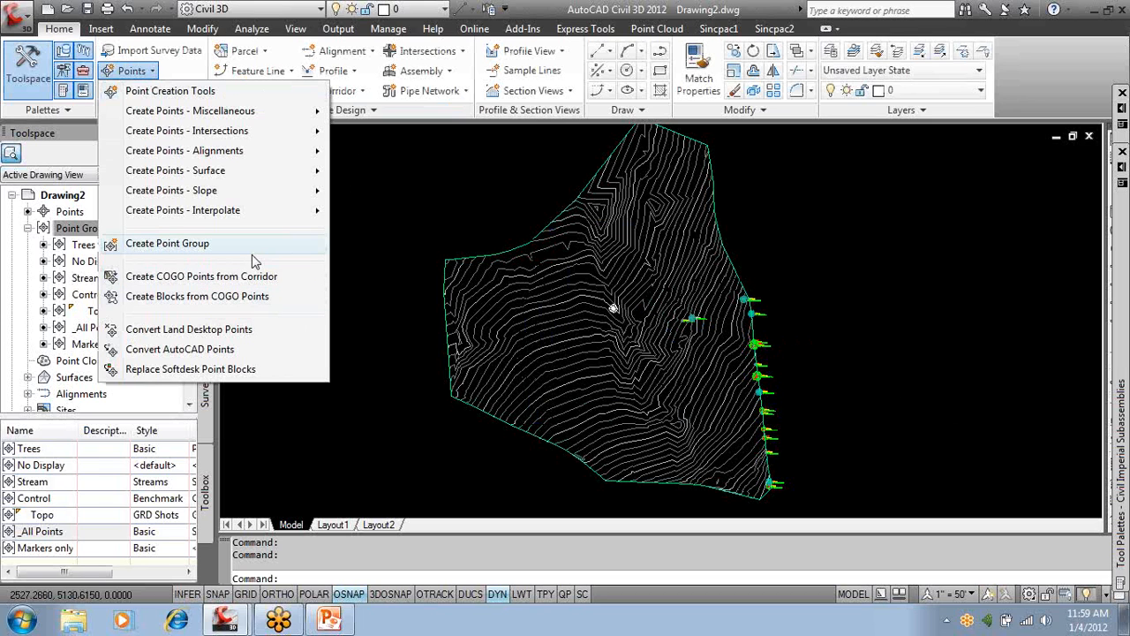
{"action": "left_click", "coordinate": [154, 28]}
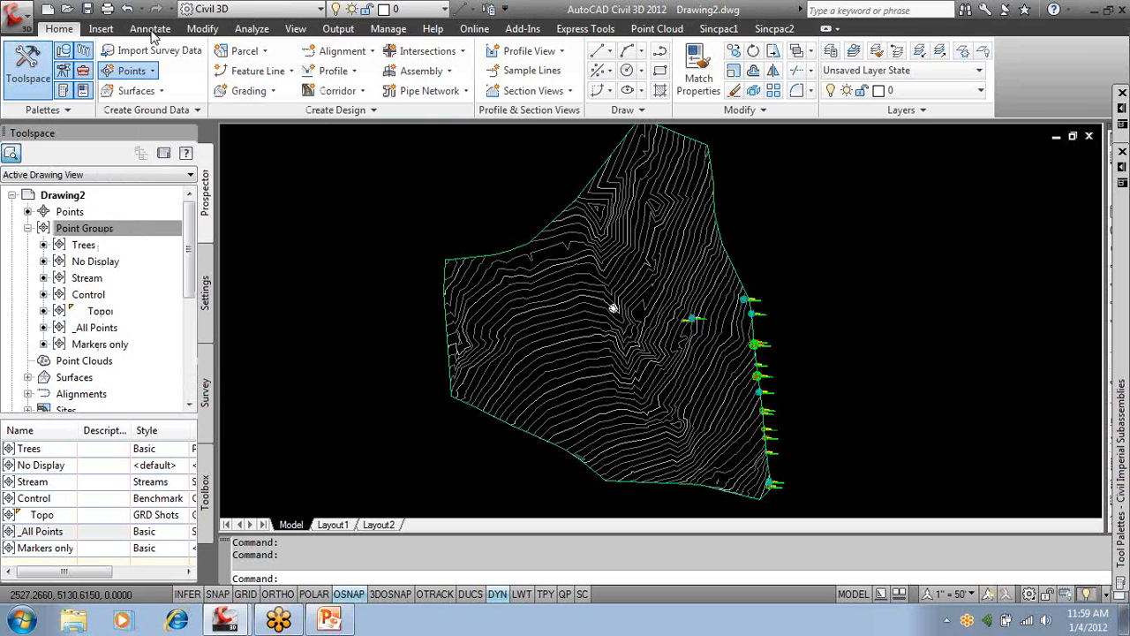
{"action": "left_click", "coordinate": [152, 29]}
{"action": "left_click", "coordinate": [27, 60]}
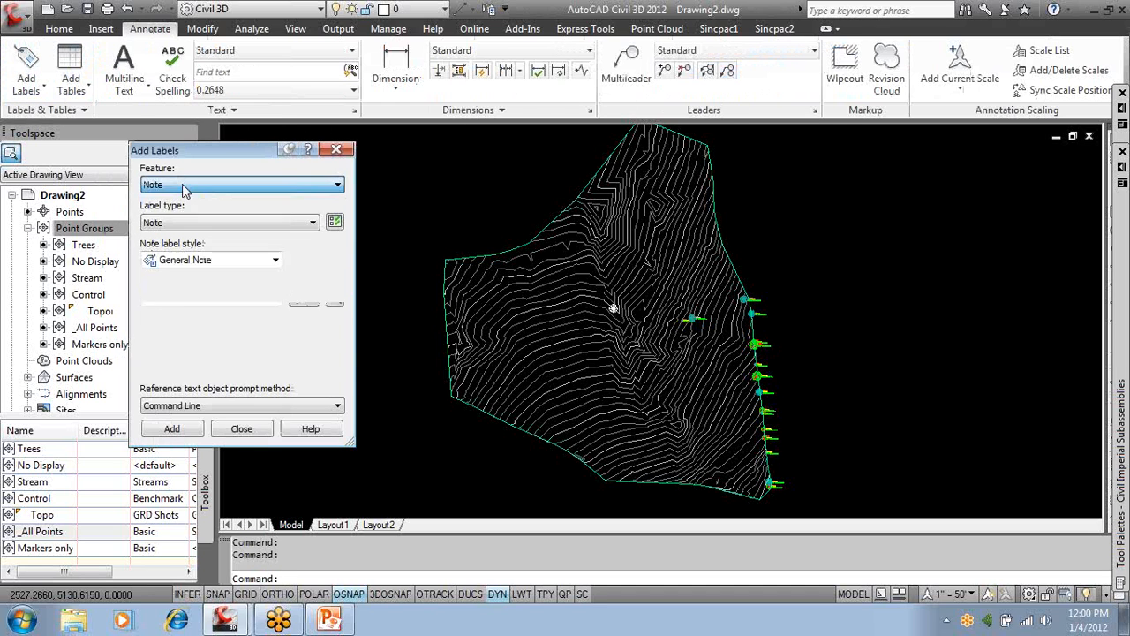
{"action": "left_click", "coordinate": [241, 428]}
Create a point table in the PNEZD format style for the Trees point group and place it to the right of the surface.
{"action": "left_click", "coordinate": [77, 88]}
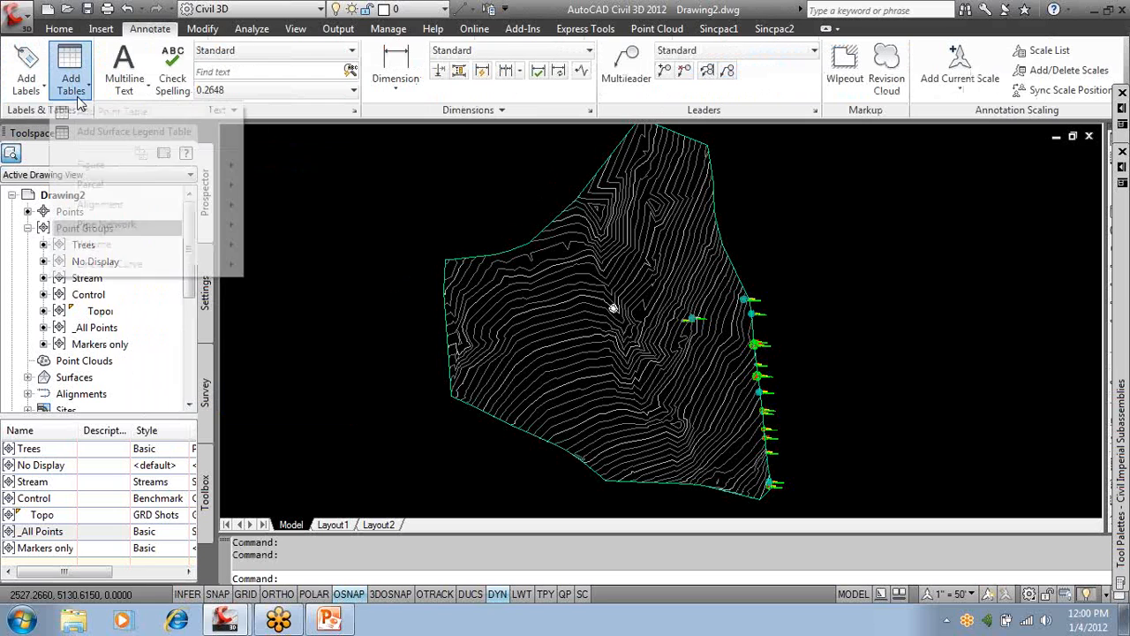
{"action": "left_click", "coordinate": [108, 109]}
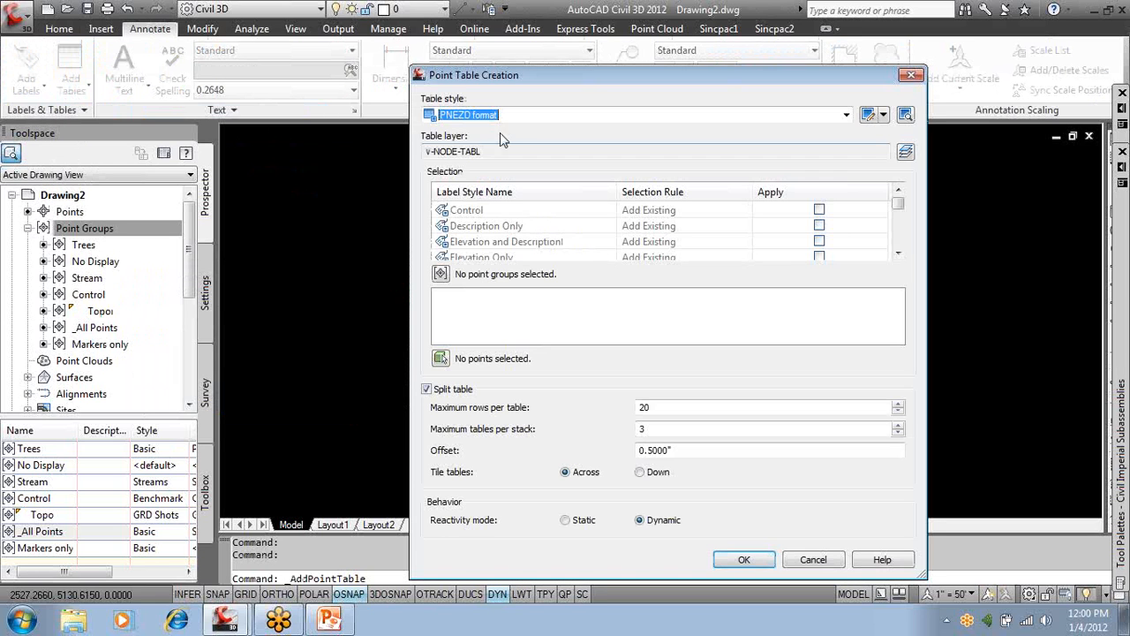
{"action": "left_click", "coordinate": [566, 124]}
{"action": "left_click", "coordinate": [623, 121]}
{"action": "left_click", "coordinate": [898, 254]}
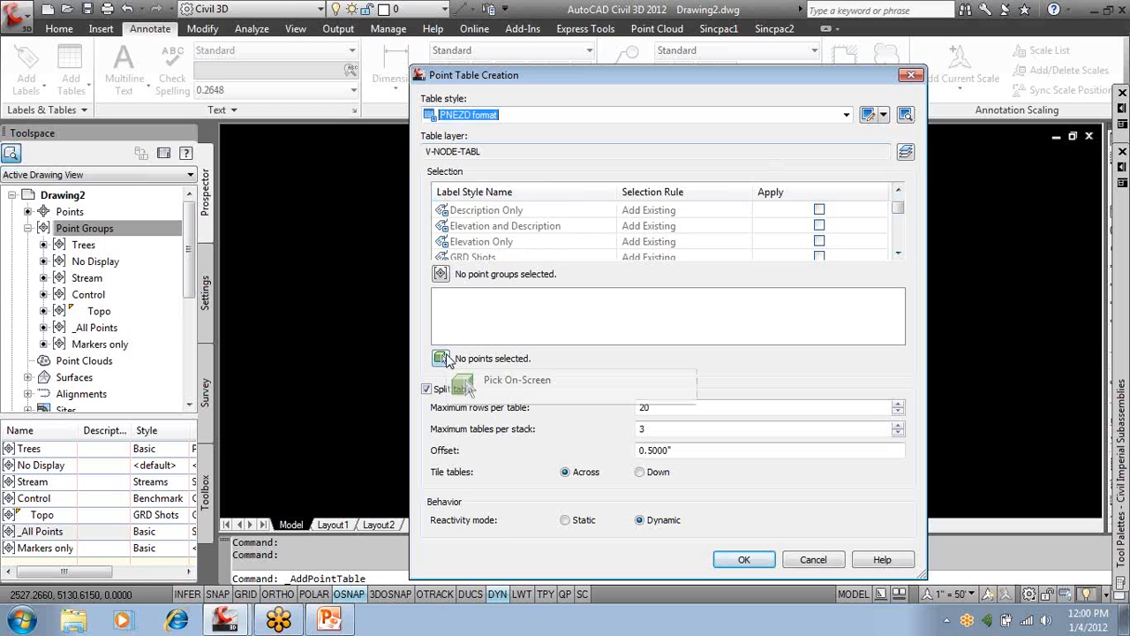
{"action": "left_click", "coordinate": [440, 273]}
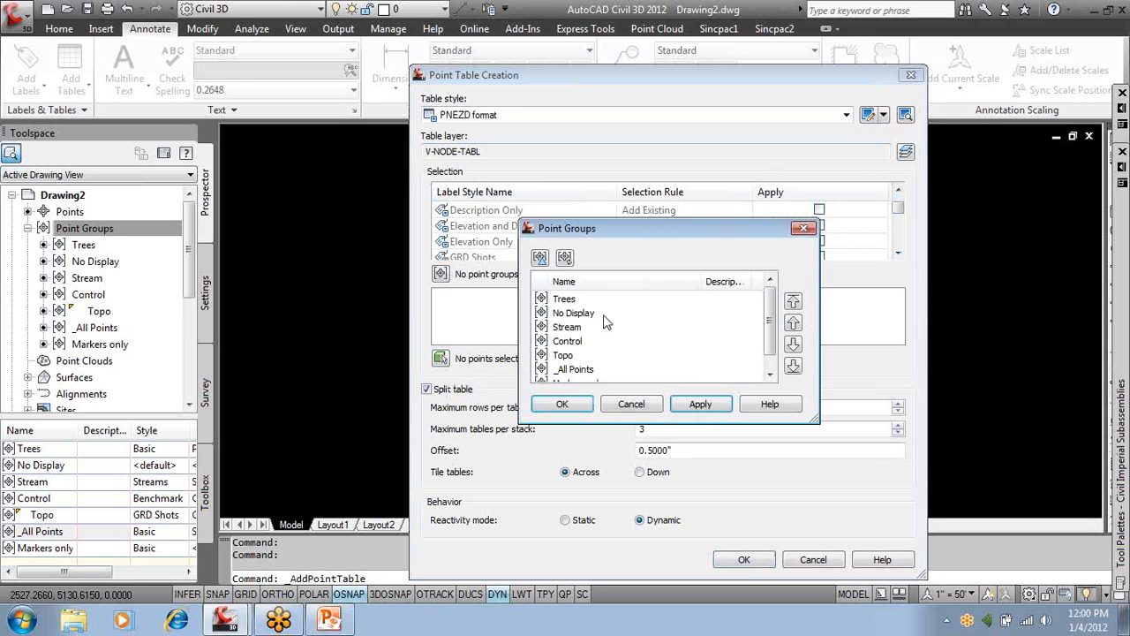
{"action": "left_click", "coordinate": [582, 299]}
{"action": "left_click", "coordinate": [562, 404]}
{"action": "left_click", "coordinate": [746, 560]}
{"action": "left_click", "coordinate": [857, 312]}
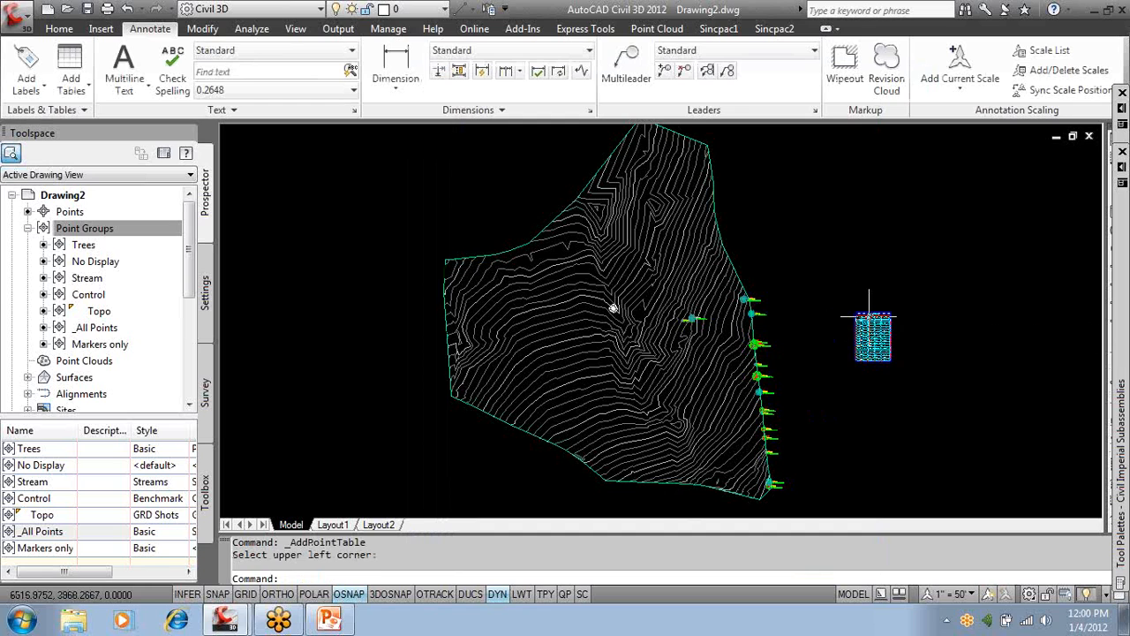
Review the Trees point table and erase it from the drawing.
{"action": "scroll", "coordinate": [874, 322], "scroll_direction": "up", "scroll_amount": 8}
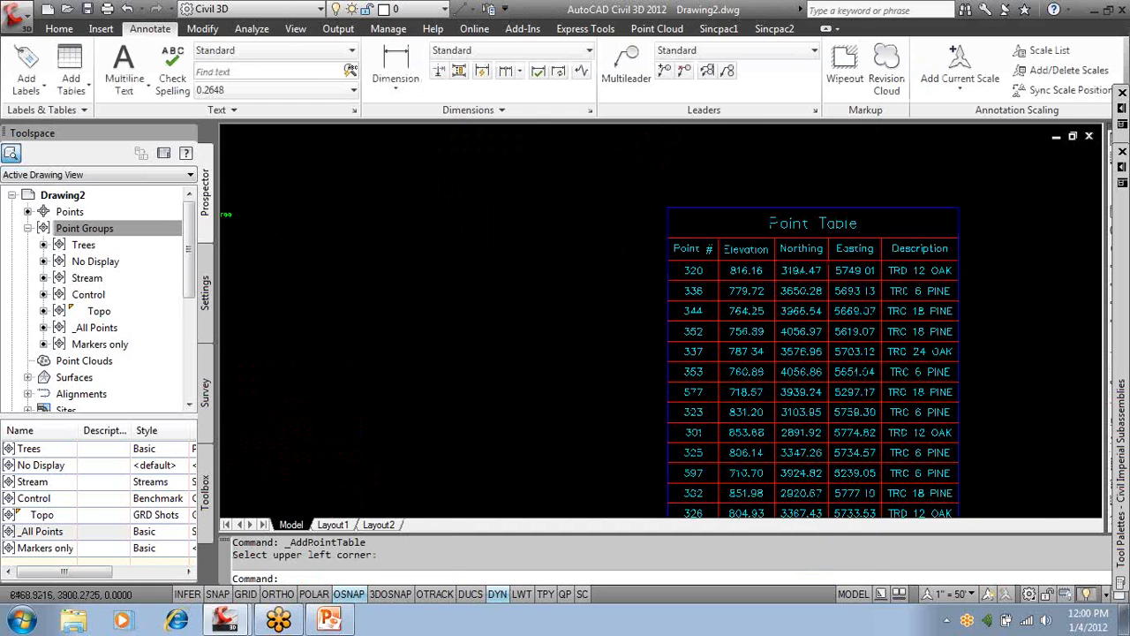
{"action": "middle_click_drag", "start_coordinate": [926, 332], "coordinate": [920, 278]}
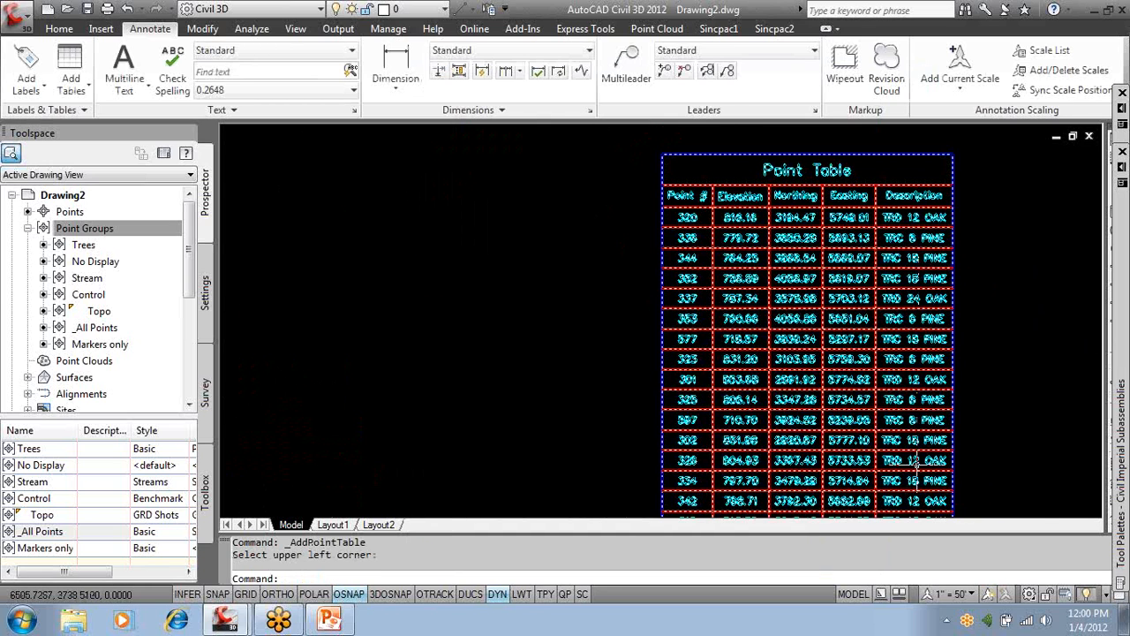
{"action": "scroll", "coordinate": [788, 379], "scroll_direction": "down", "scroll_amount": 3}
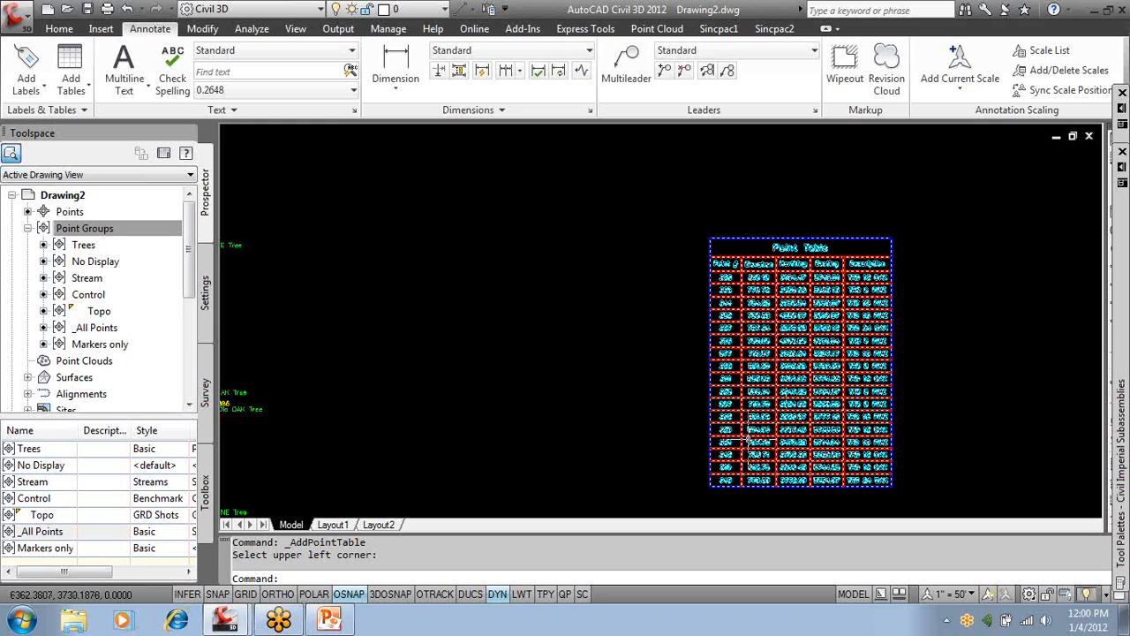
{"action": "scroll", "coordinate": [821, 327], "scroll_direction": "down", "scroll_amount": 5}
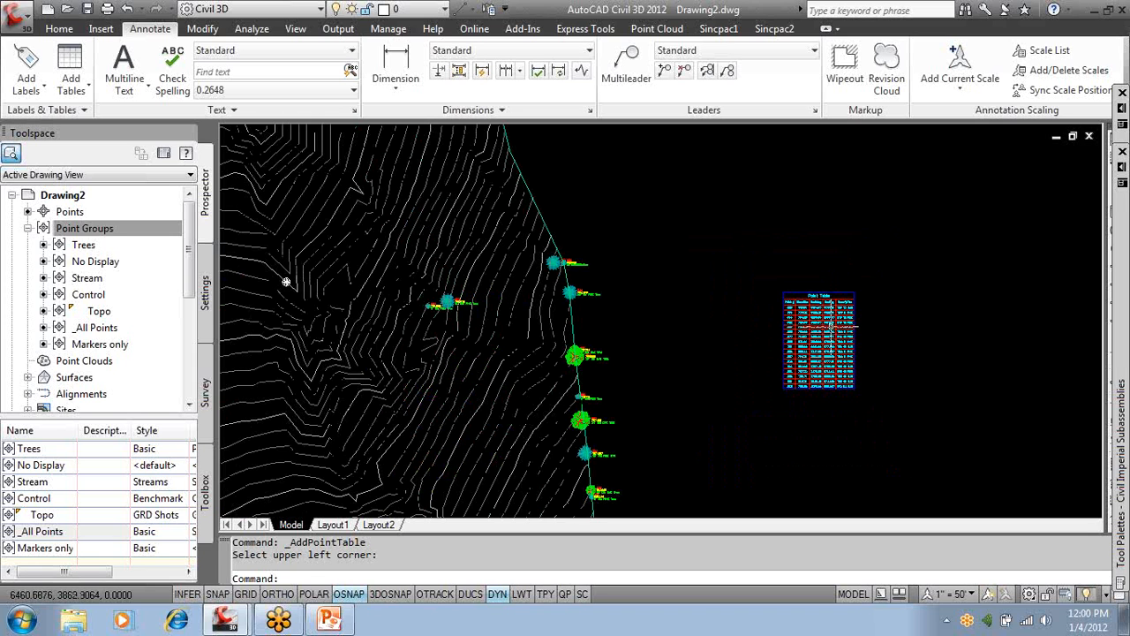
{"action": "type", "text": "e"}
{"action": "key", "text": "Return"}
{"action": "left_click", "coordinate": [887, 423]}
{"action": "left_click", "coordinate": [776, 301]}
{"action": "key", "text": "Return"}
Reorder the point groups so Markers only is first, No Display is second and Trees is last, and accept the change.
{"action": "mouse_move", "coordinate": [547, 311]}
{"action": "middle_mouse_down"}
{"action": "mouse_move", "coordinate": [798, 298]}
{"action": "mouse_move", "coordinate": [708, 318]}
{"action": "middle_mouse_up"}
{"action": "scroll", "coordinate": [808, 301], "scroll_direction": "down", "scroll_amount": 5}
{"action": "right_click", "coordinate": [143, 231]}
{"action": "left_click", "coordinate": [189, 240]}
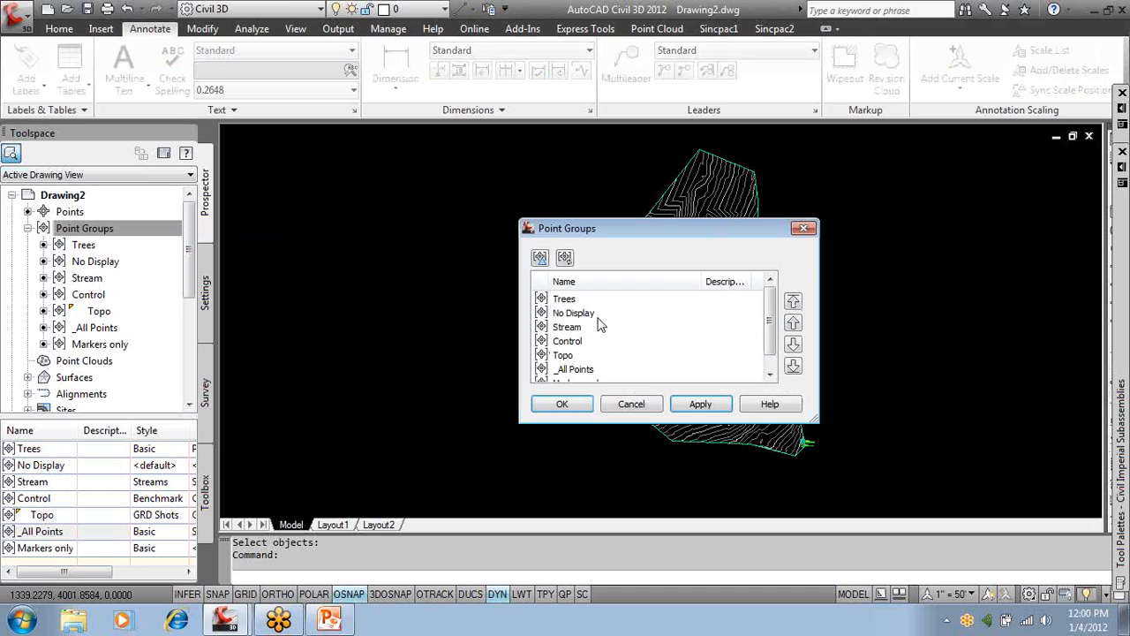
{"action": "left_click", "coordinate": [574, 312]}
{"action": "left_click", "coordinate": [793, 301]}
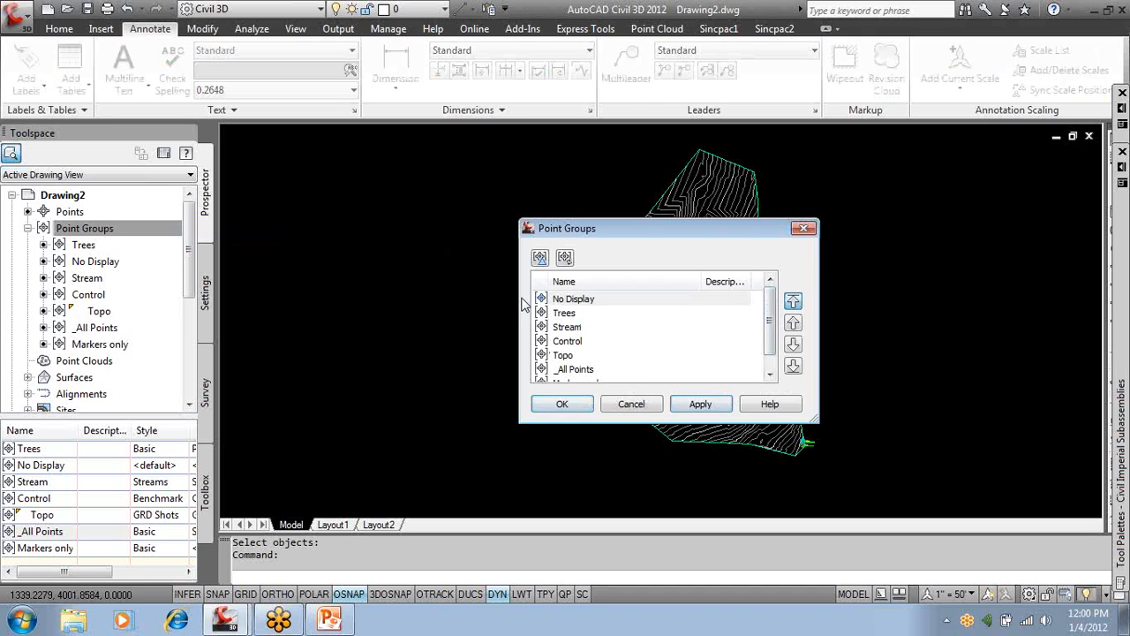
{"action": "scroll", "coordinate": [757, 354], "scroll_direction": "down", "scroll_amount": 1}
{"action": "left_click", "coordinate": [597, 372]}
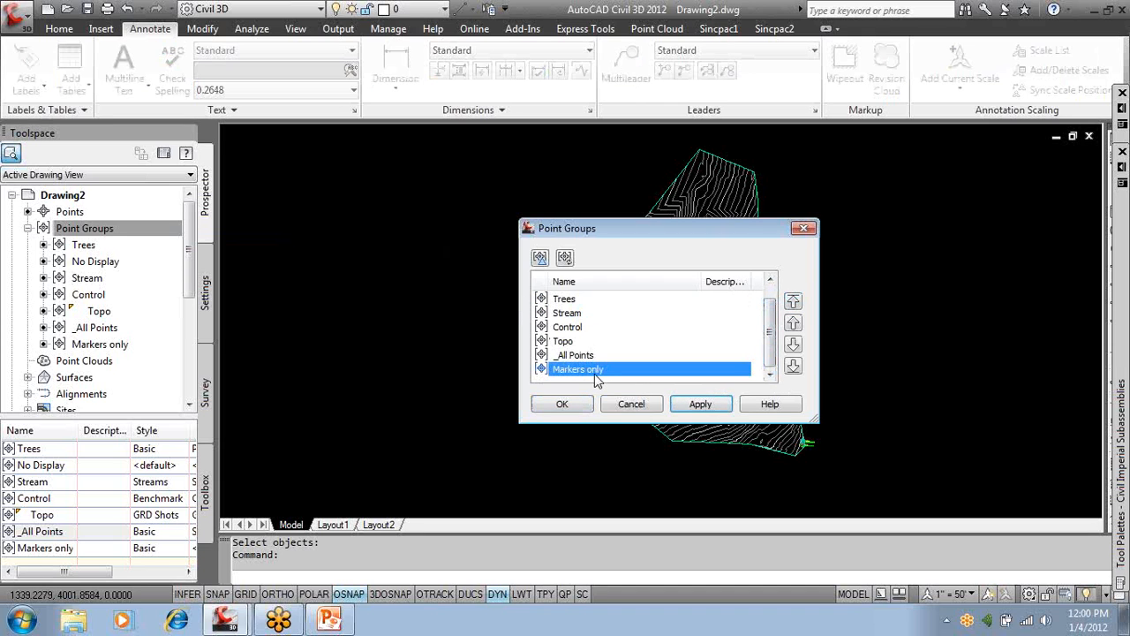
{"action": "scroll", "coordinate": [603, 378], "scroll_direction": "up", "scroll_amount": 1}
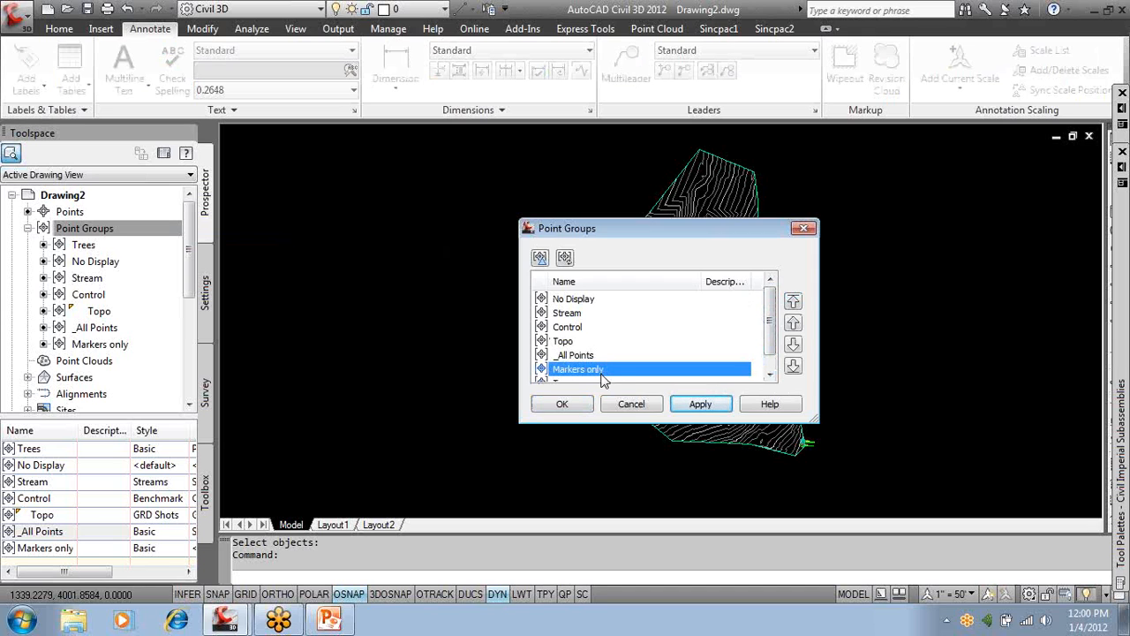
{"action": "left_click", "coordinate": [794, 302]}
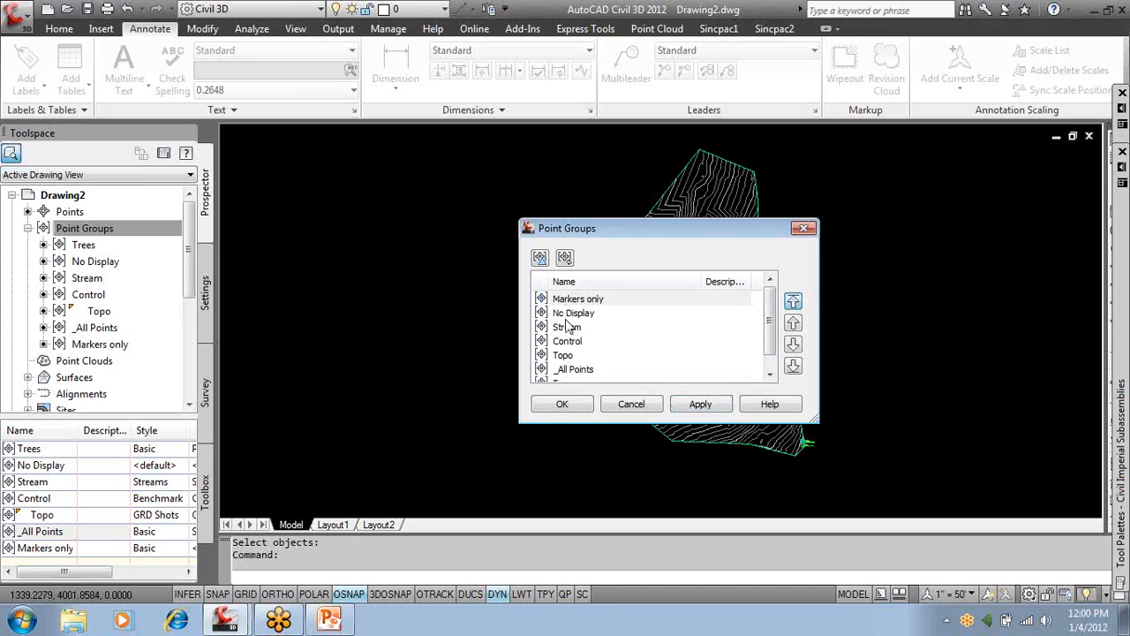
{"action": "left_click", "coordinate": [563, 405]}
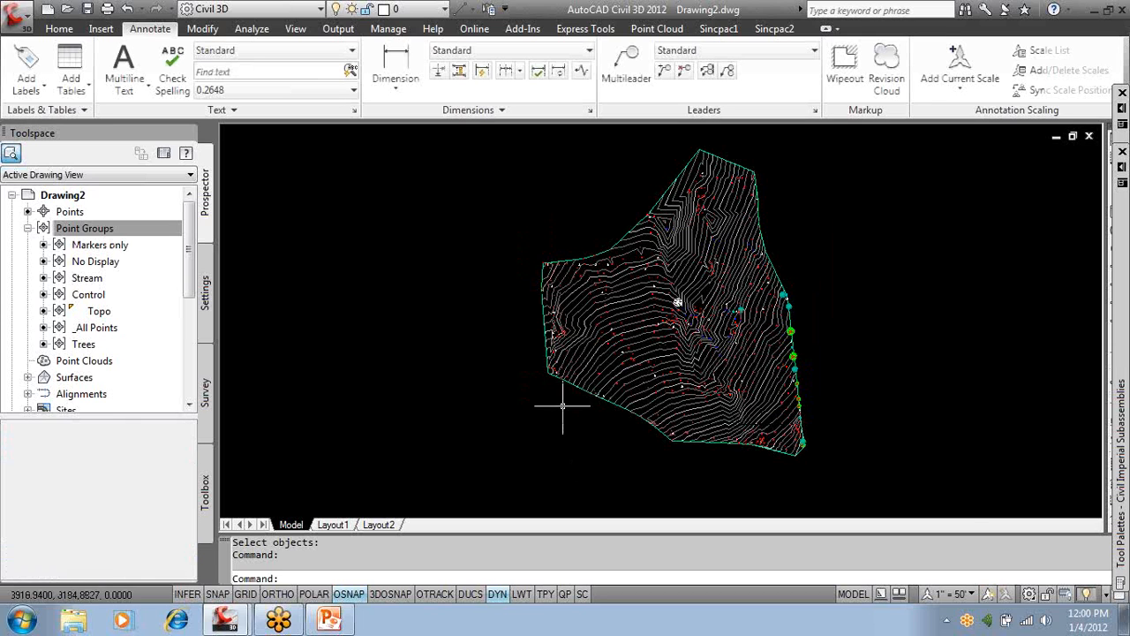
{"action": "scroll", "coordinate": [666, 415], "scroll_direction": "up", "scroll_amount": 3}
{"action": "middle_click_drag", "start_coordinate": [668, 382], "coordinate": [672, 293]}
{"action": "scroll", "coordinate": [557, 383], "scroll_direction": "up", "scroll_amount": 8}
{"action": "scroll", "coordinate": [558, 384], "scroll_direction": "down", "scroll_amount": 8}
{"action": "scroll", "coordinate": [558, 384], "scroll_direction": "down", "scroll_amount": 4}
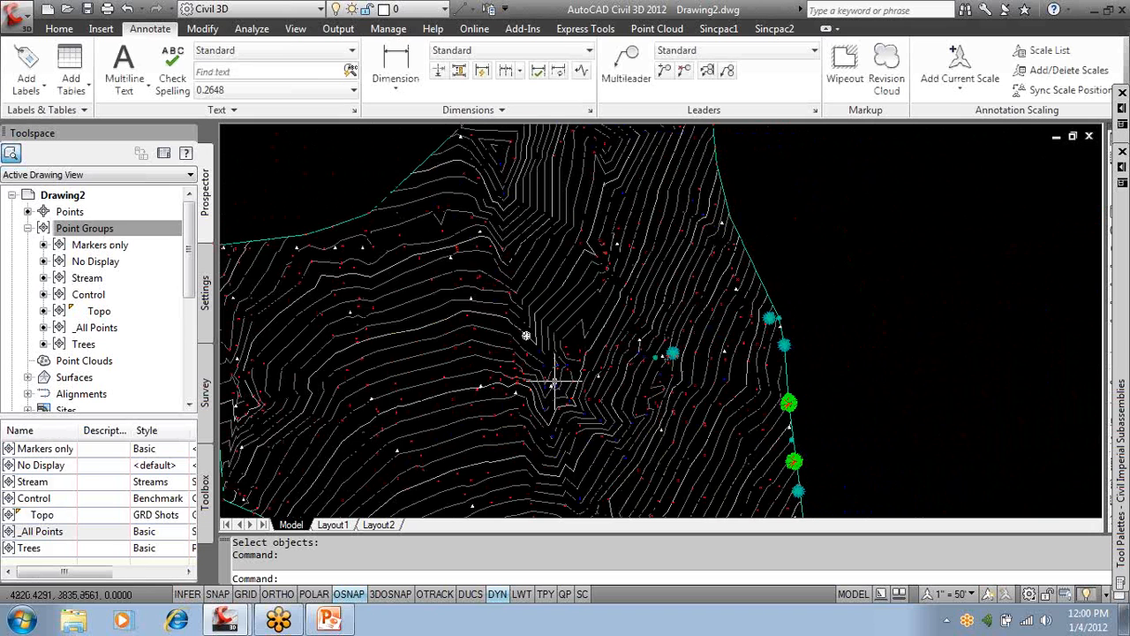
{"action": "right_click", "coordinate": [167, 232]}
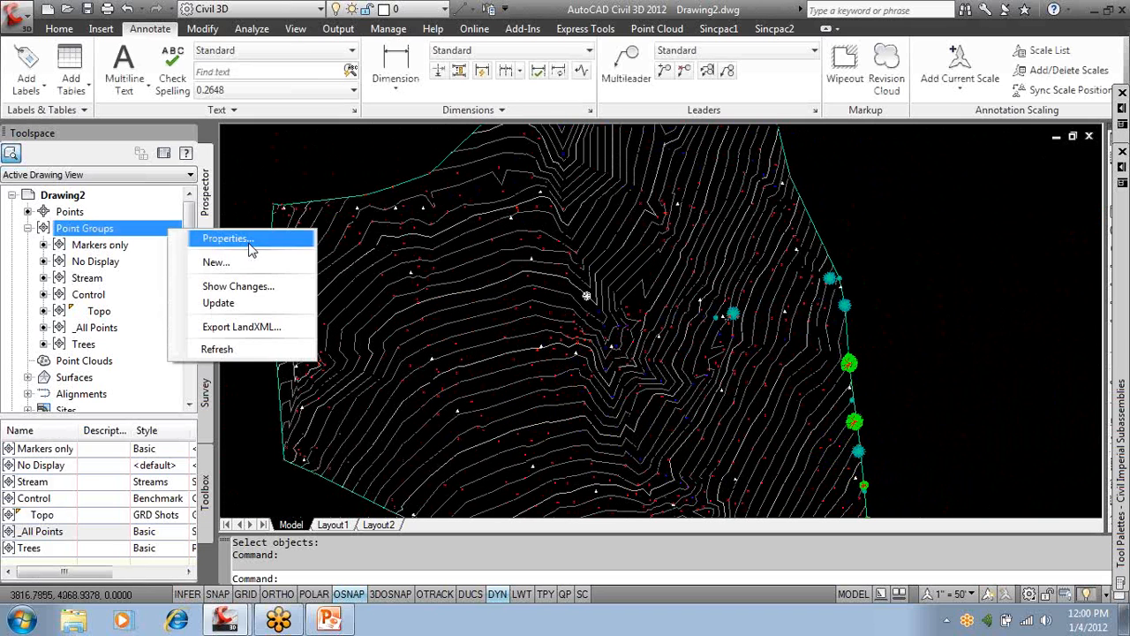
{"action": "left_click", "coordinate": [240, 240]}
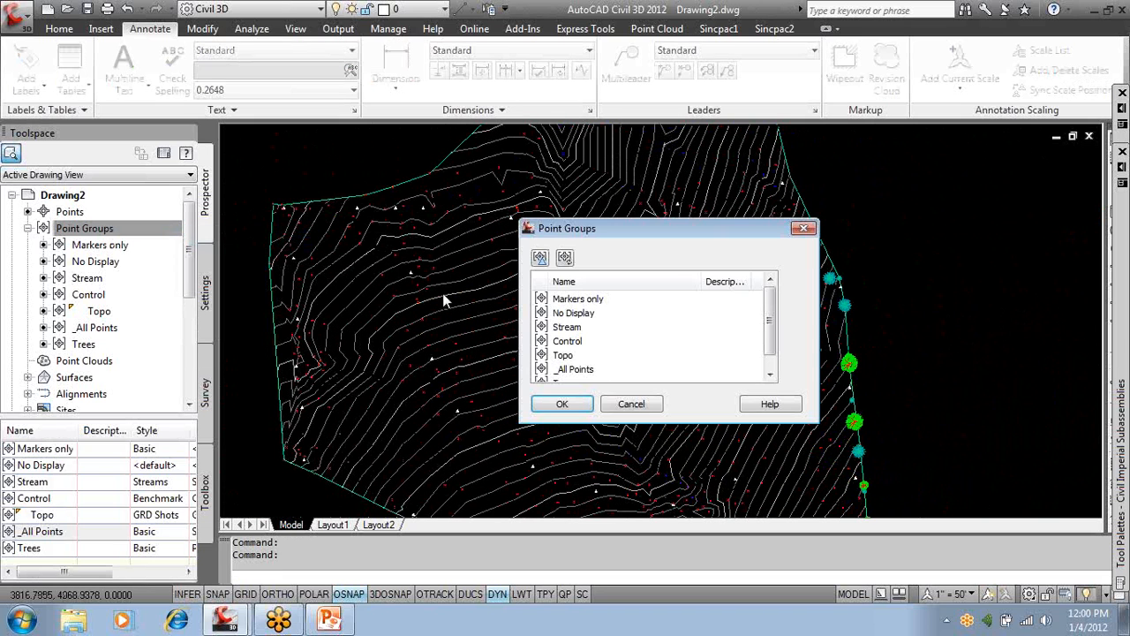
{"action": "left_click", "coordinate": [585, 316]}
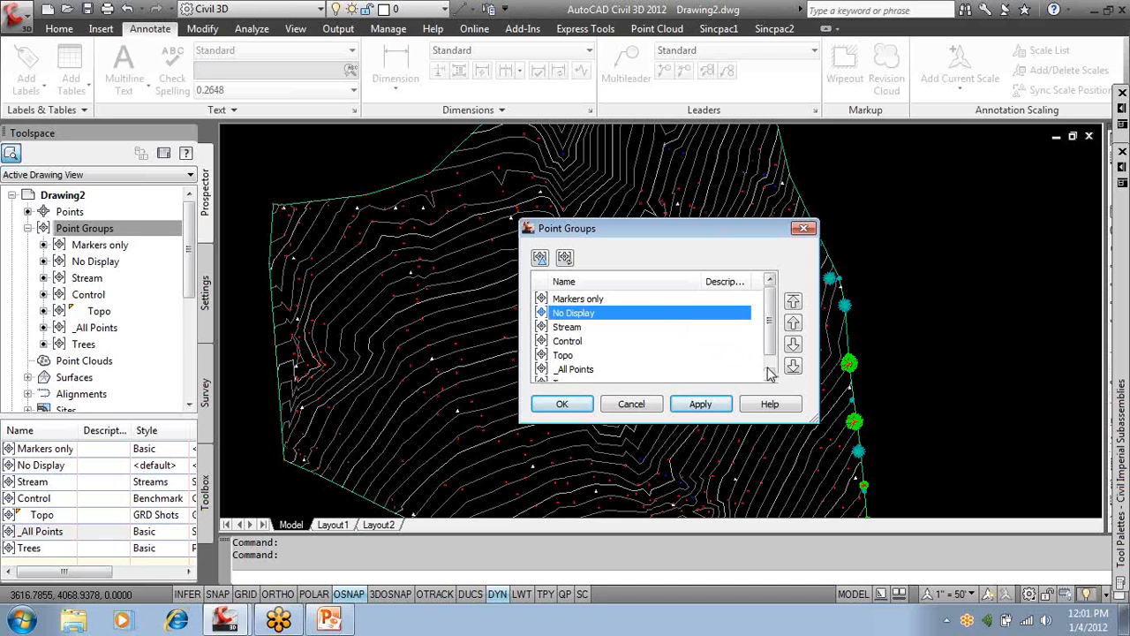
{"action": "left_click", "coordinate": [794, 367]}
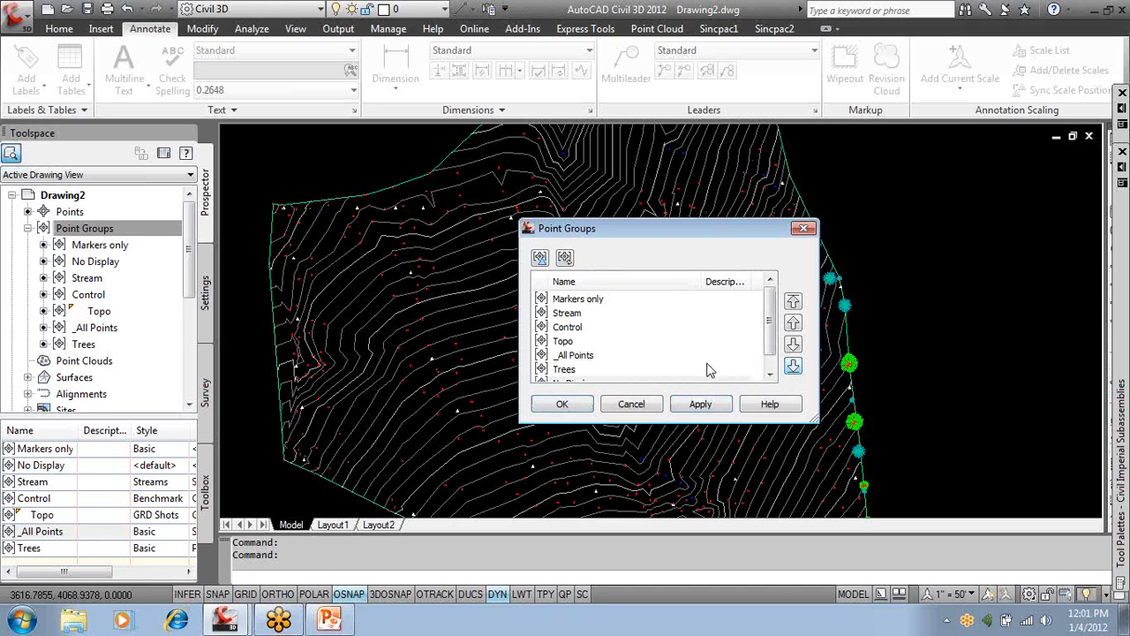
{"action": "left_click", "coordinate": [794, 367]}
{"action": "left_click", "coordinate": [654, 358]}
{"action": "left_click", "coordinate": [794, 301]}
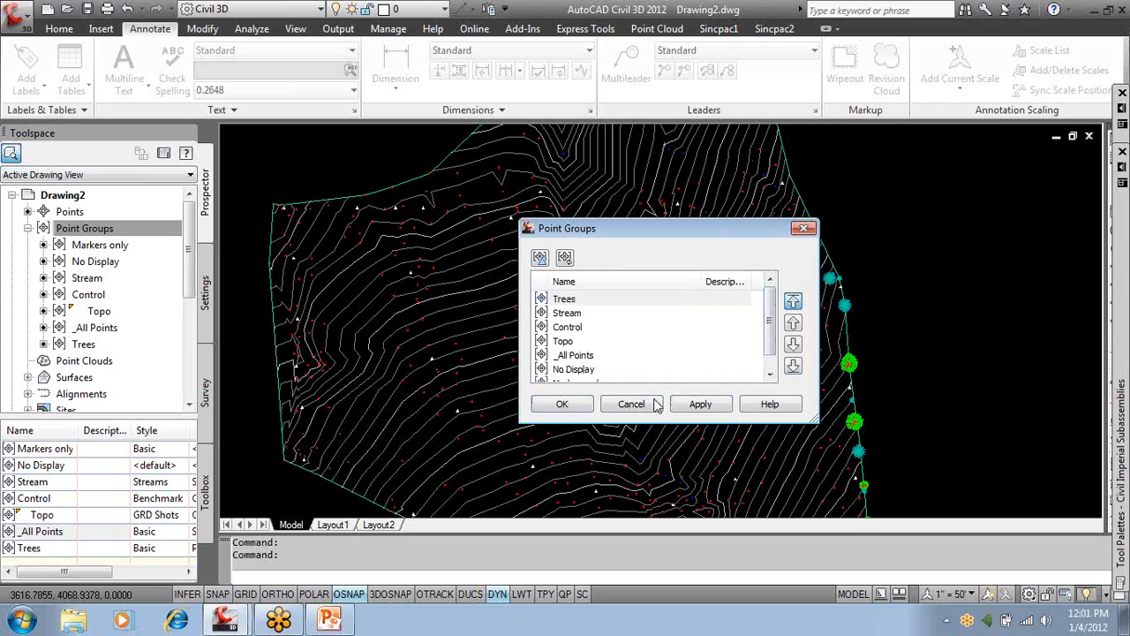
{"action": "left_click", "coordinate": [636, 408]}
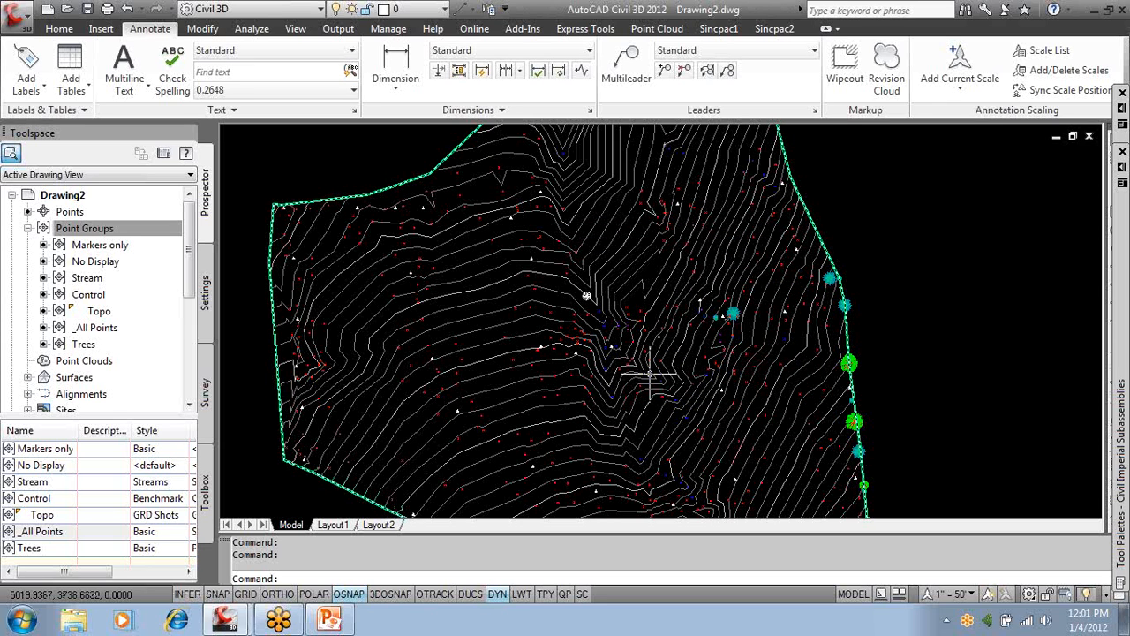
Regenerate the drawing and move the Markers only and No Display point groups to the bottom of the display order, with No Display last.
{"action": "type", "text": "re"}
{"action": "key", "text": "Return"}
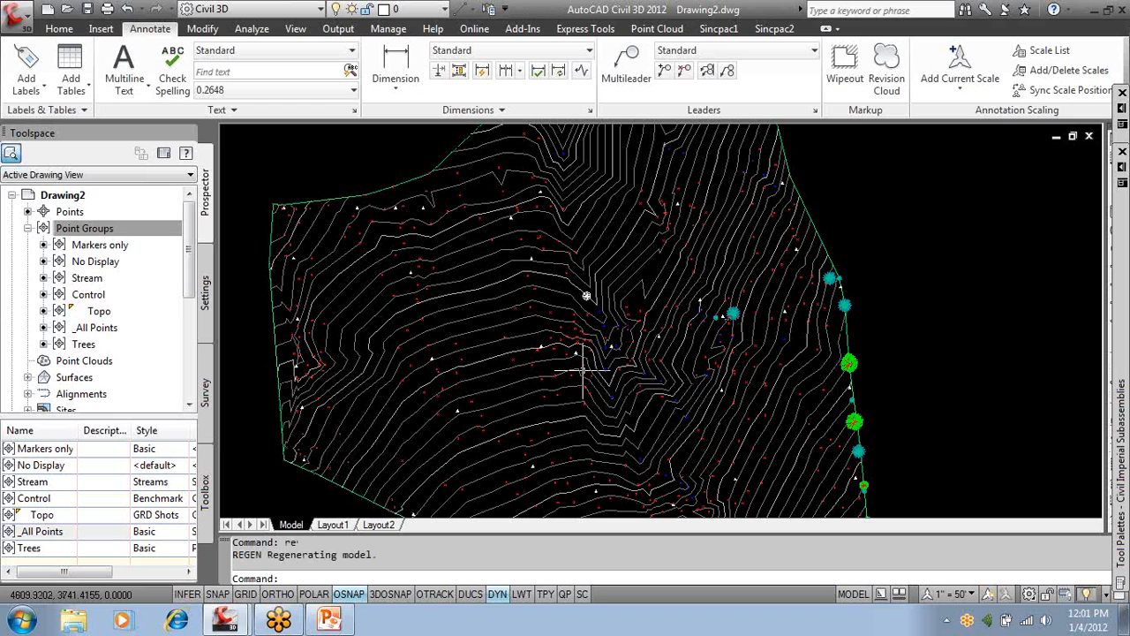
{"action": "right_click", "coordinate": [181, 231]}
{"action": "left_click", "coordinate": [232, 242]}
{"action": "left_click", "coordinate": [596, 299]}
{"action": "left_click", "coordinate": [793, 365]}
{"action": "left_click", "coordinate": [572, 300]}
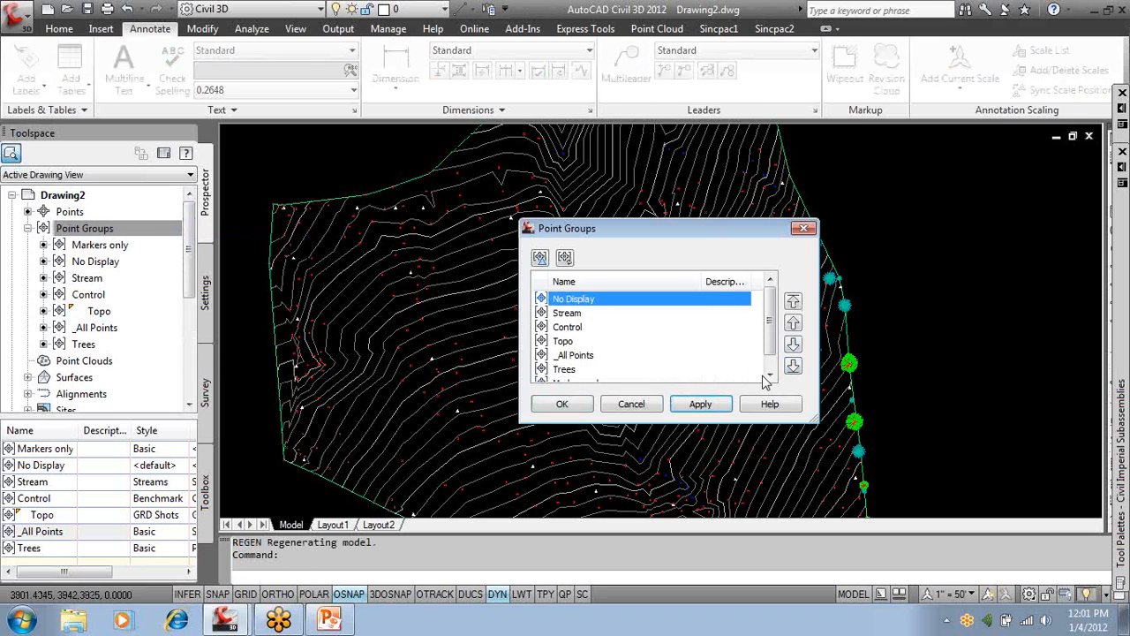
{"action": "left_click", "coordinate": [793, 364]}
{"action": "left_click", "coordinate": [583, 408]}
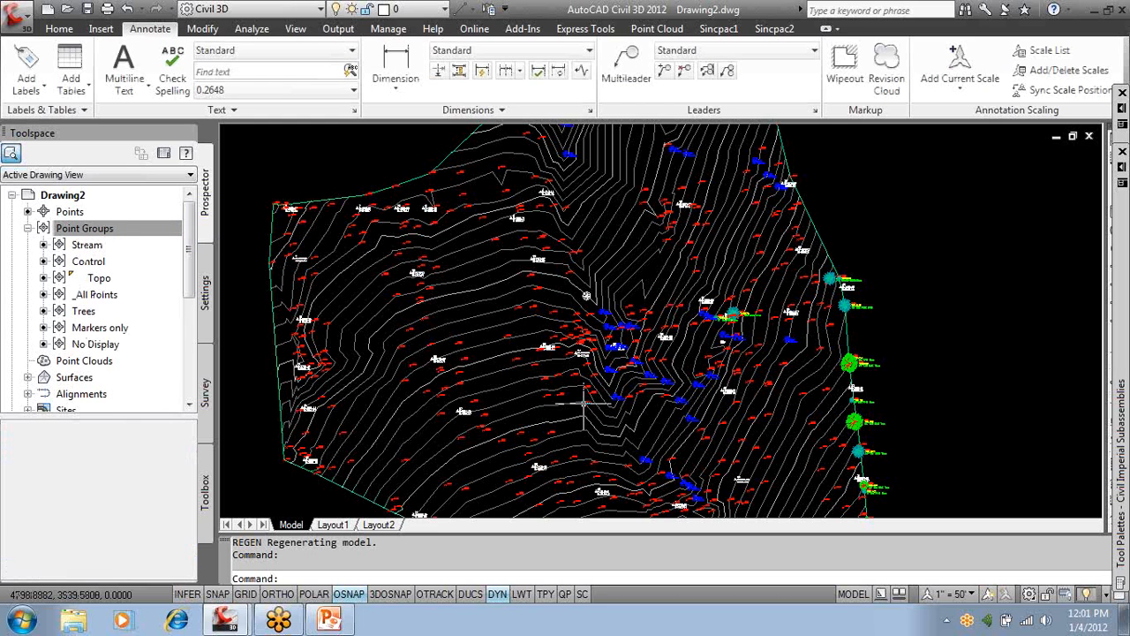
Set the annotation scale of the drawing to 1" = 10'.
{"action": "scroll", "coordinate": [640, 327], "scroll_direction": "down", "scroll_amount": 1}
{"action": "scroll", "coordinate": [717, 370], "scroll_direction": "up", "scroll_amount": 5}
{"action": "mouse_move", "coordinate": [718, 370]}
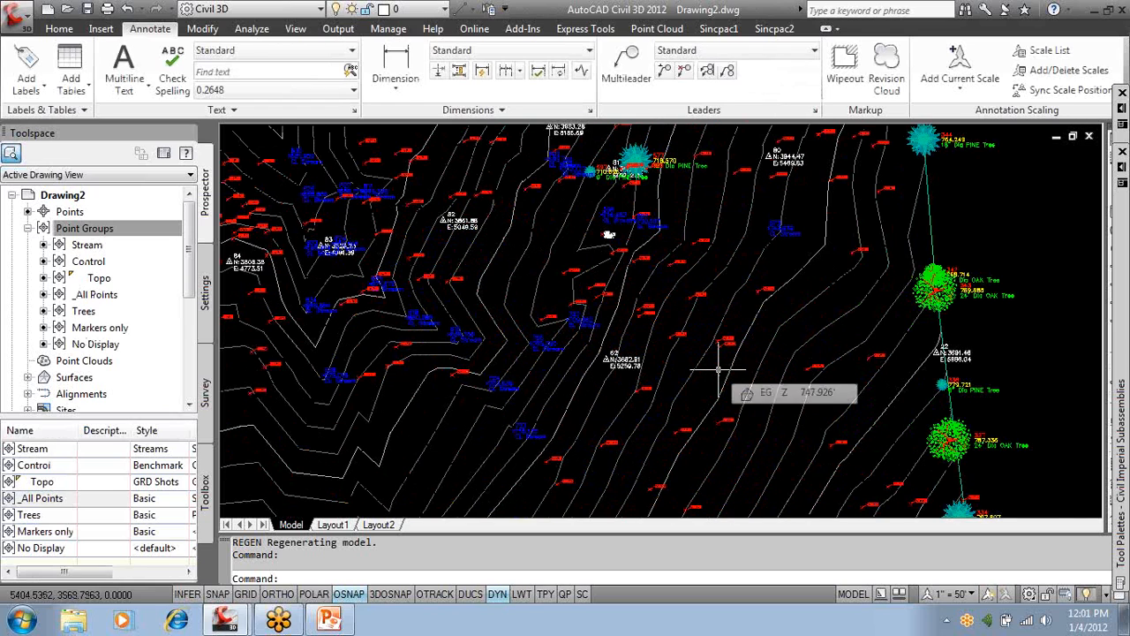
{"action": "scroll", "coordinate": [718, 369], "scroll_direction": "down", "scroll_amount": 2}
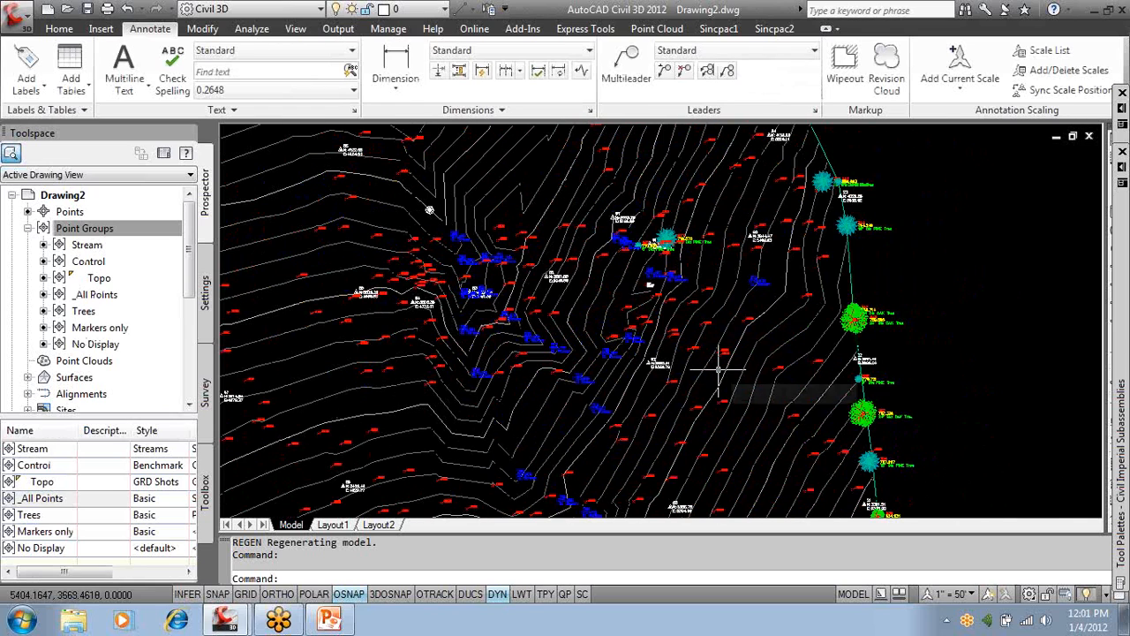
{"action": "left_click", "coordinate": [970, 598]}
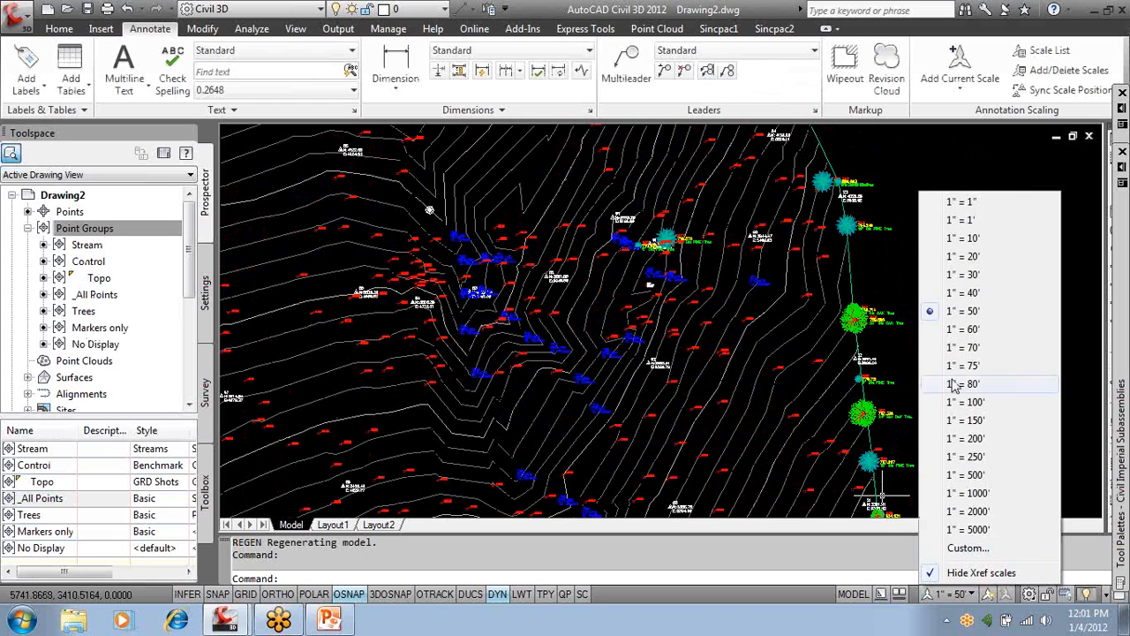
{"action": "left_click", "coordinate": [964, 238]}
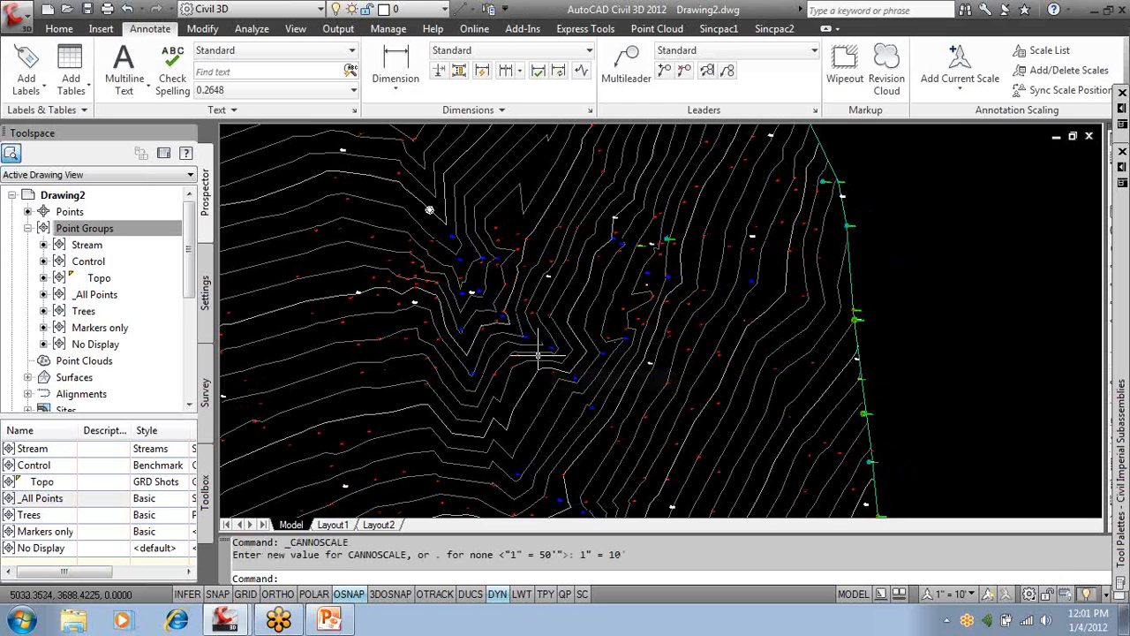
Inspect the point label sizes beside the stream and set the annotation scale to 1" = 50'.
{"action": "scroll", "coordinate": [447, 245], "scroll_direction": "up", "scroll_amount": 7}
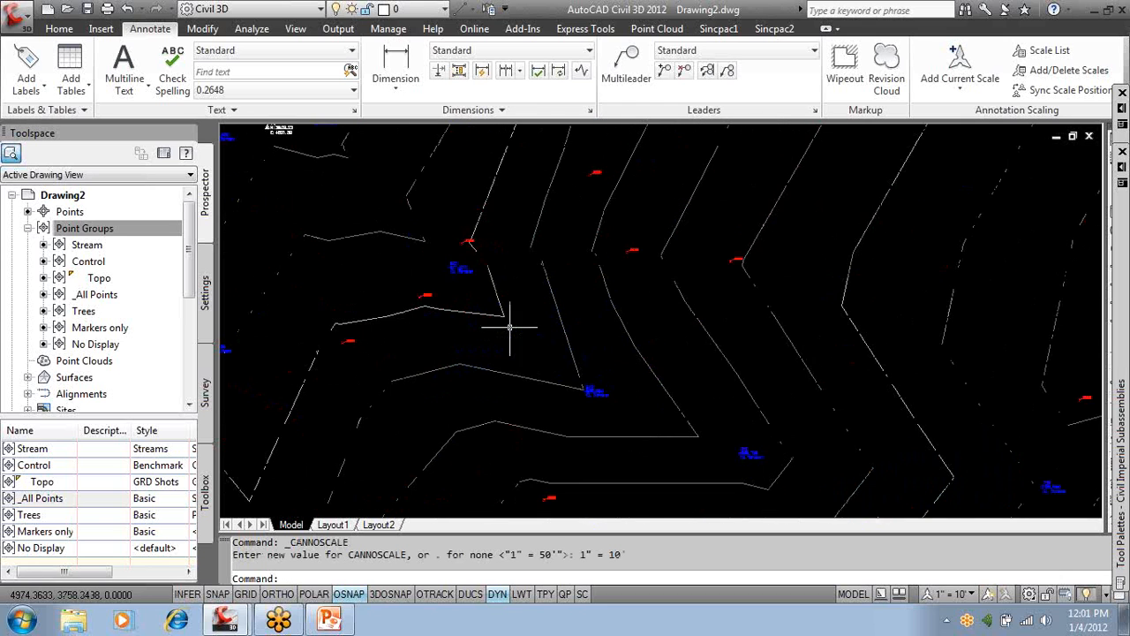
{"action": "scroll", "coordinate": [447, 244], "scroll_direction": "up", "scroll_amount": 2}
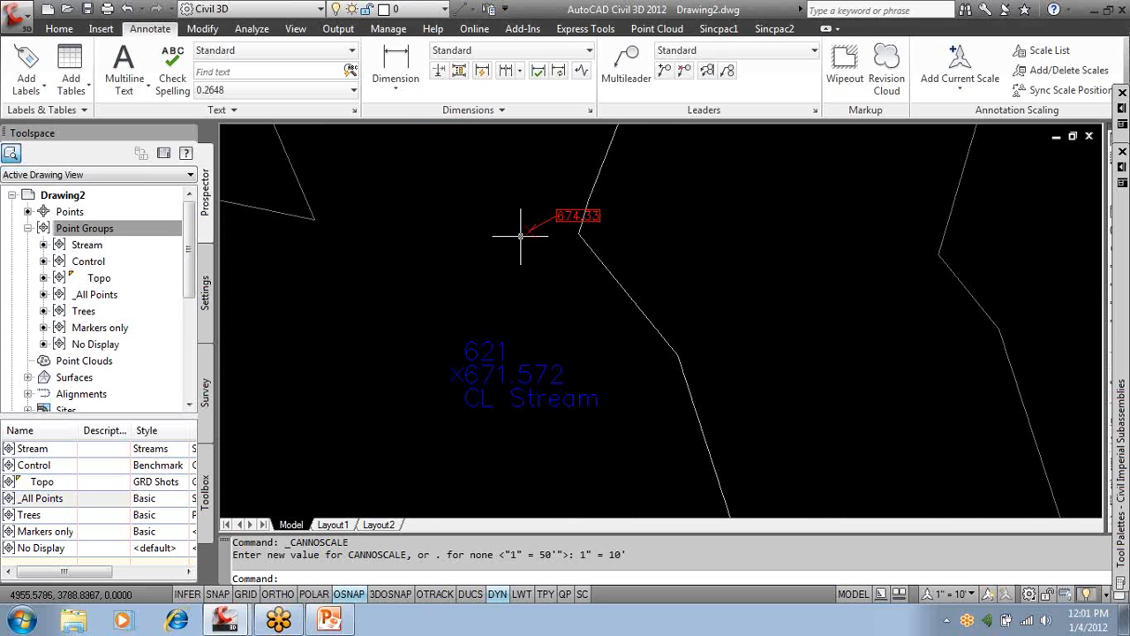
{"action": "left_click", "coordinate": [961, 594]}
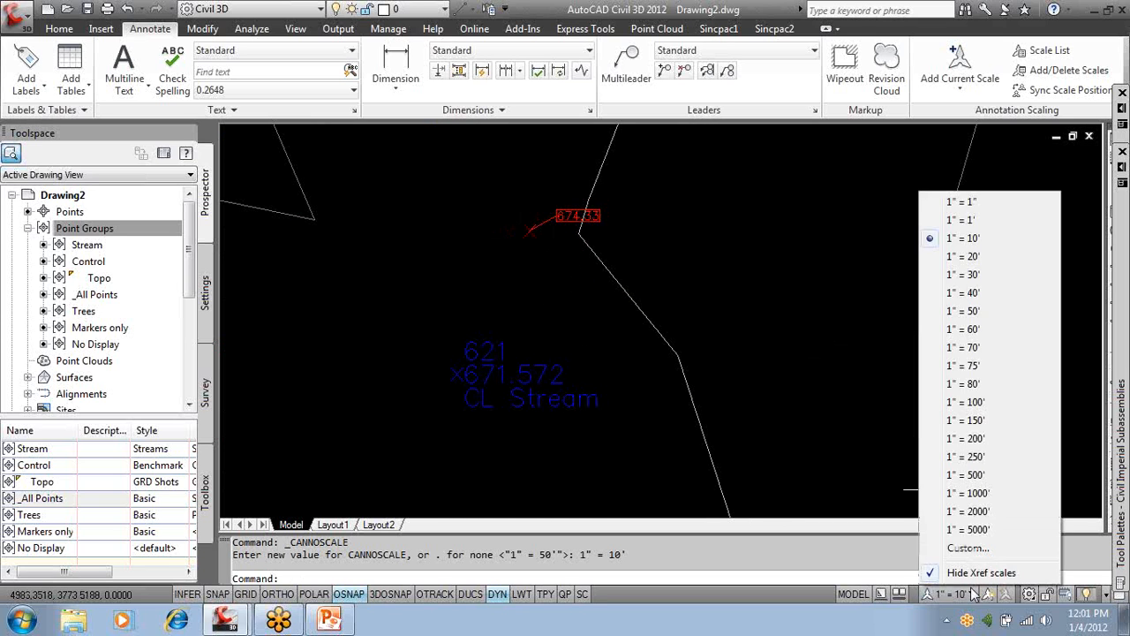
{"action": "left_click", "coordinate": [1003, 314]}
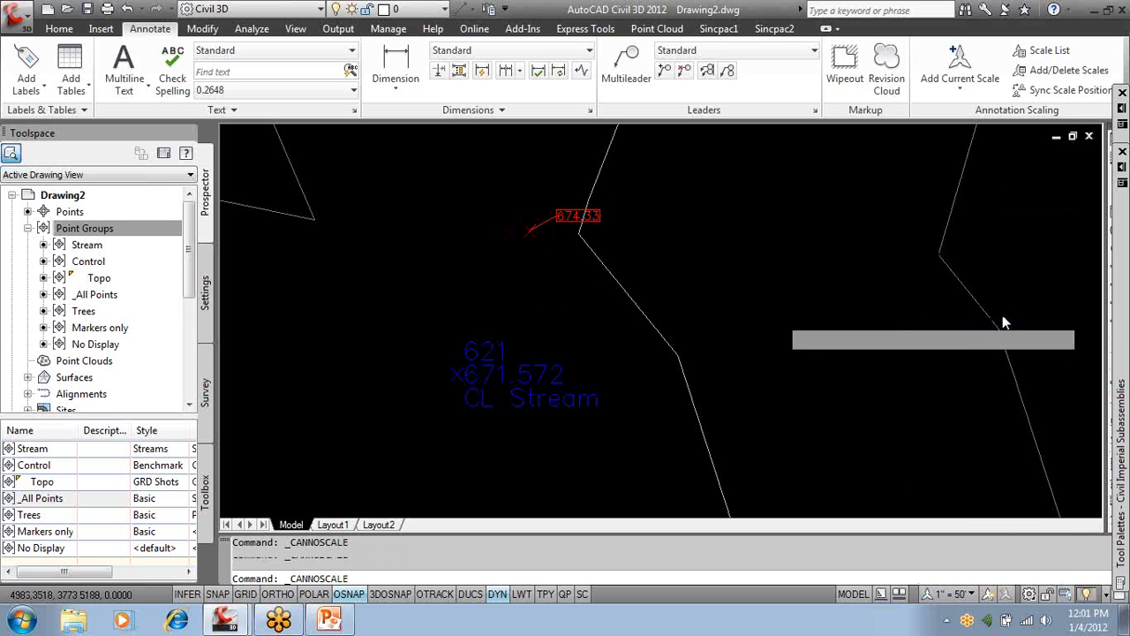
{"action": "scroll", "coordinate": [728, 268], "scroll_direction": "down", "scroll_amount": 2}
{"action": "scroll", "coordinate": [646, 256], "scroll_direction": "down", "scroll_amount": 6}
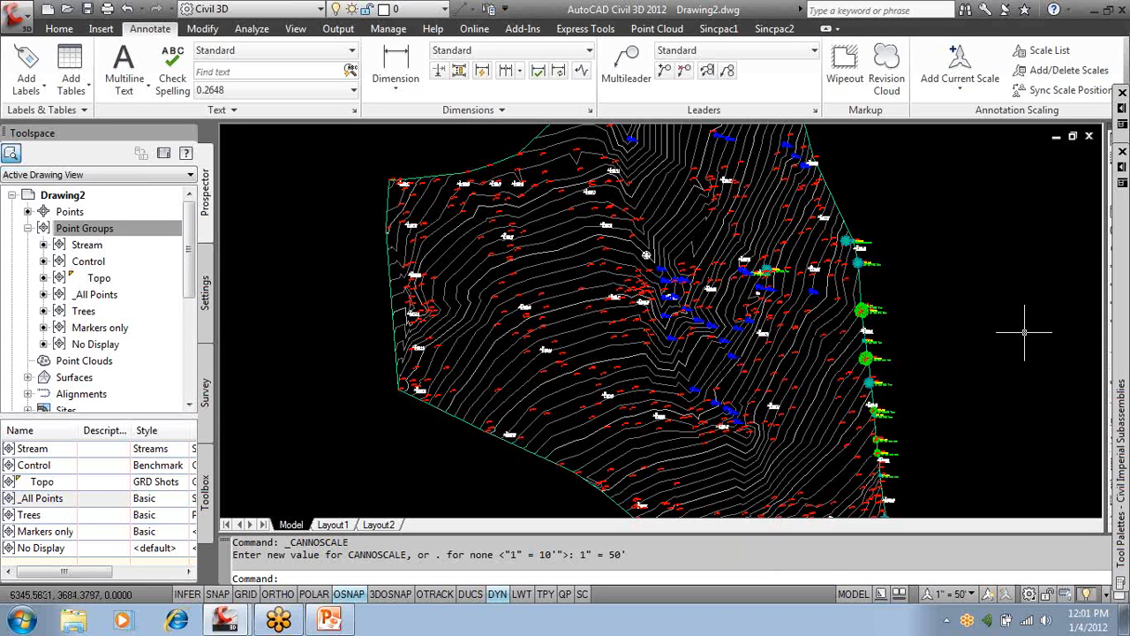
{"action": "middle_click_drag", "start_coordinate": [830, 317], "coordinate": [758, 317]}
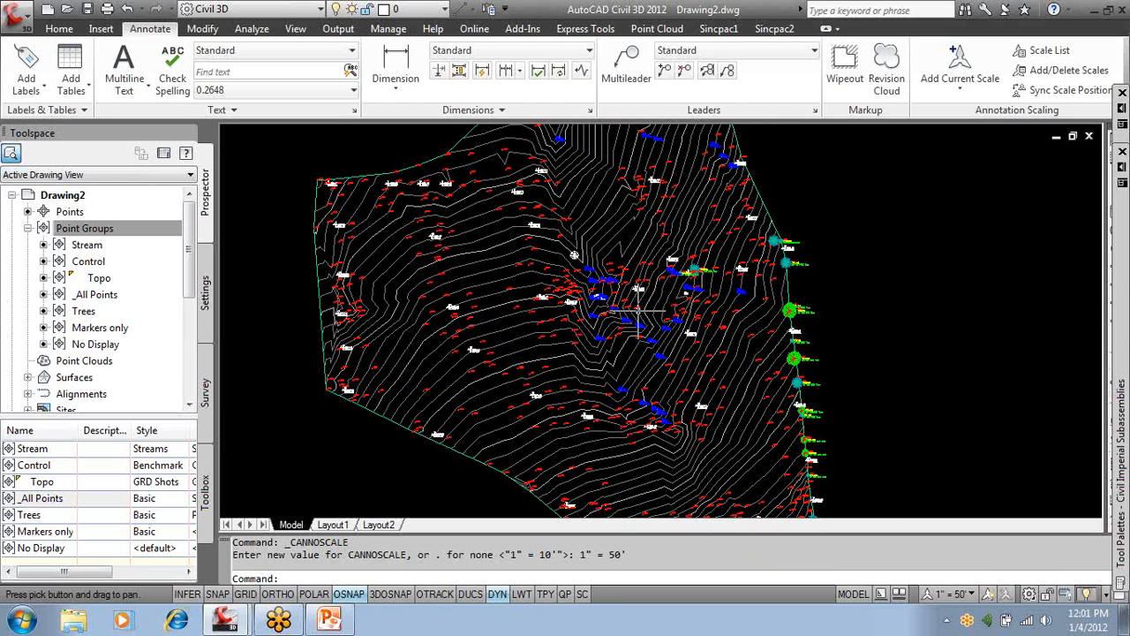
{"action": "left_click", "coordinate": [60, 29]}
{"action": "mouse_move", "coordinate": [622, 250]}
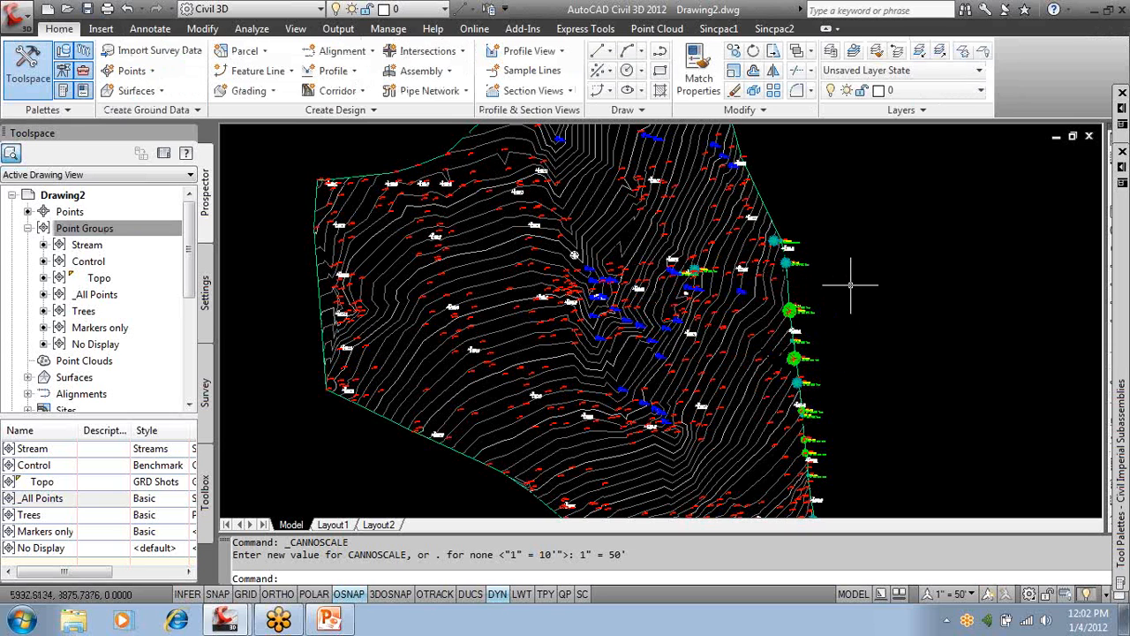
{"action": "scroll", "coordinate": [850, 284], "scroll_direction": "down", "scroll_amount": 1}
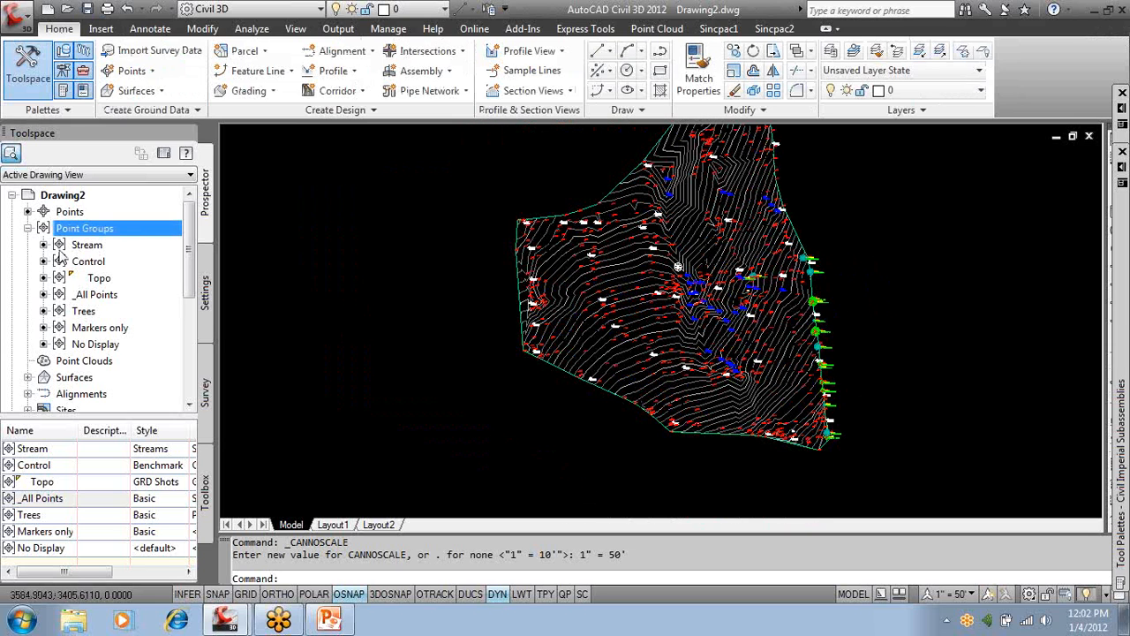
Move the No Display point group to the top of the drawing's point group display order.
{"action": "right_click", "coordinate": [135, 232]}
{"action": "left_click", "coordinate": [195, 241]}
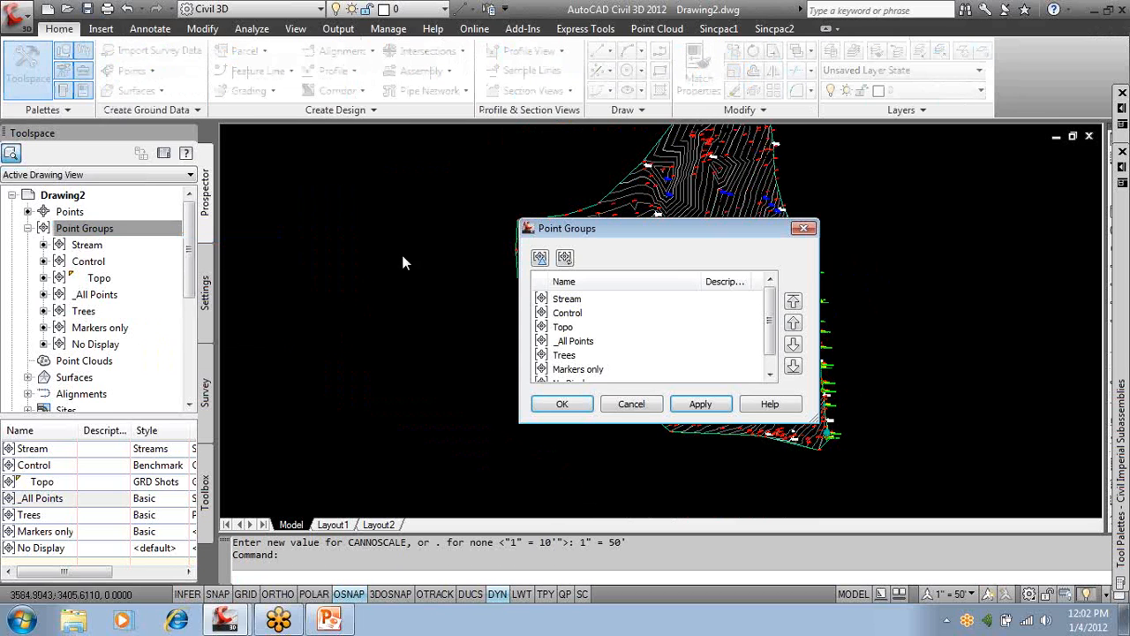
{"action": "left_click_drag", "start_coordinate": [764, 338], "coordinate": [764, 349]}
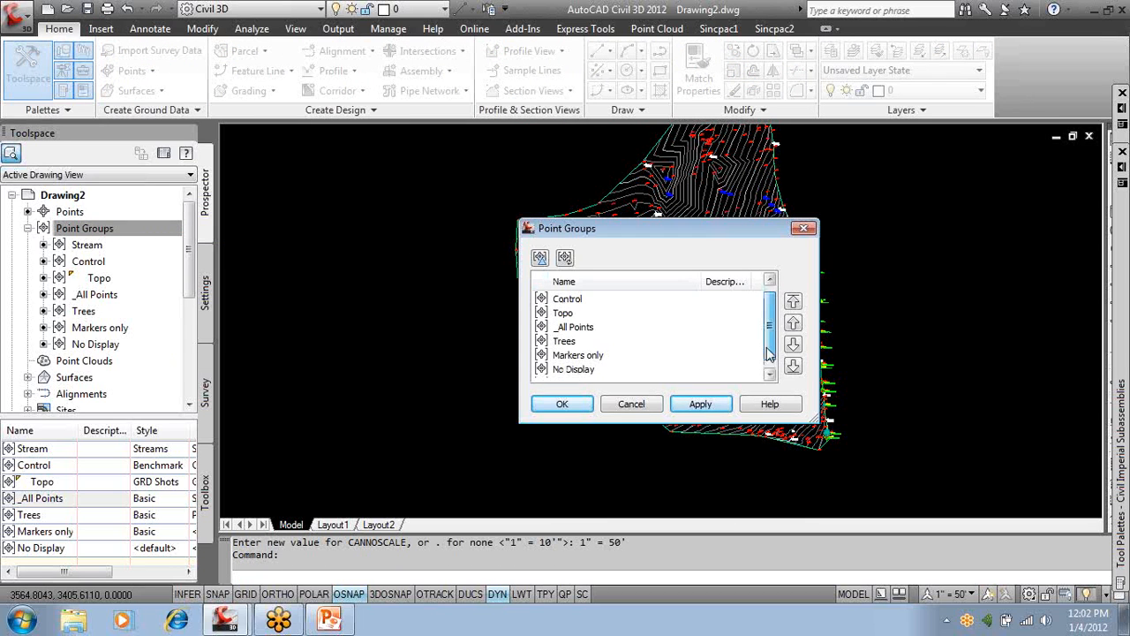
{"action": "left_click", "coordinate": [587, 371]}
{"action": "left_click", "coordinate": [793, 301]}
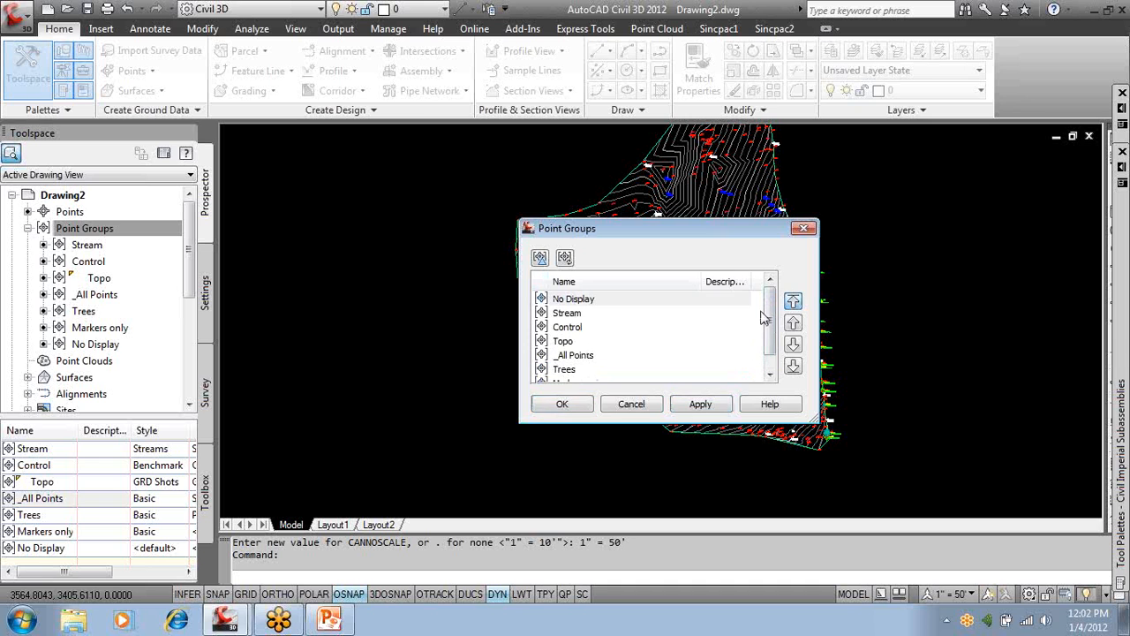
{"action": "left_click", "coordinate": [562, 405]}
Create a centerline alignment layout named Ave with starting station 10+00.00, the Proposed style and the All Labels label set.
{"action": "mouse_move", "coordinate": [560, 396]}
{"action": "middle_mouse_down"}
{"action": "mouse_move", "coordinate": [571, 348]}
{"action": "mouse_move", "coordinate": [537, 397]}
{"action": "middle_mouse_up"}
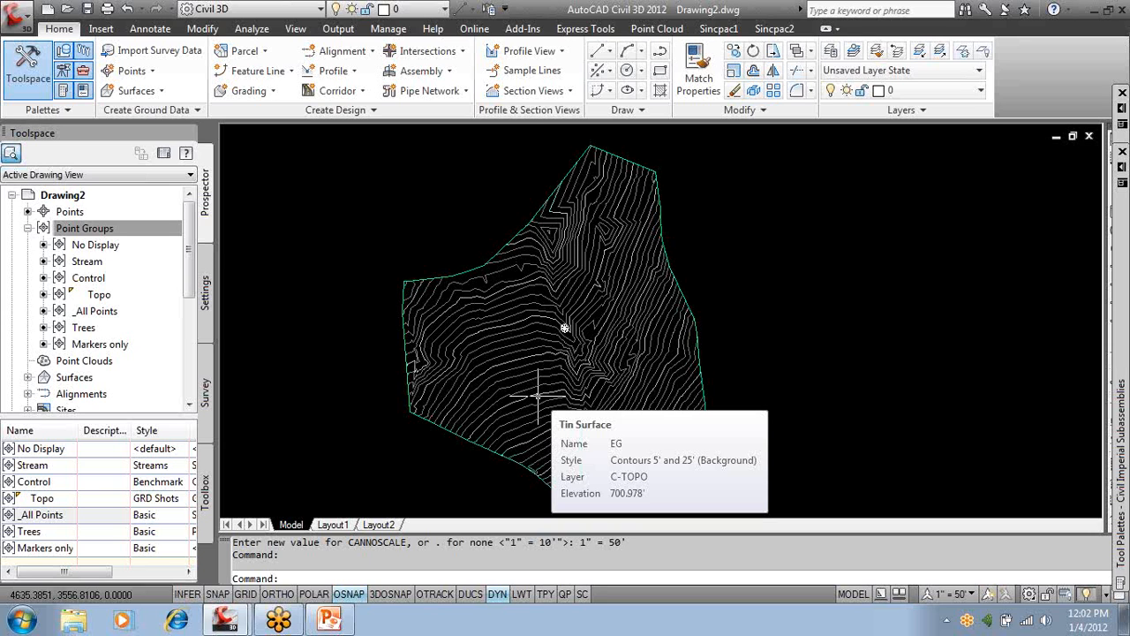
{"action": "left_click", "coordinate": [345, 53]}
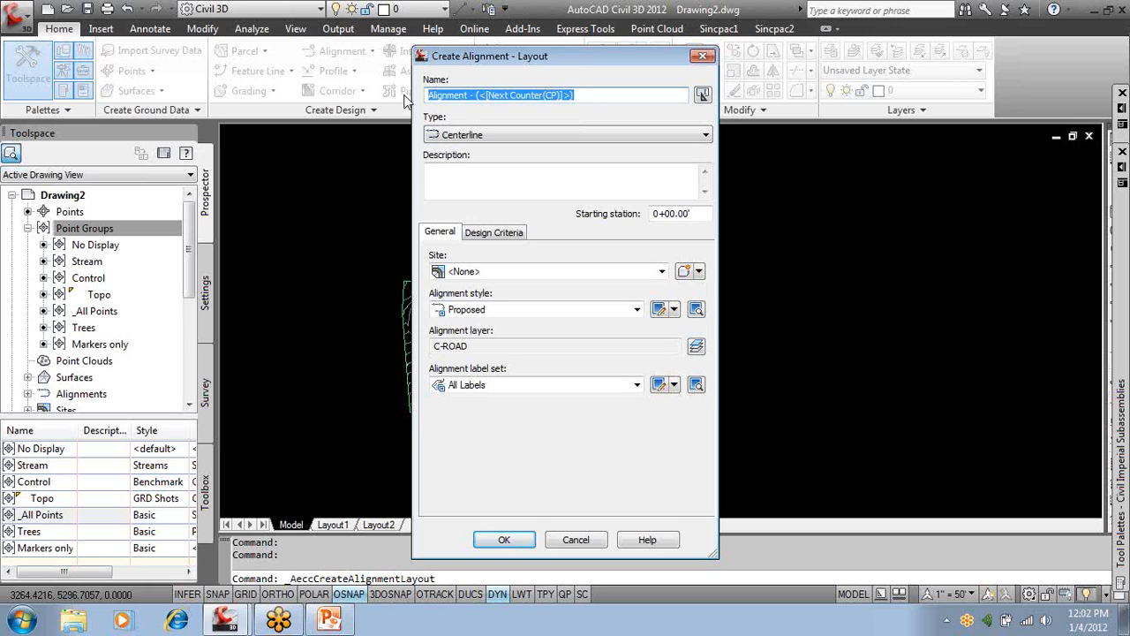
{"action": "type", "text": "Ave"}
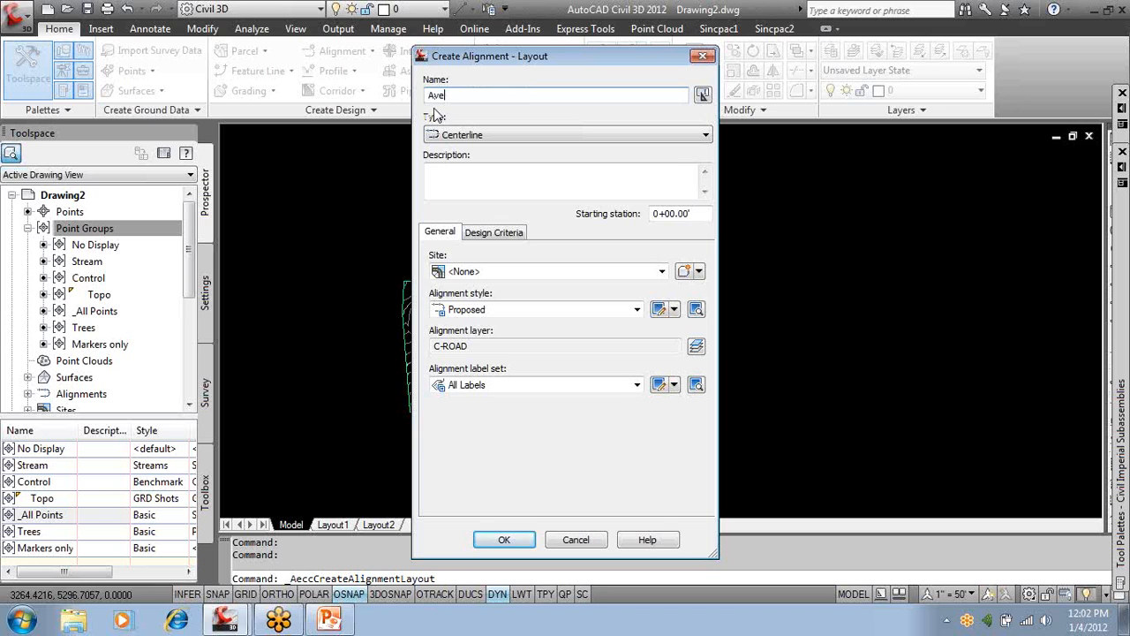
{"action": "left_click", "coordinate": [455, 138]}
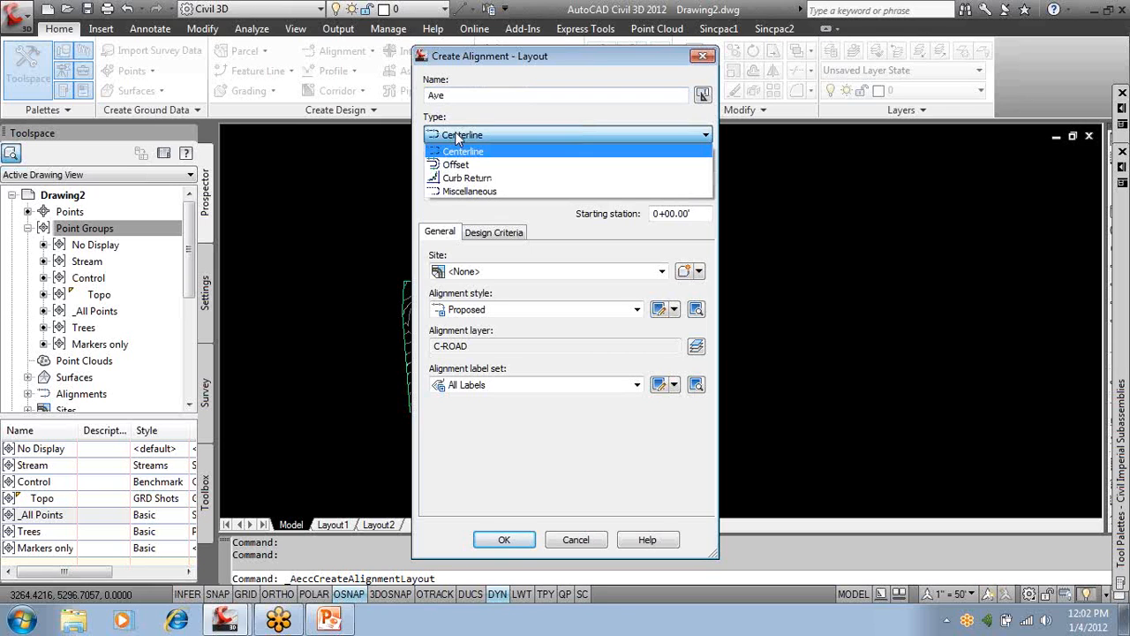
{"action": "left_click", "coordinate": [459, 146]}
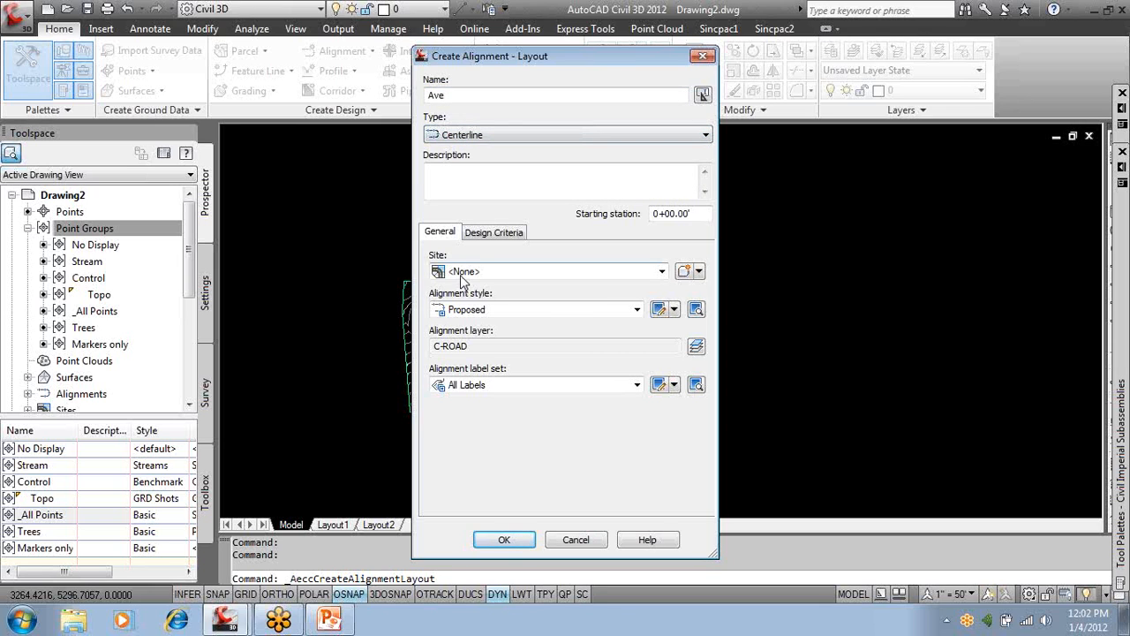
{"action": "left_click", "coordinate": [465, 311]}
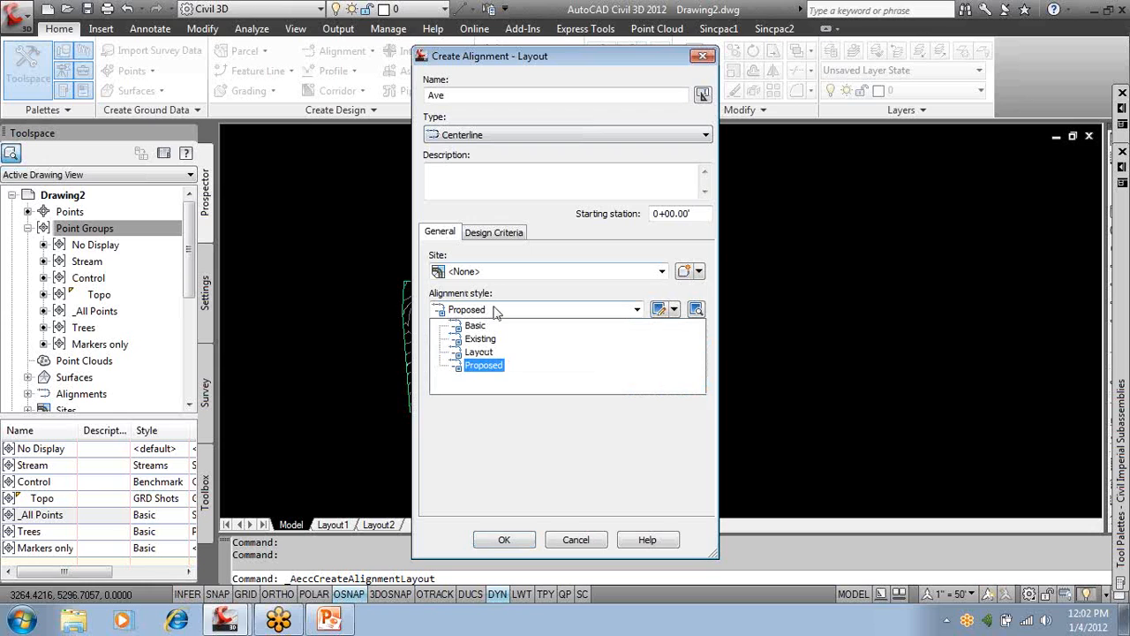
{"action": "left_click", "coordinate": [494, 310]}
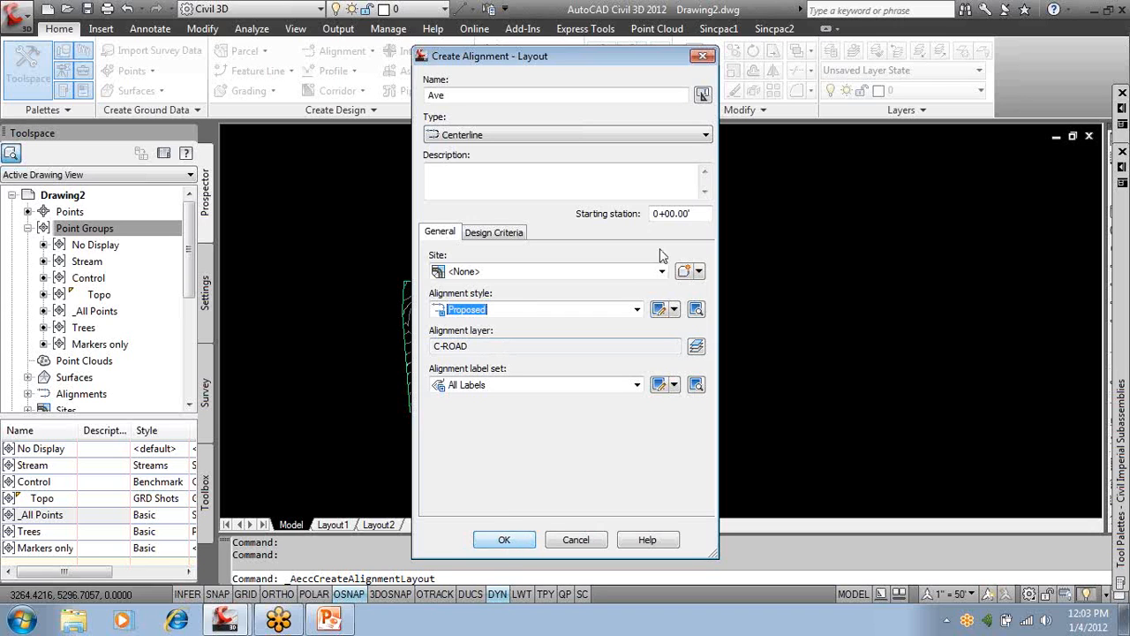
{"action": "left_click", "coordinate": [651, 214]}
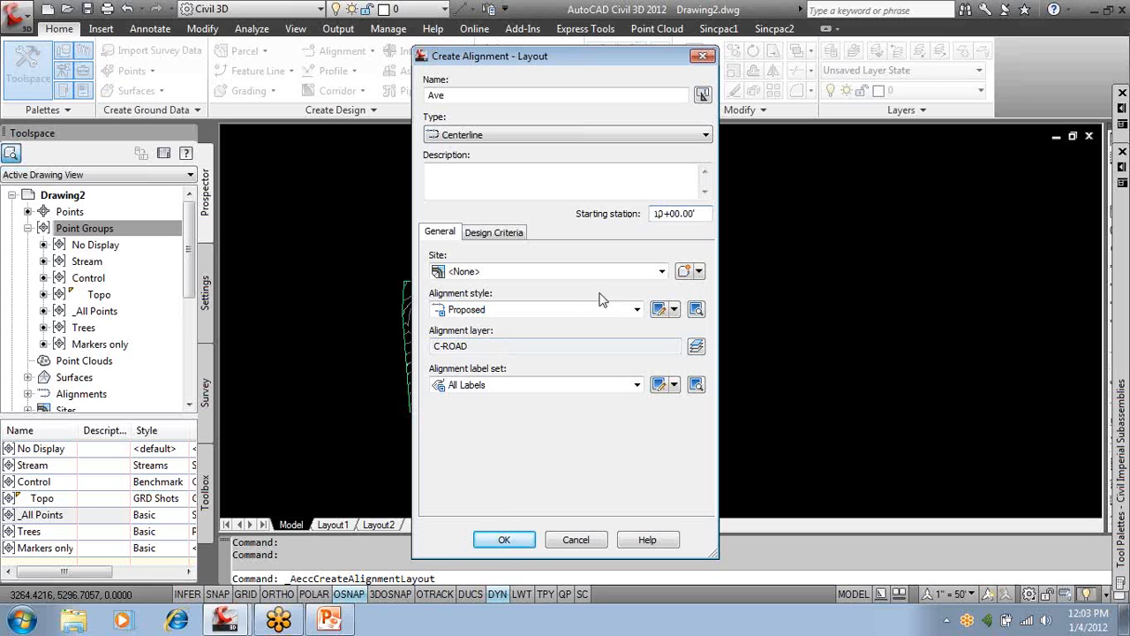
{"action": "left_click", "coordinate": [503, 539]}
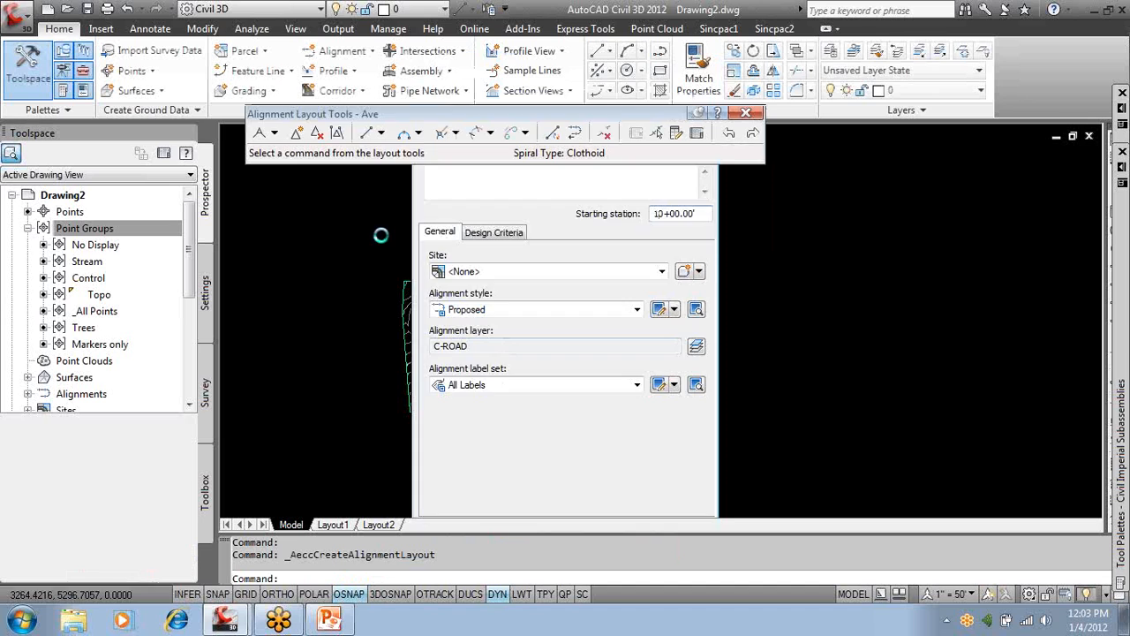
{"action": "left_click", "coordinate": [275, 134]}
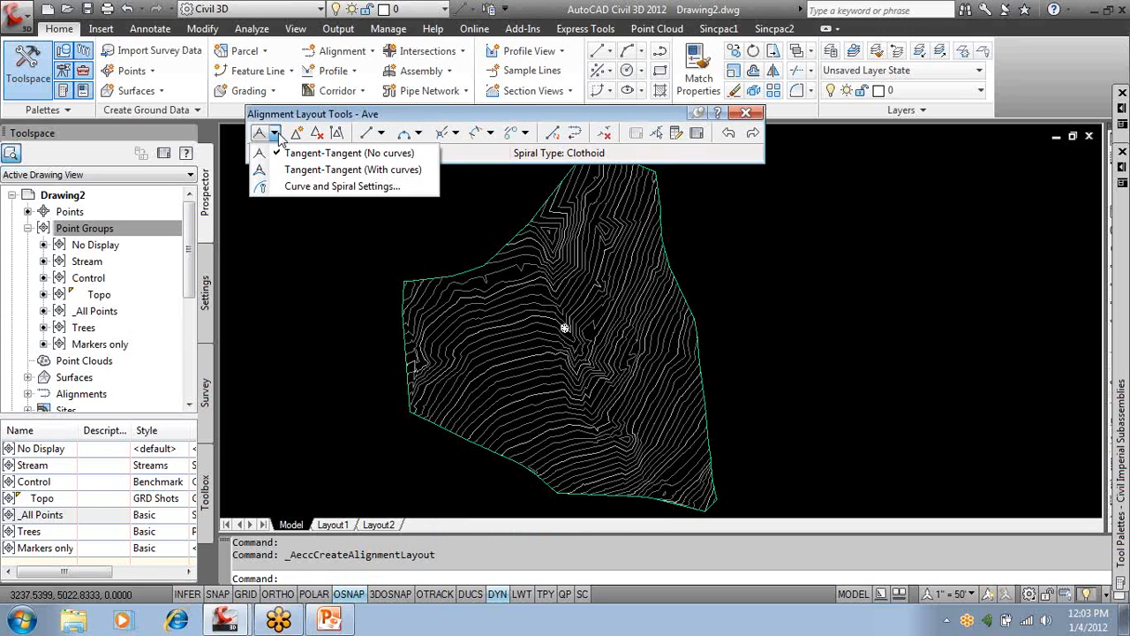
{"action": "left_click", "coordinate": [381, 134]}
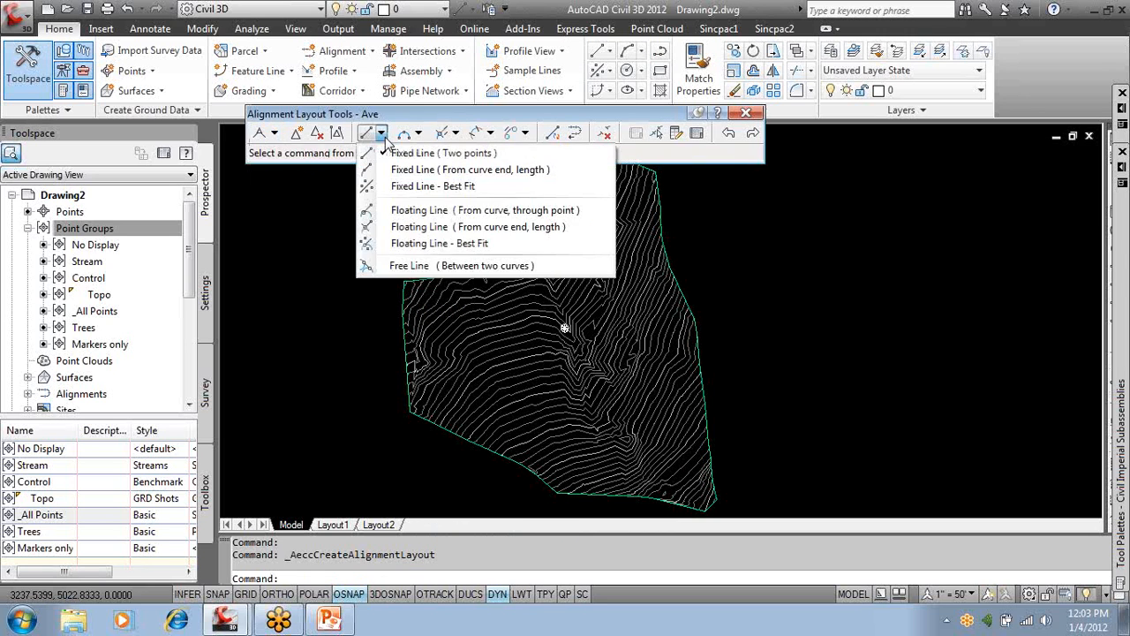
{"action": "left_click", "coordinate": [420, 134]}
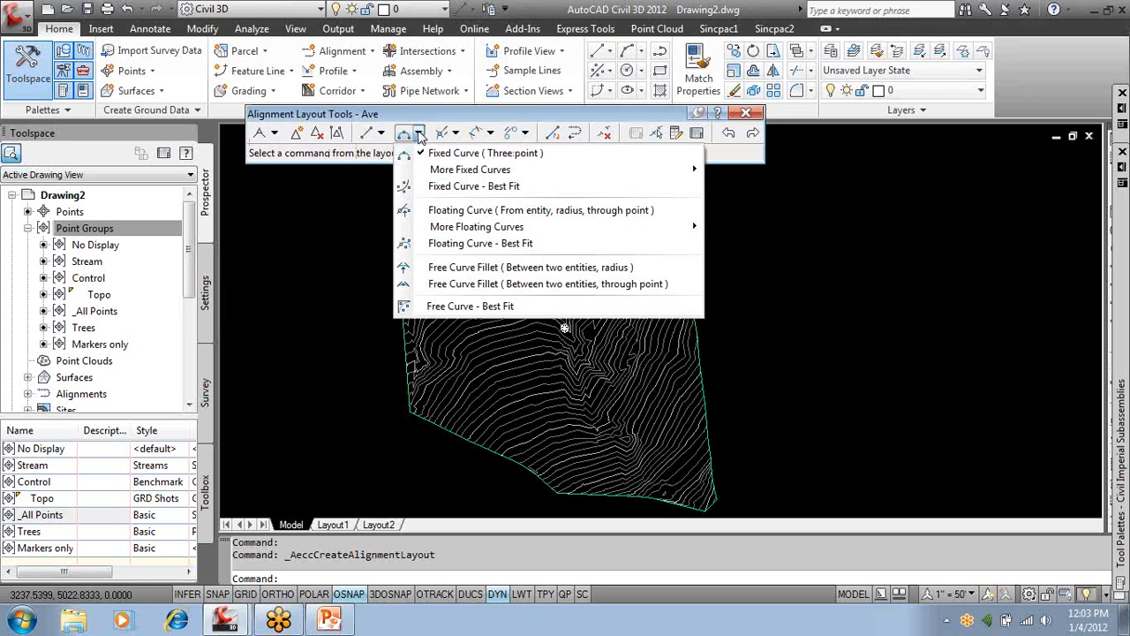
Lay out Ave using Tangent-Tangent (With curves), from the surface's northwest side around its southeast corner and back north, with object snap off.
{"action": "left_click", "coordinate": [276, 133]}
{"action": "left_click", "coordinate": [276, 133]}
{"action": "left_click", "coordinate": [320, 167]}
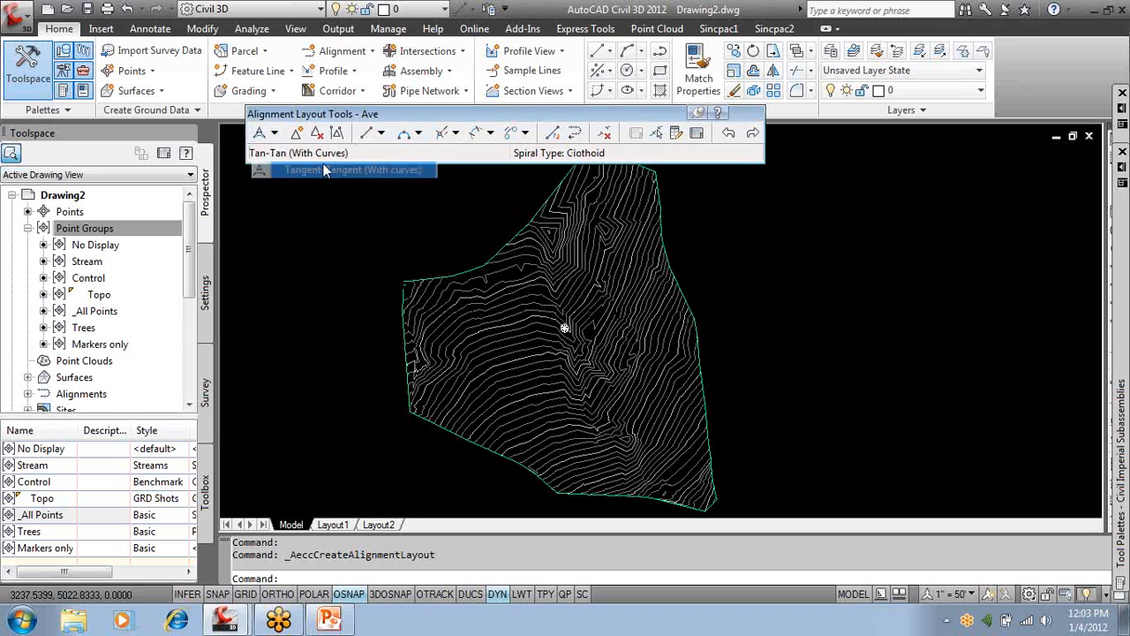
{"action": "left_click", "coordinate": [452, 290]}
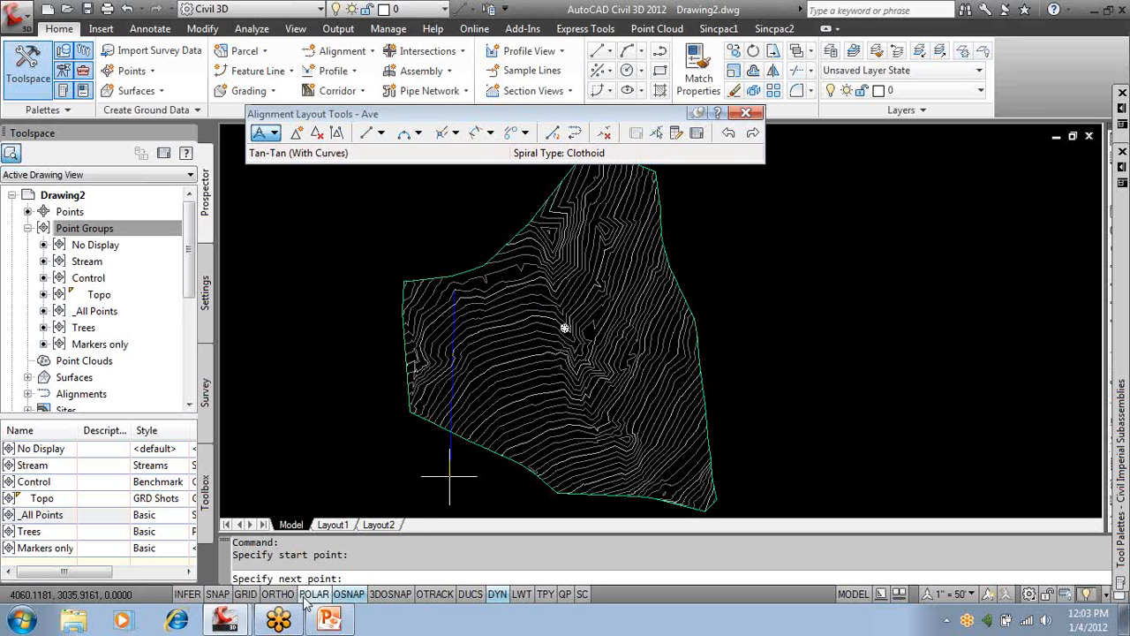
{"action": "left_click", "coordinate": [495, 387]}
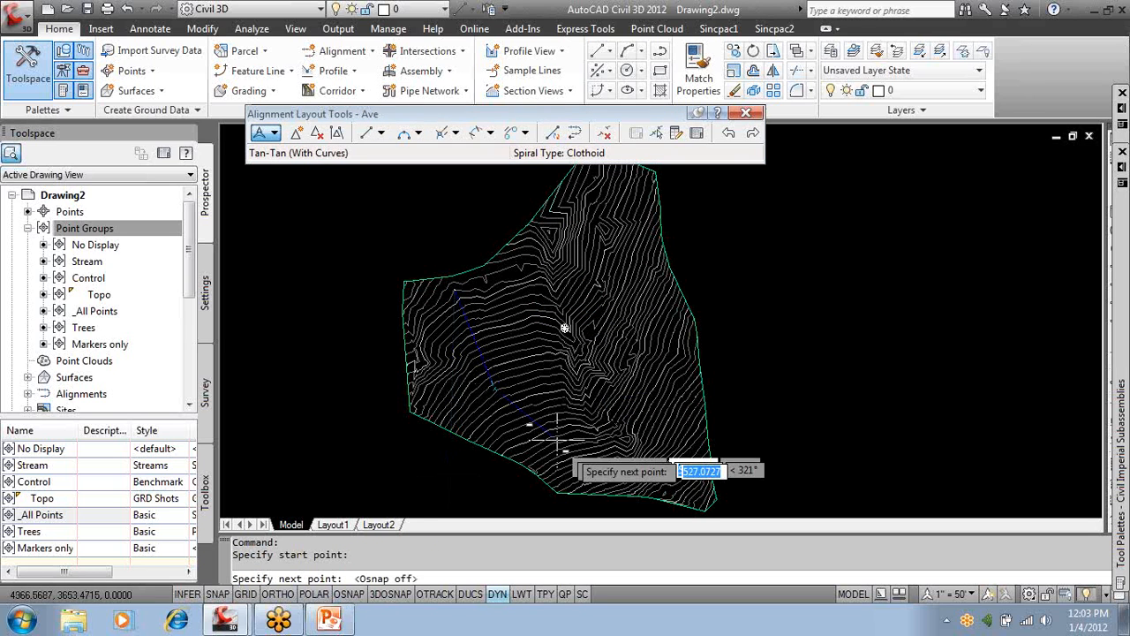
{"action": "left_click", "coordinate": [594, 456]}
{"action": "left_click", "coordinate": [720, 467]}
{"action": "left_click", "coordinate": [616, 313]}
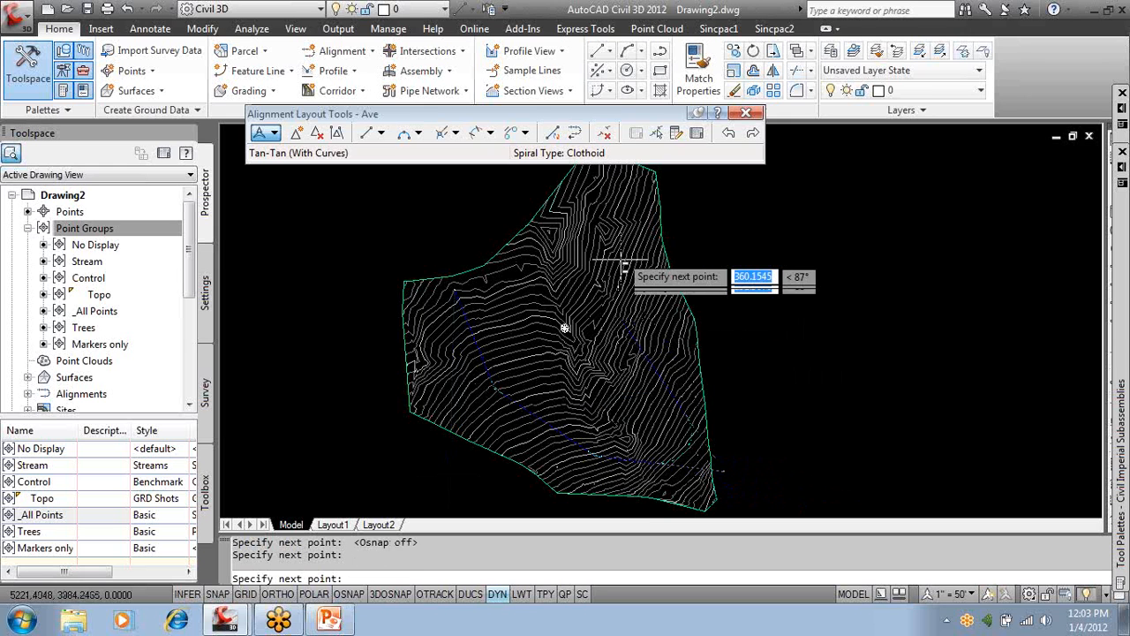
{"action": "left_click", "coordinate": [746, 112]}
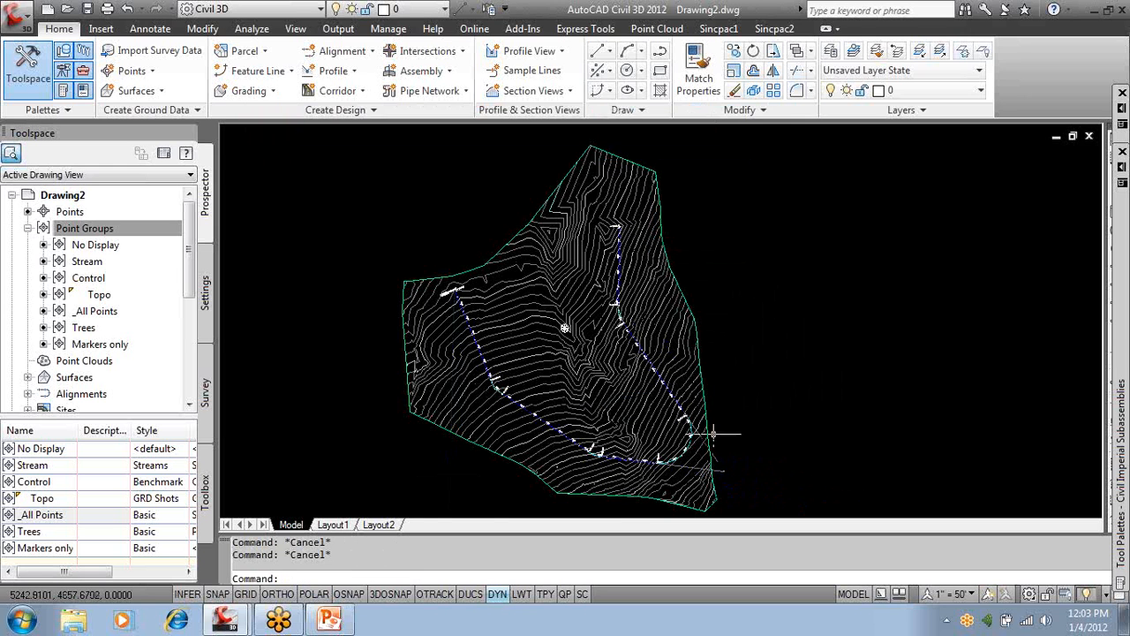
Move the PI of Ave's southeastern curve about 248 ft west, inside the surface boundary.
{"action": "scroll", "coordinate": [706, 446], "scroll_direction": "up", "scroll_amount": 8}
{"action": "scroll", "coordinate": [621, 419], "scroll_direction": "up", "scroll_amount": 2}
{"action": "middle_click_drag", "start_coordinate": [621, 418], "coordinate": [623, 282]}
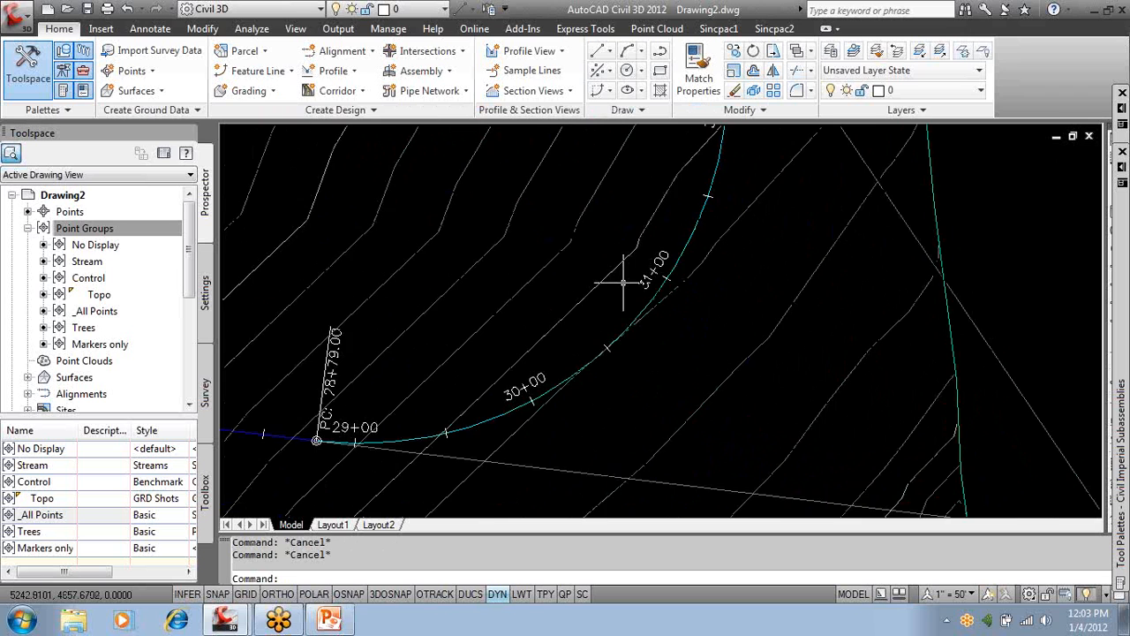
{"action": "scroll", "coordinate": [623, 282], "scroll_direction": "down", "scroll_amount": 5}
{"action": "left_click", "coordinate": [814, 377]}
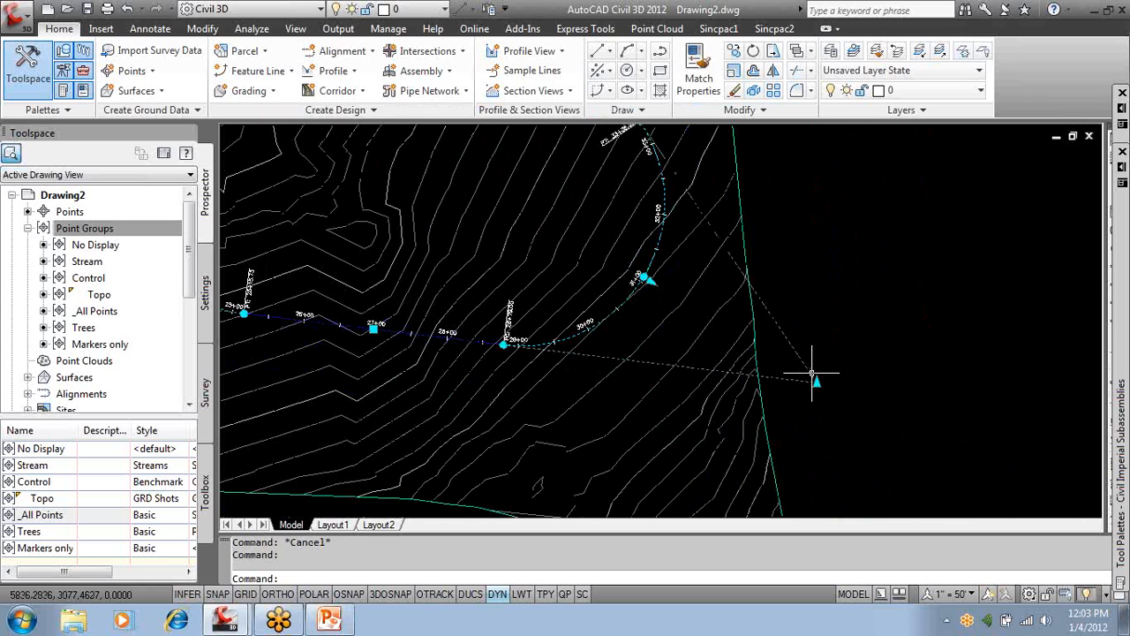
{"action": "left_click", "coordinate": [816, 382]}
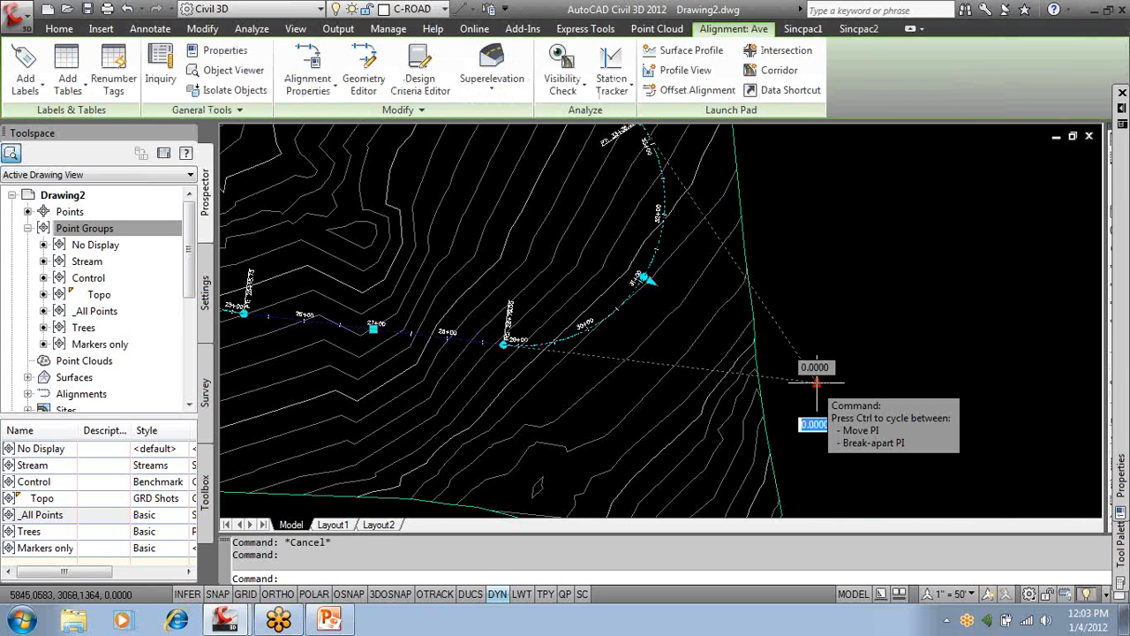
{"action": "left_click", "coordinate": [639, 399]}
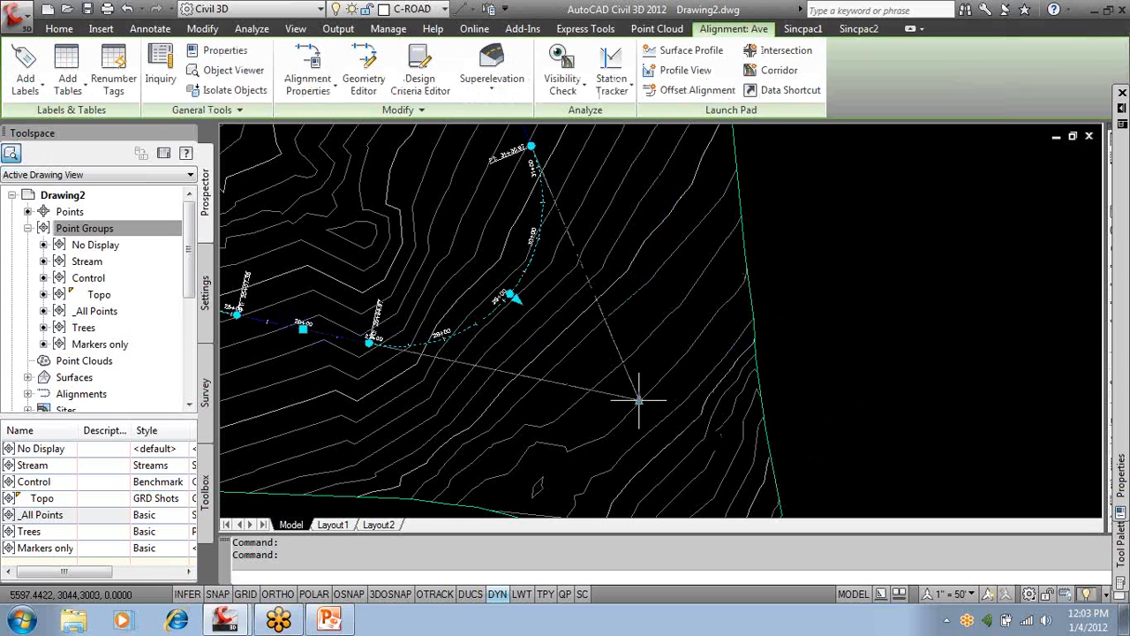
Move the southeastern curve's PI about 177 ft back east onto the surface boundary, and clear the selection.
{"action": "left_click", "coordinate": [639, 399]}
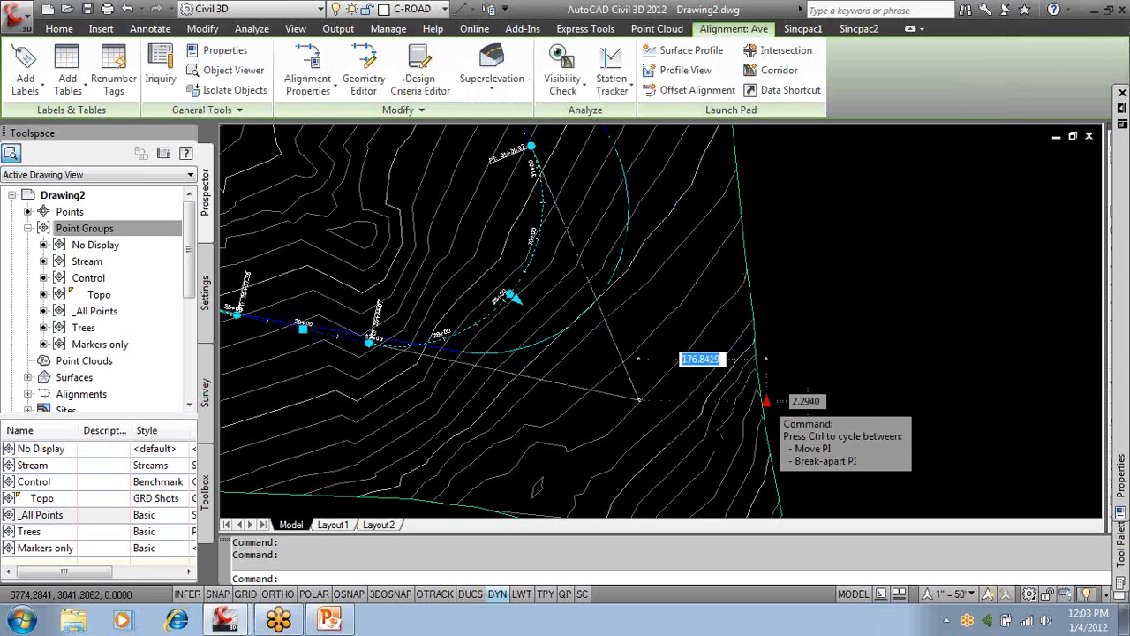
{"action": "left_click", "coordinate": [764, 402]}
{"action": "left_click", "coordinate": [766, 401]}
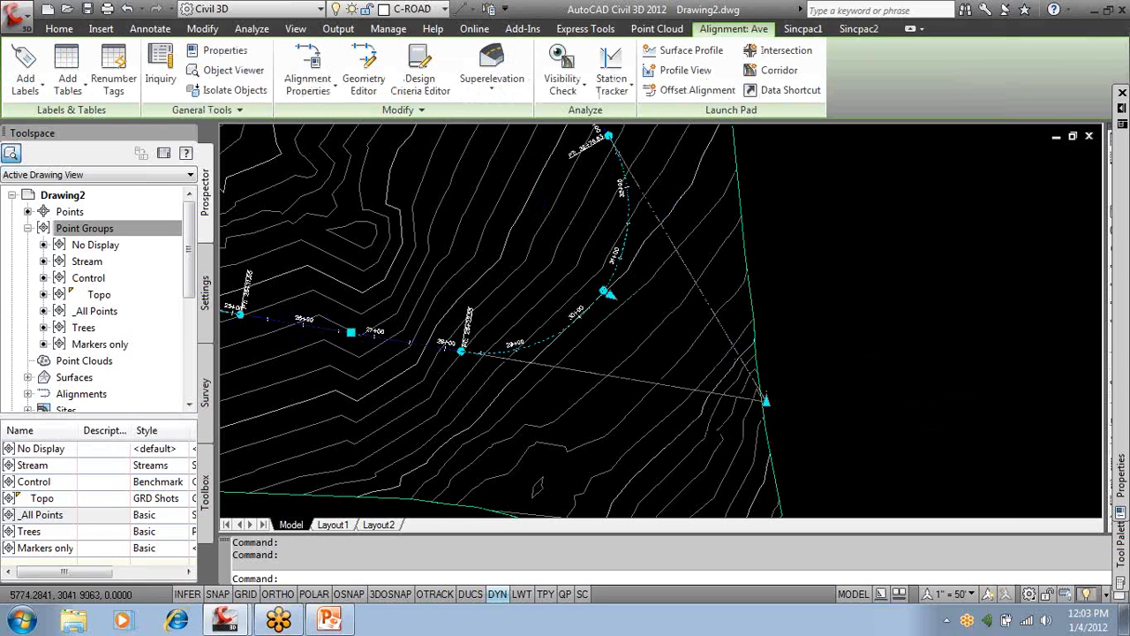
{"action": "left_click", "coordinate": [690, 446]}
{"action": "scroll", "coordinate": [847, 393], "scroll_direction": "down", "scroll_amount": 2}
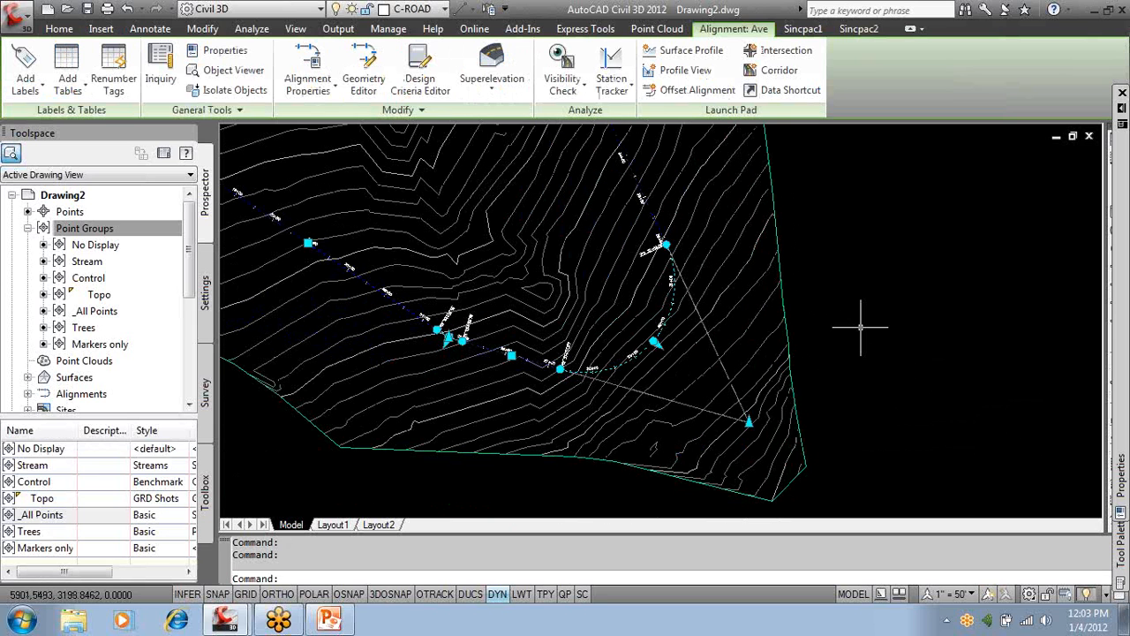
{"action": "key", "text": "Escape"}
{"action": "key", "text": "Escape"}
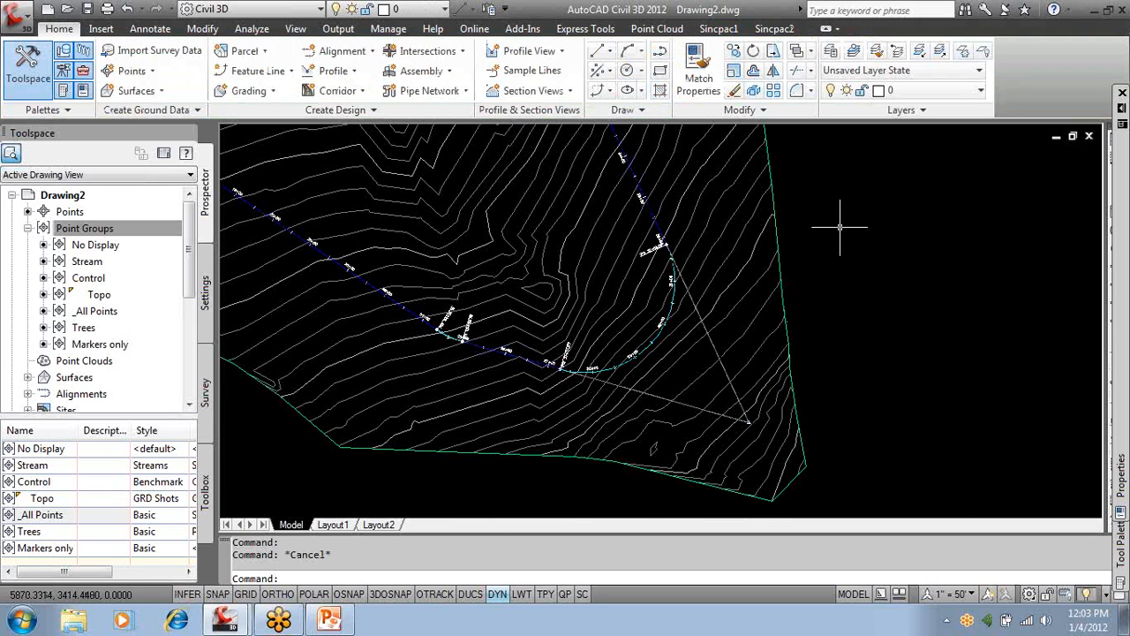
Open Ave in the geometry editor and examine the lengths, radii, directions and stations of its entities in the grid view.
{"action": "left_click", "coordinate": [713, 342]}
{"action": "mouse_move", "coordinate": [712, 342]}
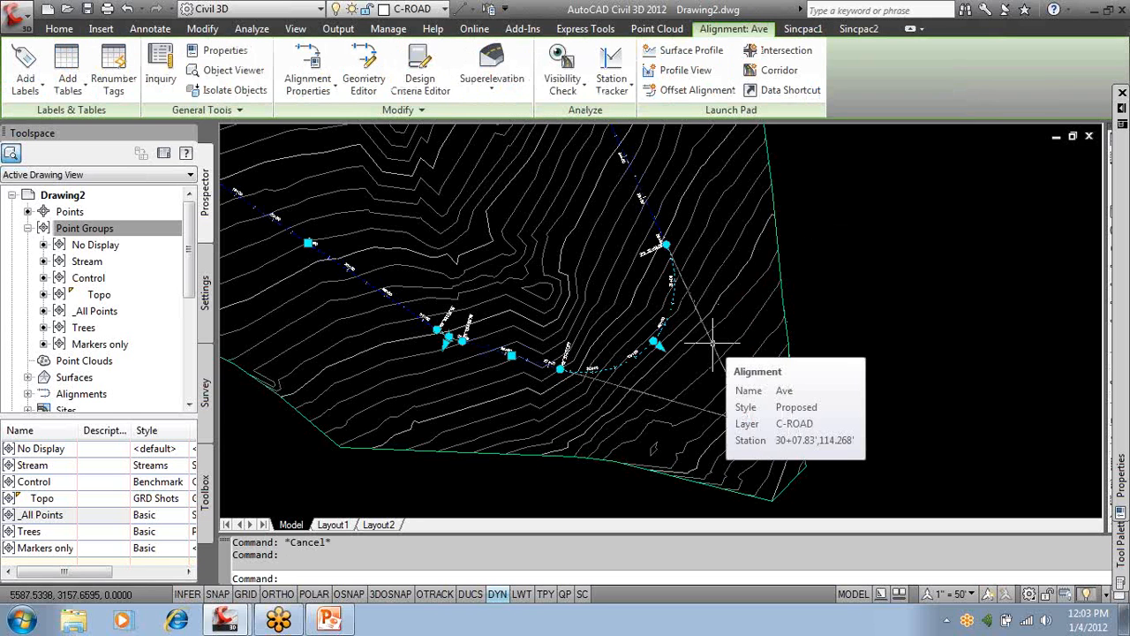
{"action": "scroll", "coordinate": [713, 342], "scroll_direction": "down", "scroll_amount": 4}
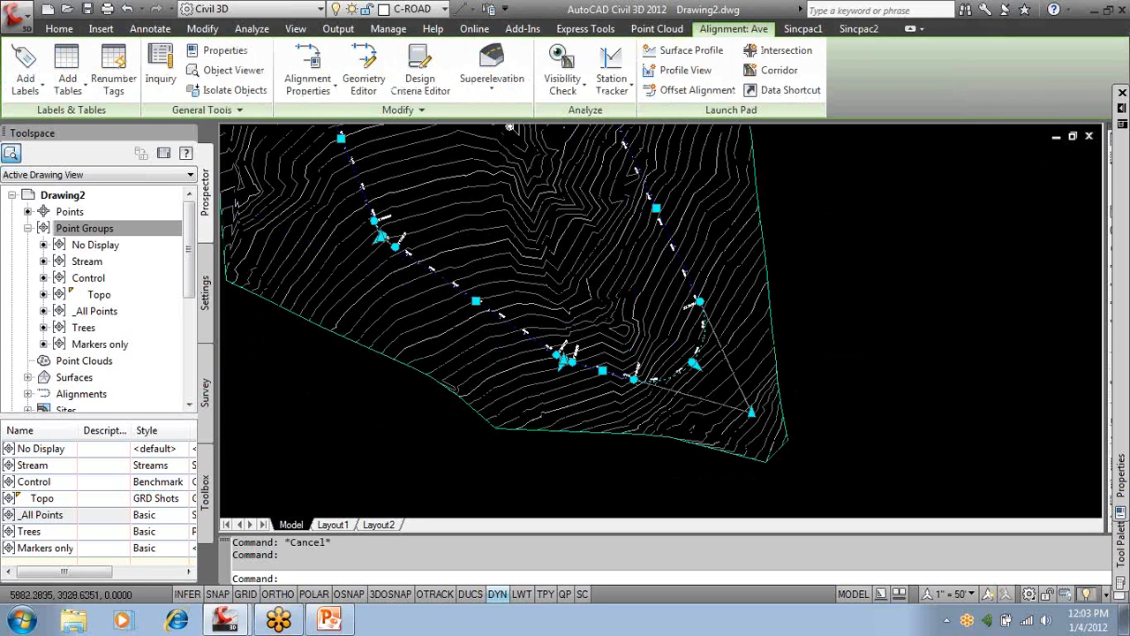
{"action": "left_click", "coordinate": [369, 80]}
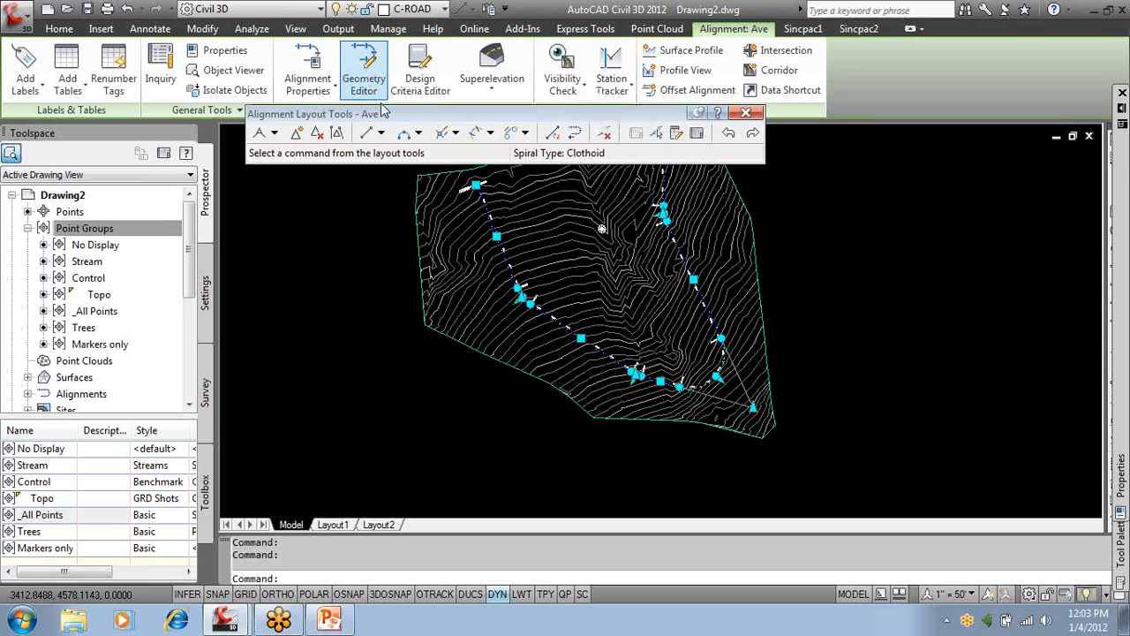
{"action": "left_click", "coordinate": [696, 133]}
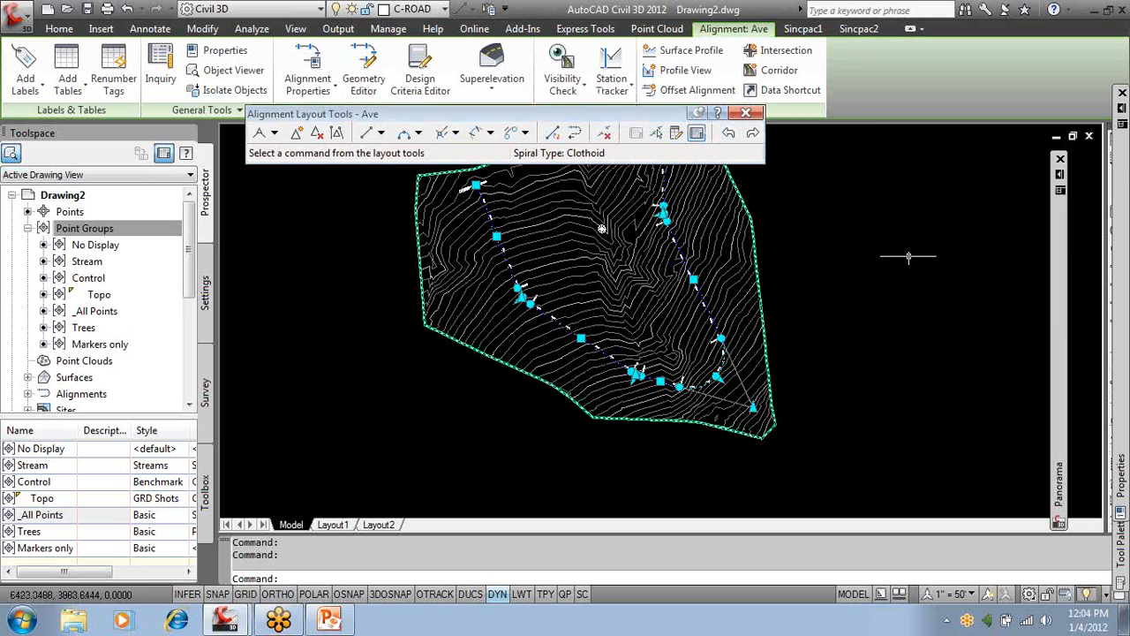
{"action": "mouse_move", "coordinate": [1060, 335]}
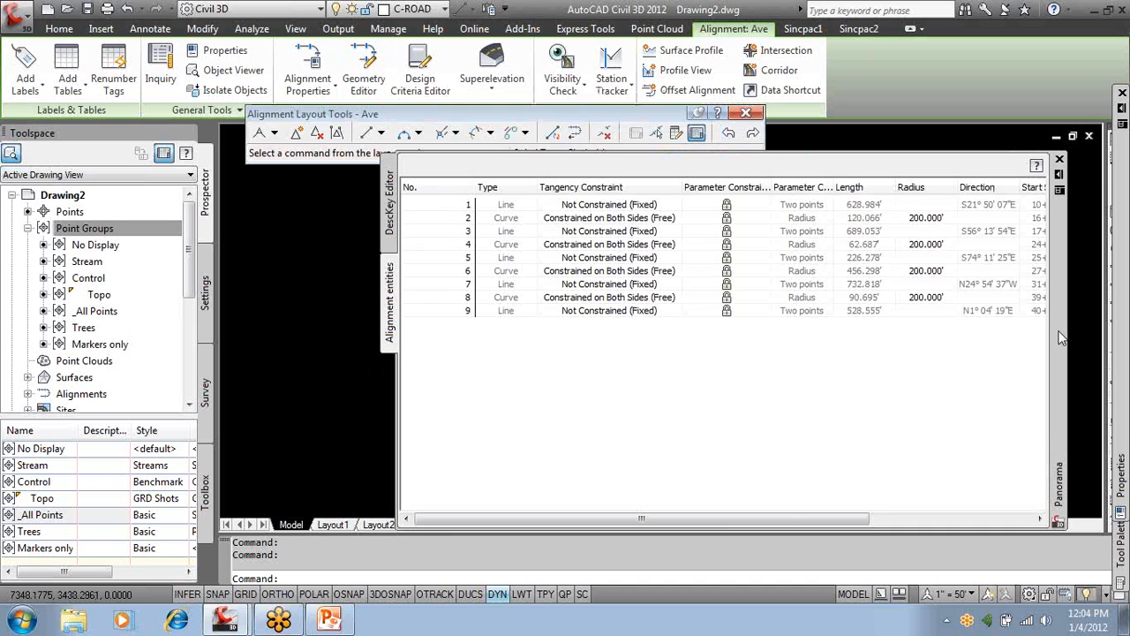
{"action": "left_click_drag", "start_coordinate": [786, 520], "coordinate": [880, 520]}
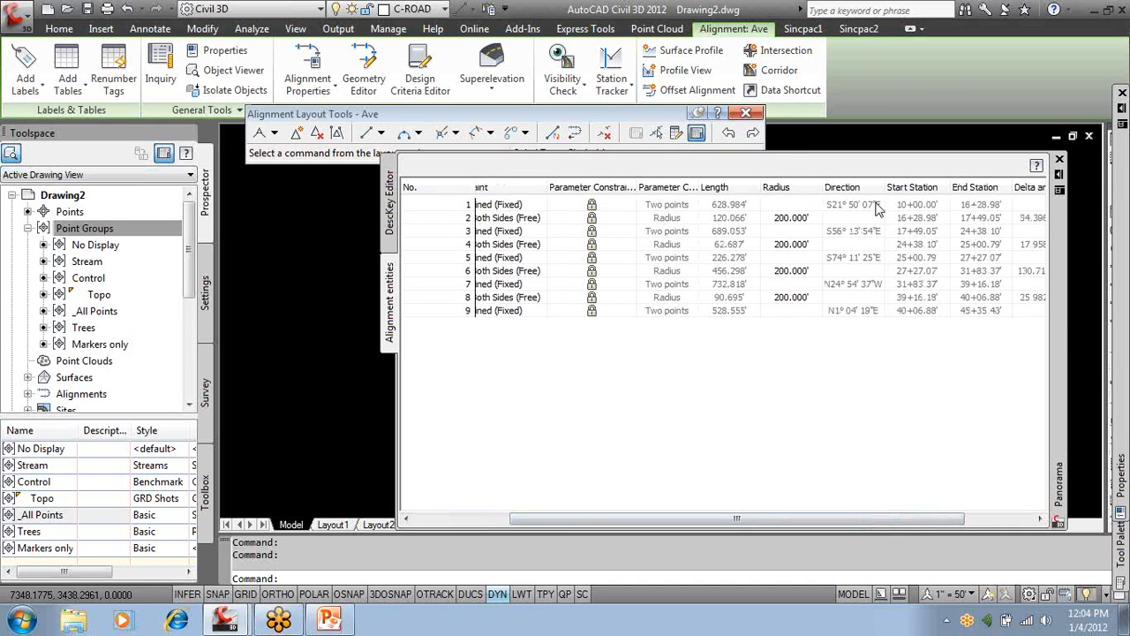
Set the radius of Ave's southeastern curve to 150 ft in its layout parameters, and close the alignment layout tools.
{"action": "left_click", "coordinate": [677, 135]}
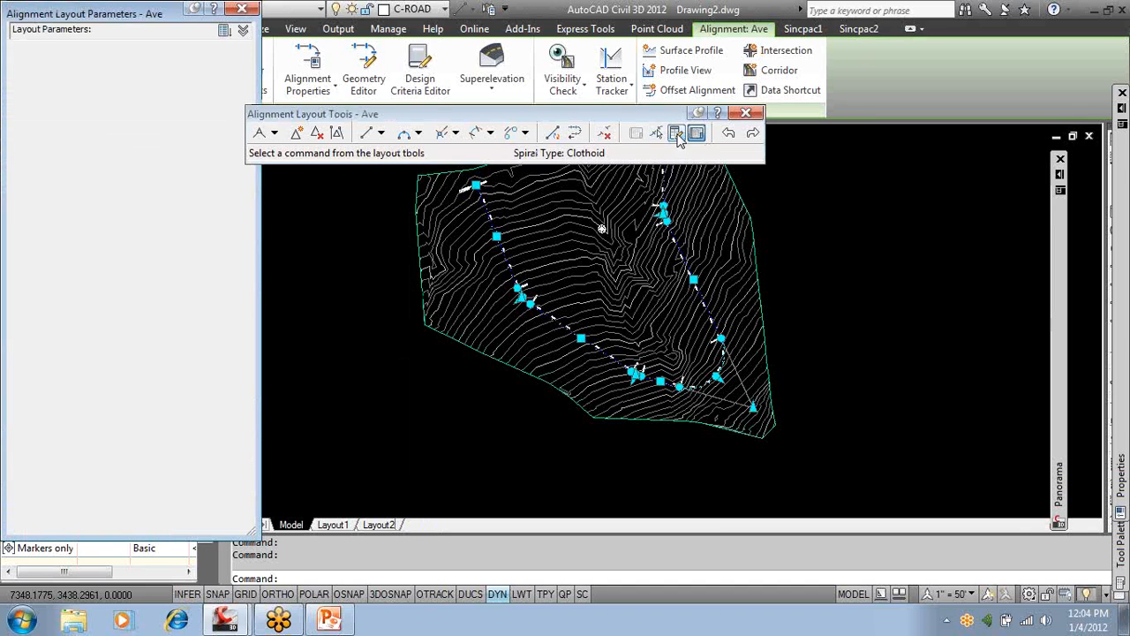
{"action": "left_click", "coordinate": [655, 133]}
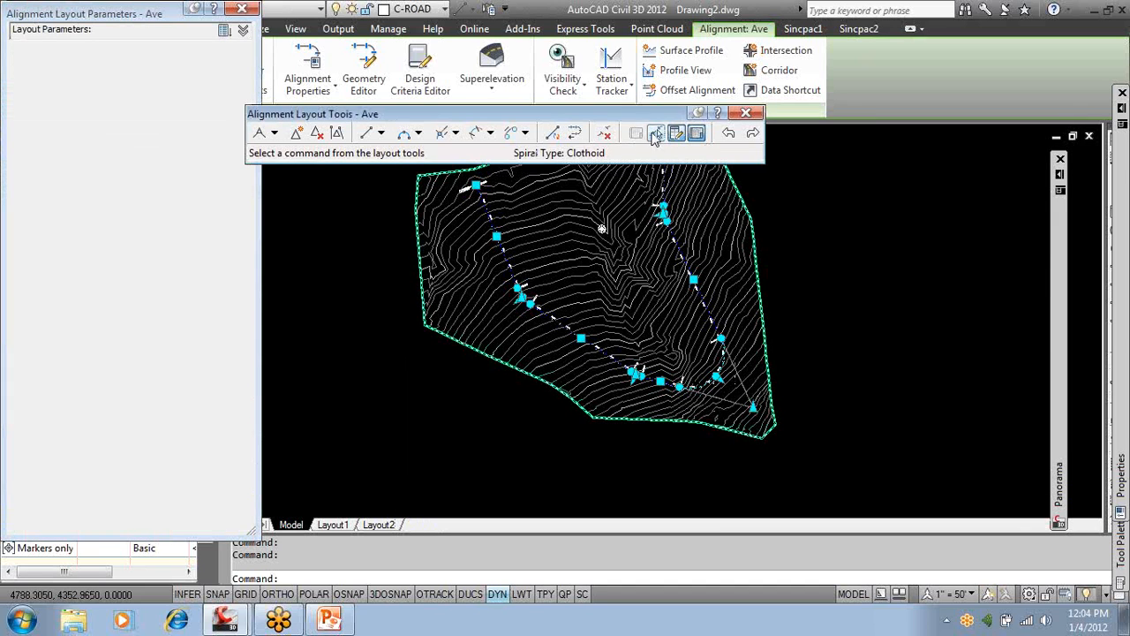
{"action": "left_click", "coordinate": [671, 280]}
{"action": "scroll", "coordinate": [713, 379], "scroll_direction": "up", "scroll_amount": 3}
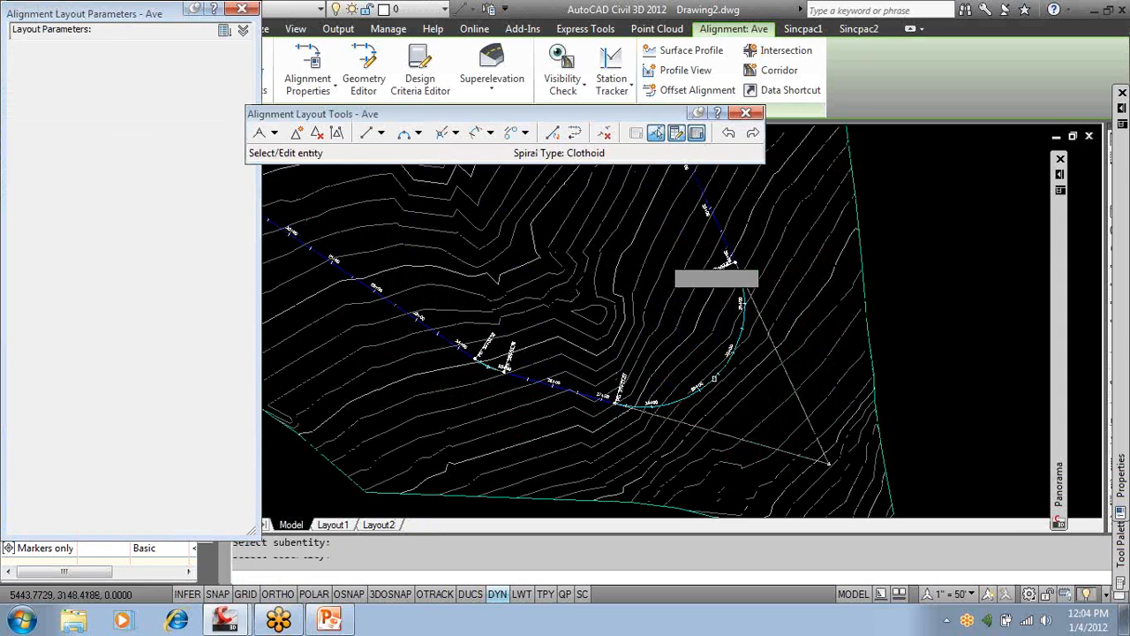
{"action": "left_click", "coordinate": [715, 384]}
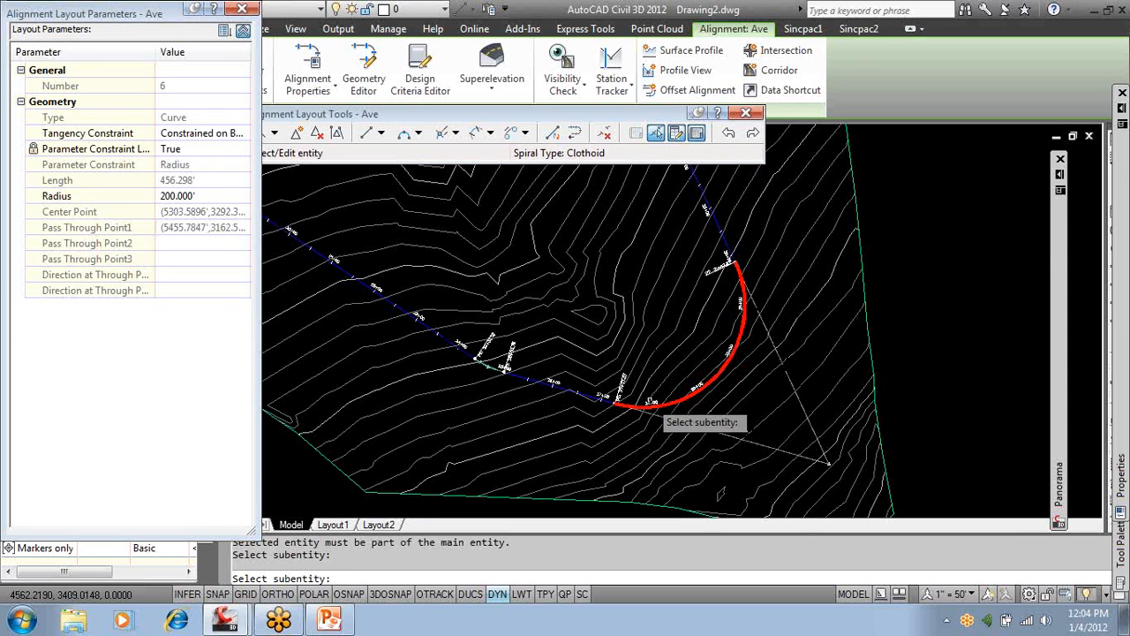
{"action": "left_click", "coordinate": [204, 196]}
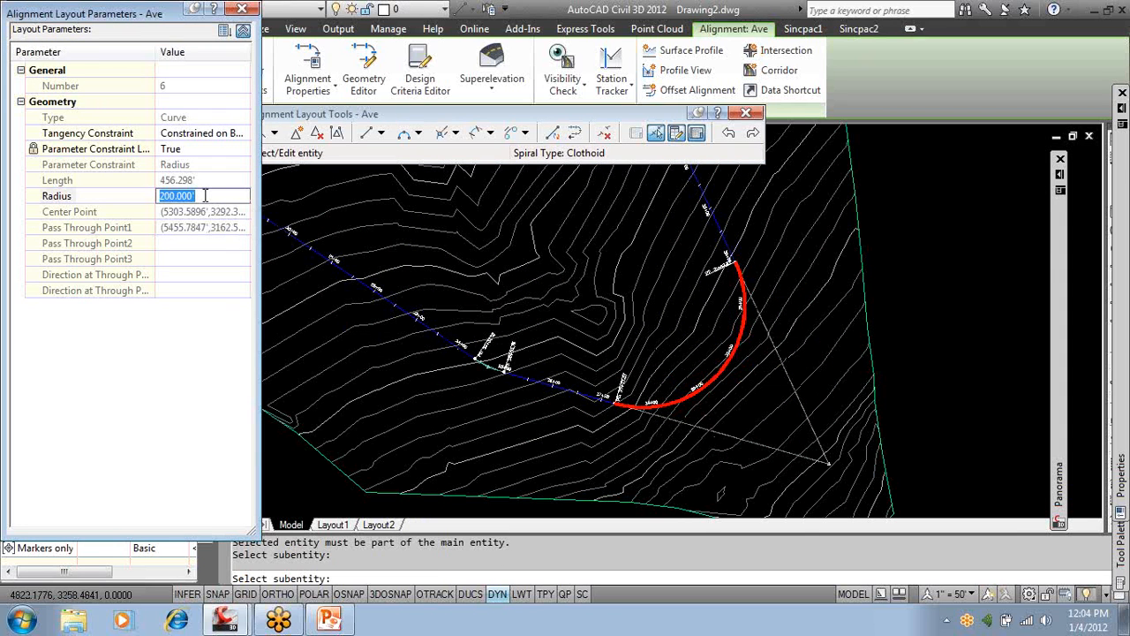
{"action": "type", "text": "1"}
{"action": "key", "text": "Return"}
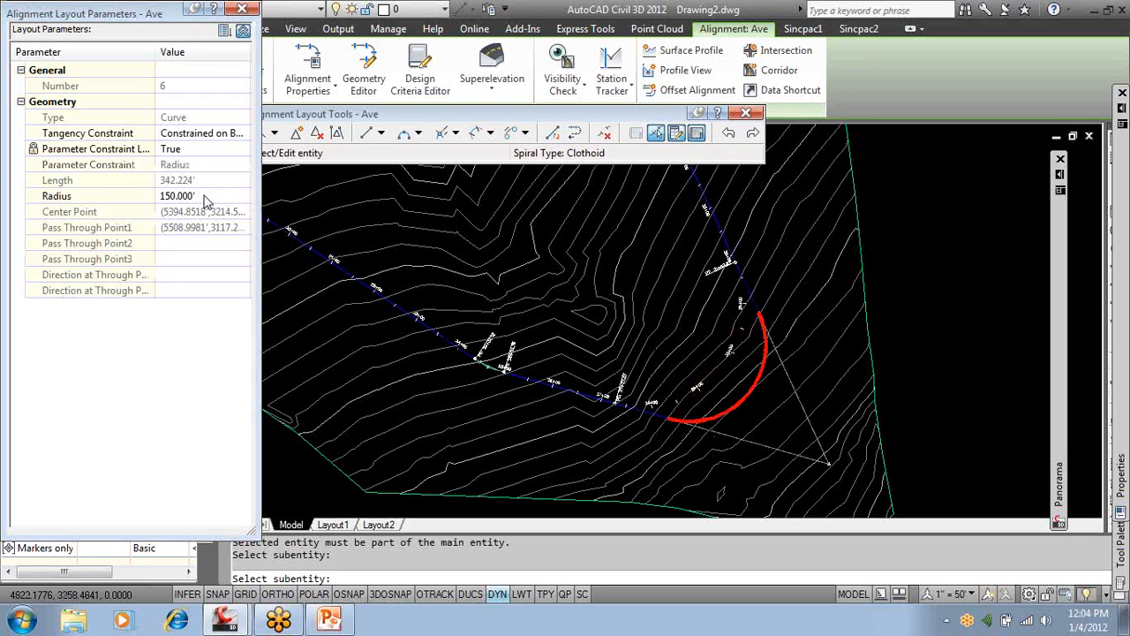
{"action": "left_click", "coordinate": [241, 8]}
{"action": "left_click", "coordinate": [746, 115]}
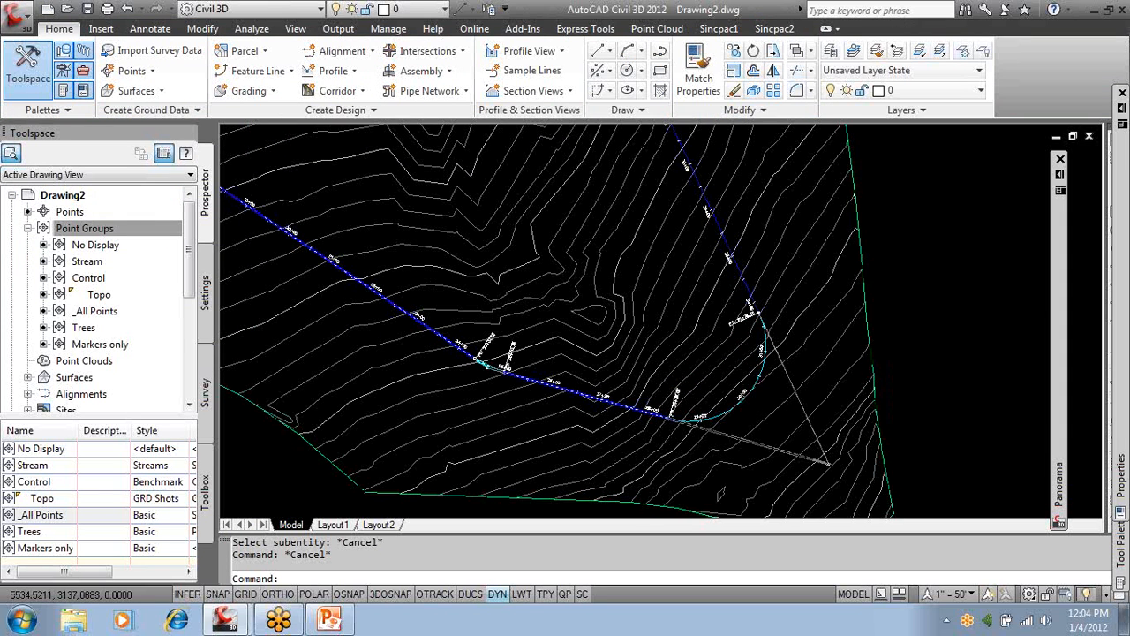
Reshape Ave's southeastern curve by stretching its midpoint slightly northwest, close the Panorama window and clear the selection.
{"action": "left_click", "coordinate": [753, 390]}
{"action": "left_click", "coordinate": [747, 395]}
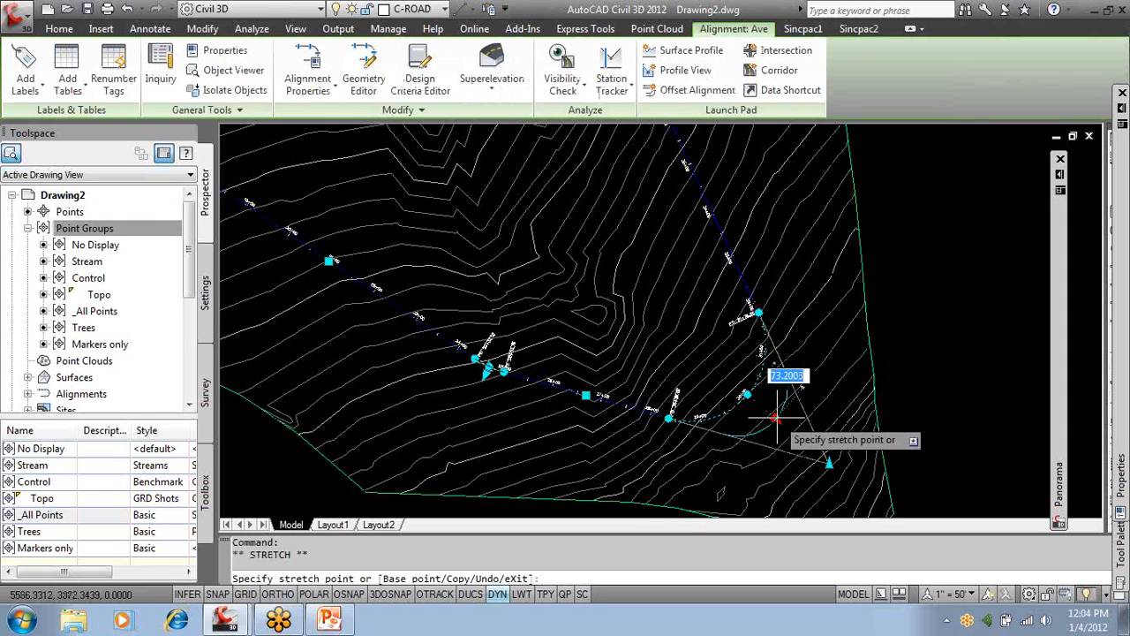
{"action": "left_click", "coordinate": [734, 383]}
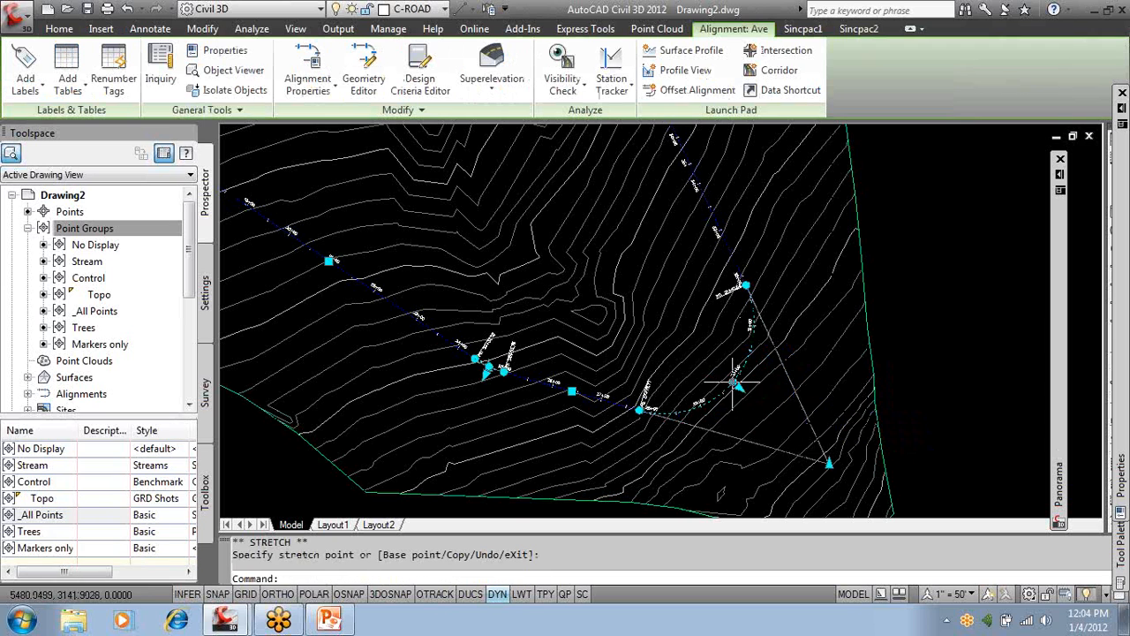
{"action": "mouse_move", "coordinate": [1059, 380]}
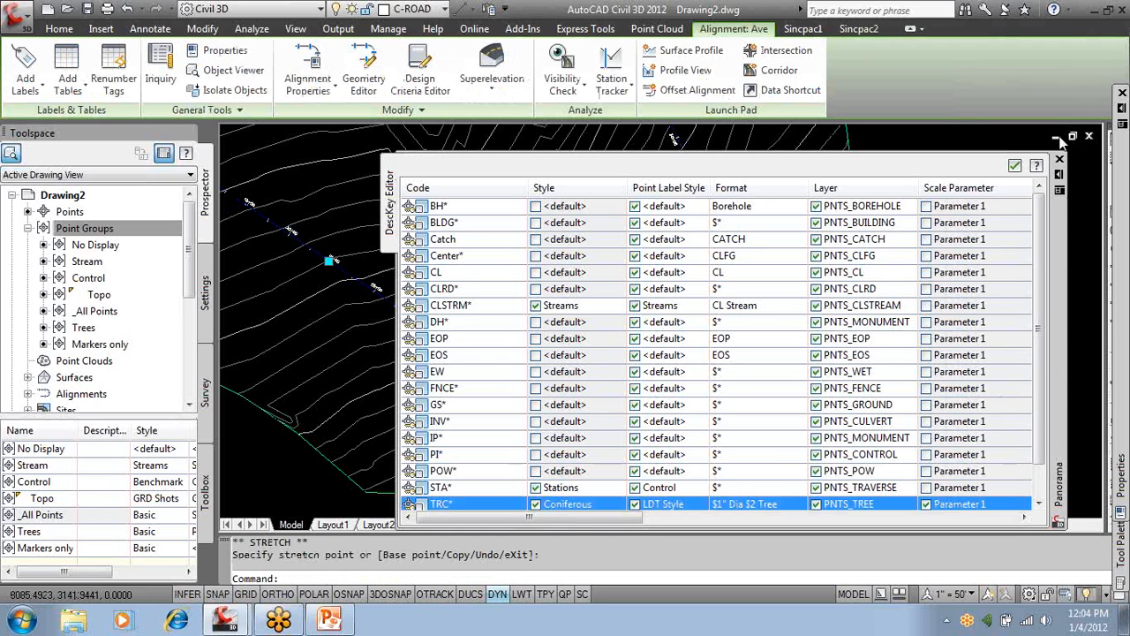
{"action": "left_click", "coordinate": [1060, 160]}
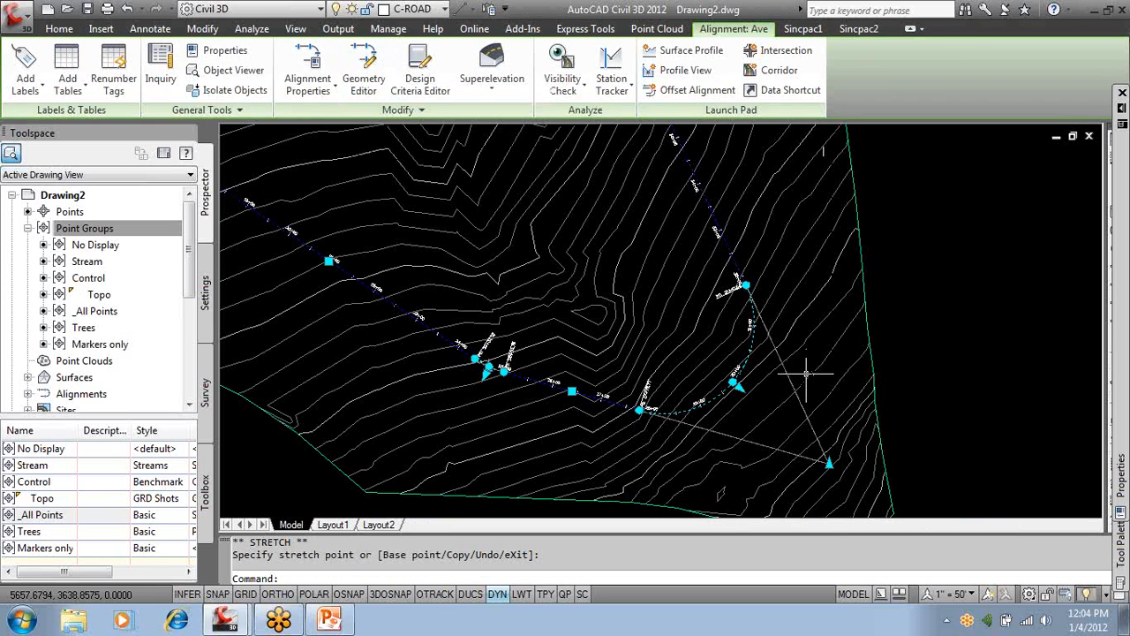
{"action": "key", "text": "Escape"}
Create a surface profile for Ave by sampling EG over the full station range from 10+00.00 to 45+82.83.
{"action": "scroll", "coordinate": [706, 362], "scroll_direction": "down", "scroll_amount": 2}
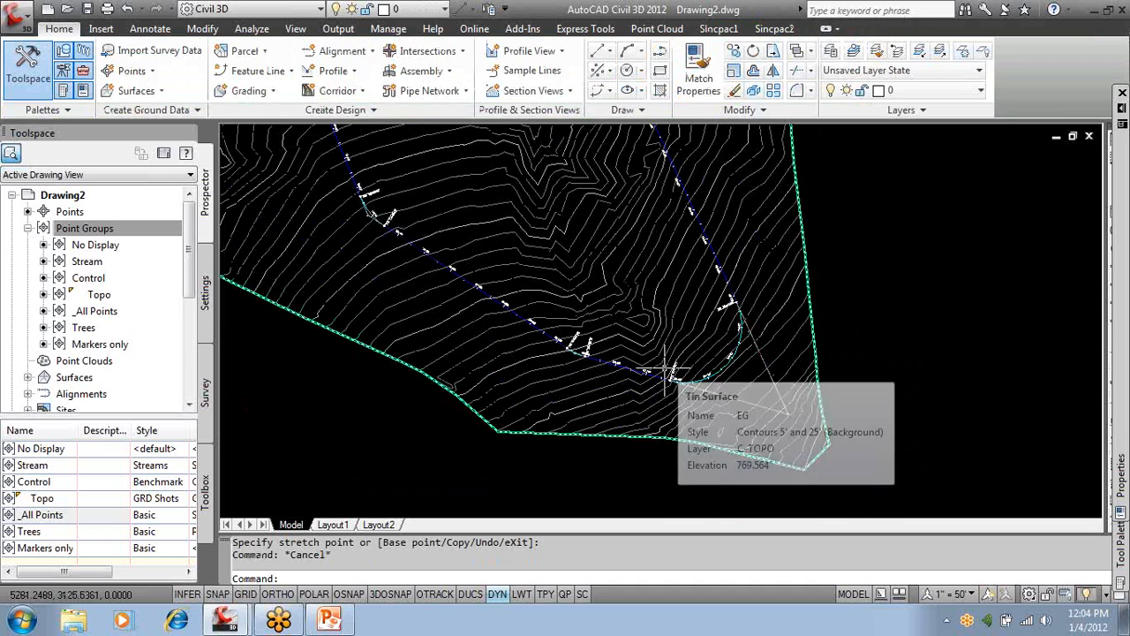
{"action": "scroll", "coordinate": [658, 373], "scroll_direction": "down", "scroll_amount": 2}
{"action": "scroll", "coordinate": [633, 362], "scroll_direction": "down", "scroll_amount": 2}
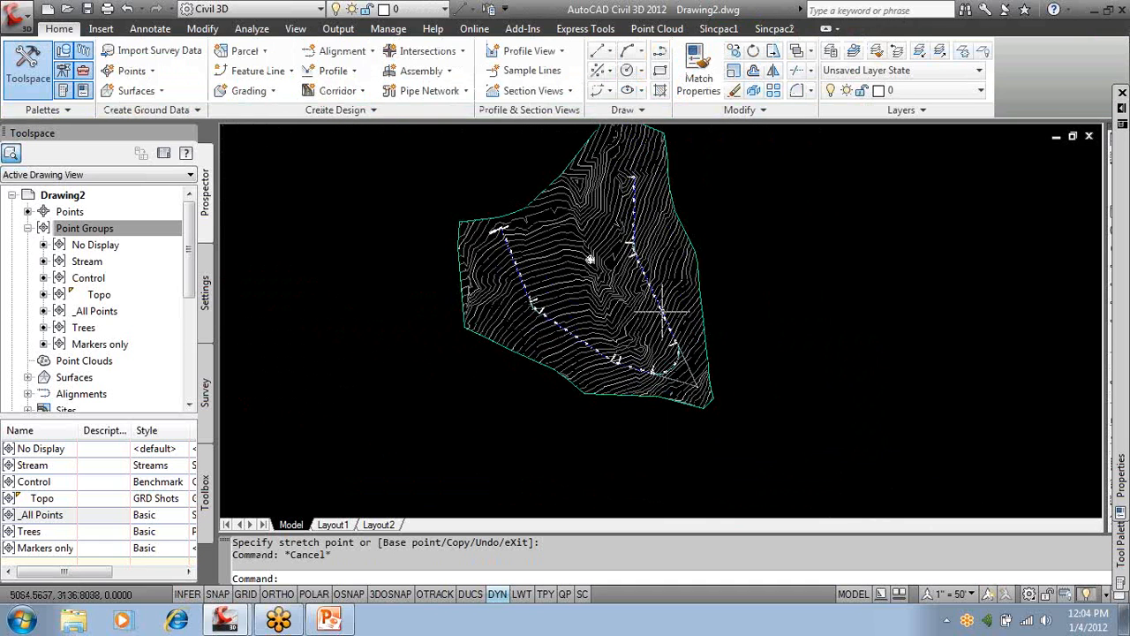
{"action": "middle_click_drag", "start_coordinate": [663, 309], "coordinate": [530, 339]}
{"action": "middle_click_drag", "start_coordinate": [457, 288], "coordinate": [503, 217]}
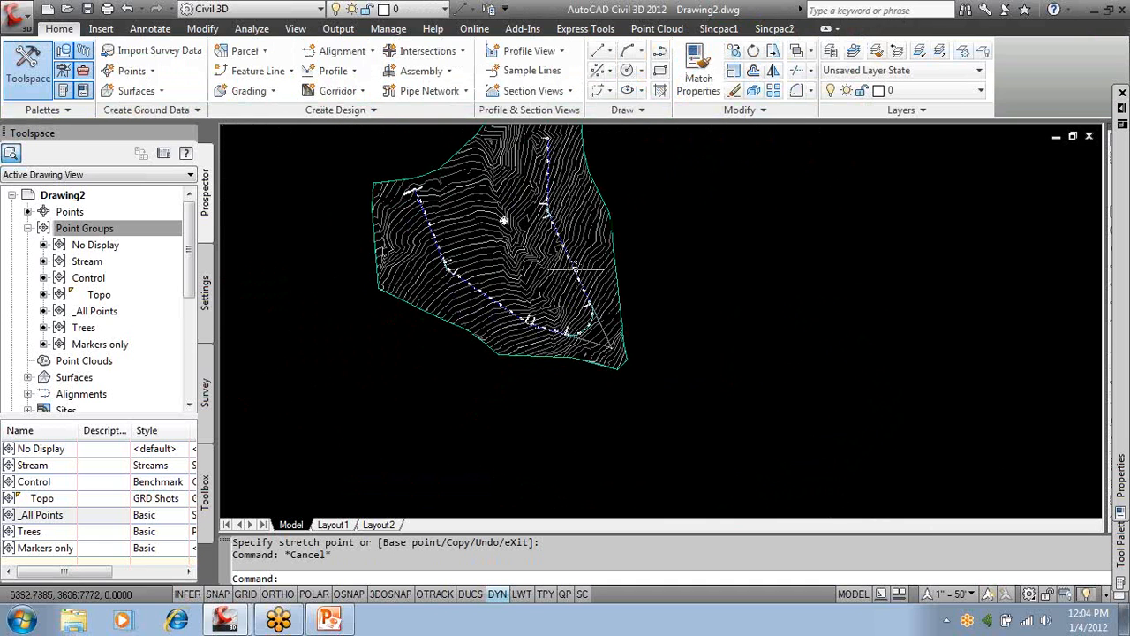
{"action": "left_click", "coordinate": [345, 75]}
{"action": "left_click", "coordinate": [386, 96]}
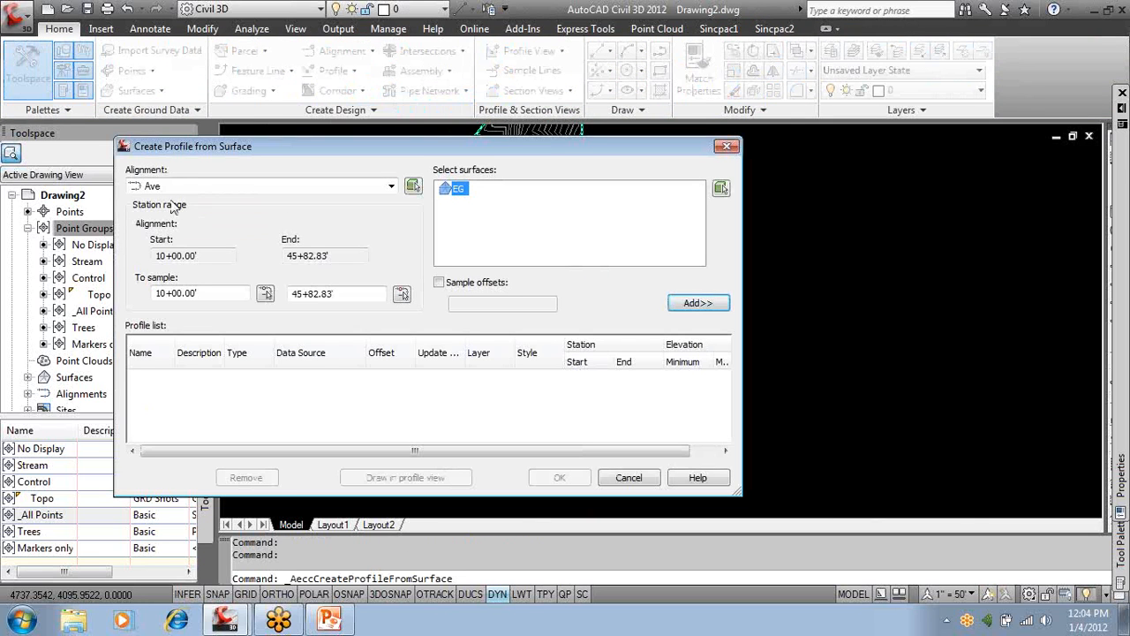
{"action": "left_click", "coordinate": [698, 303]}
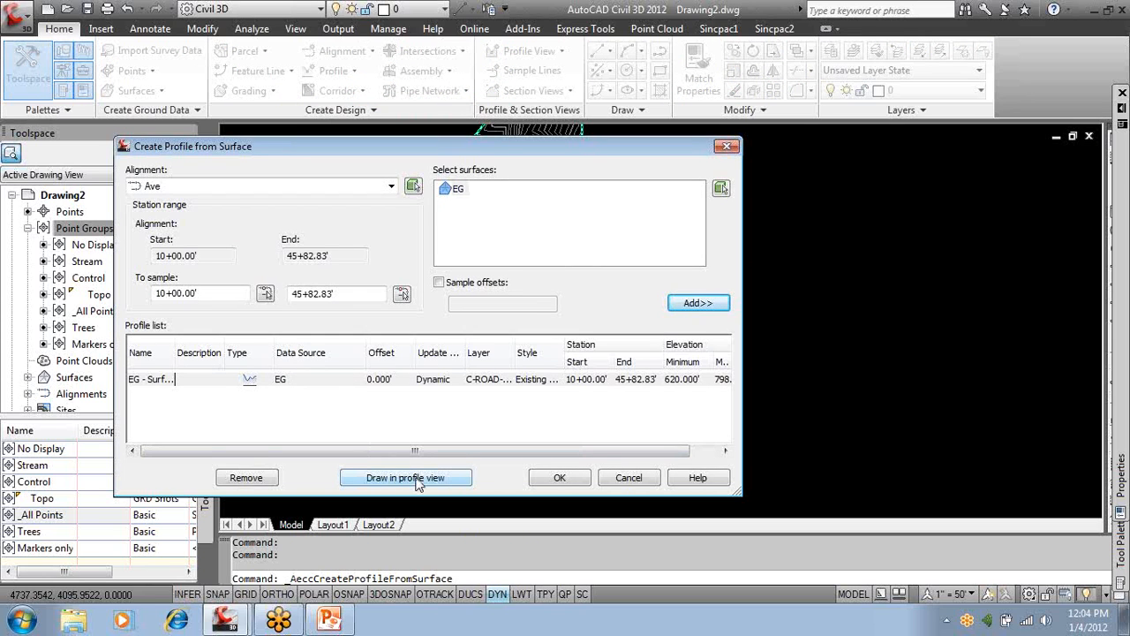
{"action": "left_click", "coordinate": [452, 286]}
{"action": "left_click", "coordinate": [476, 303]}
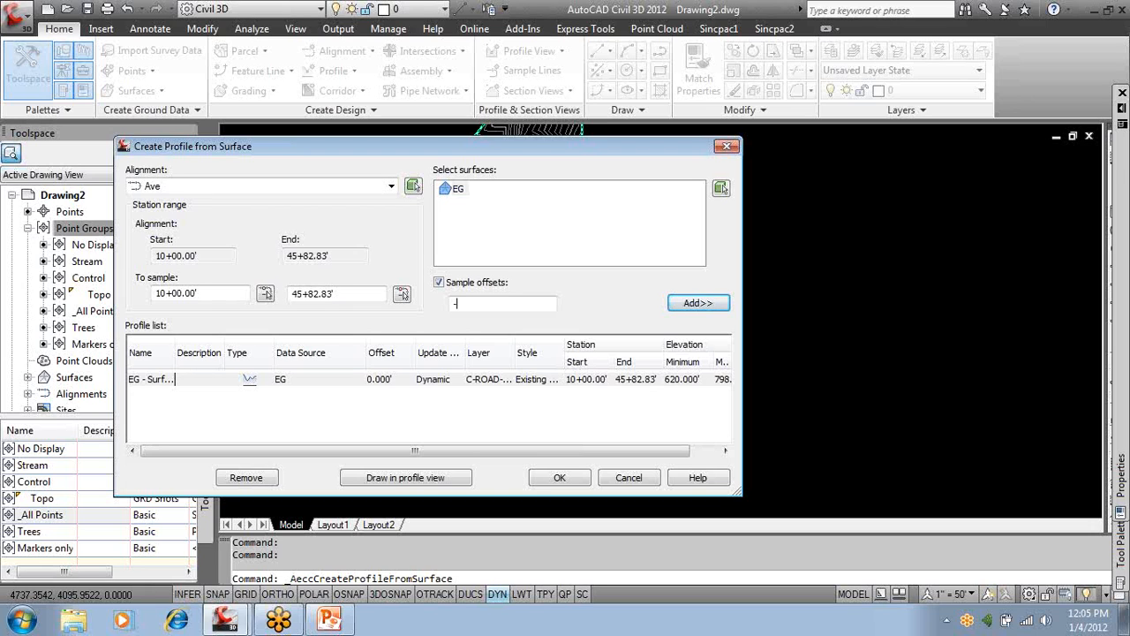
{"action": "left_click", "coordinate": [439, 281]}
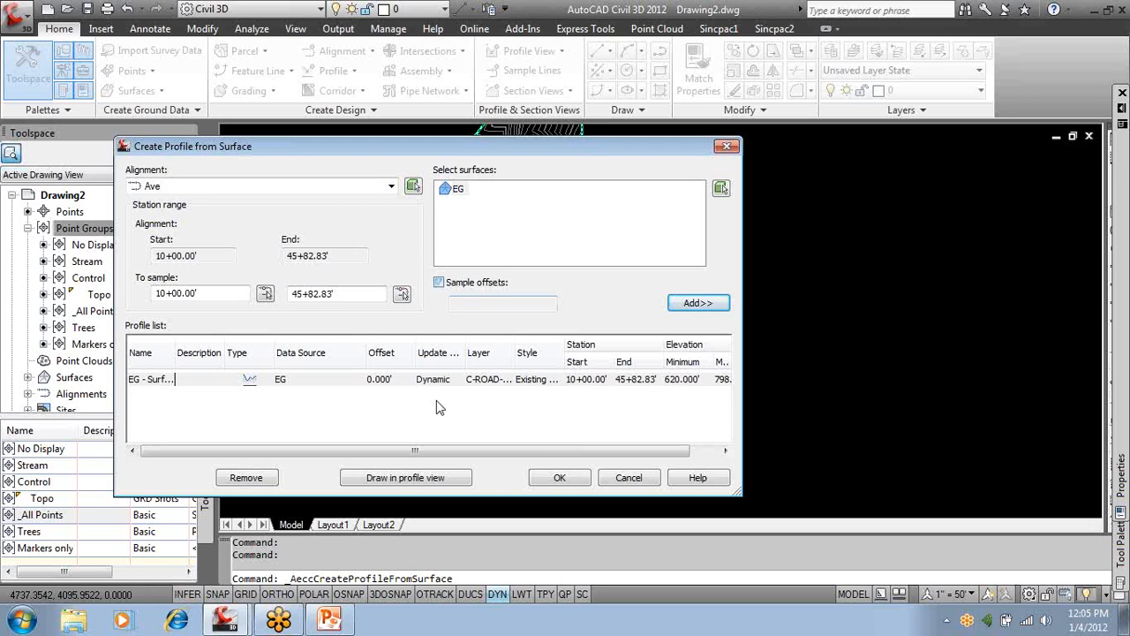
{"action": "left_click", "coordinate": [446, 478]}
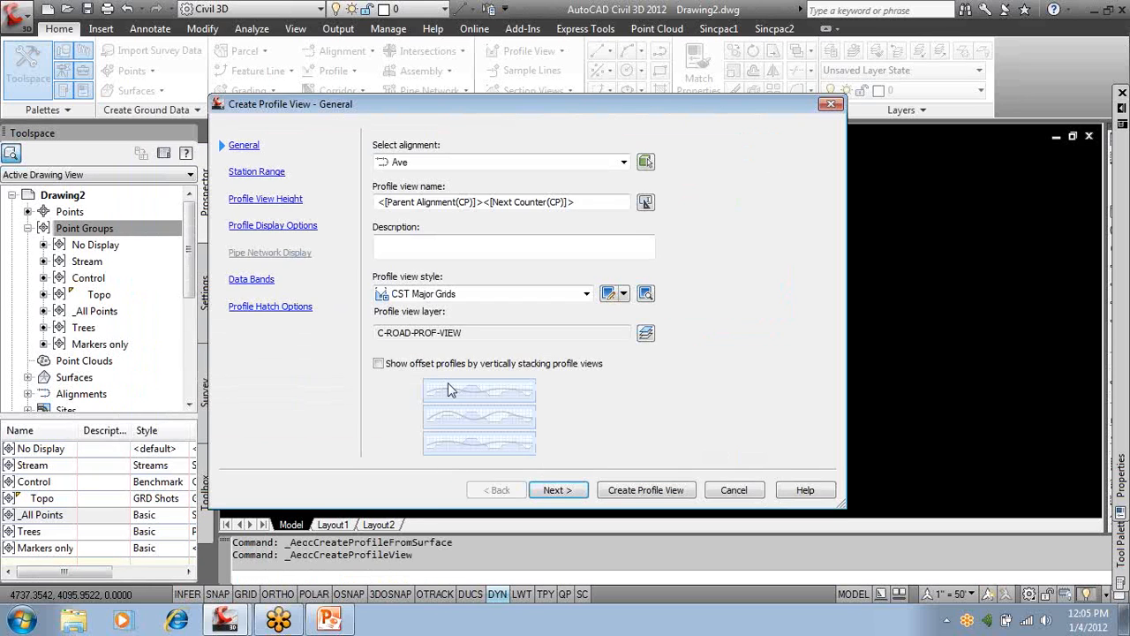
{"action": "left_click", "coordinate": [379, 364]}
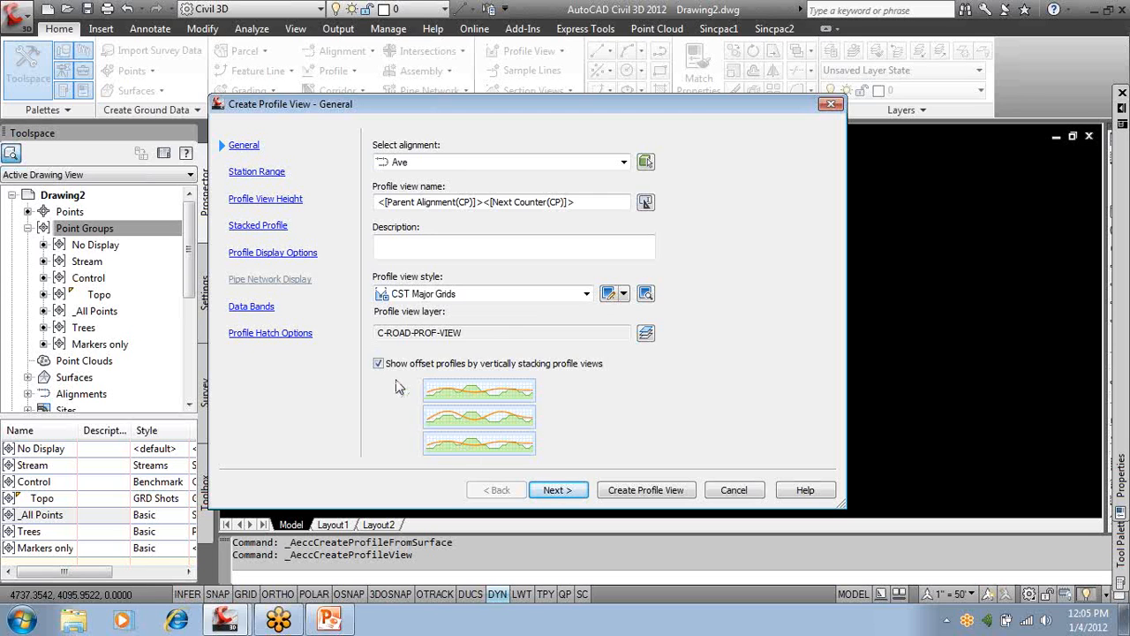
{"action": "left_click", "coordinate": [378, 364]}
{"action": "left_click", "coordinate": [552, 491]}
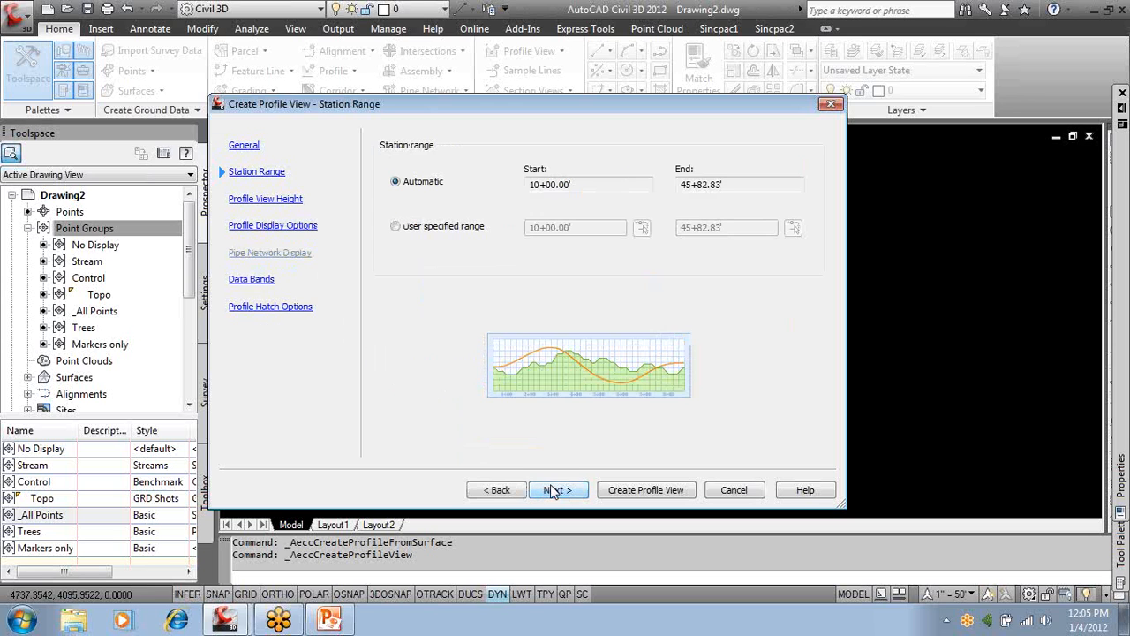
{"action": "left_click", "coordinate": [552, 491]}
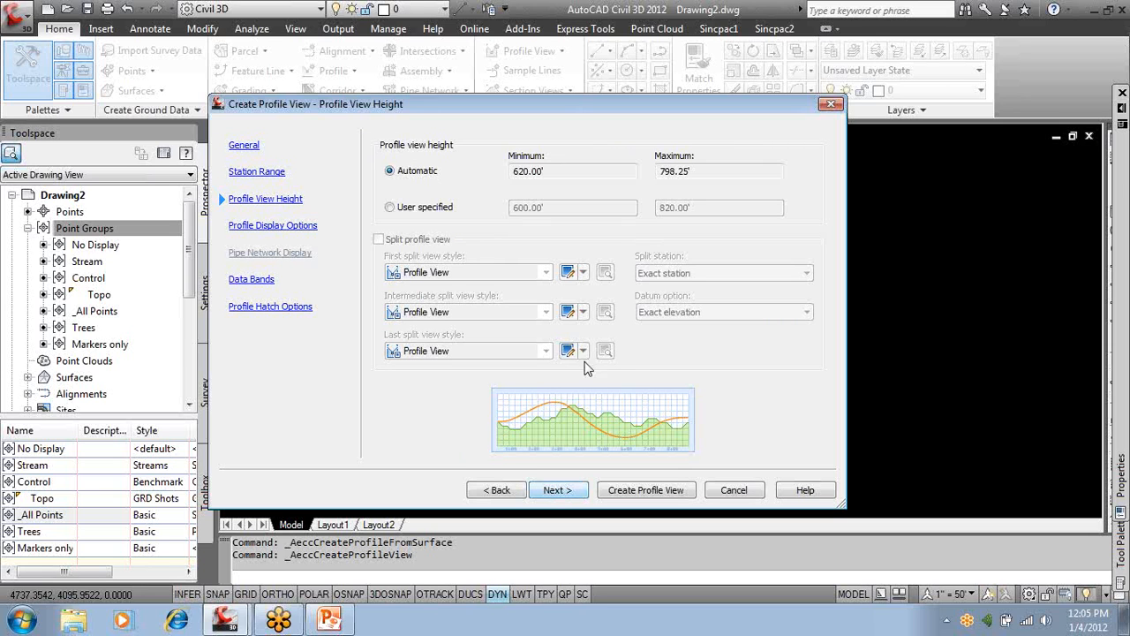
{"action": "left_click", "coordinate": [409, 209]}
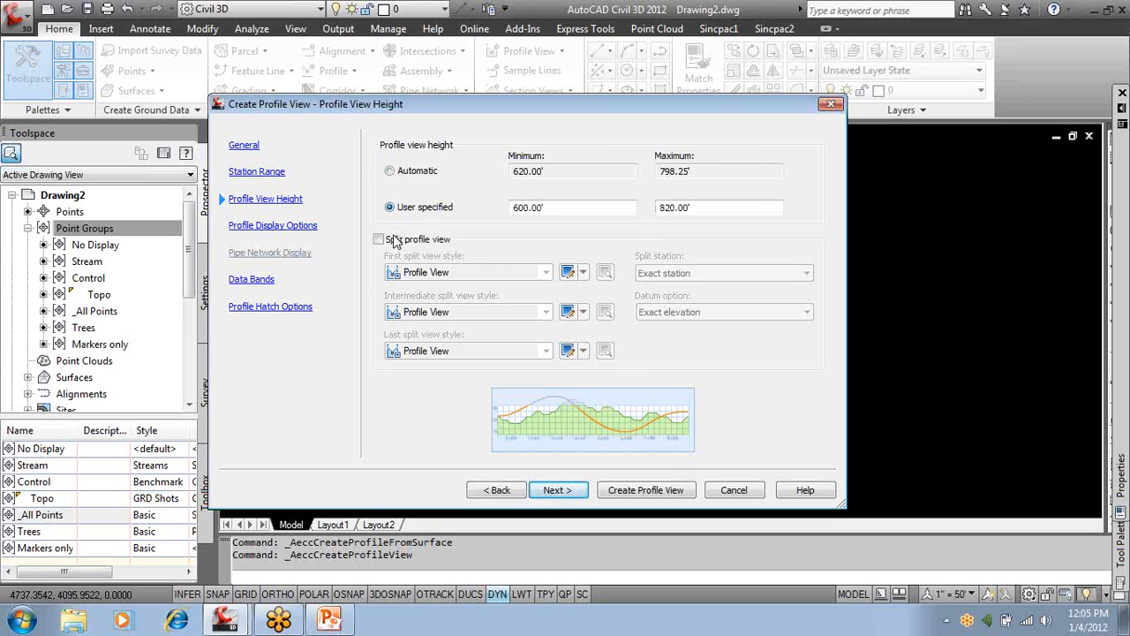
{"action": "left_click", "coordinate": [378, 239]}
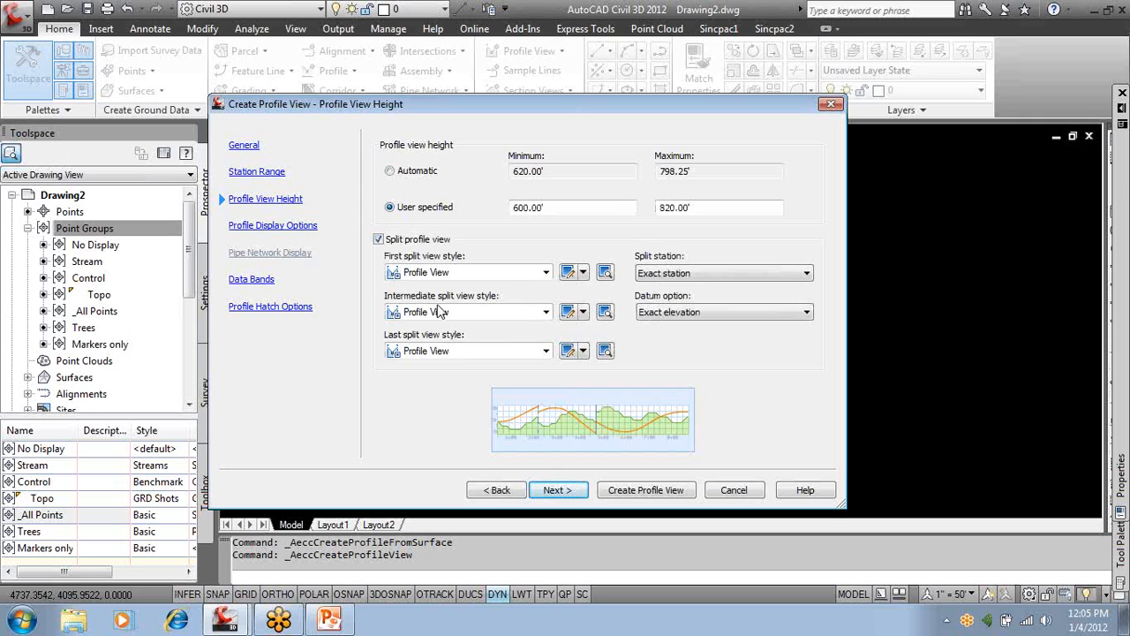
{"action": "left_click", "coordinate": [378, 239]}
{"action": "left_click", "coordinate": [389, 171]}
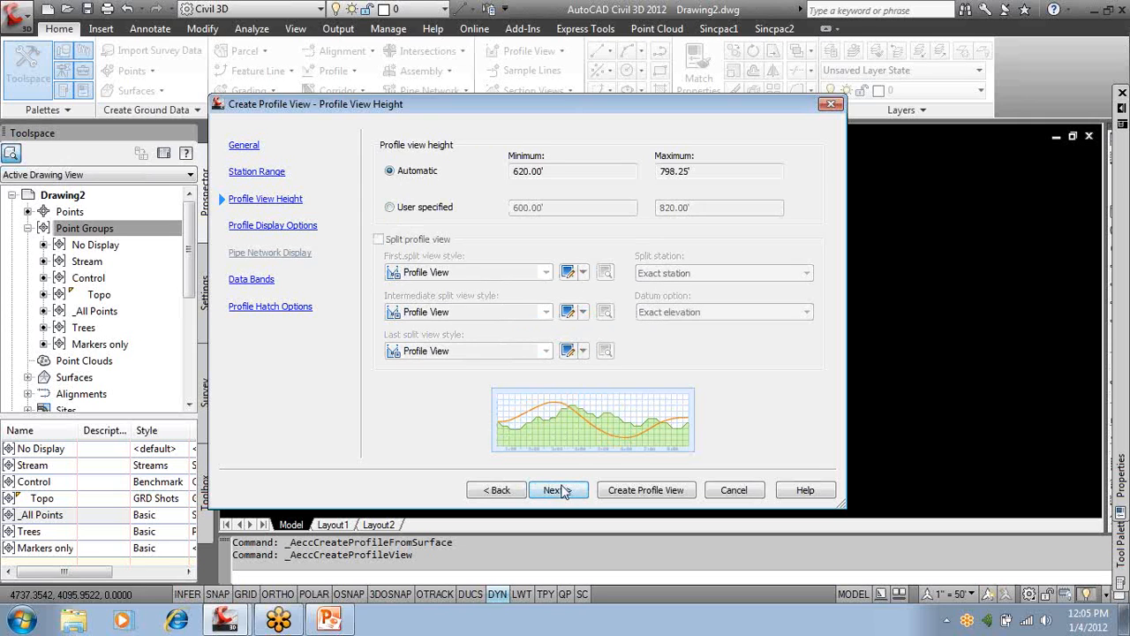
Create the profile view with automatic height and the EG-FG Elevations and Stations band set, placing its origin southwest of the surface.
{"action": "left_click", "coordinate": [561, 492]}
{"action": "left_click", "coordinate": [561, 492]}
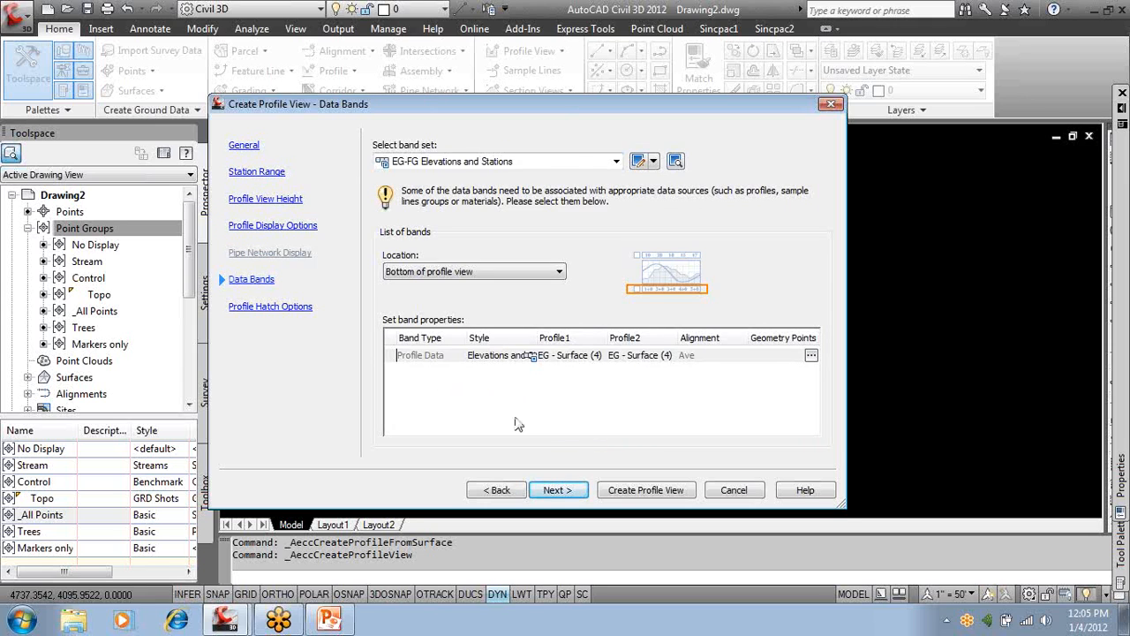
{"action": "left_click", "coordinate": [549, 491]}
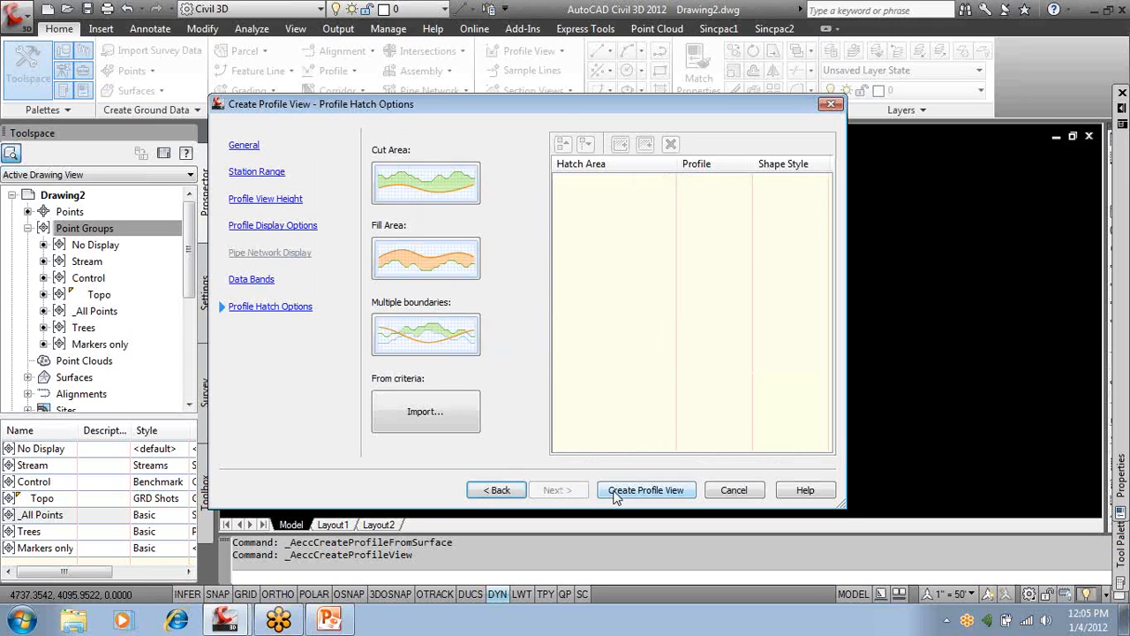
{"action": "left_click", "coordinate": [659, 493]}
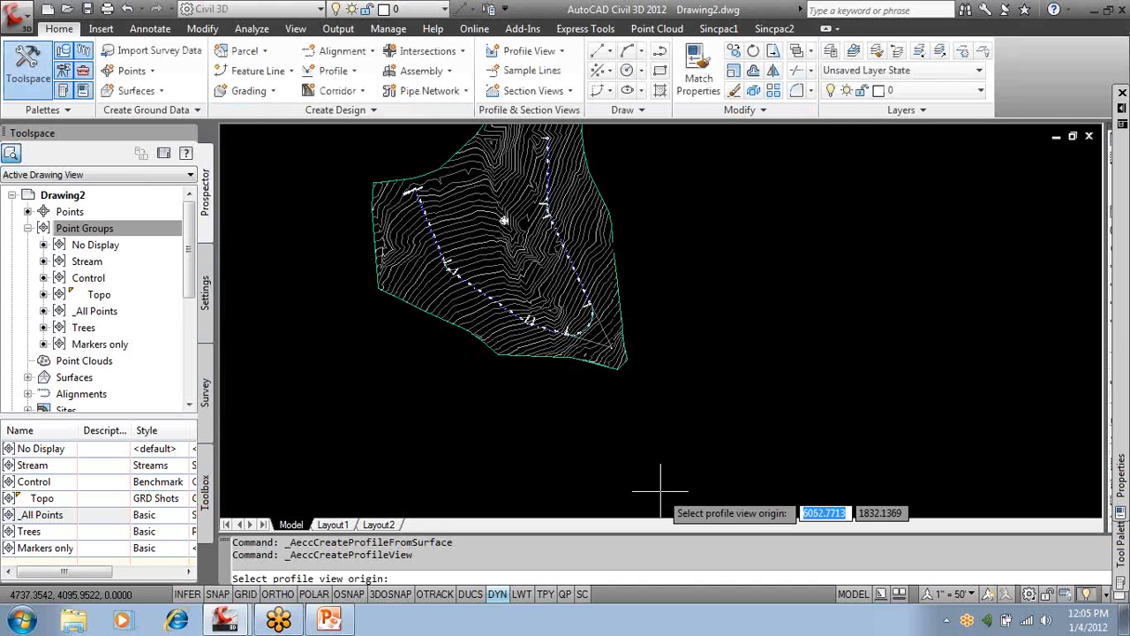
{"action": "middle_click_drag", "start_coordinate": [467, 416], "coordinate": [475, 394]}
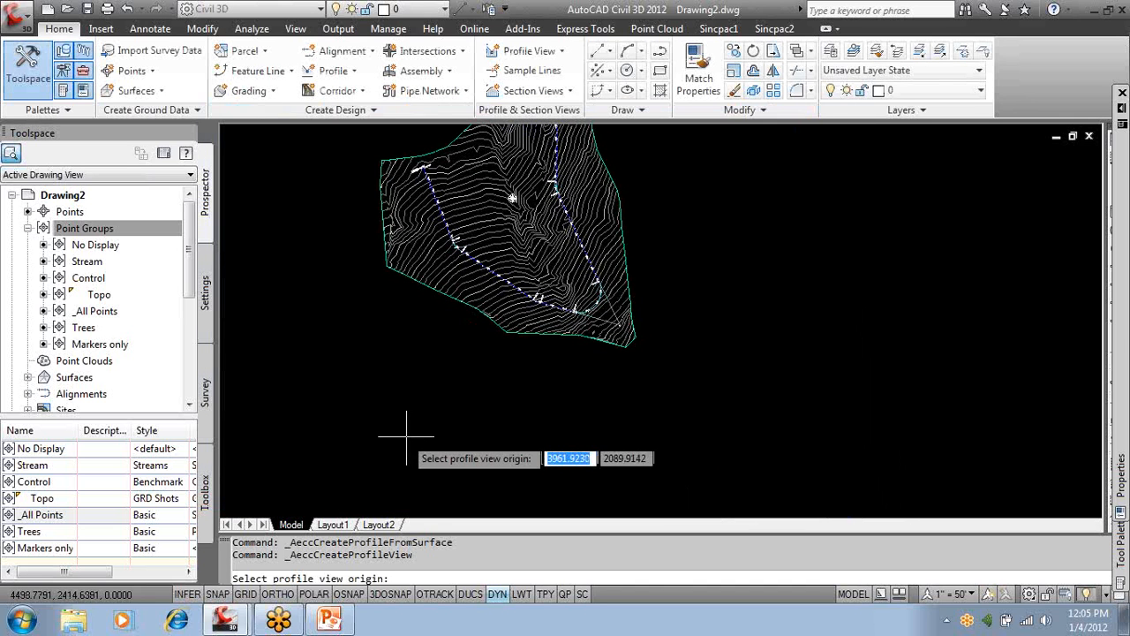
{"action": "left_click", "coordinate": [370, 443]}
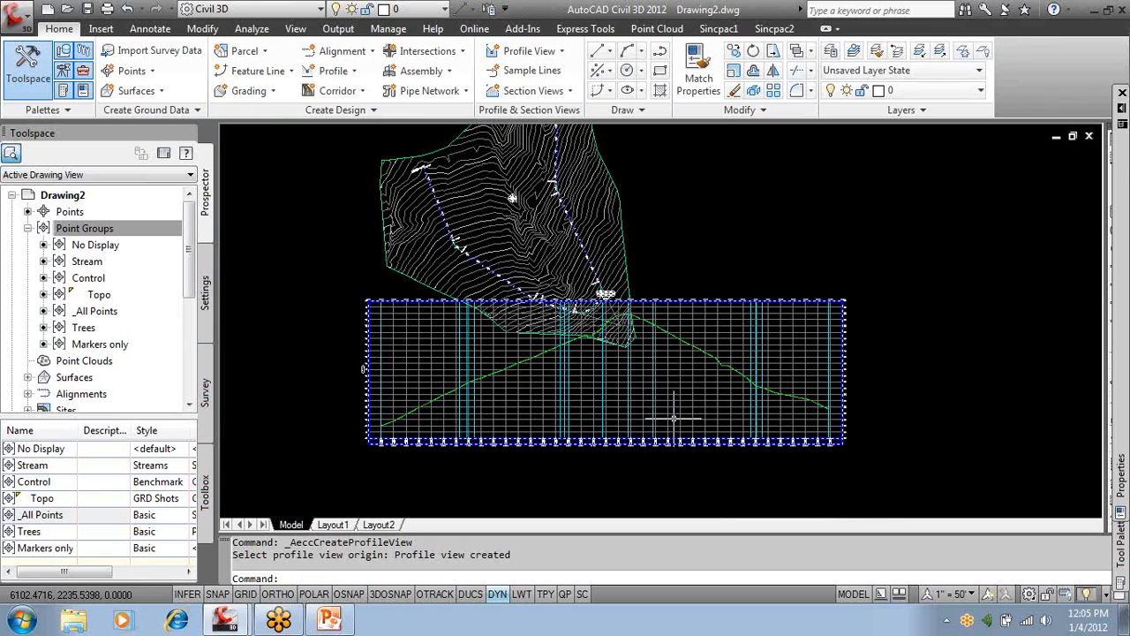
Move the profile view southwest until it clears the EG surface, and inspect its grid, elevation and station labels.
{"action": "type", "text": "m"}
{"action": "key", "text": "Return"}
{"action": "left_click", "coordinate": [707, 403]}
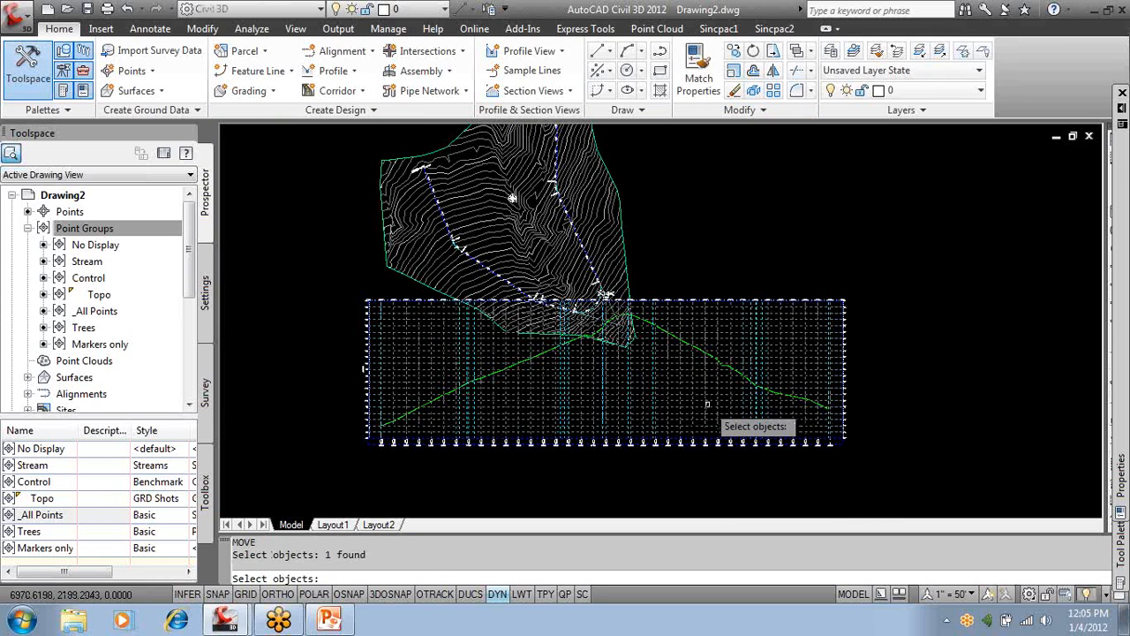
{"action": "key", "text": "Return"}
{"action": "left_click", "coordinate": [694, 380]}
{"action": "left_click", "coordinate": [637, 454]}
{"action": "middle_click_drag", "start_coordinate": [709, 429], "coordinate": [757, 399]}
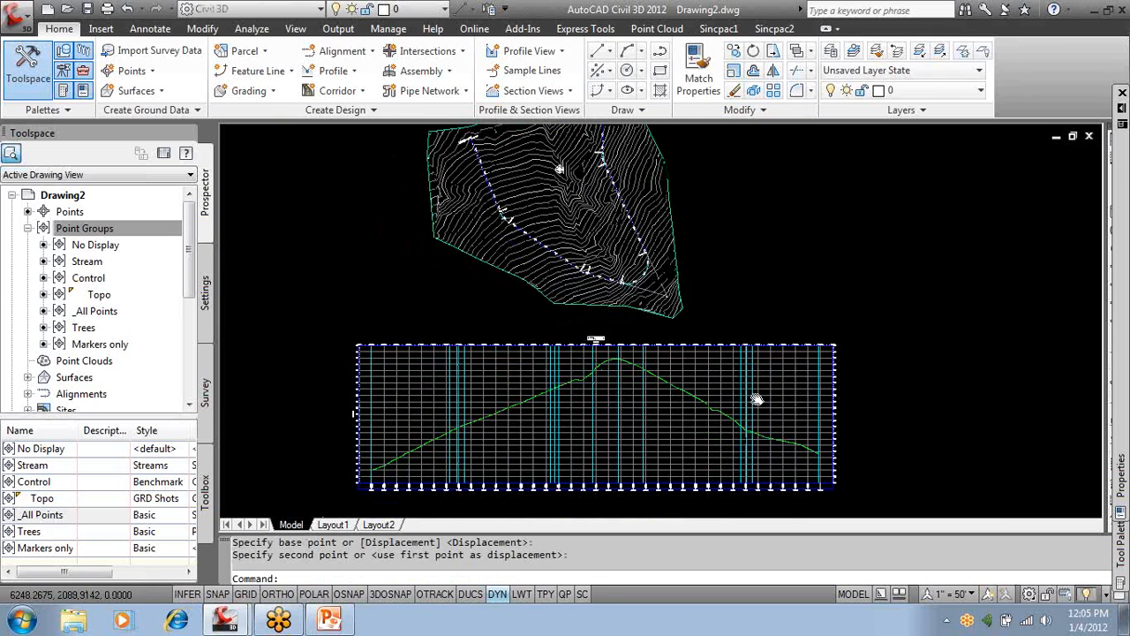
{"action": "scroll", "coordinate": [468, 436], "scroll_direction": "up", "scroll_amount": 4}
{"action": "scroll", "coordinate": [391, 454], "scroll_direction": "up", "scroll_amount": 3}
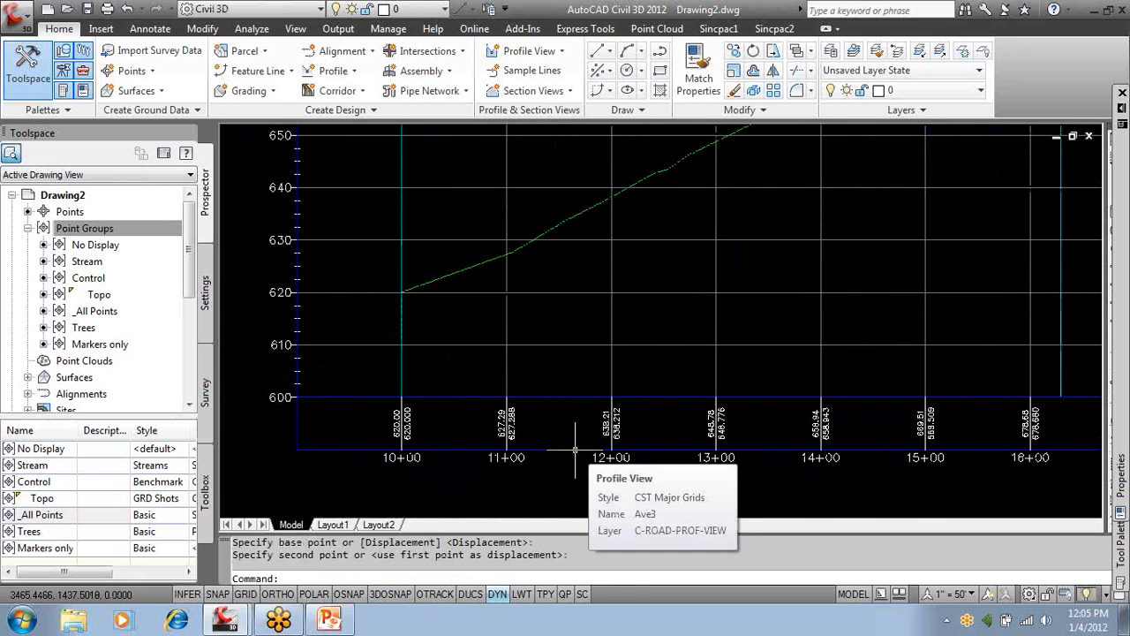
{"action": "scroll", "coordinate": [676, 412], "scroll_direction": "down", "scroll_amount": 4}
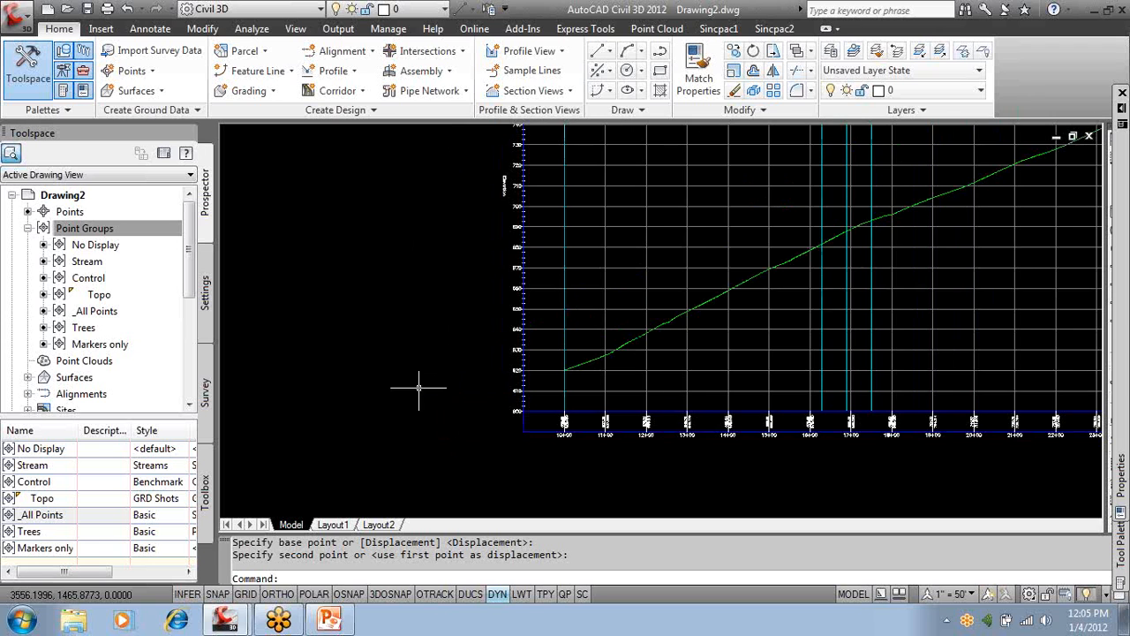
{"action": "scroll", "coordinate": [487, 283], "scroll_direction": "down", "scroll_amount": 4}
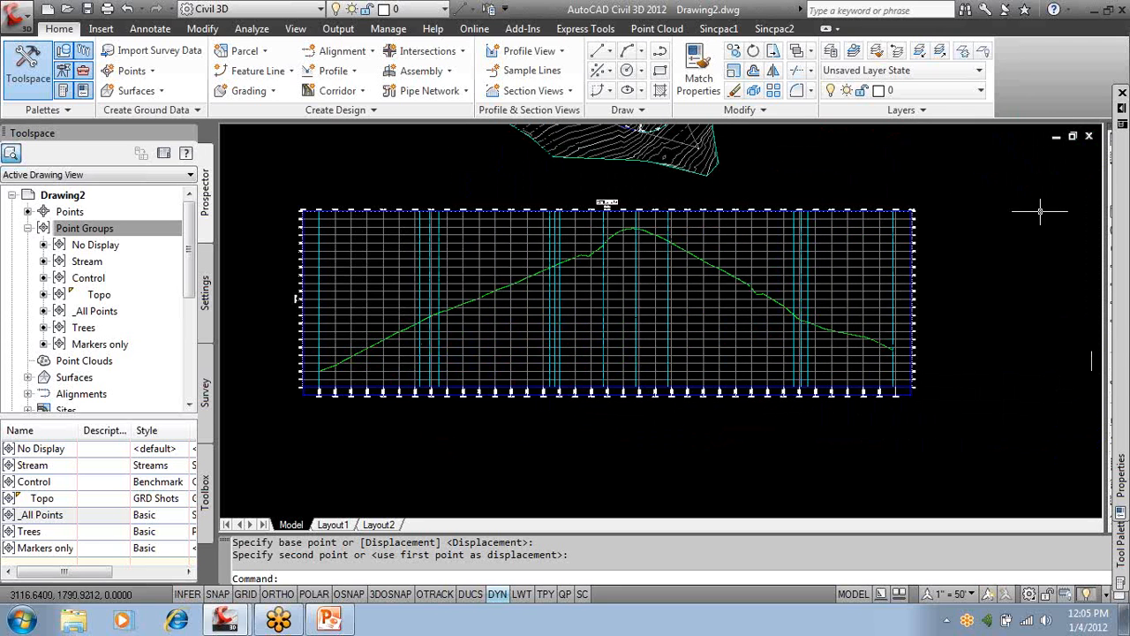
Start a layout profile in the Ave profile view using the Design Profile style and Complete Label Set, without criteria-based design.
{"action": "scroll", "coordinate": [719, 182], "scroll_direction": "up", "scroll_amount": 5}
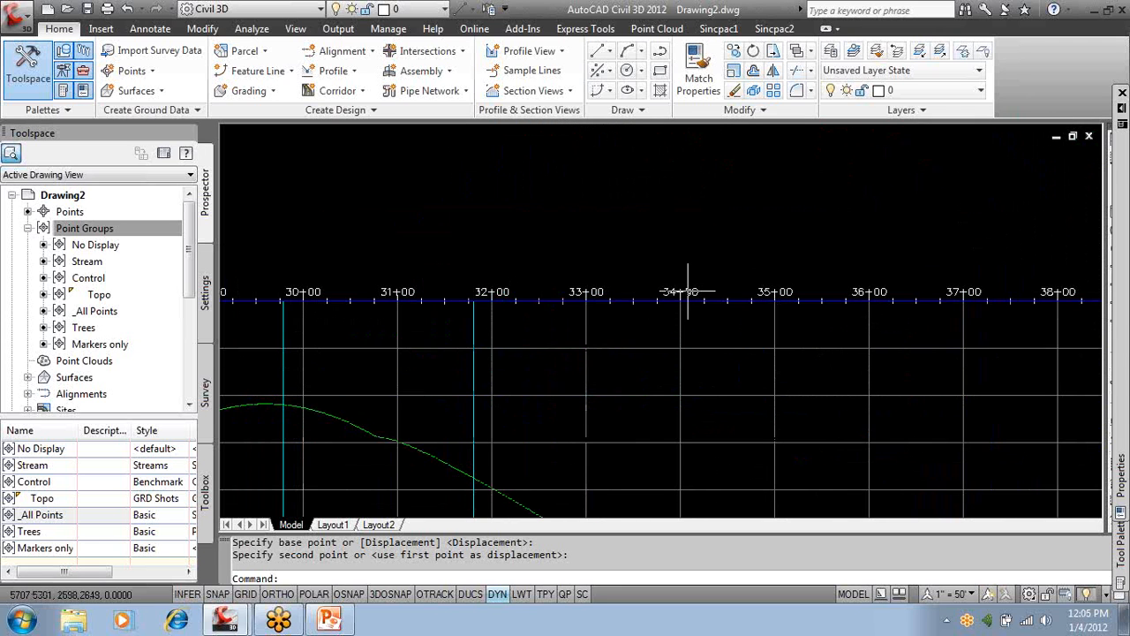
{"action": "scroll", "coordinate": [689, 292], "scroll_direction": "down", "scroll_amount": 2}
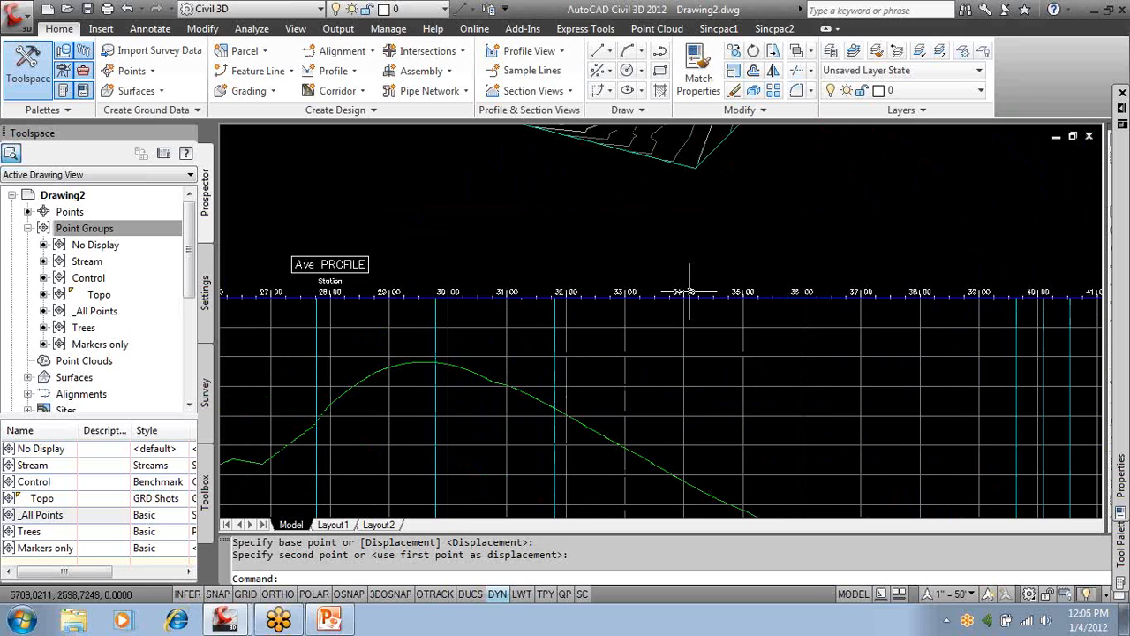
{"action": "scroll", "coordinate": [690, 291], "scroll_direction": "down", "scroll_amount": 4}
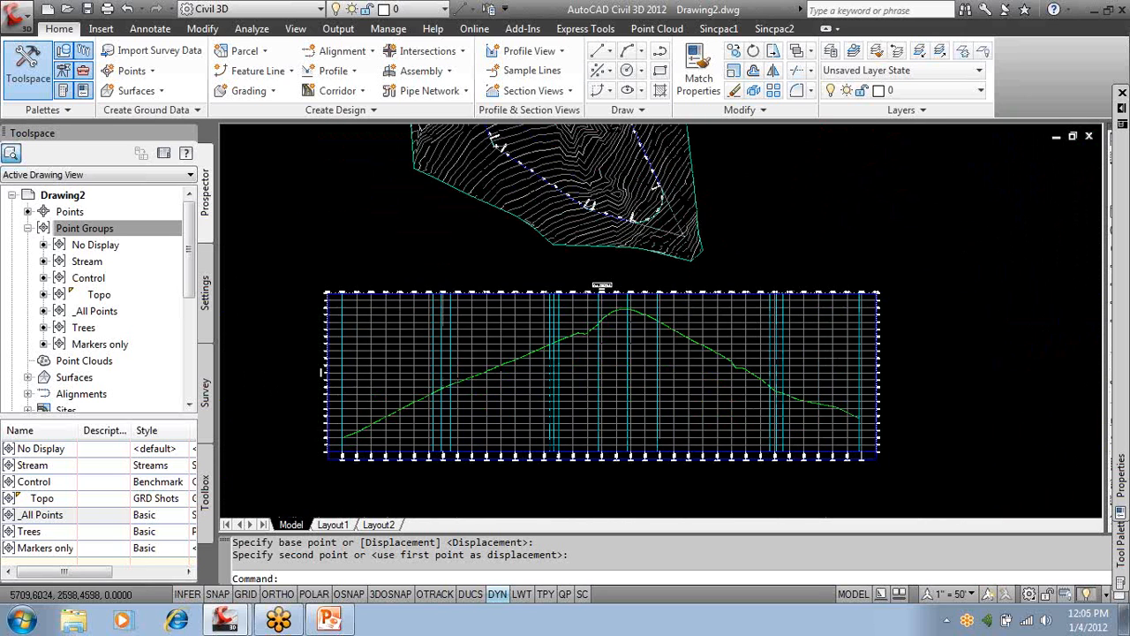
{"action": "scroll", "coordinate": [552, 369], "scroll_direction": "up", "scroll_amount": 3}
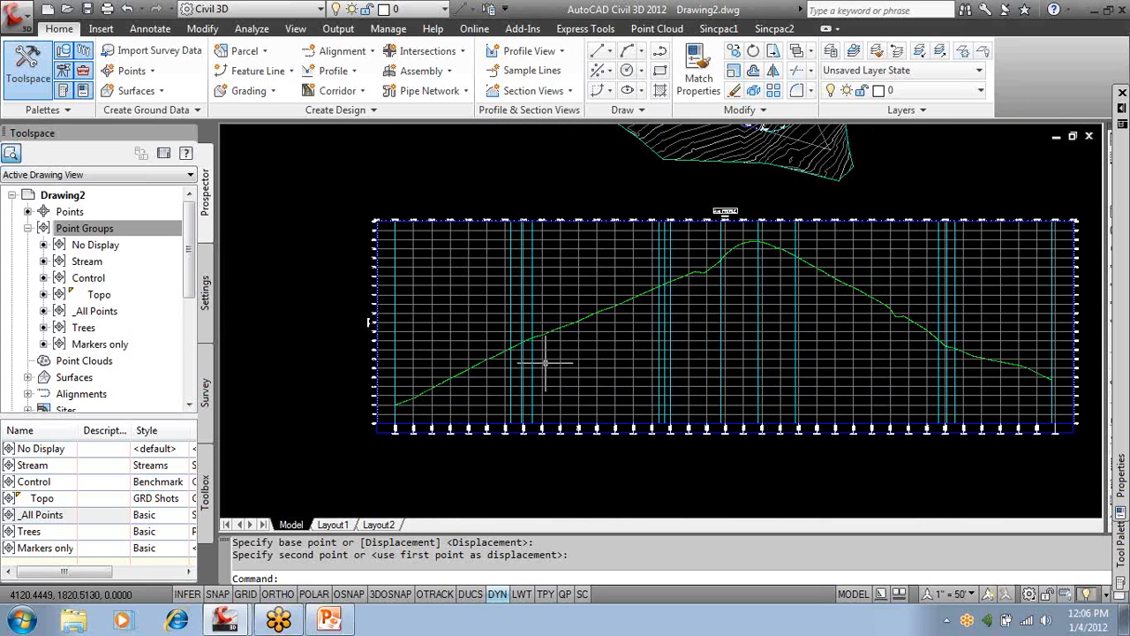
{"action": "middle_click_drag", "start_coordinate": [552, 369], "coordinate": [468, 365]}
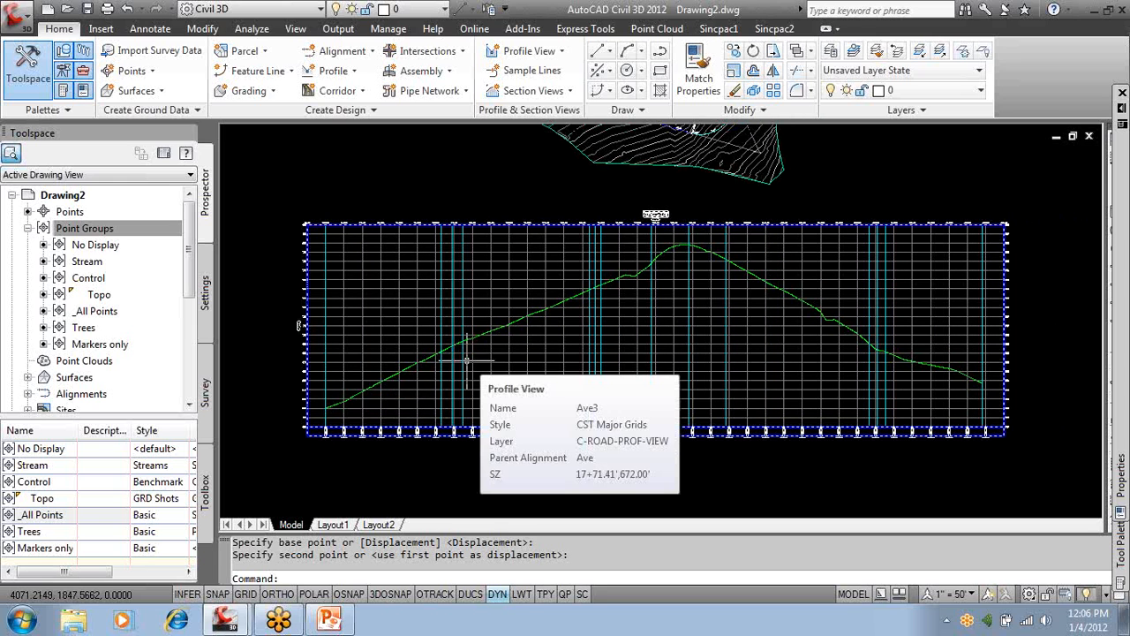
{"action": "left_click", "coordinate": [349, 72]}
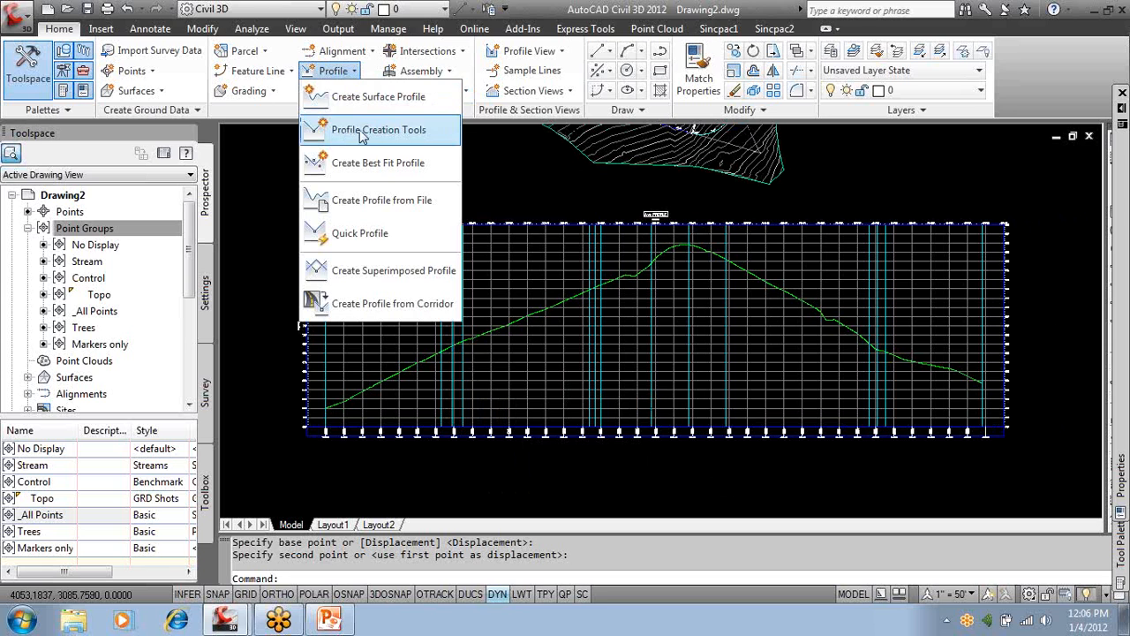
{"action": "left_click", "coordinate": [396, 132]}
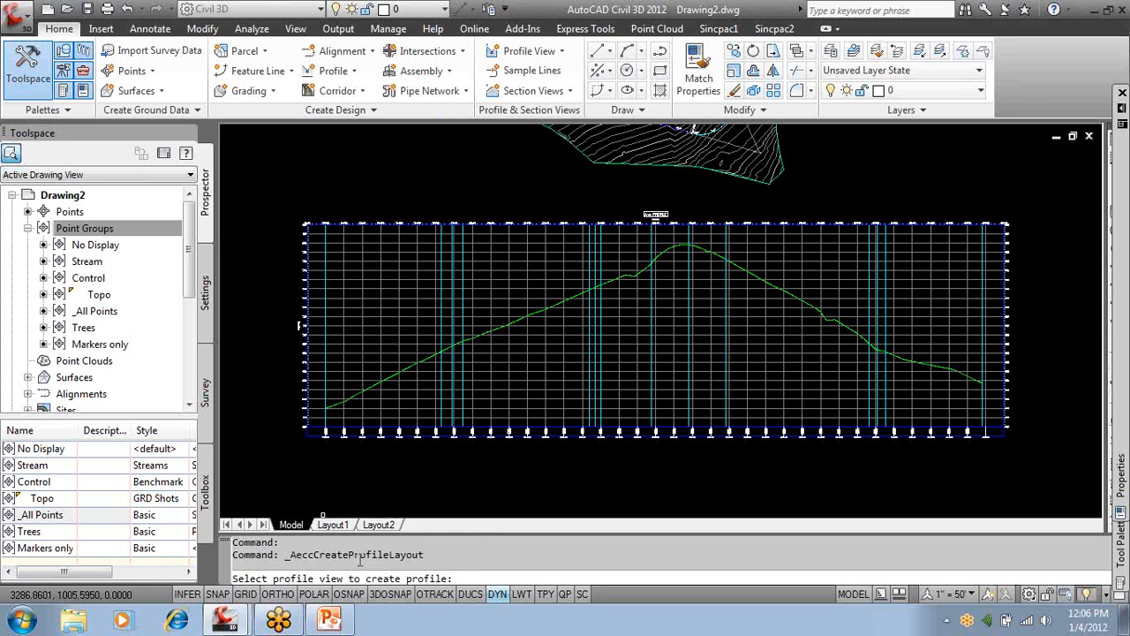
{"action": "left_click", "coordinate": [439, 312]}
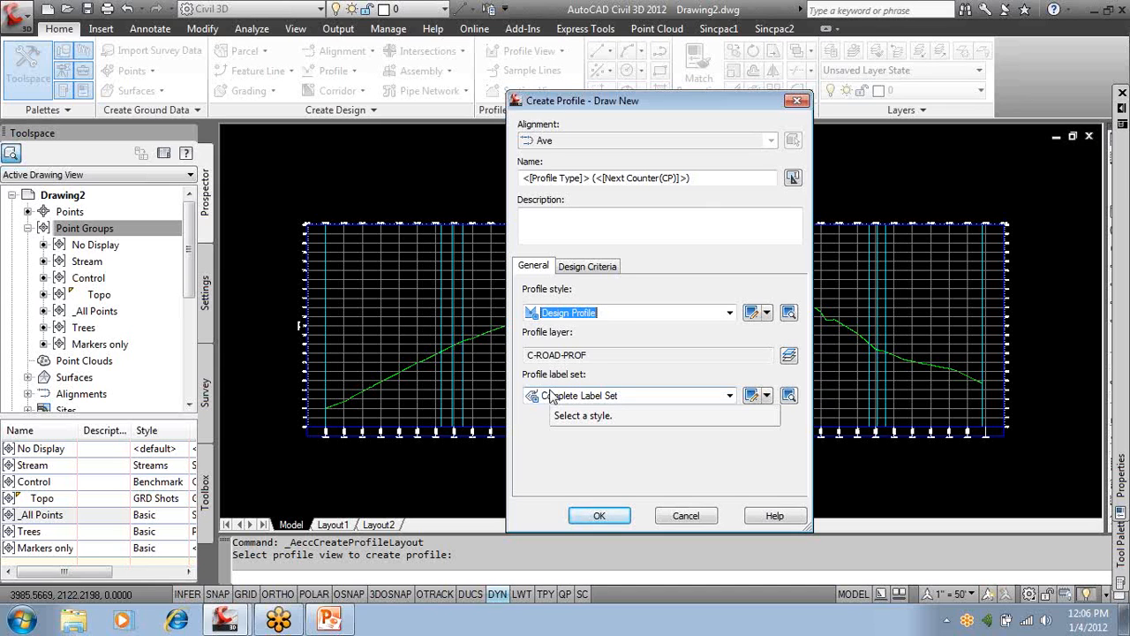
{"action": "left_click", "coordinate": [599, 267]}
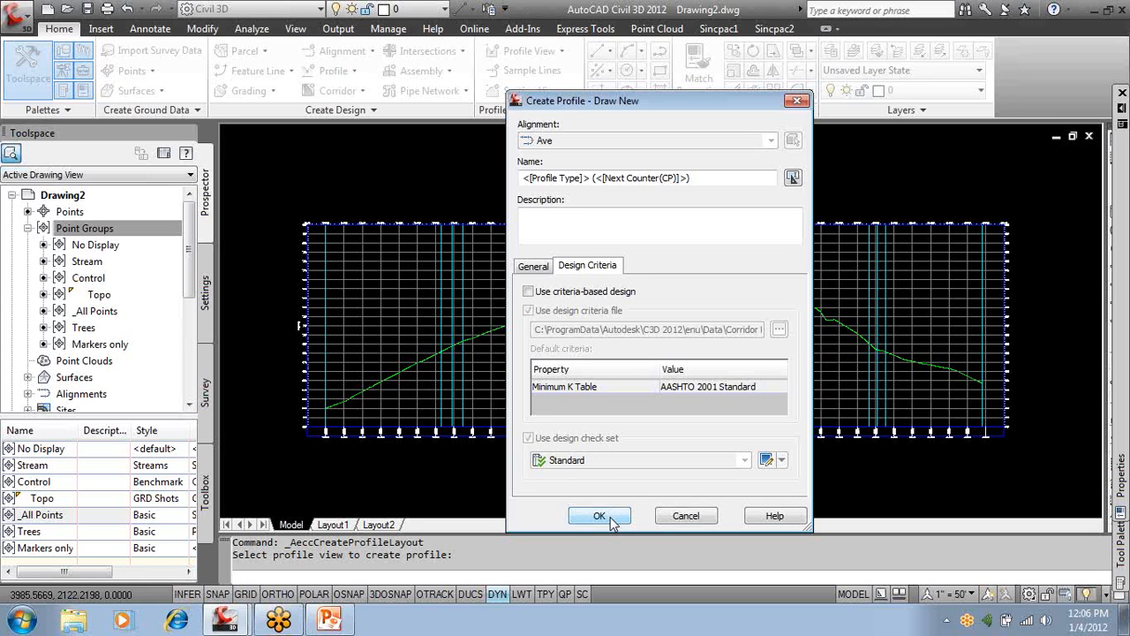
{"action": "left_click", "coordinate": [549, 267]}
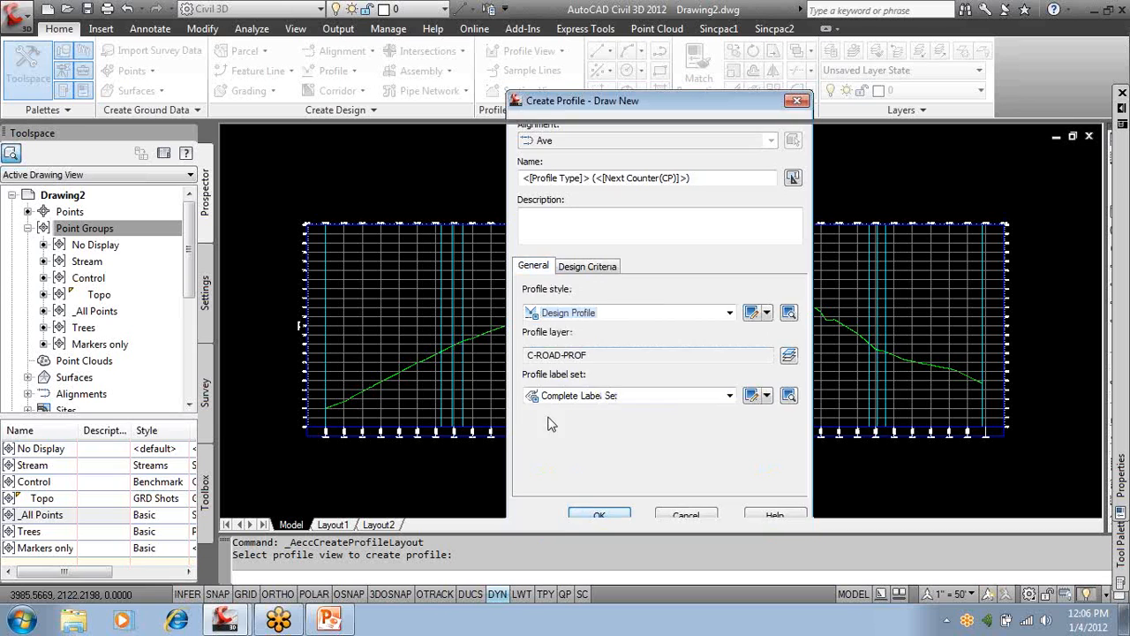
{"action": "left_click", "coordinate": [593, 516]}
Begin drawing tangents with curves, snapping the start point to the existing-ground line's endpoint at station 10+00.
{"action": "left_click", "coordinate": [383, 186]}
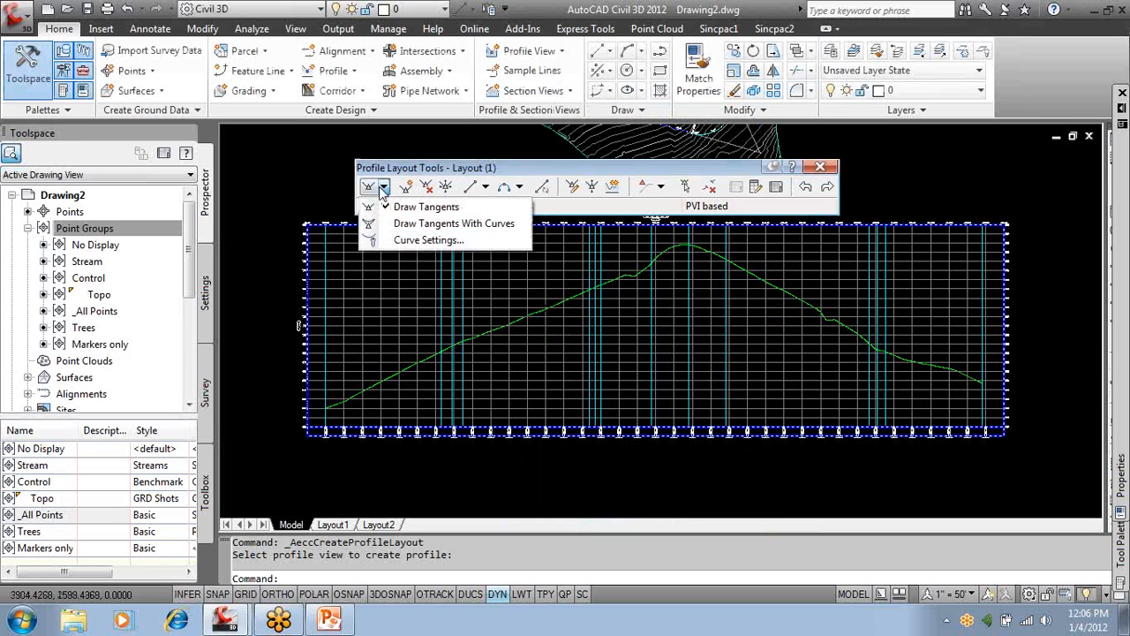
{"action": "left_click", "coordinate": [456, 224]}
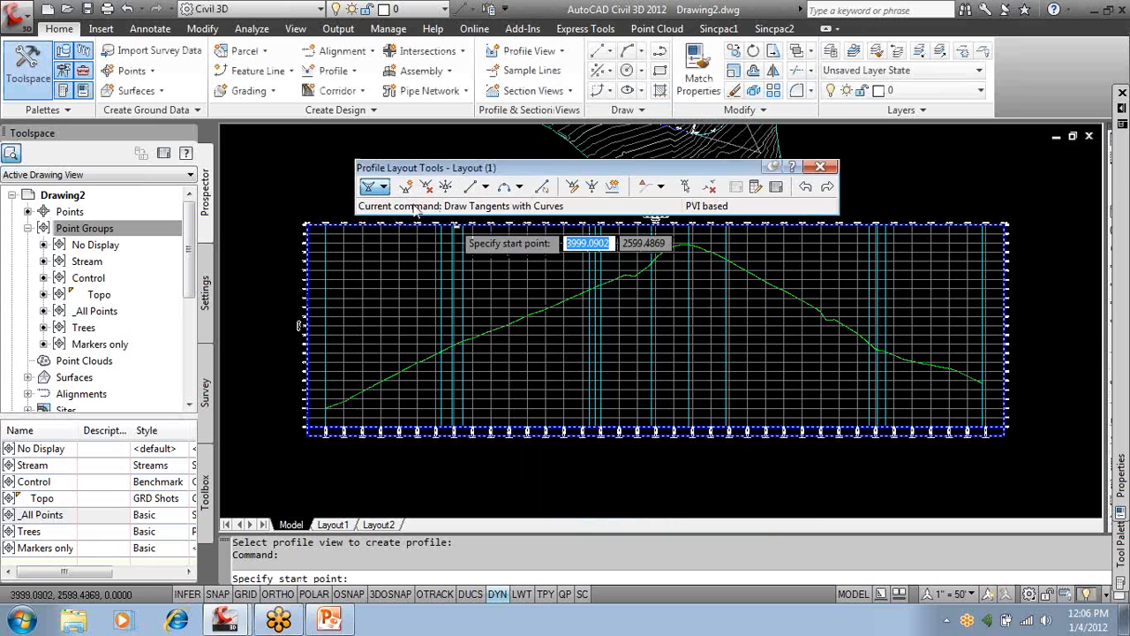
{"action": "scroll", "coordinate": [349, 404], "scroll_direction": "up", "scroll_amount": 5}
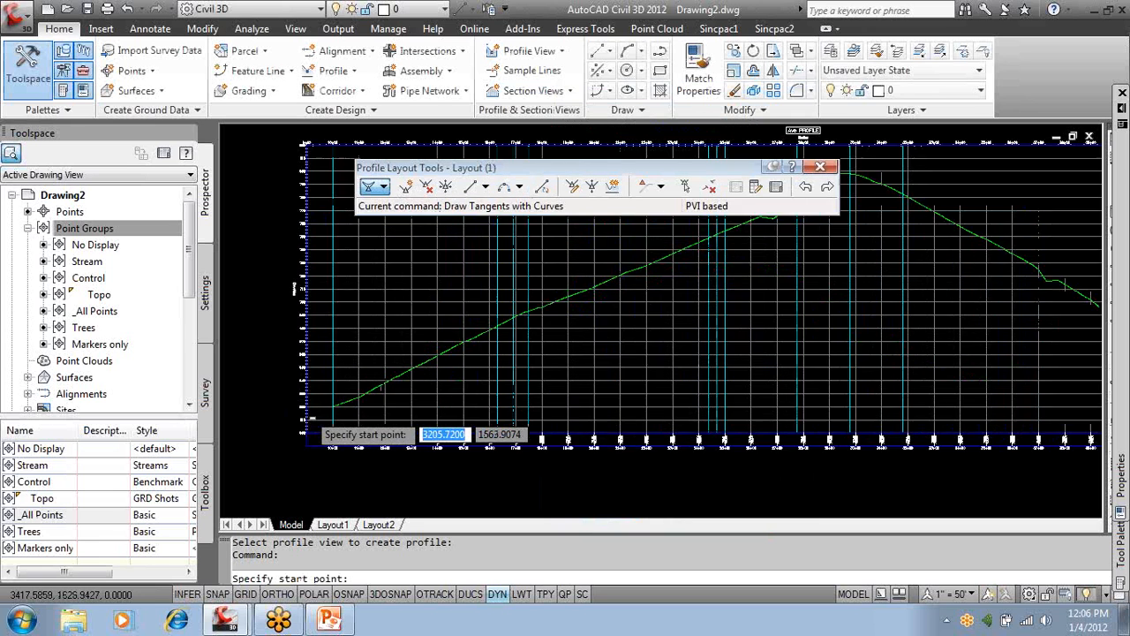
{"action": "type", "text": "end"}
{"action": "key", "text": "Return"}
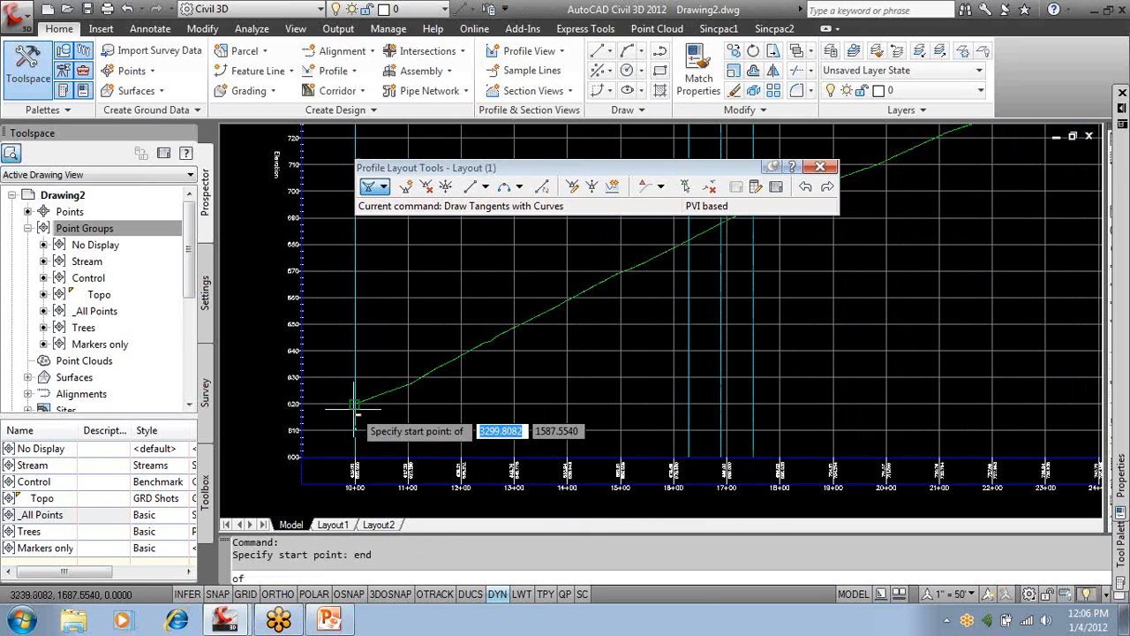
{"action": "scroll", "coordinate": [364, 399], "scroll_direction": "up", "scroll_amount": 5}
{"action": "left_click", "coordinate": [362, 395]}
Place the intermediate PVIs near the existing-ground bends, at about stations 16+70, 24+60, 30+25 and 37+85, and close the Properties palette.
{"action": "scroll", "coordinate": [574, 390], "scroll_direction": "down", "scroll_amount": 6}
{"action": "scroll", "coordinate": [423, 402], "scroll_direction": "down", "scroll_amount": 2}
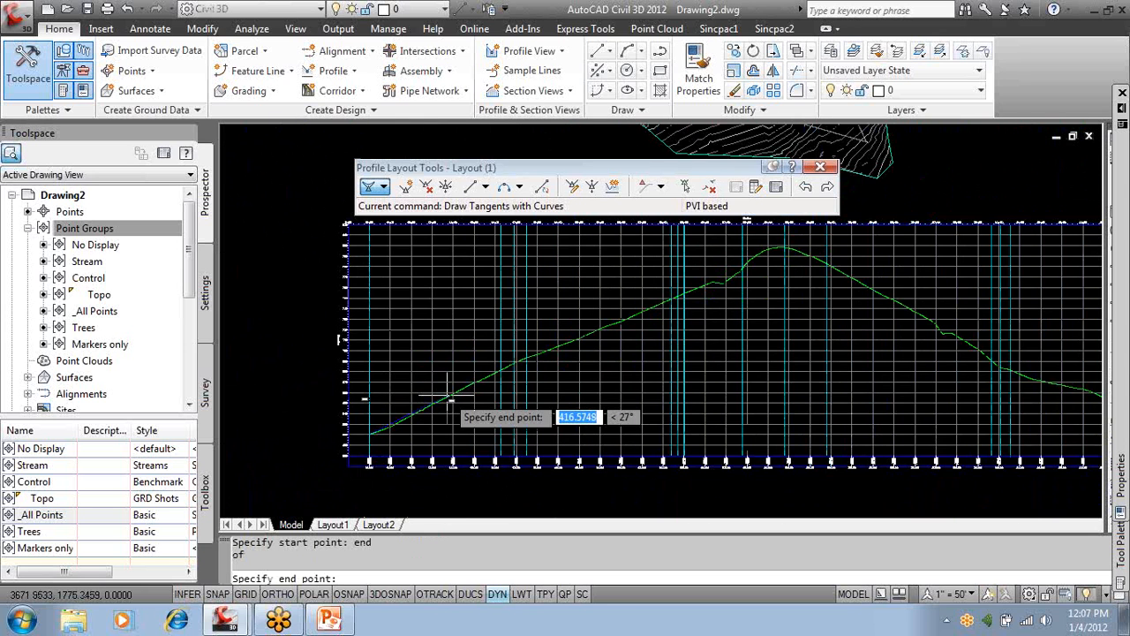
{"action": "scroll", "coordinate": [494, 380], "scroll_direction": "down", "scroll_amount": 1}
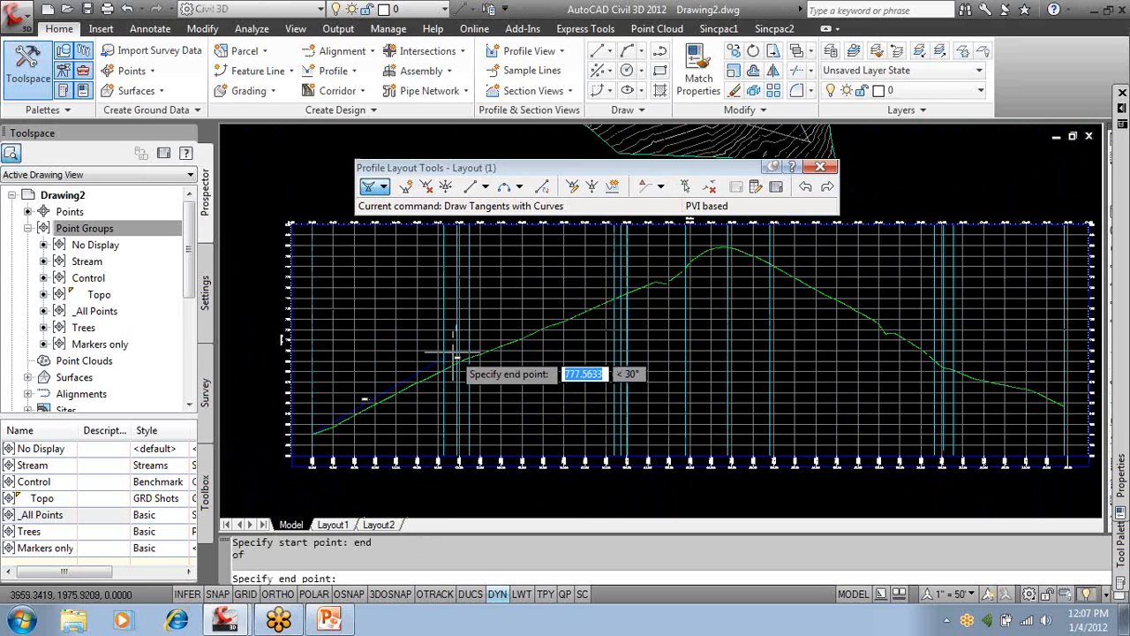
{"action": "left_click", "coordinate": [455, 358]}
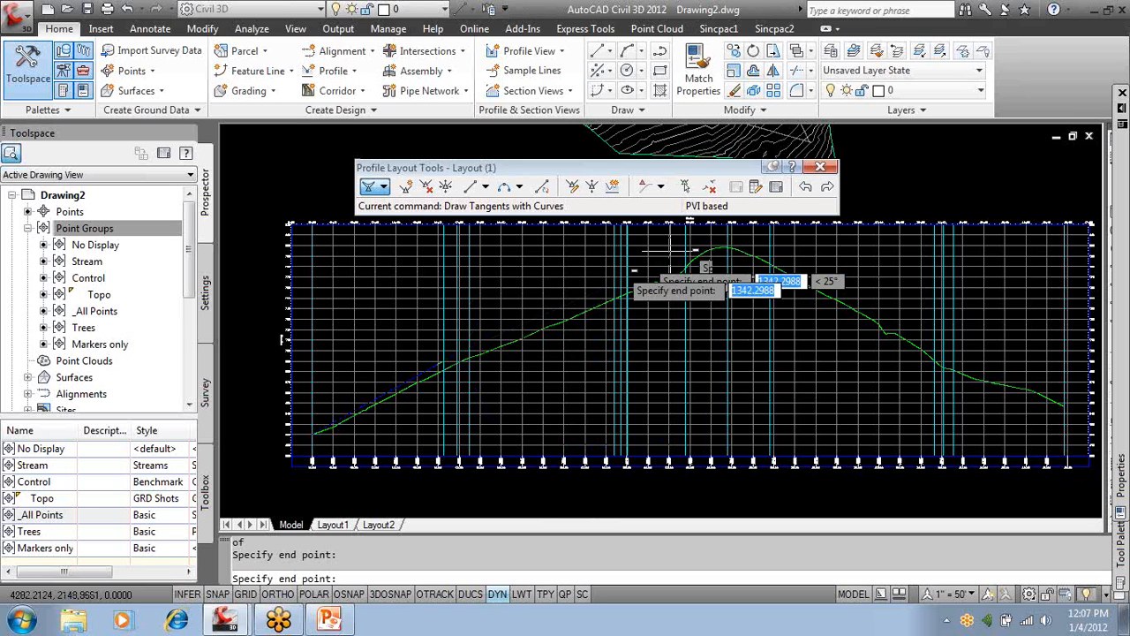
{"action": "mouse_move", "coordinate": [1123, 158]}
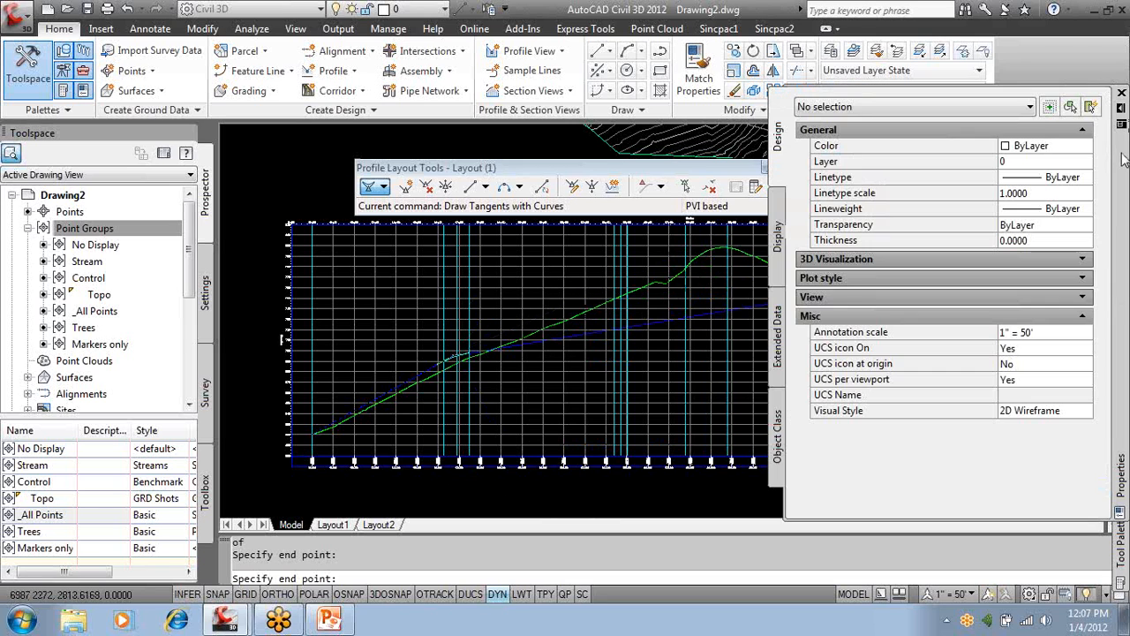
{"action": "left_click", "coordinate": [1121, 92]}
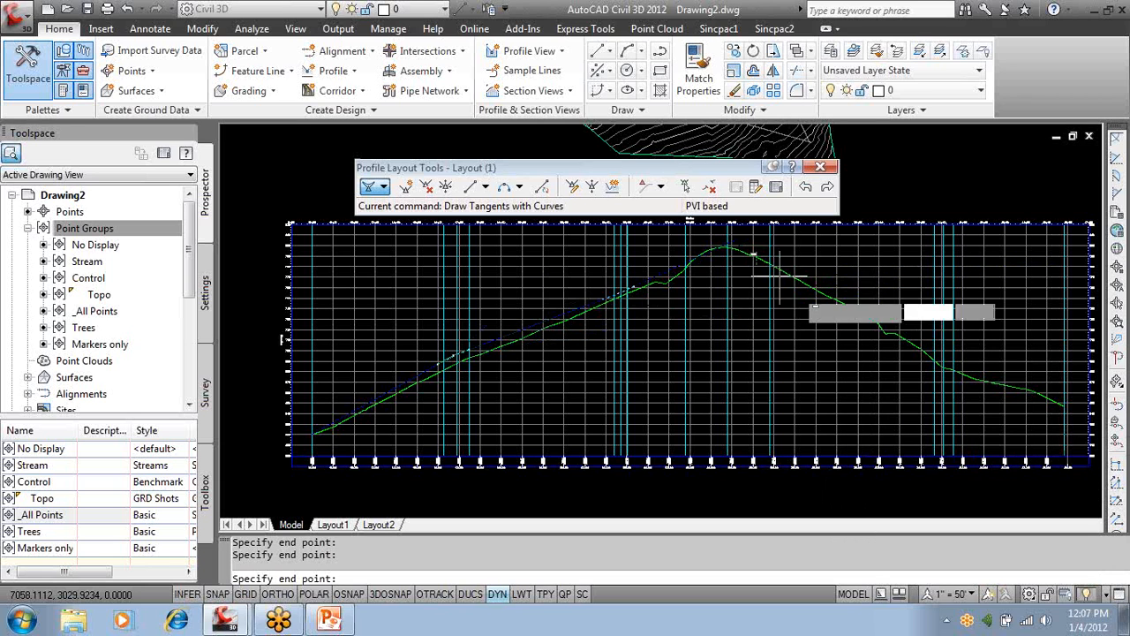
End the design profile at the existing-ground line's final endpoint, finish the tangents, and close the profile layout tools.
{"action": "middle_click_drag", "start_coordinate": [997, 391], "coordinate": [816, 396]}
{"action": "scroll", "coordinate": [946, 391], "scroll_direction": "up", "scroll_amount": 5}
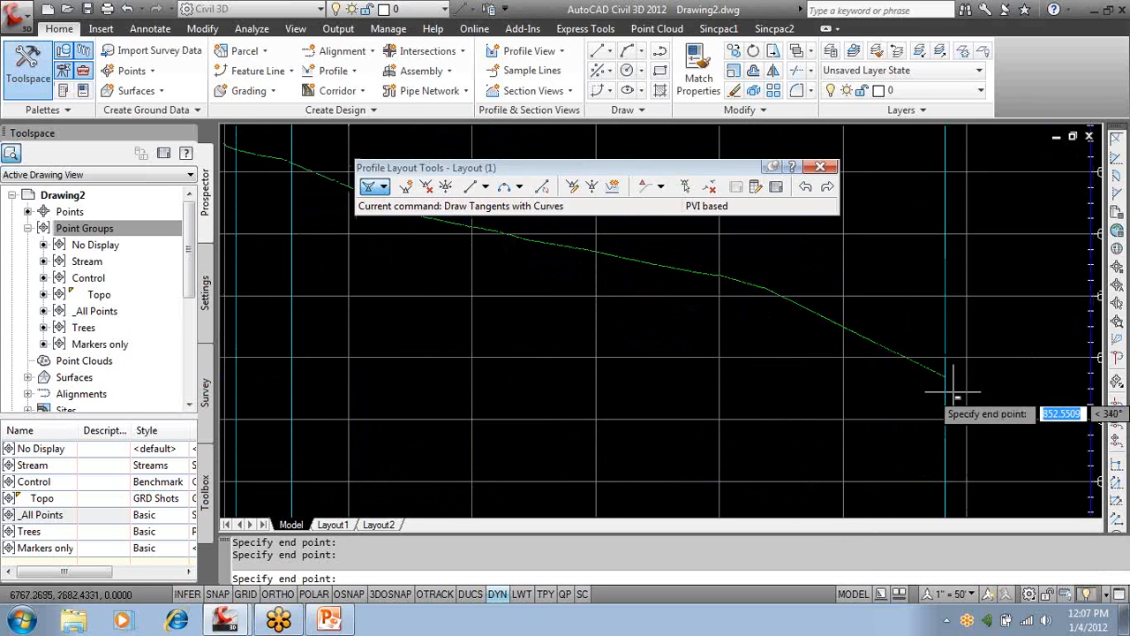
{"action": "left_click", "coordinate": [938, 369]}
{"action": "key", "text": "Return"}
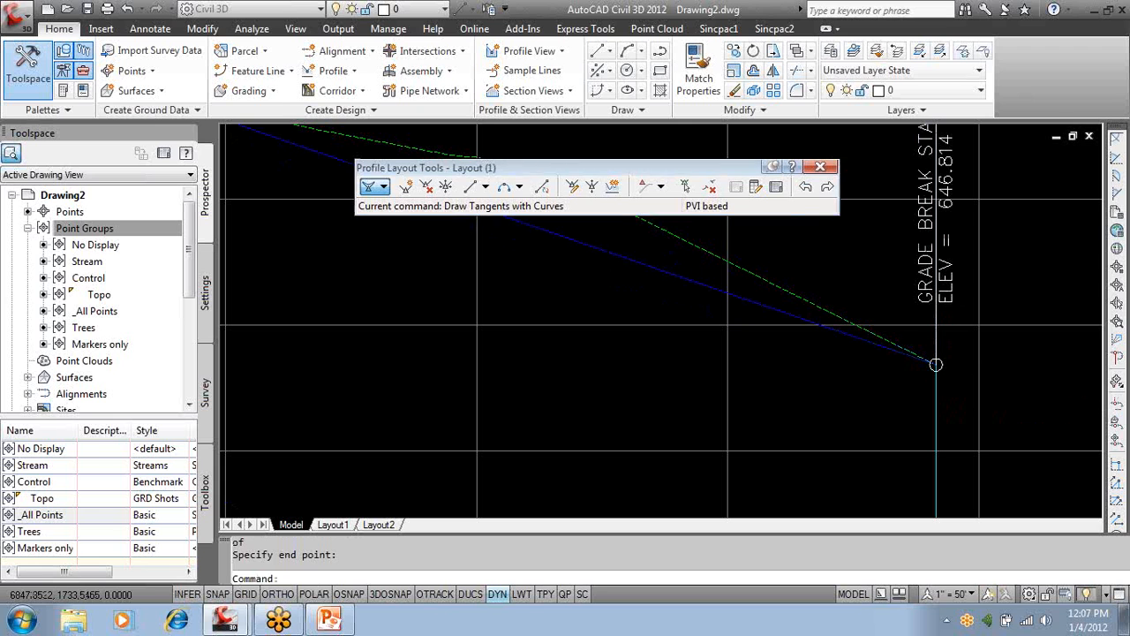
{"action": "left_click", "coordinate": [833, 166]}
Select the design profile and lower its crest PVI below the existing-ground peak, to about station 30+25 and elevation 792.61.
{"action": "scroll", "coordinate": [908, 321], "scroll_direction": "down", "scroll_amount": 8}
{"action": "middle_click_drag", "start_coordinate": [684, 311], "coordinate": [791, 390]}
{"action": "left_click", "coordinate": [769, 300]}
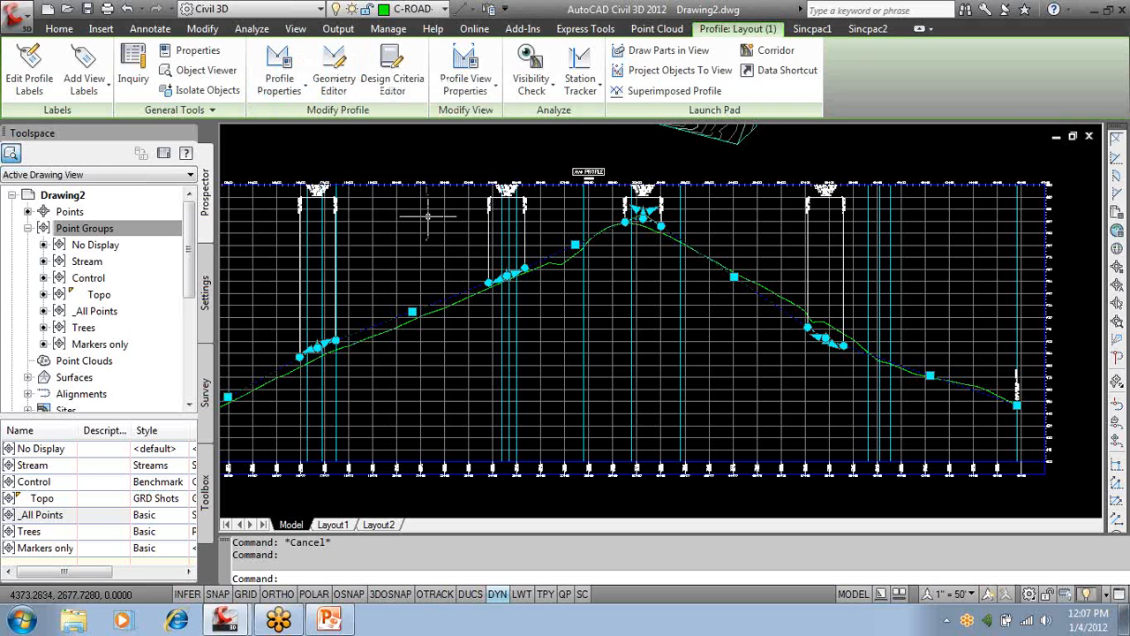
{"action": "middle_click_drag", "start_coordinate": [641, 246], "coordinate": [659, 276]}
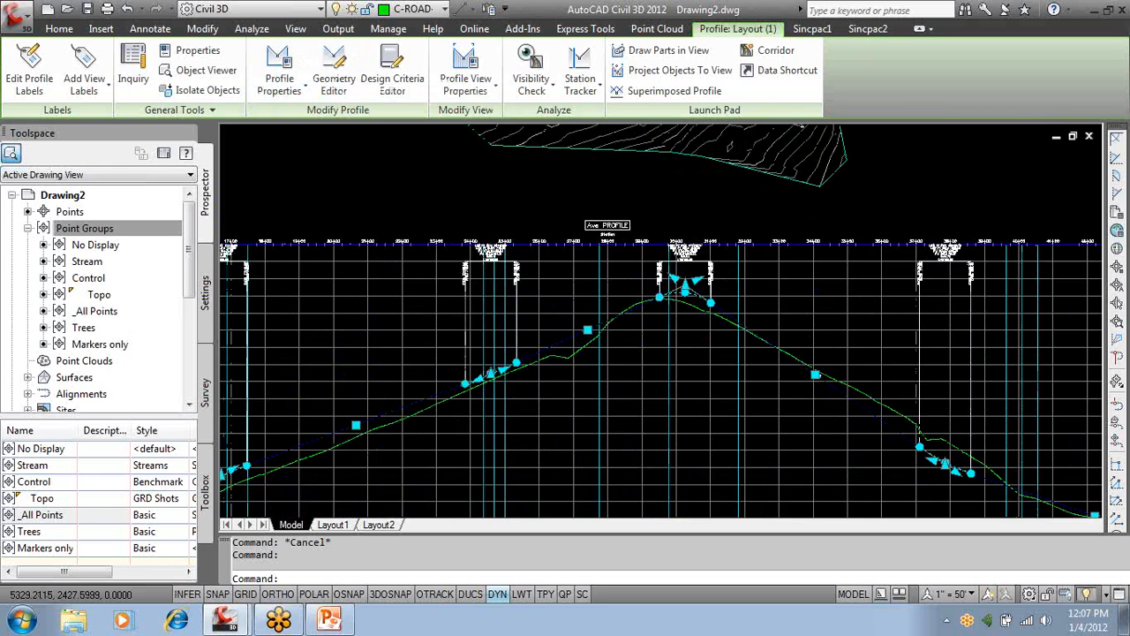
{"action": "scroll", "coordinate": [680, 287], "scroll_direction": "up", "scroll_amount": 4}
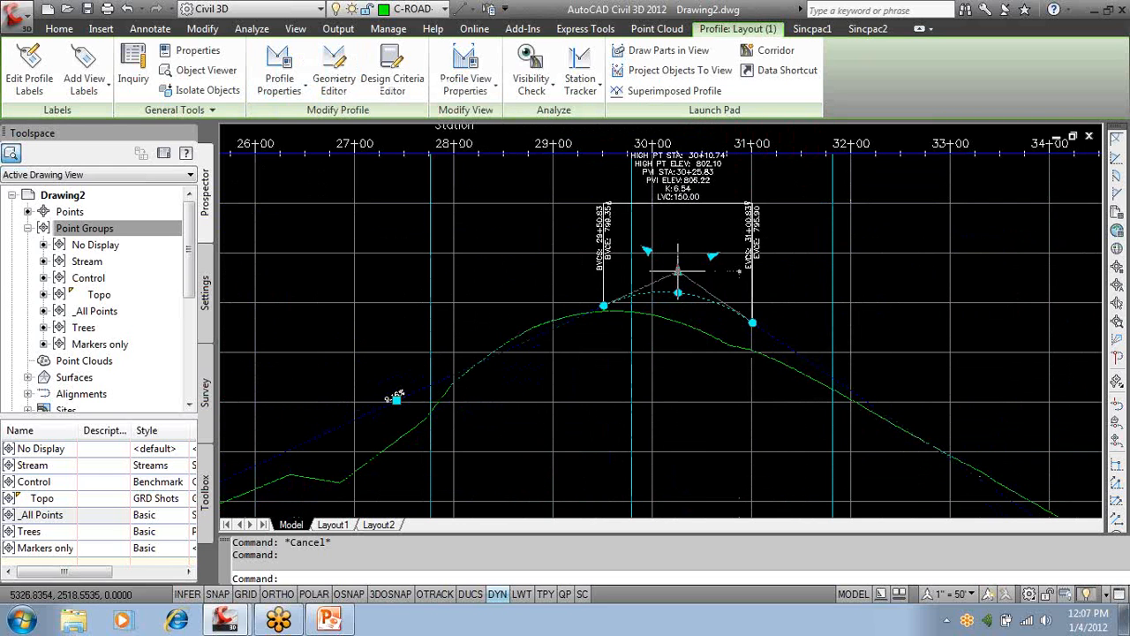
{"action": "scroll", "coordinate": [673, 227], "scroll_direction": "up", "scroll_amount": 3}
{"action": "scroll", "coordinate": [673, 227], "scroll_direction": "down", "scroll_amount": 3}
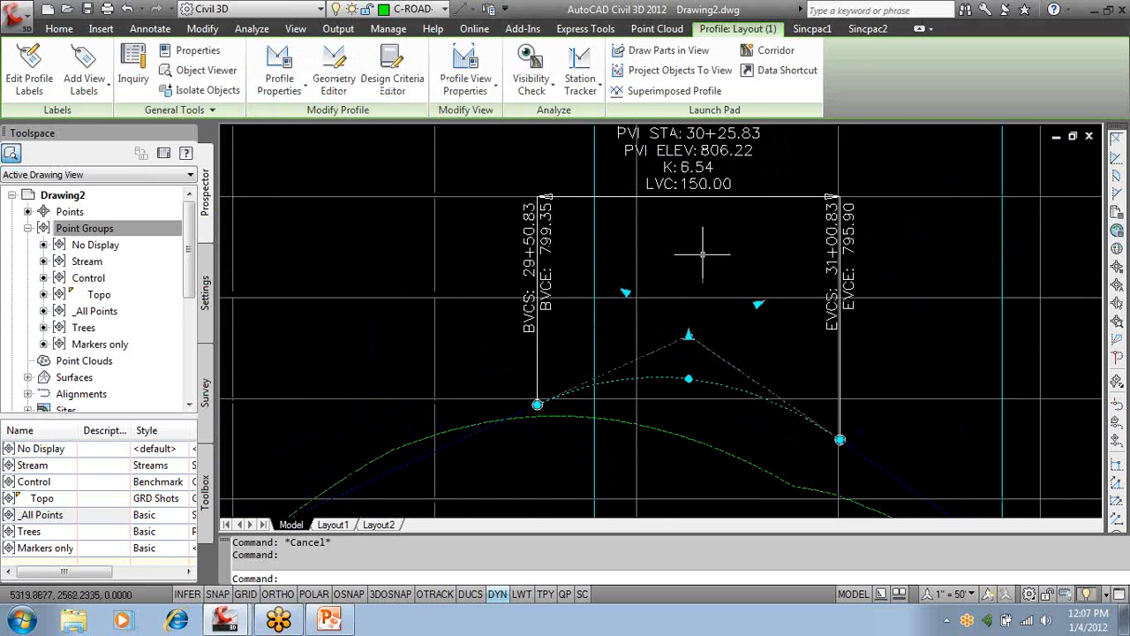
{"action": "left_click", "coordinate": [693, 305]}
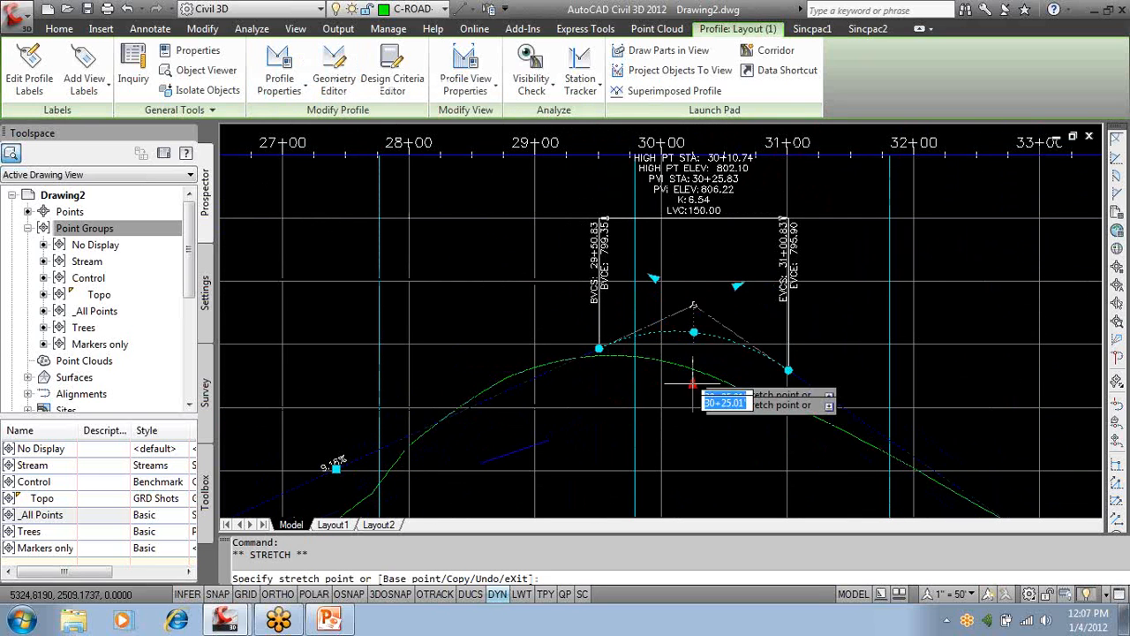
{"action": "left_click", "coordinate": [693, 391]}
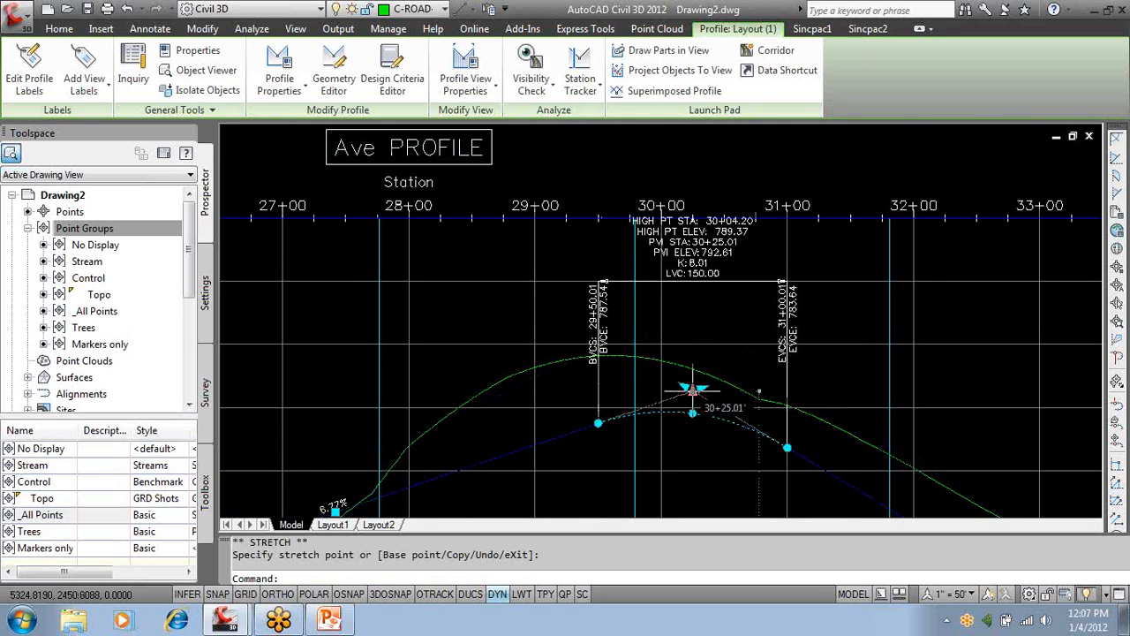
Move the crest PVI up to about elevation 803.08 and back down to about 789.47, near station 30+25.67.
{"action": "left_click", "coordinate": [693, 388]}
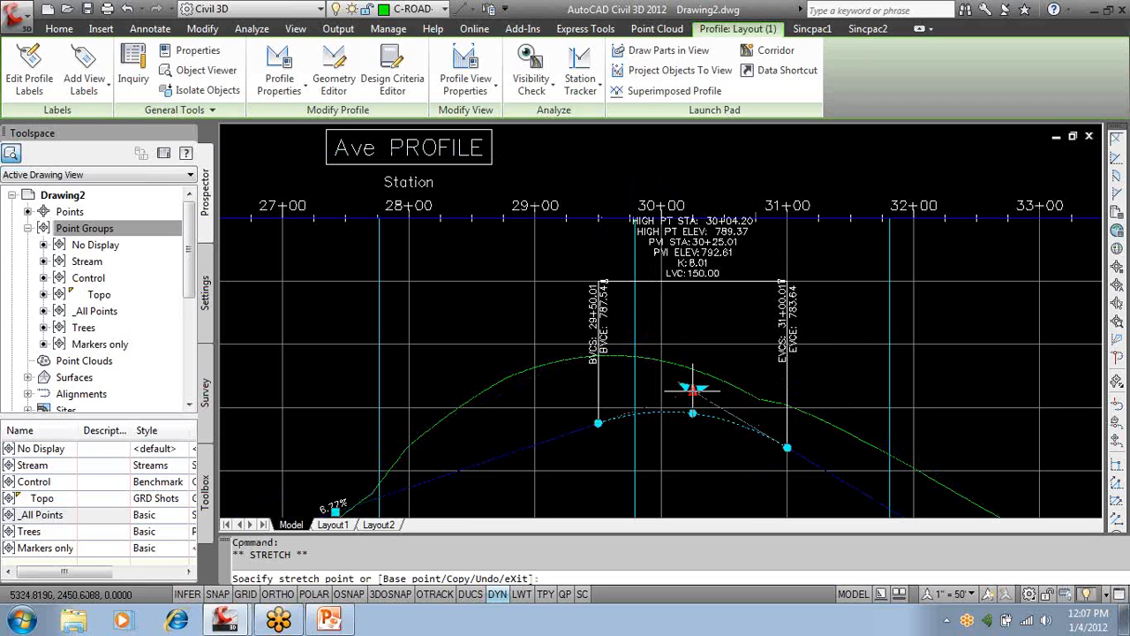
{"action": "left_click", "coordinate": [694, 324]}
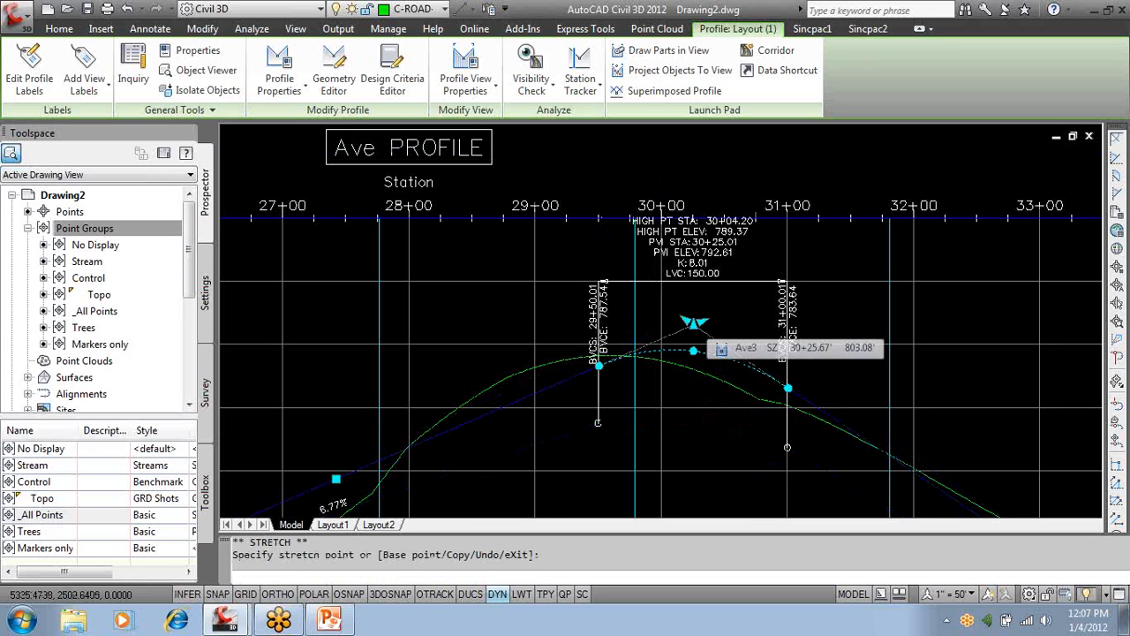
{"action": "left_click", "coordinate": [693, 323]}
{"action": "left_click", "coordinate": [693, 409]}
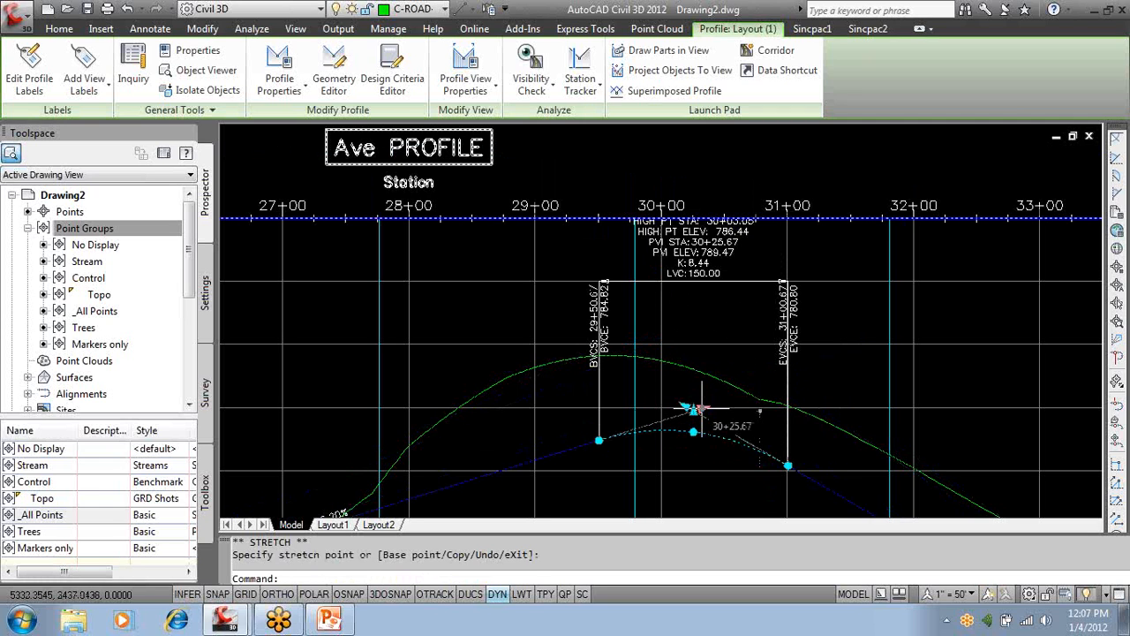
Slide the crest PVI along its adjoining tangents, to about station 30+50.97 and back to about 29+47.24 at elevation 803.67.
{"action": "left_click", "coordinate": [694, 408]}
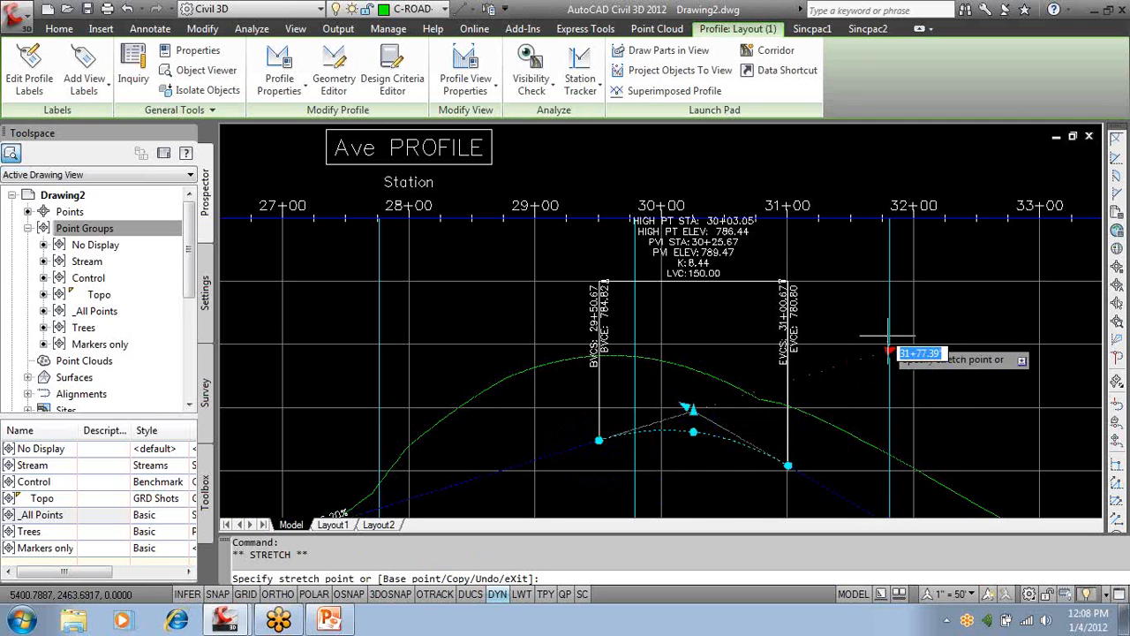
{"action": "left_click", "coordinate": [720, 364]}
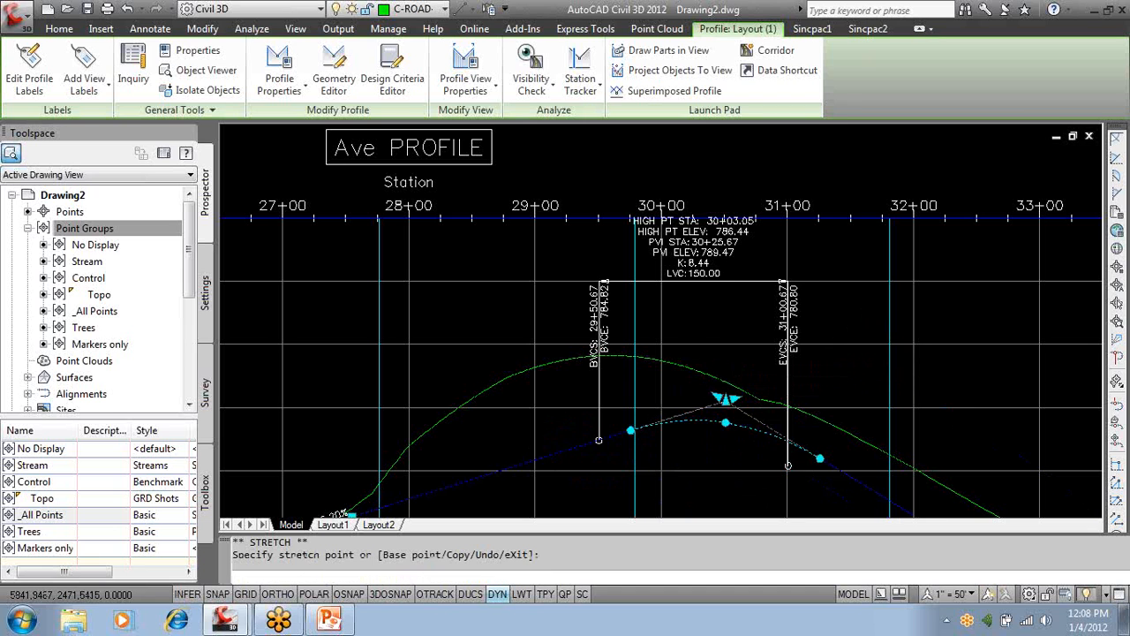
{"action": "left_click", "coordinate": [717, 396]}
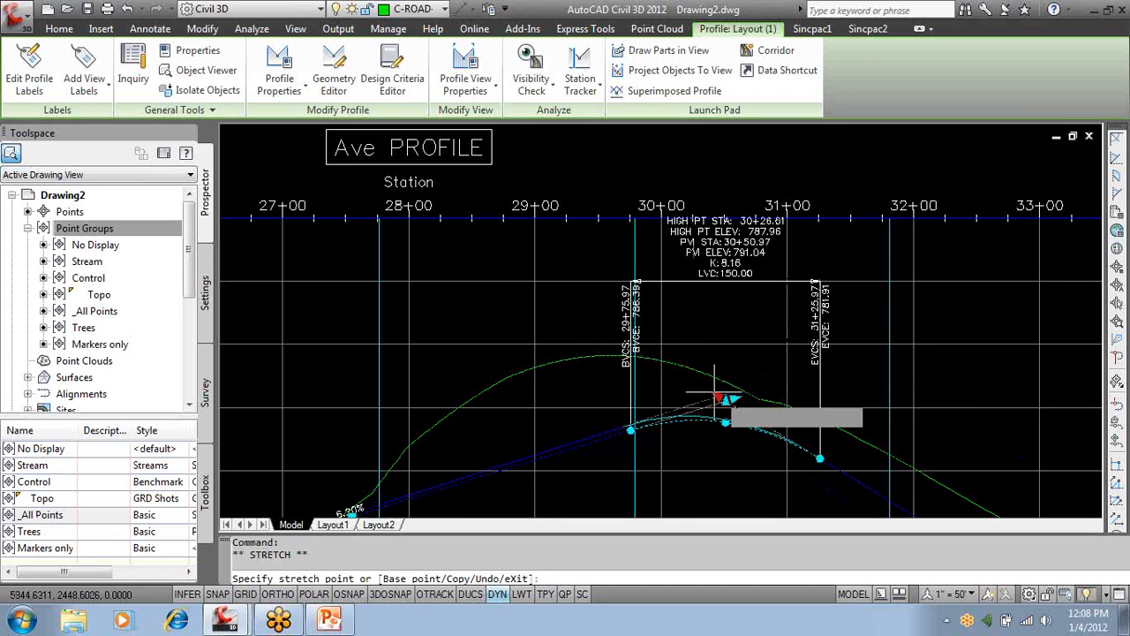
{"action": "left_click", "coordinate": [594, 320]}
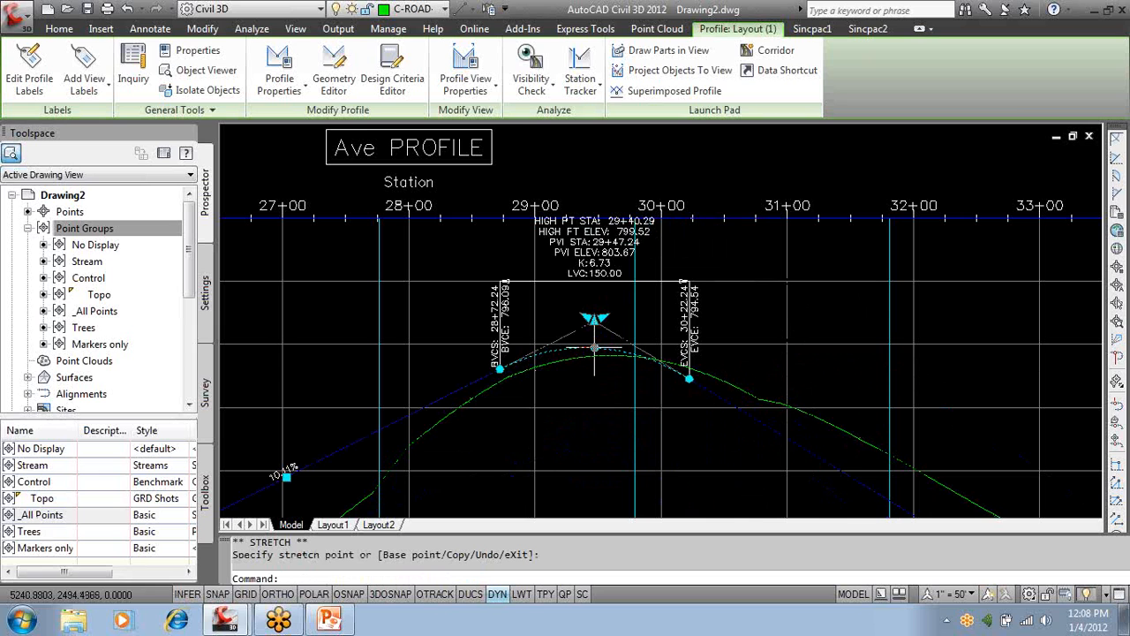
Lengthen the crest vertical curve to about 575 ft by pulling the curve's midpoint down below the existing-ground line.
{"action": "left_click", "coordinate": [594, 348]}
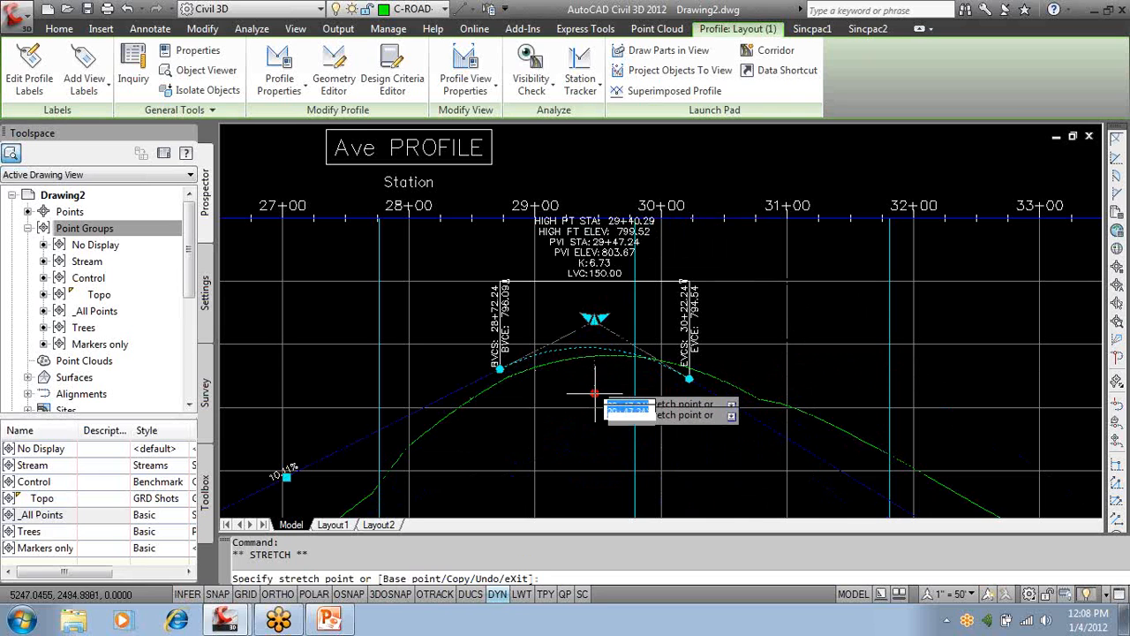
{"action": "left_click", "coordinate": [592, 424]}
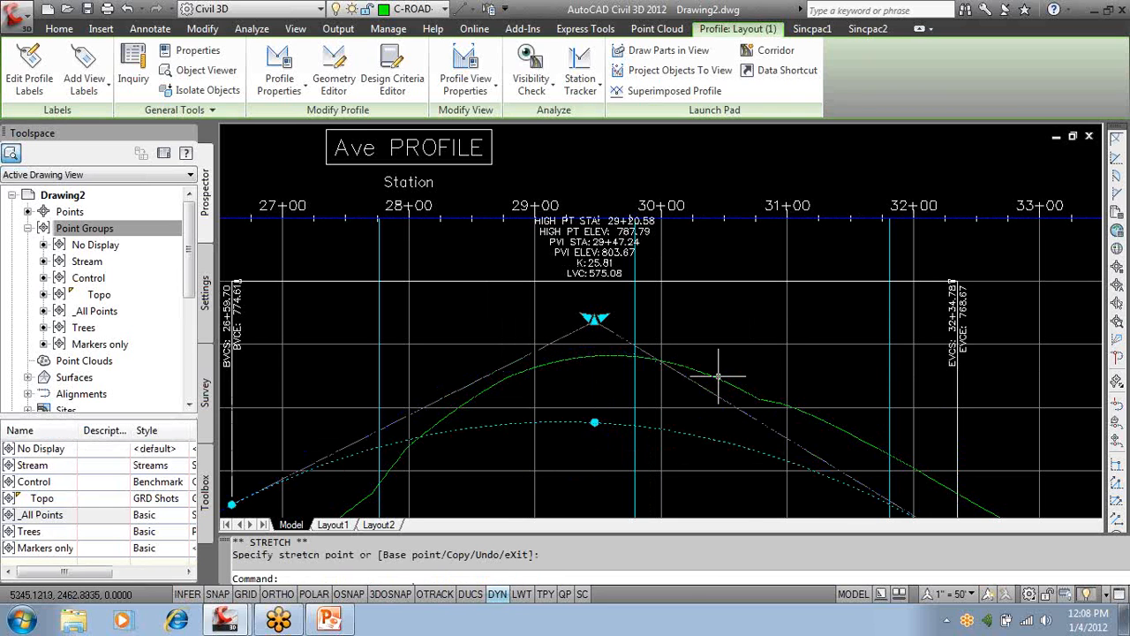
{"action": "scroll", "coordinate": [718, 377], "scroll_direction": "down", "scroll_amount": 2}
{"action": "middle_click_drag", "start_coordinate": [718, 377], "coordinate": [718, 280]}
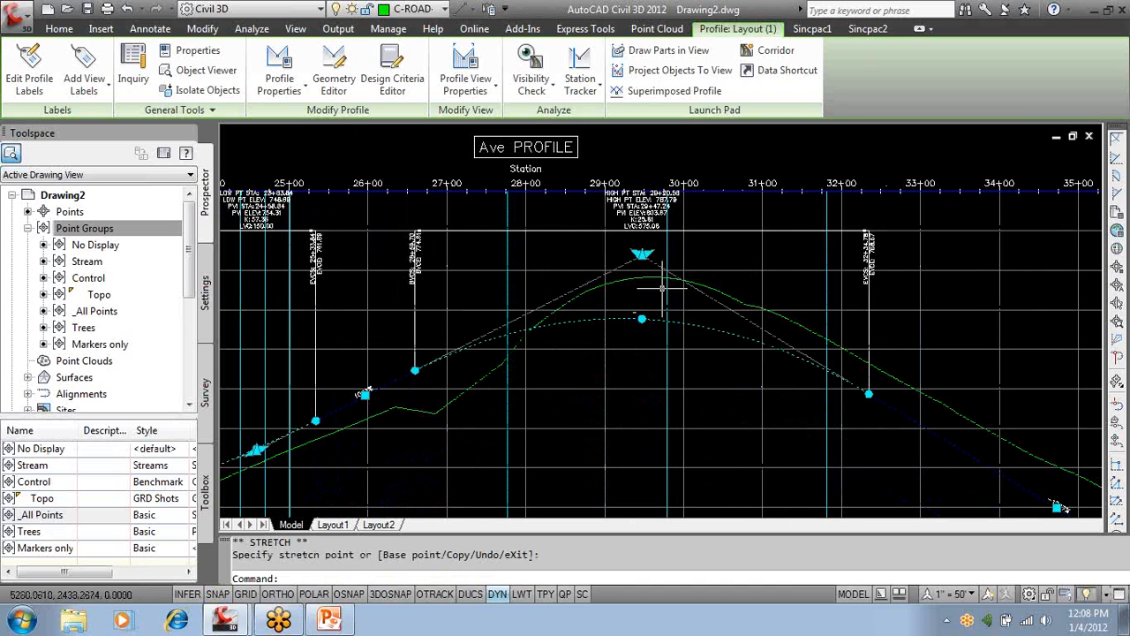
Set the elevation of the design profile's crest PVI to exactly 800.
{"action": "left_click", "coordinate": [642, 256]}
{"action": "scroll", "coordinate": [643, 256], "scroll_direction": "down", "scroll_amount": 3}
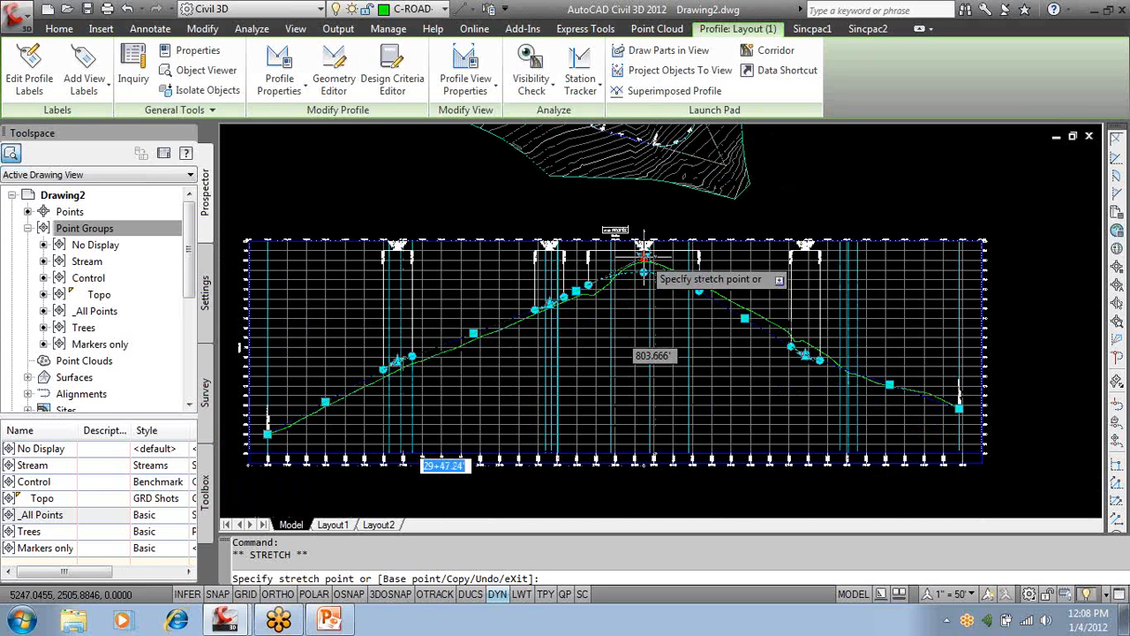
{"action": "key", "text": "Tab"}
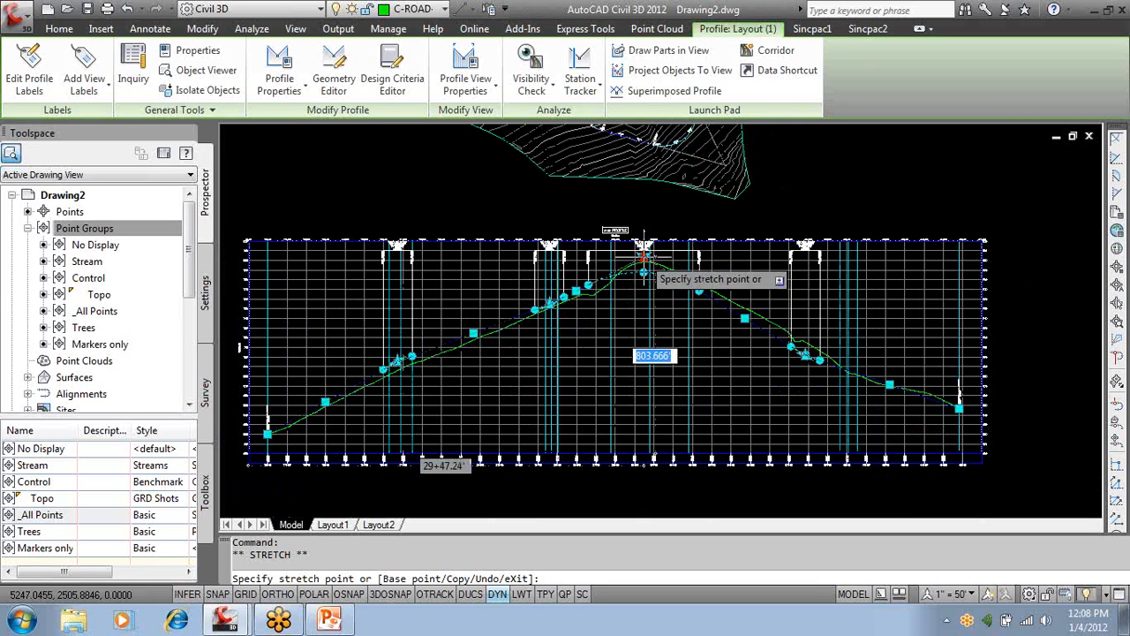
{"action": "type", "text": "800"}
{"action": "key", "text": "Return"}
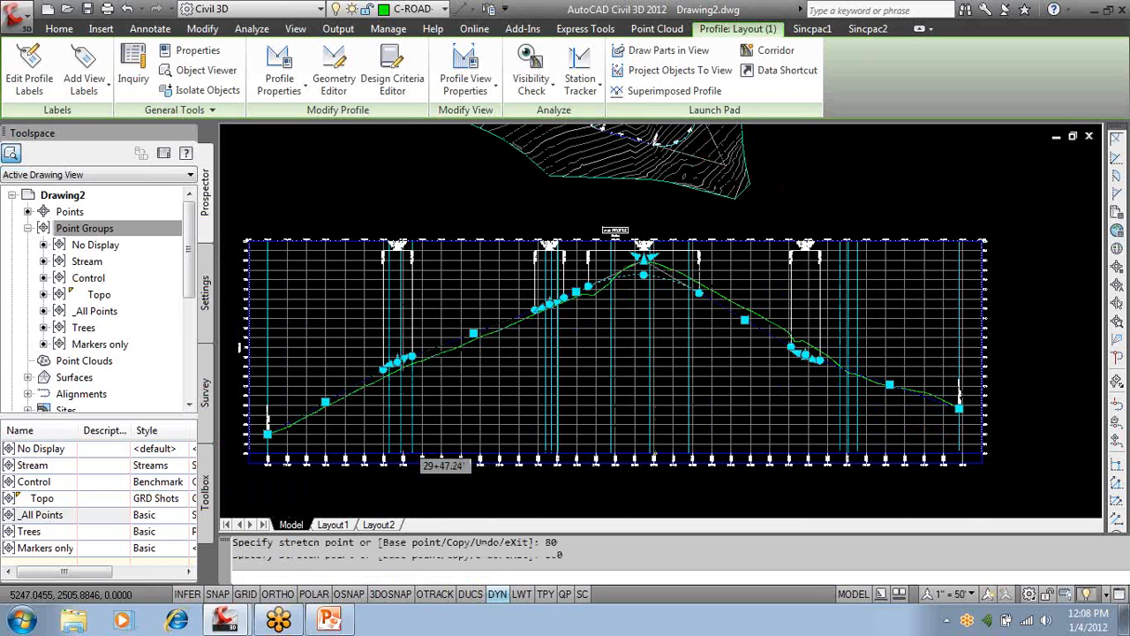
Set the crest PVI's station to 29+50, deselect the profile, and check the crest curve label.
{"action": "left_click", "coordinate": [643, 260]}
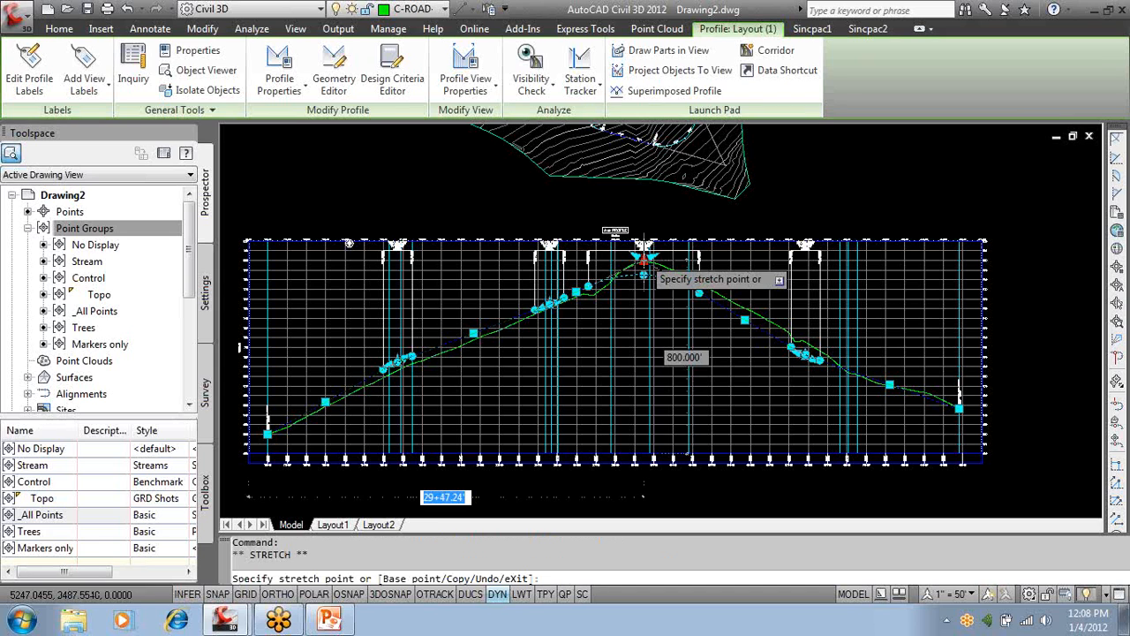
{"action": "type", "text": "2"}
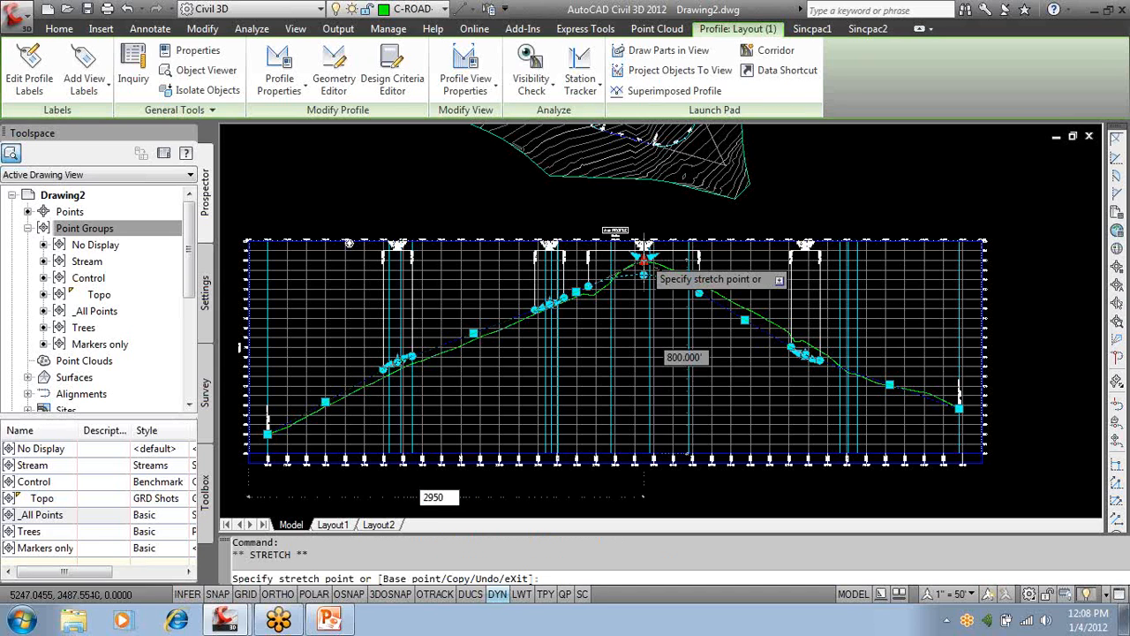
{"action": "type", "text": "950"}
{"action": "key", "text": "Return"}
{"action": "key", "text": "Escape"}
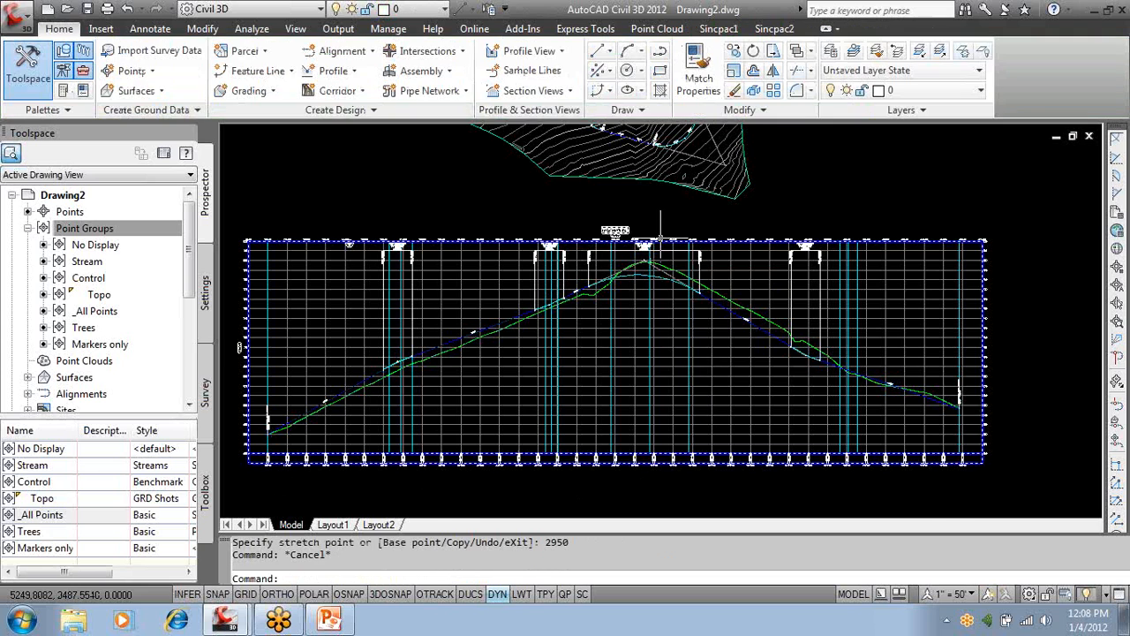
{"action": "scroll", "coordinate": [661, 237], "scroll_direction": "up", "scroll_amount": 5}
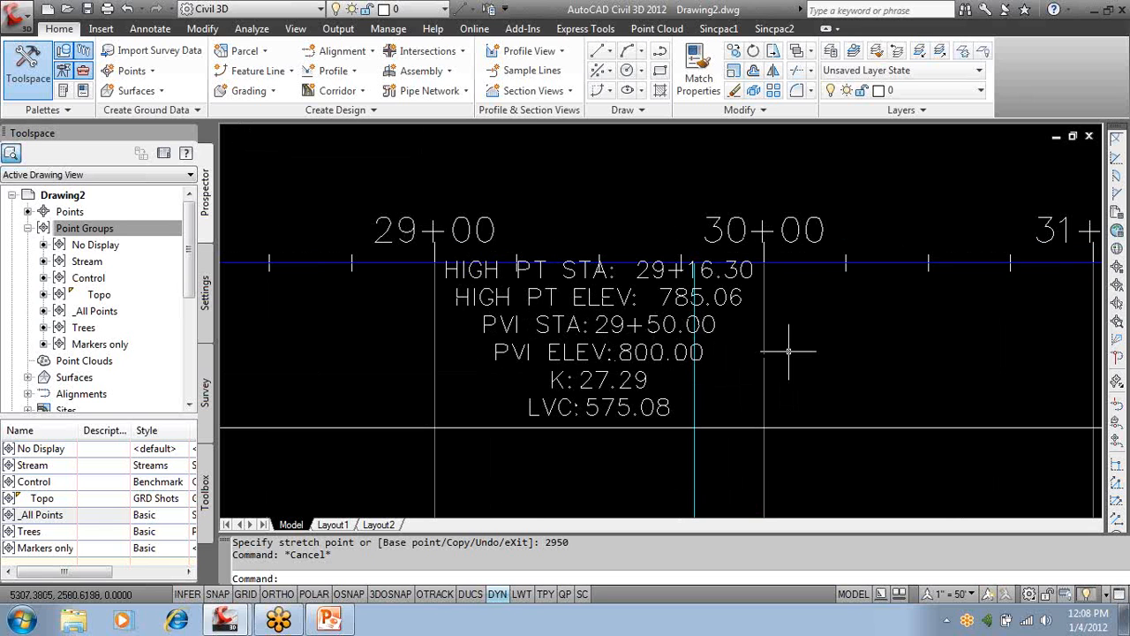
{"action": "scroll", "coordinate": [730, 324], "scroll_direction": "down", "scroll_amount": 6}
Select the Ave alignment in plan and move its southeastern PI about 357 ft east, beyond the surface boundary.
{"action": "scroll", "coordinate": [725, 234], "scroll_direction": "up", "scroll_amount": 2}
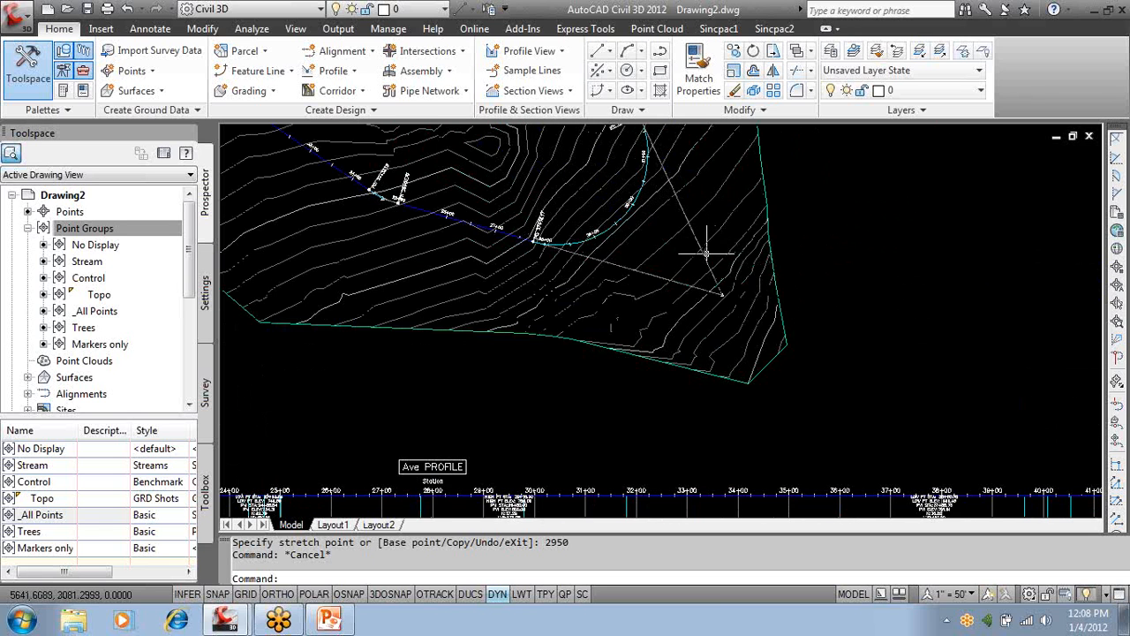
{"action": "left_click", "coordinate": [698, 245]}
{"action": "scroll", "coordinate": [625, 256], "scroll_direction": "down", "scroll_amount": 2}
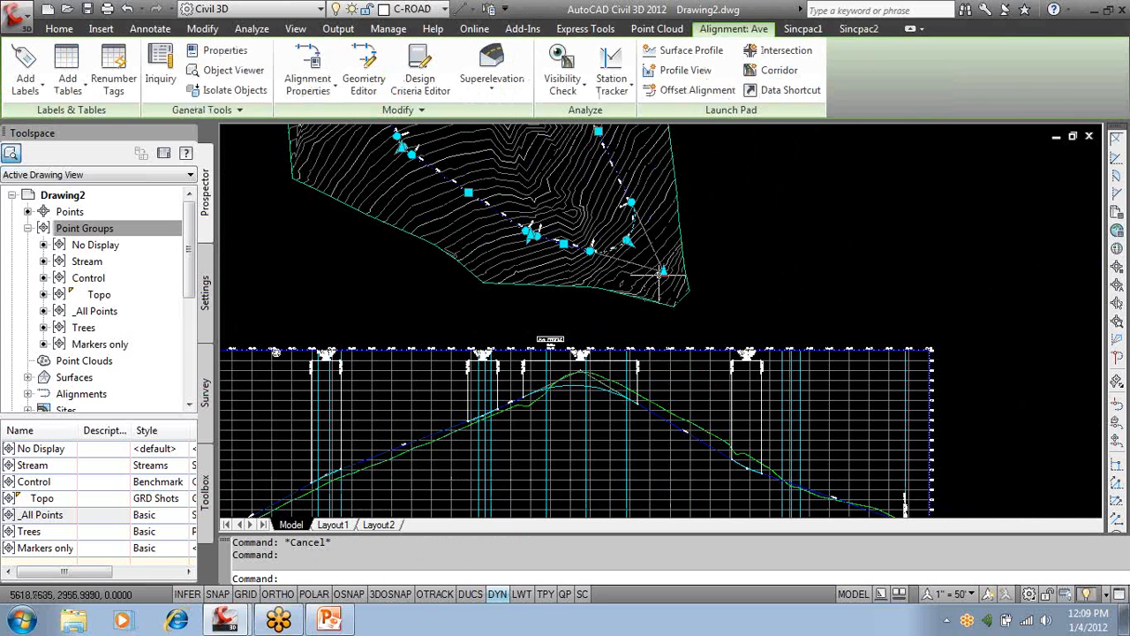
{"action": "mouse_move", "coordinate": [663, 273]}
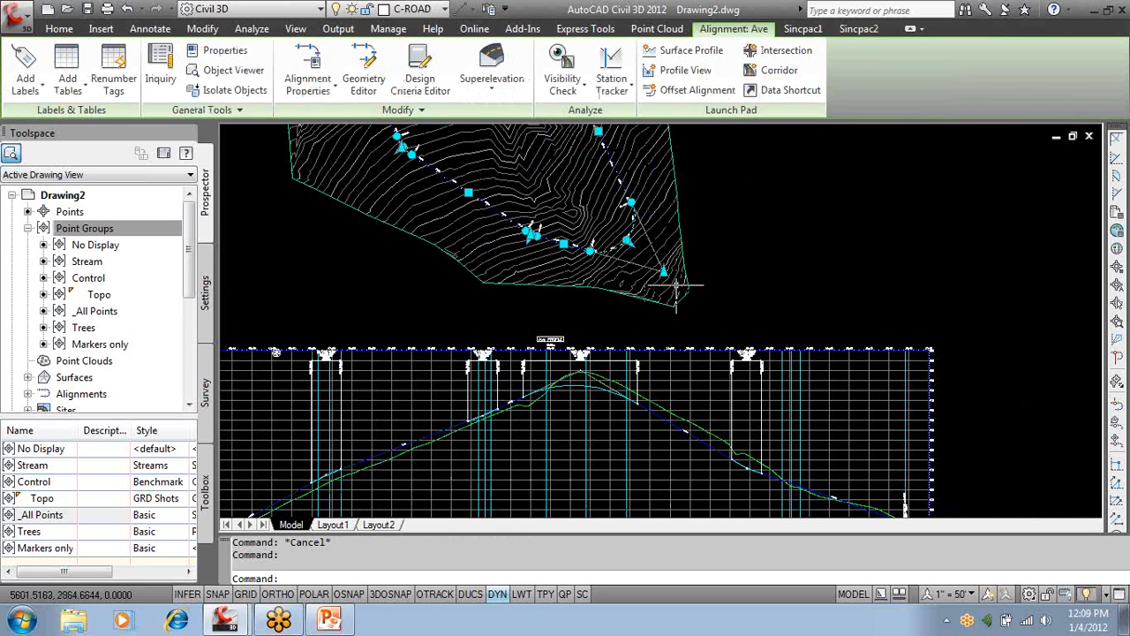
{"action": "left_click", "coordinate": [667, 281]}
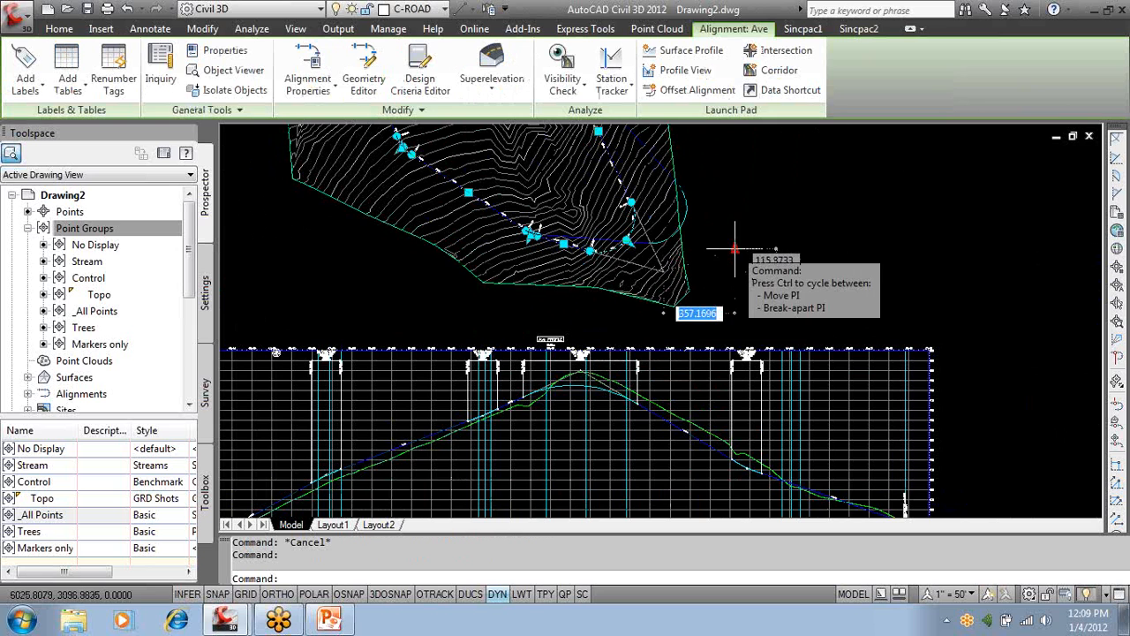
{"action": "left_click", "coordinate": [733, 248]}
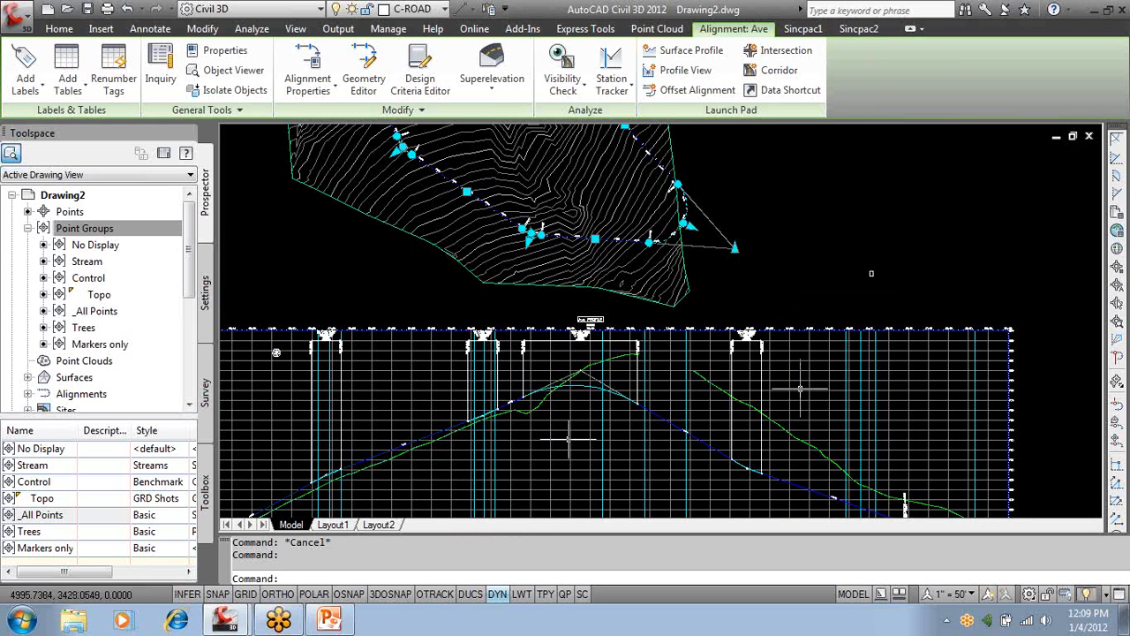
{"action": "scroll", "coordinate": [681, 379], "scroll_direction": "down", "scroll_amount": 3}
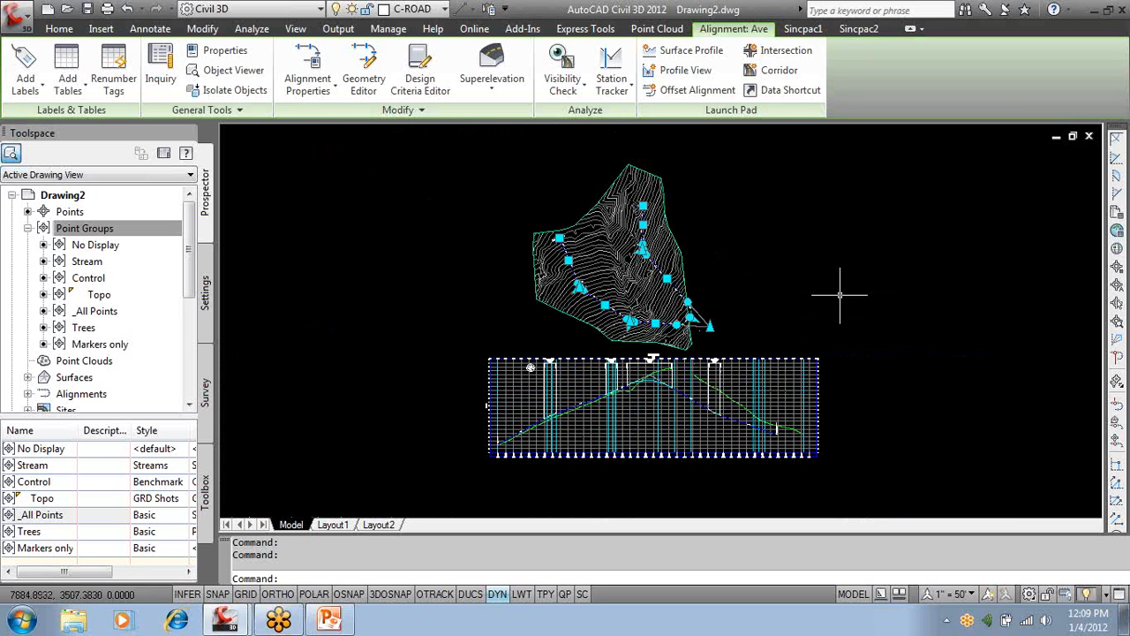
Deselect the alignment and undo the move of its southeastern PI.
{"action": "key", "text": "Escape"}
{"action": "type", "text": "u"}
{"action": "key", "text": "Return"}
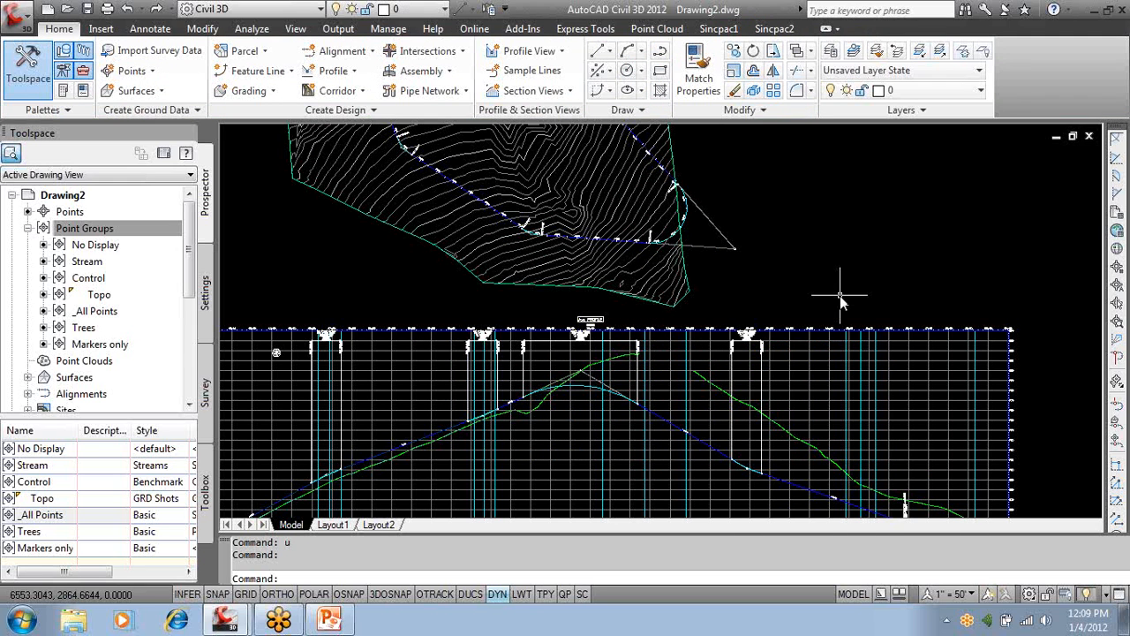
{"action": "key", "text": "ctrl+z"}
{"action": "middle_click_drag", "start_coordinate": [767, 315], "coordinate": [792, 233]}
{"action": "scroll", "coordinate": [572, 298], "scroll_direction": "down", "scroll_amount": 3}
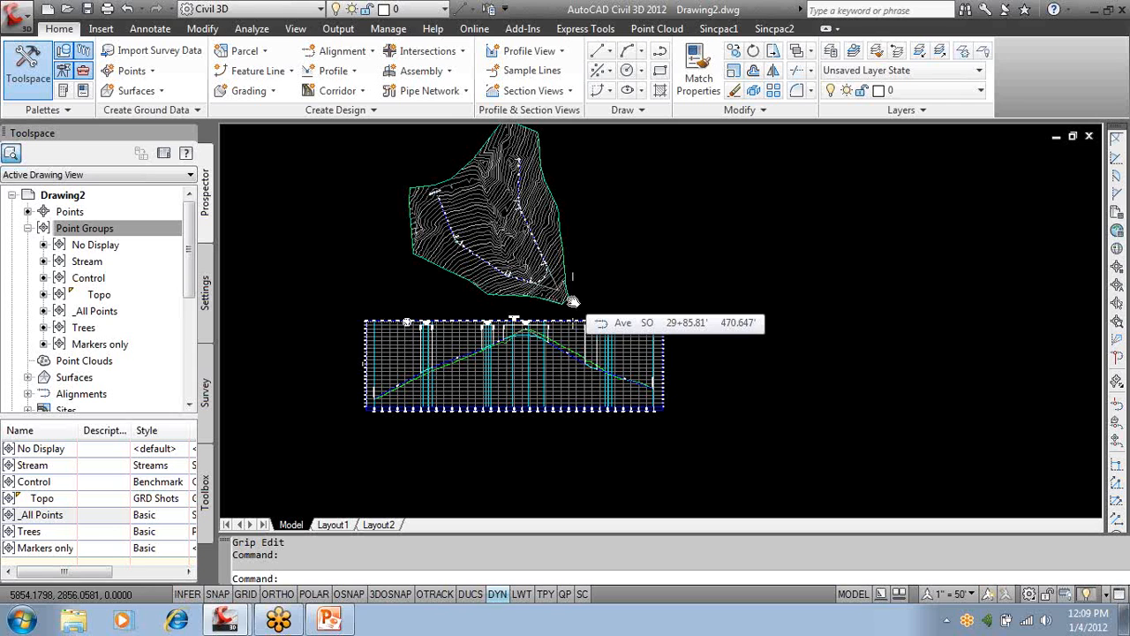
{"action": "middle_click_drag", "start_coordinate": [572, 300], "coordinate": [611, 318]}
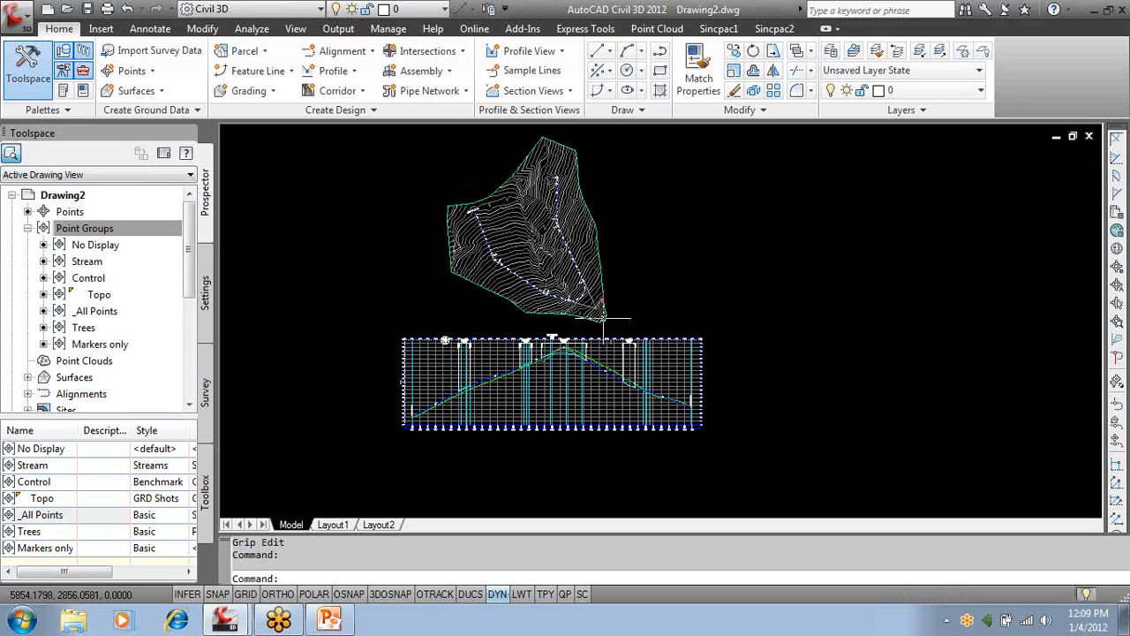
Show the Civil Imperial Subassemblies tool palettes and browse the ready-made assemblies in the Assemblies - Imperial set.
{"action": "left_click", "coordinate": [63, 91]}
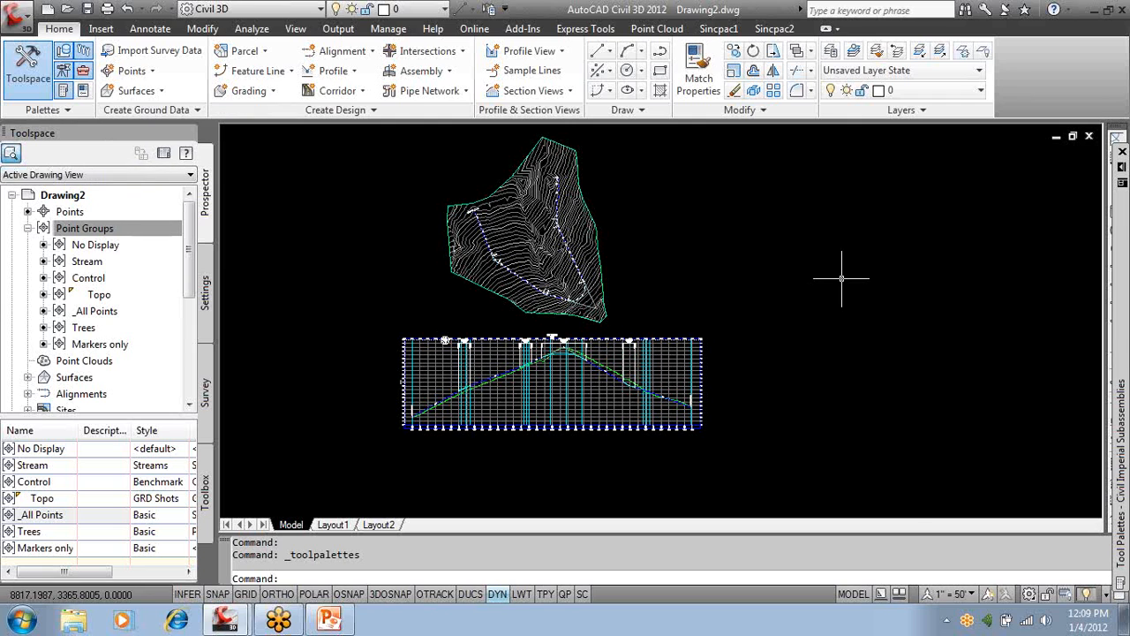
{"action": "mouse_move", "coordinate": [1124, 255]}
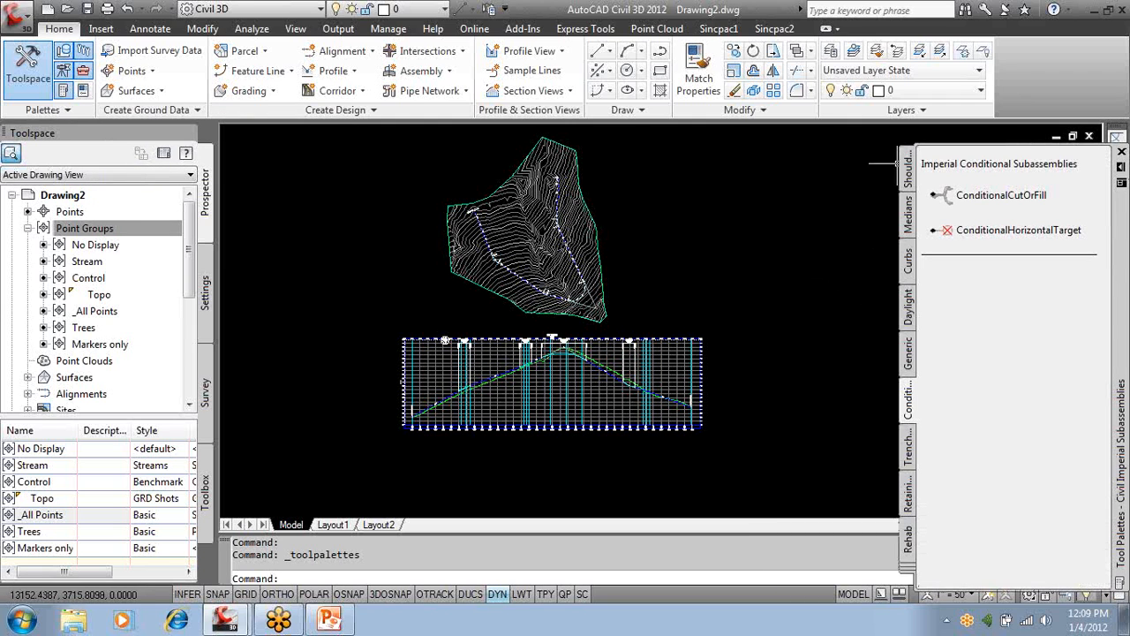
{"action": "left_click", "coordinate": [910, 570]}
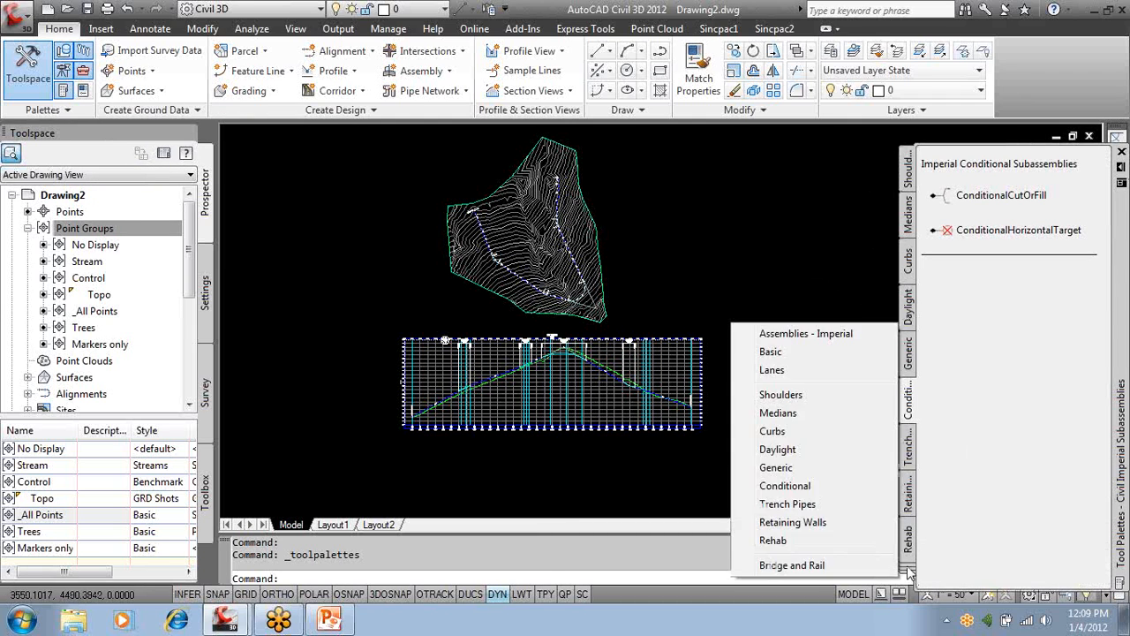
{"action": "left_click", "coordinate": [858, 333]}
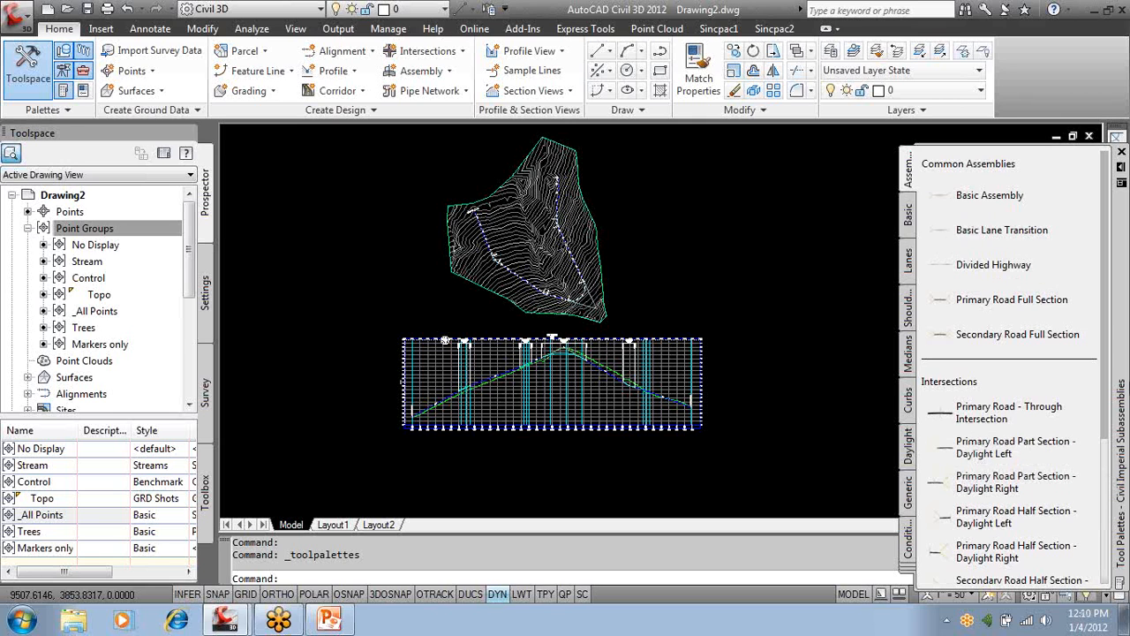
{"action": "left_click_drag", "start_coordinate": [1108, 389], "coordinate": [1102, 504]}
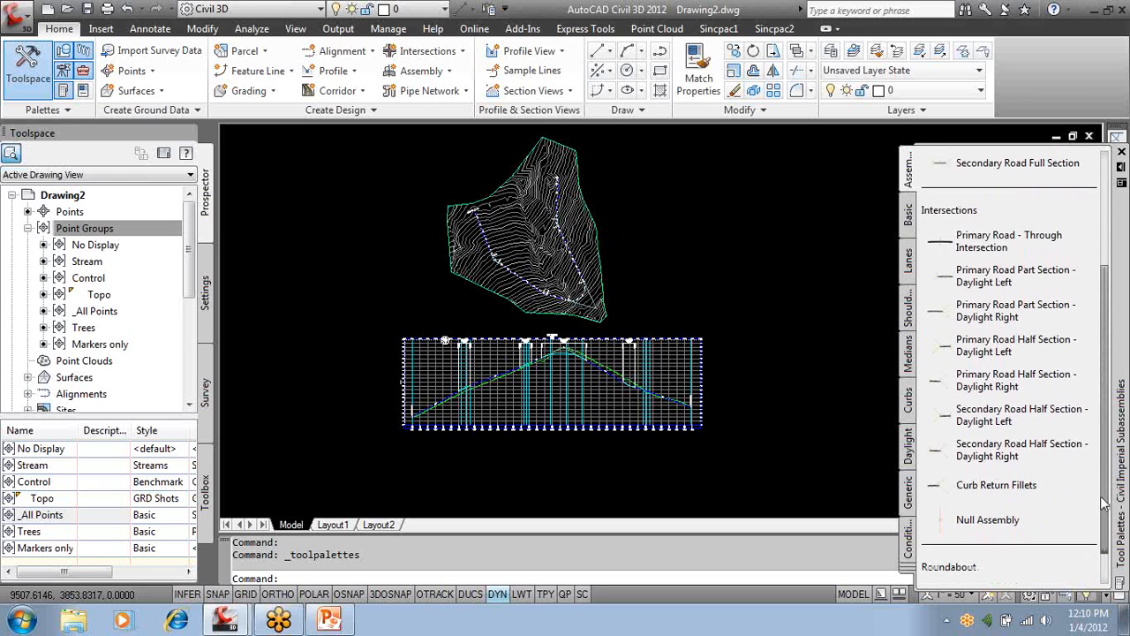
{"action": "left_click_drag", "start_coordinate": [1102, 504], "coordinate": [1102, 530]}
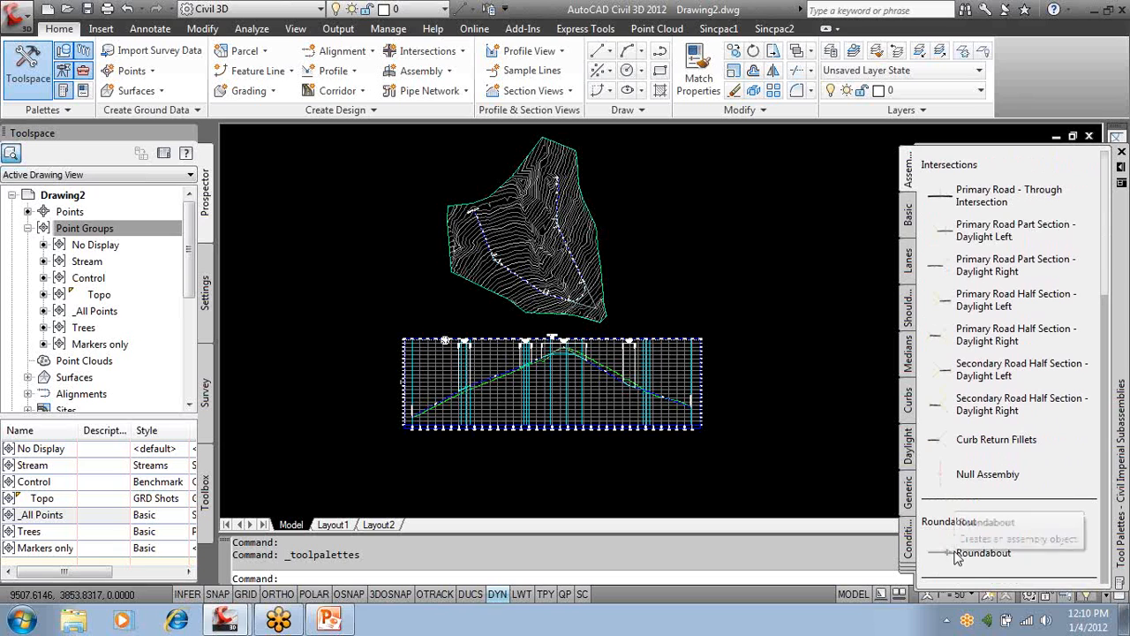
{"action": "left_click_drag", "start_coordinate": [1108, 448], "coordinate": [1105, 295]}
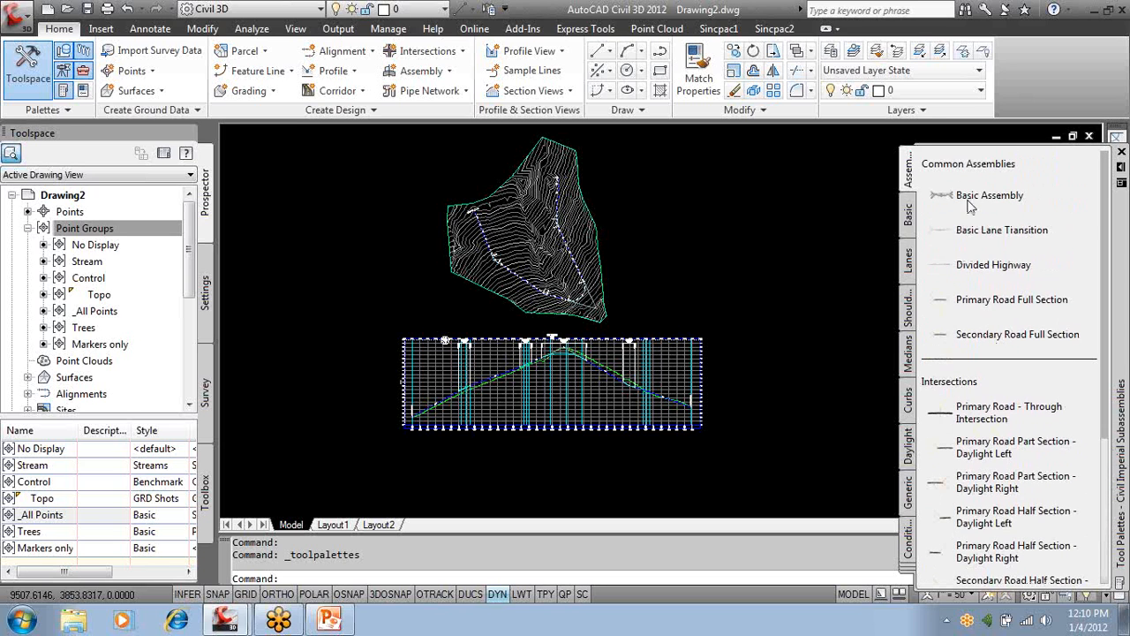
Place a Primary Road Full Section assembly in the empty area east of the surface, end the command, and inspect it.
{"action": "left_click", "coordinate": [941, 300]}
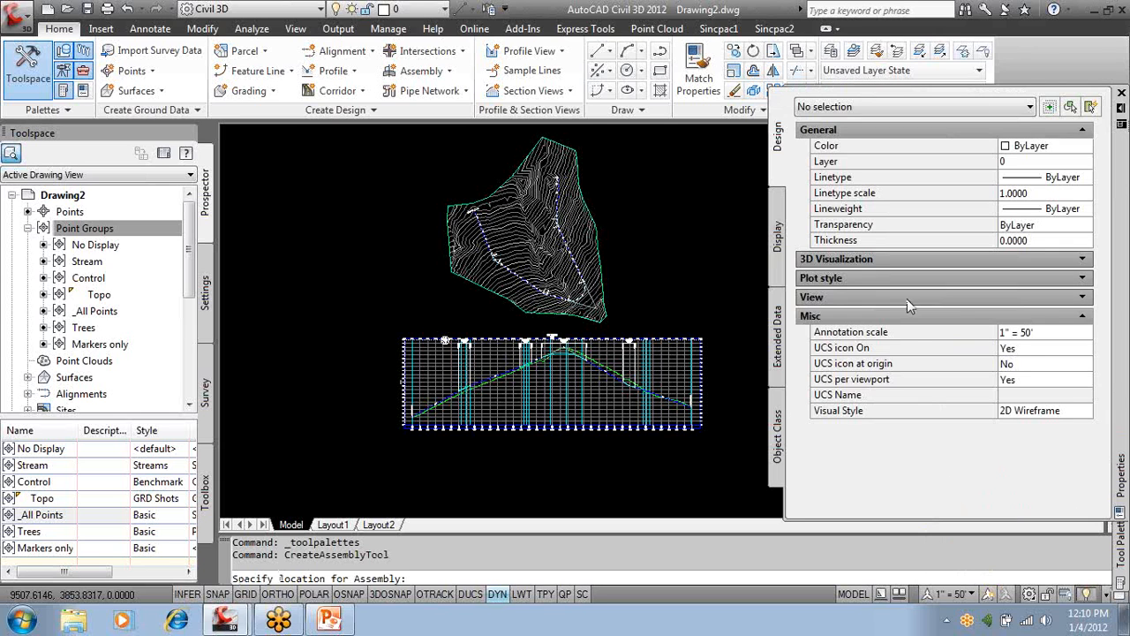
{"action": "left_click", "coordinate": [675, 287]}
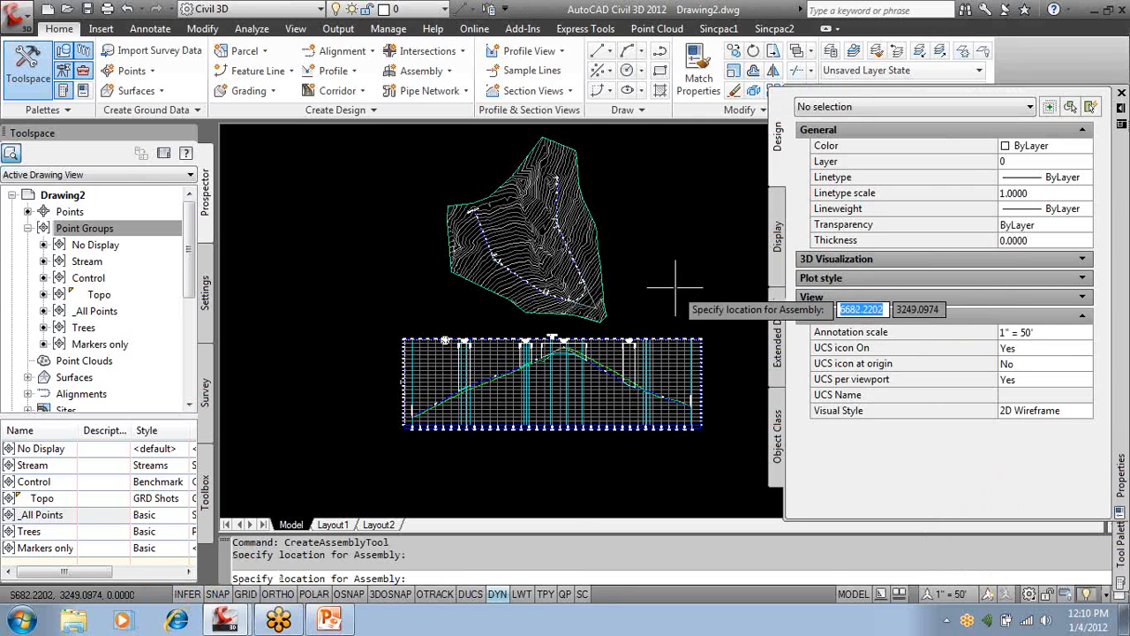
{"action": "key", "text": "Escape"}
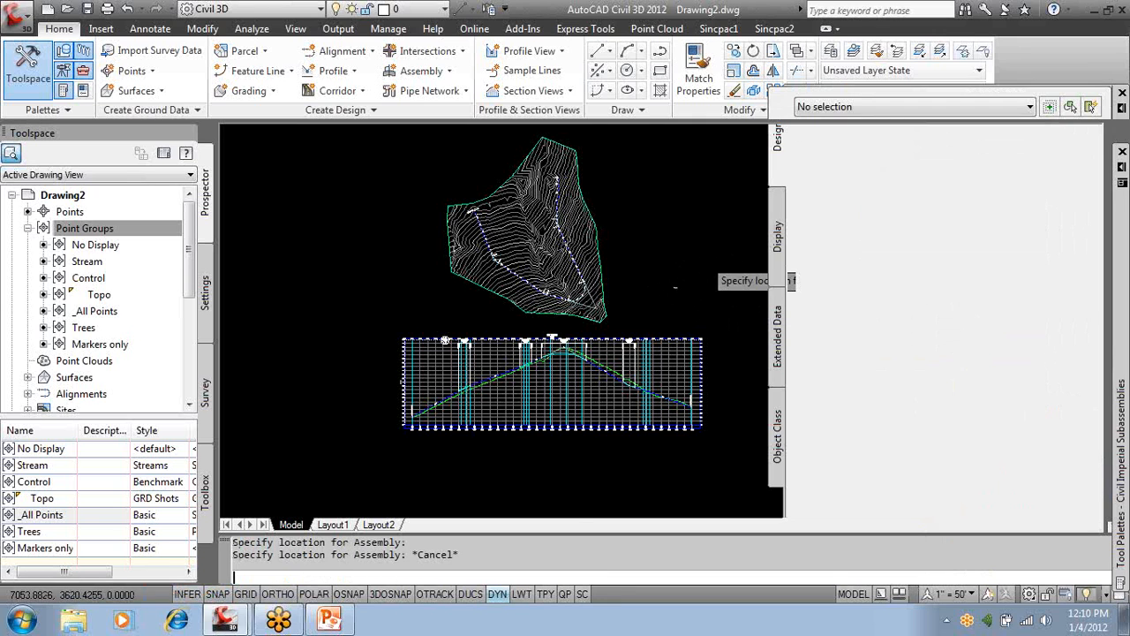
{"action": "scroll", "coordinate": [707, 279], "scroll_direction": "up", "scroll_amount": 6}
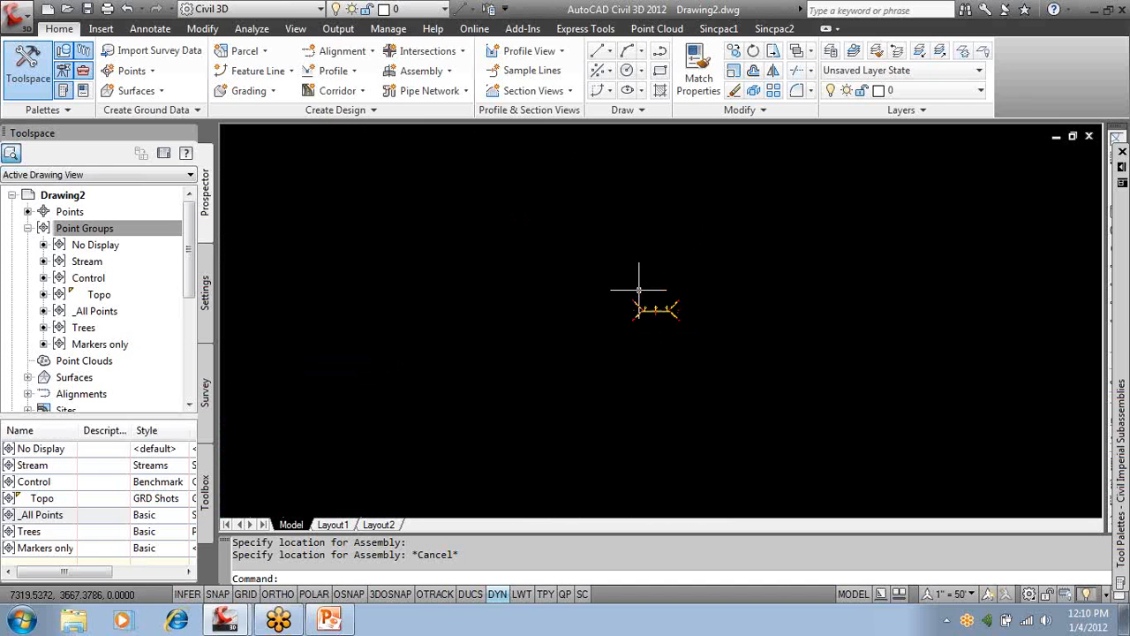
{"action": "scroll", "coordinate": [639, 289], "scroll_direction": "up", "scroll_amount": 8}
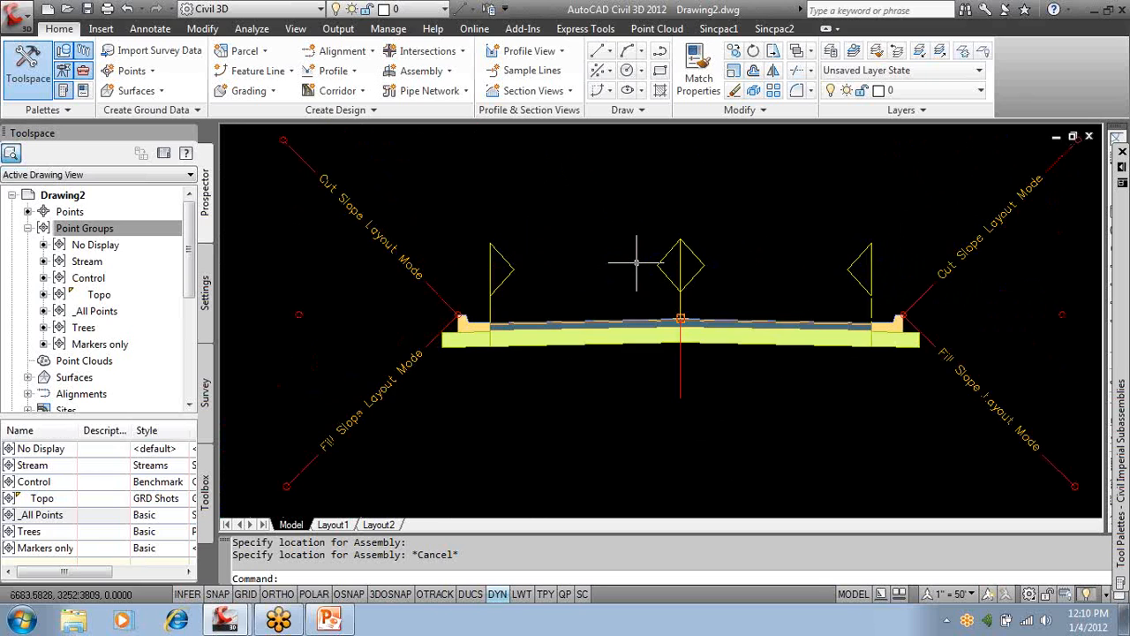
{"action": "middle_click_drag", "start_coordinate": [635, 262], "coordinate": [577, 261]}
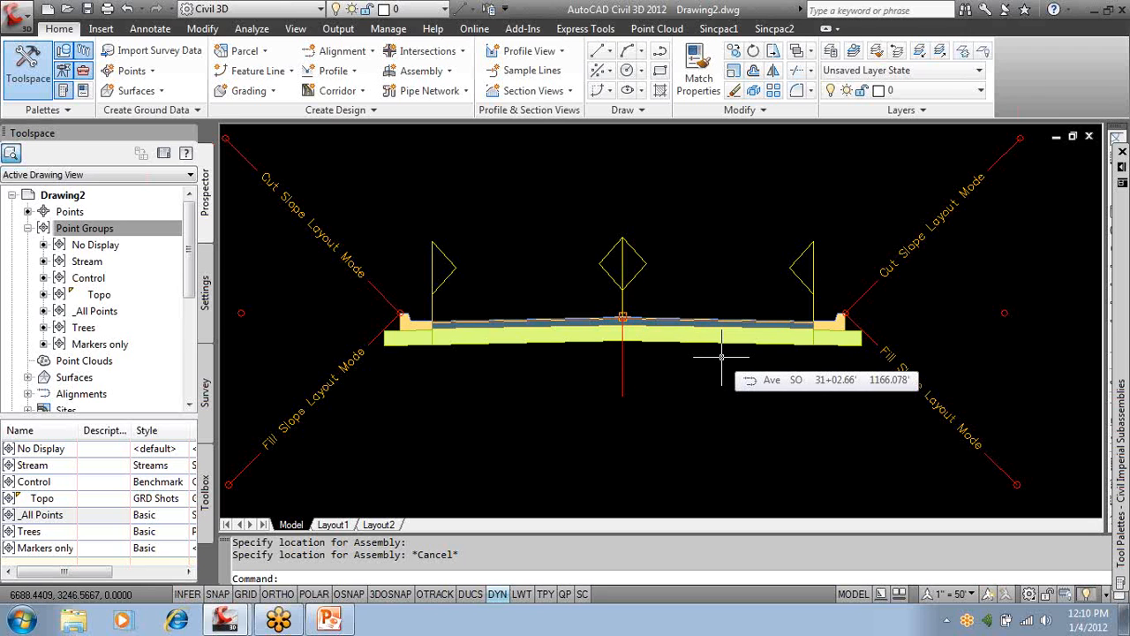
Start a simple corridor with the default name and Basic style, using Ave as its baseline alignment.
{"action": "scroll", "coordinate": [720, 358], "scroll_direction": "down", "scroll_amount": 6}
{"action": "scroll", "coordinate": [723, 355], "scroll_direction": "down", "scroll_amount": 7}
{"action": "scroll", "coordinate": [649, 346], "scroll_direction": "up", "scroll_amount": 3}
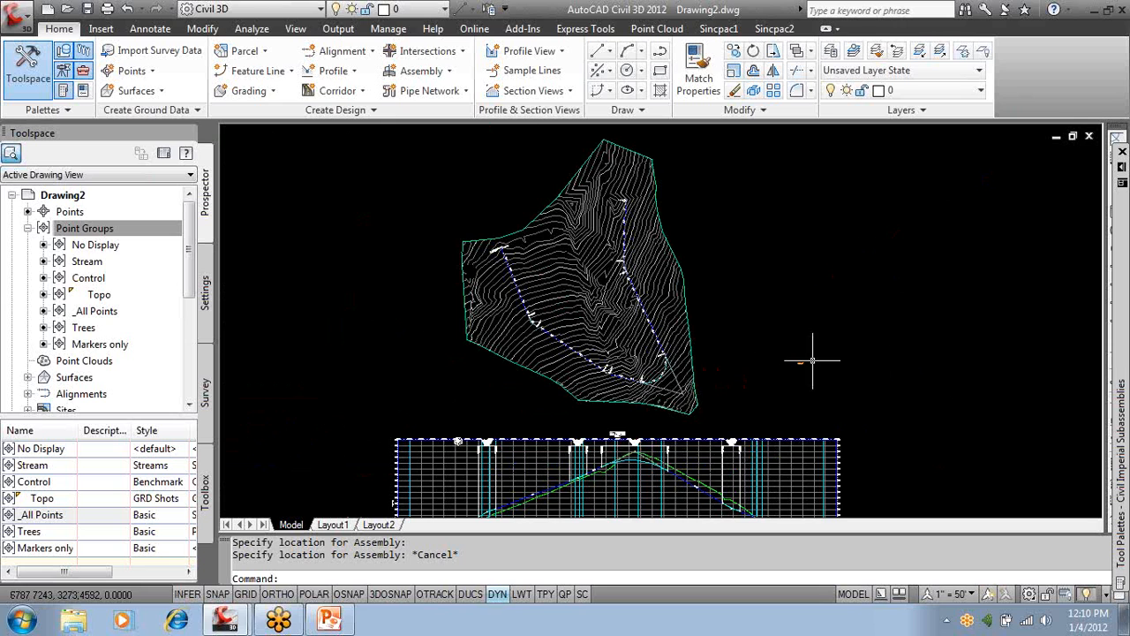
{"action": "middle_click_drag", "start_coordinate": [777, 347], "coordinate": [766, 322]}
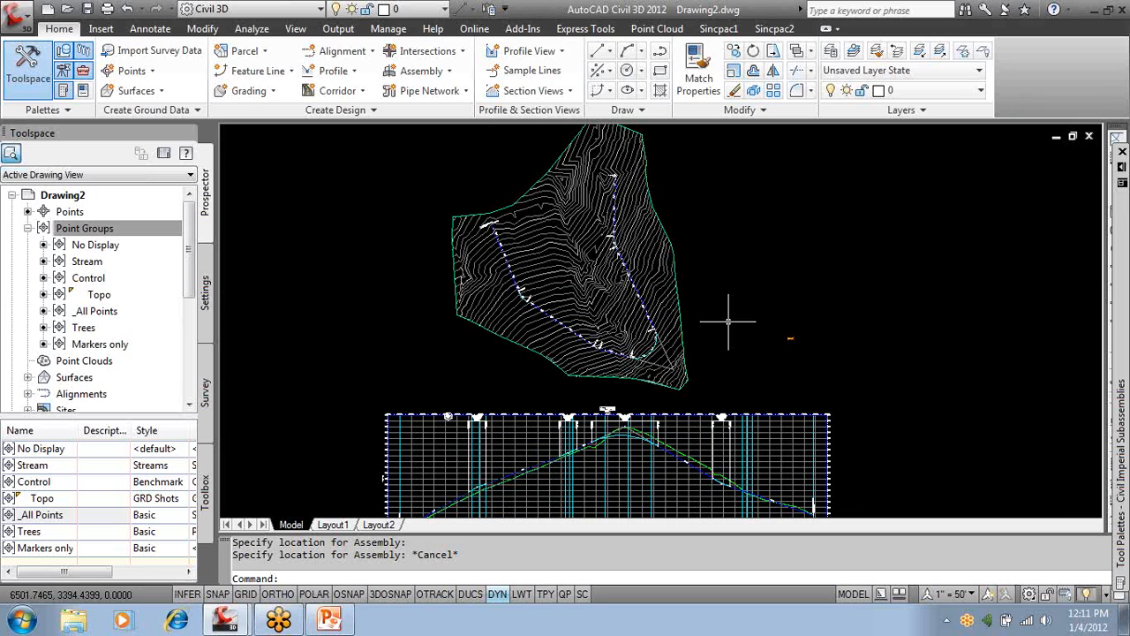
{"action": "left_click", "coordinate": [360, 93]}
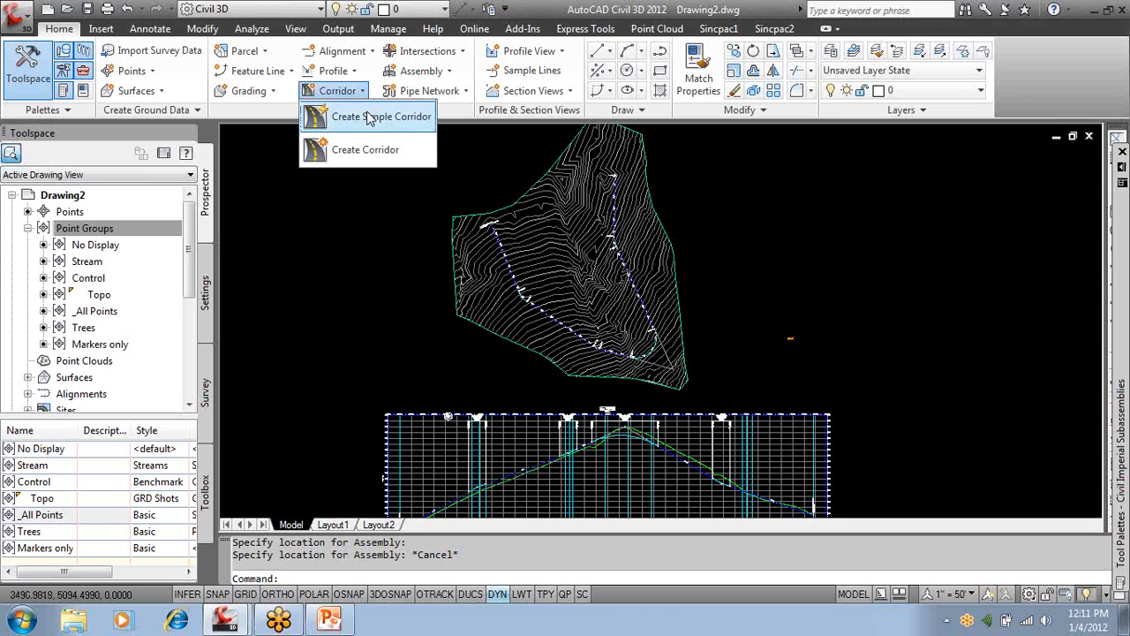
{"action": "left_click", "coordinate": [369, 121]}
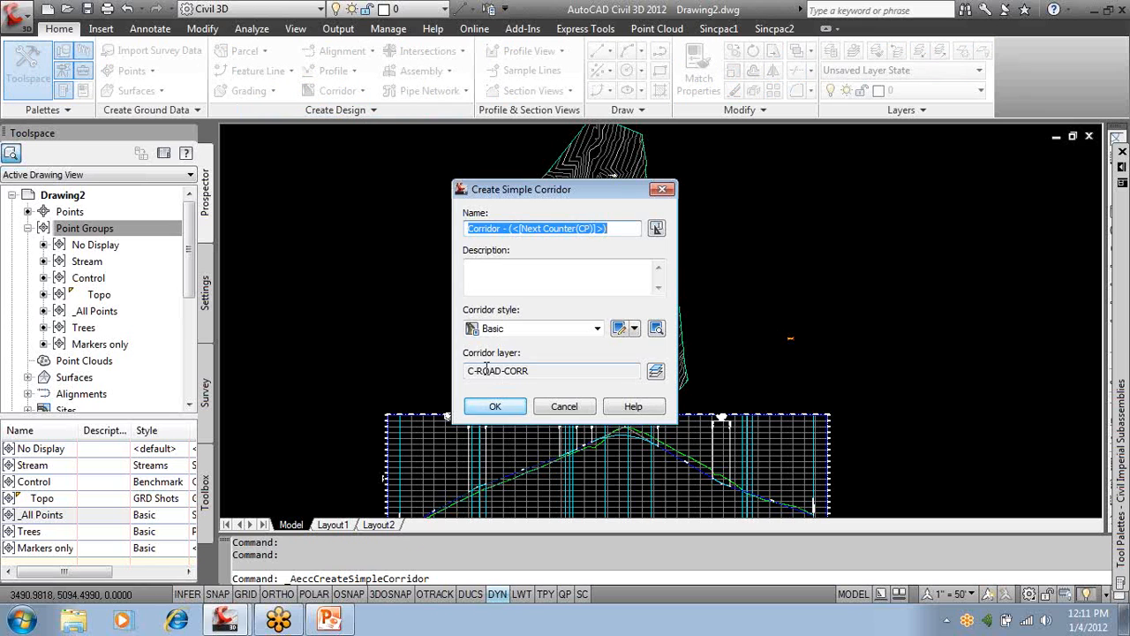
{"action": "left_click", "coordinate": [499, 407]}
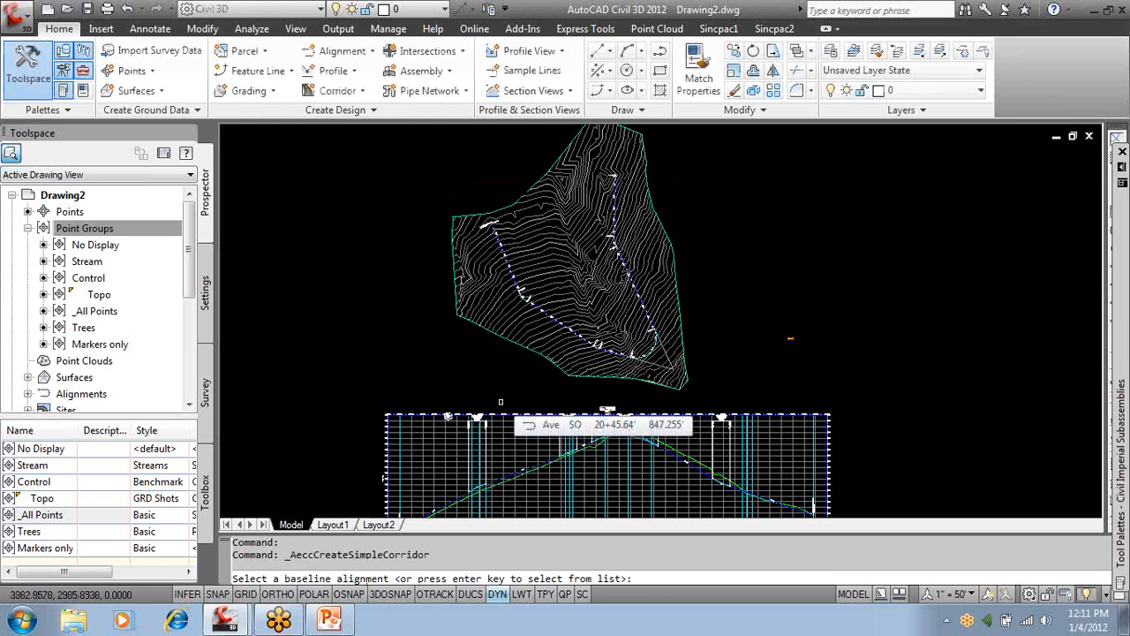
{"action": "key", "text": "Return"}
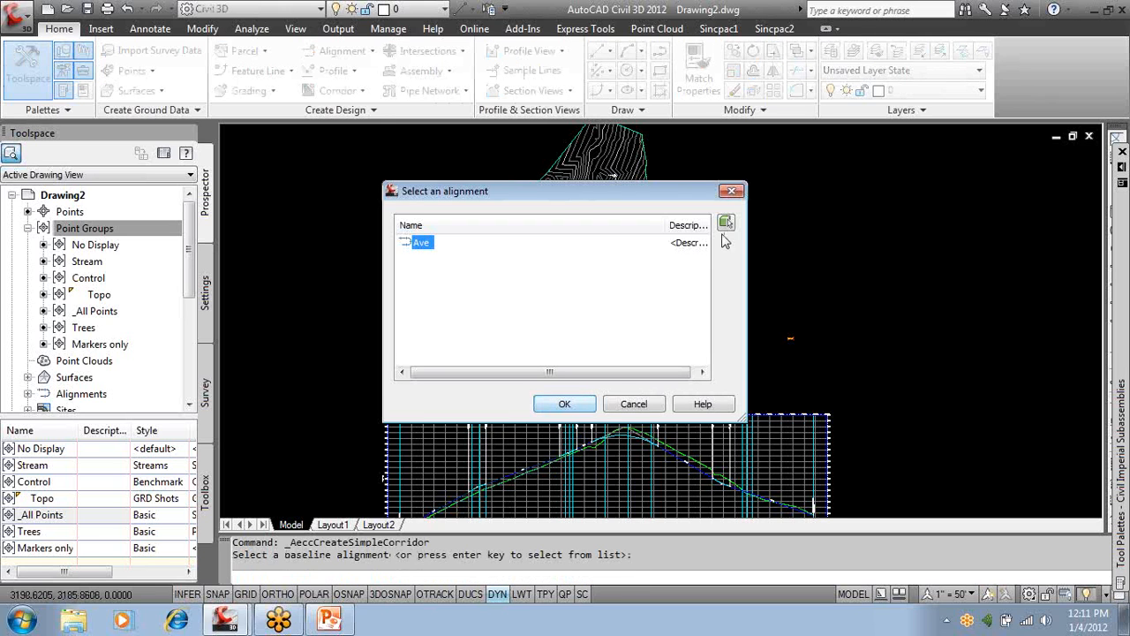
{"action": "left_click", "coordinate": [567, 405]}
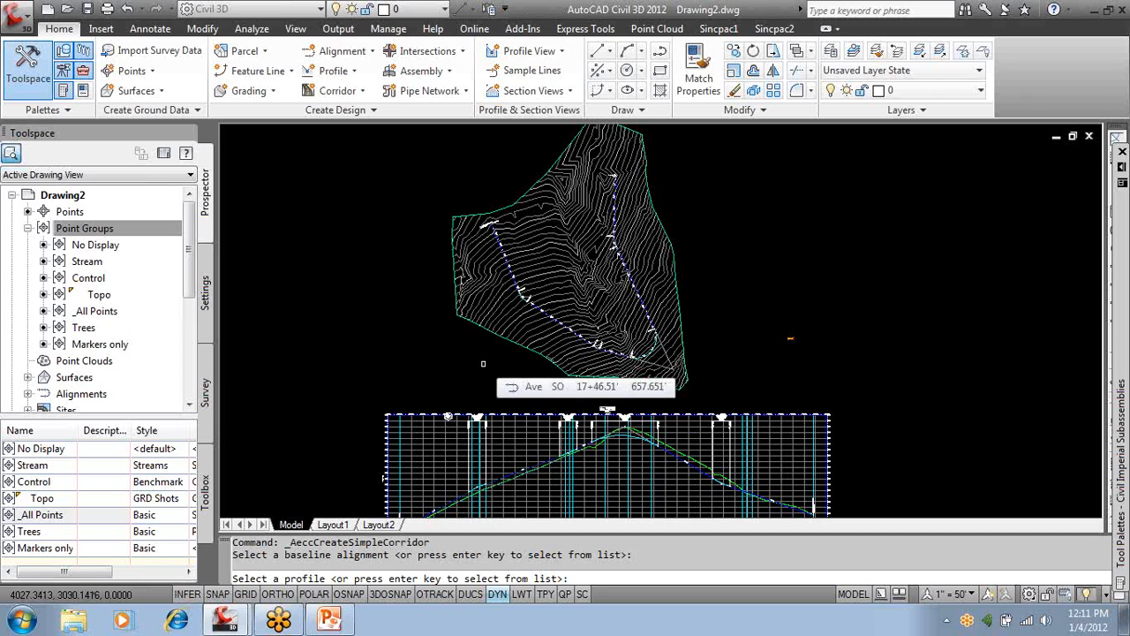
Assign the Layout (1) profile and the Primary Road Full Section assembly to the simple corridor.
{"action": "key", "text": "Return"}
{"action": "left_click", "coordinate": [501, 322]}
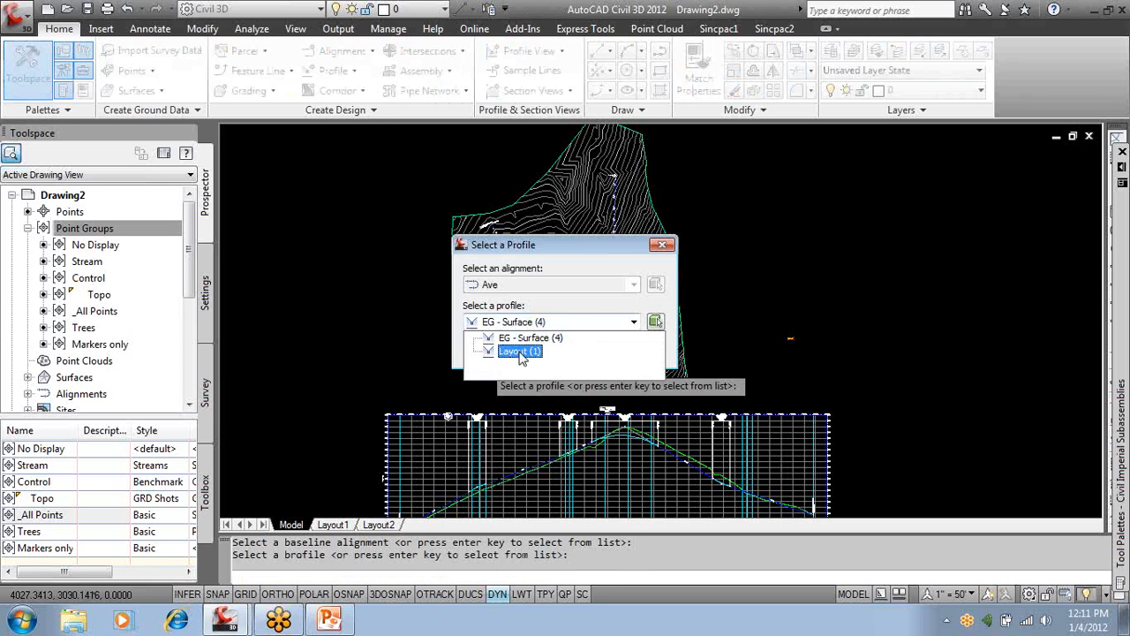
{"action": "left_click", "coordinate": [518, 354]}
{"action": "left_click", "coordinate": [504, 350]}
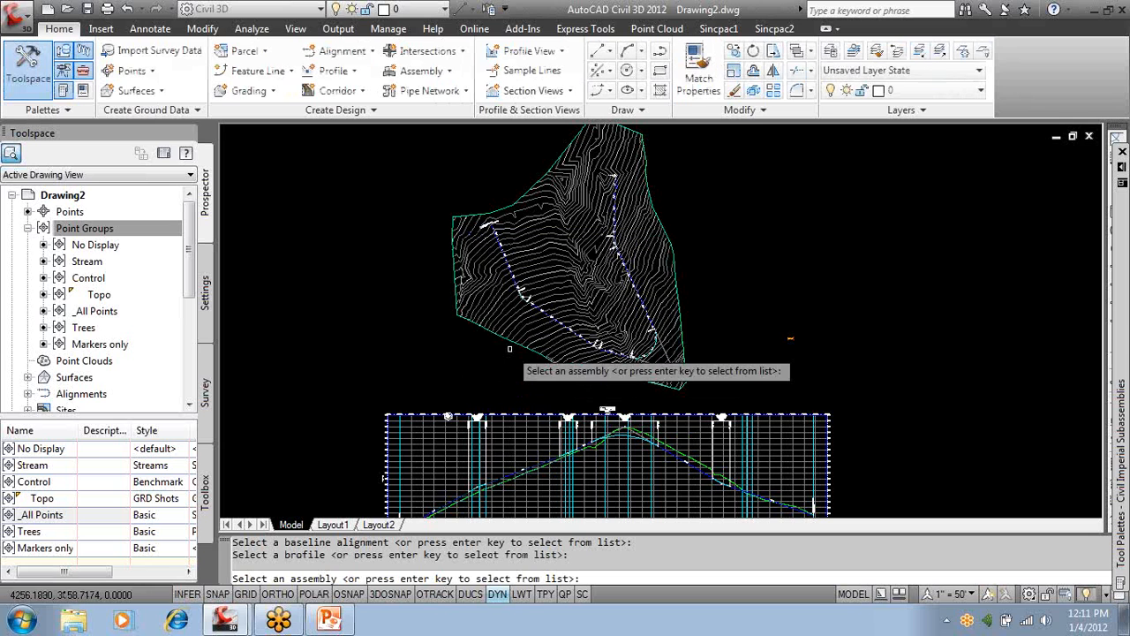
{"action": "key", "text": "Return"}
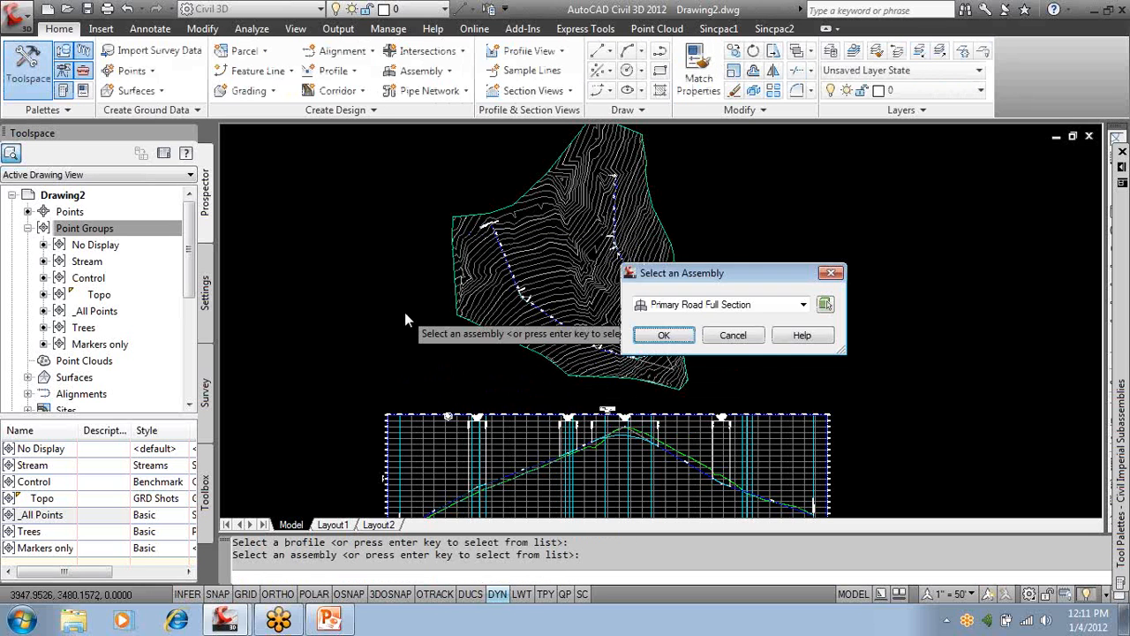
{"action": "left_click", "coordinate": [664, 336]}
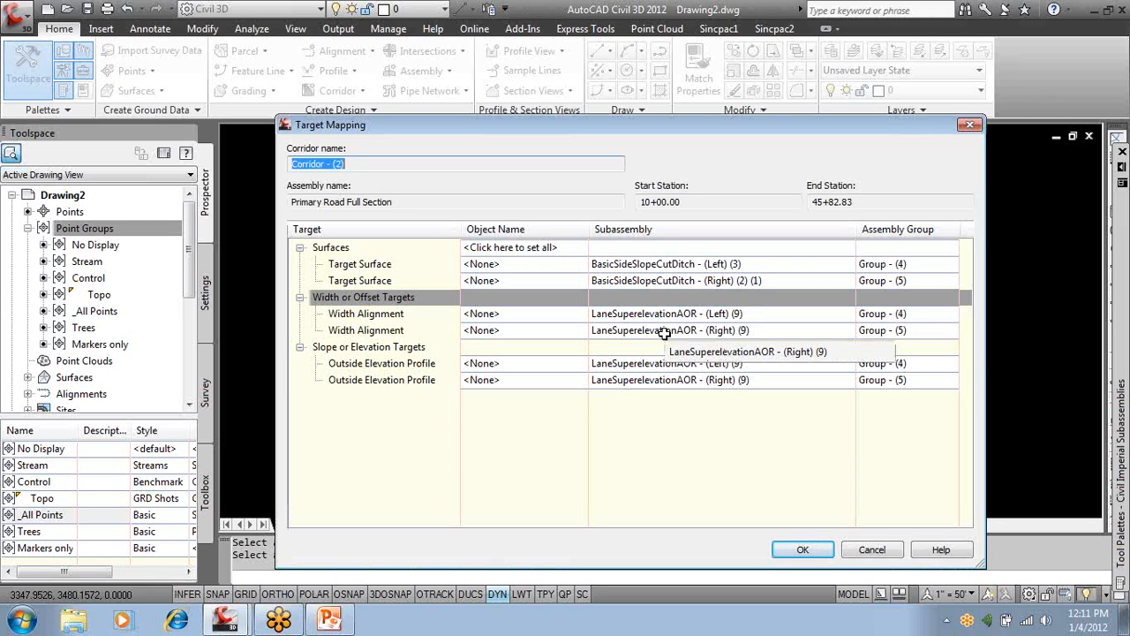
Set EG as the target for all surfaces in the target mapping and create the corridor.
{"action": "left_click", "coordinate": [556, 248]}
{"action": "left_click", "coordinate": [419, 257]}
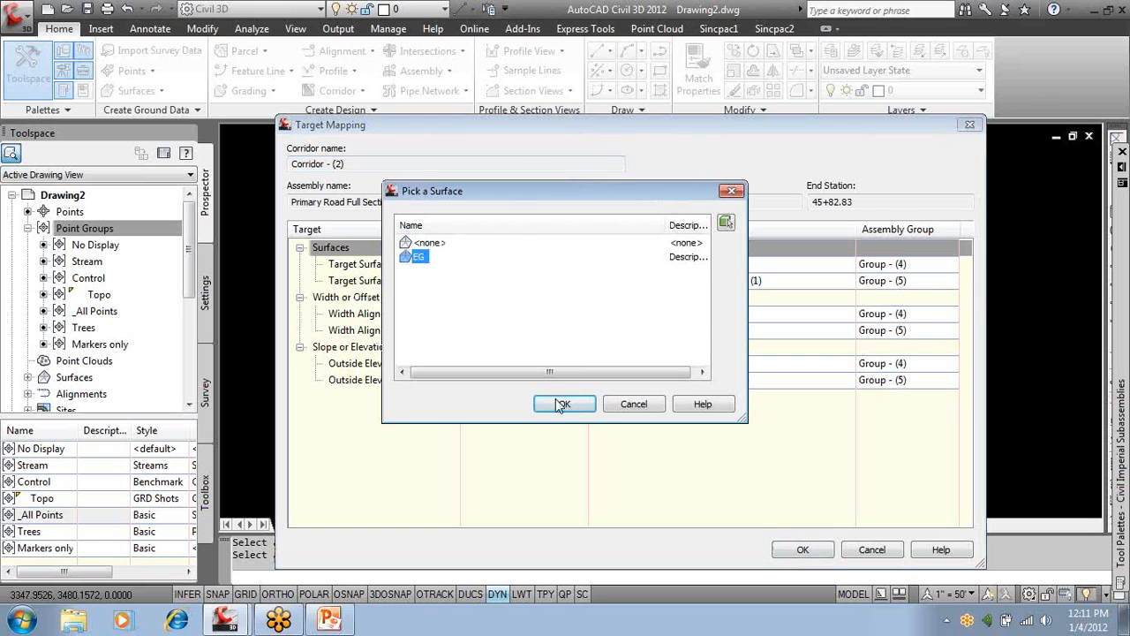
{"action": "left_click", "coordinate": [564, 404]}
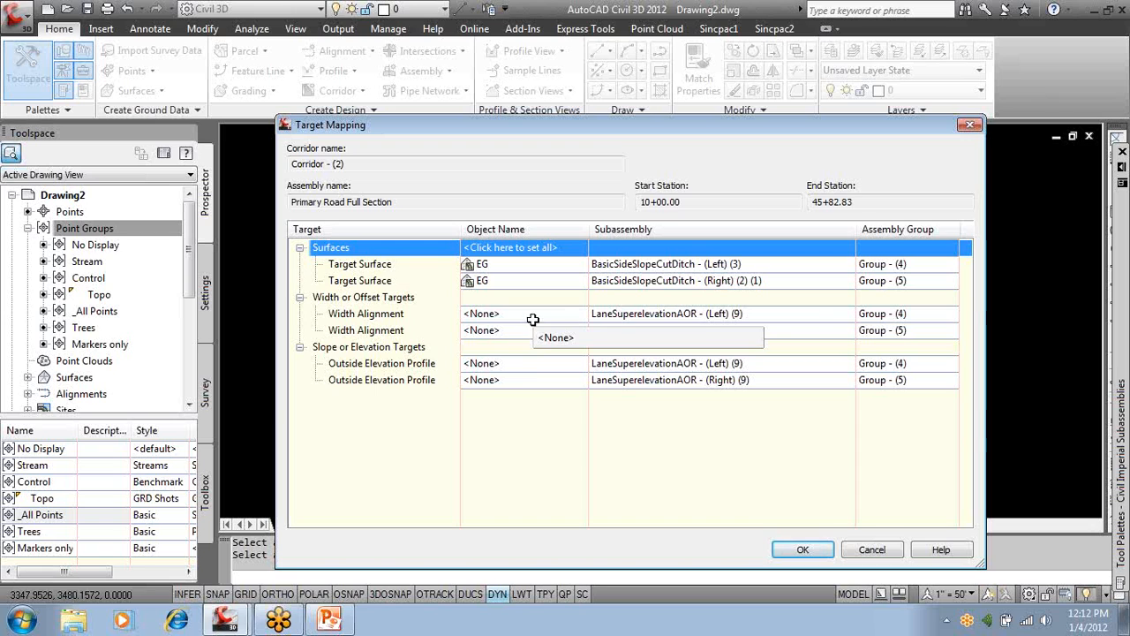
{"action": "left_click", "coordinate": [818, 554]}
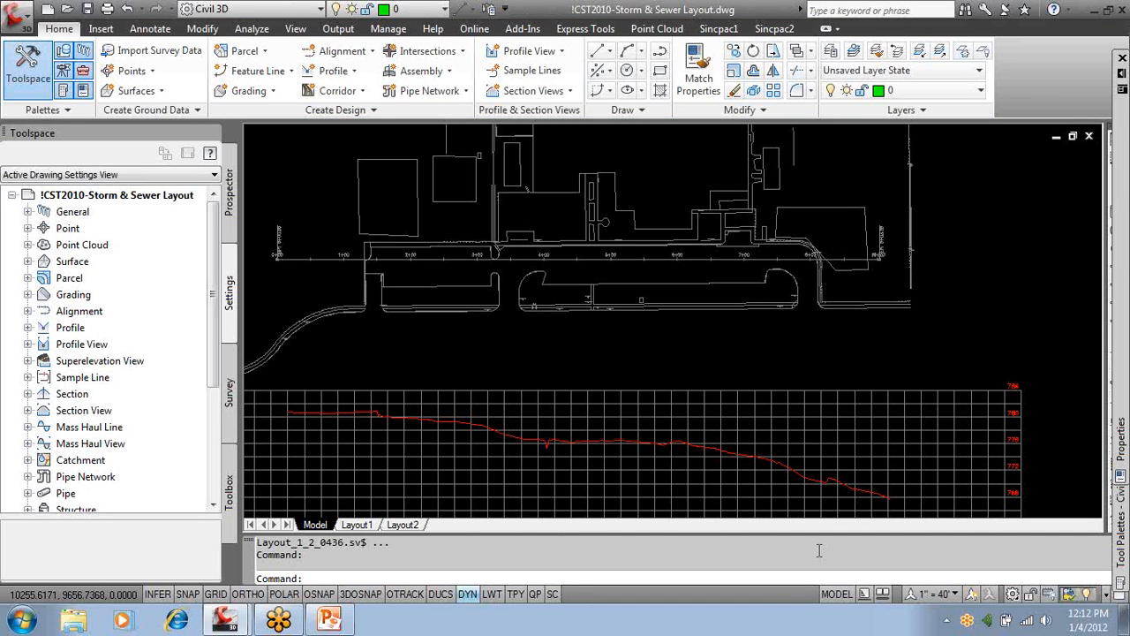
Switch from the Storm & Sewer Layout drawing back to the Civil 3D window with Drawing2.dwg.
{"action": "key", "text": "alt+Tab"}
{"action": "key", "text": "alt+Tab"}
{"action": "key", "text": "alt+Tab"}
{"action": "key", "text": "alt+Tab"}
{"action": "key", "text": "alt+Tab"}
{"action": "left_click", "coordinate": [231, 624]}
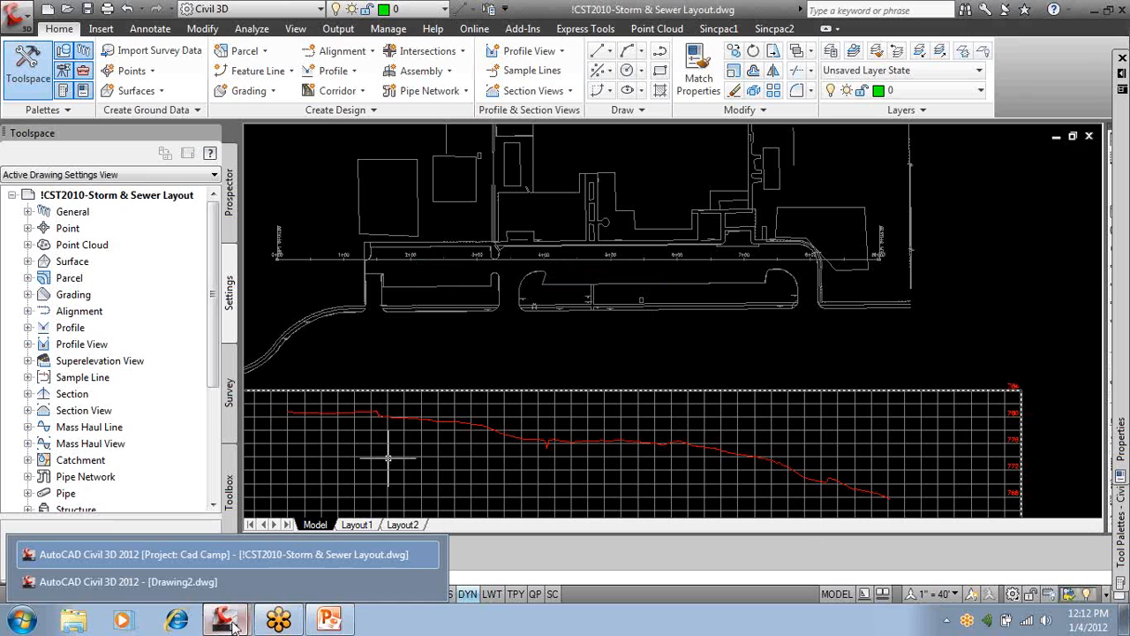
{"action": "left_click", "coordinate": [219, 585]}
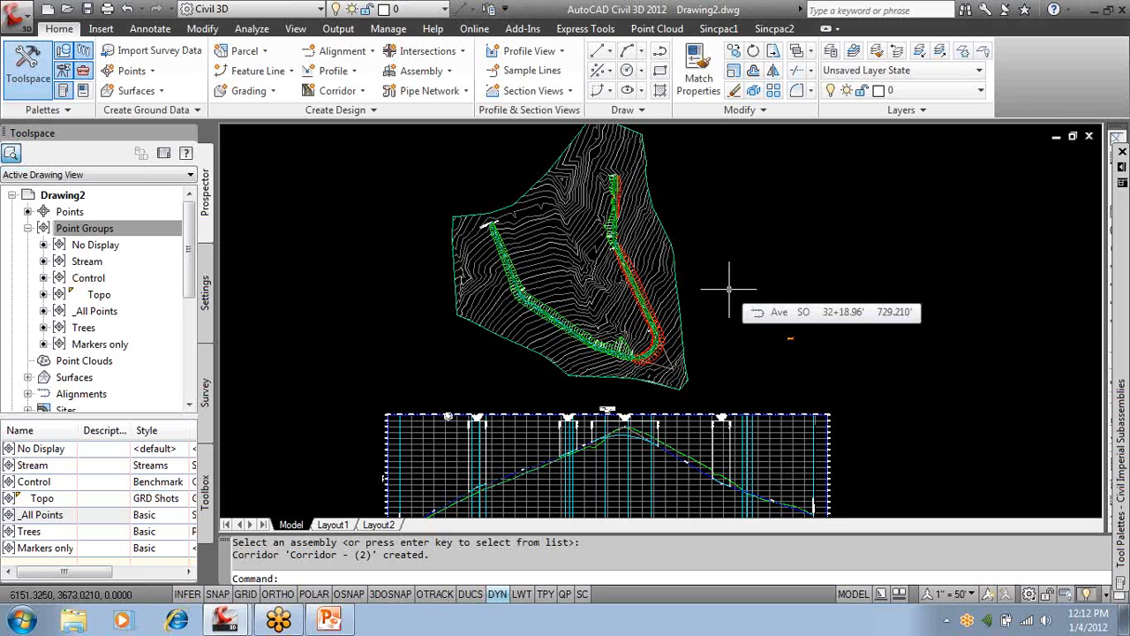
Lower the crest PVI of the Layout (1) profile near station 29+49 to an elevation of about 758 ft.
{"action": "scroll", "coordinate": [730, 289], "scroll_direction": "up", "scroll_amount": 6}
{"action": "scroll", "coordinate": [676, 364], "scroll_direction": "up", "scroll_amount": 2}
{"action": "scroll", "coordinate": [673, 369], "scroll_direction": "down", "scroll_amount": 8}
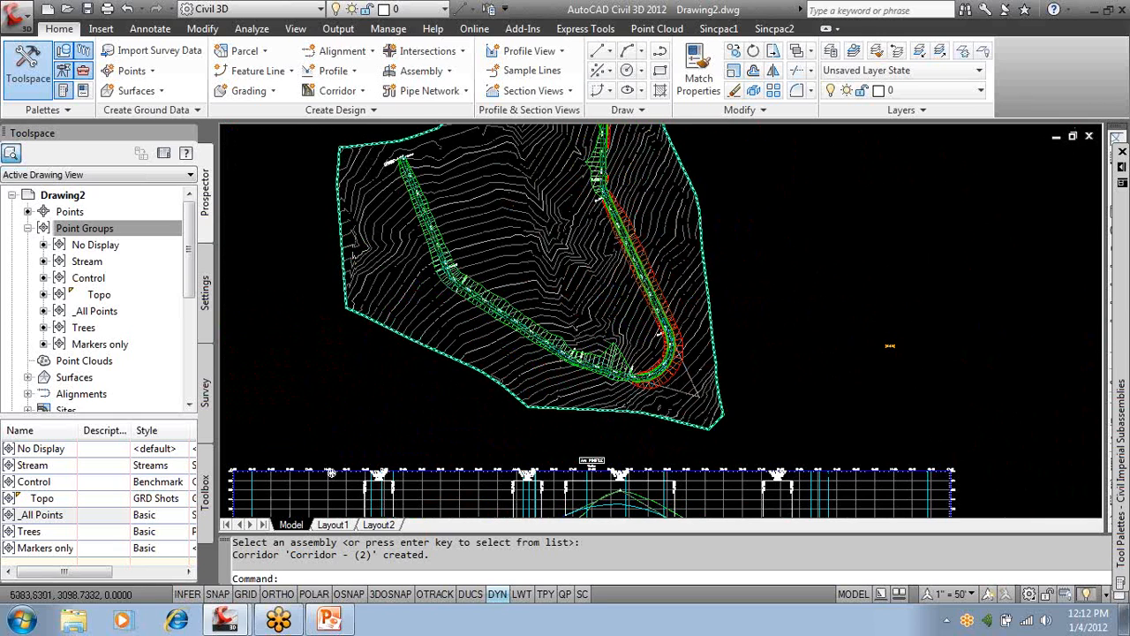
{"action": "middle_click_drag", "start_coordinate": [646, 357], "coordinate": [645, 198]}
{"action": "scroll", "coordinate": [623, 347], "scroll_direction": "up", "scroll_amount": 2}
{"action": "scroll", "coordinate": [625, 346], "scroll_direction": "up", "scroll_amount": 3}
{"action": "left_click", "coordinate": [616, 320]}
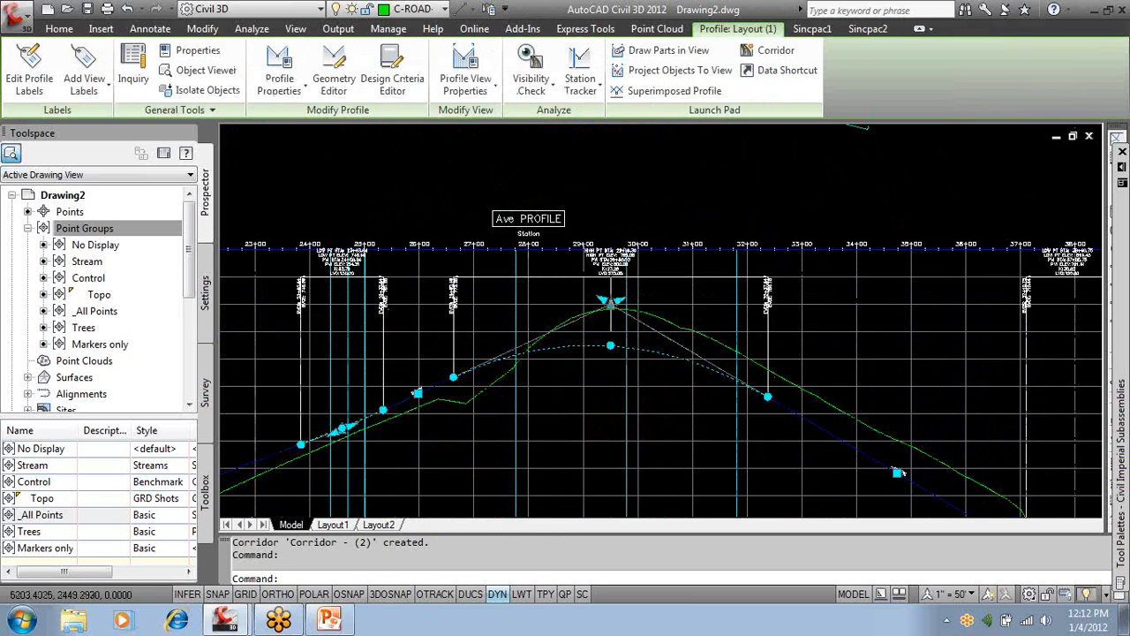
{"action": "left_click", "coordinate": [610, 302]}
{"action": "scroll", "coordinate": [610, 305], "scroll_direction": "down", "scroll_amount": 4}
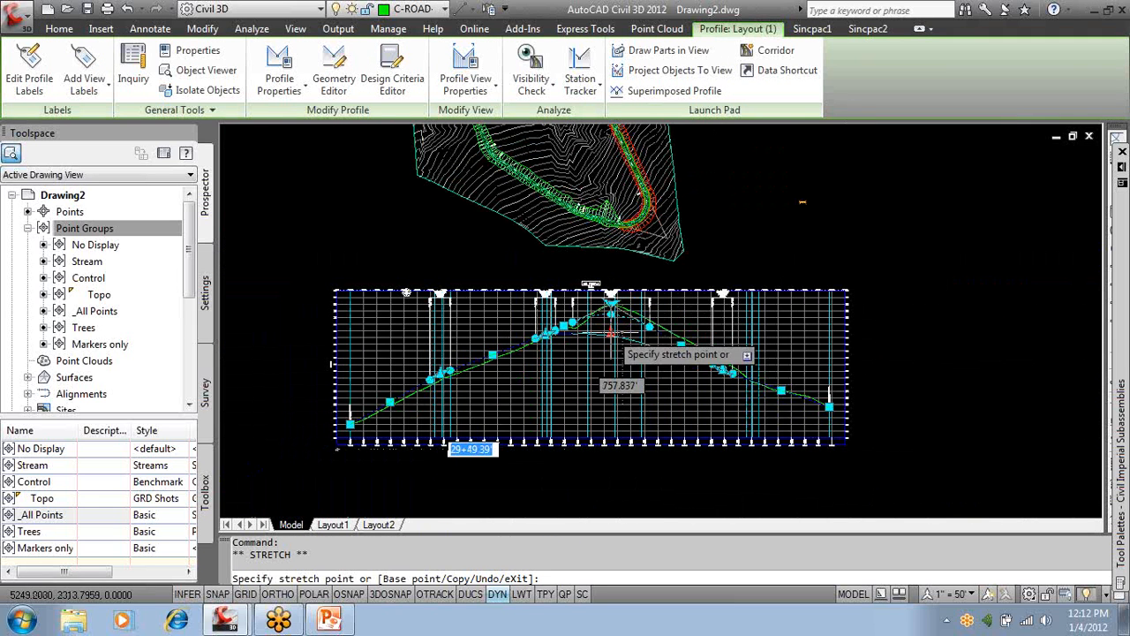
{"action": "left_click", "coordinate": [610, 333]}
{"action": "middle_click_drag", "start_coordinate": [729, 262], "coordinate": [731, 303]}
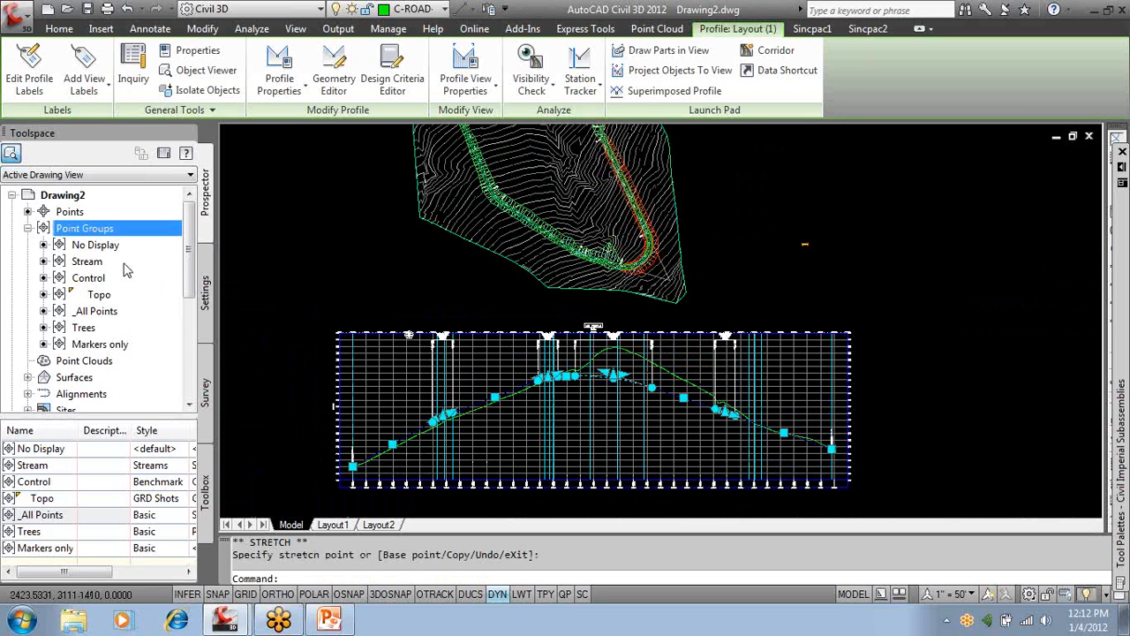
Collapse the point groups, expand the corridors in Prospector, and rebuild Corridor - (2) from the lowered profile.
{"action": "left_click", "coordinate": [28, 227]}
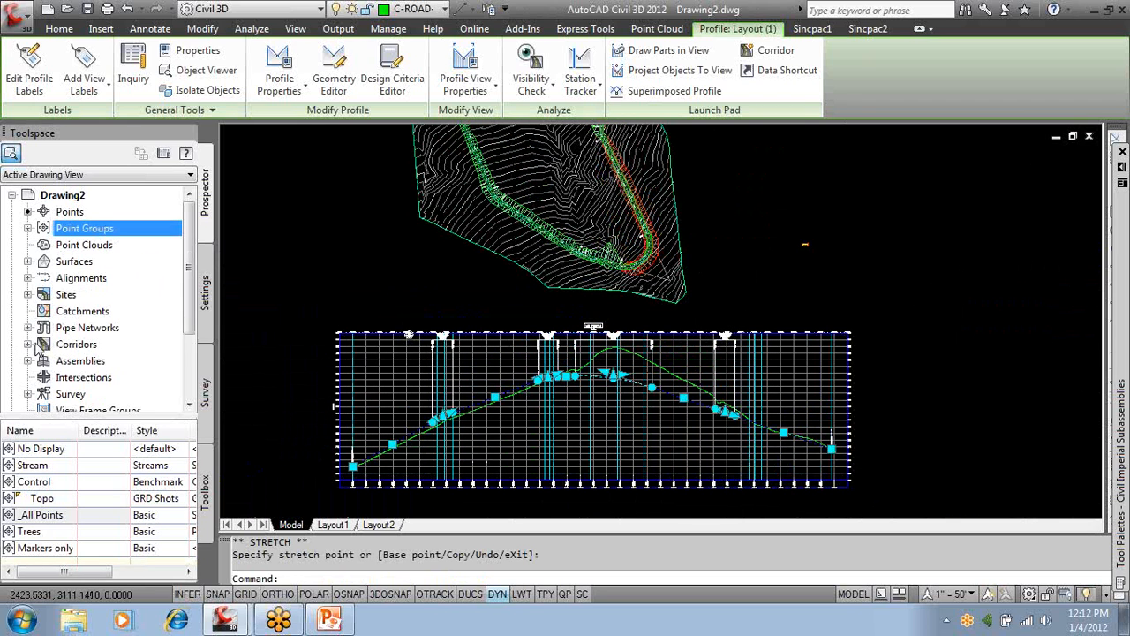
{"action": "left_click", "coordinate": [28, 343]}
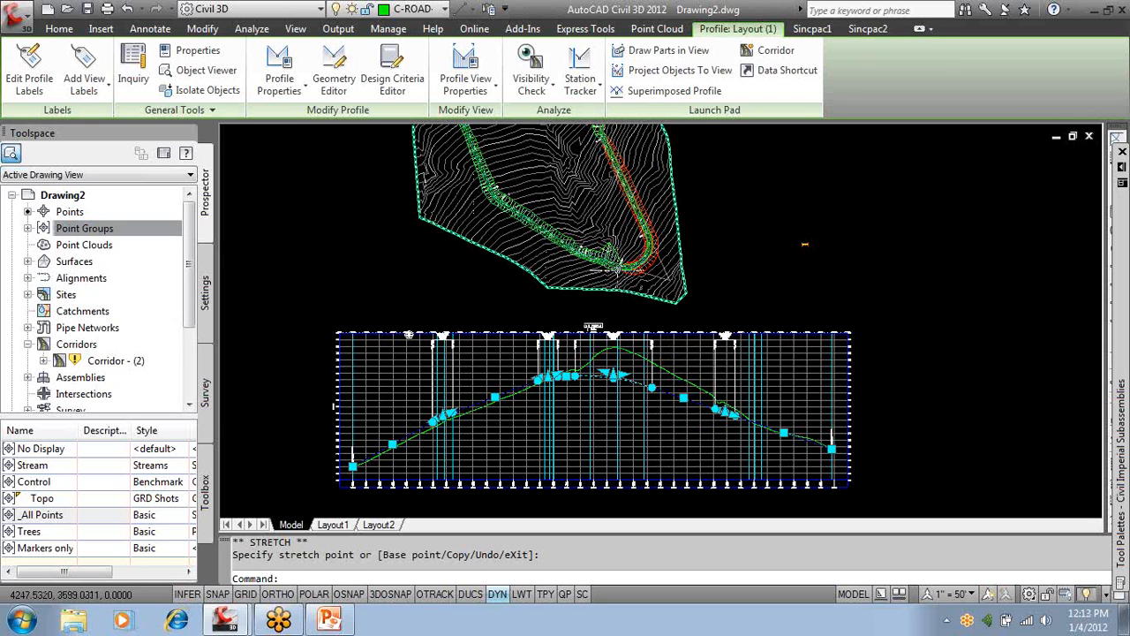
{"action": "right_click", "coordinate": [135, 361]}
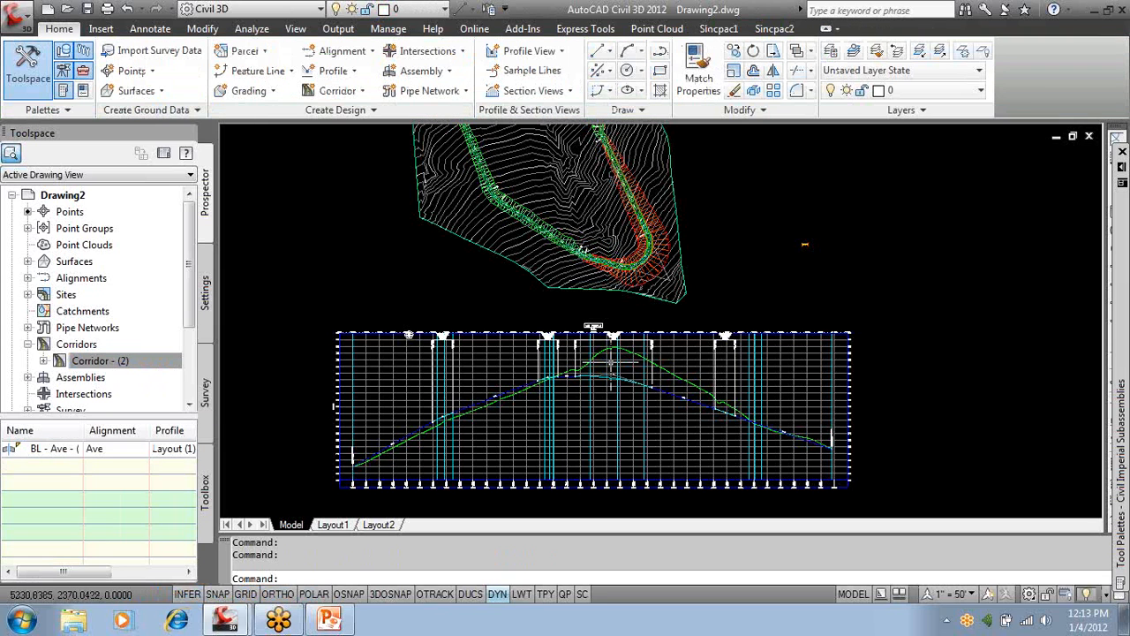
Raise the crest PVI of the Layout (1) profile to just above the peak of the existing ground line.
{"action": "mouse_move", "coordinate": [611, 364]}
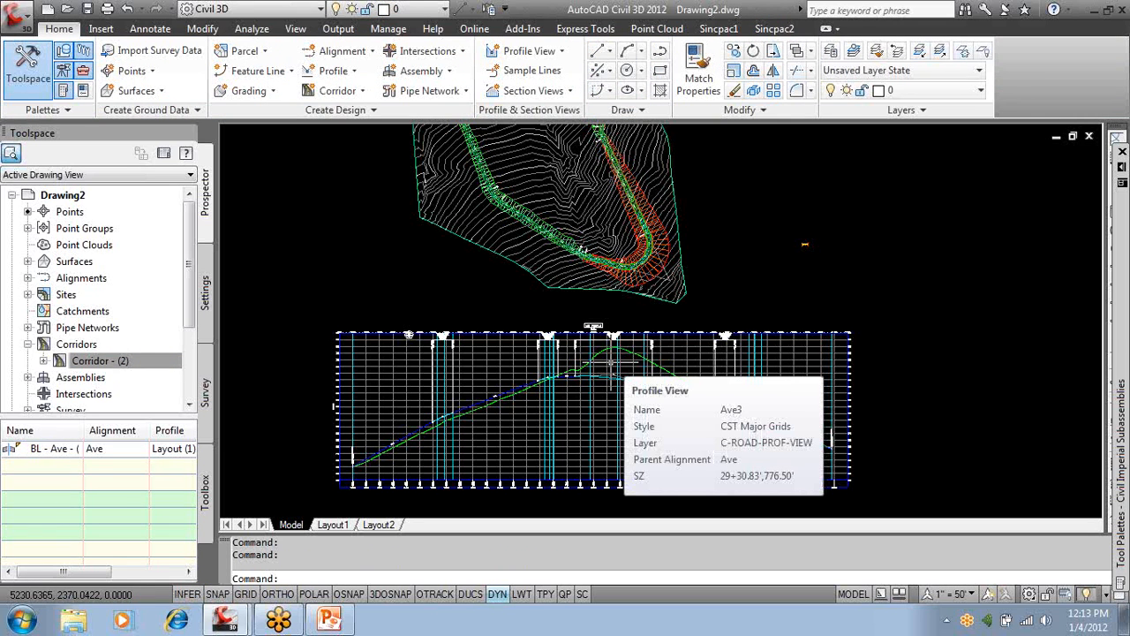
{"action": "scroll", "coordinate": [611, 364], "scroll_direction": "up", "scroll_amount": 4}
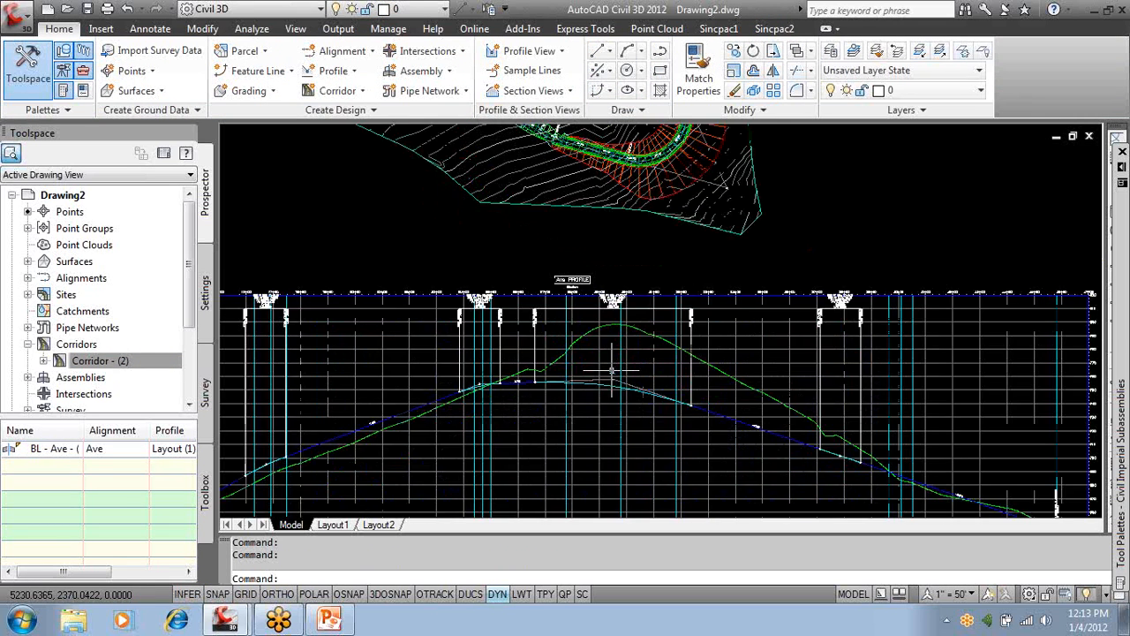
{"action": "left_click", "coordinate": [605, 385]}
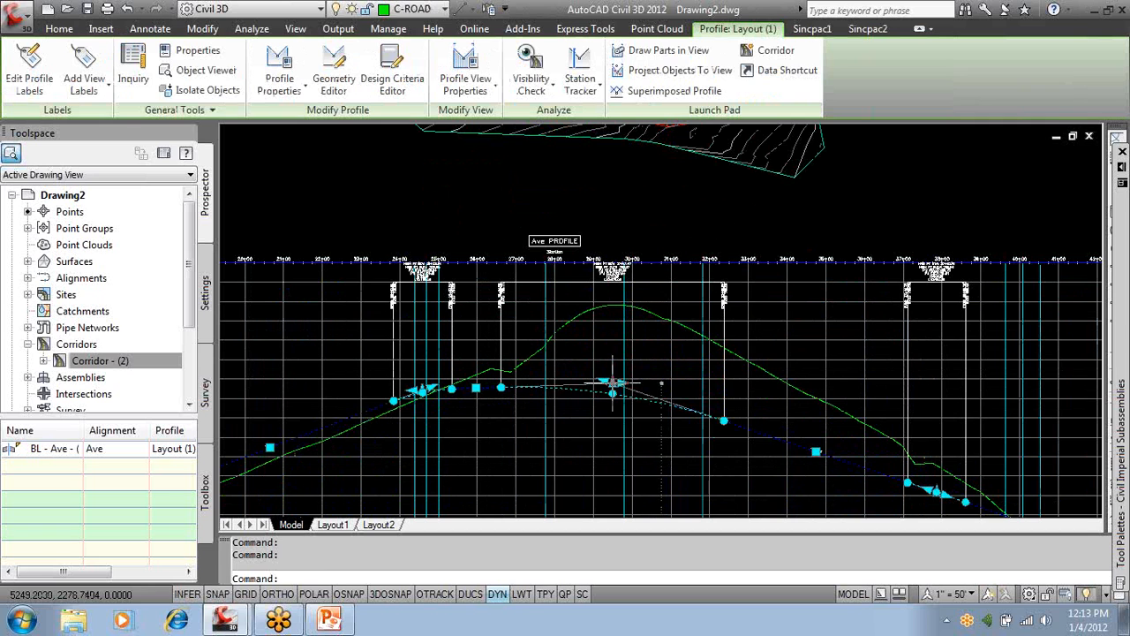
{"action": "left_click", "coordinate": [617, 383]}
{"action": "left_click", "coordinate": [624, 303]}
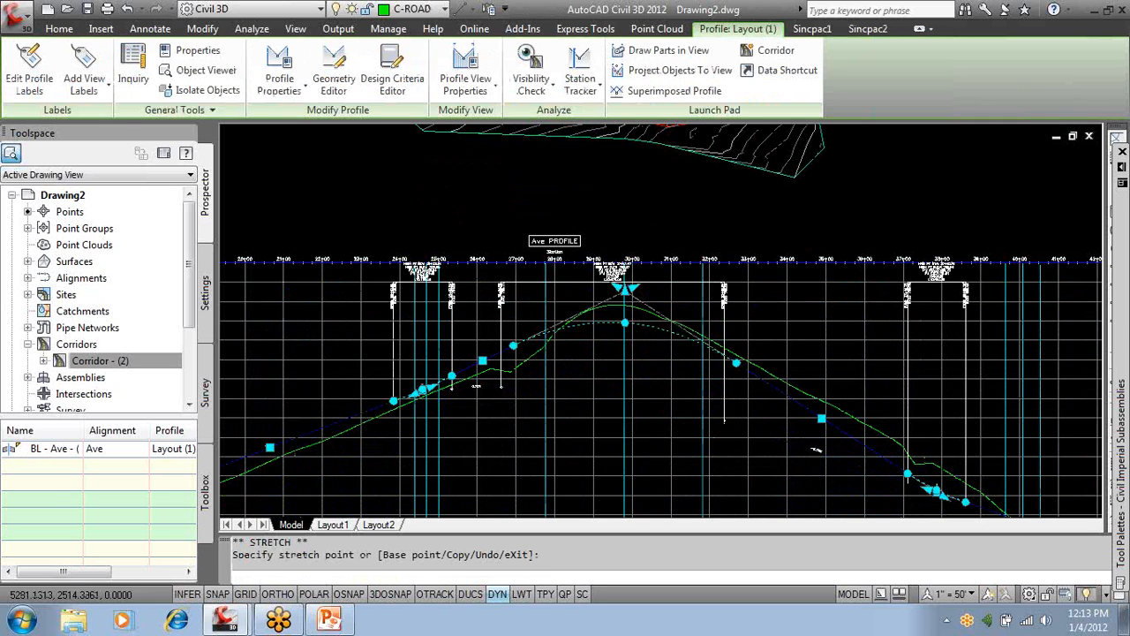
{"action": "scroll", "coordinate": [699, 422], "scroll_direction": "down", "scroll_amount": 3}
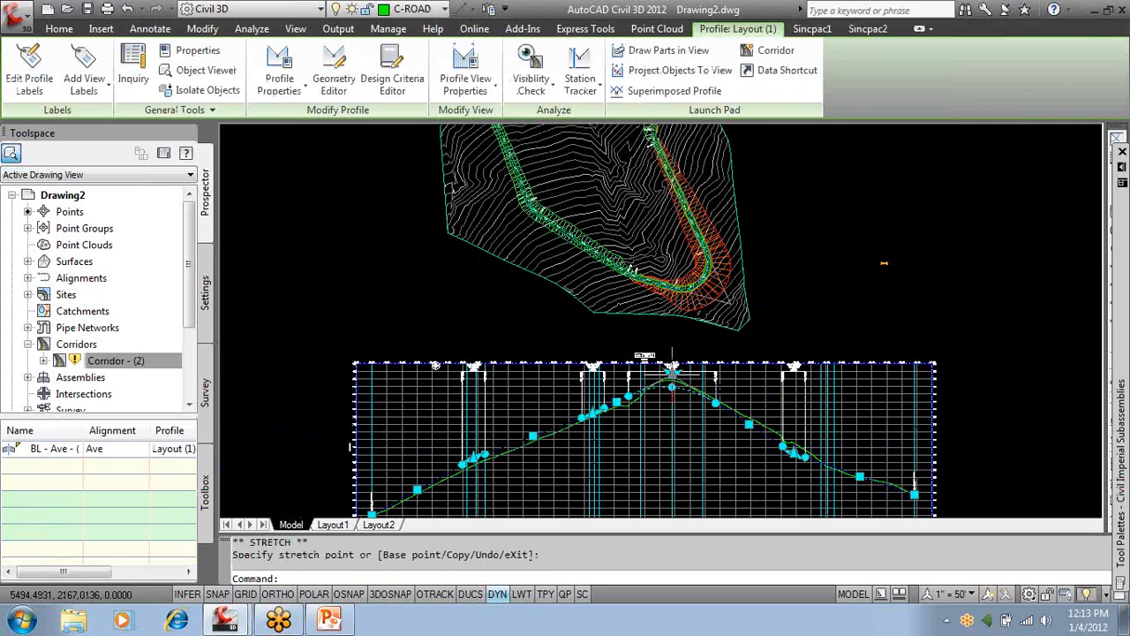
{"action": "scroll", "coordinate": [672, 380], "scroll_direction": "up", "scroll_amount": 3}
{"action": "scroll", "coordinate": [784, 297], "scroll_direction": "down", "scroll_amount": 3}
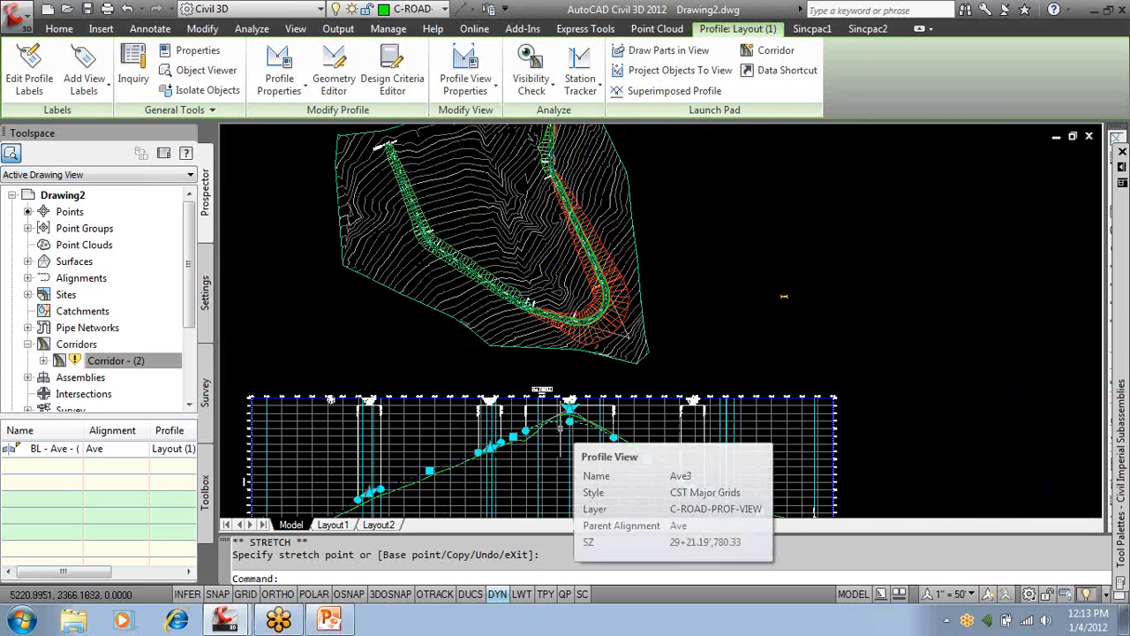
Rebuild Corridor - (2) from the raised profile and inspect its side slopes around the curve near station 30+00.
{"action": "left_click", "coordinate": [173, 366]}
{"action": "right_click", "coordinate": [170, 369]}
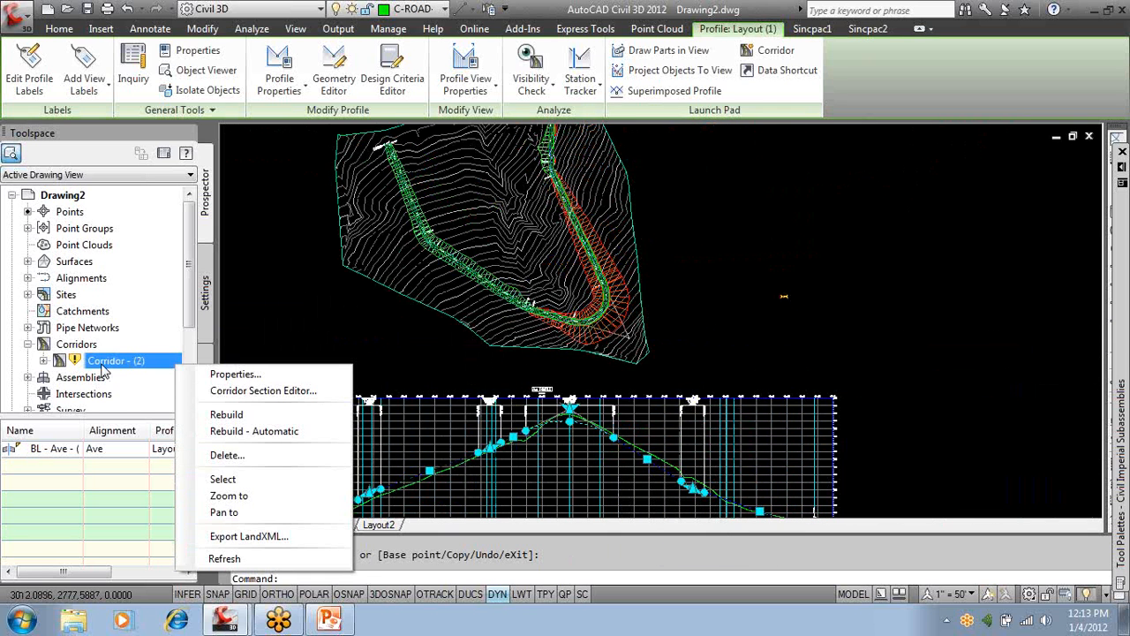
{"action": "left_click", "coordinate": [226, 415]}
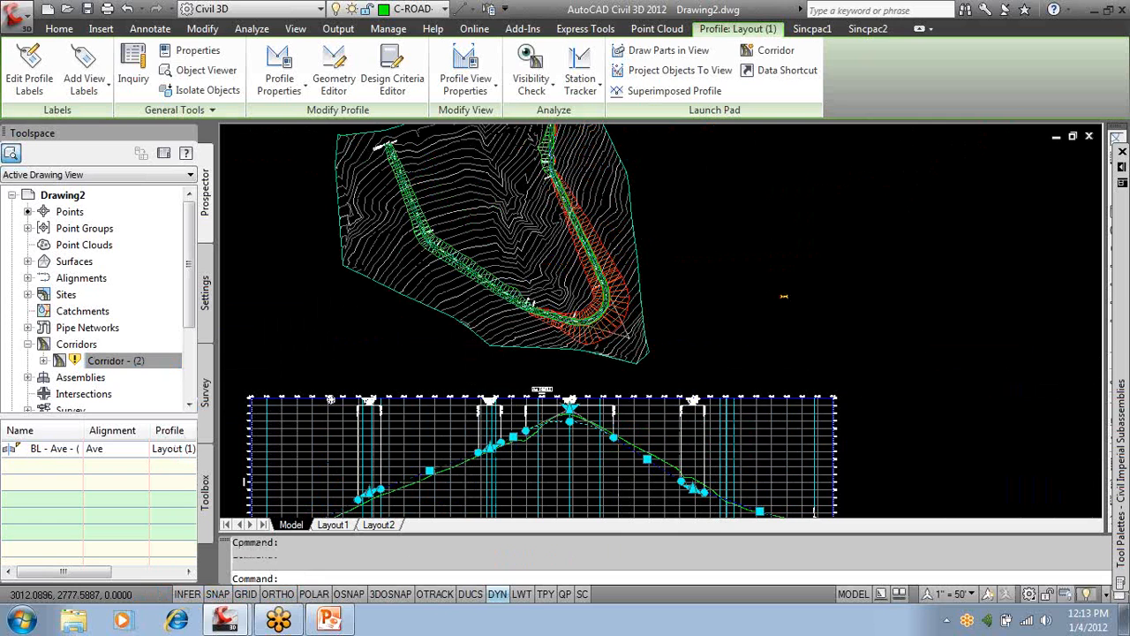
{"action": "key", "text": "Escape"}
{"action": "scroll", "coordinate": [750, 296], "scroll_direction": "down", "scroll_amount": 2}
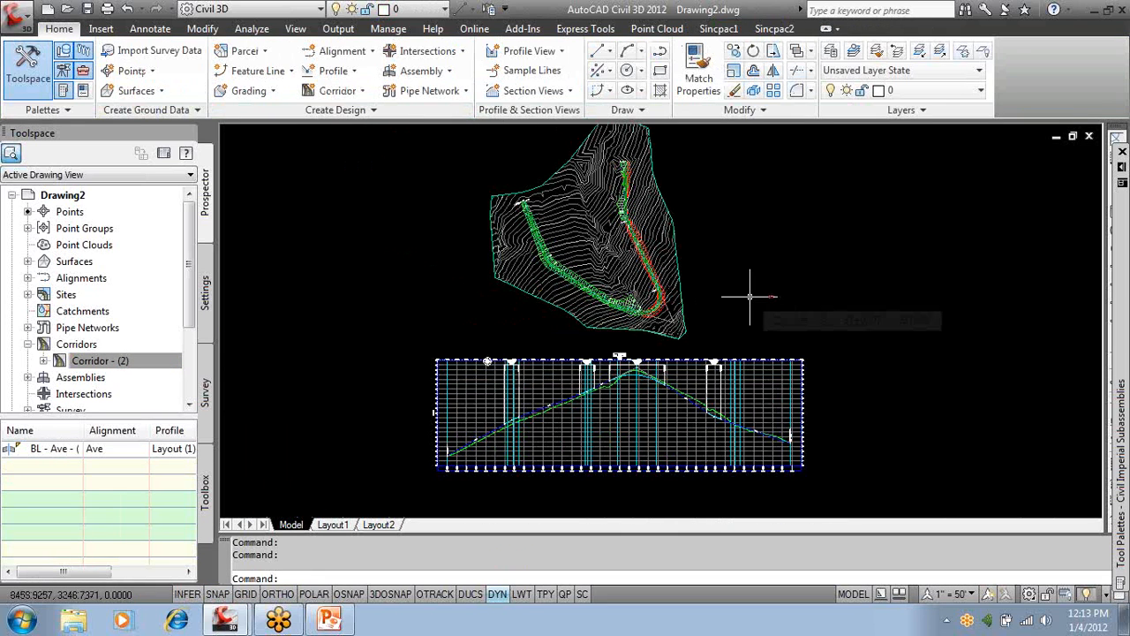
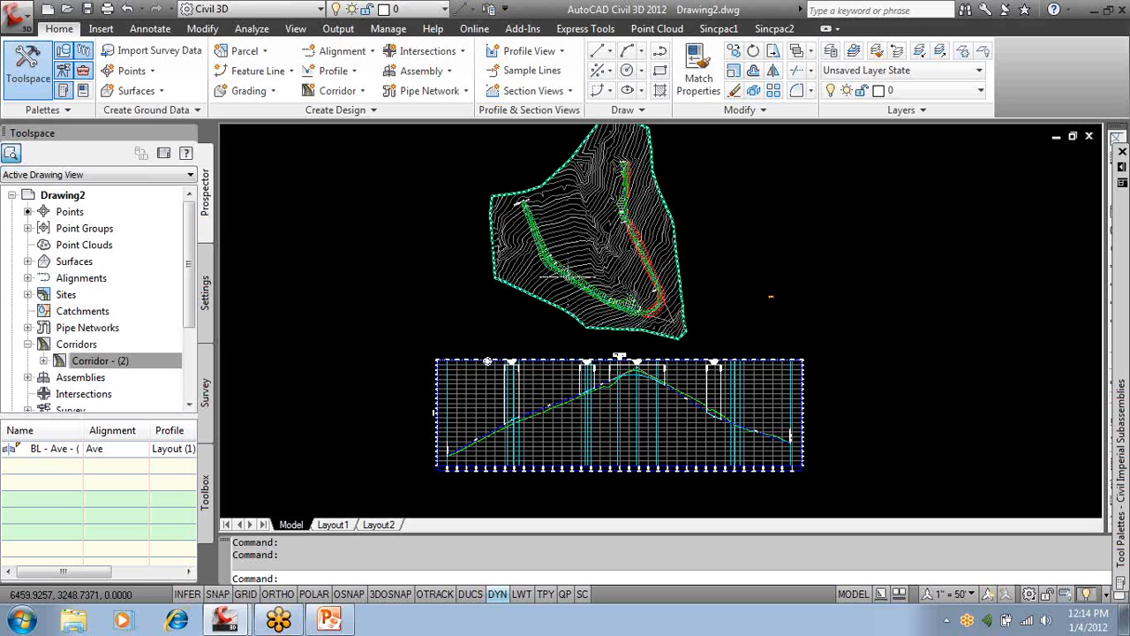
{"action": "scroll", "coordinate": [685, 293], "scroll_direction": "up", "scroll_amount": 3}
{"action": "scroll", "coordinate": [631, 307], "scroll_direction": "up", "scroll_amount": 5}
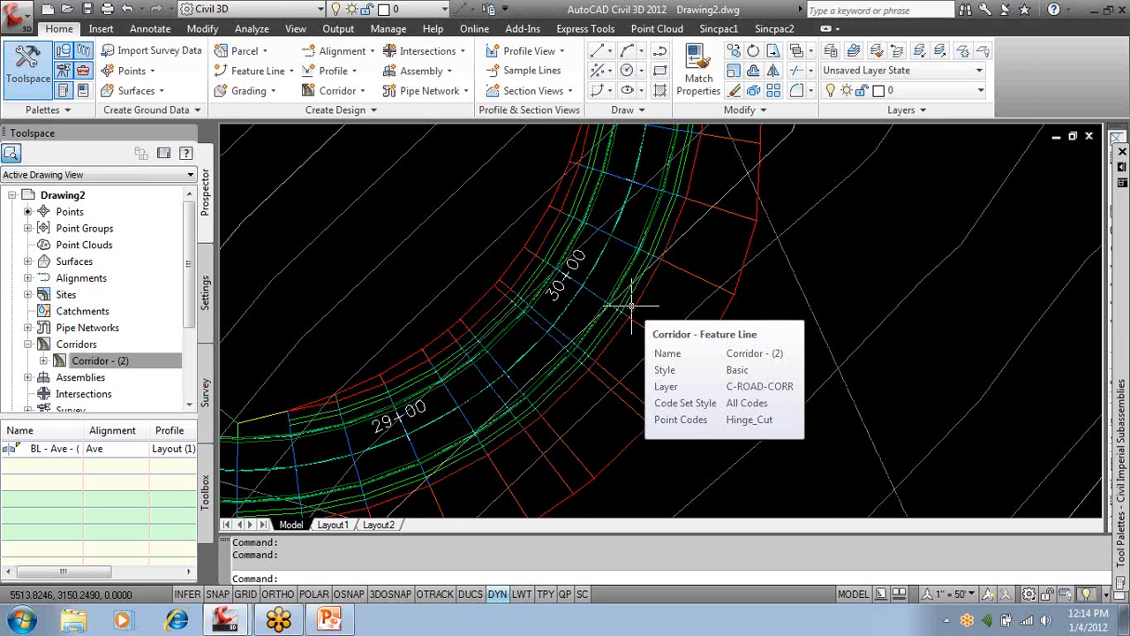
{"action": "scroll", "coordinate": [631, 306], "scroll_direction": "down", "scroll_amount": 4}
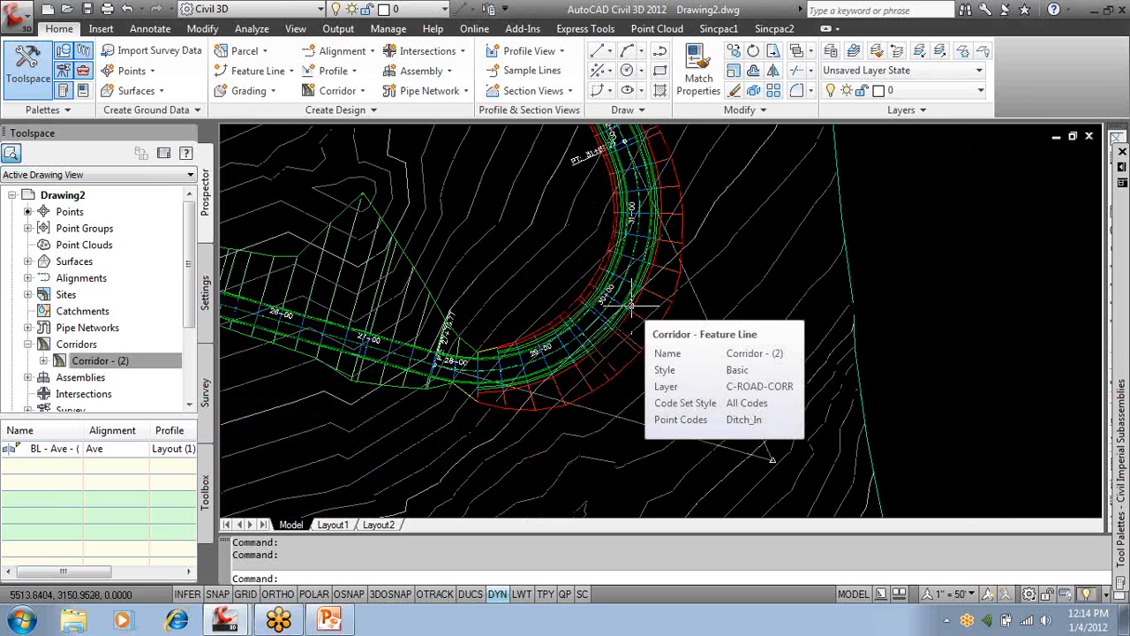
Open Corridor - (2) in the Corridor Section Editor.
{"action": "scroll", "coordinate": [631, 306], "scroll_direction": "down", "scroll_amount": 3}
{"action": "scroll", "coordinate": [631, 307], "scroll_direction": "down", "scroll_amount": 2}
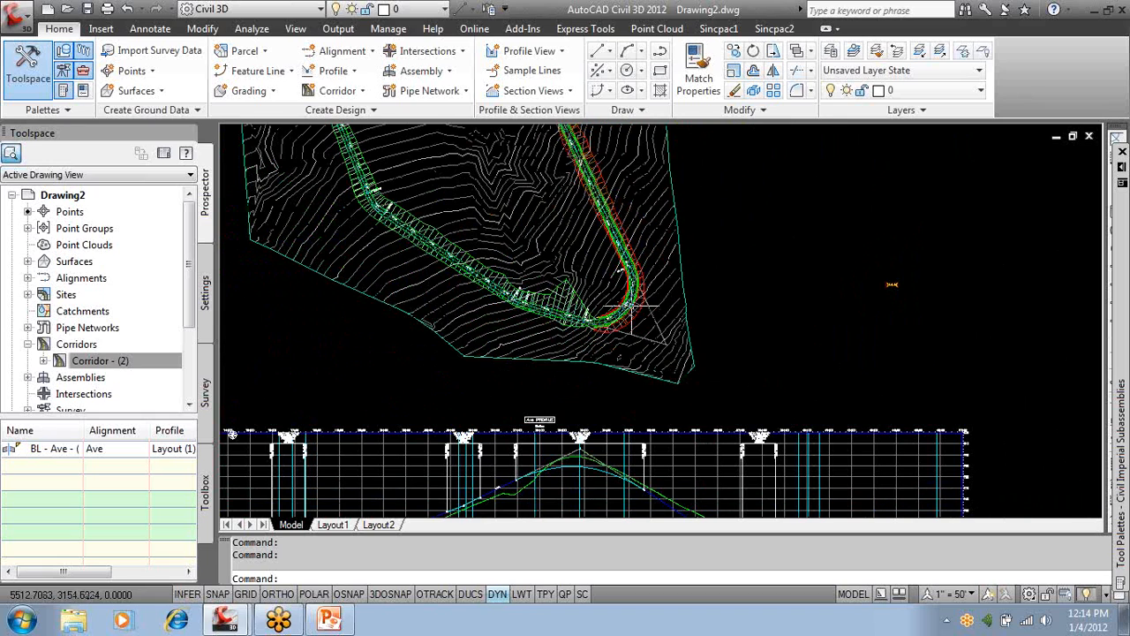
{"action": "scroll", "coordinate": [631, 306], "scroll_direction": "up", "scroll_amount": 3}
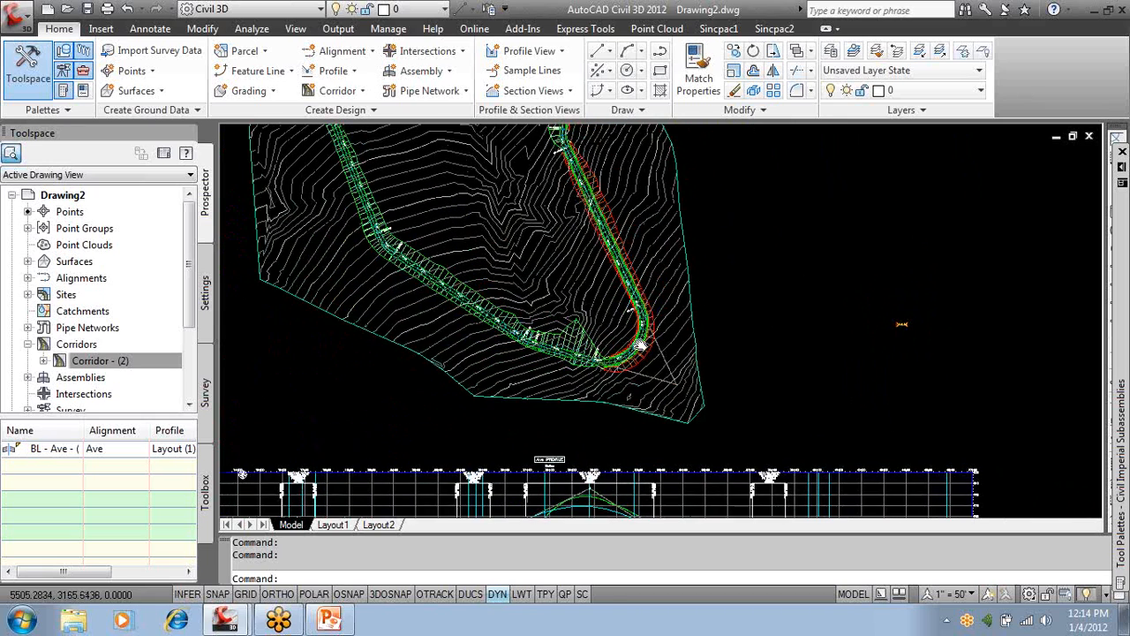
{"action": "left_click", "coordinate": [122, 358]}
{"action": "right_click", "coordinate": [164, 362]}
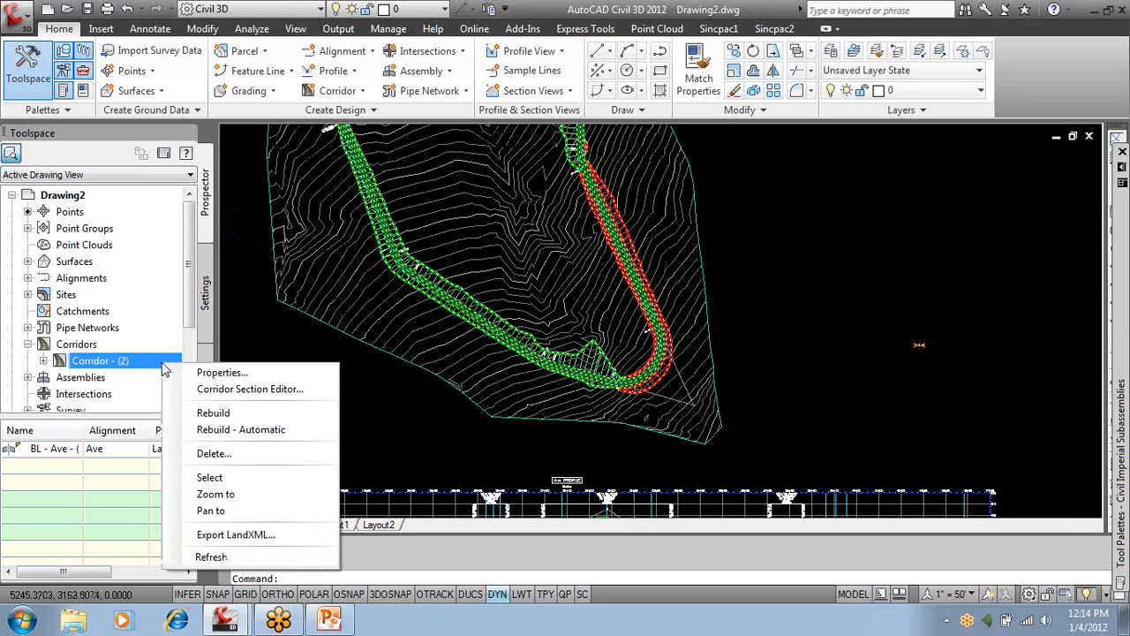
{"action": "left_click", "coordinate": [246, 392]}
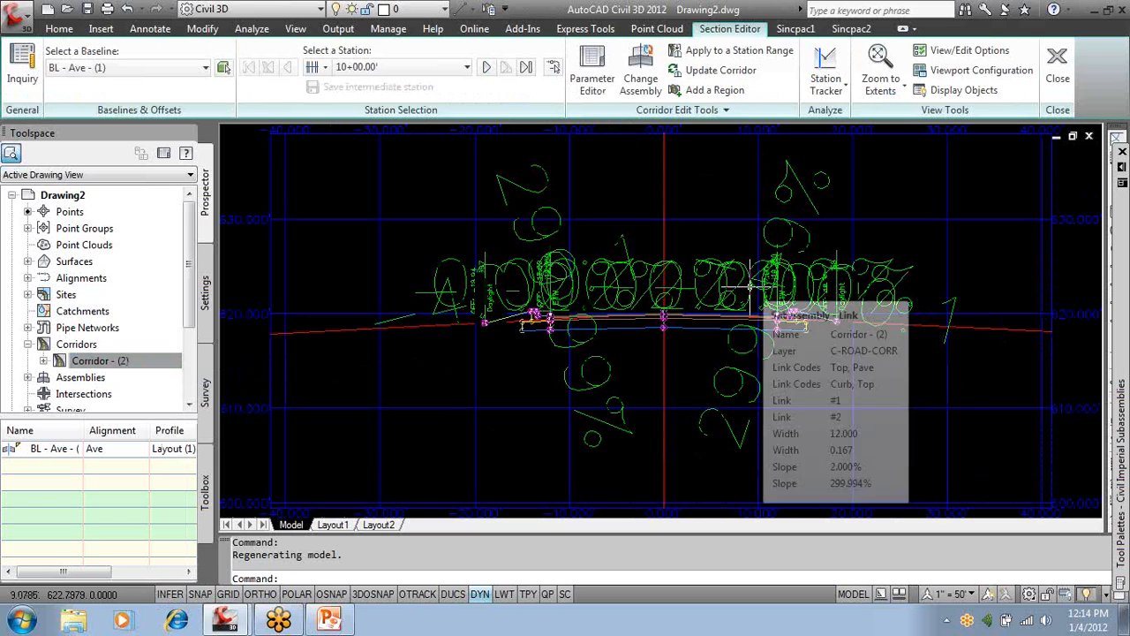
Reduce the annotation scale of the section view to 1" = 20', and further to 1" = 10'.
{"action": "left_click", "coordinate": [969, 593]}
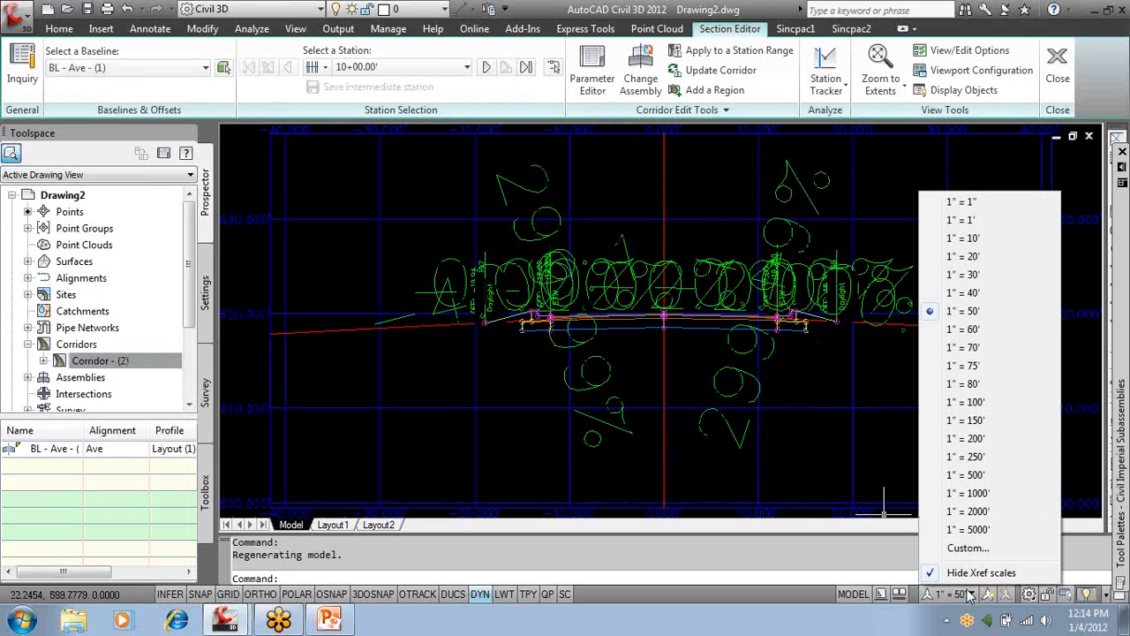
{"action": "left_click", "coordinate": [972, 257]}
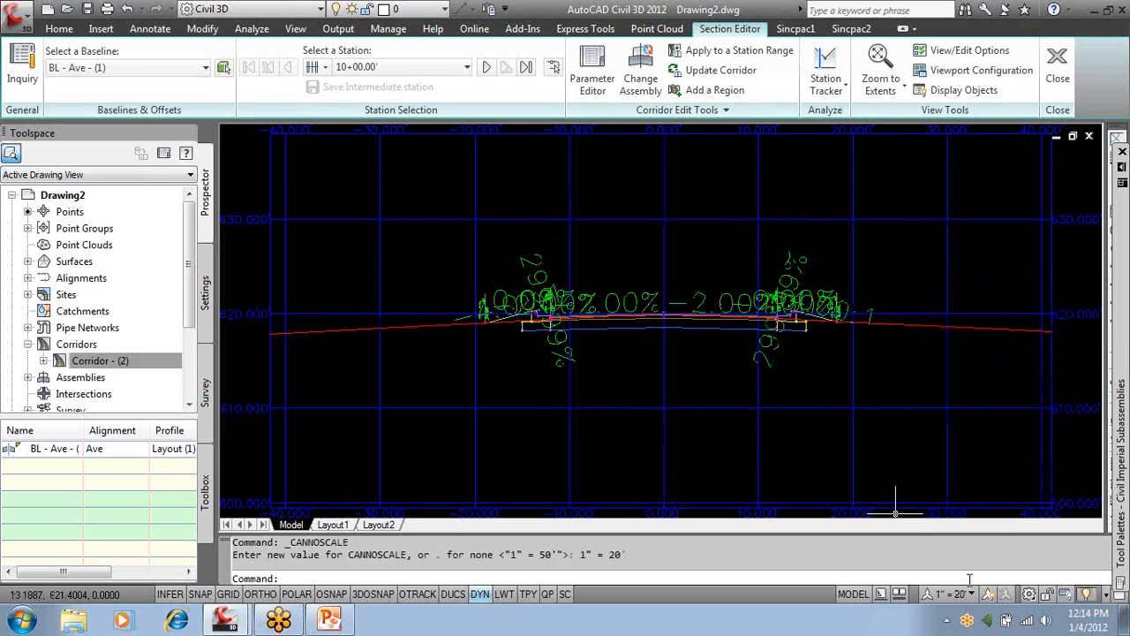
{"action": "left_click", "coordinate": [972, 597]}
{"action": "left_click", "coordinate": [962, 237]}
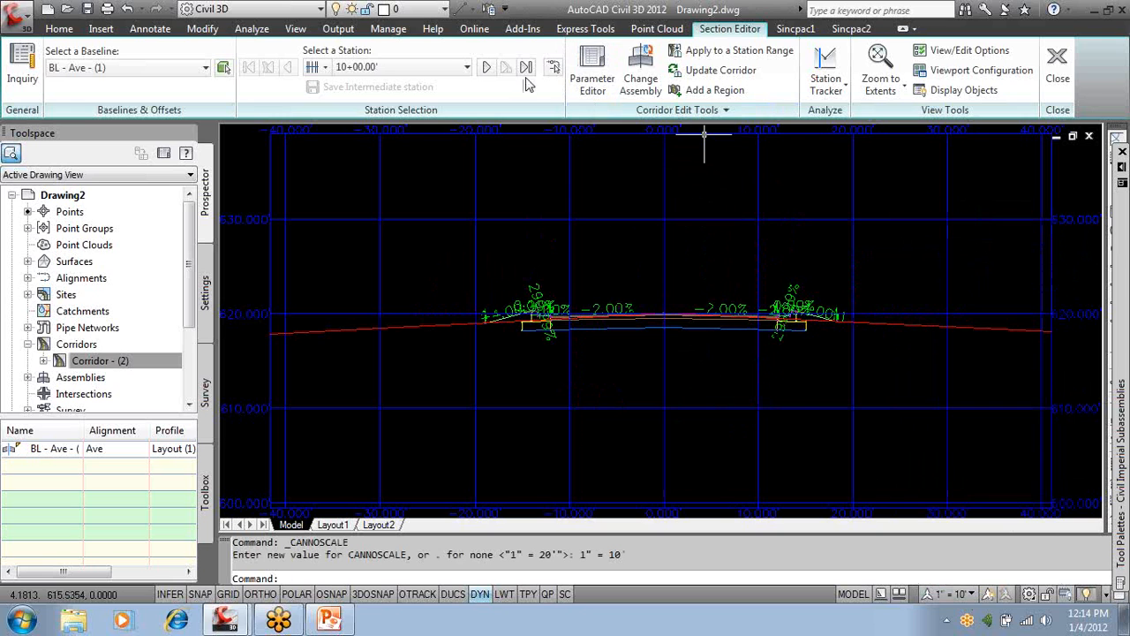
Examine the corridor cross sections at stations 11+50, 13+75, 15+50 and 12+75 against the existing ground line.
{"action": "left_click", "coordinate": [415, 68]}
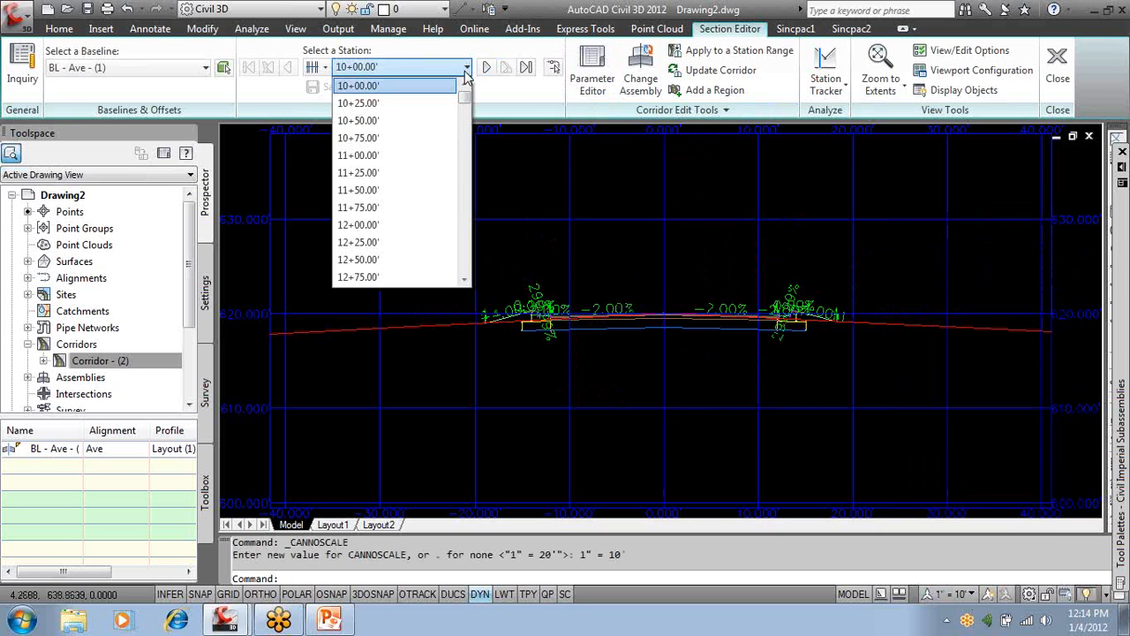
{"action": "left_click", "coordinate": [411, 190]}
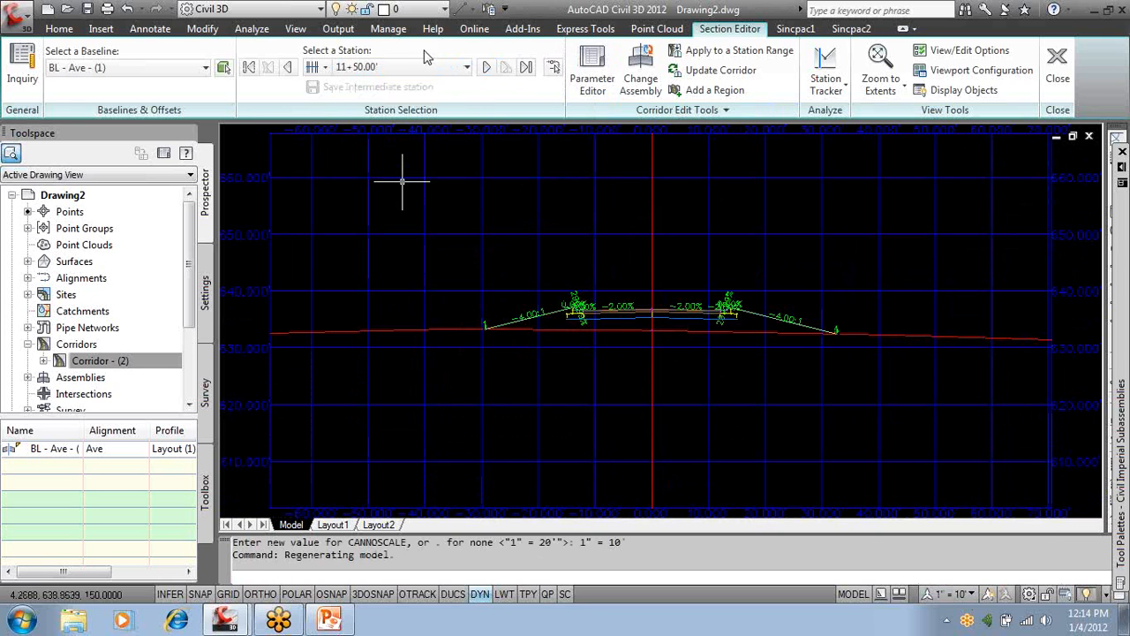
{"action": "left_click", "coordinate": [422, 73]}
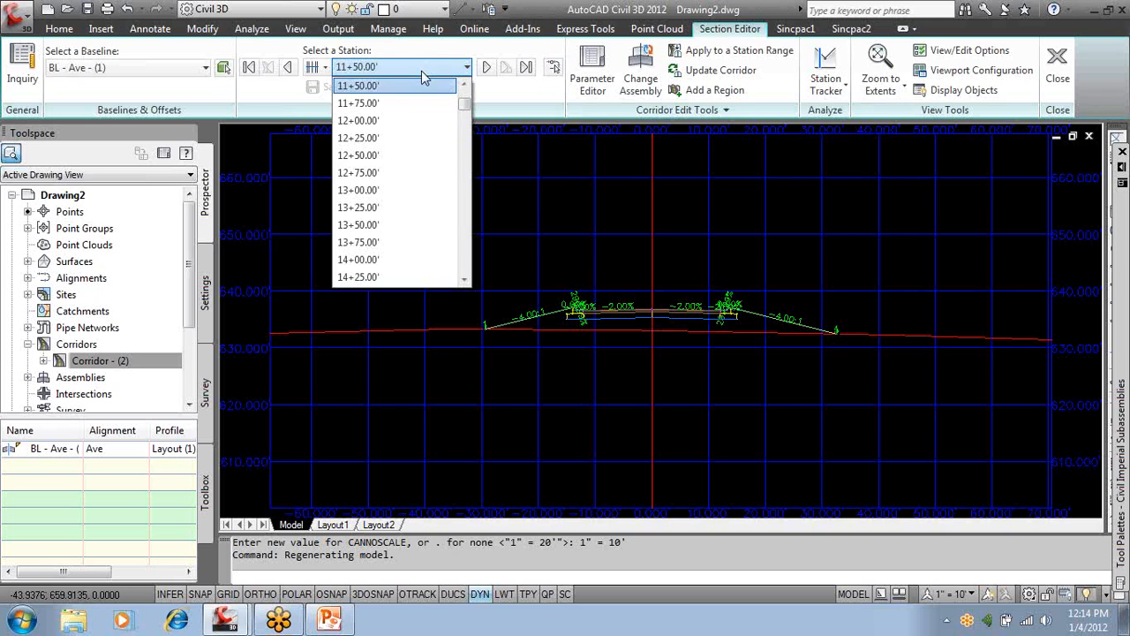
{"action": "left_click", "coordinate": [401, 244]}
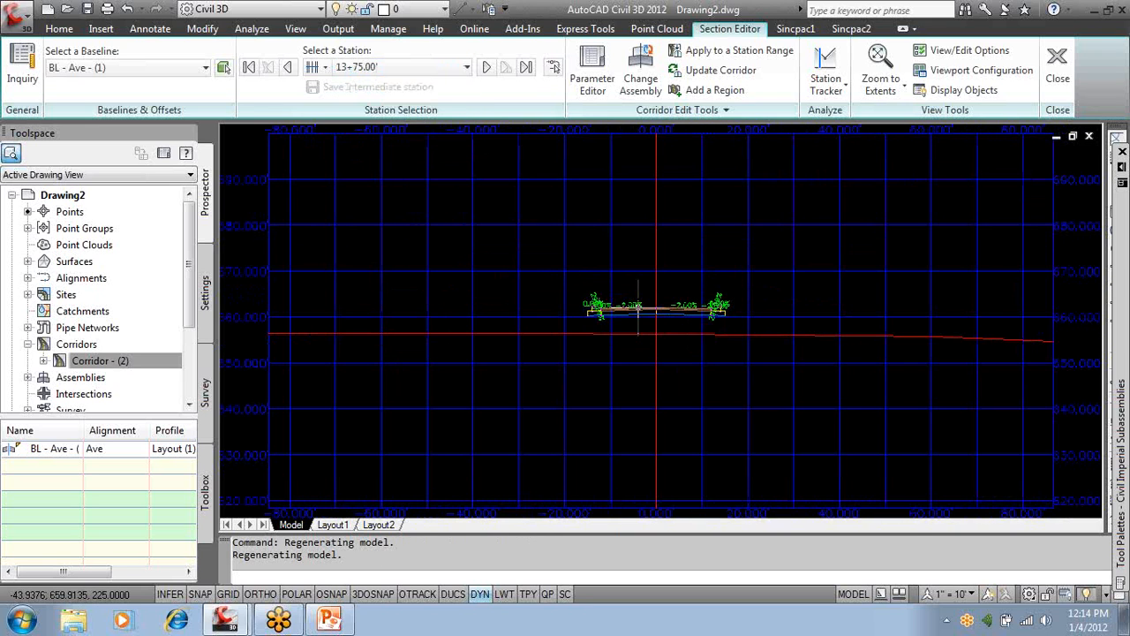
{"action": "left_click", "coordinate": [439, 74]}
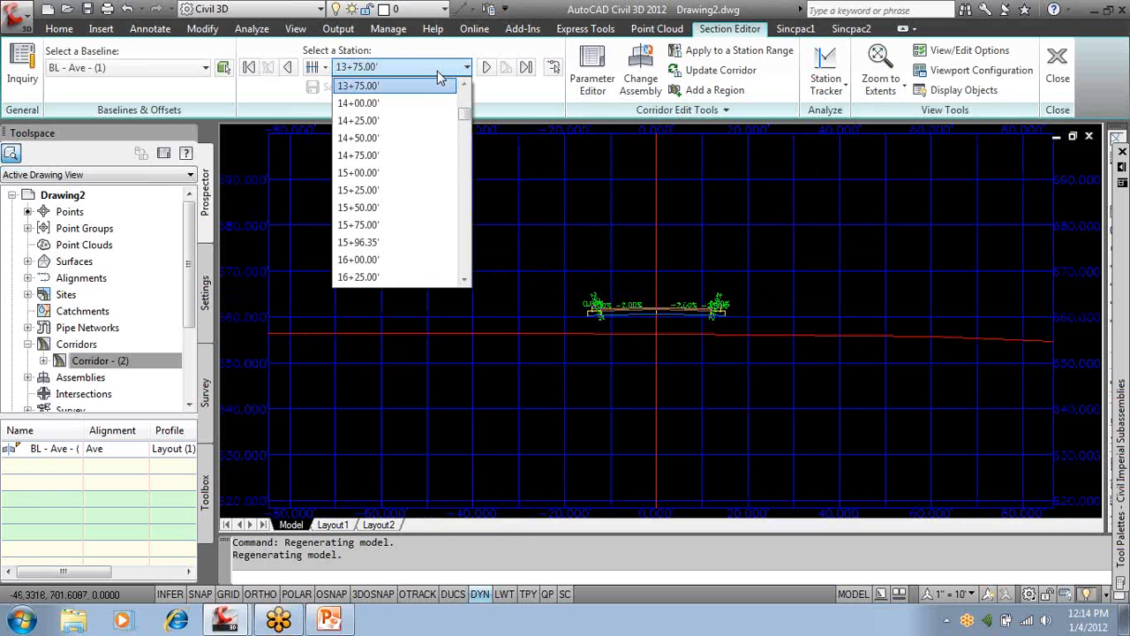
{"action": "left_click", "coordinate": [369, 208]}
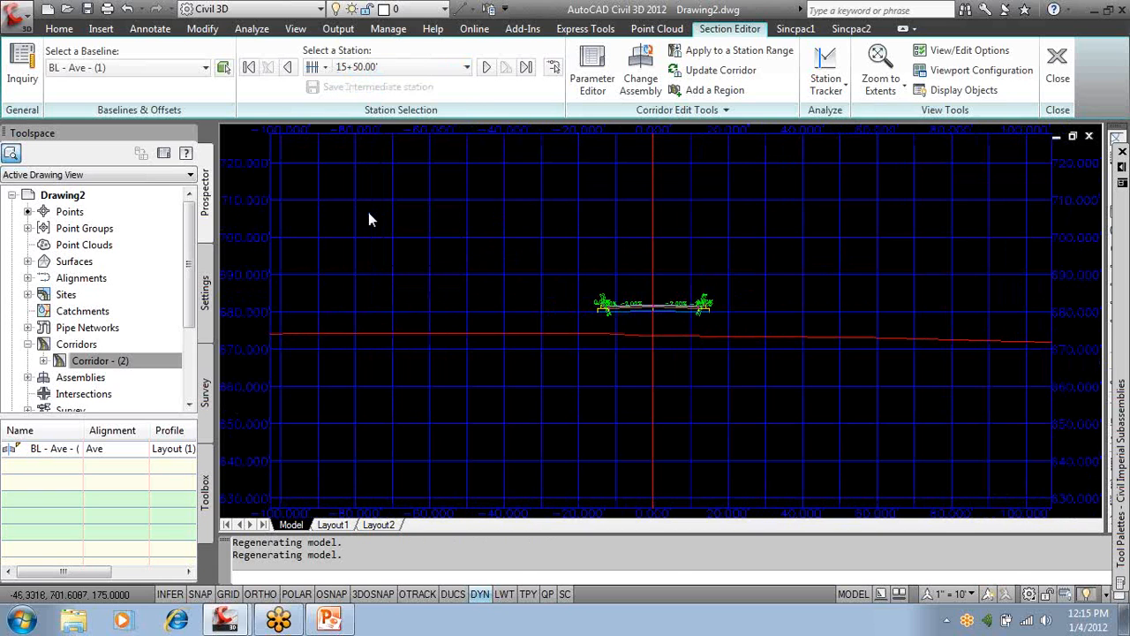
{"action": "left_click", "coordinate": [419, 68]}
{"action": "scroll", "coordinate": [398, 115], "scroll_direction": "up", "scroll_amount": 4}
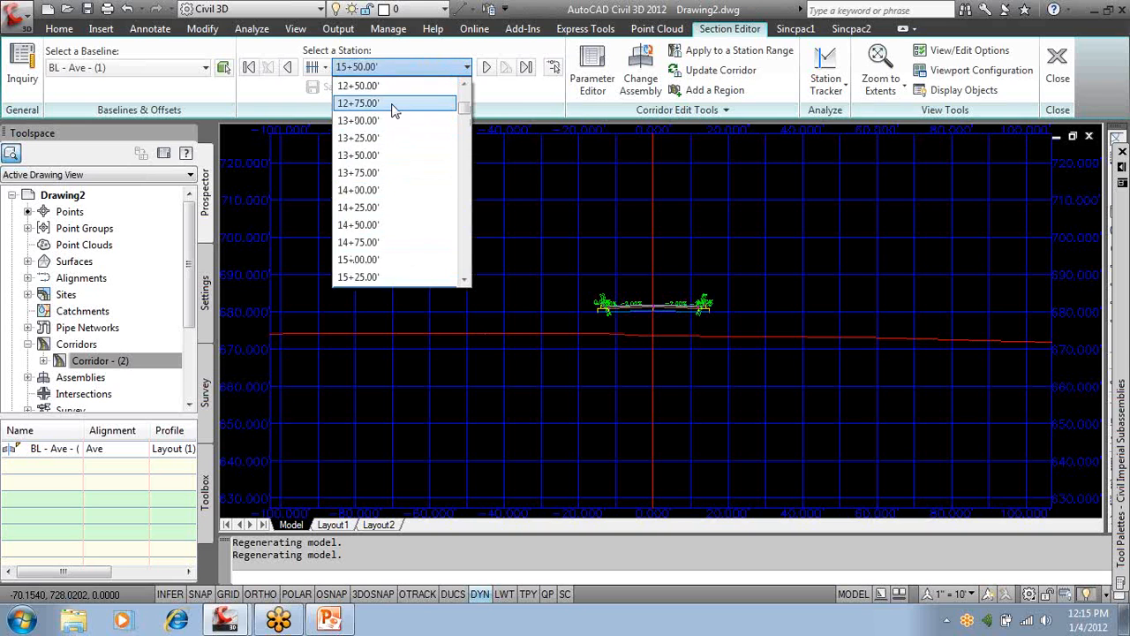
{"action": "left_click", "coordinate": [395, 104]}
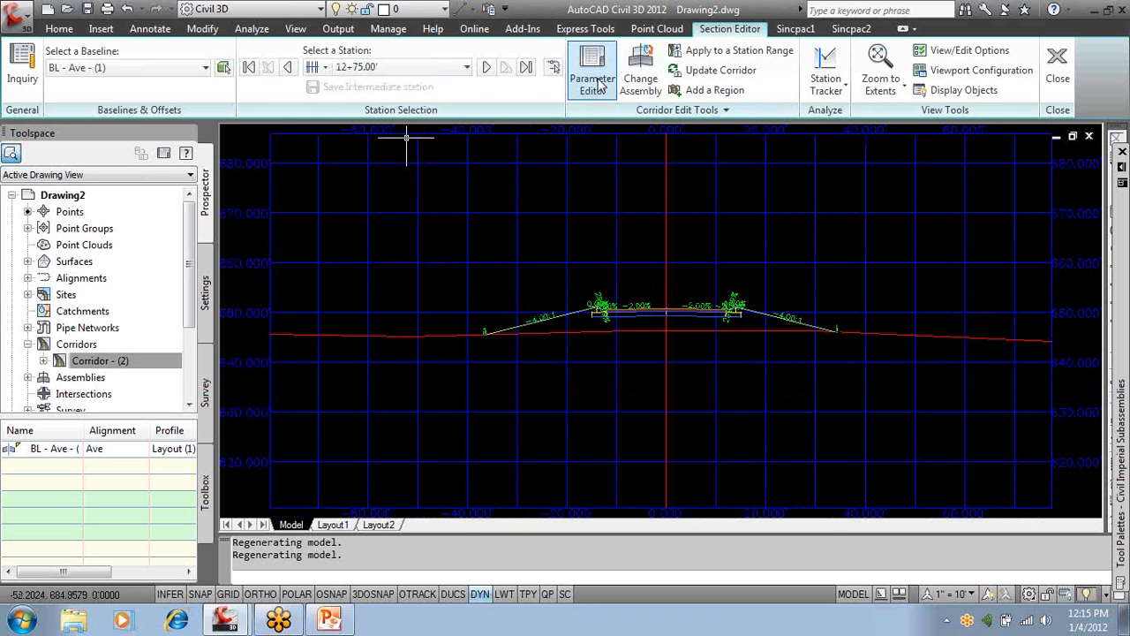
Review the Primary Road Full Section parameters at station 12+75 in the Parameter Editor and leave the section editor.
{"action": "left_click", "coordinate": [597, 81]}
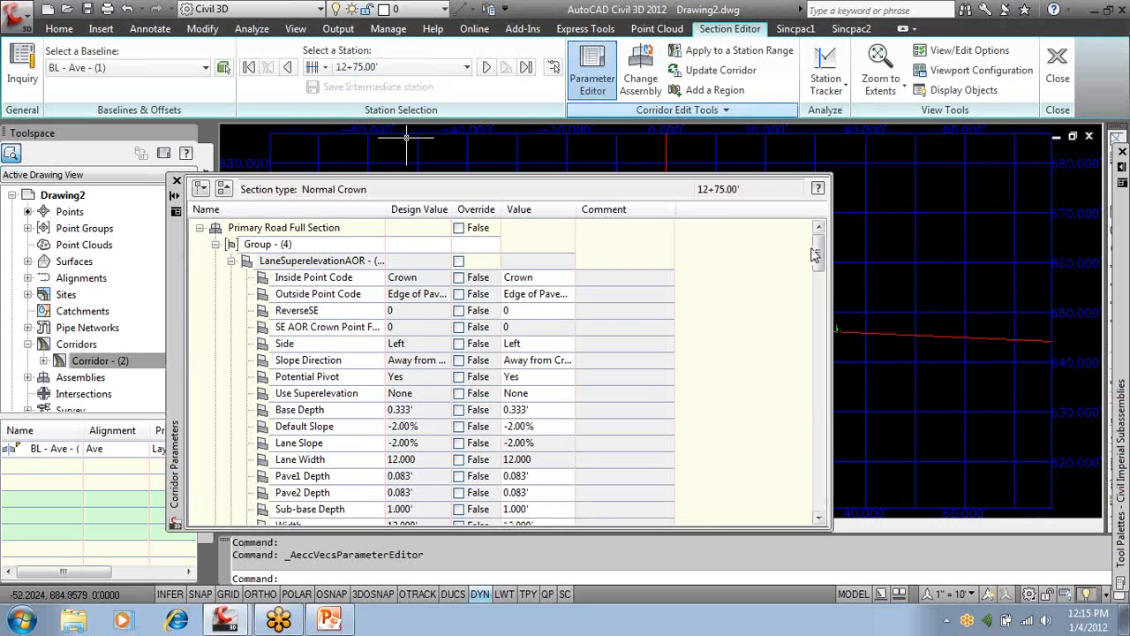
{"action": "mouse_move", "coordinate": [819, 256]}
{"action": "left_mouse_down"}
{"action": "mouse_move", "coordinate": [831, 496]}
{"action": "mouse_move", "coordinate": [823, 246]}
{"action": "left_mouse_up"}
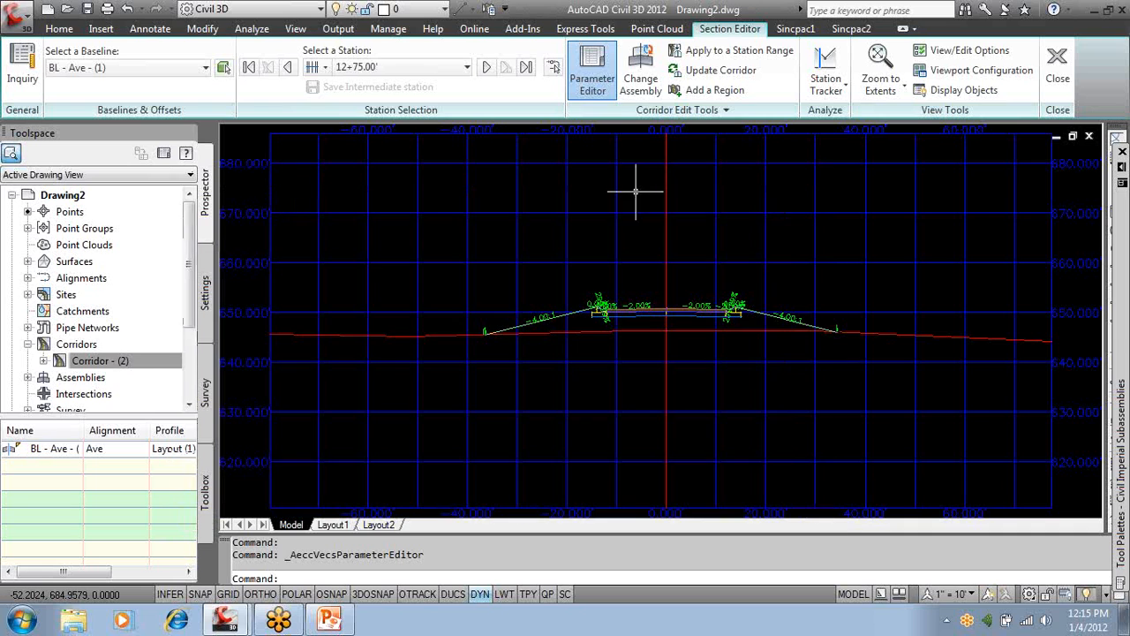
{"action": "left_click", "coordinate": [176, 181]}
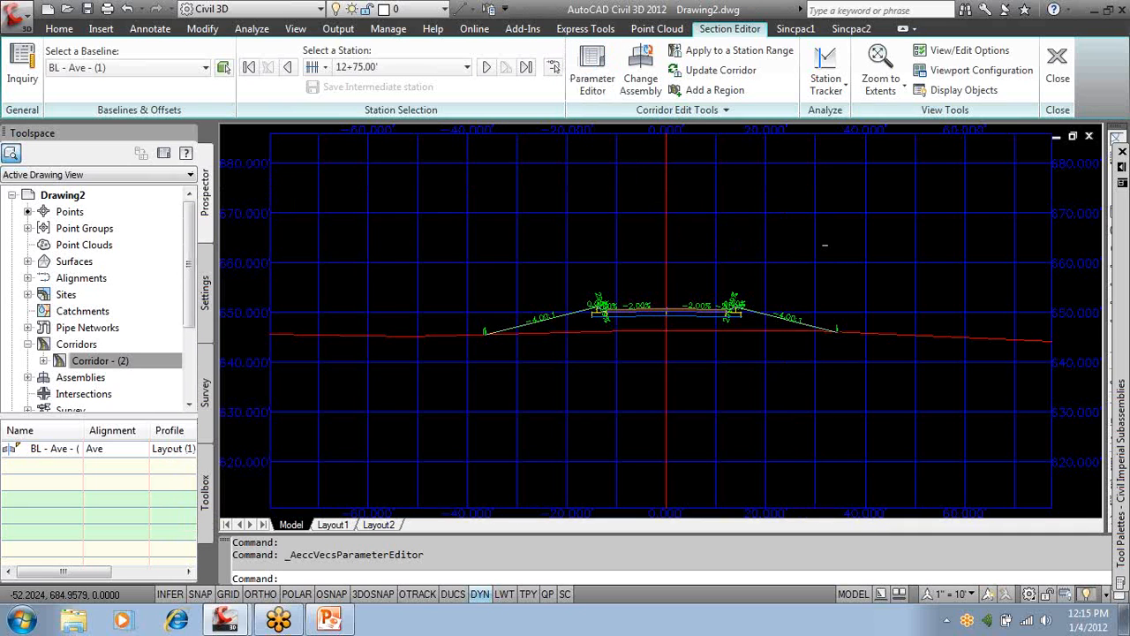
{"action": "left_click", "coordinate": [1058, 71]}
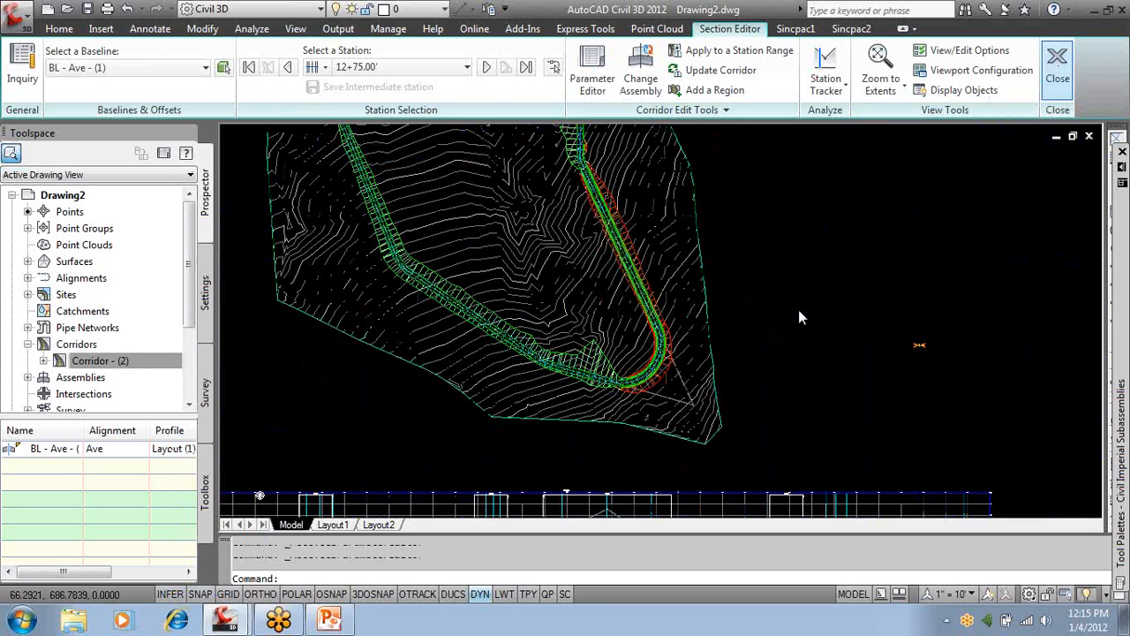
{"action": "middle_click_drag", "start_coordinate": [742, 378], "coordinate": [769, 286]}
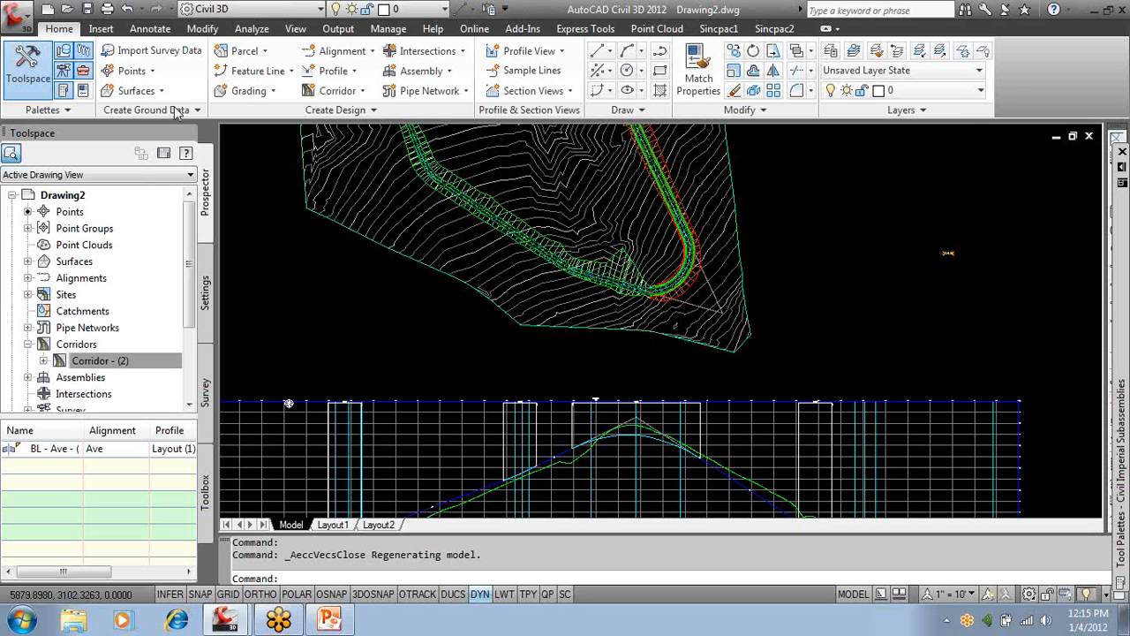
Switch to the !CST2010-Storm & Sewer Layout drawing and examine its site plan, alignment and existing ground profile view.
{"action": "key", "text": "alt+Tab"}
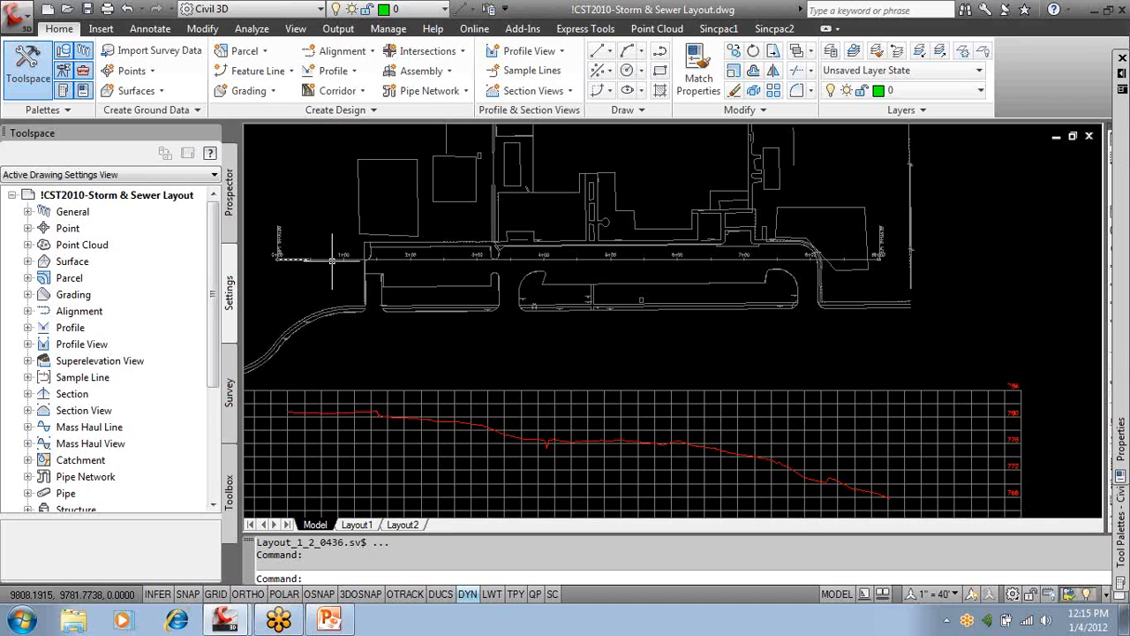
{"action": "middle_click_drag", "start_coordinate": [581, 291], "coordinate": [607, 279]}
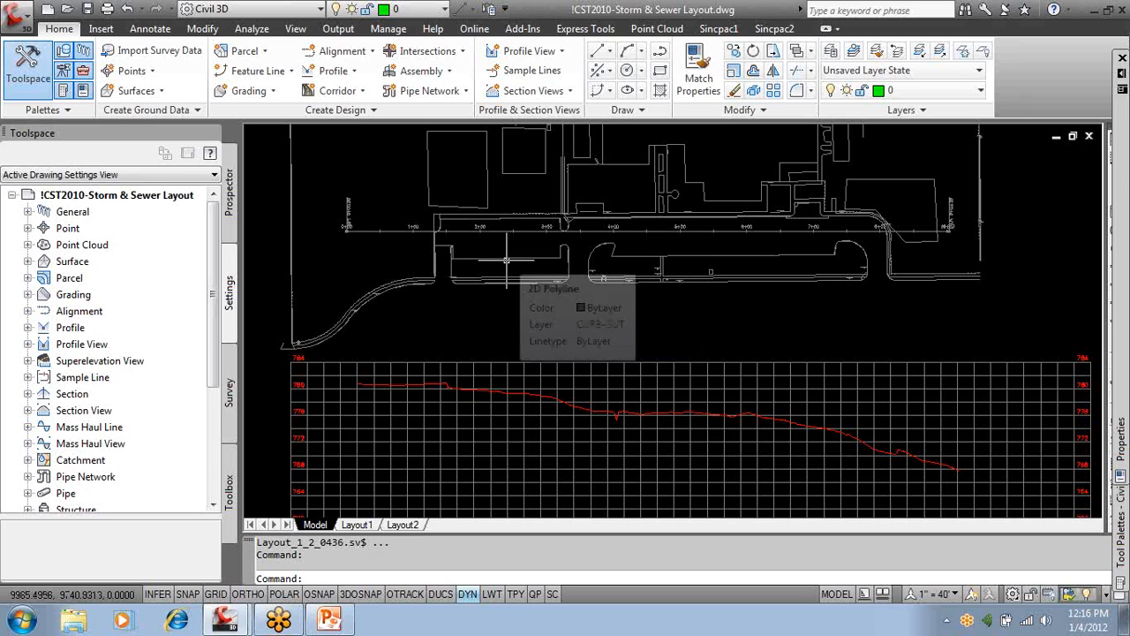
{"action": "middle_click_drag", "start_coordinate": [506, 259], "coordinate": [502, 309]}
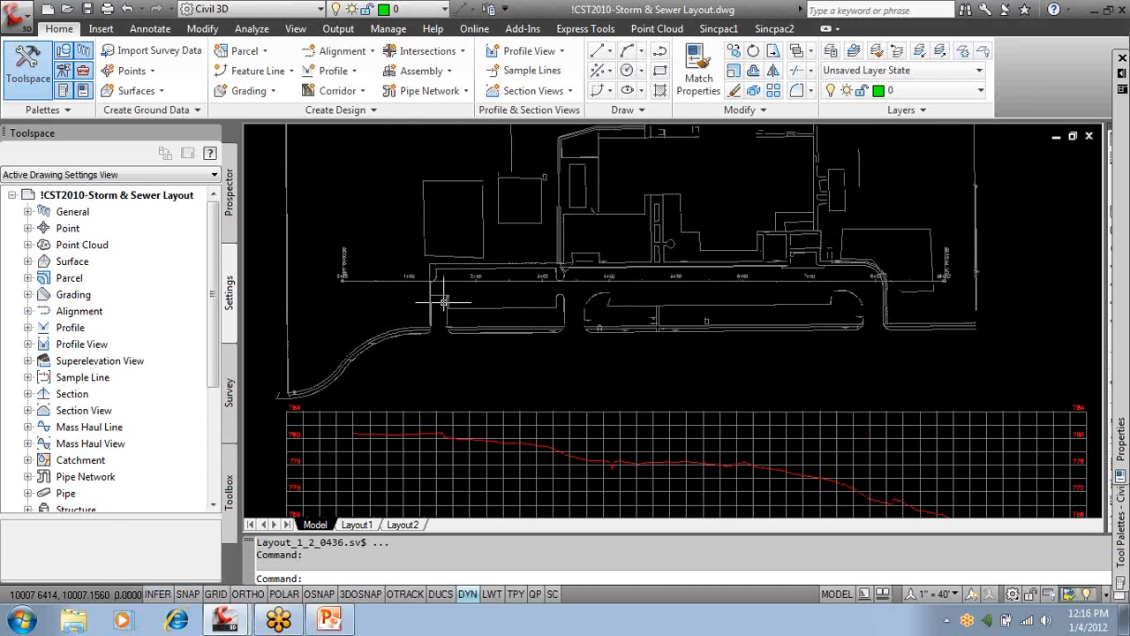
{"action": "middle_click_drag", "start_coordinate": [571, 256], "coordinate": [573, 220]}
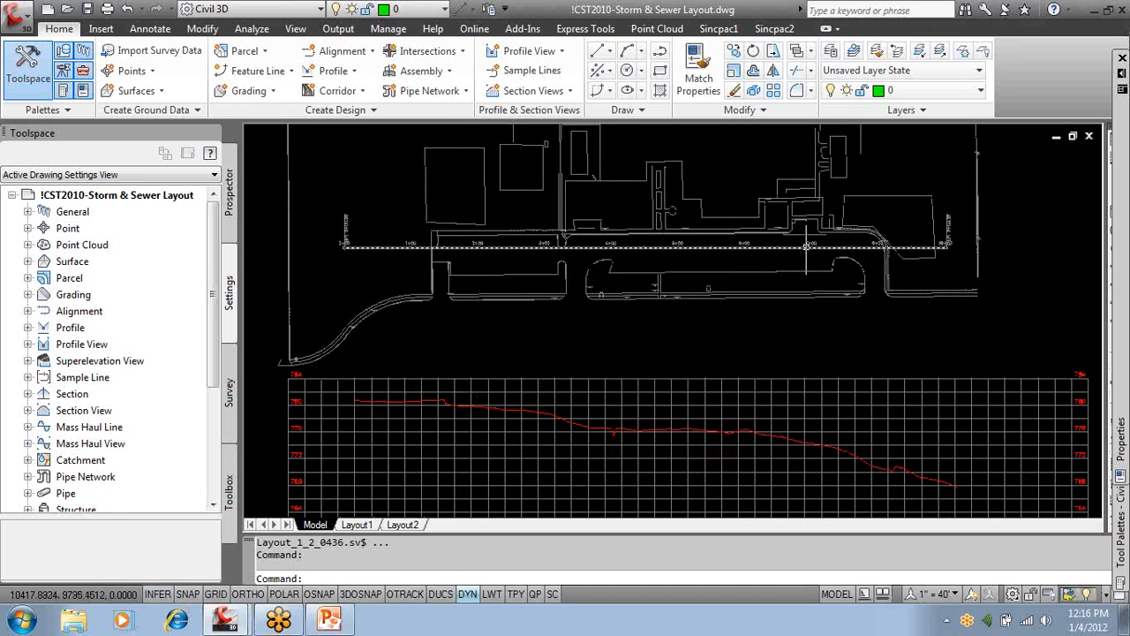
{"action": "middle_click_drag", "start_coordinate": [676, 368], "coordinate": [650, 267]}
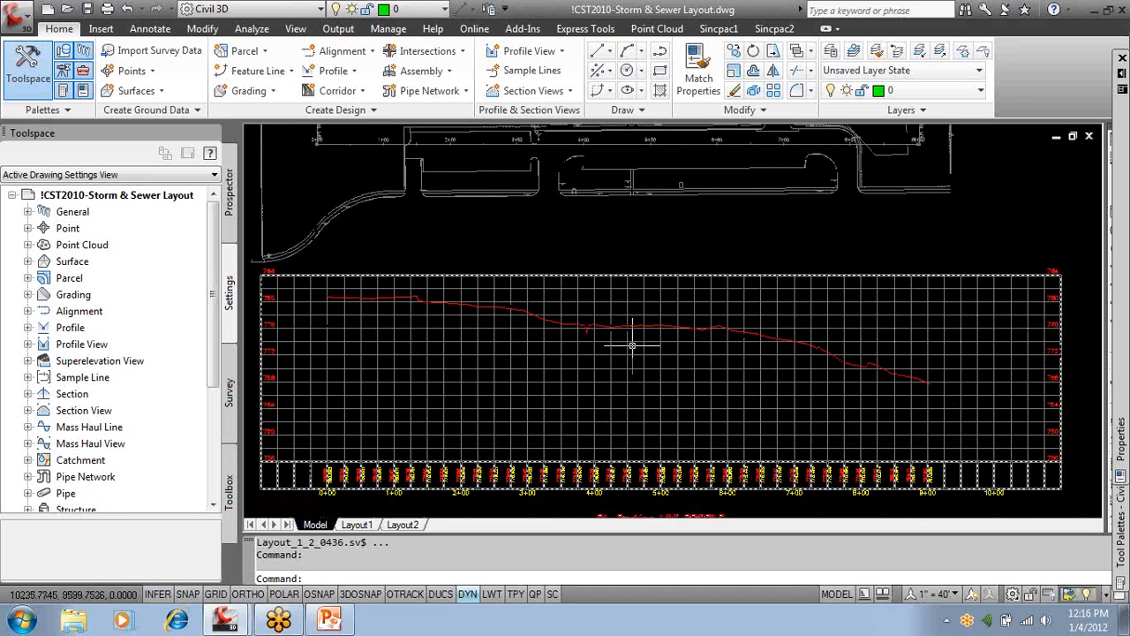
{"action": "middle_click_drag", "start_coordinate": [694, 311], "coordinate": [719, 406]}
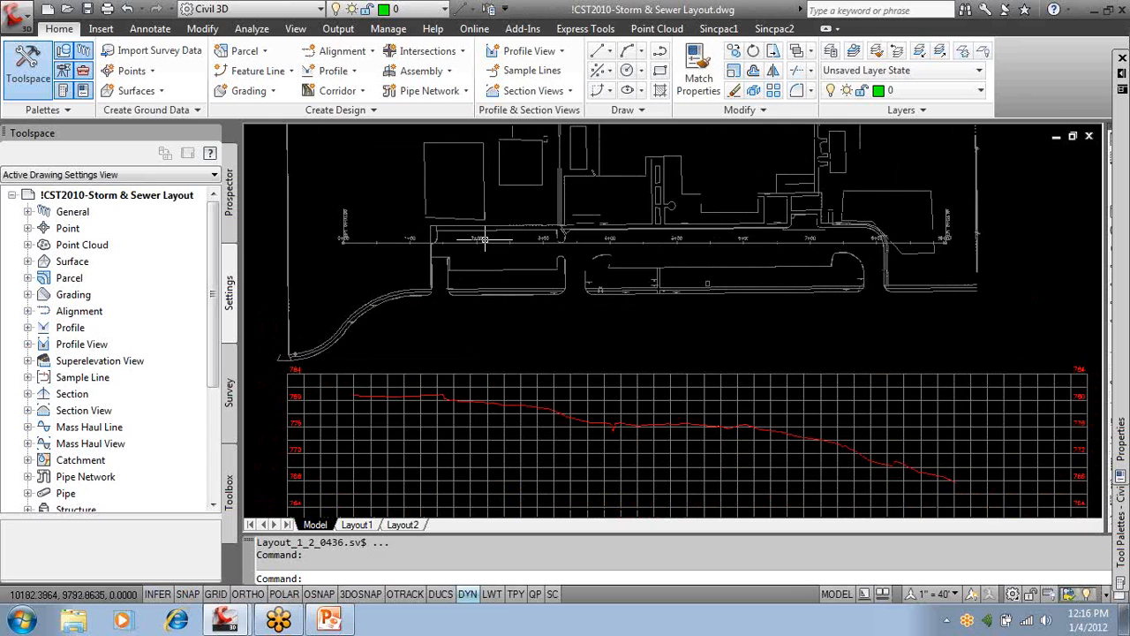
{"action": "middle_click_drag", "start_coordinate": [615, 251], "coordinate": [614, 300]}
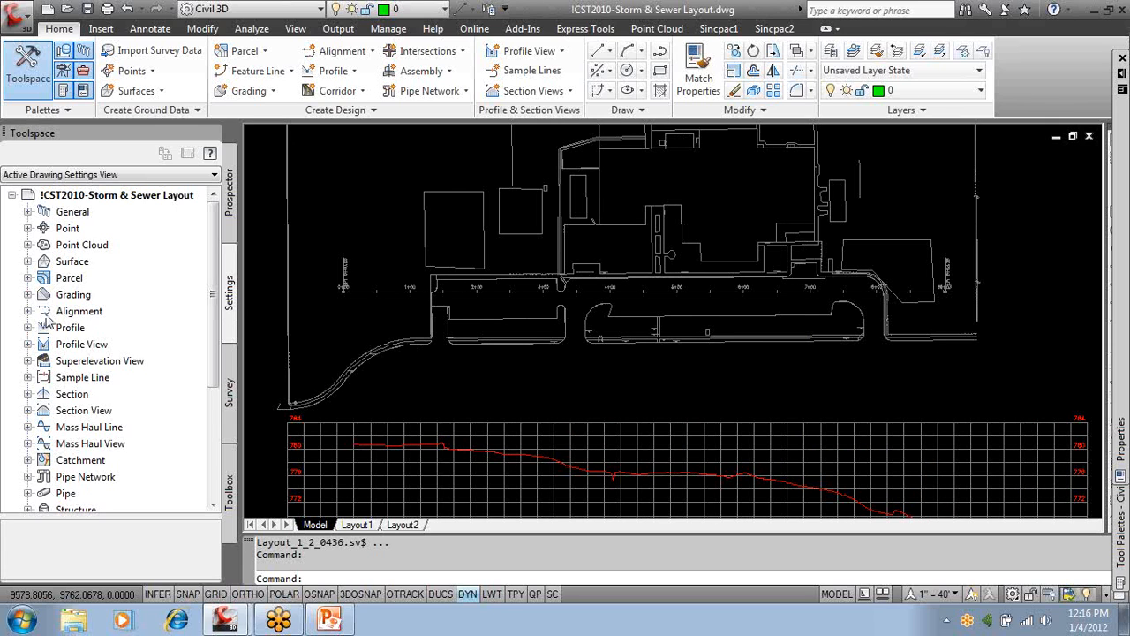
Expand the Pipe Network parts lists in the drawing settings and create a new network parts list.
{"action": "left_click", "coordinate": [71, 314]}
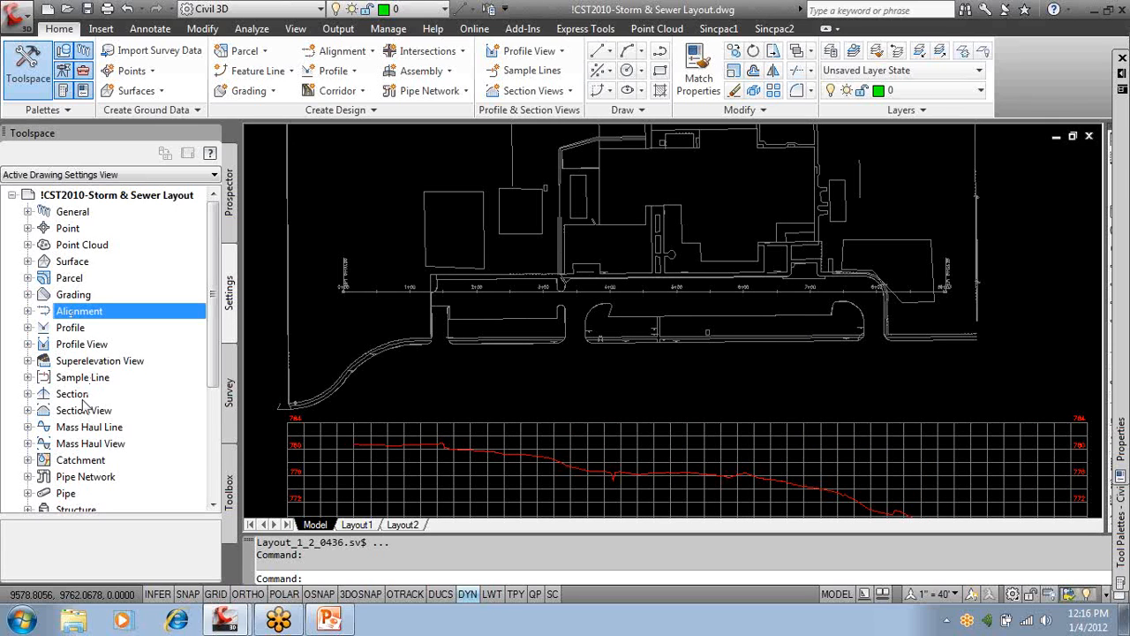
{"action": "scroll", "coordinate": [86, 411], "scroll_direction": "down", "scroll_amount": 1}
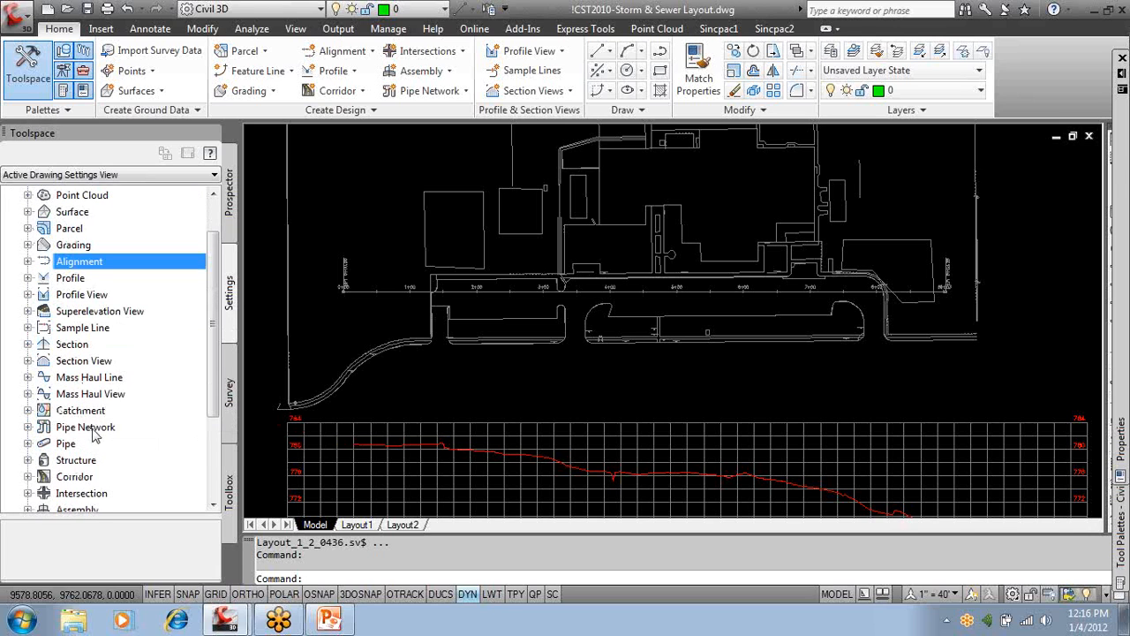
{"action": "left_click", "coordinate": [92, 427]}
{"action": "left_click", "coordinate": [27, 428]}
{"action": "scroll", "coordinate": [35, 431], "scroll_direction": "down", "scroll_amount": 1}
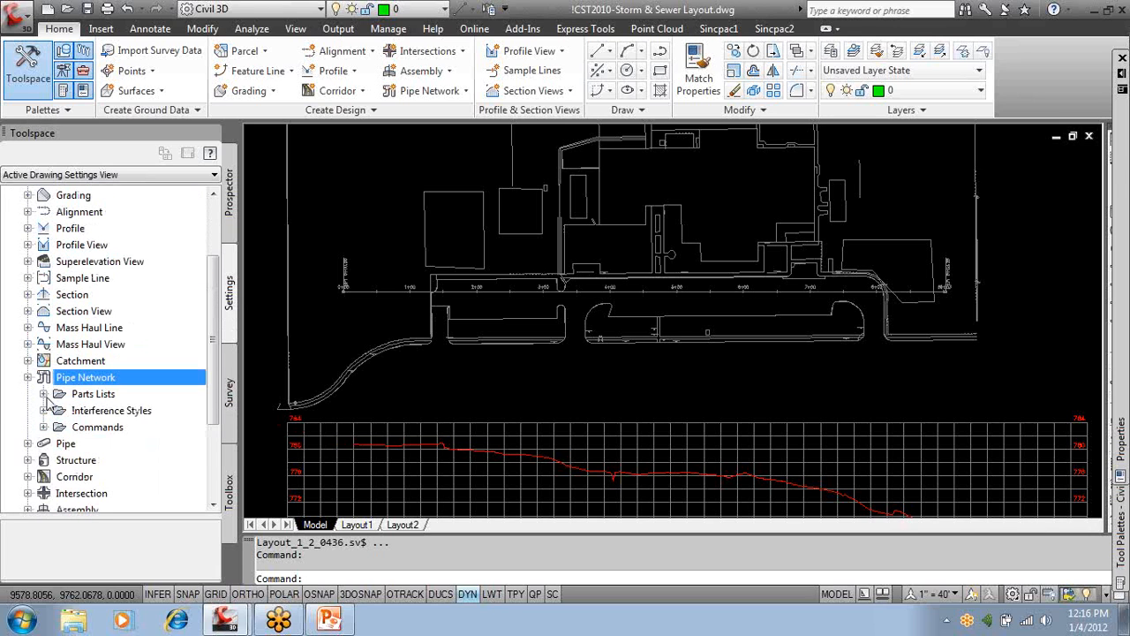
{"action": "left_click", "coordinate": [43, 394]}
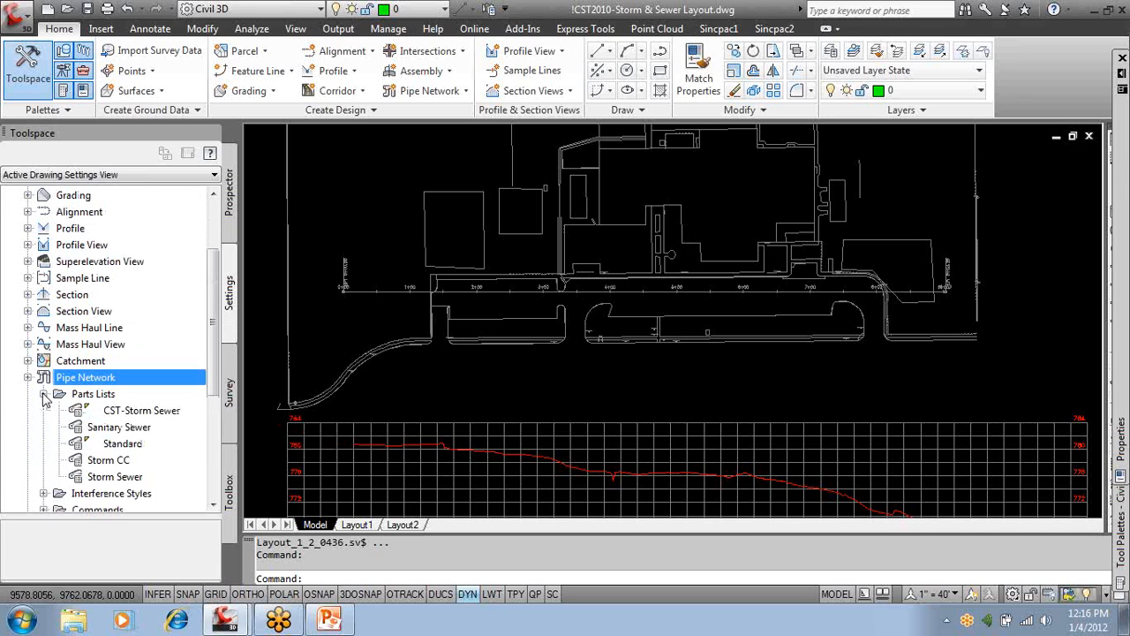
{"action": "right_click", "coordinate": [107, 396]}
{"action": "left_click", "coordinate": [168, 407]}
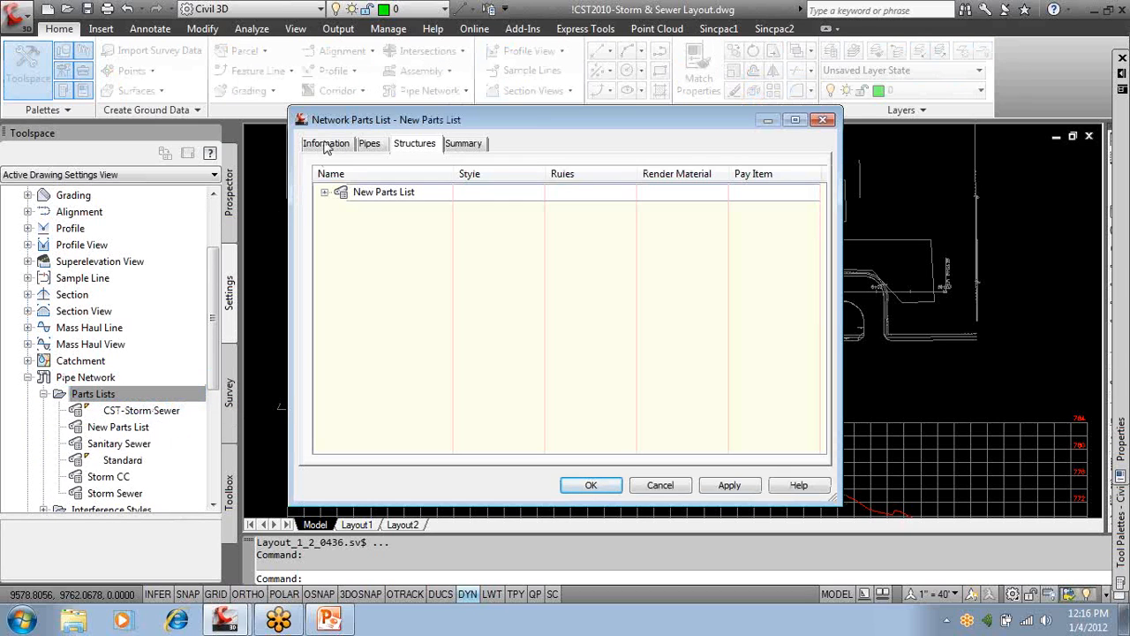
Name the new parts list storm-SS and display its pipes list.
{"action": "left_click", "coordinate": [326, 145]}
{"action": "left_click_drag", "start_coordinate": [374, 182], "coordinate": [291, 187]}
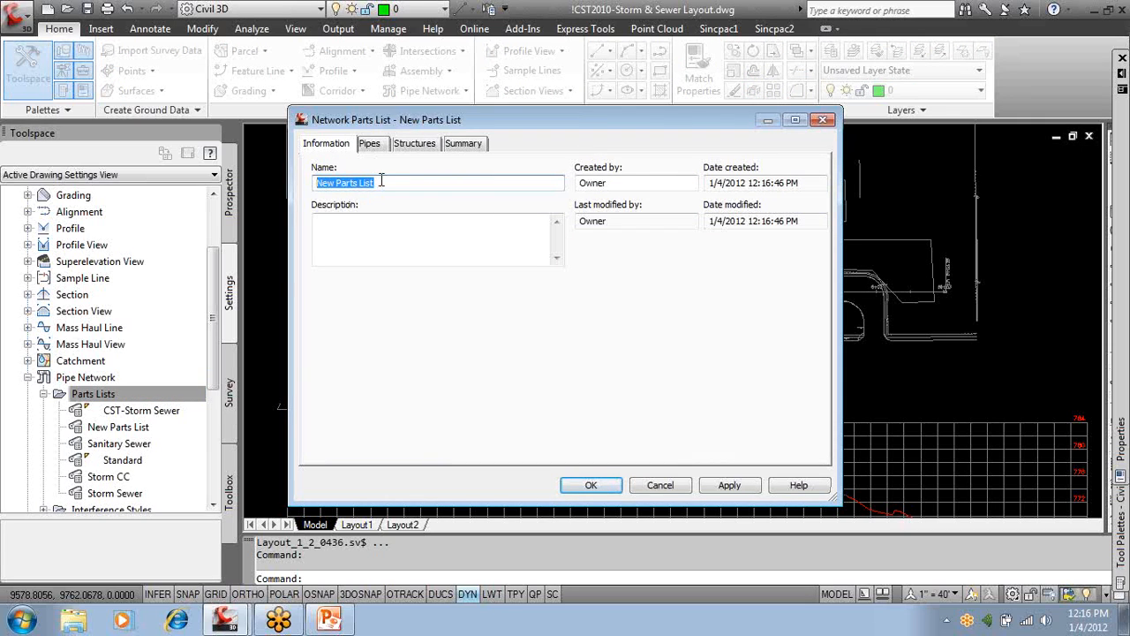
{"action": "type", "text": "storm"}
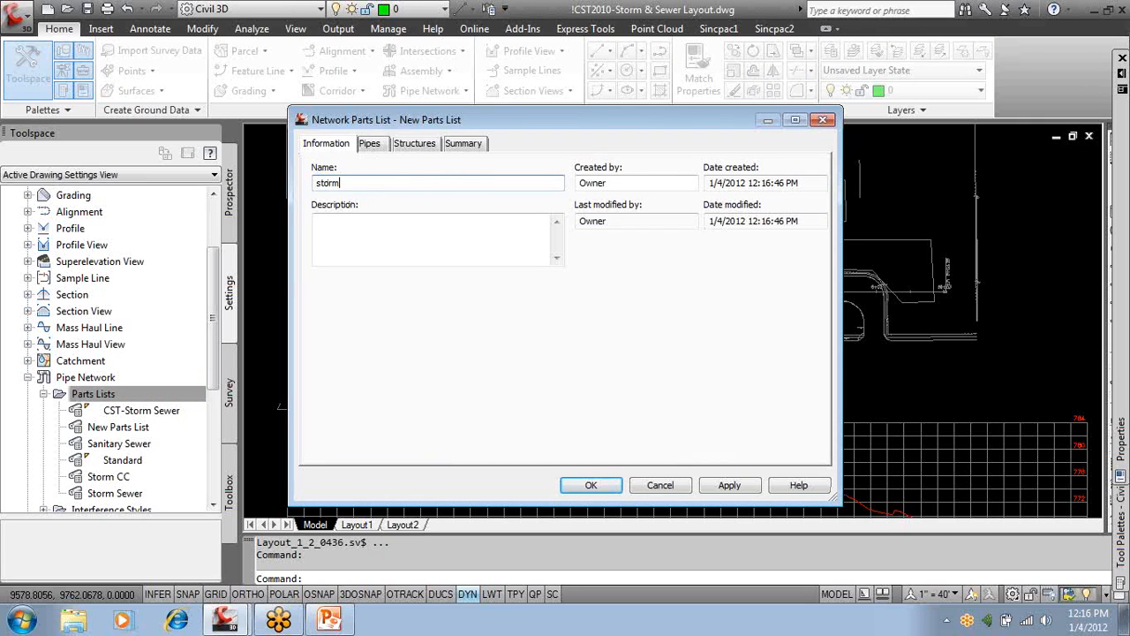
{"action": "type", "text": "-"}
{"action": "type", "text": "SS"}
{"action": "left_click", "coordinate": [377, 146]}
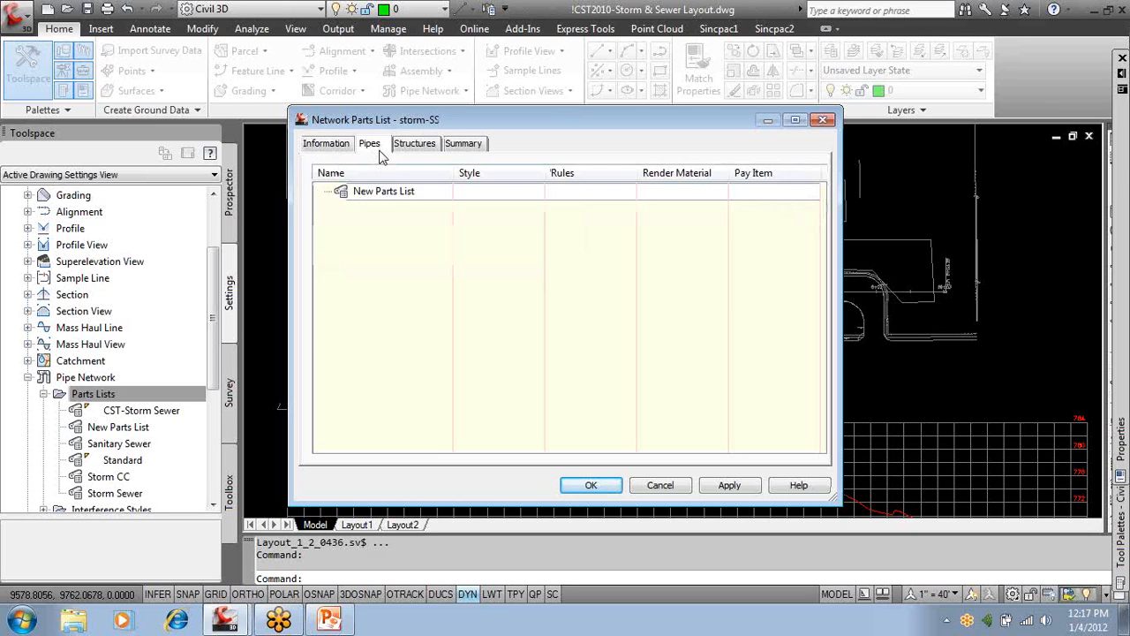
Open the pipe part catalog for the parts list and examine the available circular, egg-shaped, elliptical and rectangular pipe families.
{"action": "left_click", "coordinate": [391, 193]}
{"action": "right_click", "coordinate": [391, 194]}
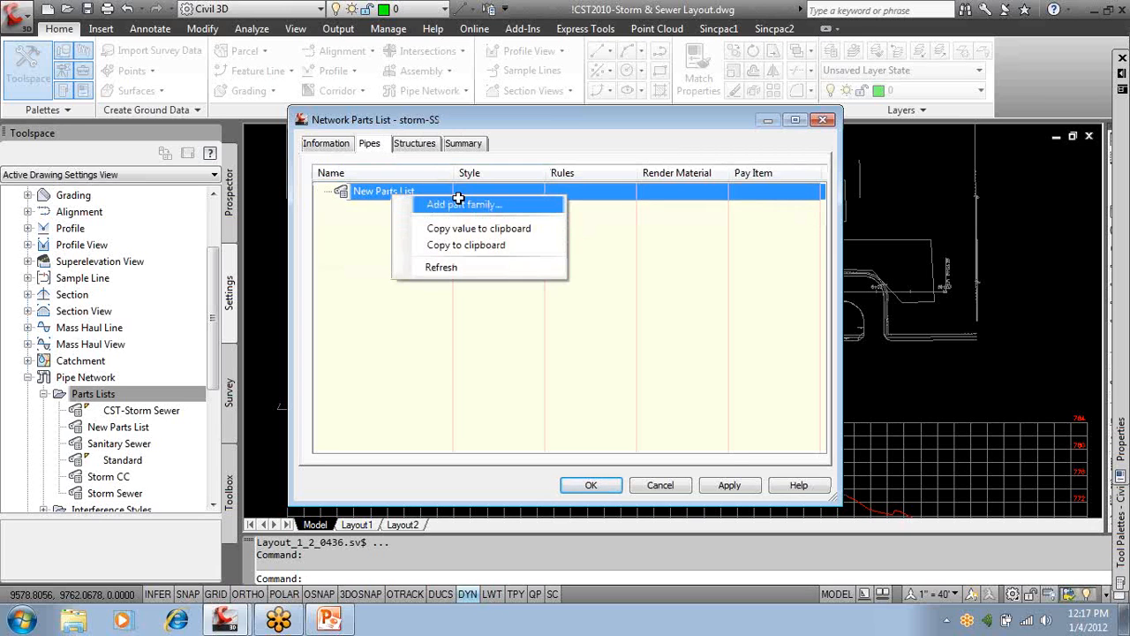
{"action": "left_click", "coordinate": [459, 204]}
{"action": "left_click", "coordinate": [422, 165]}
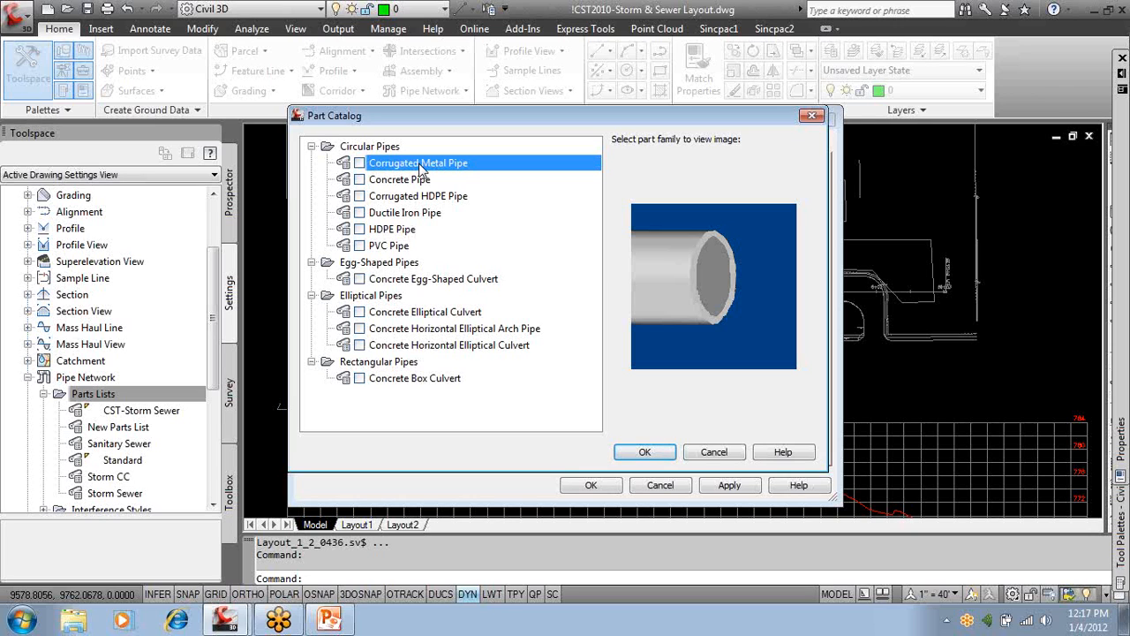
{"action": "key", "text": "Down"}
{"action": "key", "text": "Down"}
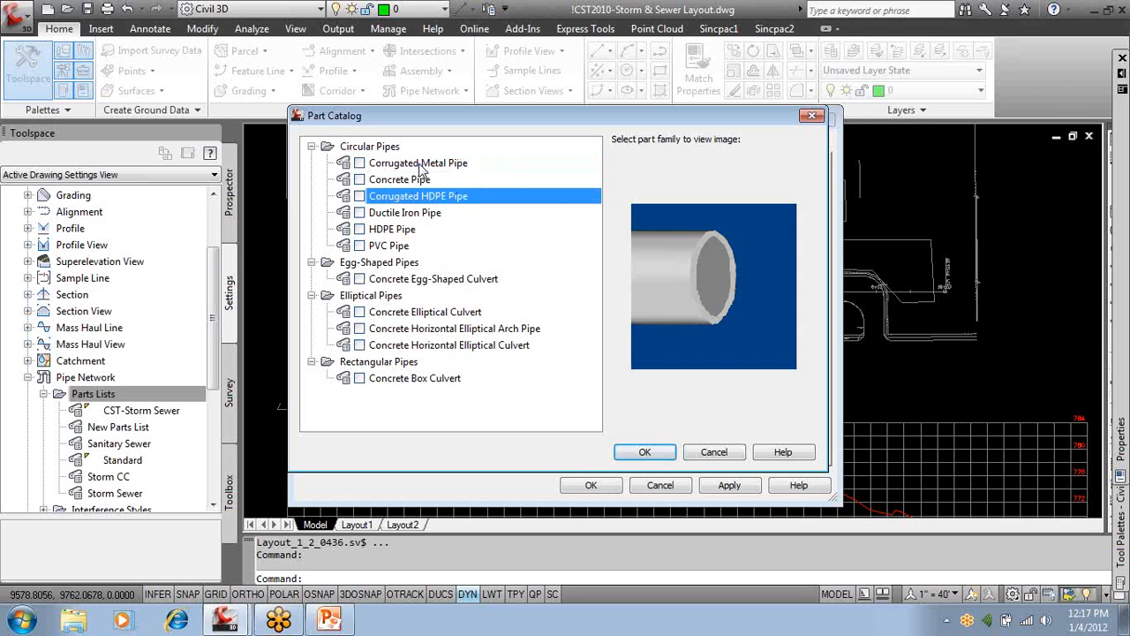
{"action": "key", "text": "Down"}
{"action": "key", "text": "Down"}
{"action": "key", "text": "Down"}
{"action": "key", "text": "Down"}
{"action": "key", "text": "Down"}
{"action": "key", "text": "Down"}
{"action": "key", "text": "Down"}
{"action": "key", "text": "Down"}
{"action": "key", "text": "Down"}
{"action": "key", "text": "Down"}
{"action": "key", "text": "Down"}
{"action": "left_click", "coordinate": [420, 165]}
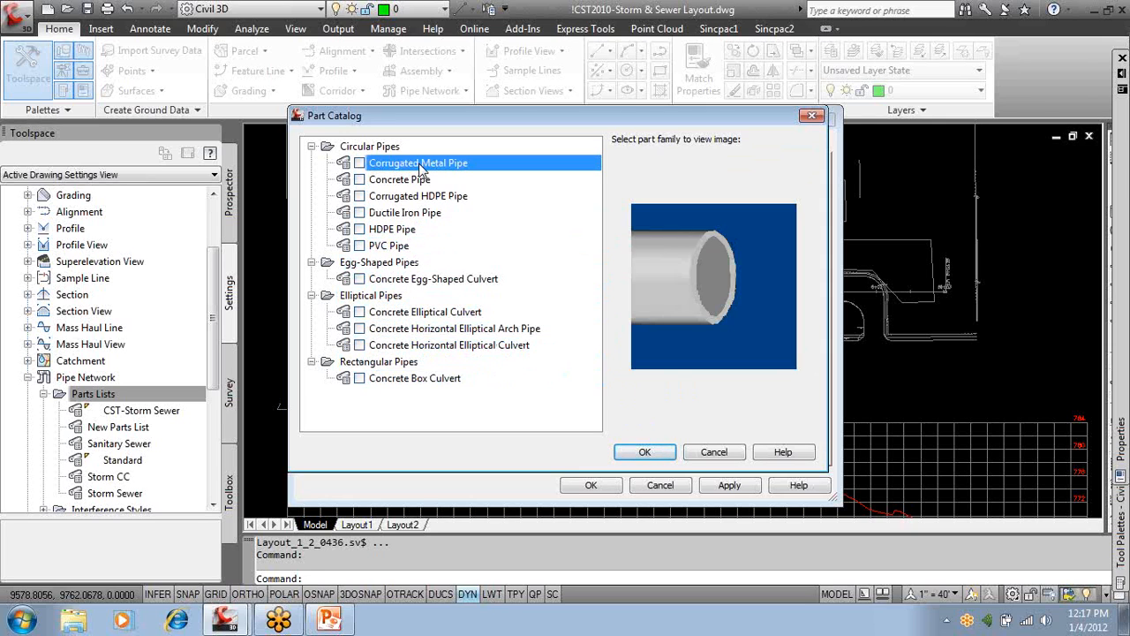
Add the Corrugated Metal, HDPE, PVC and Ductile Iron circular pipe families to the storm-SS parts list.
{"action": "left_click", "coordinate": [359, 162]}
{"action": "left_click", "coordinate": [359, 229]}
{"action": "left_click", "coordinate": [359, 246]}
{"action": "left_click", "coordinate": [359, 213]}
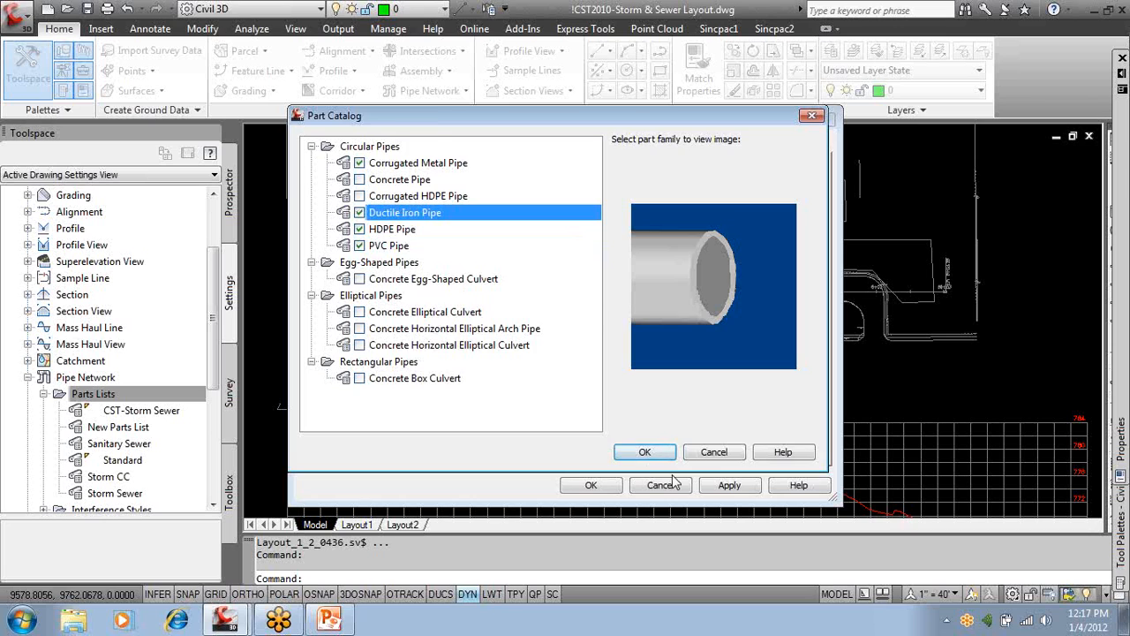
{"action": "left_click", "coordinate": [645, 451]}
{"action": "left_click", "coordinate": [326, 193]}
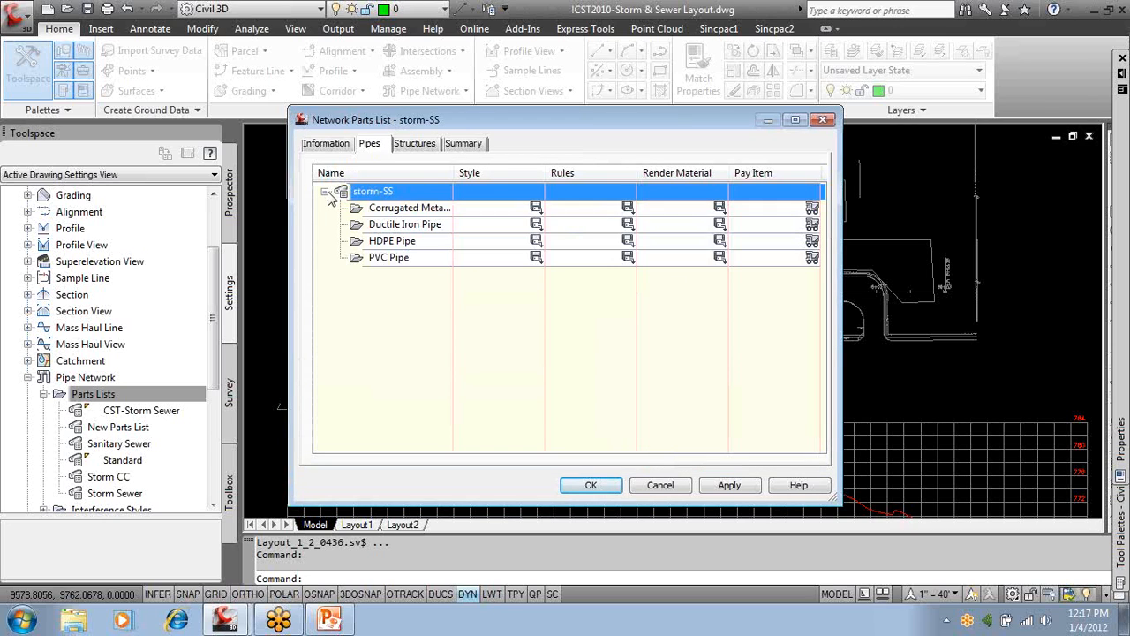
Add a part size with a 12-inch inner diameter to the Corrugated Metal Pipe family and expand the family.
{"action": "left_click", "coordinate": [414, 209]}
{"action": "right_click", "coordinate": [414, 209]}
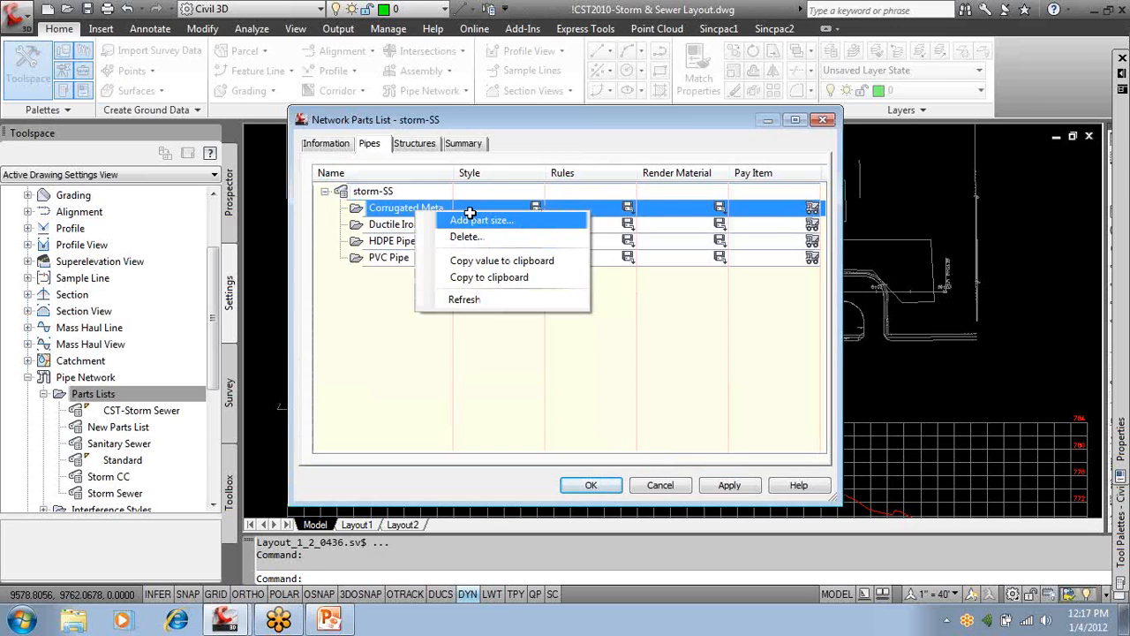
{"action": "left_click", "coordinate": [516, 225]}
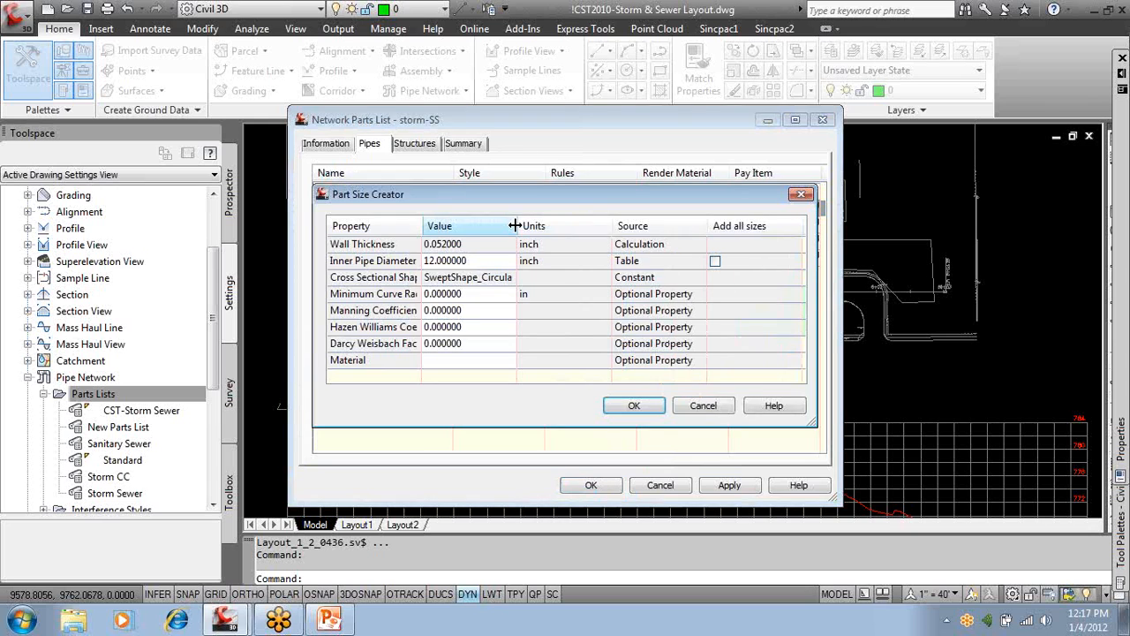
{"action": "left_click", "coordinate": [468, 262]}
{"action": "left_click", "coordinate": [505, 263]}
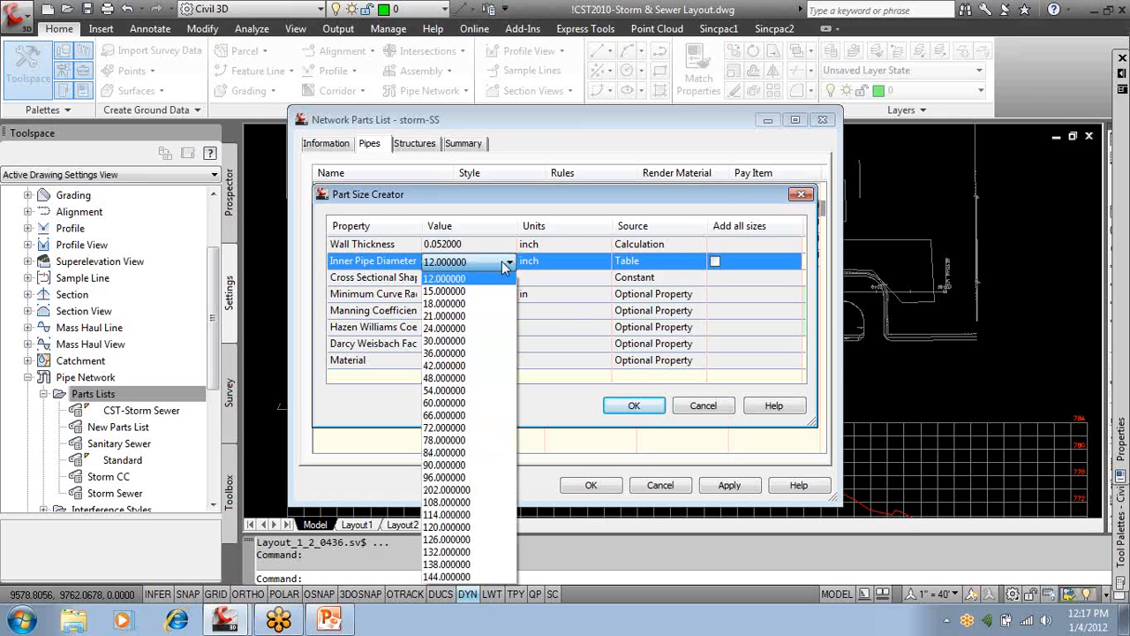
{"action": "left_click", "coordinate": [507, 263]}
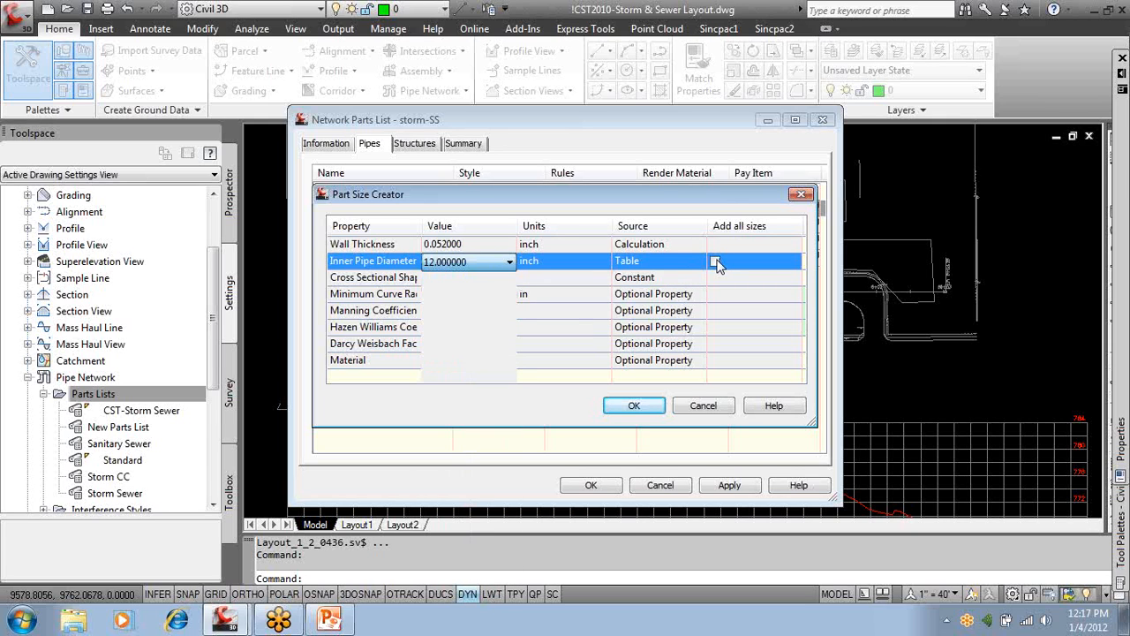
{"action": "left_click", "coordinate": [715, 262]}
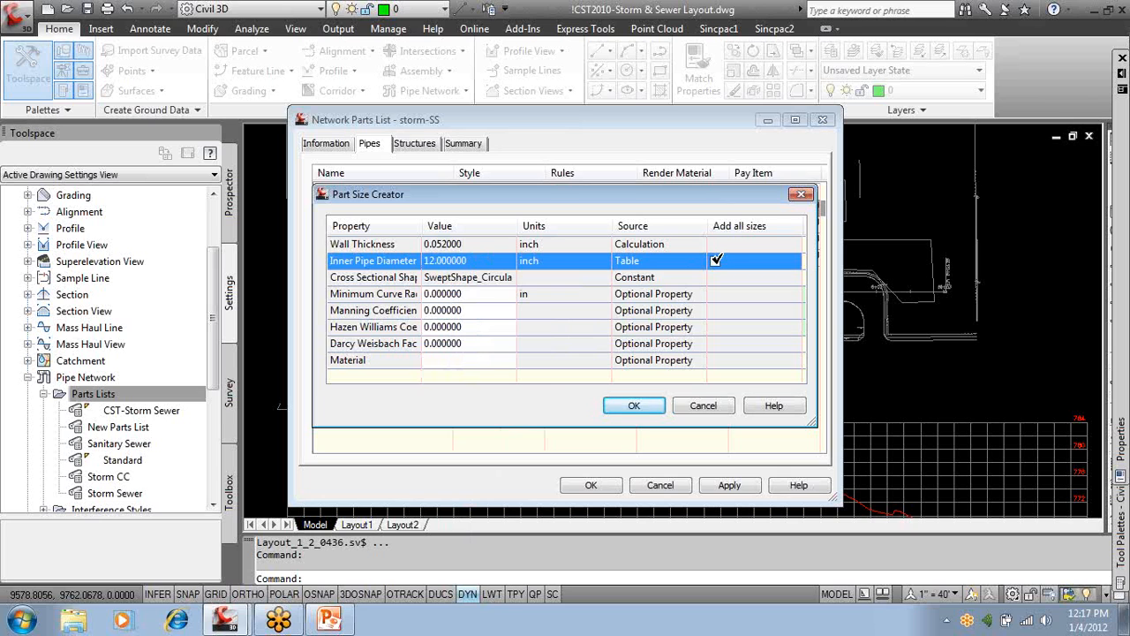
{"action": "left_click", "coordinate": [649, 405]}
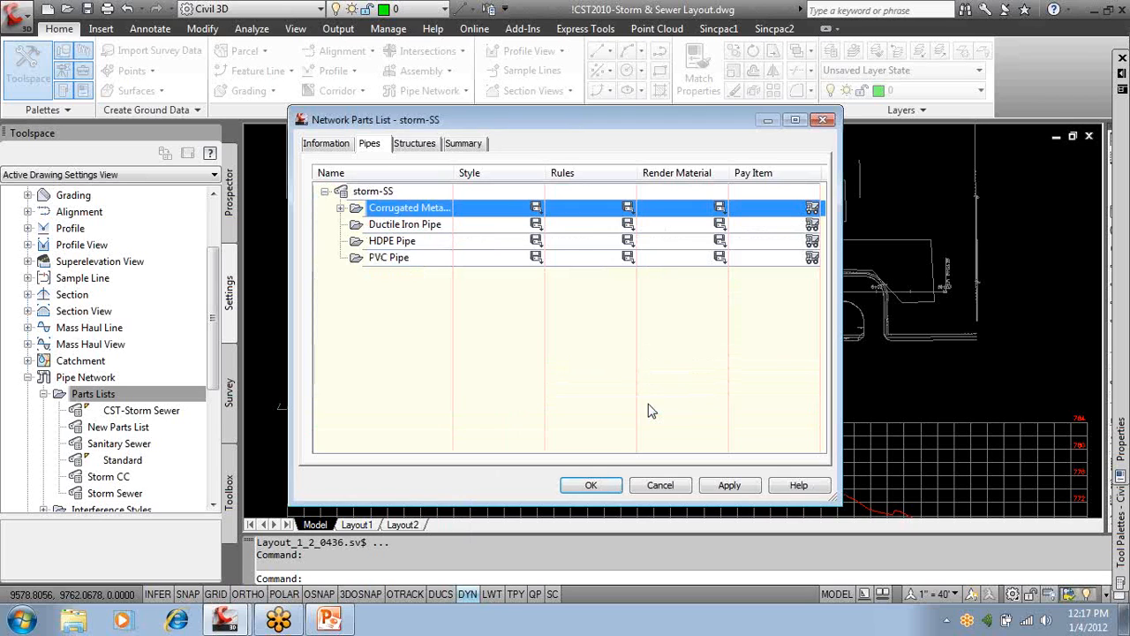
{"action": "left_click", "coordinate": [340, 207]}
Add a second part size with an 18-inch inner diameter to the Corrugated Metal Pipe family.
{"action": "right_click", "coordinate": [444, 212]}
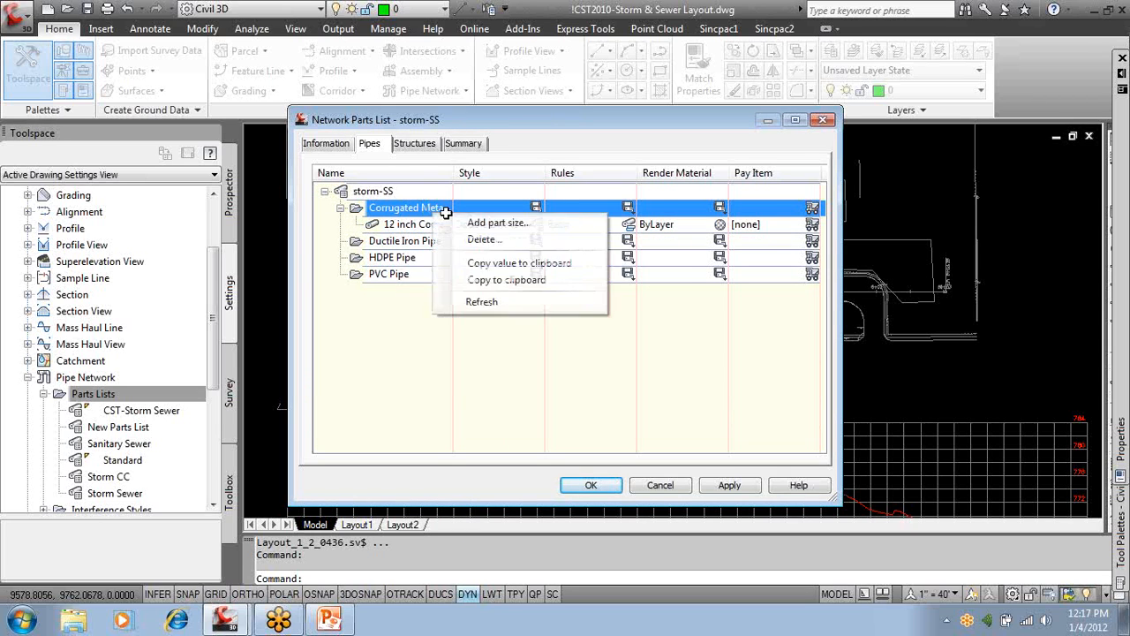
{"action": "left_click", "coordinate": [499, 223]}
{"action": "left_click", "coordinate": [494, 261]}
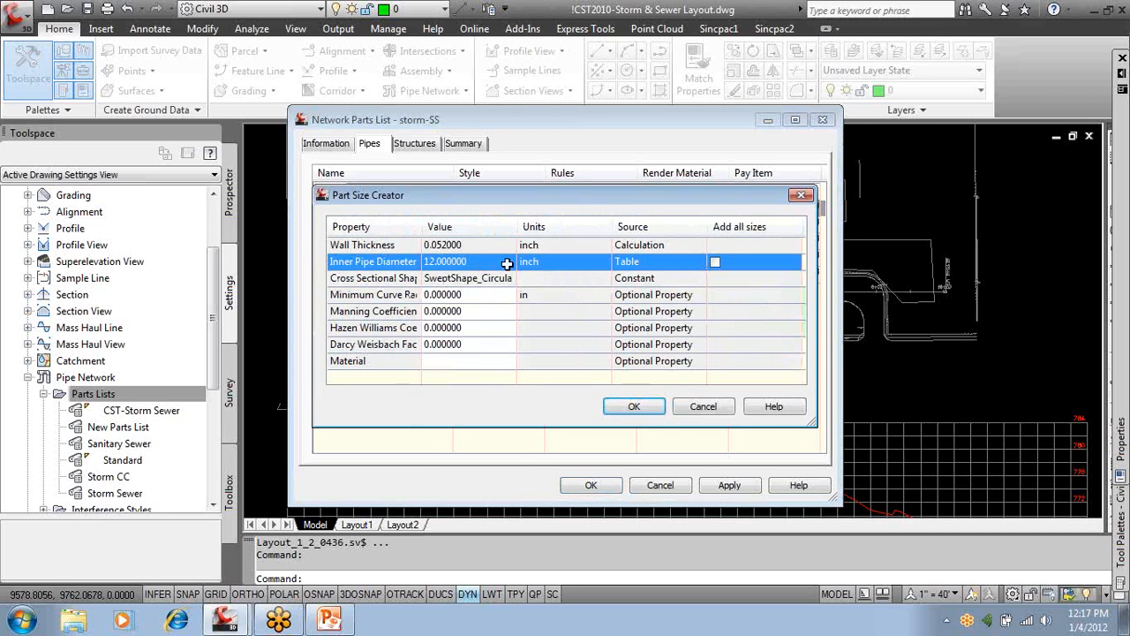
{"action": "left_click", "coordinate": [508, 261]}
{"action": "left_click", "coordinate": [468, 311]}
{"action": "left_click", "coordinate": [634, 406]}
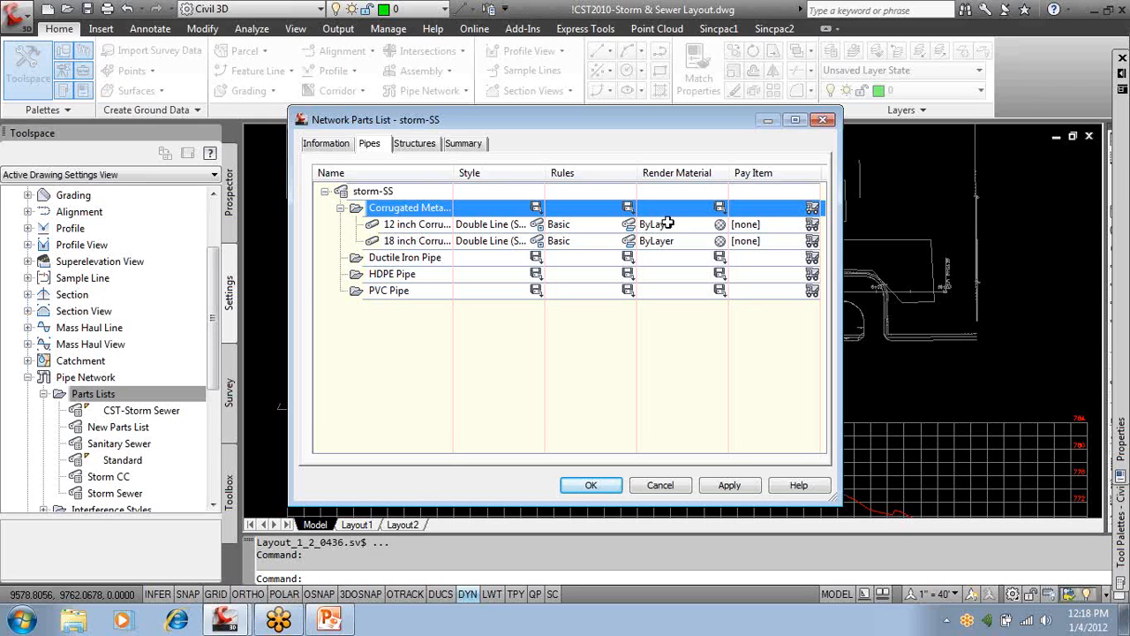
Set the render material of the 12-inch corrugated metal pipe to Concrete.Cast-In-Place.Flat.Grey.1.
{"action": "left_click", "coordinate": [720, 231]}
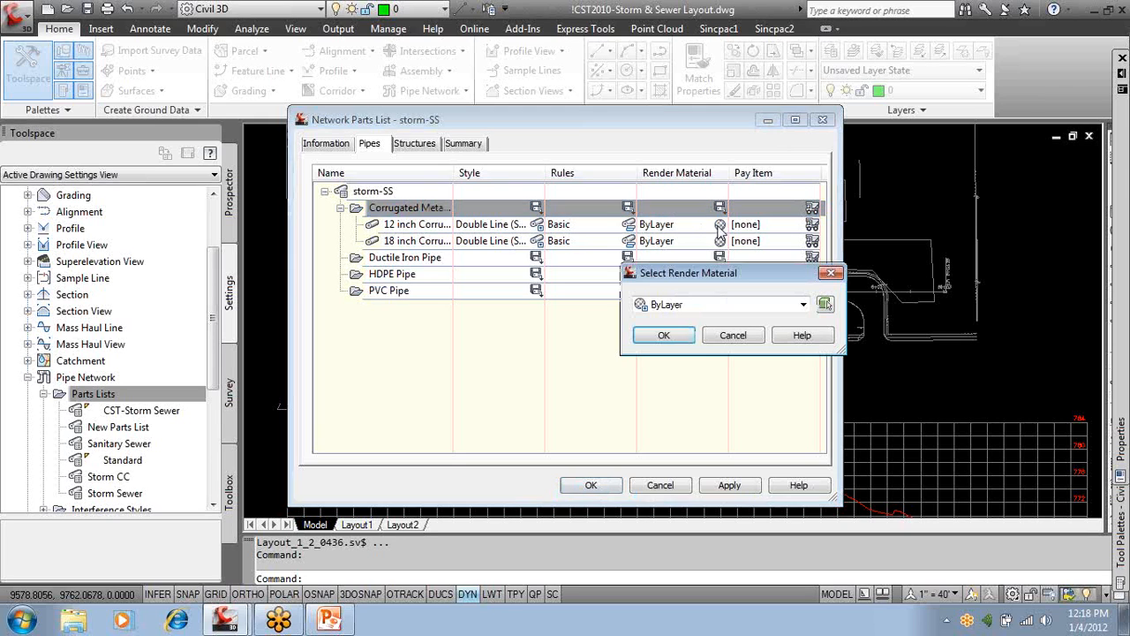
{"action": "left_click", "coordinate": [748, 309]}
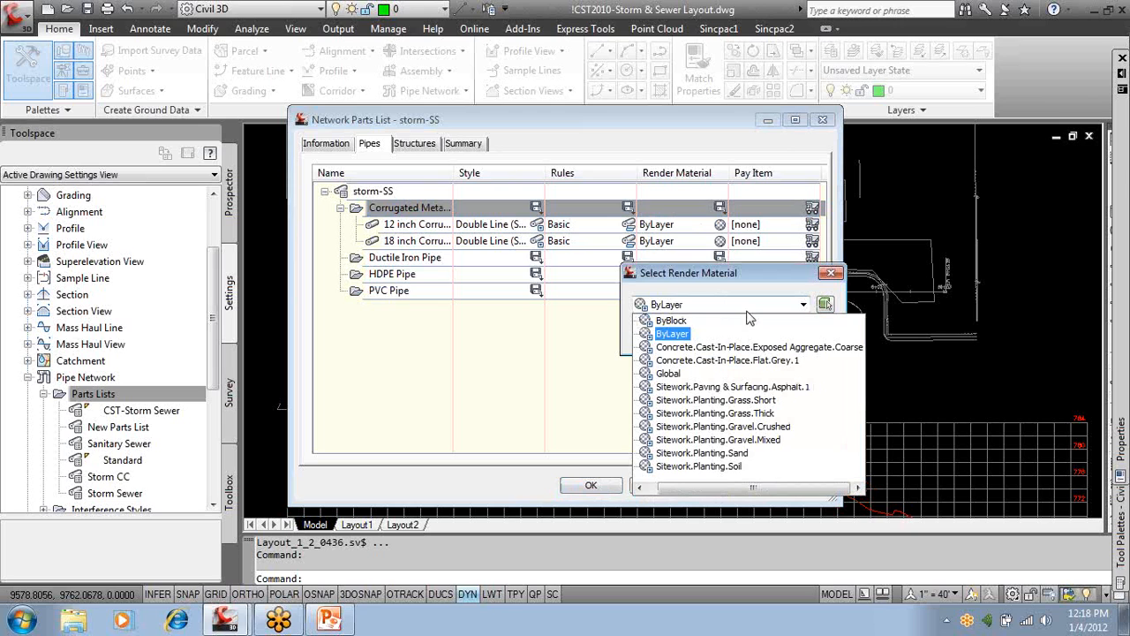
{"action": "left_click", "coordinate": [724, 362]}
{"action": "left_click", "coordinate": [662, 333]}
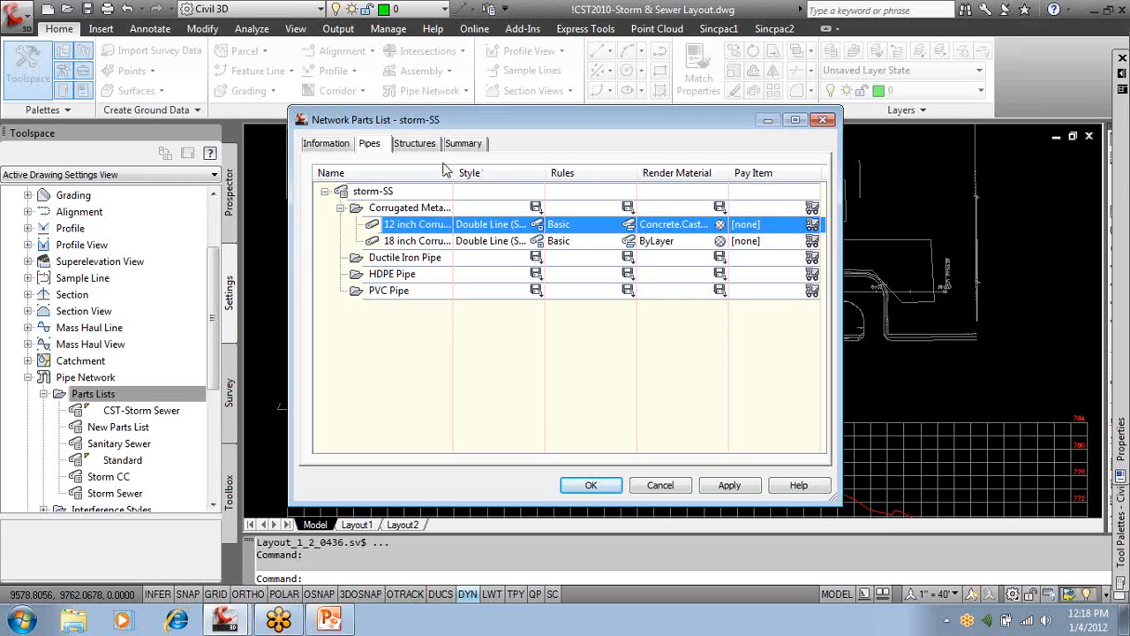
Browse the structure part catalog and add the Concentric Cylindrical Structure family to the storm-SS structures.
{"action": "left_click", "coordinate": [415, 143]}
{"action": "left_click", "coordinate": [340, 208]}
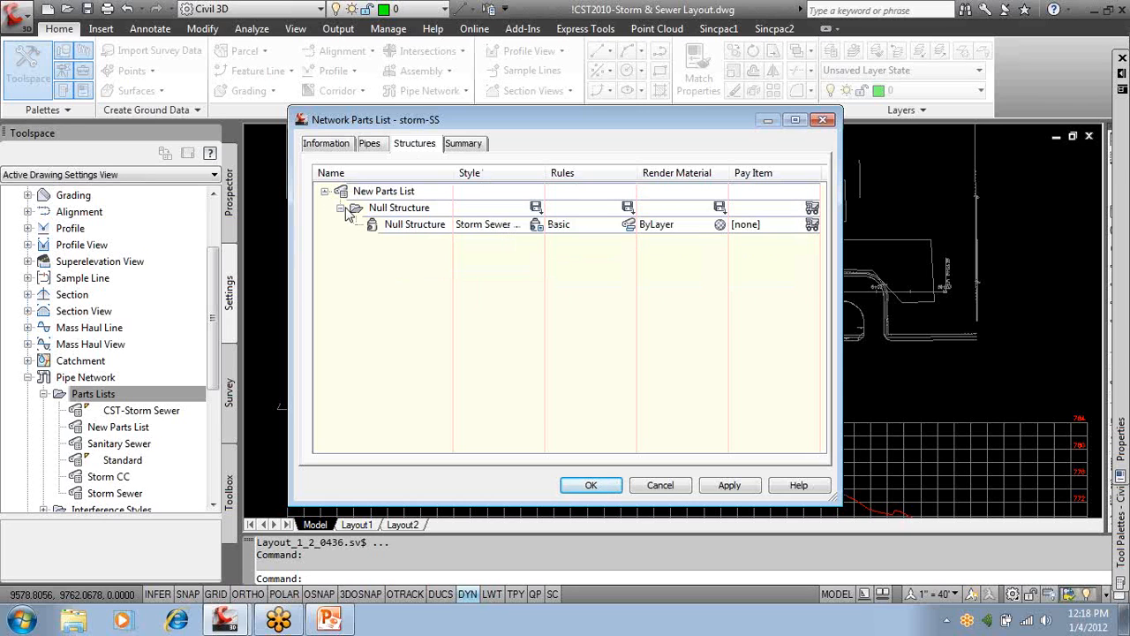
{"action": "right_click", "coordinate": [421, 192]}
{"action": "left_click", "coordinate": [477, 195]}
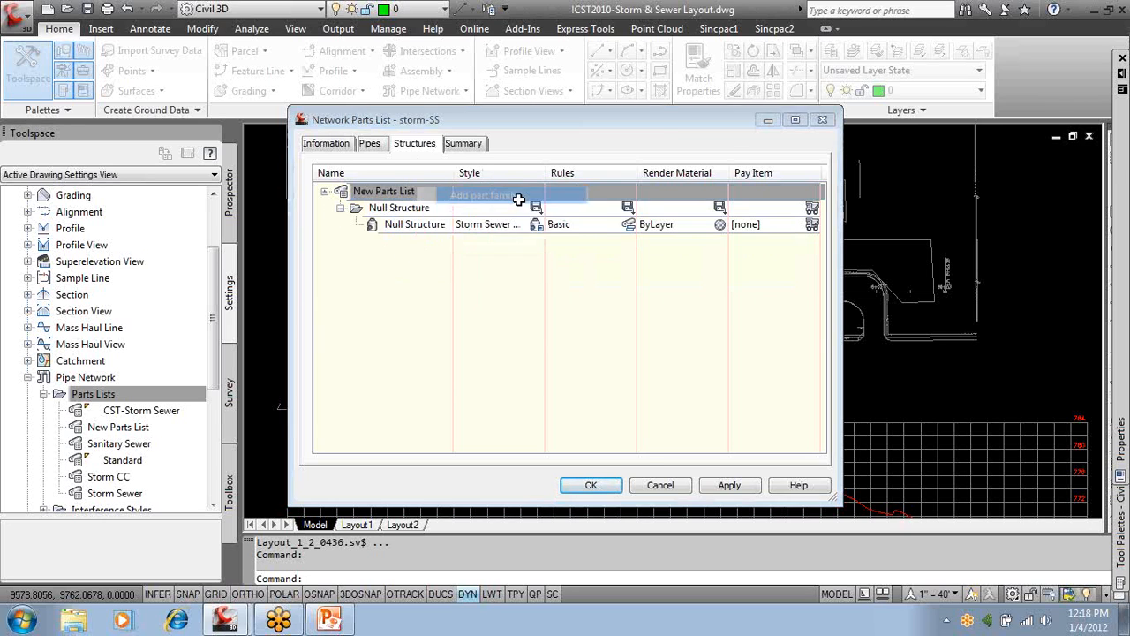
{"action": "left_click", "coordinate": [477, 164]}
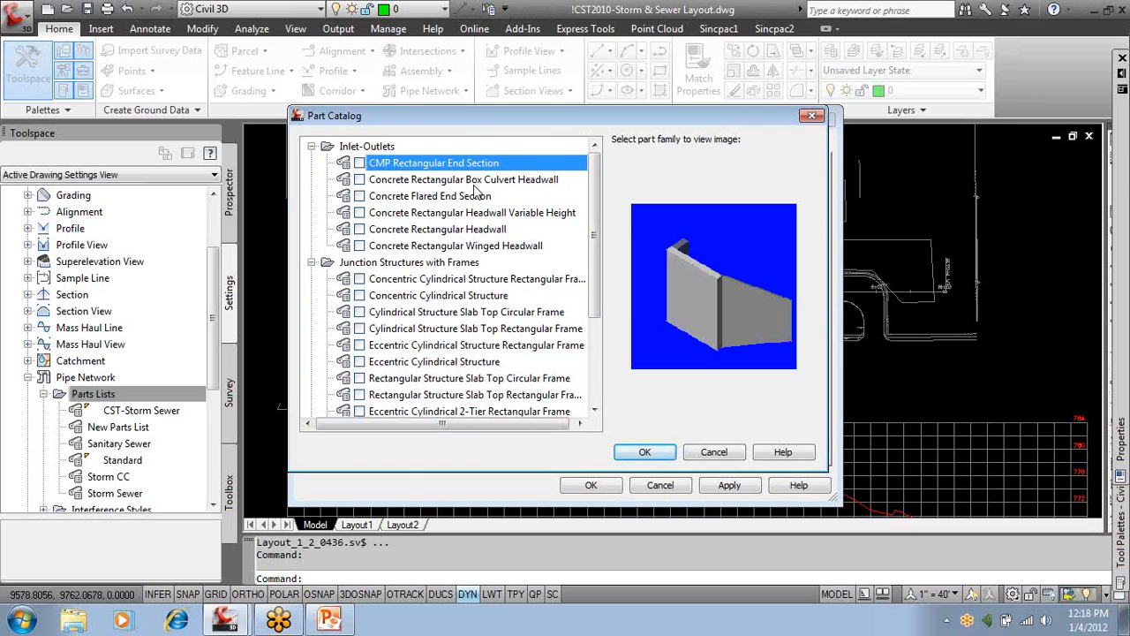
{"action": "left_click", "coordinate": [477, 195]}
{"action": "left_click", "coordinate": [482, 213]}
{"action": "left_click", "coordinate": [495, 249]}
{"action": "left_click", "coordinate": [488, 281]}
{"action": "left_click", "coordinate": [483, 300]}
{"action": "left_click", "coordinate": [355, 295]}
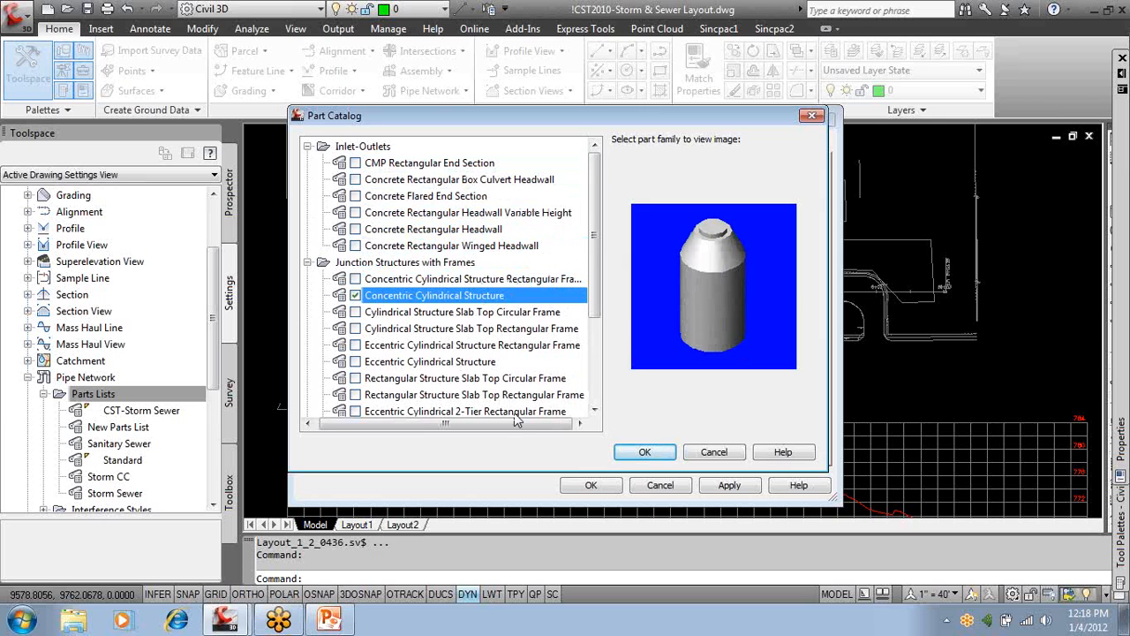
{"action": "left_click", "coordinate": [644, 451]}
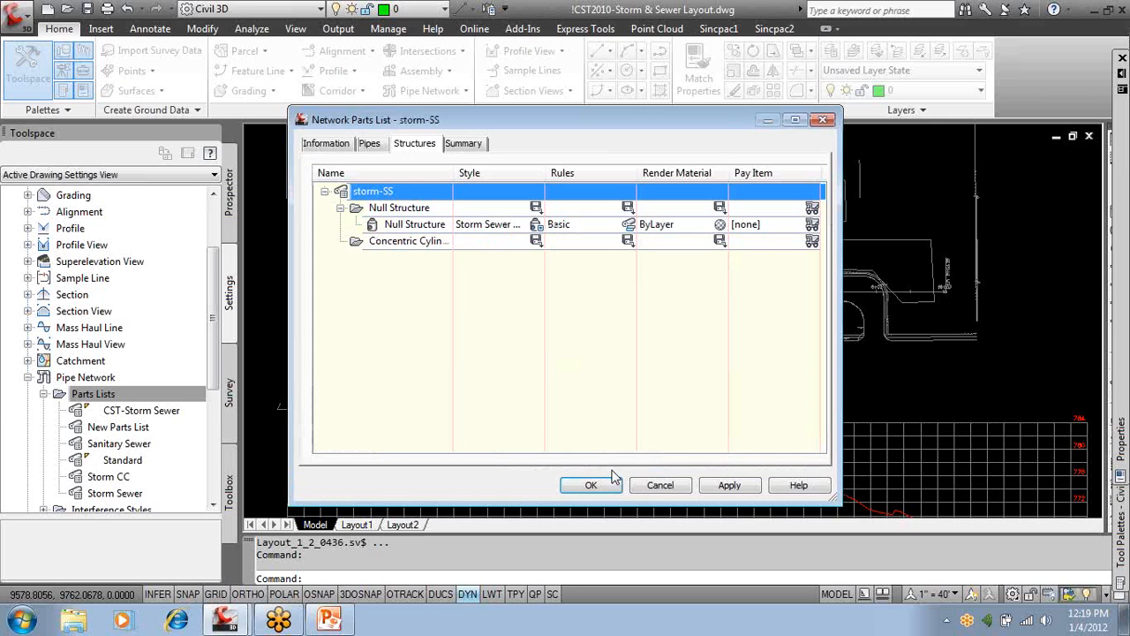
Add a part size with a 48-inch inner structure diameter to the Concentric Cylindrical Structure family.
{"action": "right_click", "coordinate": [392, 244]}
{"action": "left_click", "coordinate": [447, 251]}
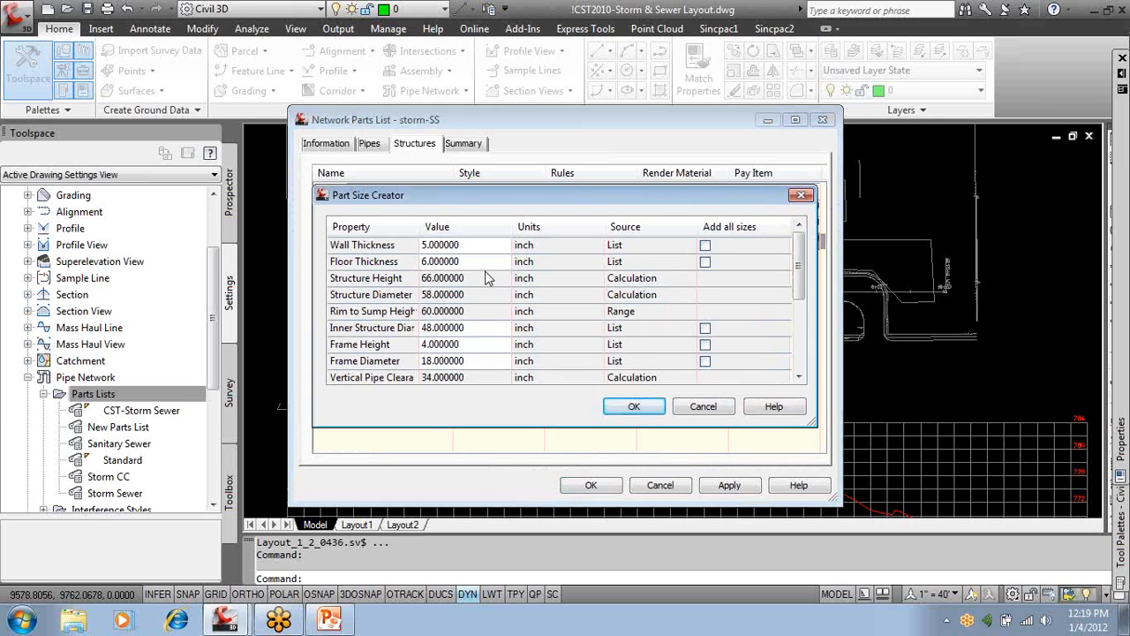
{"action": "left_click", "coordinate": [495, 346]}
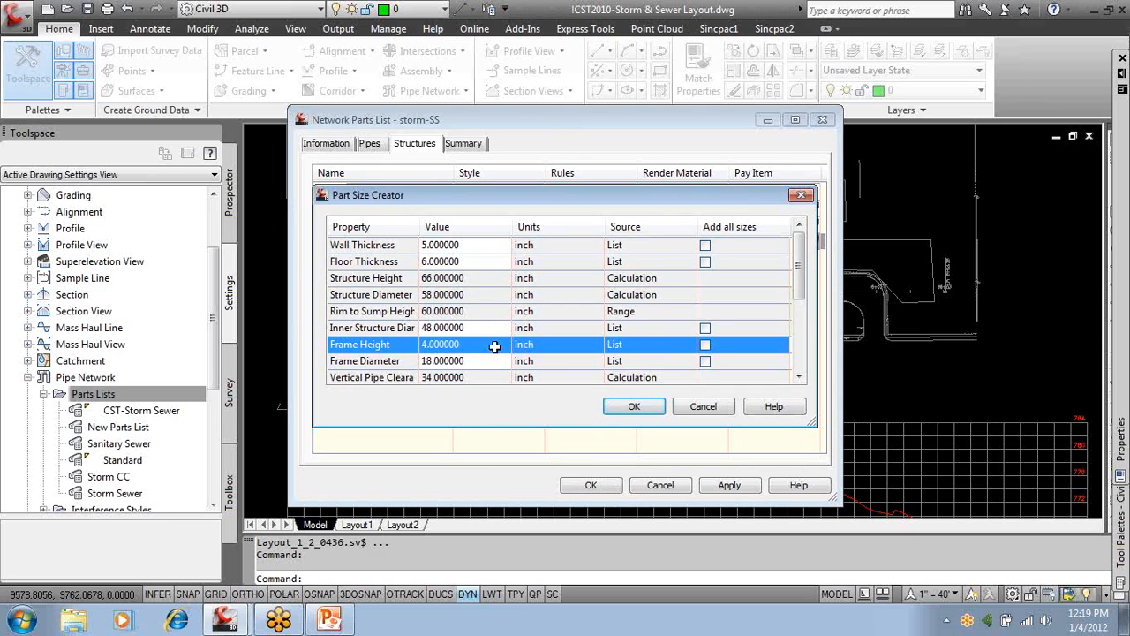
{"action": "scroll", "coordinate": [494, 346], "scroll_direction": "down", "scroll_amount": 1}
{"action": "left_click", "coordinate": [495, 279]}
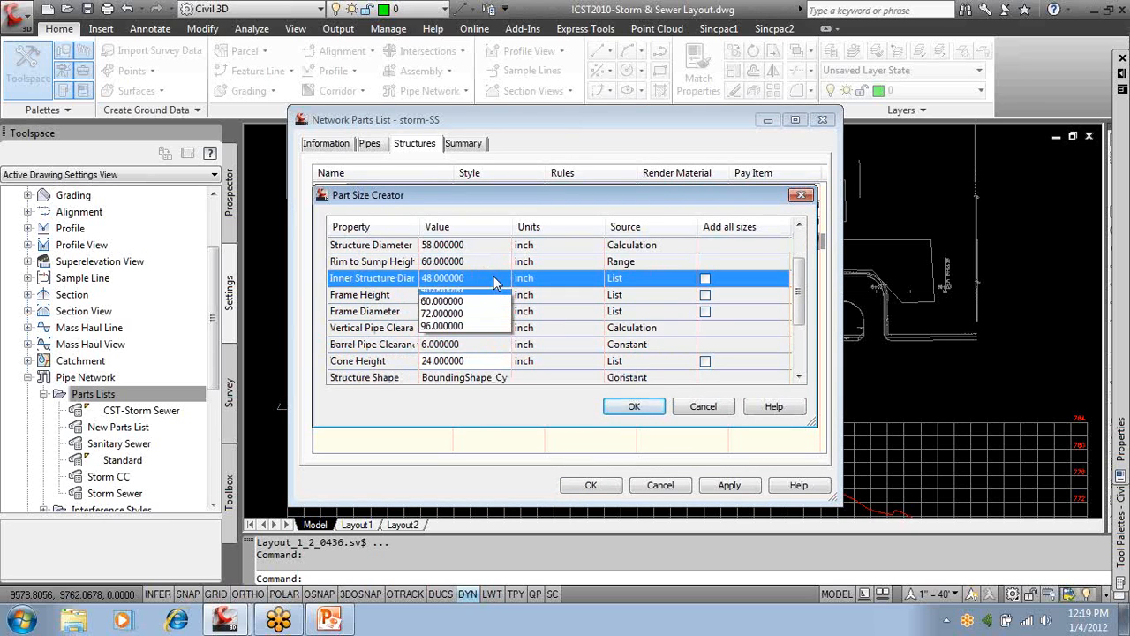
{"action": "left_click", "coordinate": [497, 283]}
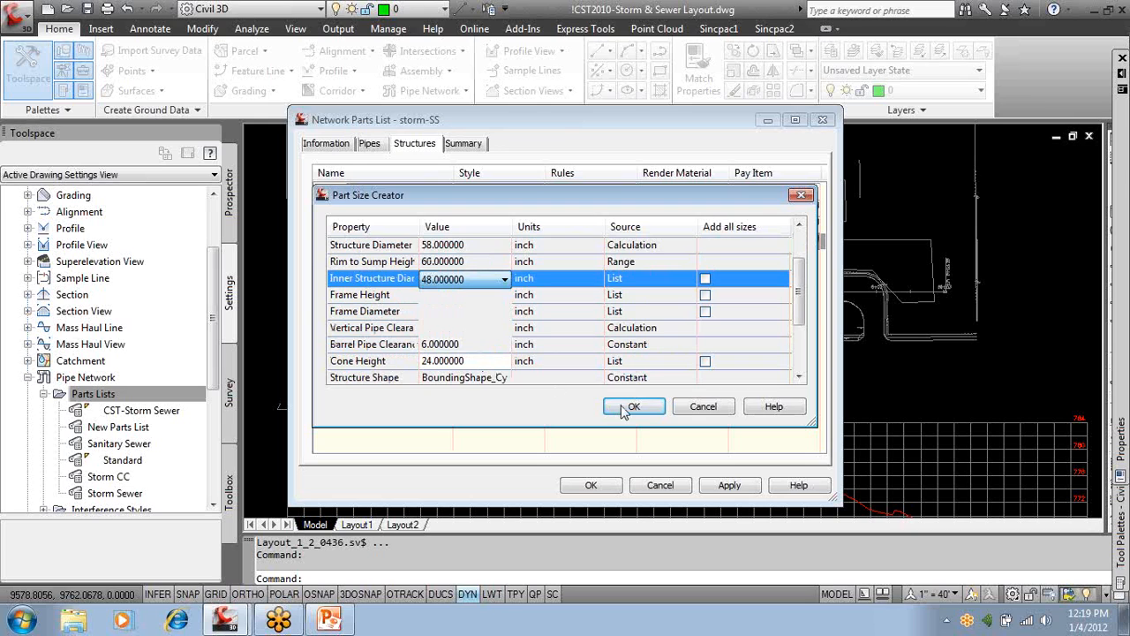
{"action": "left_click", "coordinate": [629, 407]}
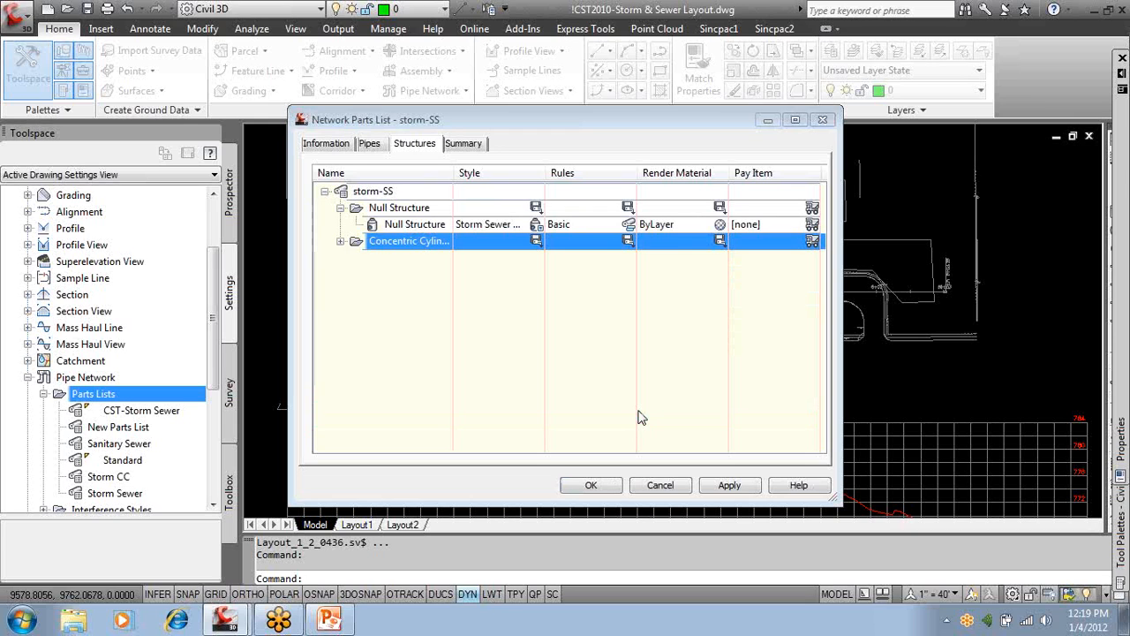
Rename the new concentric cylindrical structure size to 4' Dia MH and save the storm-SS parts list.
{"action": "left_click", "coordinate": [339, 242]}
{"action": "left_click", "coordinate": [390, 260]}
{"action": "left_click", "coordinate": [426, 258]}
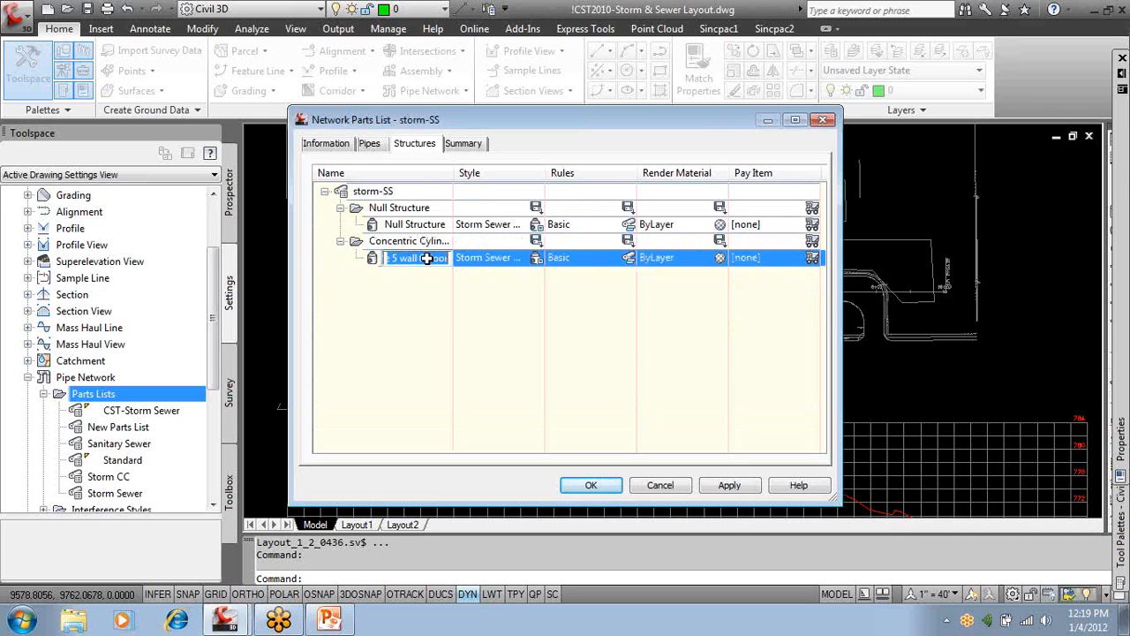
{"action": "type", "text": "4' D"}
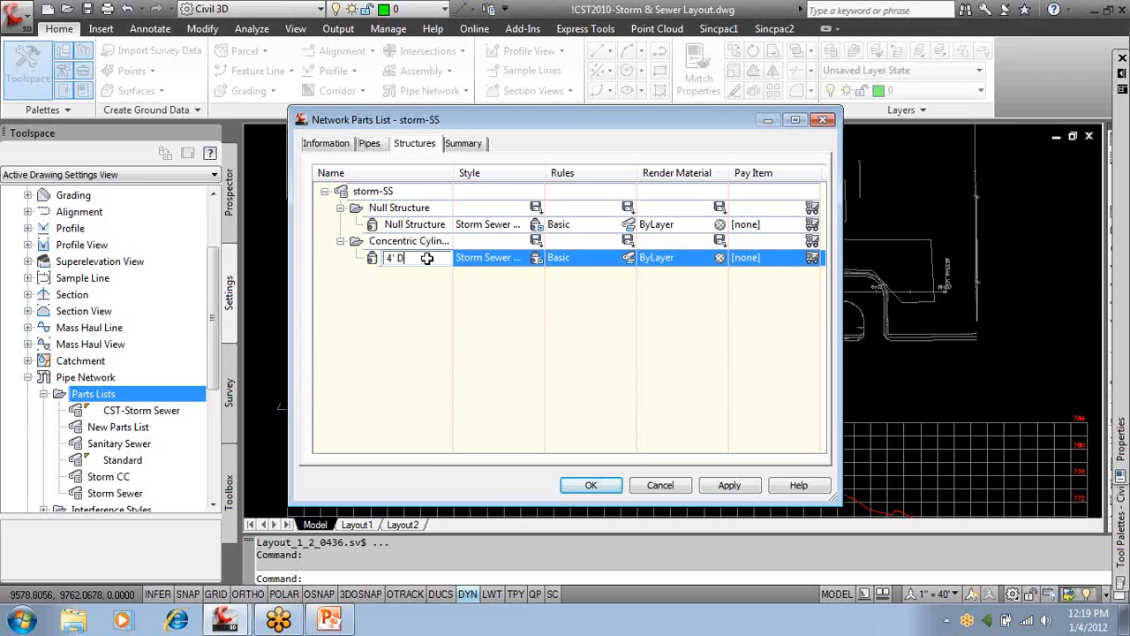
{"action": "type", "text": "ia M"}
{"action": "key", "text": "Return"}
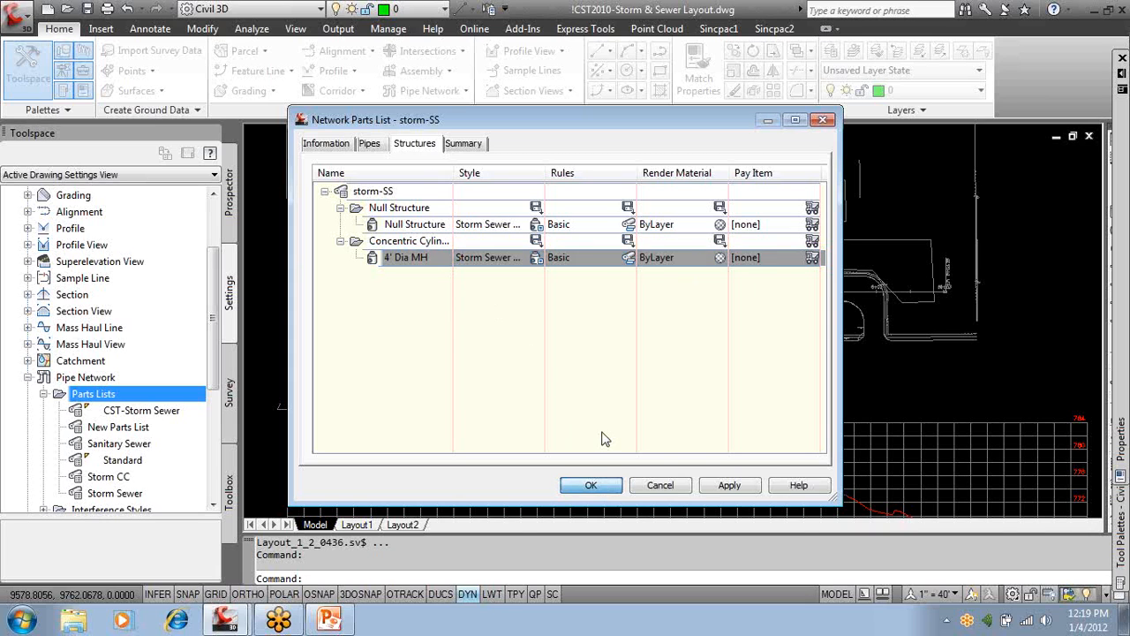
{"action": "left_click", "coordinate": [591, 485]}
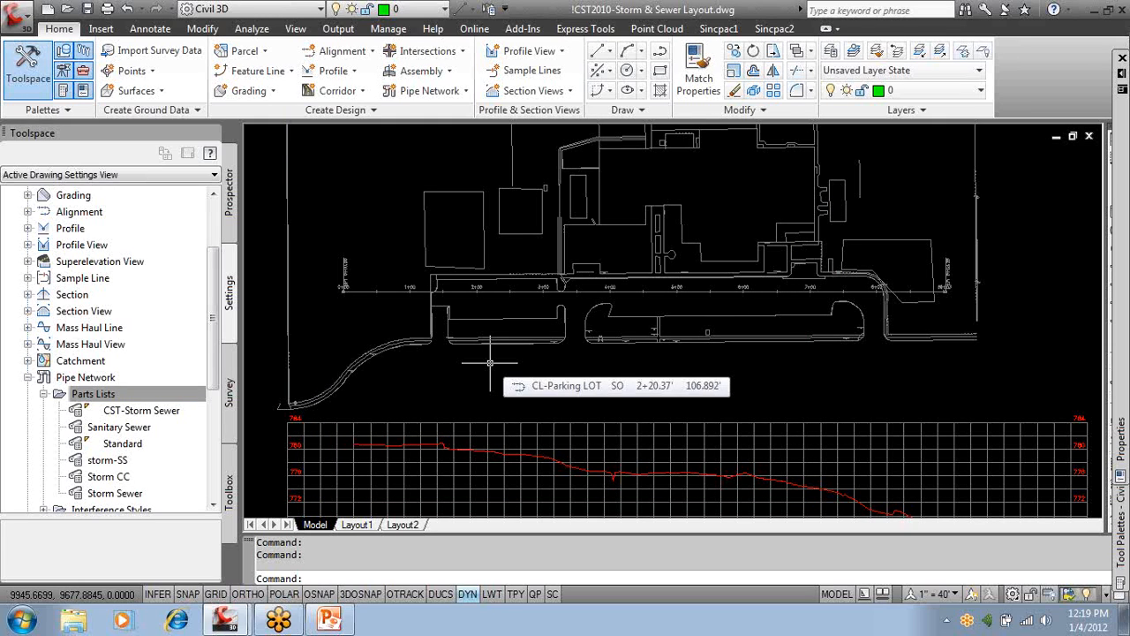
Create a pipe network named Storm with the CST-Storm Sewer parts list, surface EG and alignment CL-Parking LOT.
{"action": "left_click", "coordinate": [44, 395]}
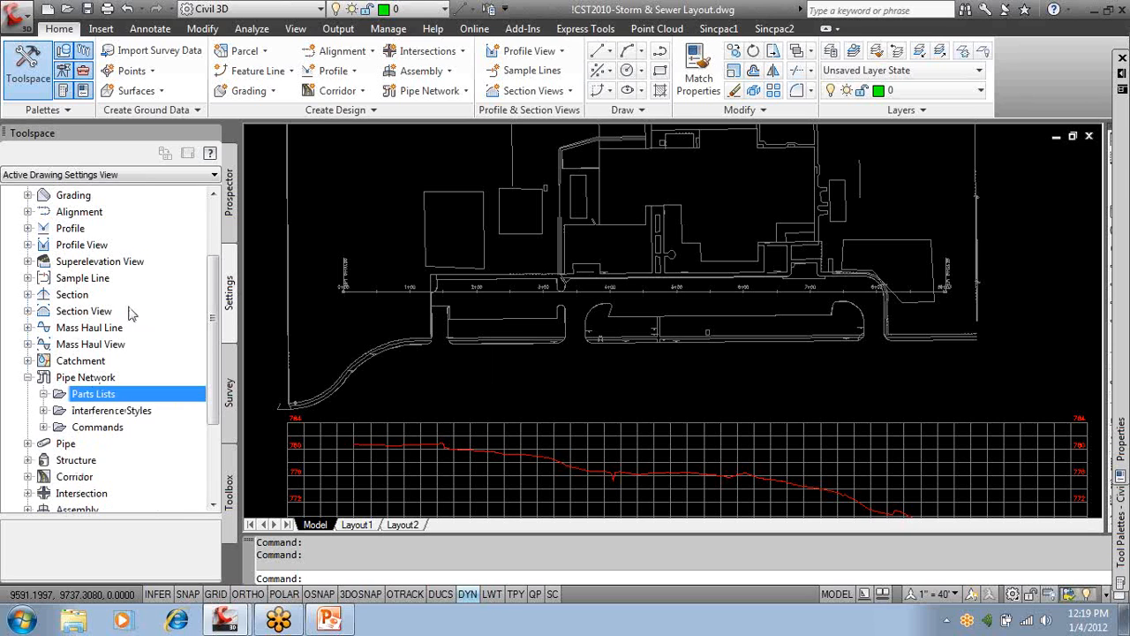
{"action": "left_click", "coordinate": [227, 225]}
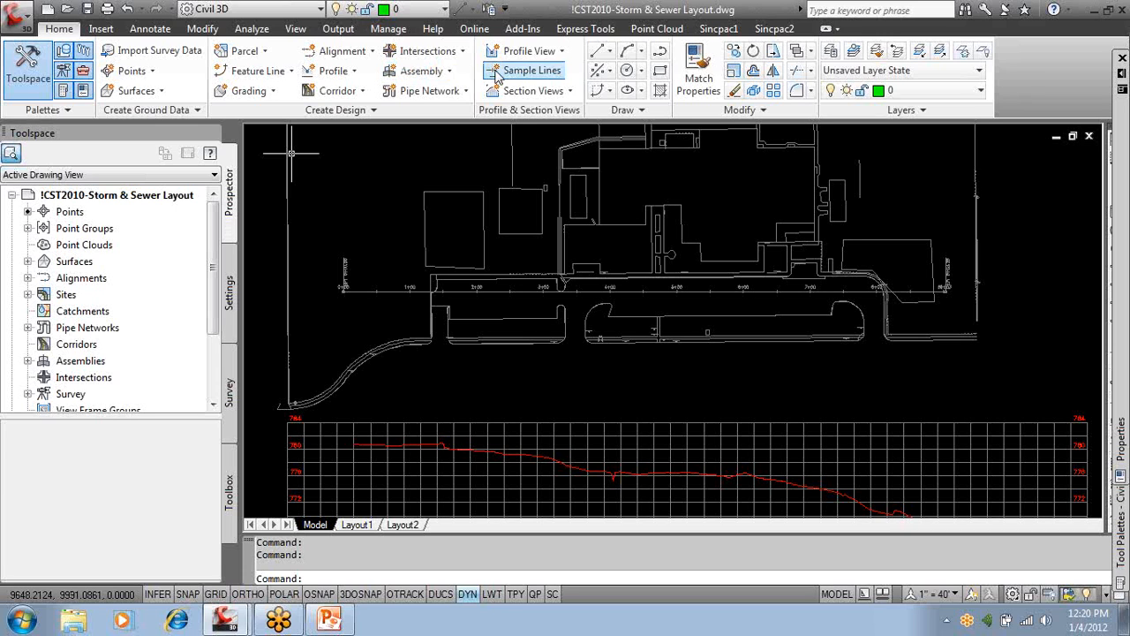
{"action": "left_click", "coordinate": [415, 91]}
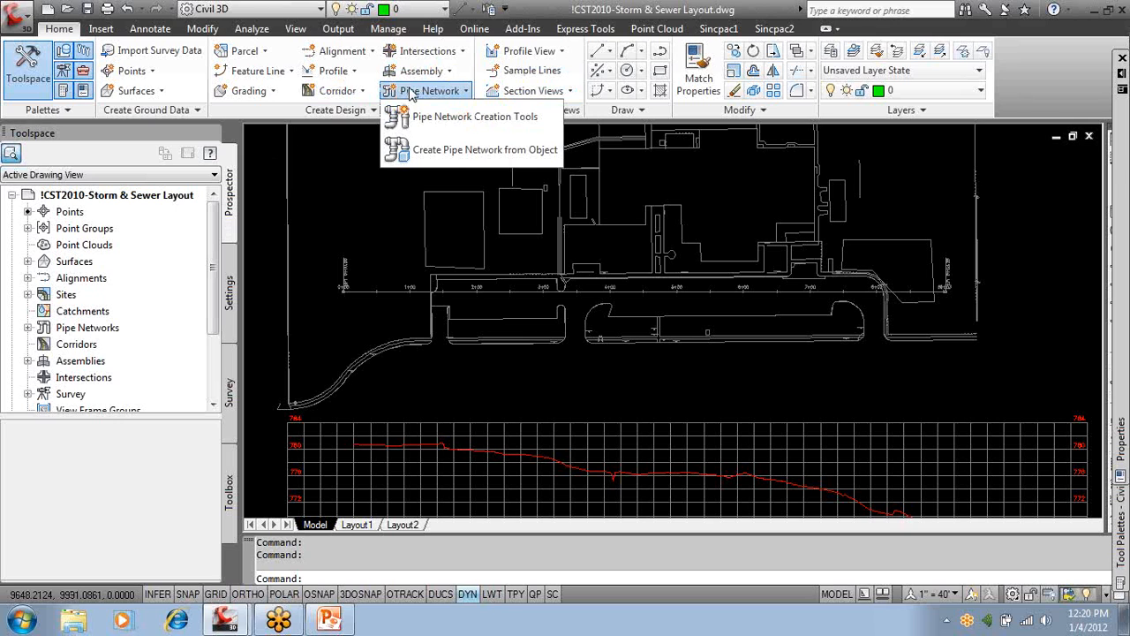
{"action": "left_click", "coordinate": [507, 118]}
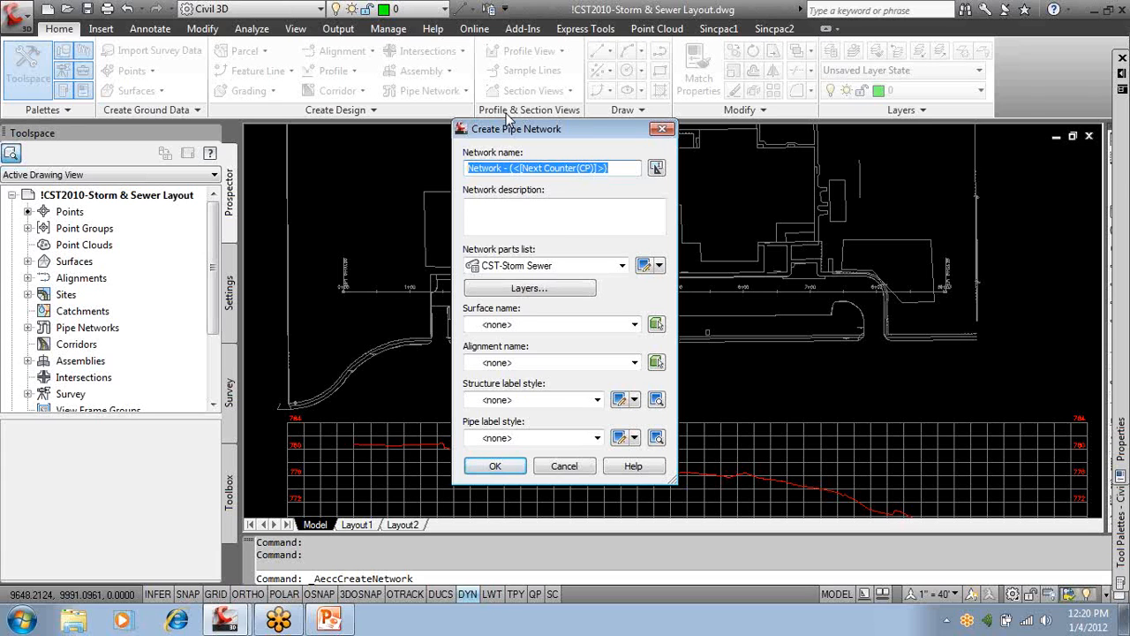
{"action": "type", "text": "Storm"}
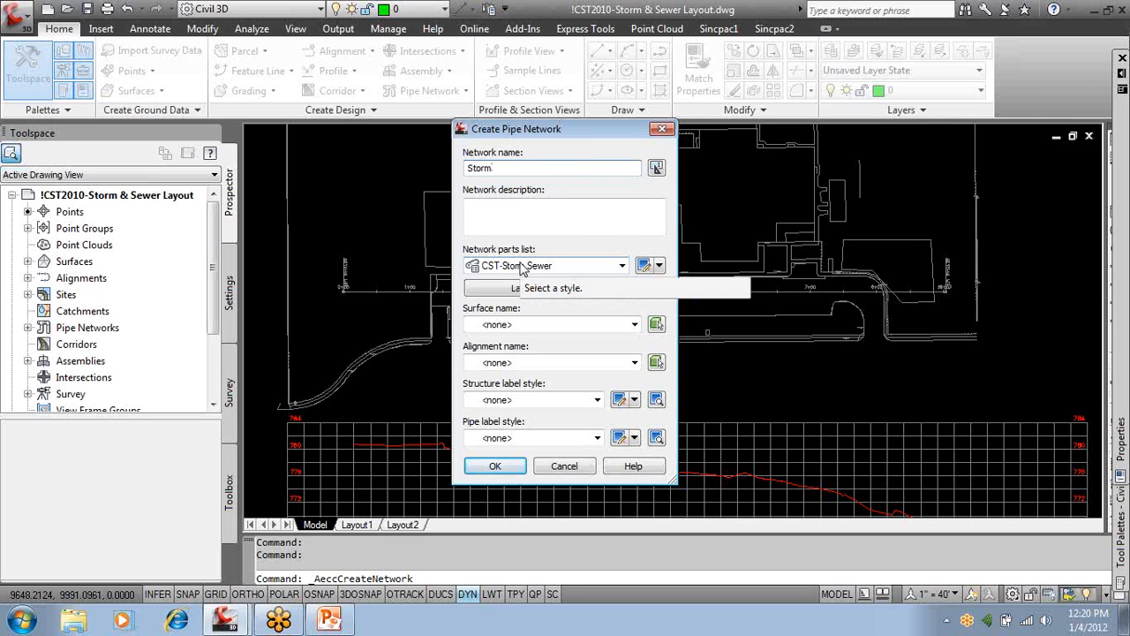
{"action": "left_click", "coordinate": [540, 324]}
{"action": "left_click", "coordinate": [528, 350]}
{"action": "left_click", "coordinate": [501, 363]}
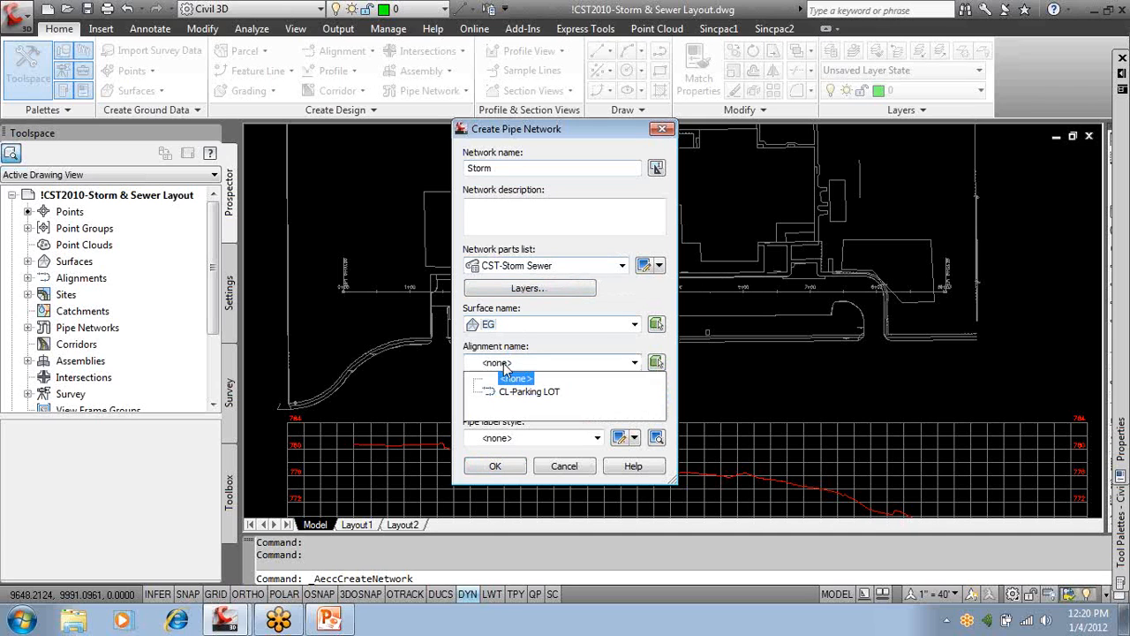
{"action": "left_click", "coordinate": [517, 397]}
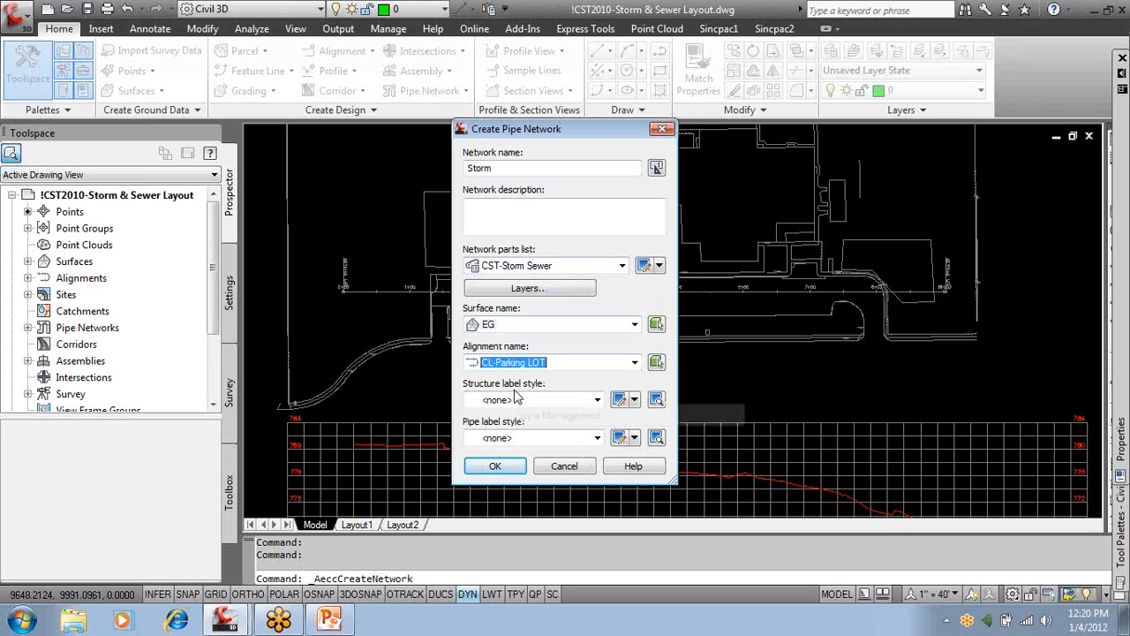
{"action": "left_click", "coordinate": [516, 466]}
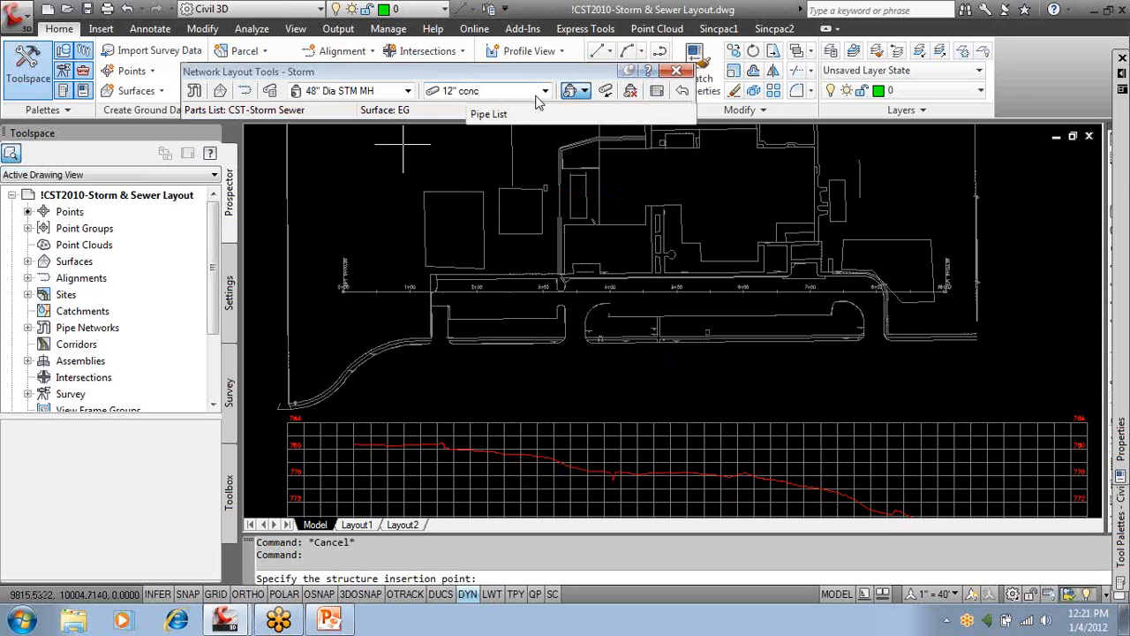
Review the structure sizes, the pipe sizes and the draw modes available for laying out the Storm network.
{"action": "left_click", "coordinate": [345, 95]}
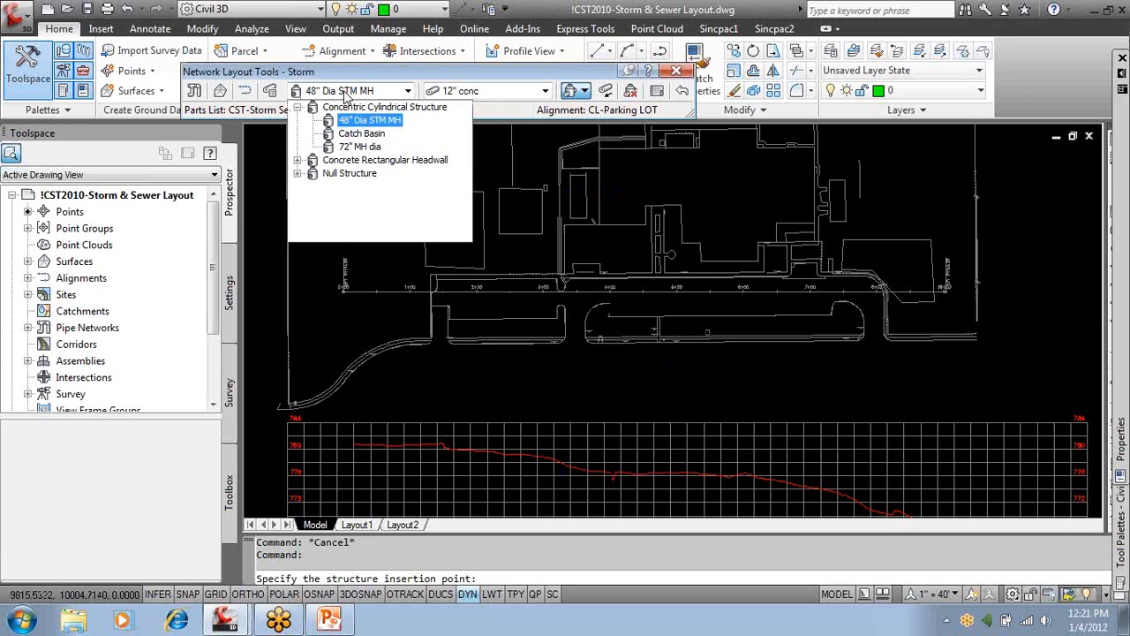
{"action": "left_click", "coordinate": [344, 95]}
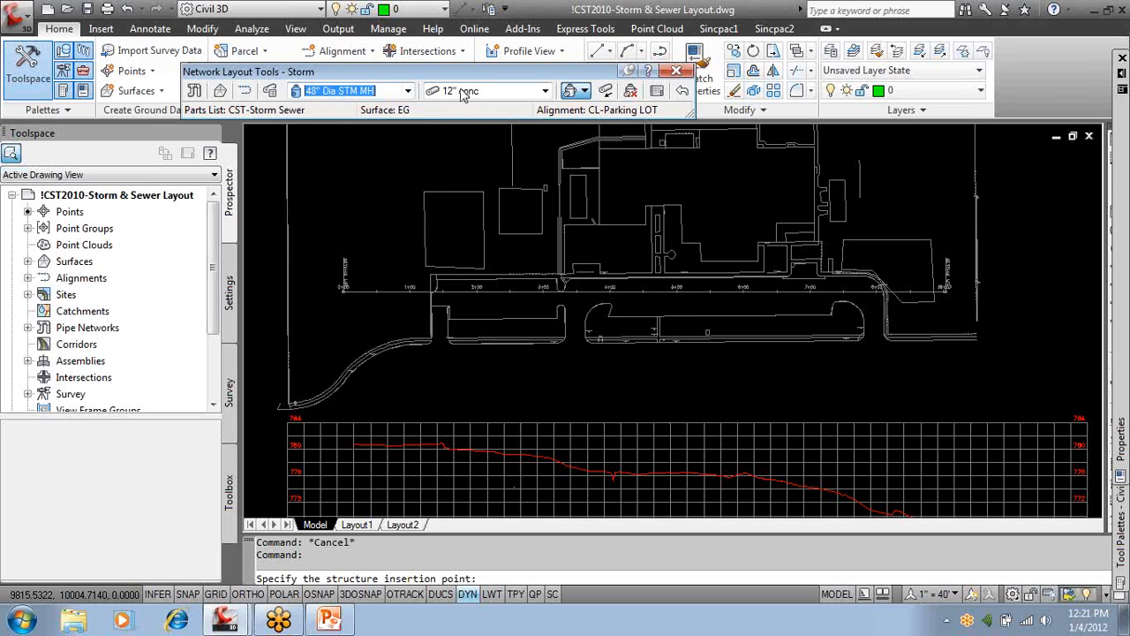
{"action": "left_click", "coordinate": [461, 92]}
{"action": "left_click", "coordinate": [461, 92]}
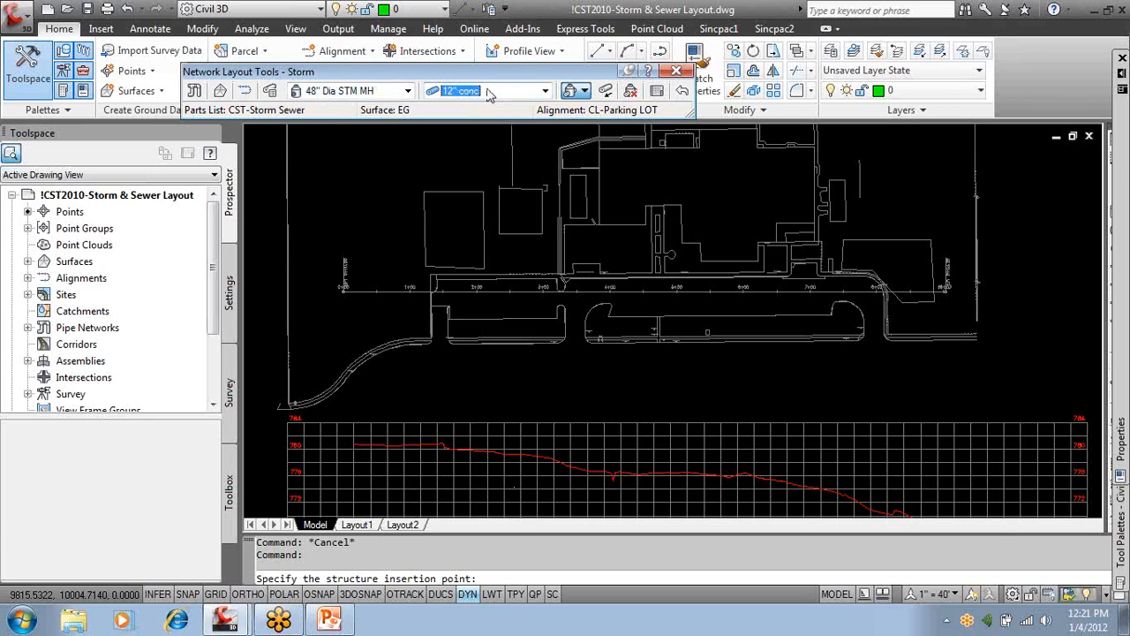
{"action": "left_click", "coordinate": [583, 91]}
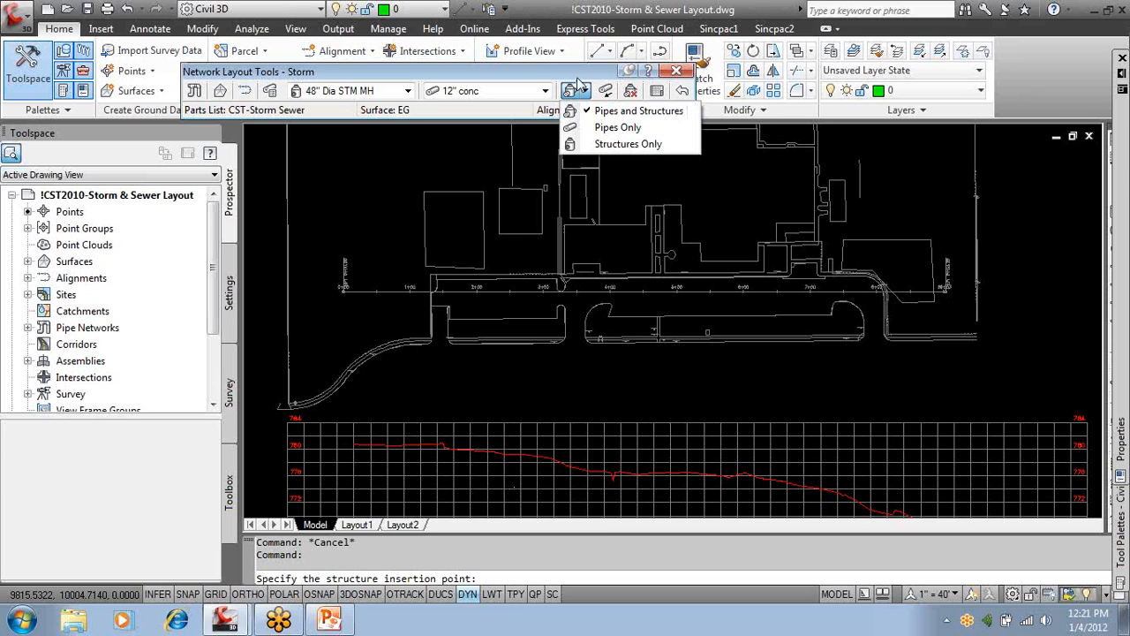
{"action": "left_click", "coordinate": [576, 77]}
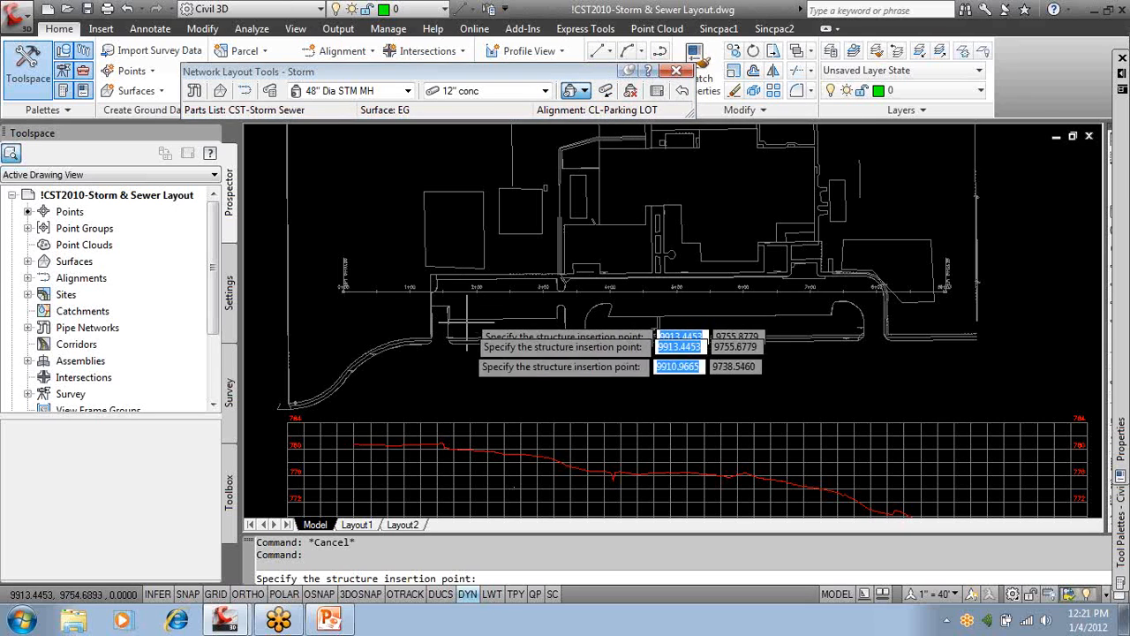
With Ortho on, lay out a straight run of four 48" Dia STM MH structures joined by 12" conc pipes just south of the parking lot alignment.
{"action": "left_click", "coordinate": [248, 593]}
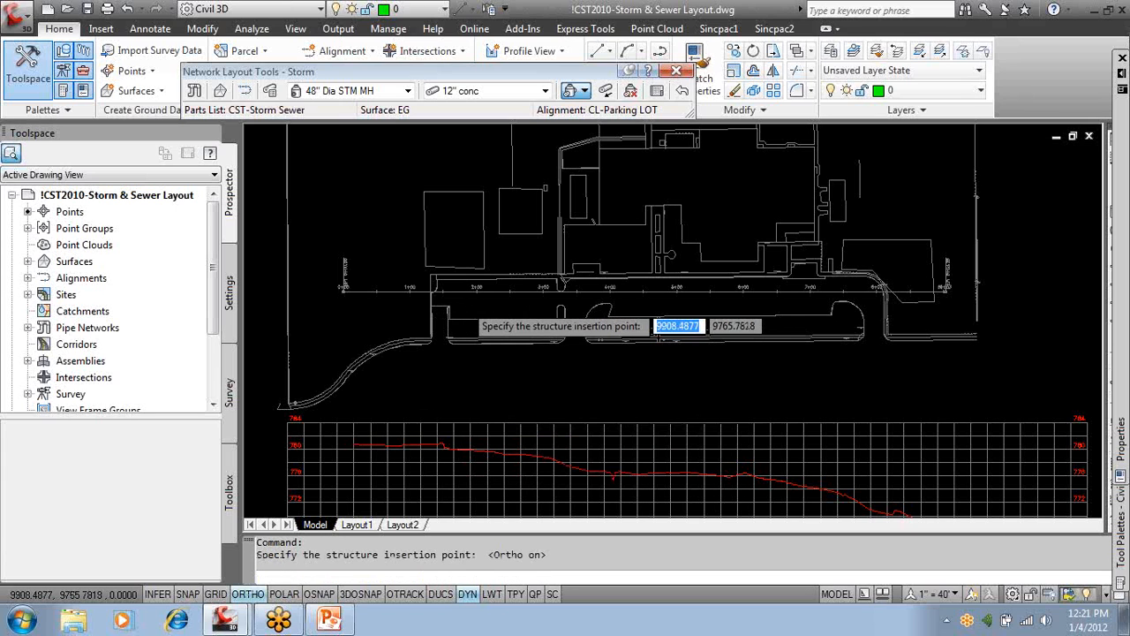
{"action": "left_click", "coordinate": [466, 305]}
{"action": "left_click", "coordinate": [583, 305]}
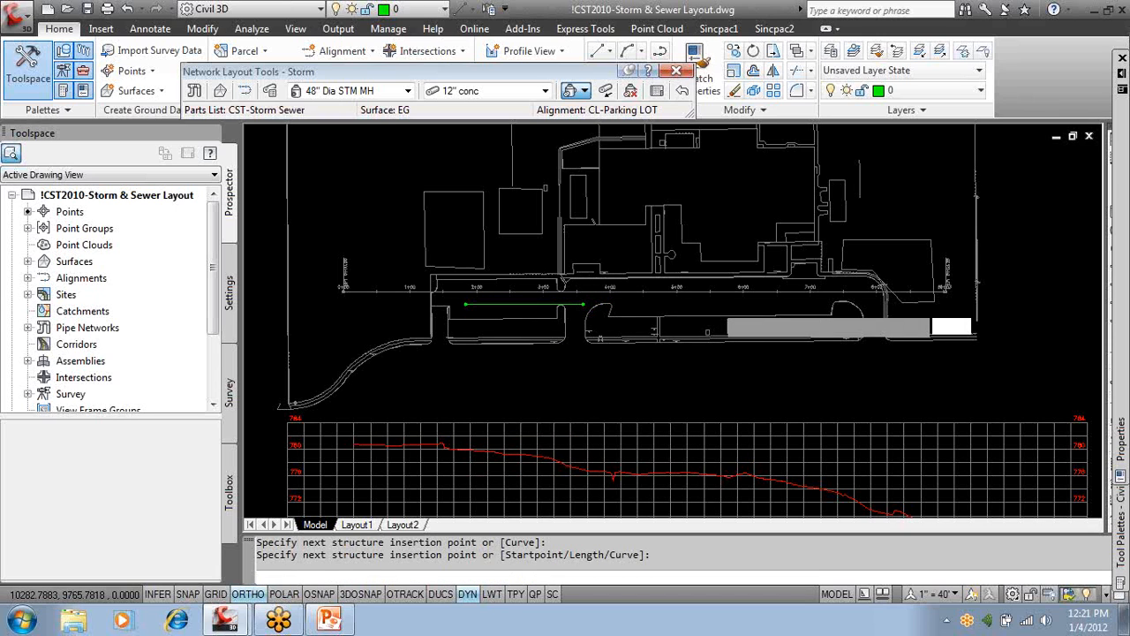
{"action": "left_click", "coordinate": [843, 304]}
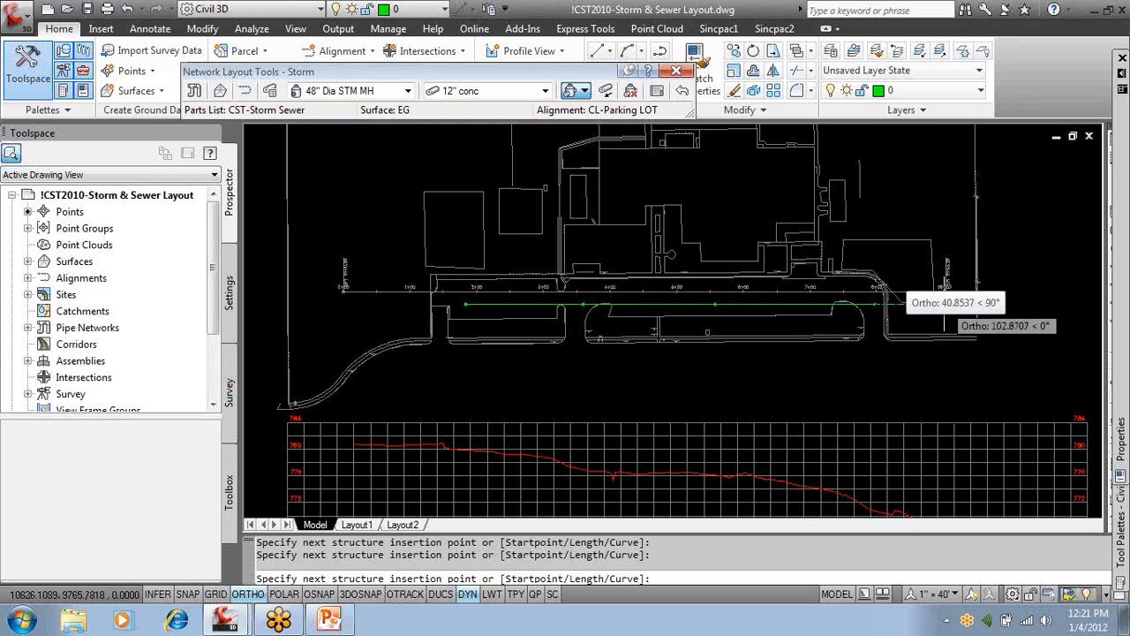
{"action": "left_click", "coordinate": [408, 92]}
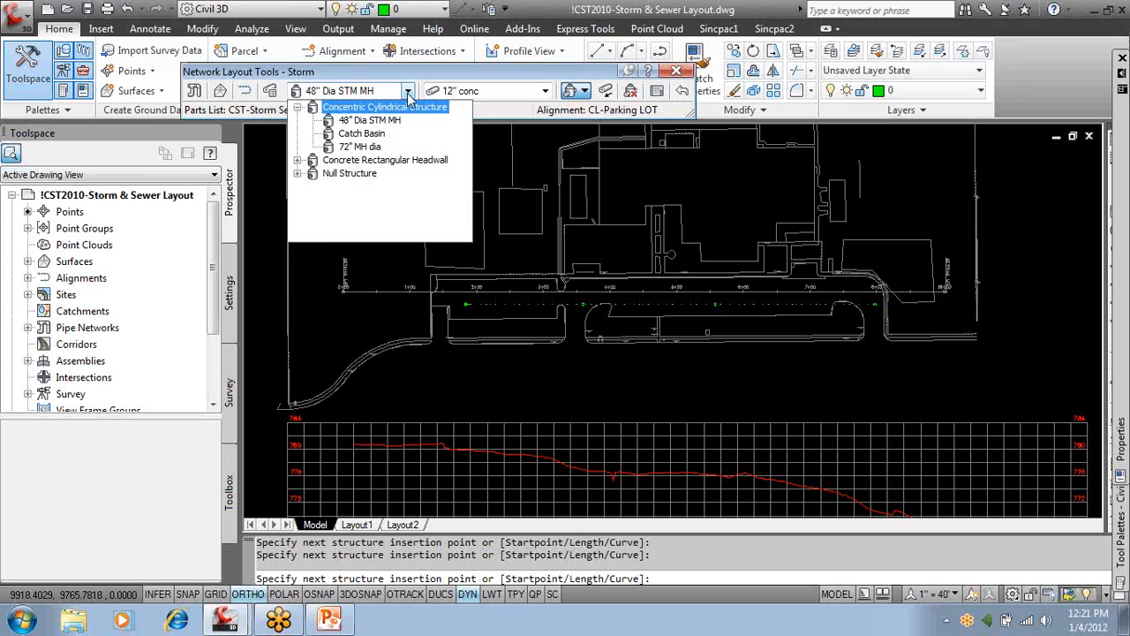
{"action": "left_click", "coordinate": [411, 100]}
{"action": "left_click", "coordinate": [512, 92]}
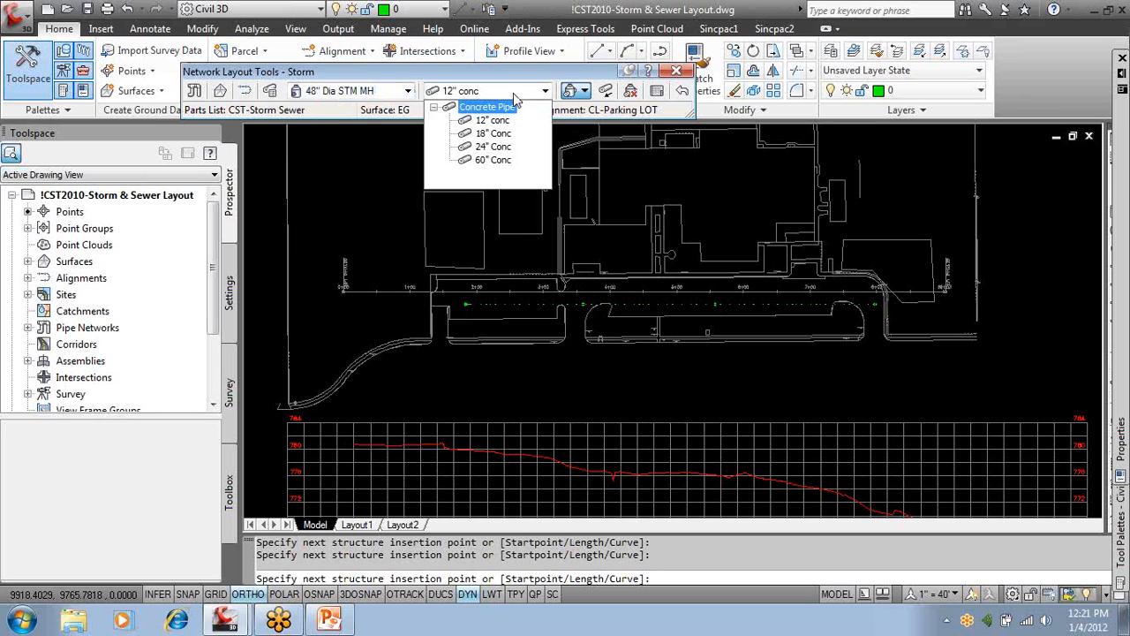
{"action": "left_click", "coordinate": [516, 99]}
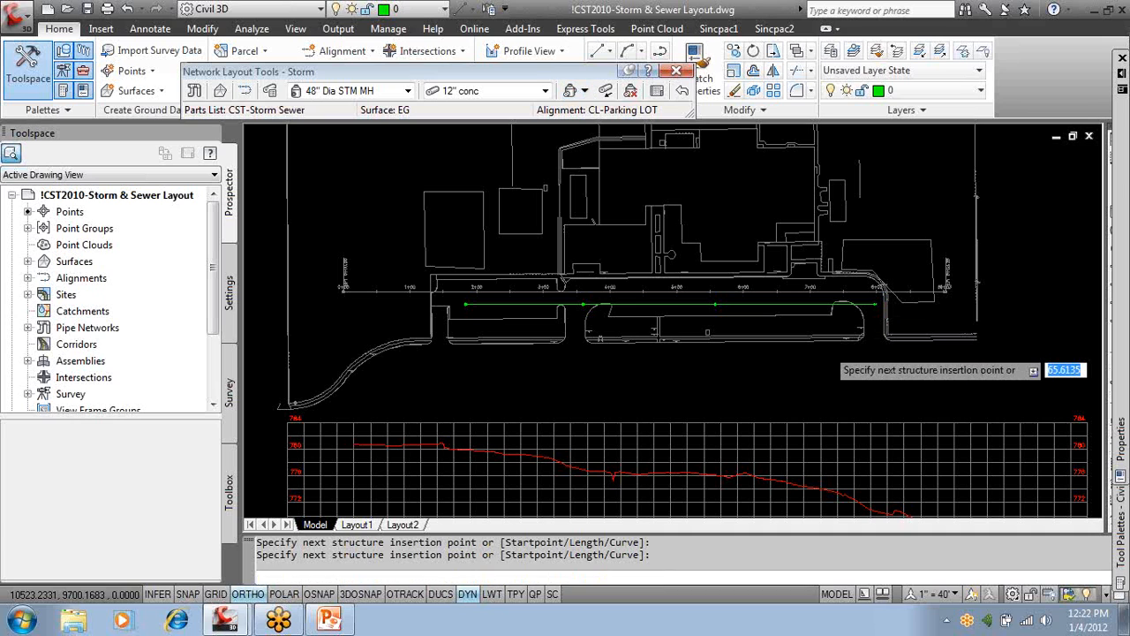
{"action": "key", "text": "Return"}
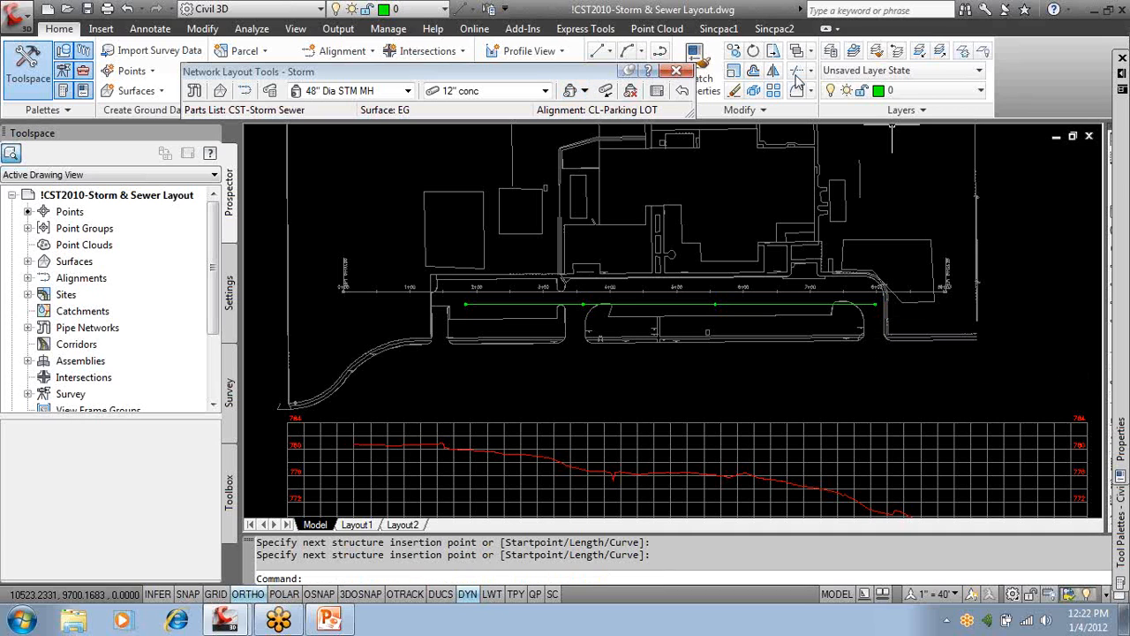
{"action": "left_click", "coordinate": [676, 71]}
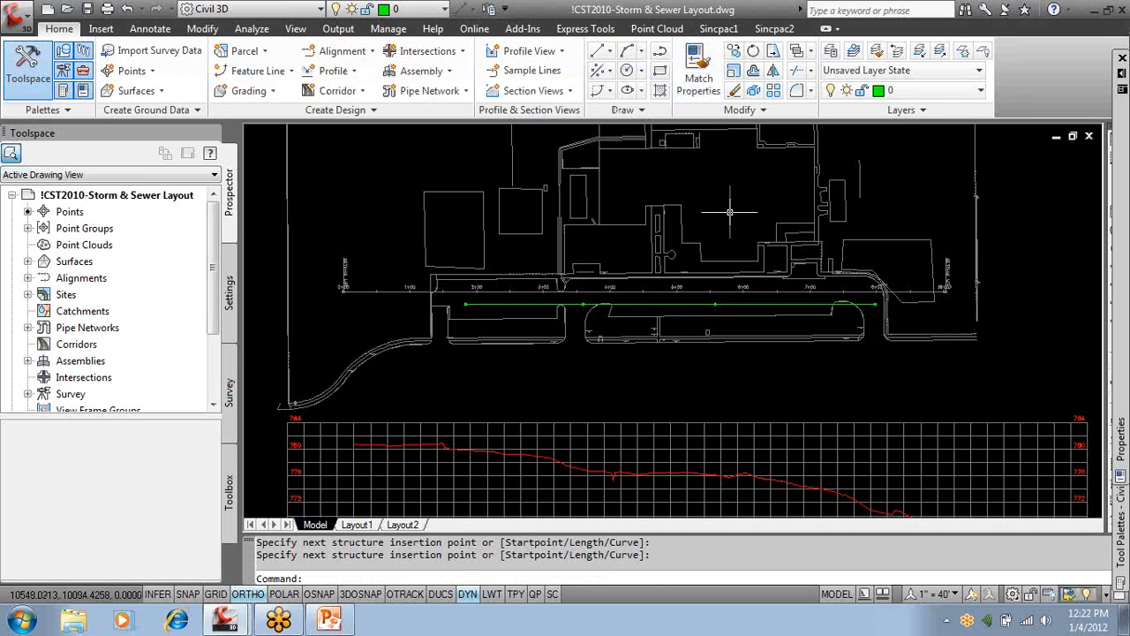
Set the inner pipe diameter of the easternmost storm pipe to 18 inches in its part properties.
{"action": "left_click", "coordinate": [761, 304]}
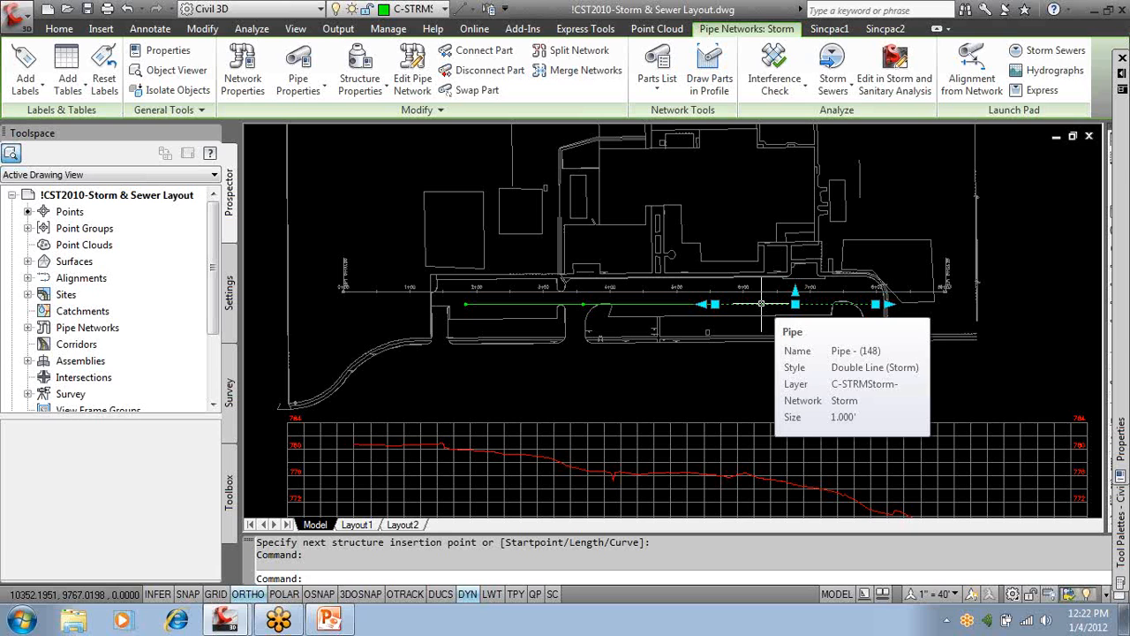
{"action": "key", "text": "Escape"}
{"action": "middle_click_drag", "start_coordinate": [761, 303], "coordinate": [748, 222]}
{"action": "scroll", "coordinate": [805, 218], "scroll_direction": "up", "scroll_amount": 3}
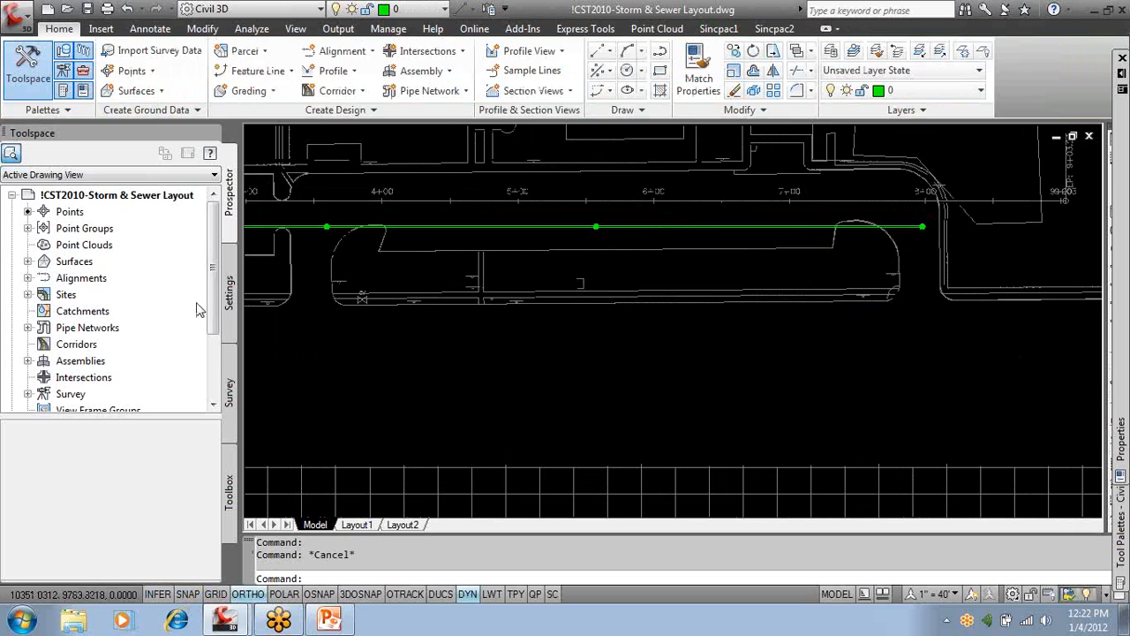
{"action": "left_click", "coordinate": [698, 226]}
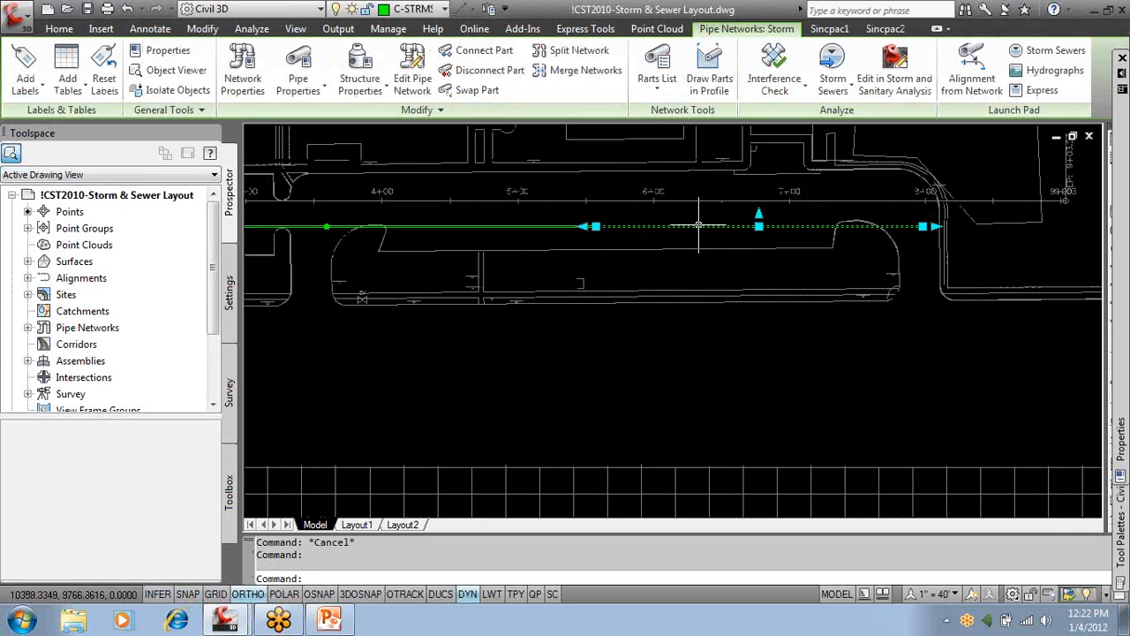
{"action": "left_click", "coordinate": [305, 60]}
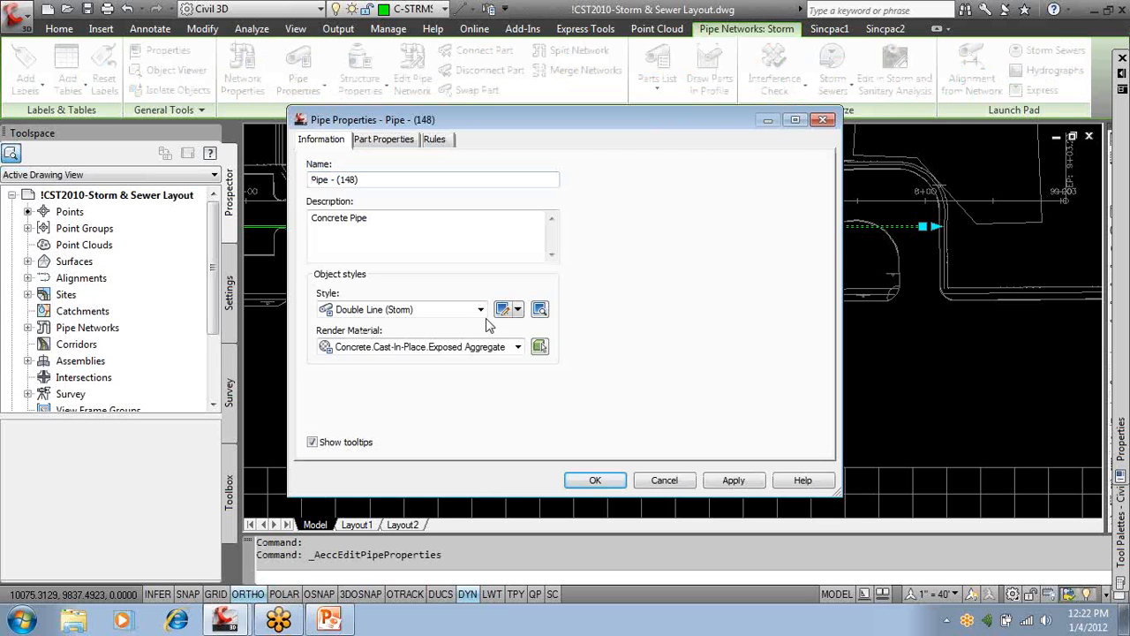
{"action": "left_click", "coordinate": [383, 139]}
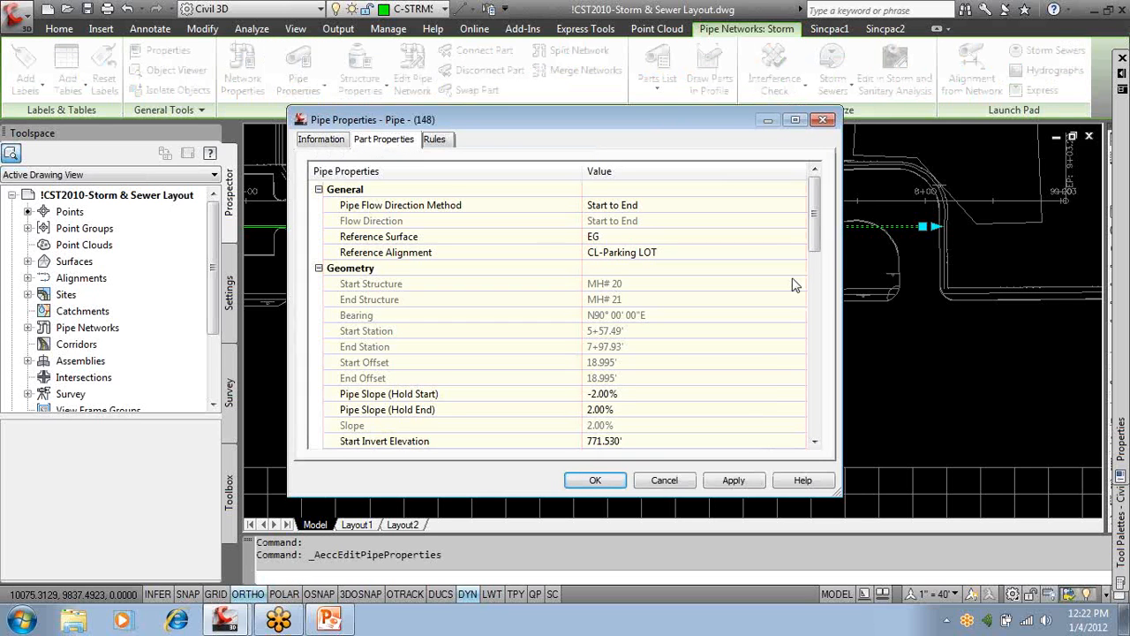
{"action": "left_click_drag", "start_coordinate": [814, 211], "coordinate": [826, 452]}
{"action": "left_click", "coordinate": [658, 441]}
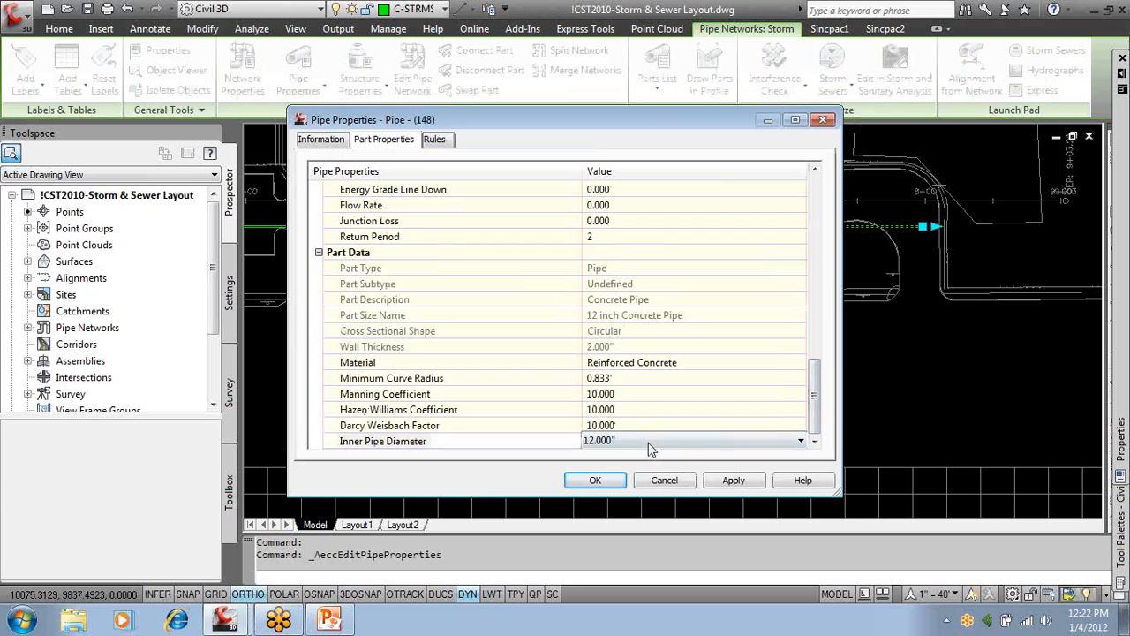
{"action": "left_click", "coordinate": [660, 441]}
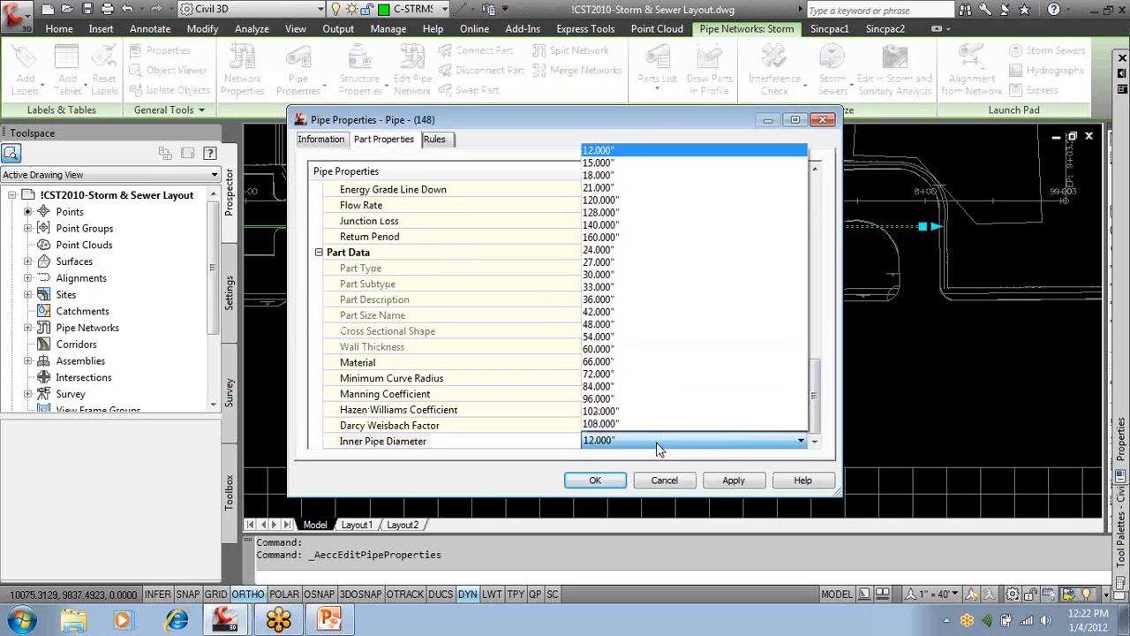
{"action": "left_click", "coordinate": [643, 175]}
{"action": "left_click", "coordinate": [617, 486]}
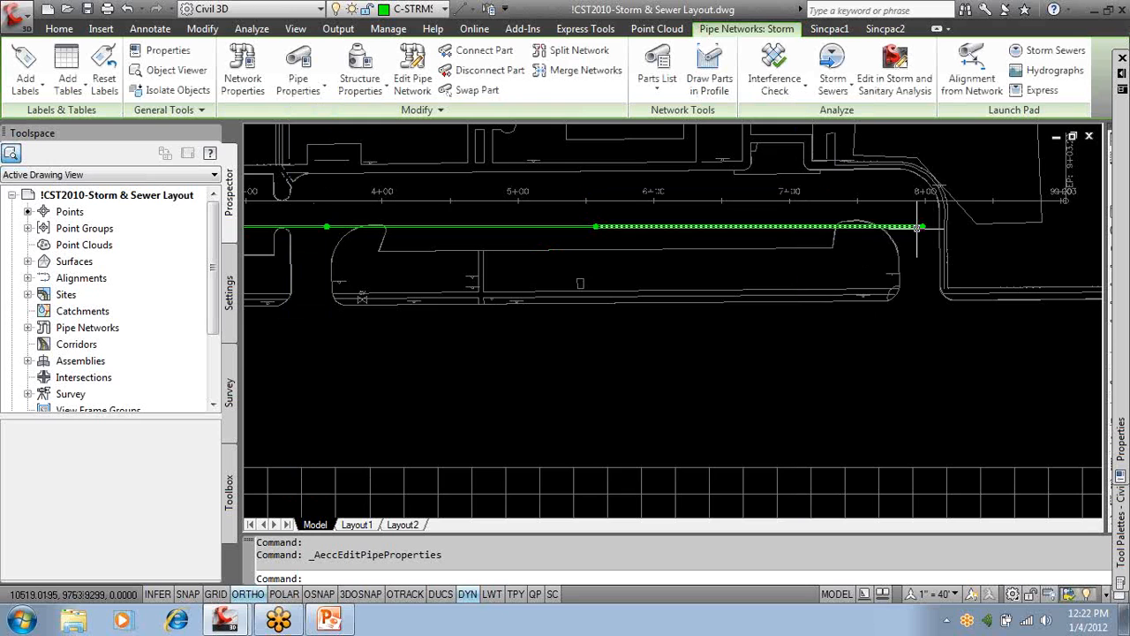
Swap the manhole at the east end of the storm run, near station 8+00, for the 72" MH dia size.
{"action": "scroll", "coordinate": [919, 228], "scroll_direction": "up", "scroll_amount": 4}
{"action": "middle_click_drag", "start_coordinate": [923, 230], "coordinate": [804, 256]}
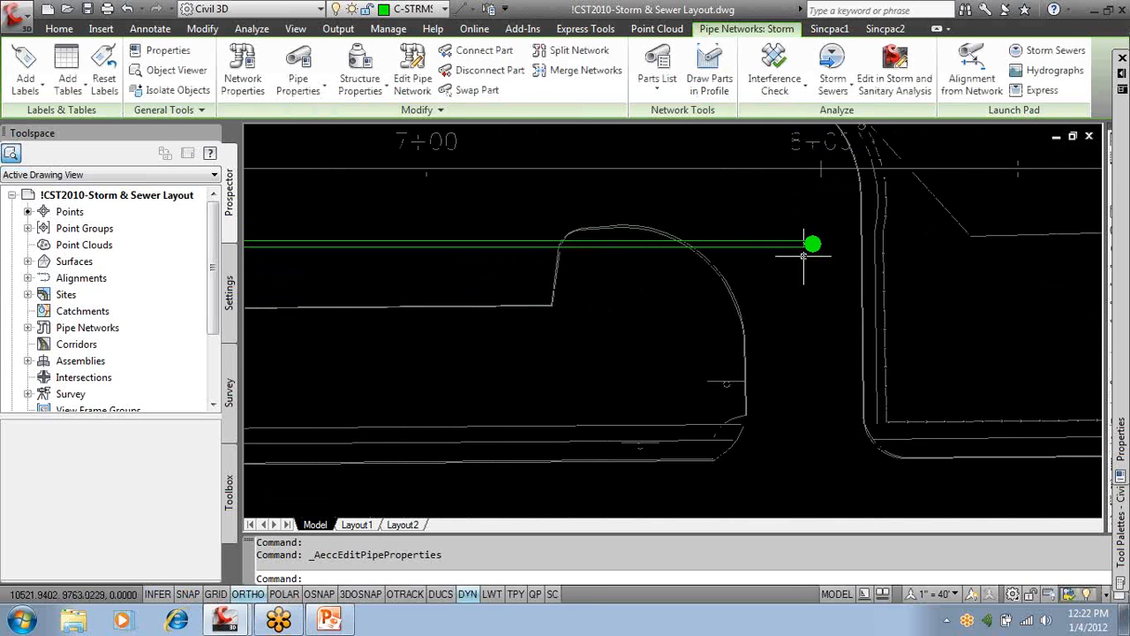
{"action": "left_click", "coordinate": [809, 250]}
{"action": "left_click", "coordinate": [799, 258]}
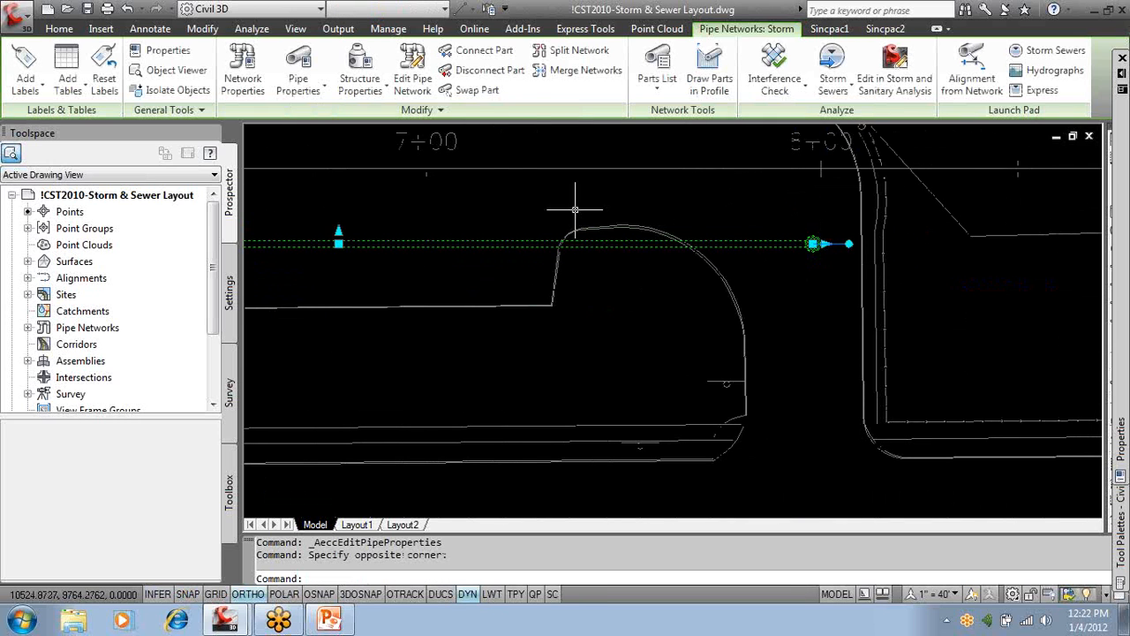
{"action": "left_click", "coordinate": [473, 91]}
{"action": "left_click", "coordinate": [812, 244]}
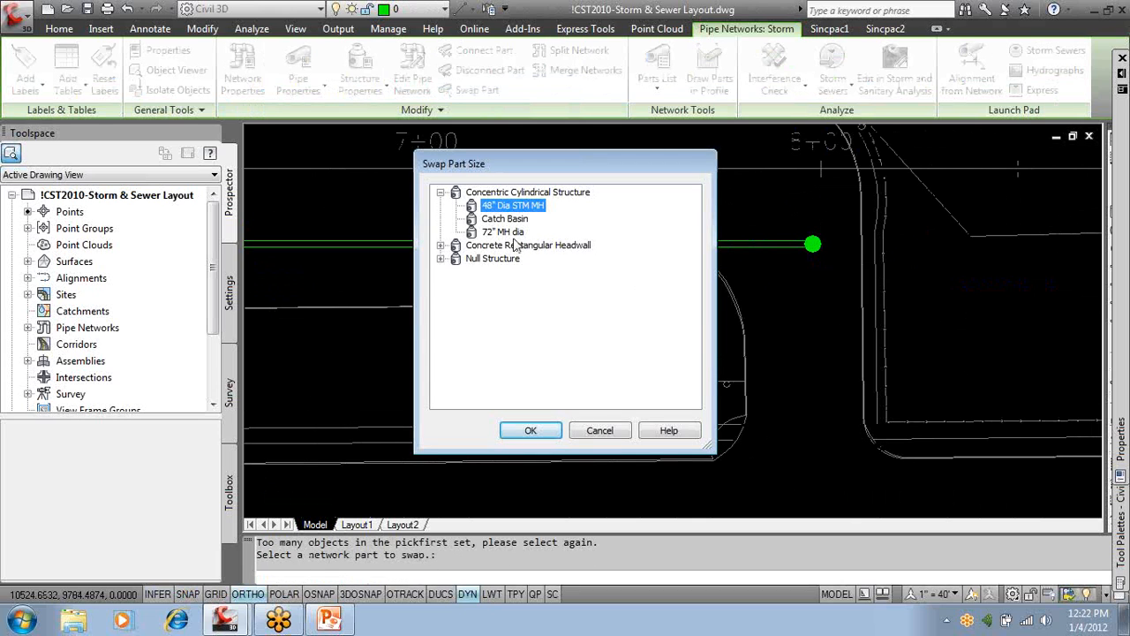
{"action": "left_click", "coordinate": [508, 232]}
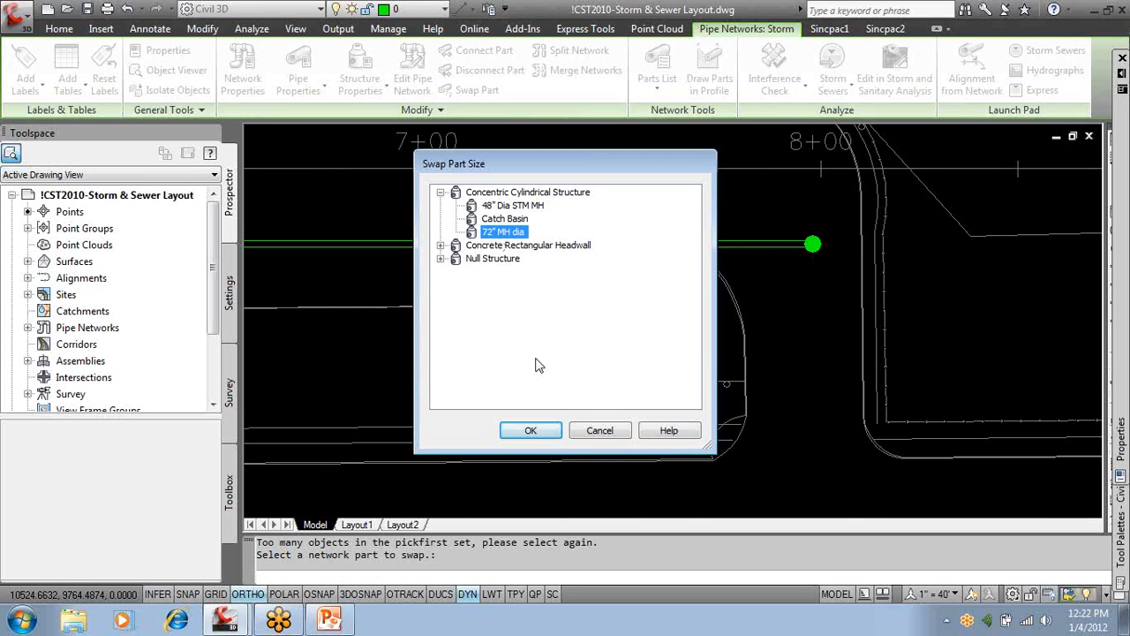
{"action": "left_click", "coordinate": [548, 429]}
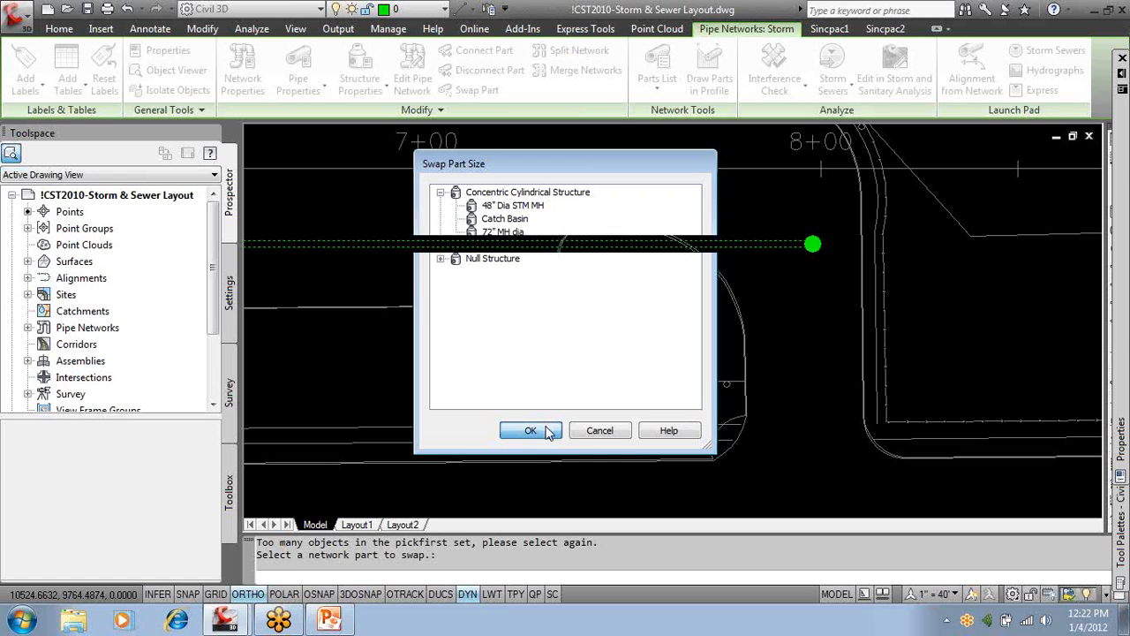
{"action": "key", "text": "Escape"}
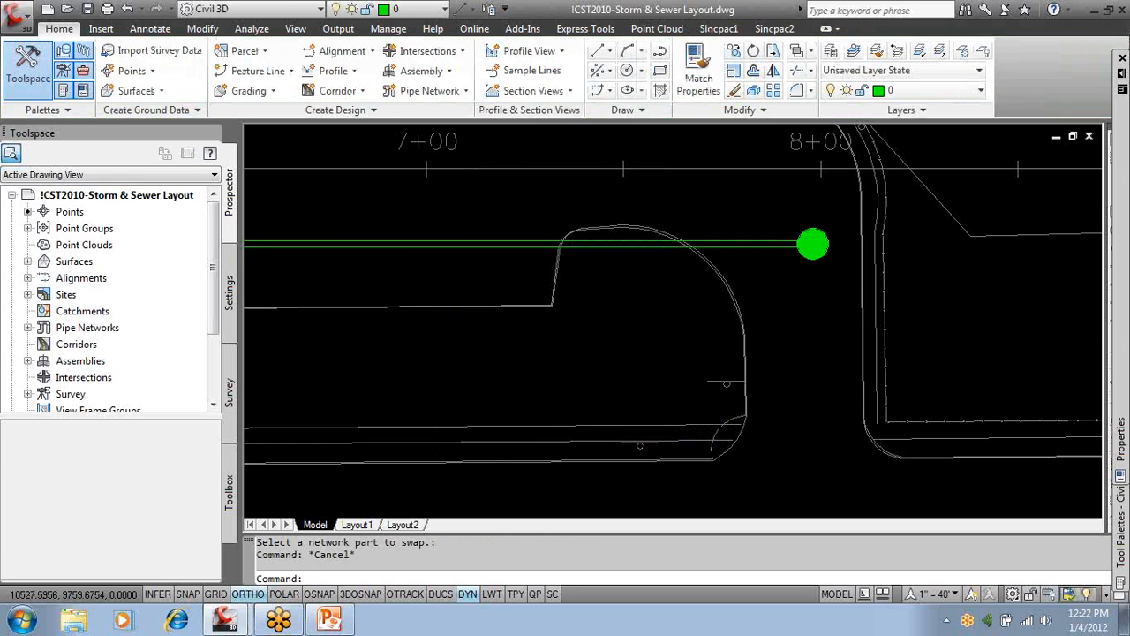
Inspect the resized easternmost pipe and the swapped end manhole along the storm run in plan.
{"action": "scroll", "coordinate": [834, 291], "scroll_direction": "down", "scroll_amount": 2}
{"action": "middle_click_drag", "start_coordinate": [477, 338], "coordinate": [618, 335]}
{"action": "left_click", "coordinate": [377, 258]}
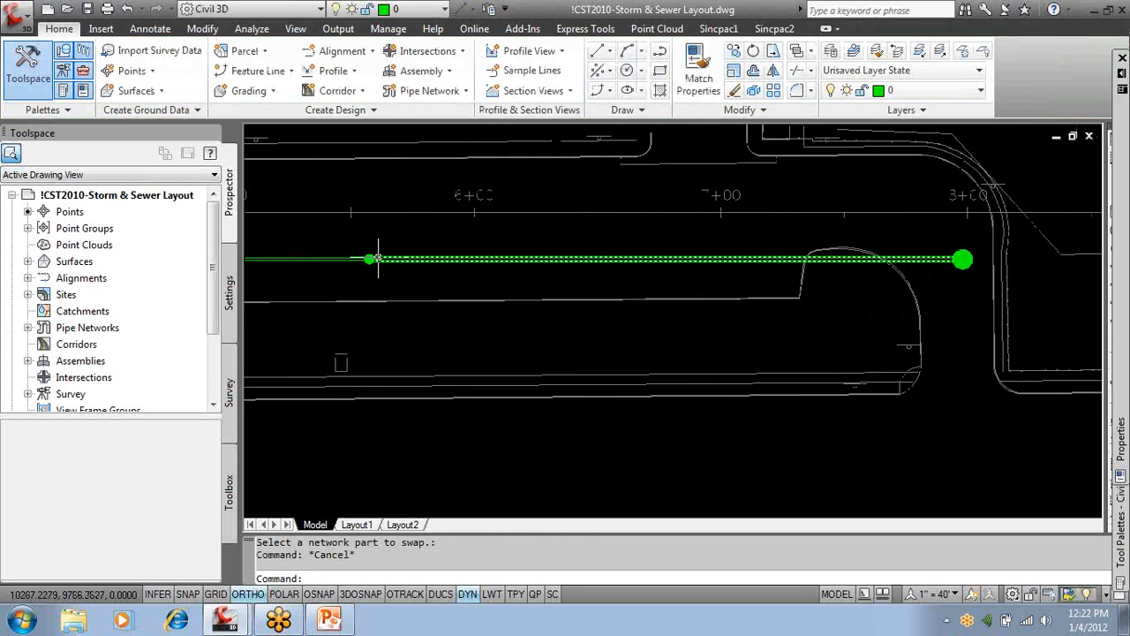
{"action": "middle_click_drag", "start_coordinate": [401, 291], "coordinate": [466, 290]}
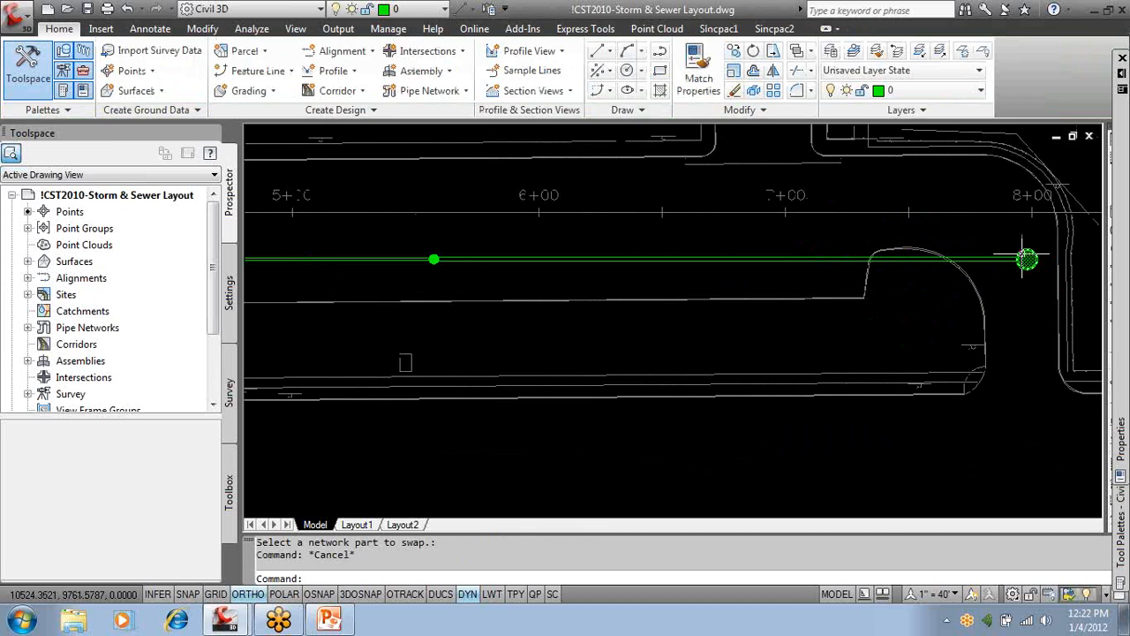
{"action": "scroll", "coordinate": [404, 276], "scroll_direction": "up", "scroll_amount": 3}
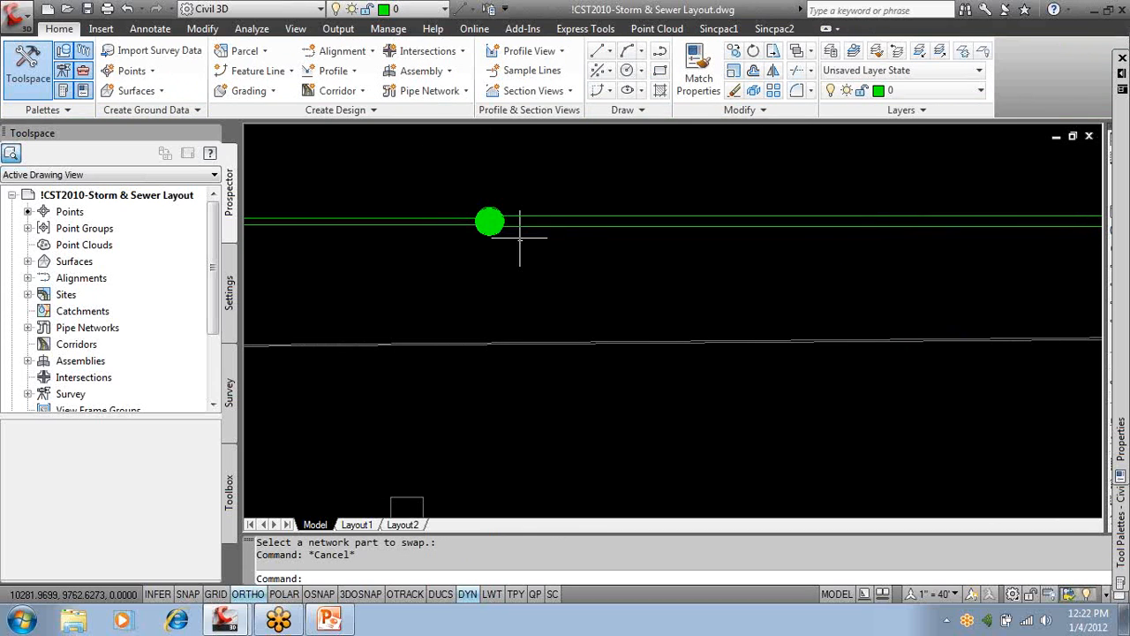
{"action": "scroll", "coordinate": [535, 290], "scroll_direction": "down", "scroll_amount": 6}
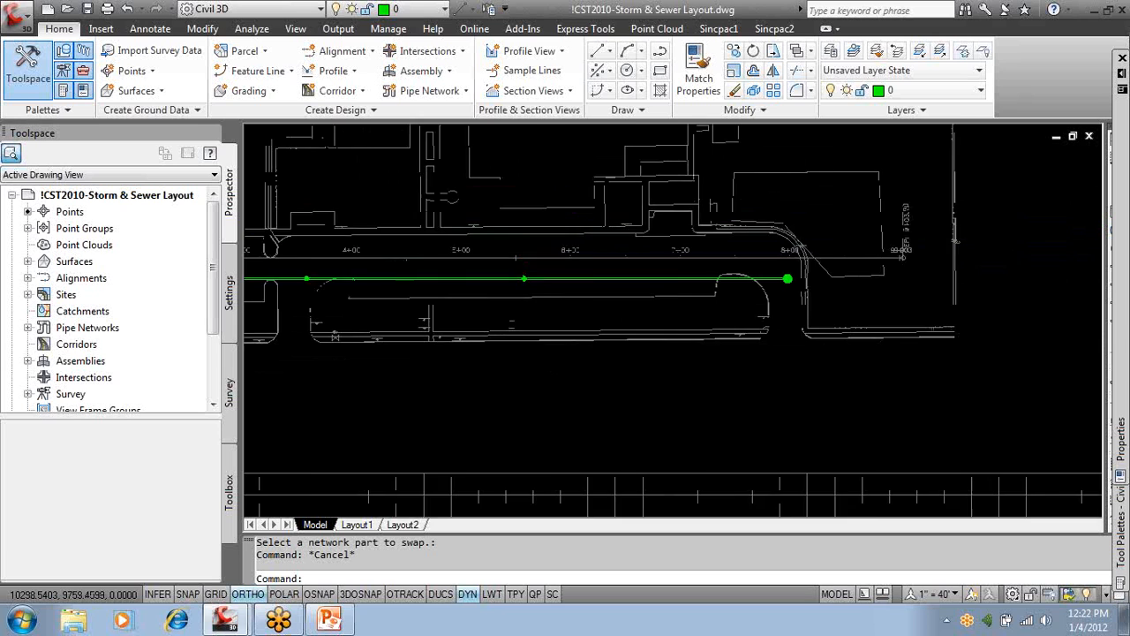
Draw the entire Storm pipe network in the CL-Parking LOT profile view.
{"action": "mouse_move", "coordinate": [594, 245]}
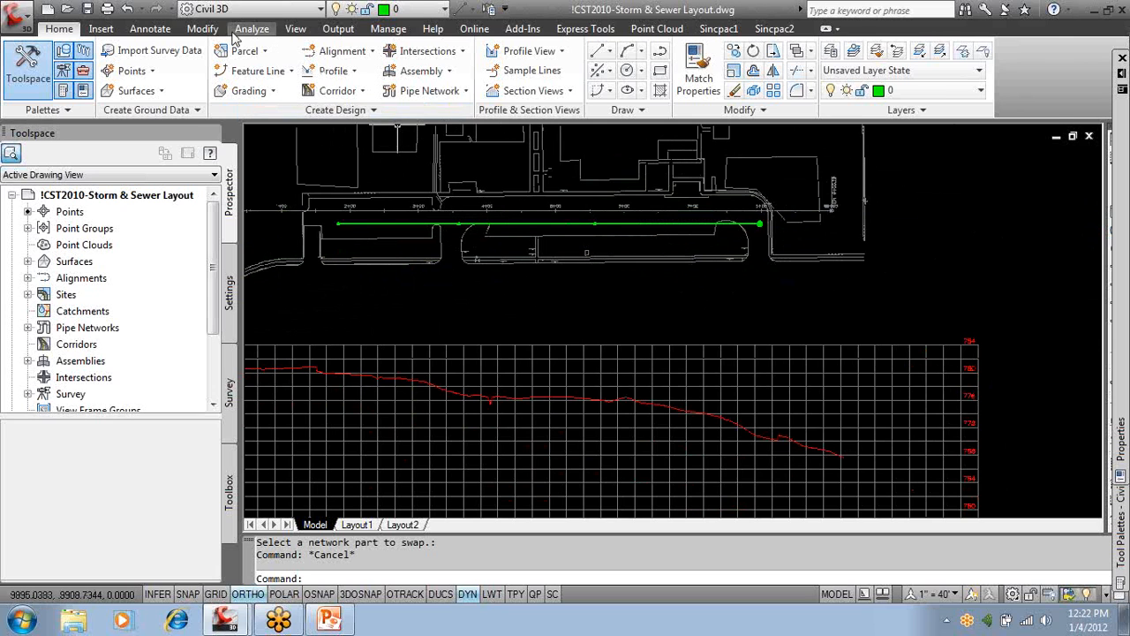
{"action": "left_click", "coordinate": [203, 30]}
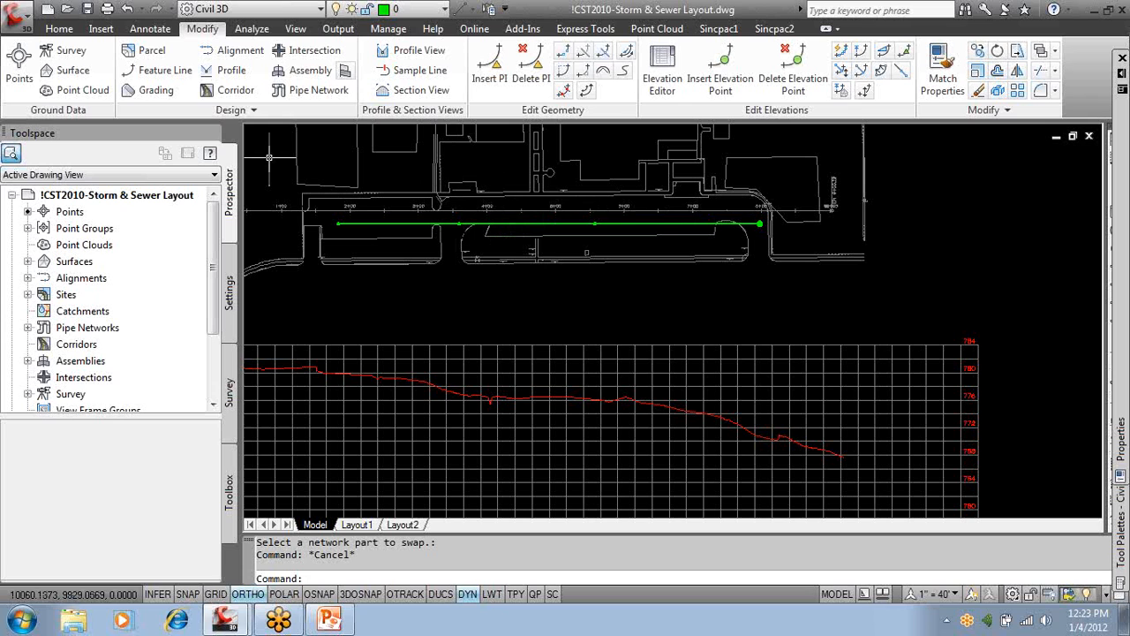
{"action": "left_click", "coordinate": [317, 95]}
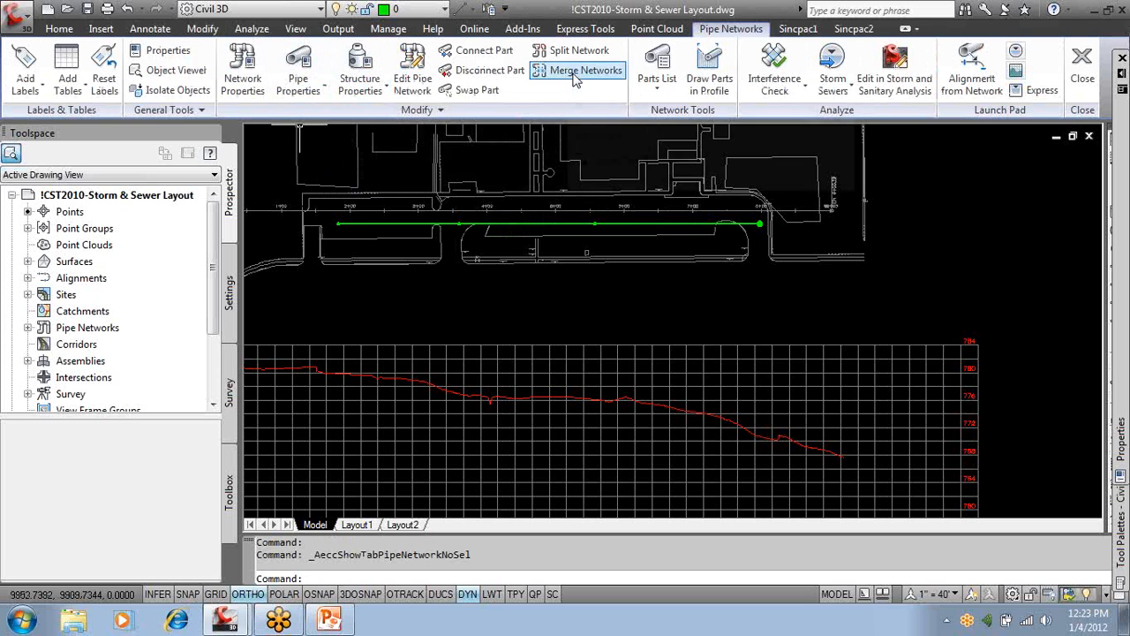
{"action": "left_click", "coordinate": [712, 74]}
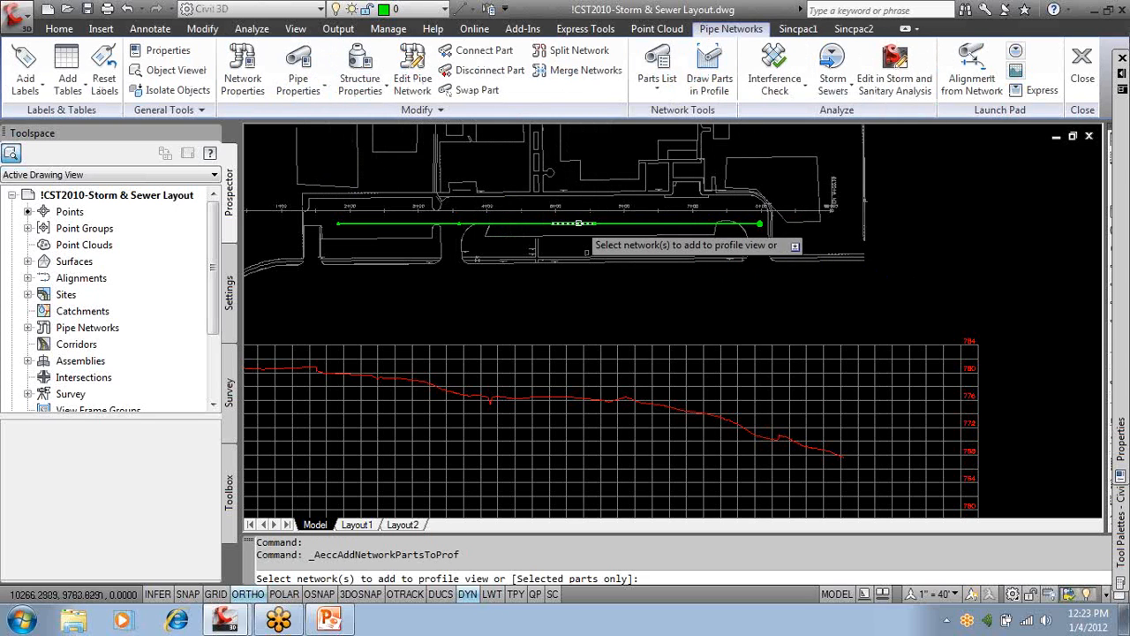
{"action": "left_click", "coordinate": [578, 223]}
{"action": "key", "text": "Return"}
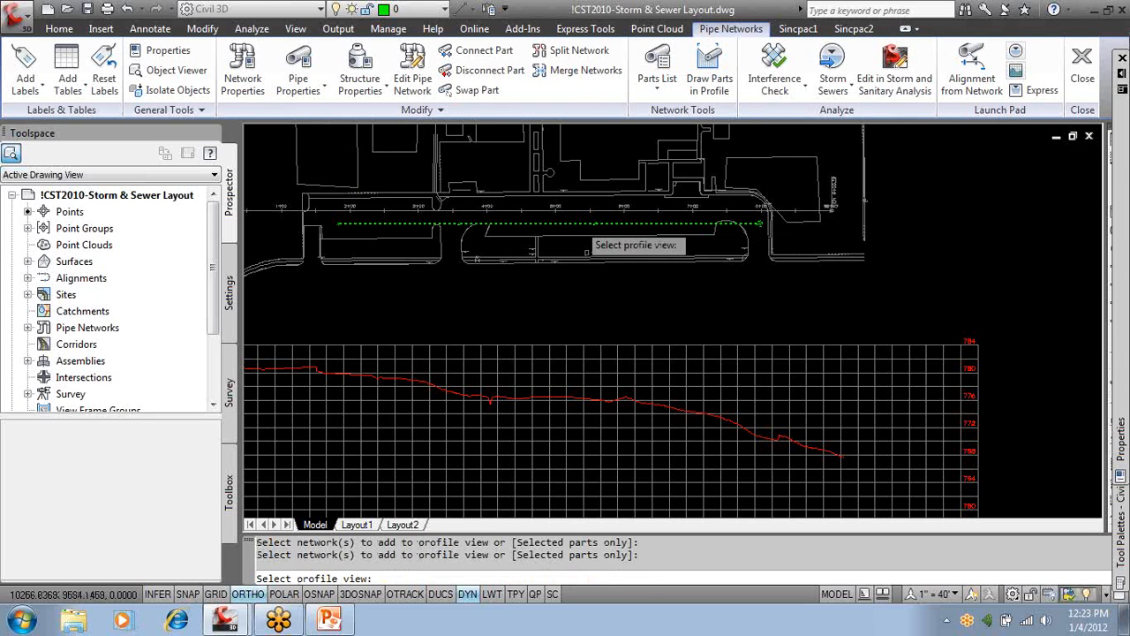
{"action": "left_click", "coordinate": [589, 374]}
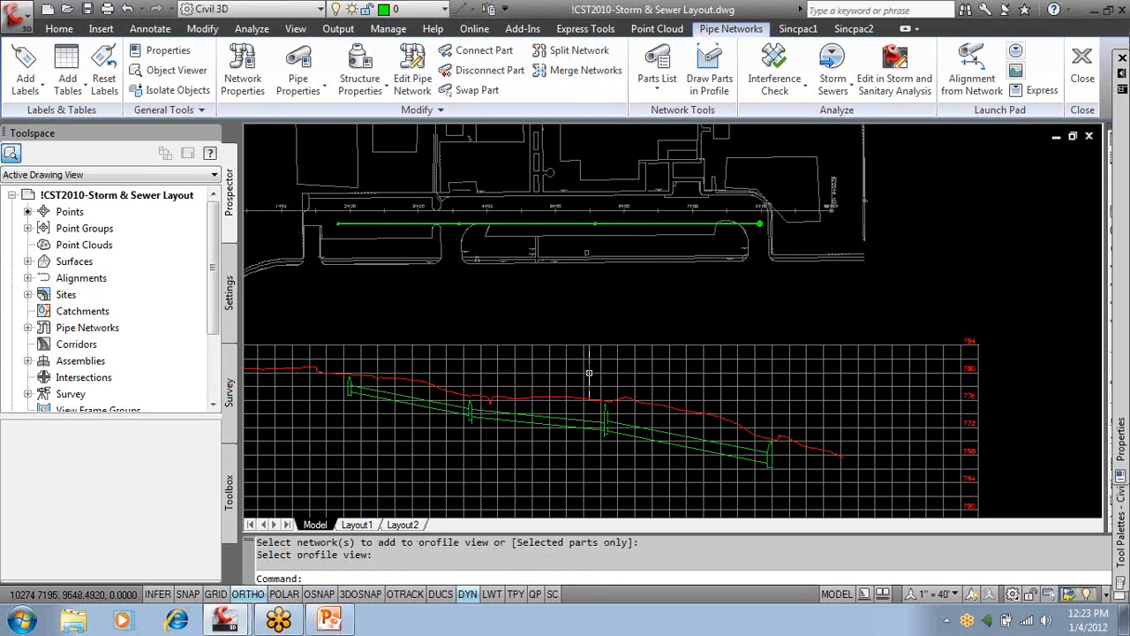
Examine the storm pipes and manholes drawn in the profile view, especially where the pipe size changes.
{"action": "scroll", "coordinate": [530, 450], "scroll_direction": "up", "scroll_amount": 5}
{"action": "scroll", "coordinate": [558, 413], "scroll_direction": "down", "scroll_amount": 2}
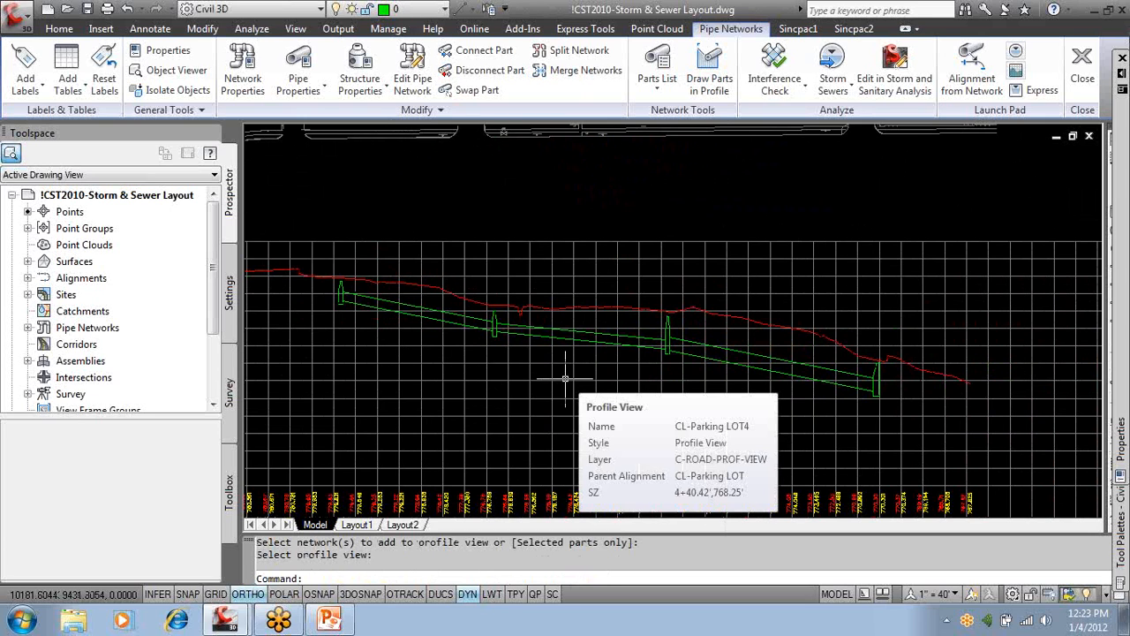
{"action": "scroll", "coordinate": [662, 353], "scroll_direction": "up", "scroll_amount": 5}
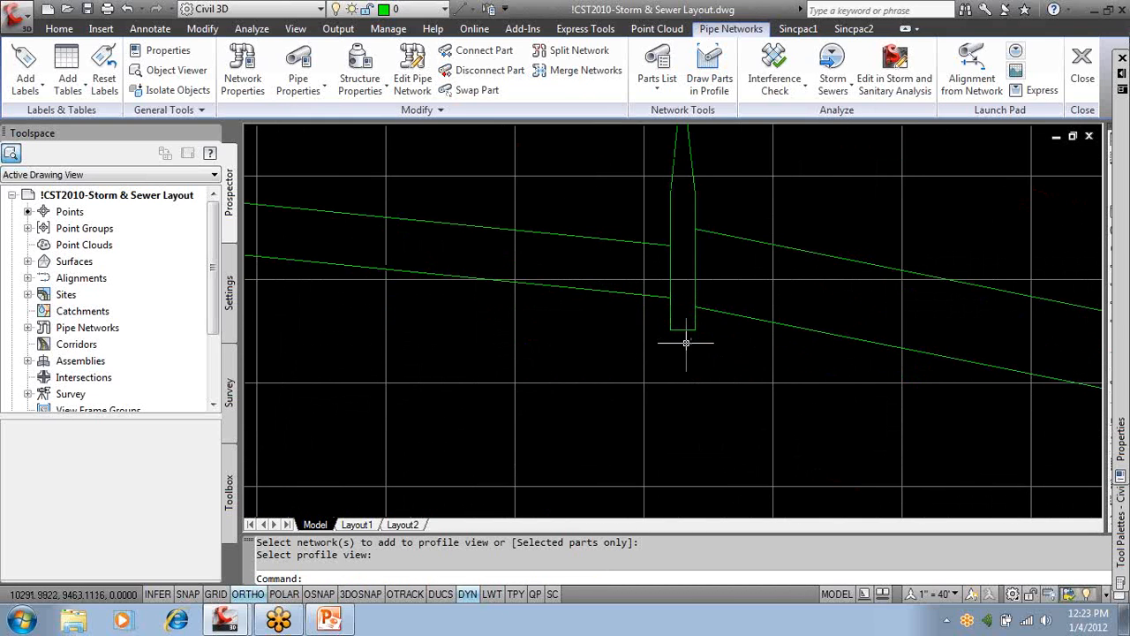
{"action": "scroll", "coordinate": [702, 347], "scroll_direction": "down", "scroll_amount": 3}
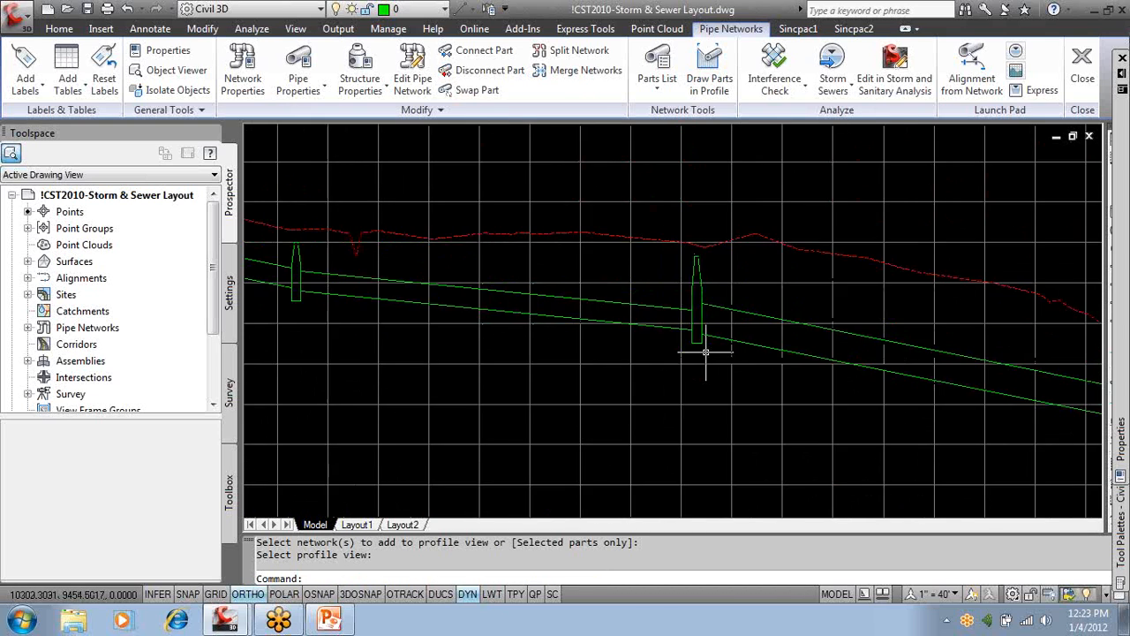
{"action": "scroll", "coordinate": [693, 351], "scroll_direction": "down", "scroll_amount": 2}
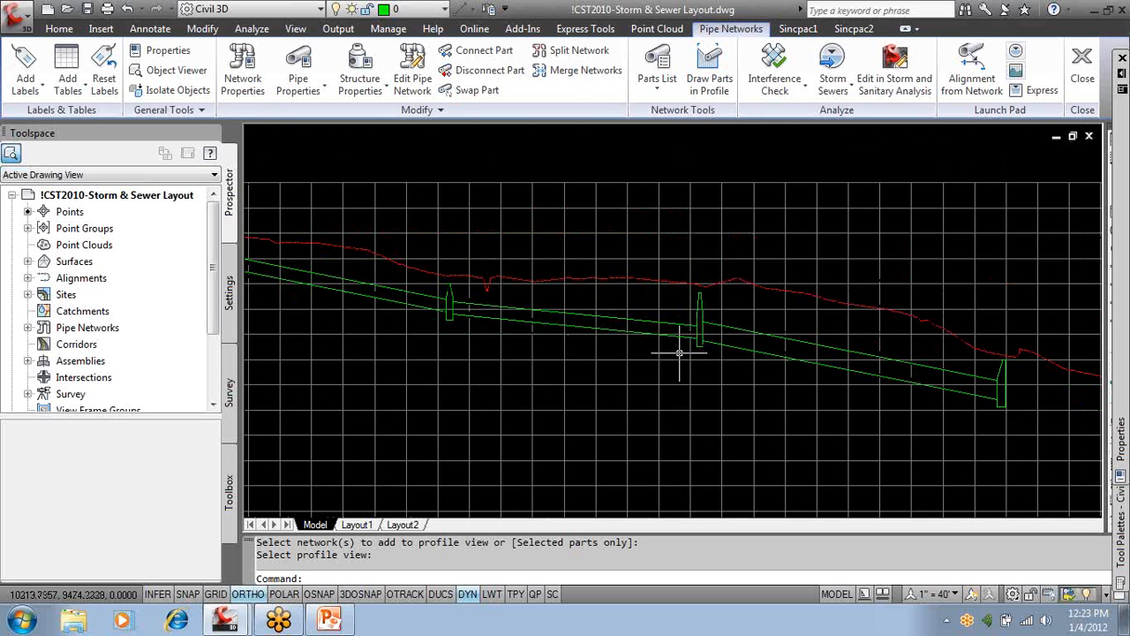
{"action": "scroll", "coordinate": [724, 356], "scroll_direction": "down", "scroll_amount": 2}
{"action": "scroll", "coordinate": [732, 358], "scroll_direction": "down", "scroll_amount": 2}
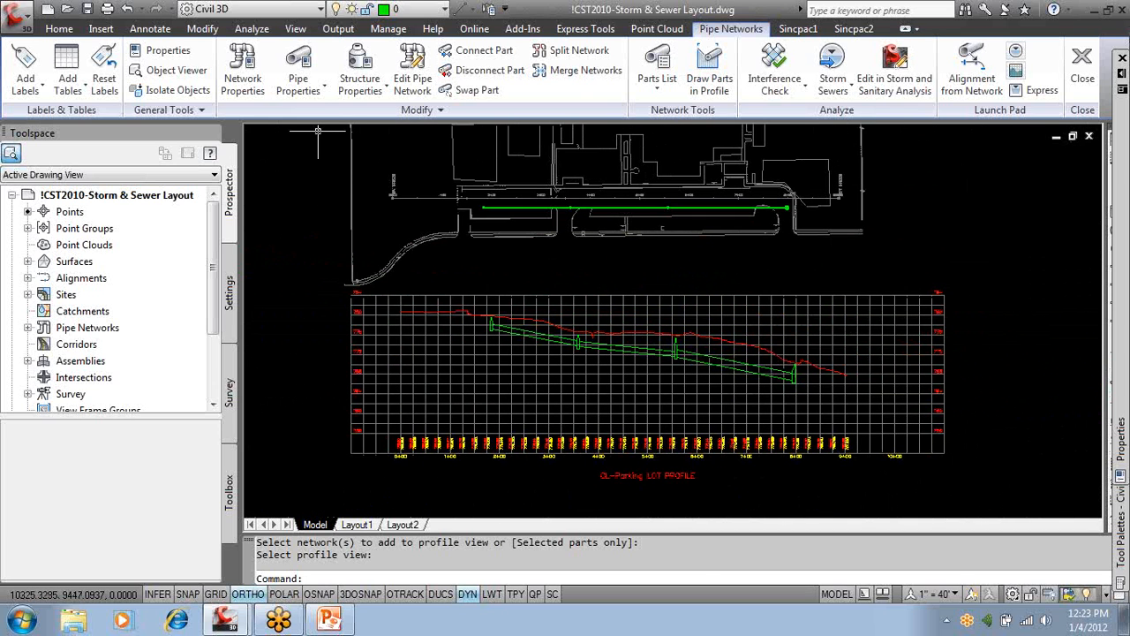
Add Entire Network Plan labels to the Storm pipe network, using the CST Storm Plan pipe label style.
{"action": "left_click", "coordinate": [151, 29]}
{"action": "left_click", "coordinate": [24, 59]}
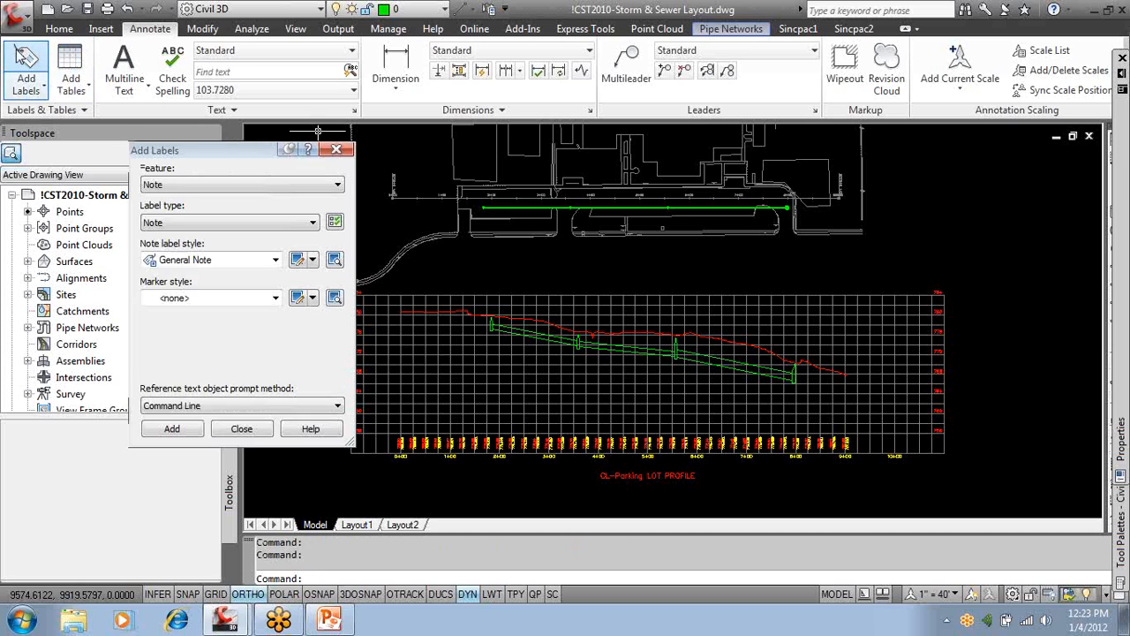
{"action": "left_click", "coordinate": [187, 185]}
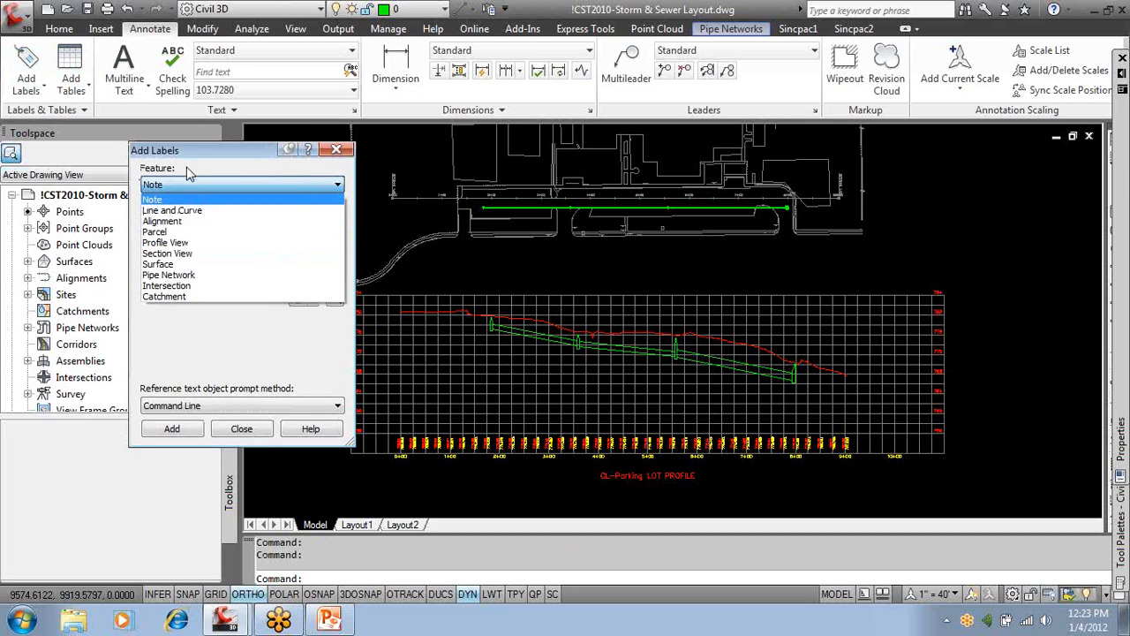
{"action": "left_click", "coordinate": [173, 275]}
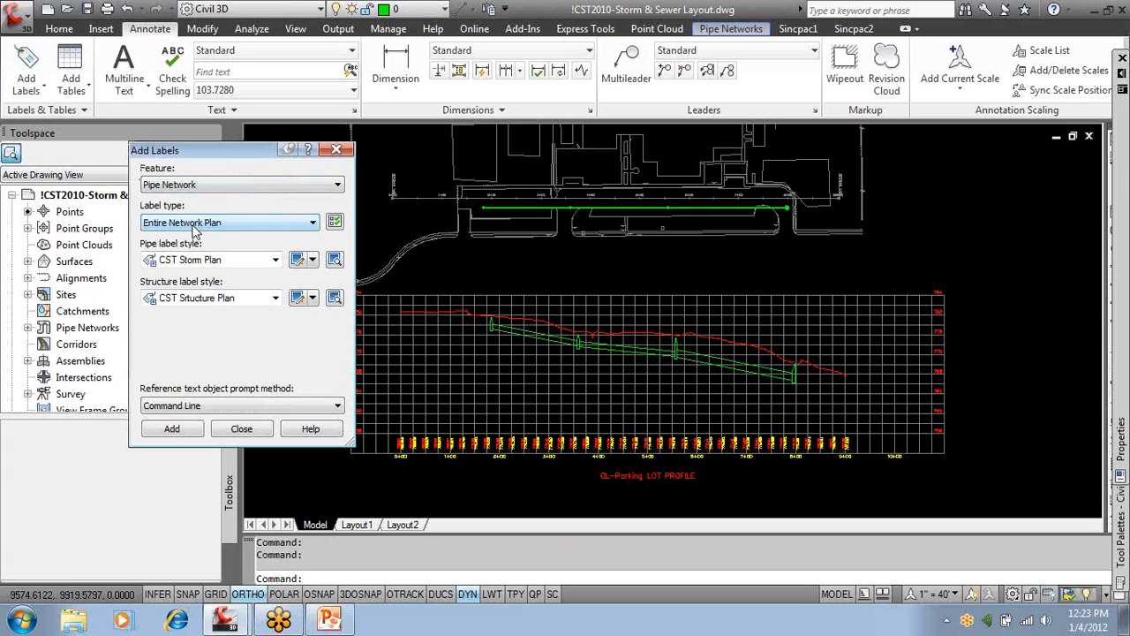
{"action": "left_click", "coordinate": [171, 428]}
{"action": "left_click", "coordinate": [507, 205]}
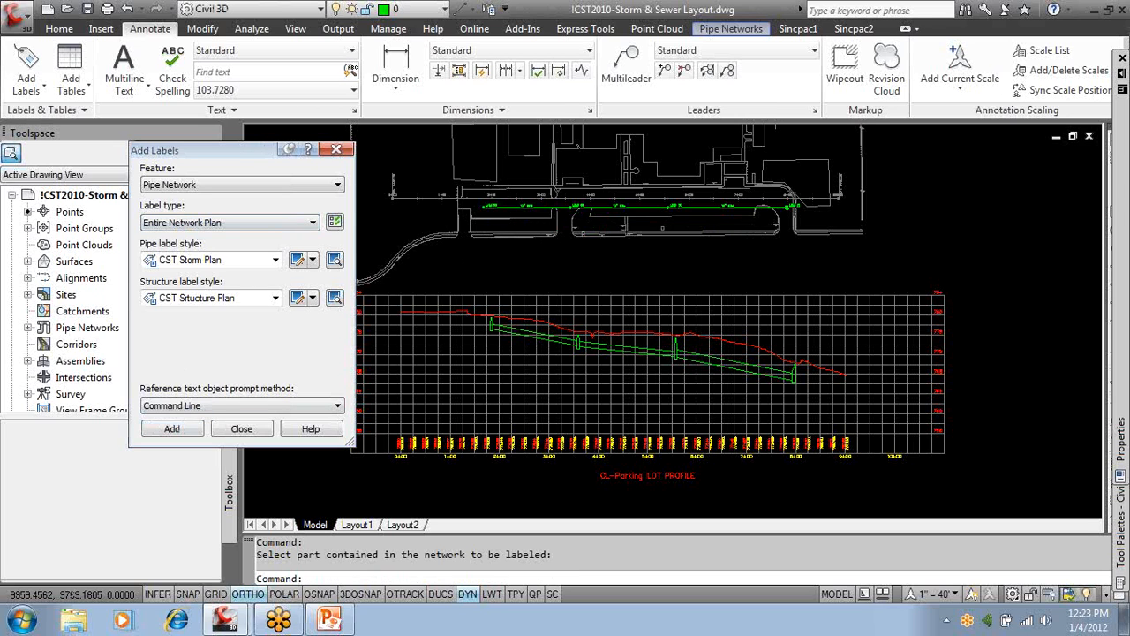
With Ortho off, move the MH# 21 label to clear space up and to the left of its manhole in plan.
{"action": "scroll", "coordinate": [574, 207], "scroll_direction": "up", "scroll_amount": 6}
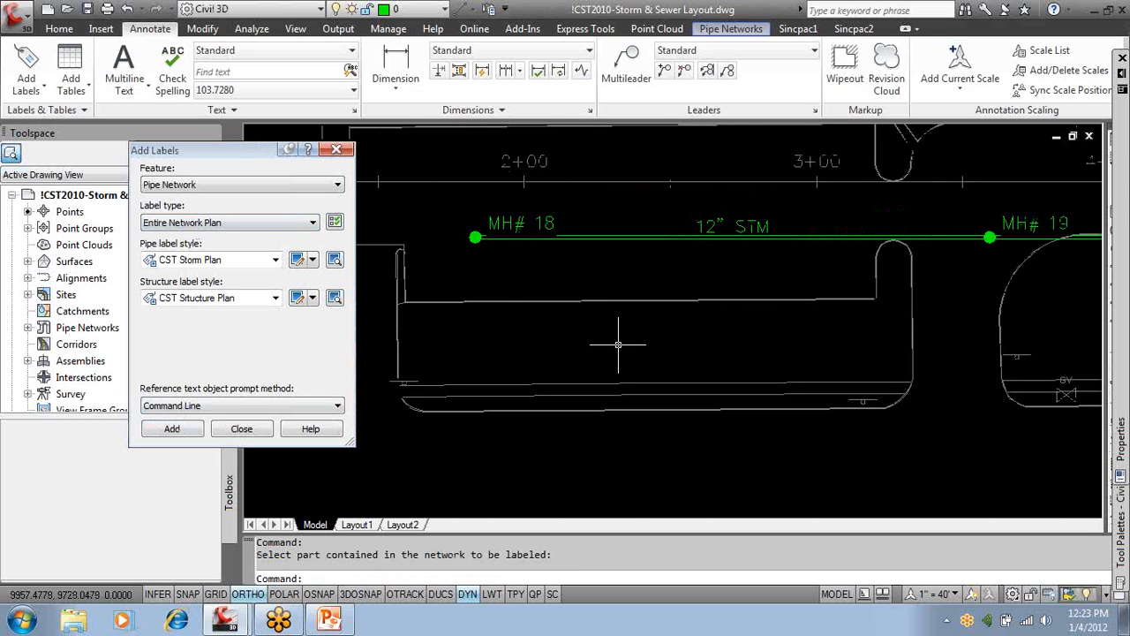
{"action": "middle_click_drag", "start_coordinate": [894, 336], "coordinate": [693, 335]}
{"action": "scroll", "coordinate": [693, 334], "scroll_direction": "down", "scroll_amount": 2}
{"action": "mouse_move", "coordinate": [931, 333]}
{"action": "middle_mouse_down"}
{"action": "mouse_move", "coordinate": [547, 333]}
{"action": "mouse_move", "coordinate": [597, 327]}
{"action": "middle_mouse_up"}
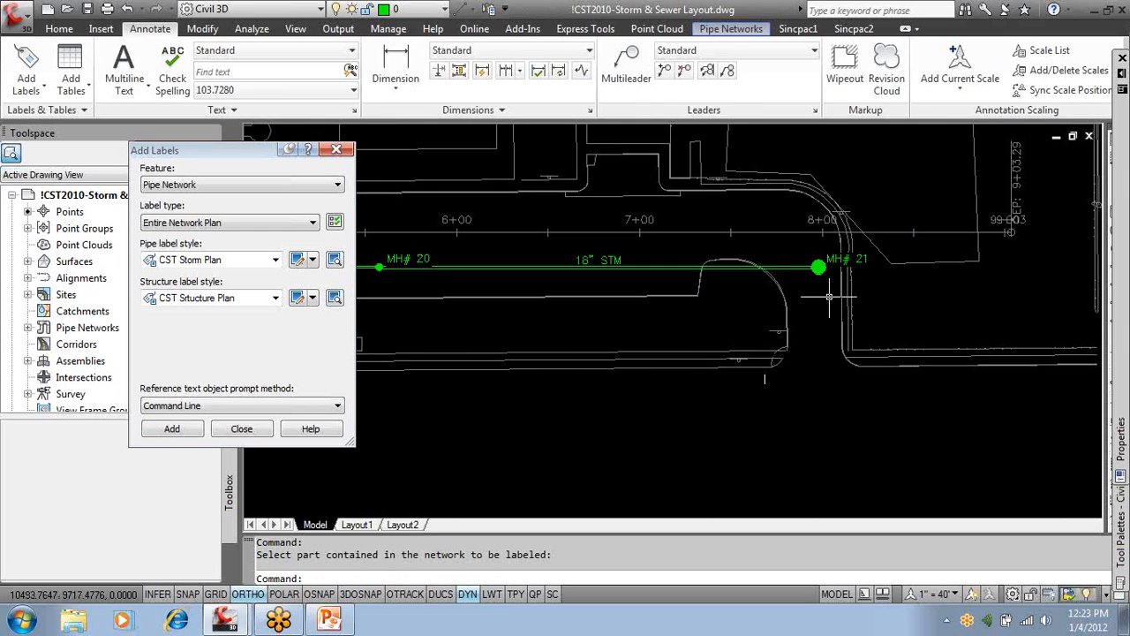
{"action": "scroll", "coordinate": [829, 297], "scroll_direction": "up", "scroll_amount": 4}
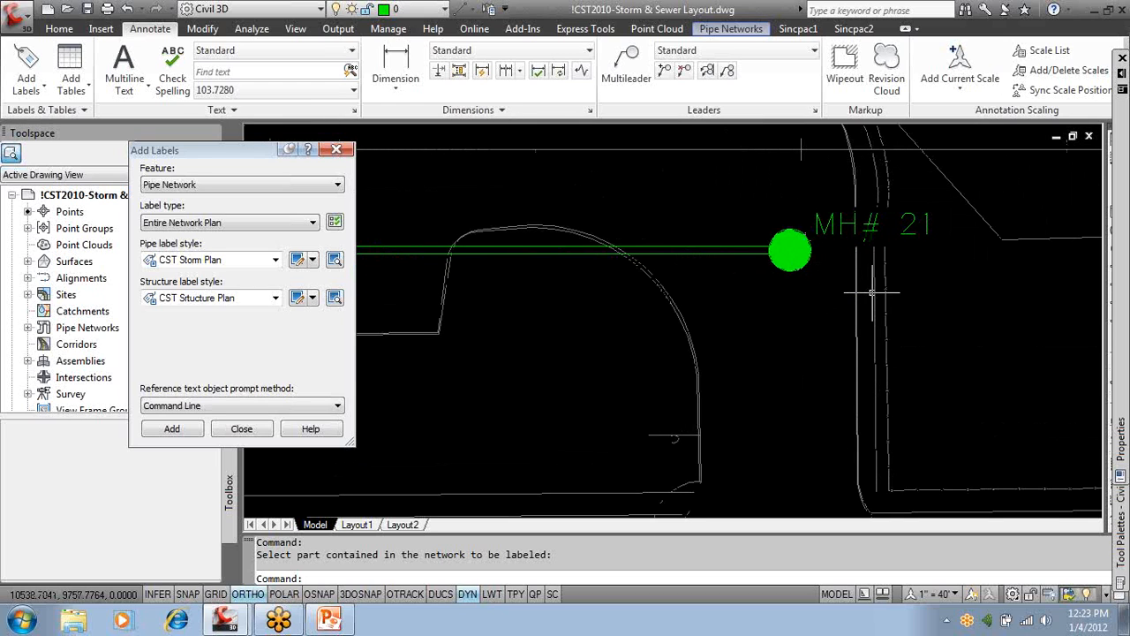
{"action": "left_click", "coordinate": [832, 216]}
{"action": "left_click", "coordinate": [832, 216]}
{"action": "left_click", "coordinate": [789, 251]}
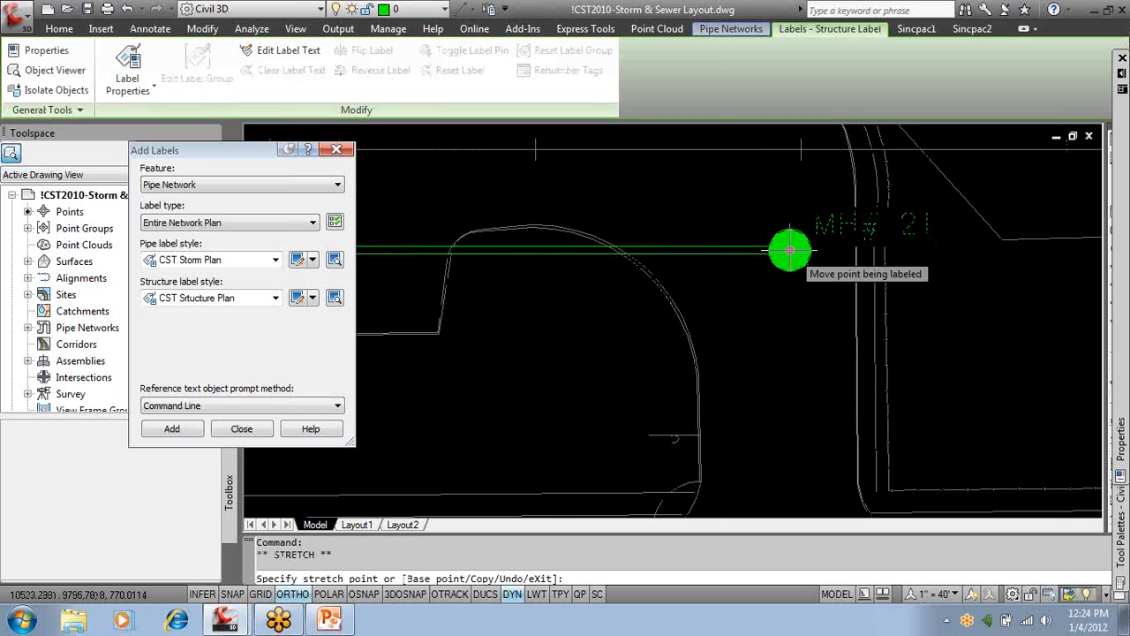
{"action": "left_click", "coordinate": [292, 594]}
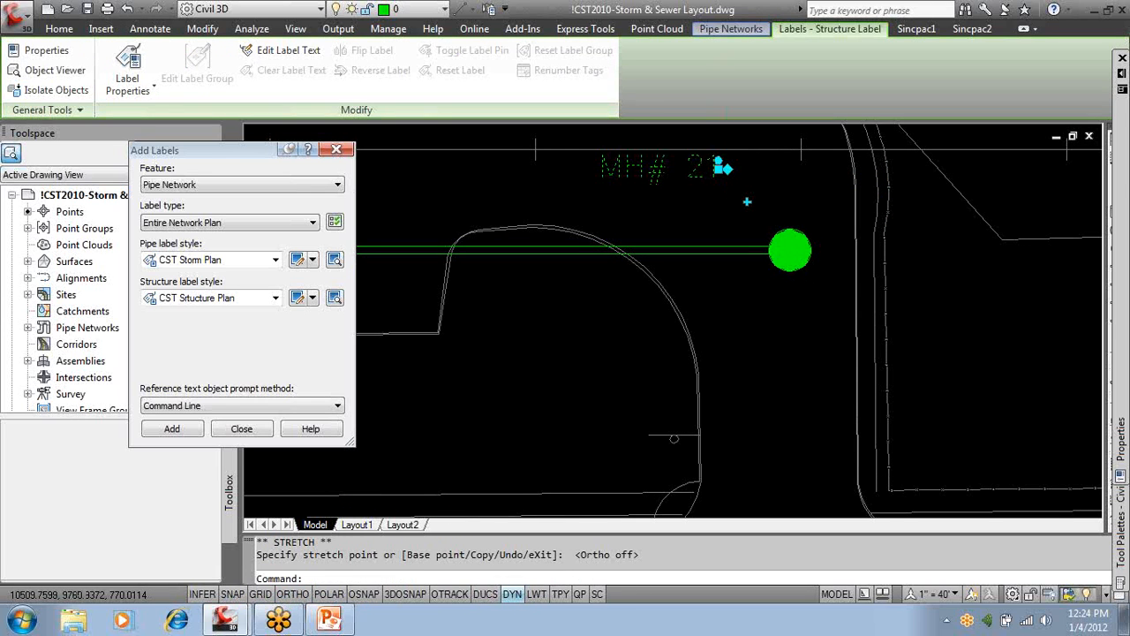
{"action": "key", "text": "Escape"}
Add Entire Network Profile labels to the Storm network in the profile view, with the CST Storm profile pipe label style.
{"action": "scroll", "coordinate": [671, 300], "scroll_direction": "down", "scroll_amount": 4}
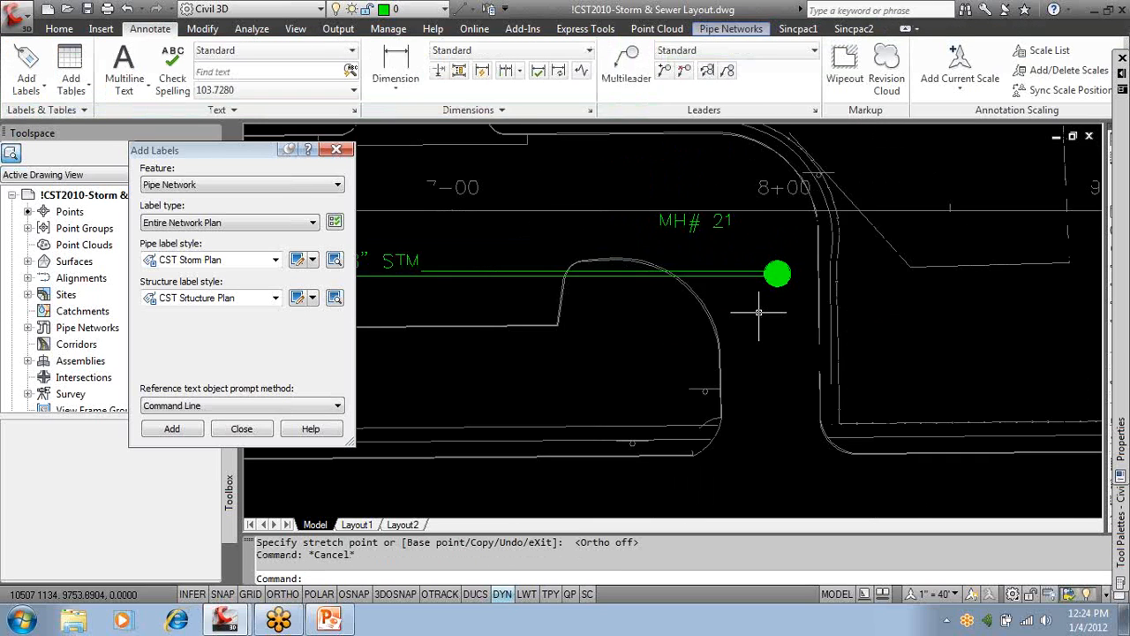
{"action": "middle_click_drag", "start_coordinate": [681, 320], "coordinate": [784, 238]}
{"action": "left_click", "coordinate": [203, 223]}
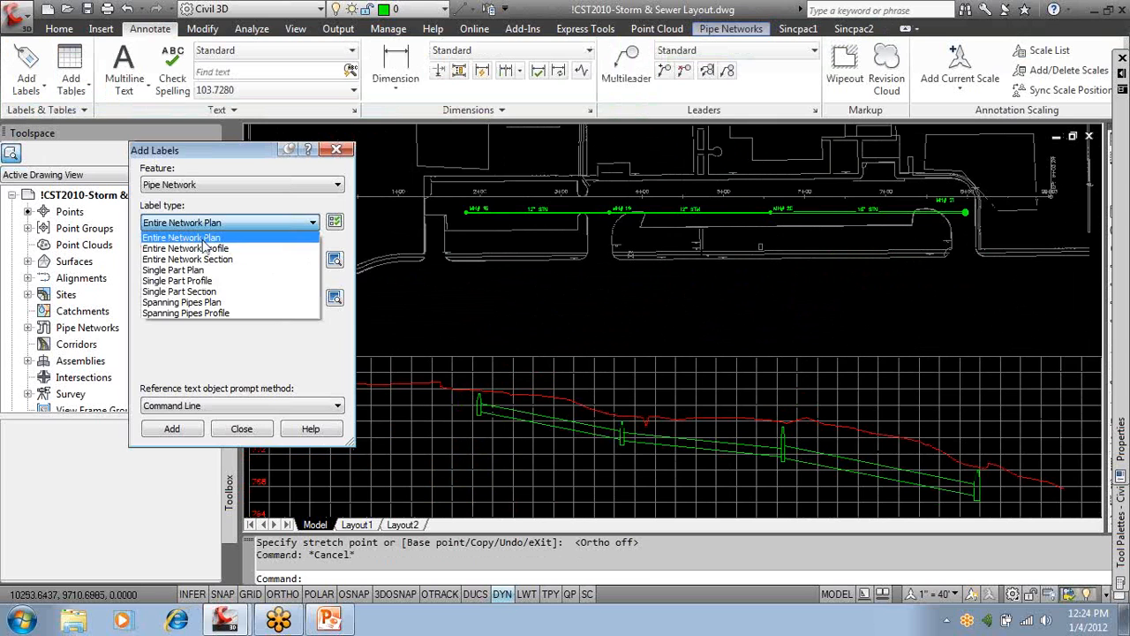
{"action": "left_click", "coordinate": [186, 248]}
{"action": "left_click", "coordinate": [171, 429]}
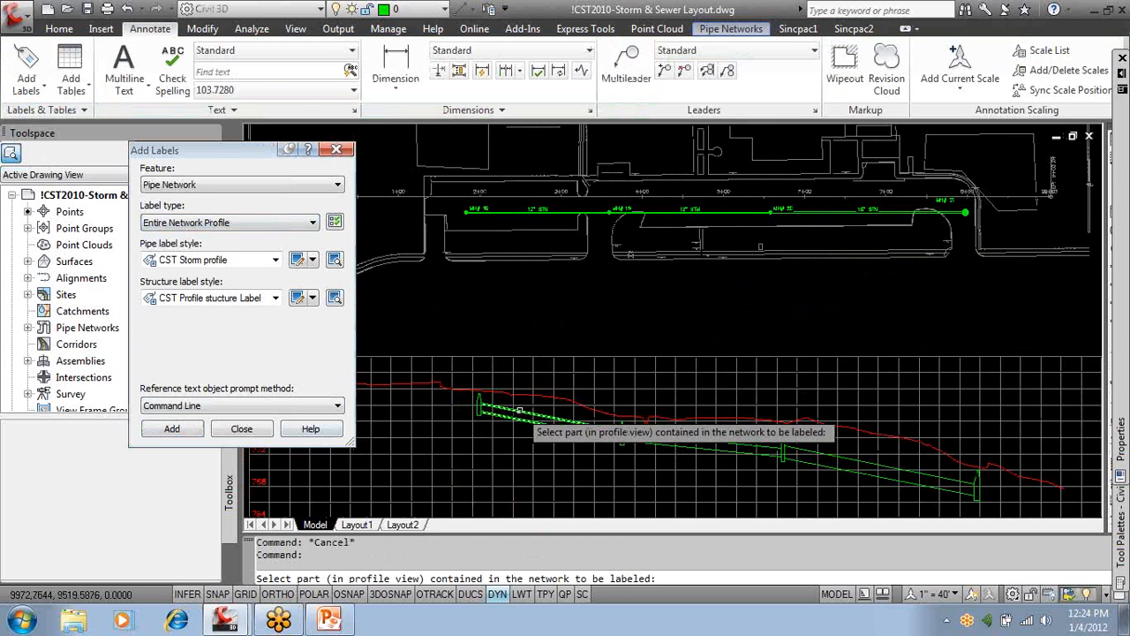
{"action": "left_click", "coordinate": [521, 412]}
{"action": "left_click", "coordinate": [241, 428]}
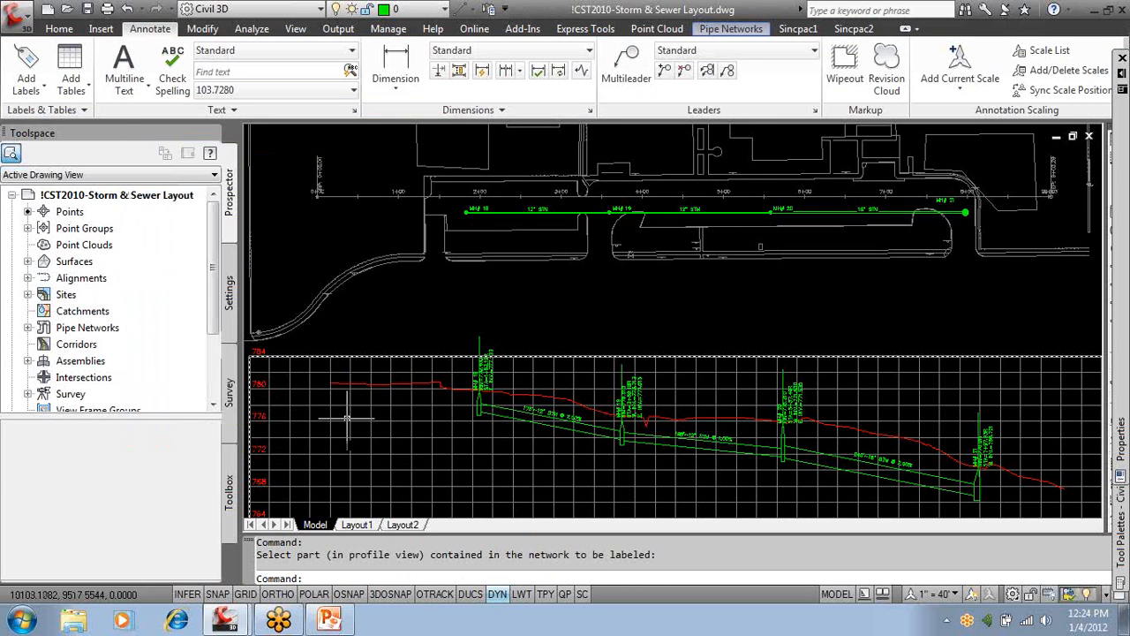
Review the pipe slopes, rim elevations and inverts labelled in the profile between MH# 19 and MH# 20.
{"action": "scroll", "coordinate": [651, 391], "scroll_direction": "up", "scroll_amount": 6}
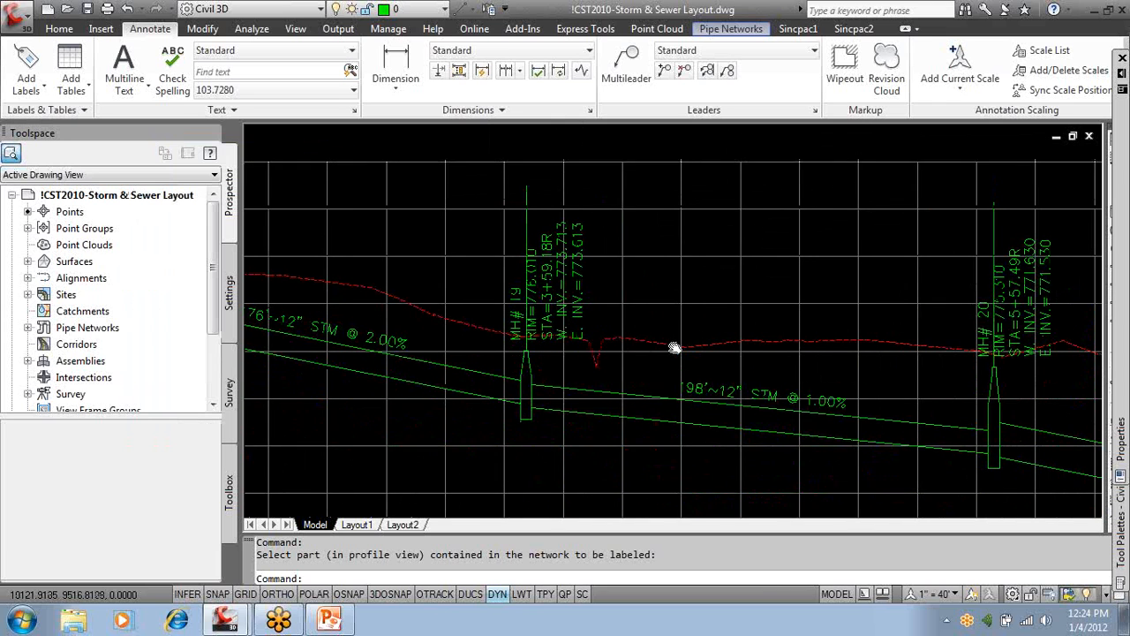
{"action": "middle_click_drag", "start_coordinate": [674, 347], "coordinate": [683, 348]}
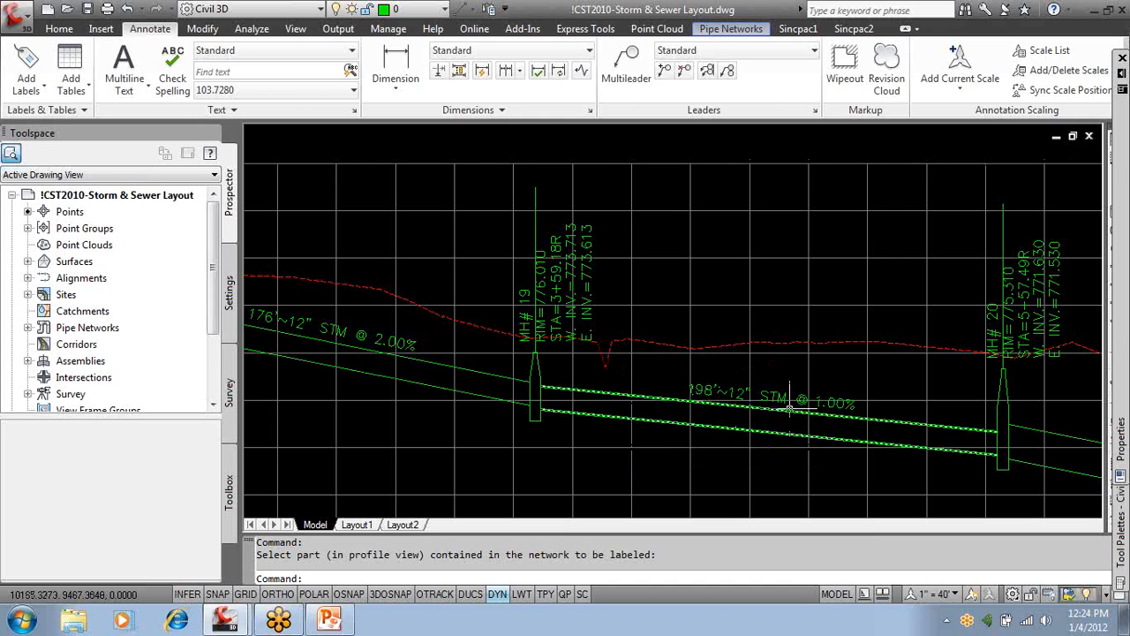
{"action": "scroll", "coordinate": [871, 409], "scroll_direction": "down", "scroll_amount": 2}
{"action": "middle_click_drag", "start_coordinate": [881, 448], "coordinate": [671, 414]}
{"action": "scroll", "coordinate": [724, 418], "scroll_direction": "up", "scroll_amount": 5}
{"action": "middle_click_drag", "start_coordinate": [770, 409], "coordinate": [661, 375]}
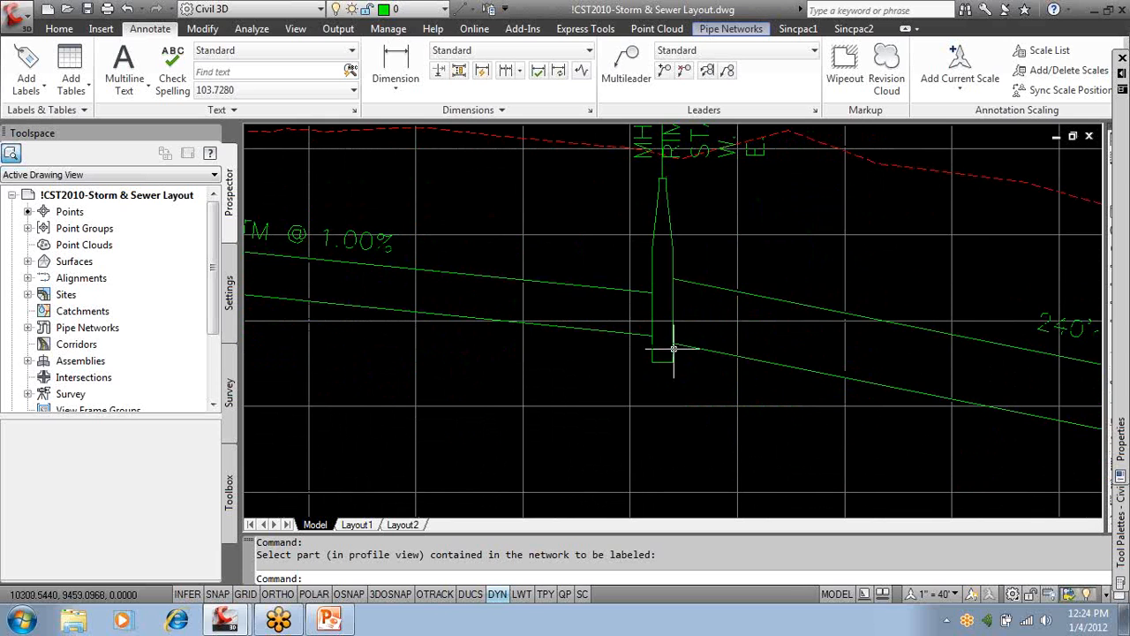
Set the invert of the 18" storm pipe at its MH# 20 end to 771 in the profile view.
{"action": "left_click", "coordinate": [686, 345]}
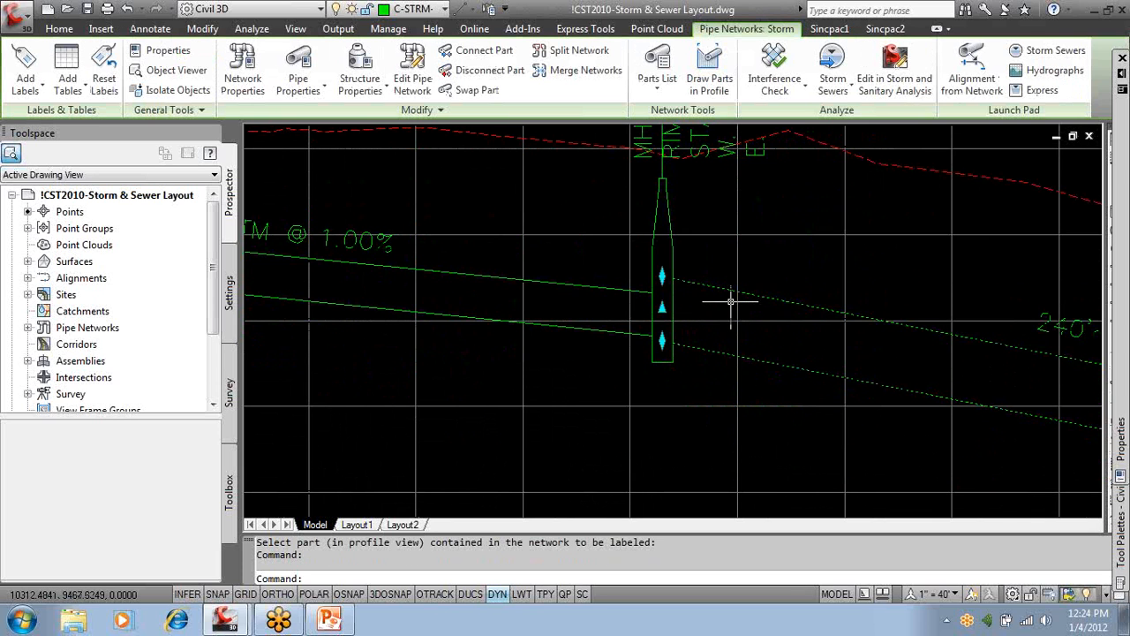
{"action": "scroll", "coordinate": [732, 297], "scroll_direction": "down", "scroll_amount": 3}
{"action": "middle_click_drag", "start_coordinate": [694, 253], "coordinate": [692, 307]}
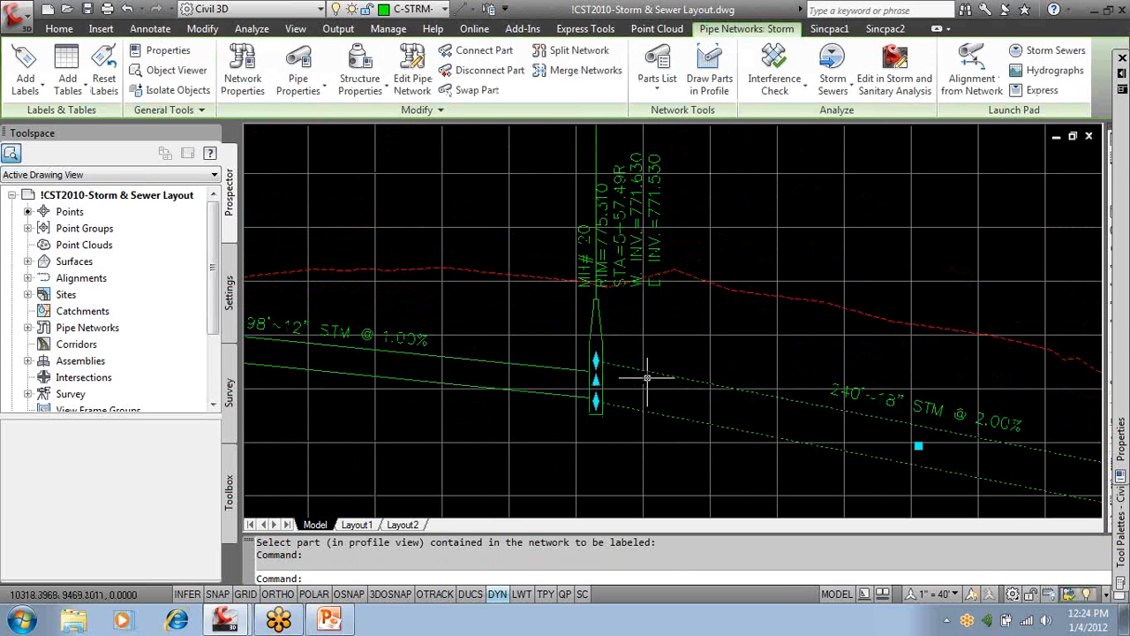
{"action": "left_click", "coordinate": [595, 402]}
{"action": "scroll", "coordinate": [596, 379], "scroll_direction": "down", "scroll_amount": 3}
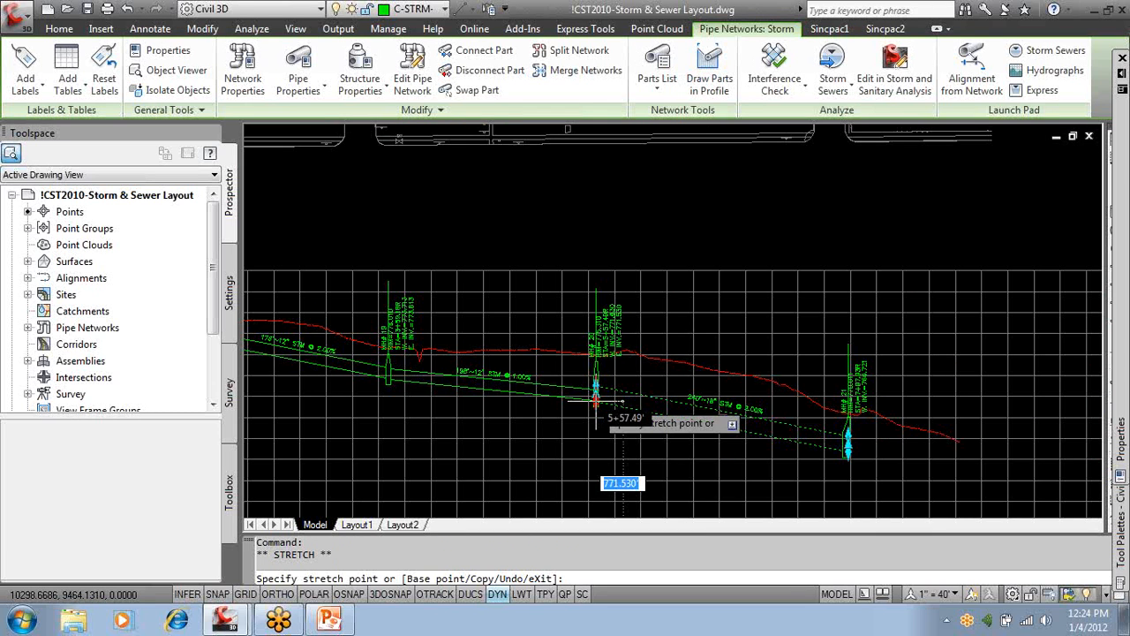
{"action": "scroll", "coordinate": [596, 371], "scroll_direction": "up", "scroll_amount": 2}
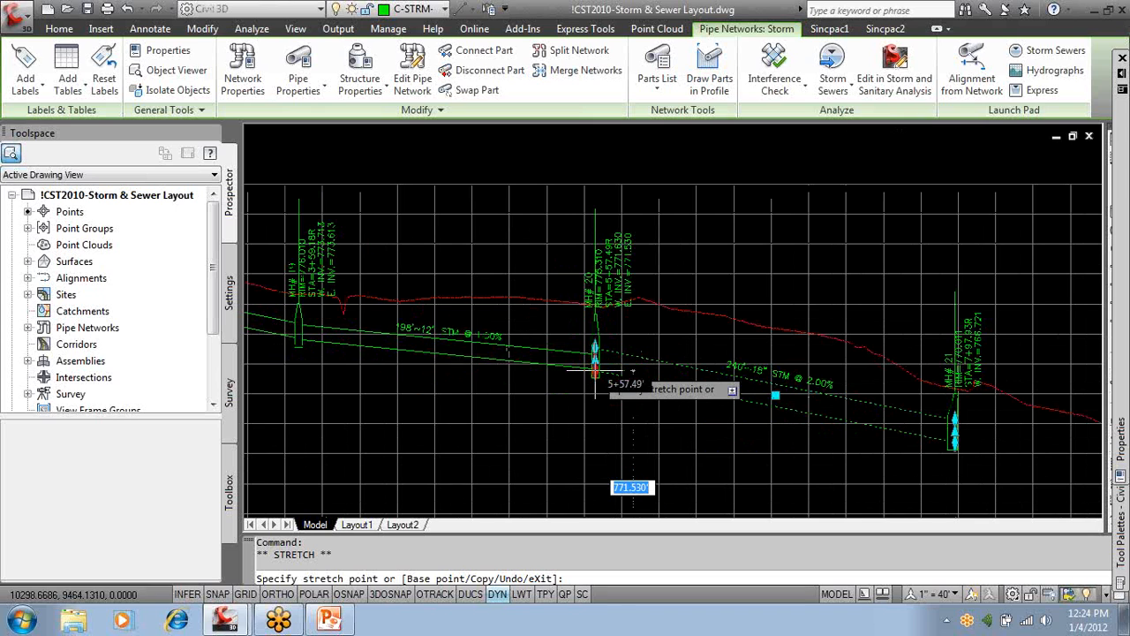
{"action": "type", "text": "77"}
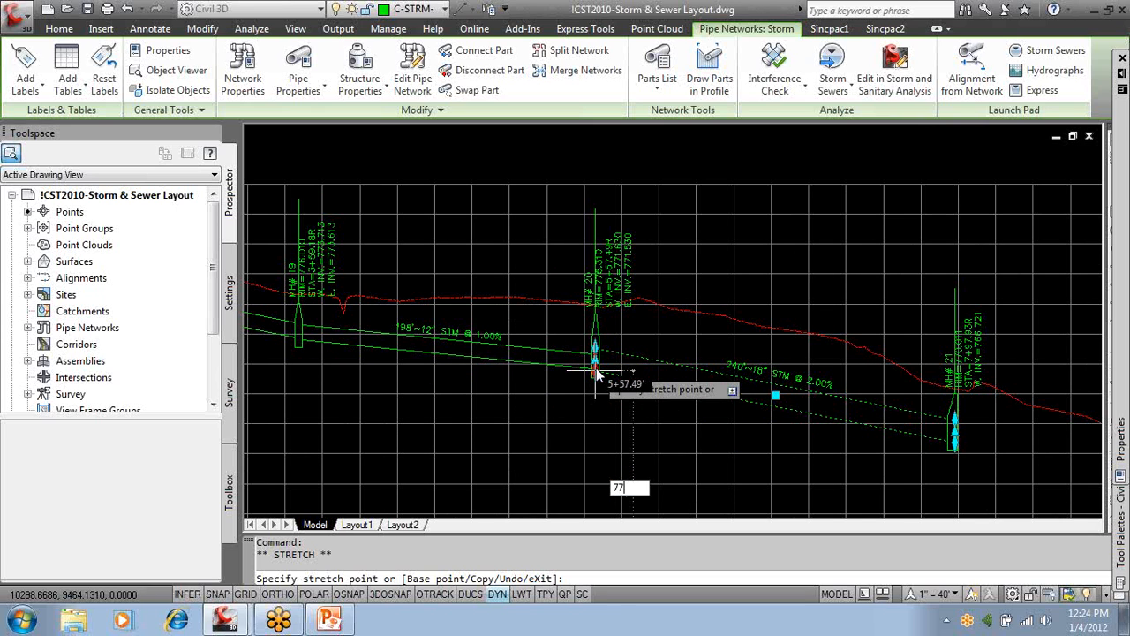
{"action": "type", "text": "1"}
{"action": "key", "text": "Return"}
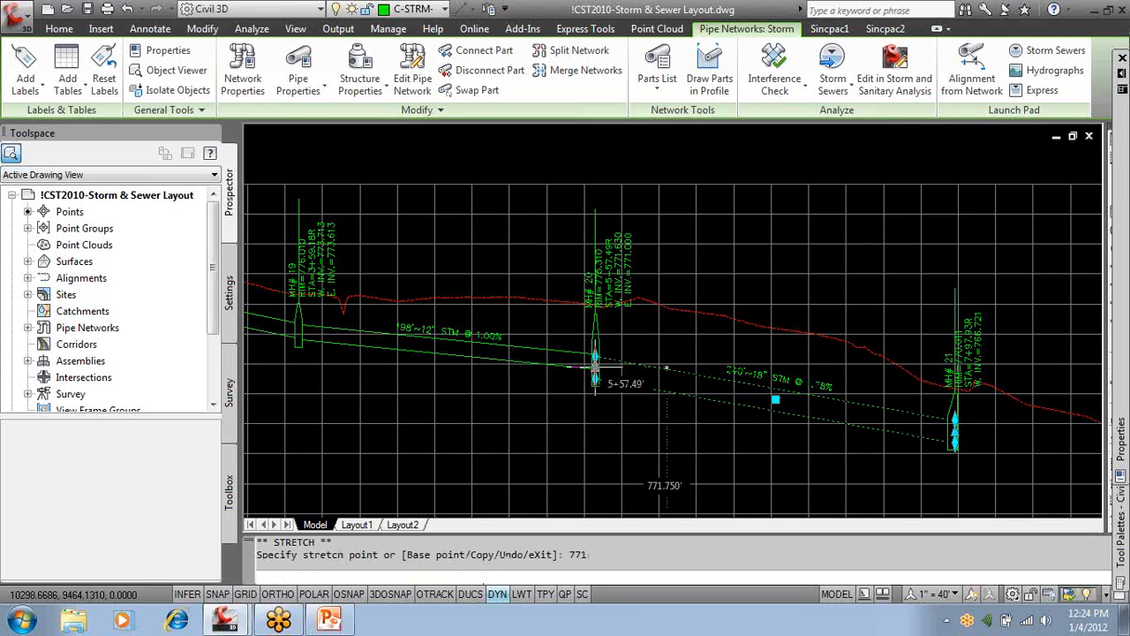
{"action": "key", "text": "Escape"}
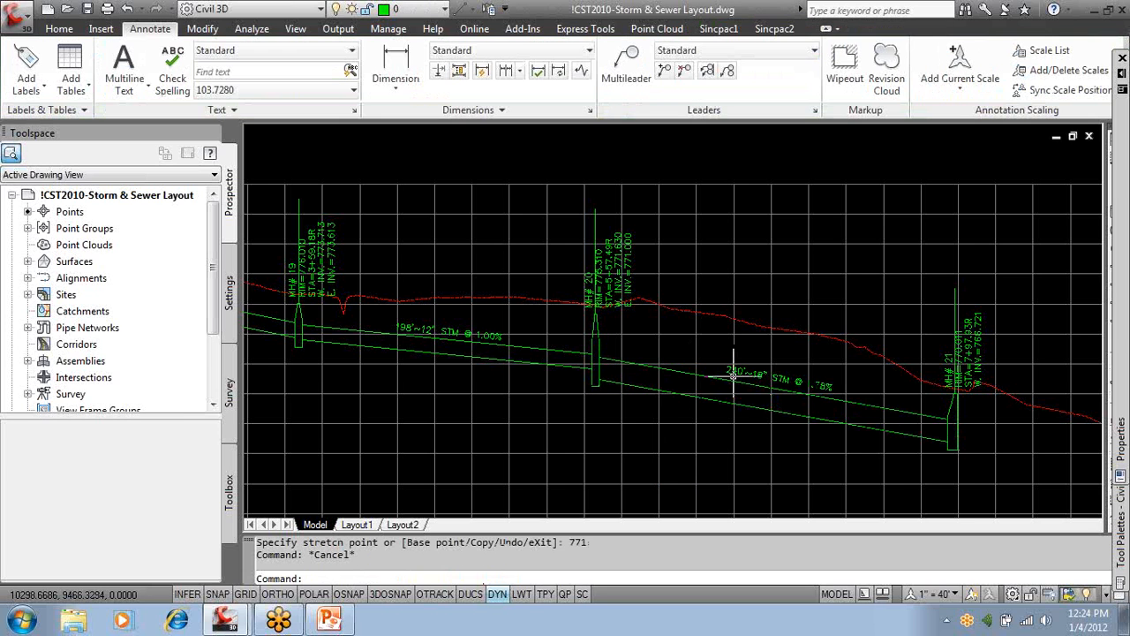
Check the pipe slope and MH# 20 invert labels in the profile, and the matching pipe run to MH# 21 in plan.
{"action": "scroll", "coordinate": [821, 384], "scroll_direction": "up", "scroll_amount": 3}
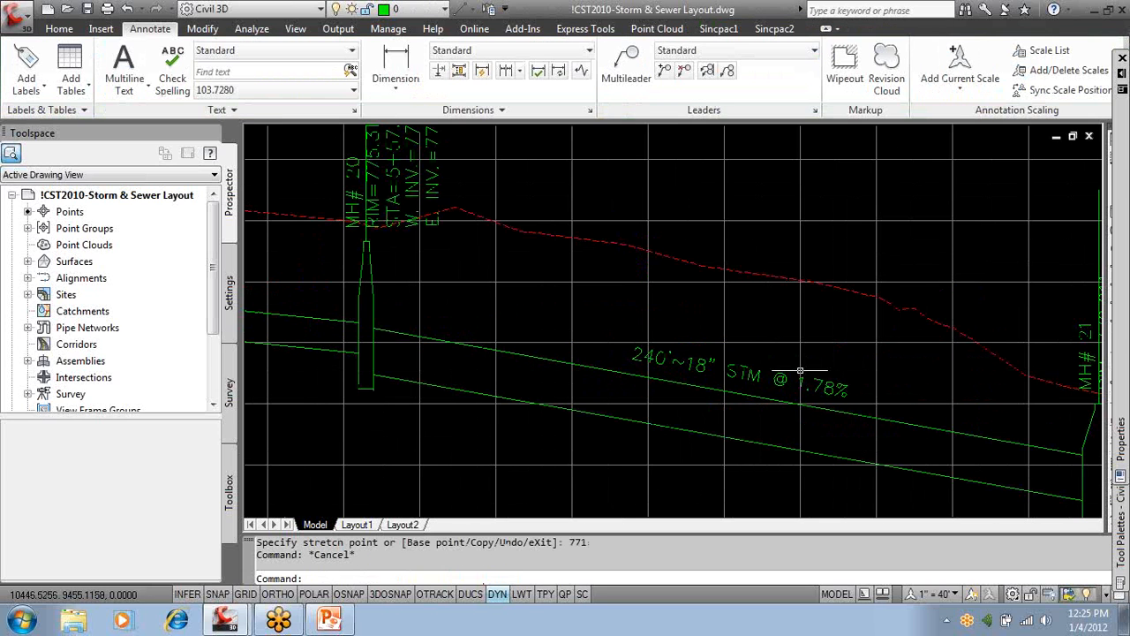
{"action": "middle_click_drag", "start_coordinate": [477, 206], "coordinate": [501, 282]}
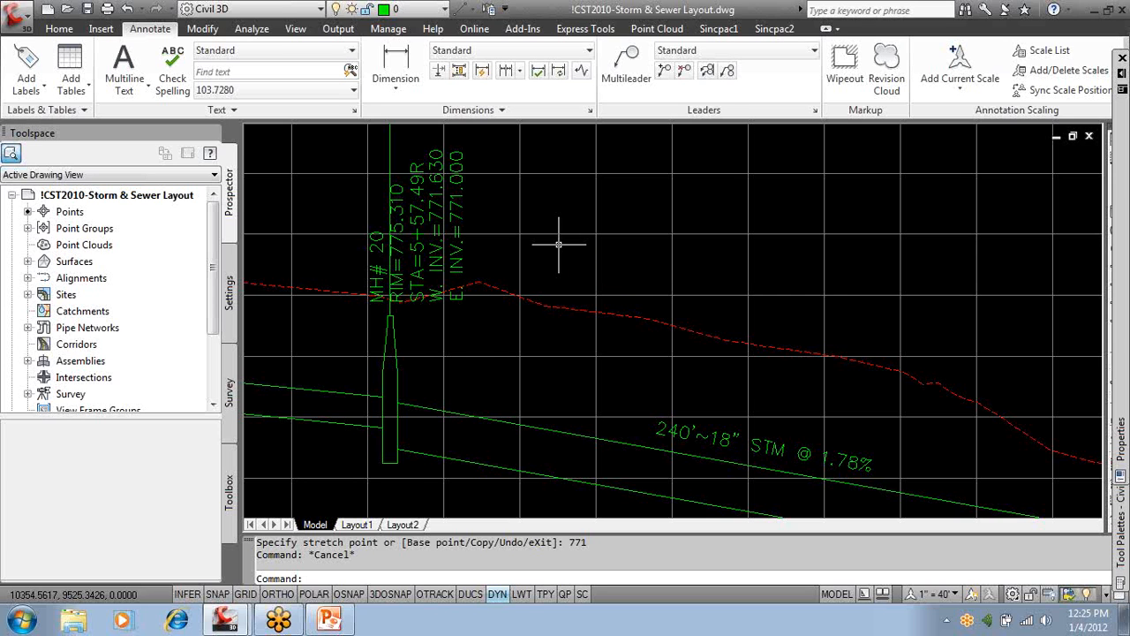
{"action": "scroll", "coordinate": [560, 243], "scroll_direction": "down", "scroll_amount": 5}
{"action": "scroll", "coordinate": [511, 214], "scroll_direction": "up", "scroll_amount": 8}
{"action": "middle_click_drag", "start_coordinate": [352, 221], "coordinate": [534, 220]}
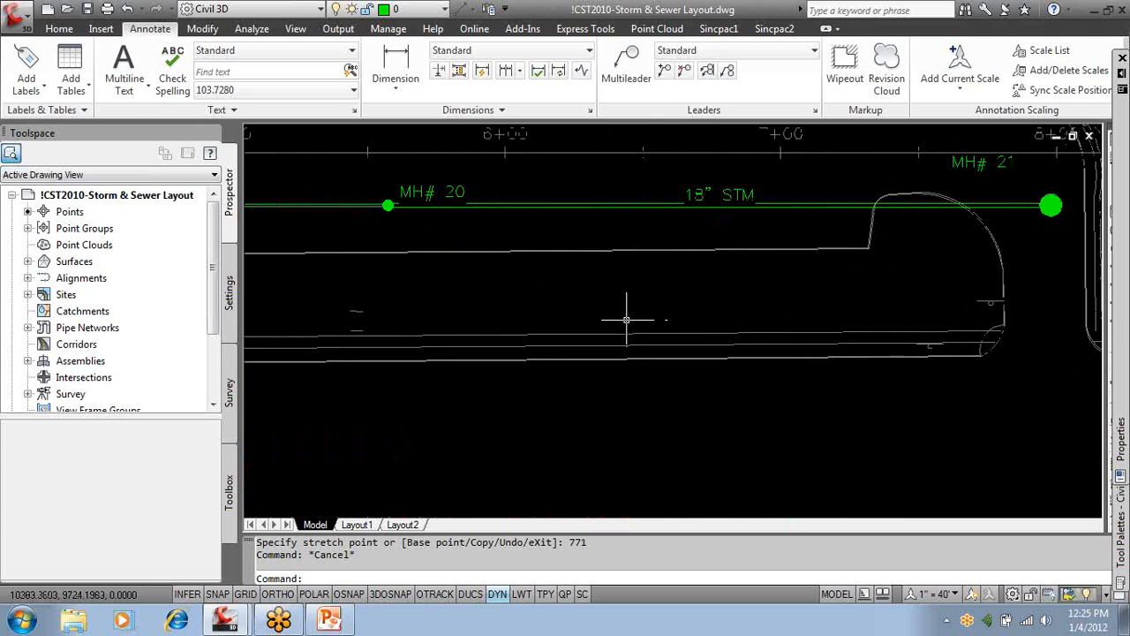
{"action": "scroll", "coordinate": [591, 319], "scroll_direction": "down", "scroll_amount": 6}
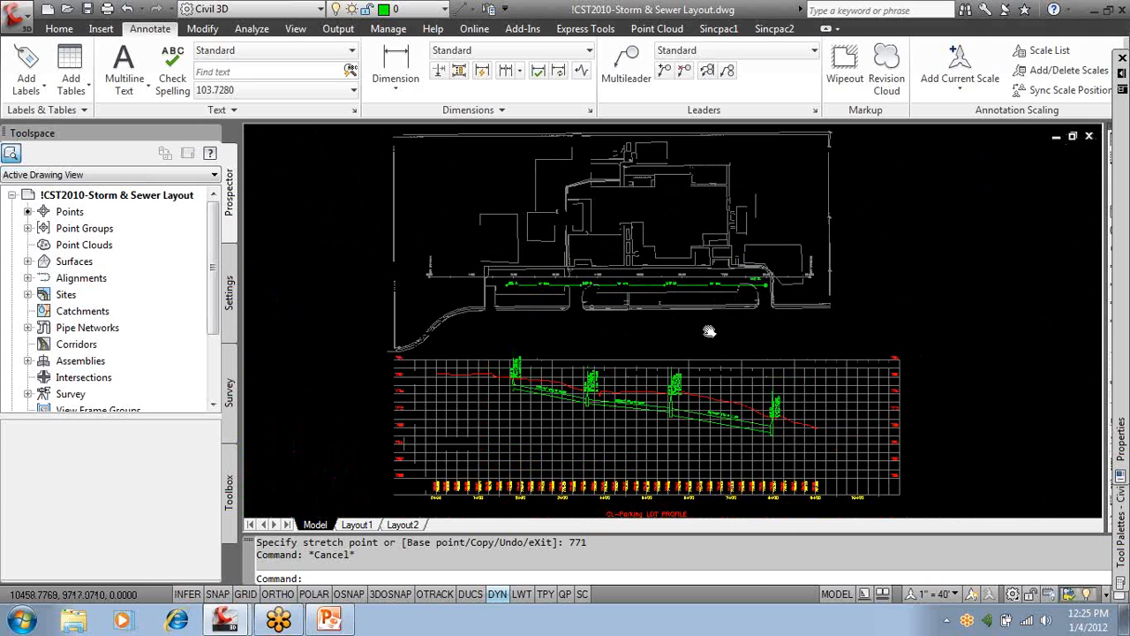
Open the Storm network for layout editing, choose Catch Basin as the structure with 12" conc pipe, and toggle the upslope/downslope direction.
{"action": "left_click", "coordinate": [58, 28]}
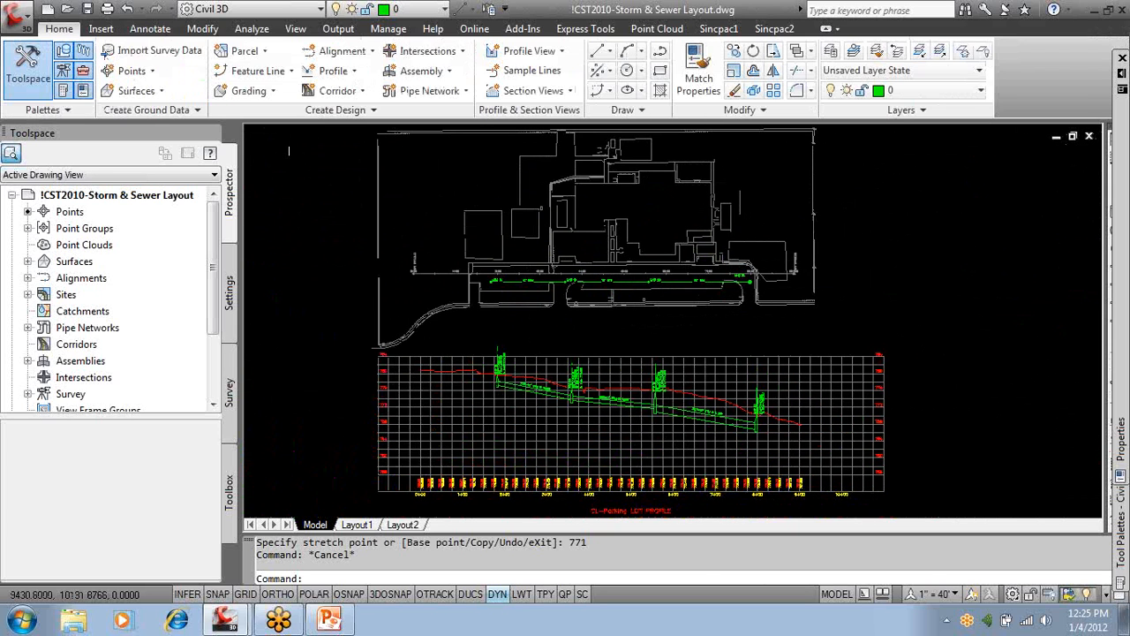
{"action": "scroll", "coordinate": [549, 289], "scroll_direction": "up", "scroll_amount": 6}
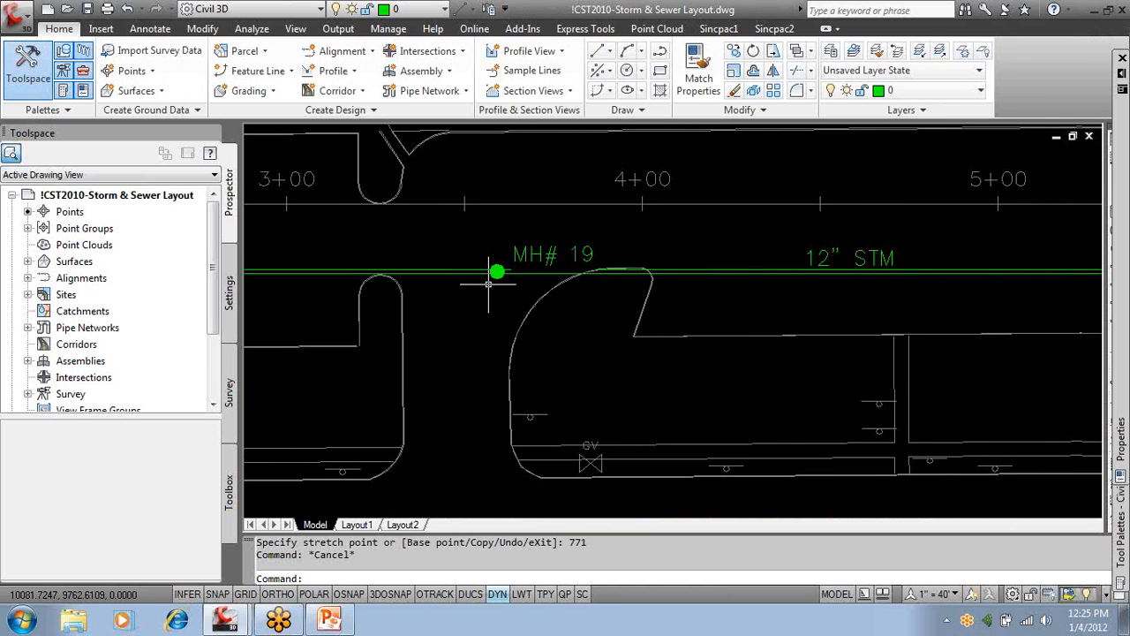
{"action": "left_click", "coordinate": [468, 272]}
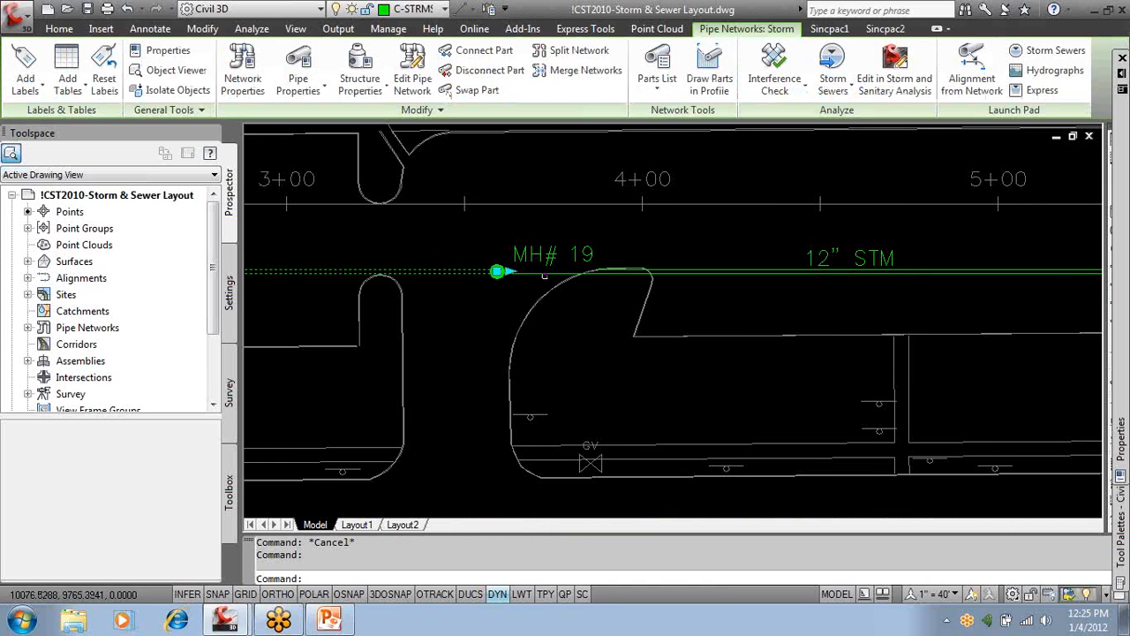
{"action": "left_click", "coordinate": [414, 76]}
{"action": "left_click_drag", "start_coordinate": [469, 74], "coordinate": [684, 144]}
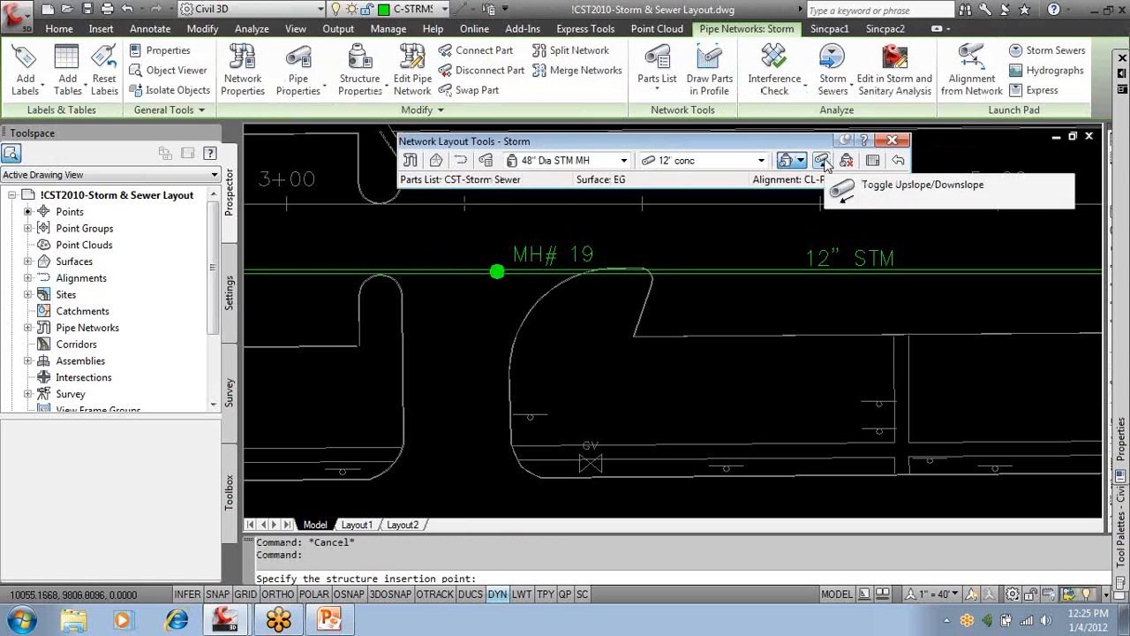
{"action": "left_click", "coordinate": [624, 160]}
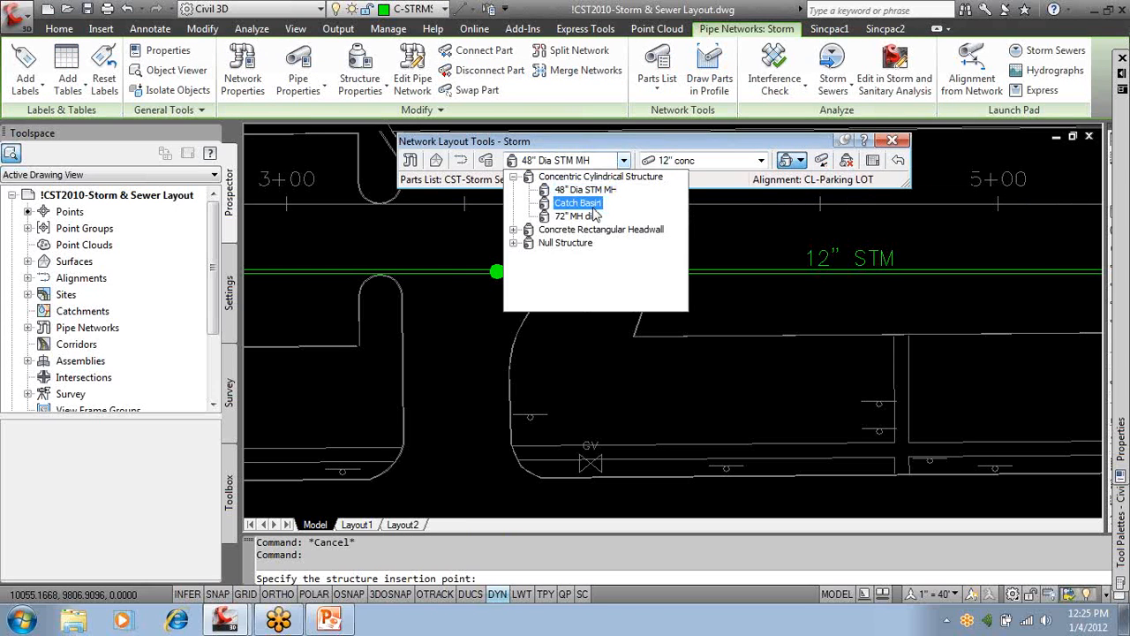
{"action": "left_click", "coordinate": [513, 229]}
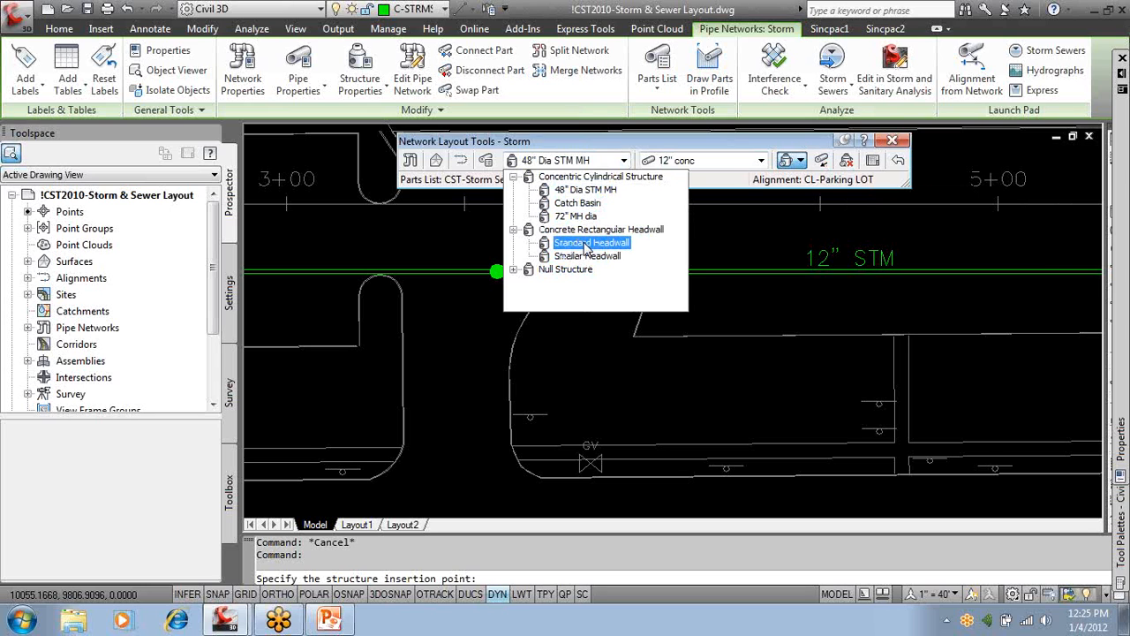
{"action": "left_click", "coordinate": [577, 202]}
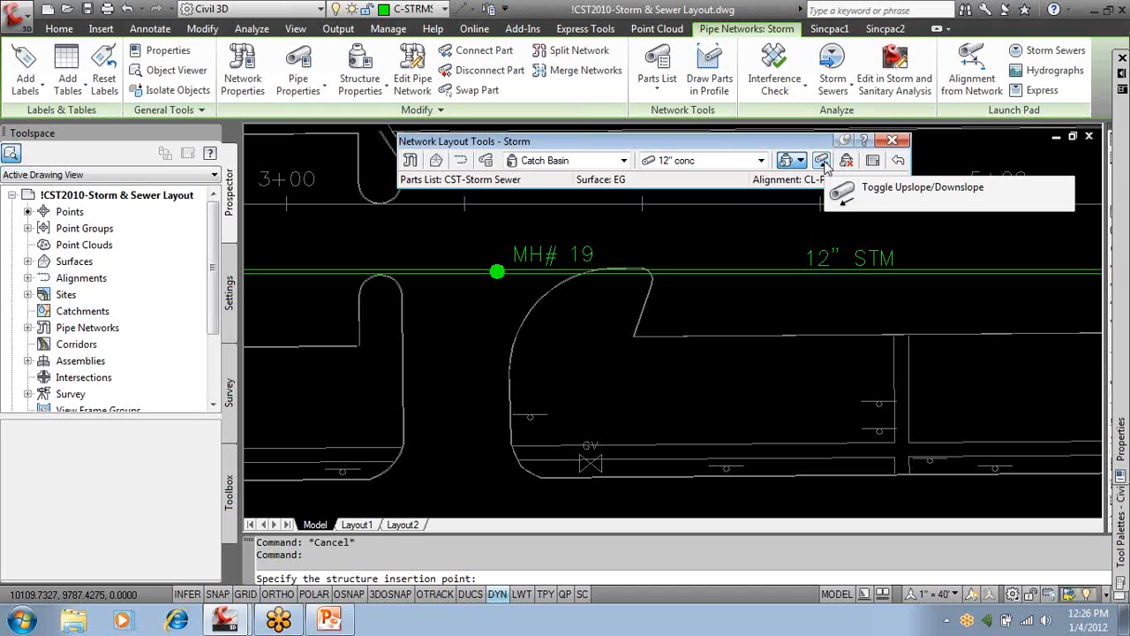
{"action": "left_click", "coordinate": [823, 162]}
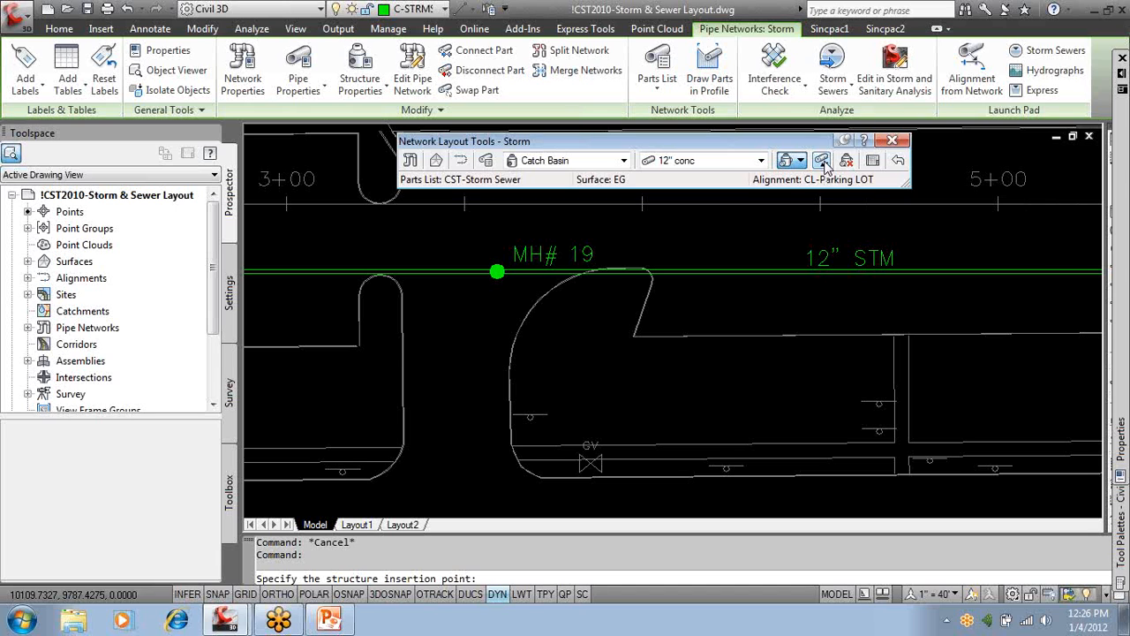
Place a catch basin on the edge of the curb island southwest of MH# 19 and connect its pipe to MH# 19.
{"action": "left_click", "coordinate": [357, 332]}
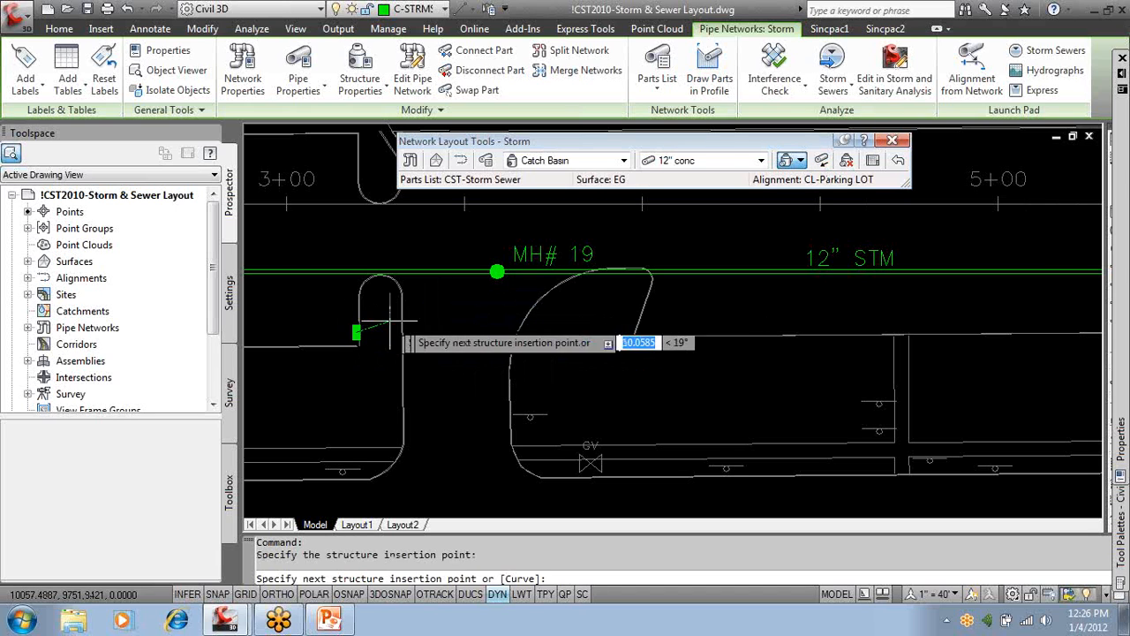
{"action": "left_click", "coordinate": [497, 272]}
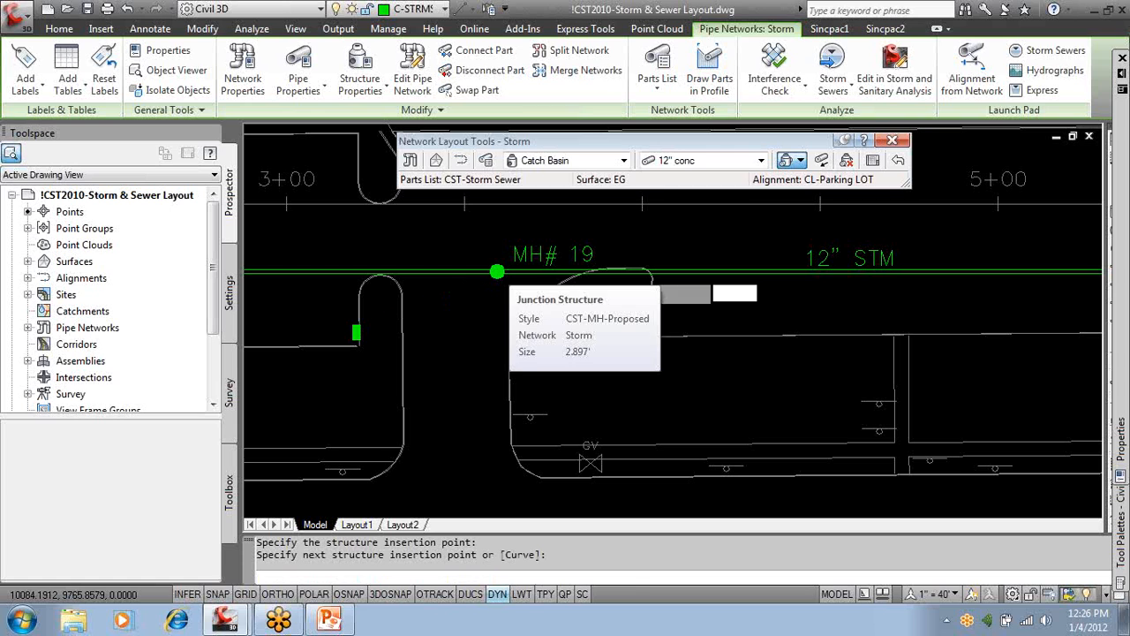
{"action": "left_click", "coordinate": [596, 329]}
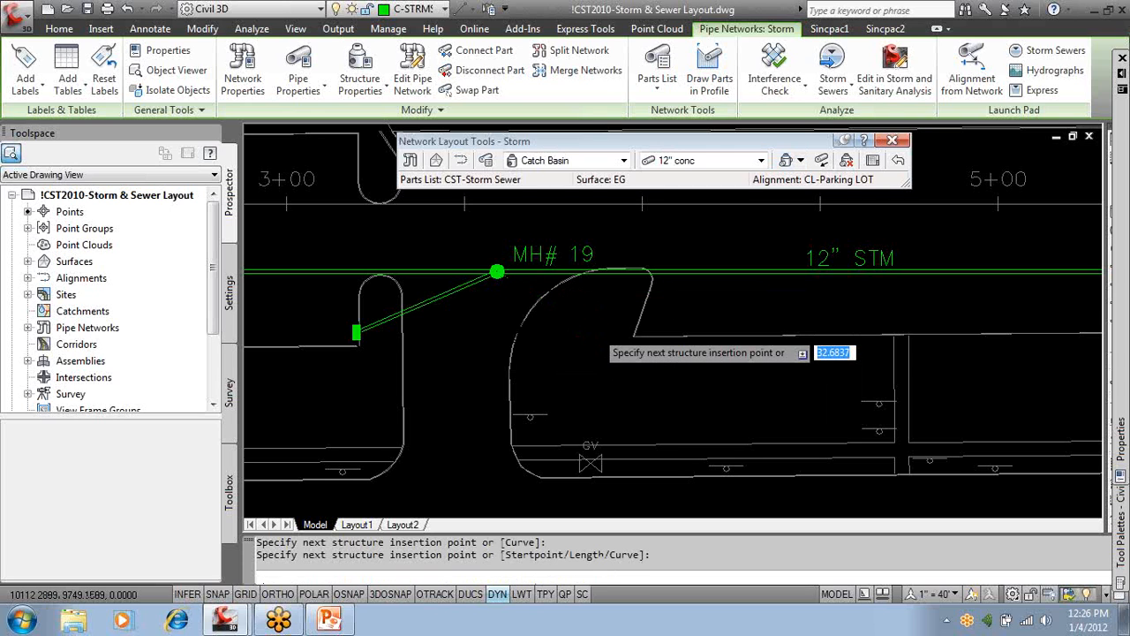
{"action": "key", "text": "Return"}
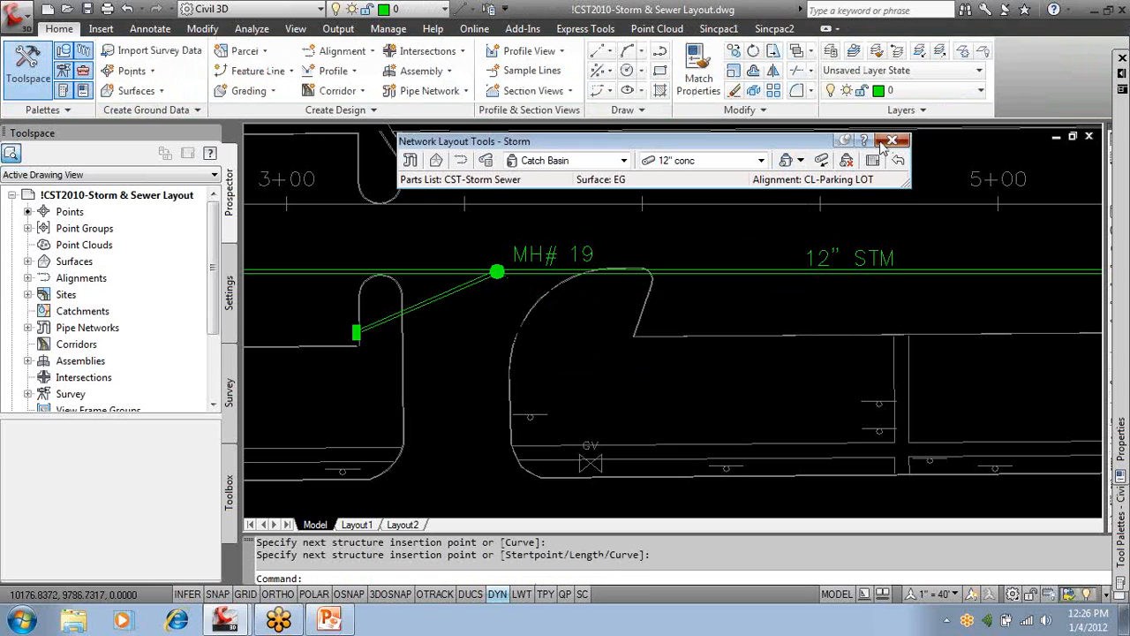
Examine the MH# 19 profile label and the new pipe connection for the added southwest invert.
{"action": "scroll", "coordinate": [586, 318], "scroll_direction": "down", "scroll_amount": 4}
{"action": "scroll", "coordinate": [572, 456], "scroll_direction": "up", "scroll_amount": 5}
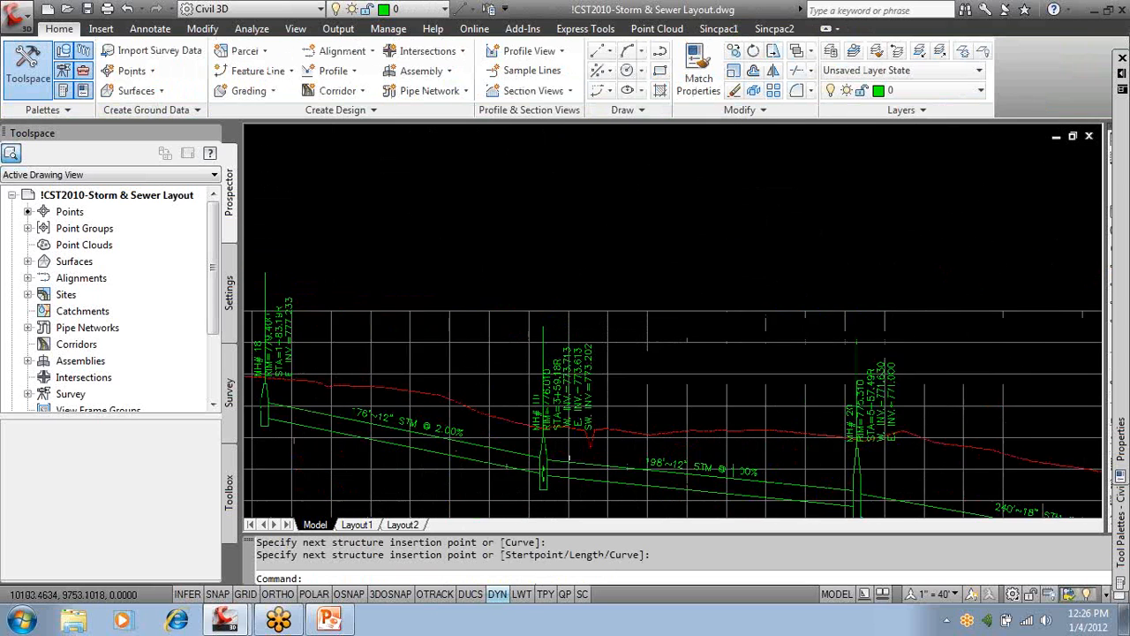
{"action": "scroll", "coordinate": [573, 456], "scroll_direction": "up", "scroll_amount": 2}
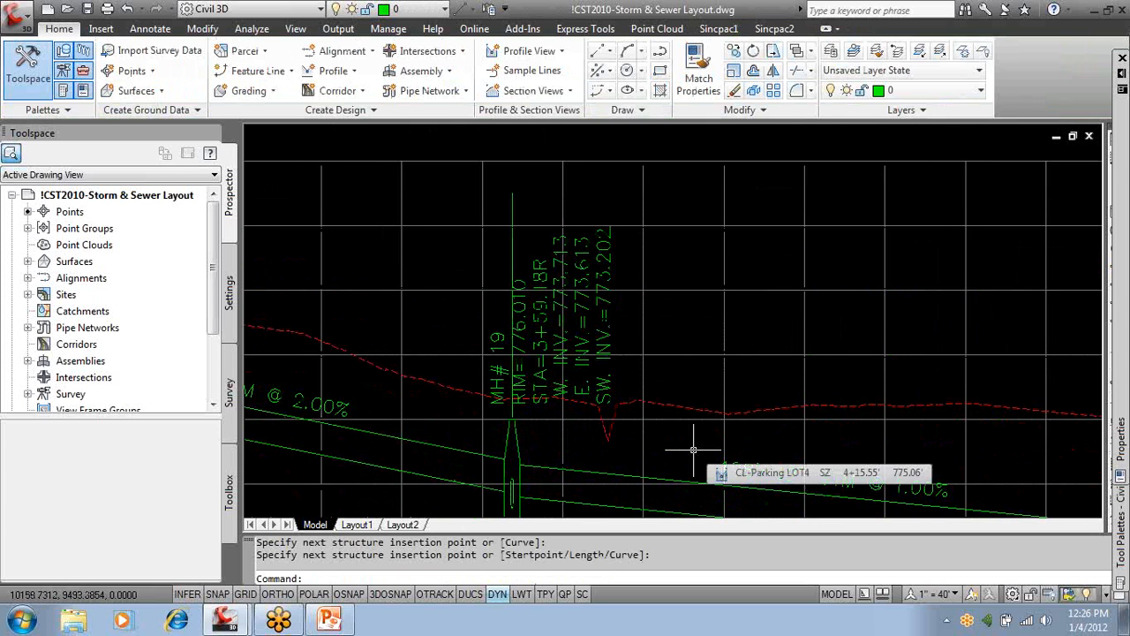
{"action": "middle_click_drag", "start_coordinate": [686, 449], "coordinate": [664, 362]}
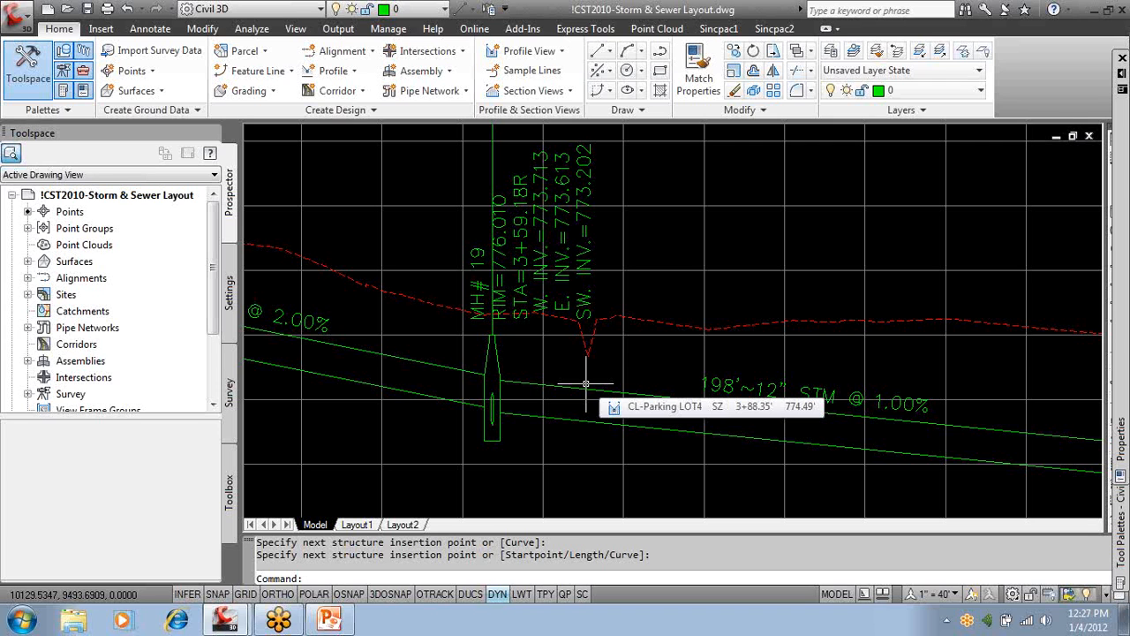
{"action": "scroll", "coordinate": [757, 380], "scroll_direction": "down", "scroll_amount": 5}
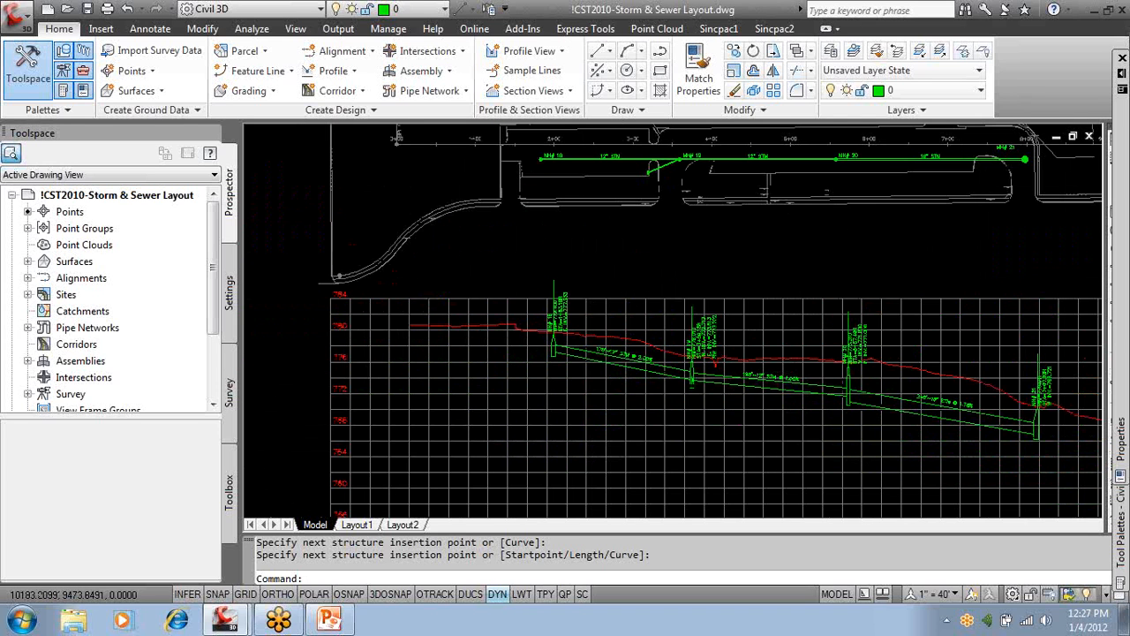
{"action": "scroll", "coordinate": [758, 388], "scroll_direction": "down", "scroll_amount": 3}
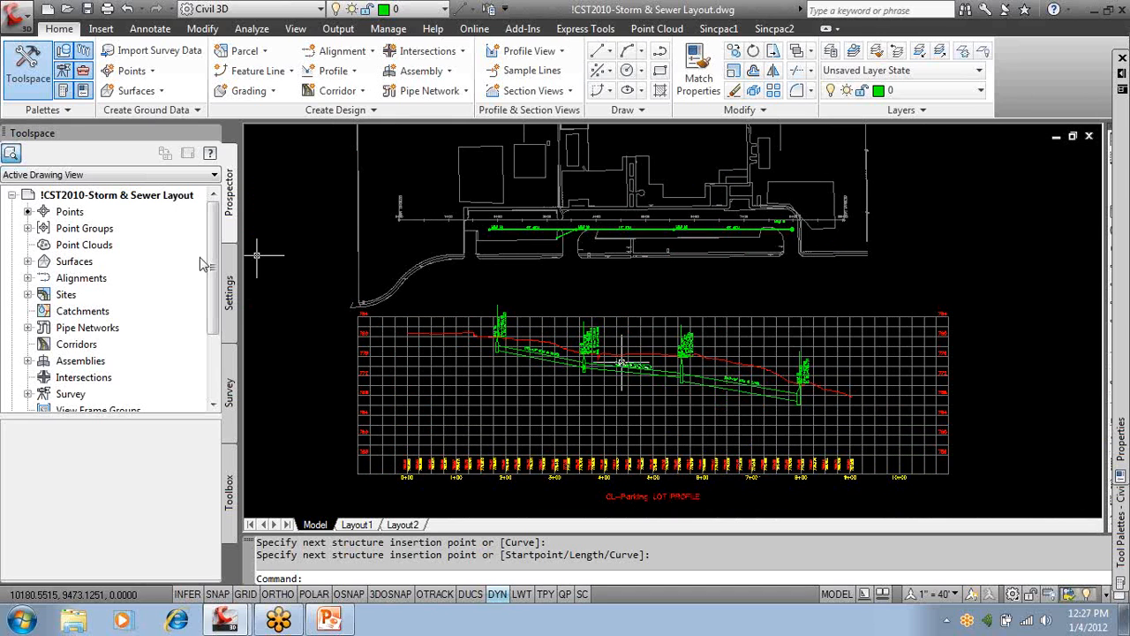
Inspect the EG surface and its definition components in the drawing's surface collection.
{"action": "left_click", "coordinate": [28, 261]}
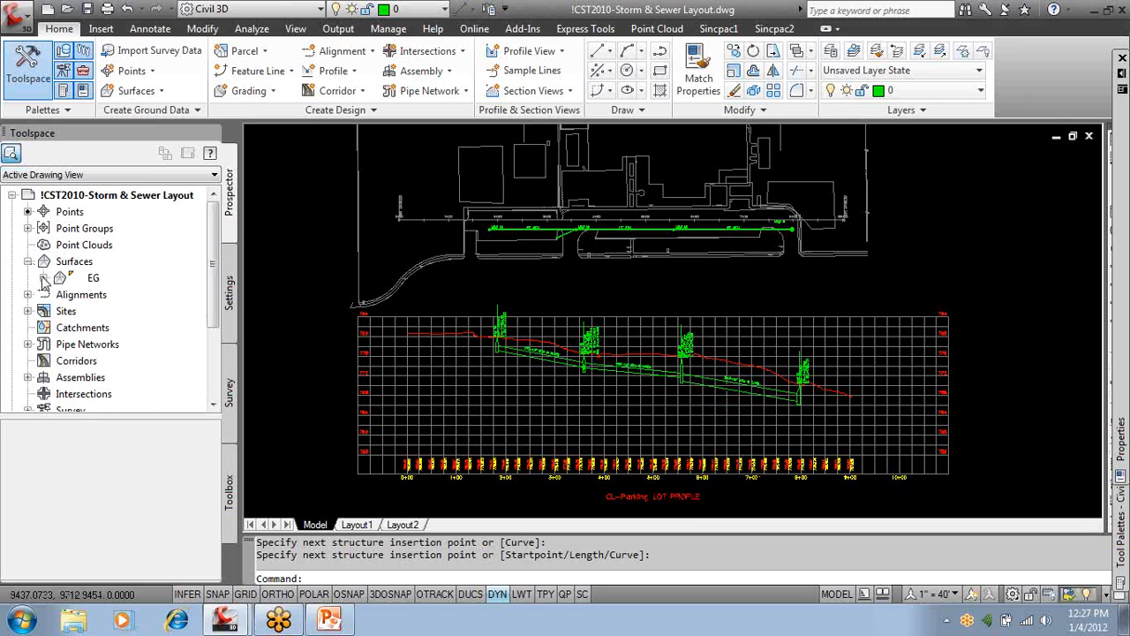
{"action": "left_click", "coordinate": [43, 278]}
{"action": "left_click", "coordinate": [59, 327]}
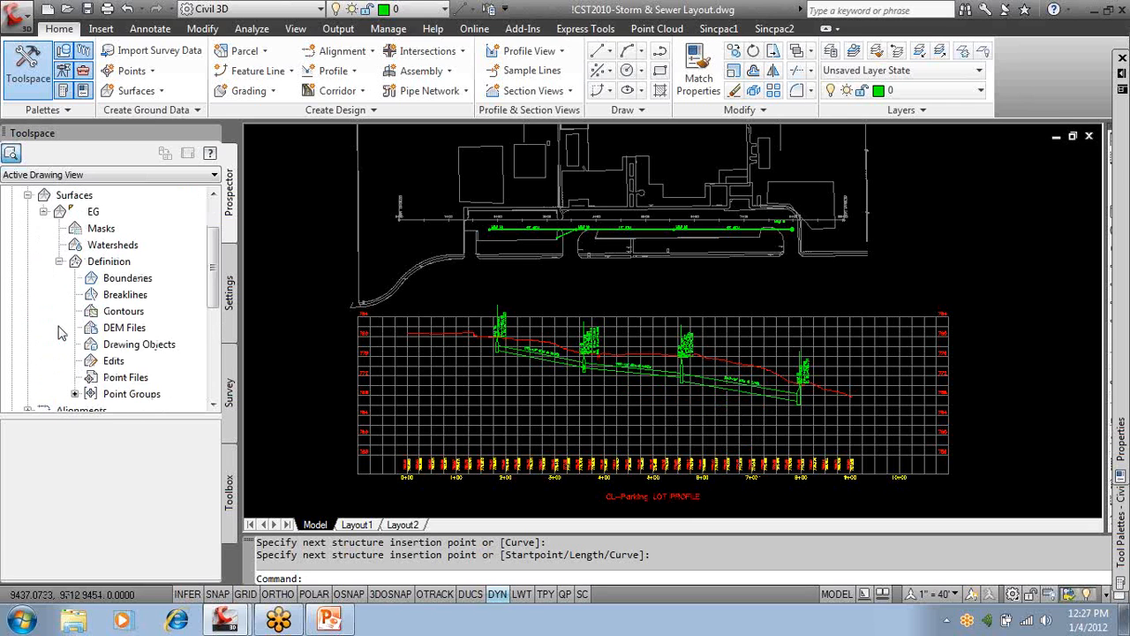
{"action": "scroll", "coordinate": [62, 318], "scroll_direction": "up", "scroll_amount": 1}
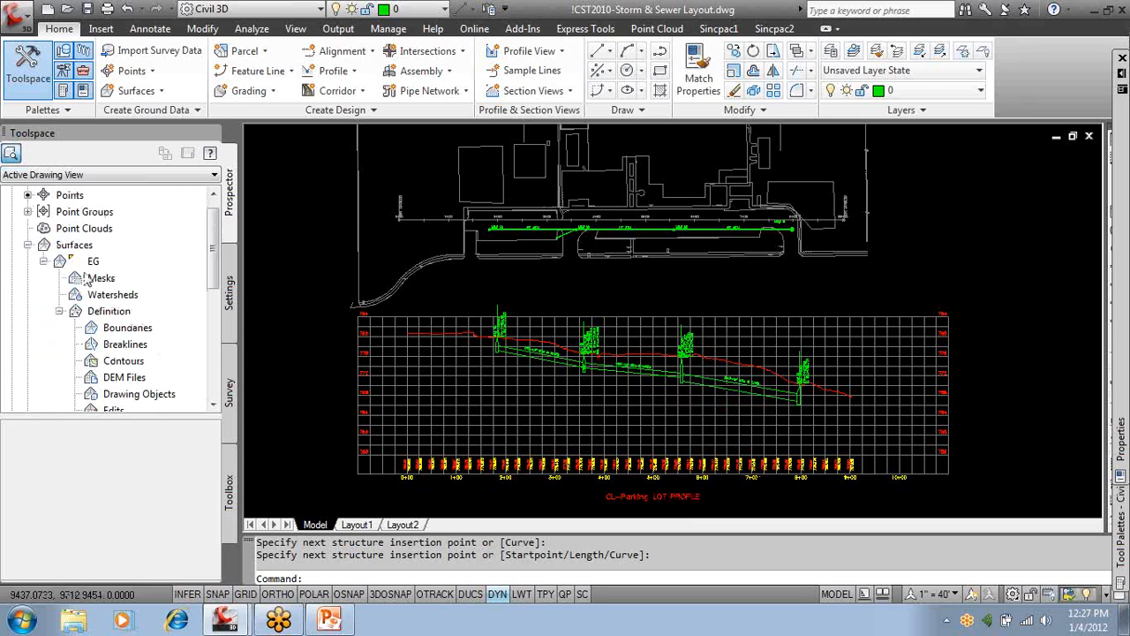
{"action": "left_click", "coordinate": [78, 247]}
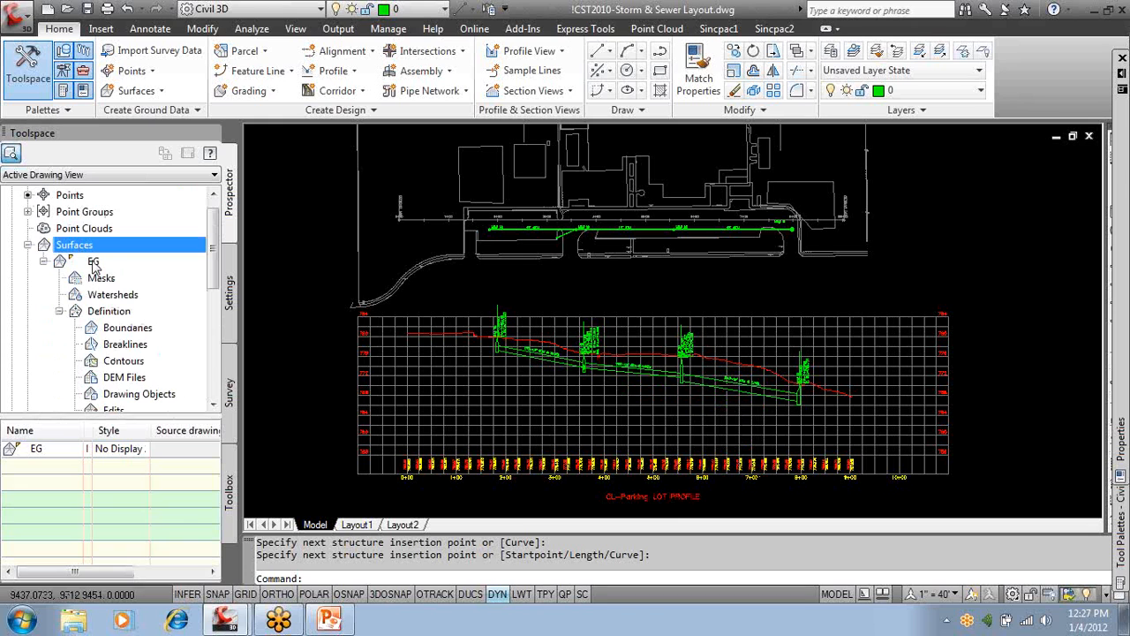
{"action": "left_click", "coordinate": [94, 263]}
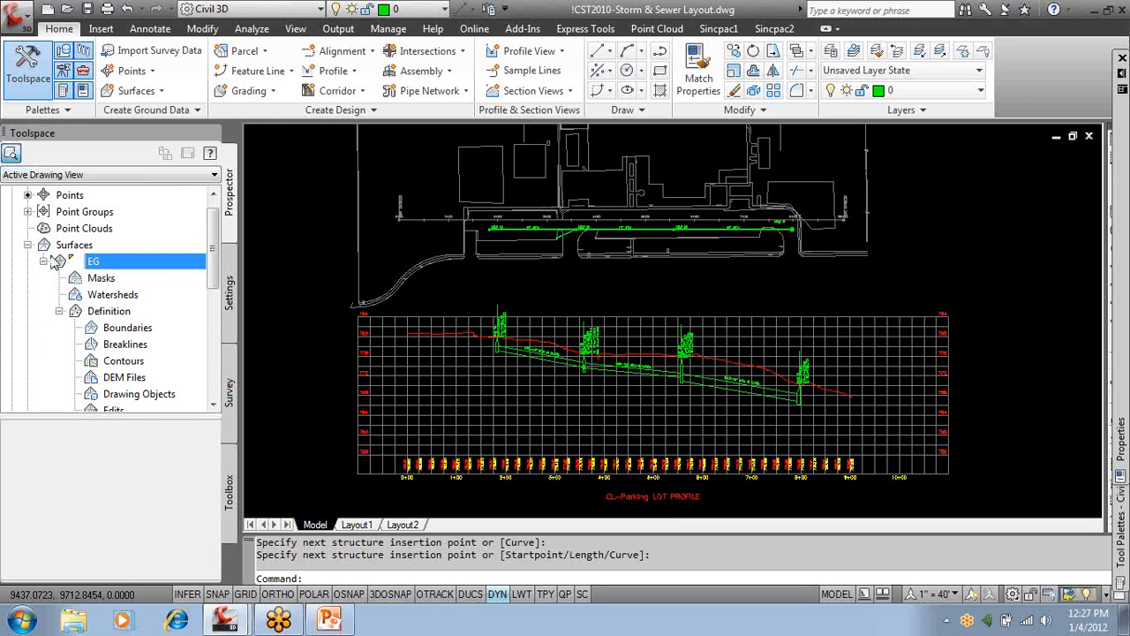
{"action": "left_click", "coordinate": [43, 262]}
Create a new TIN surface named EG1 in the drawing's surface collection, keeping the Contours 2' and 10' (Background) style.
{"action": "right_click", "coordinate": [79, 245]}
{"action": "left_click", "coordinate": [221, 252]}
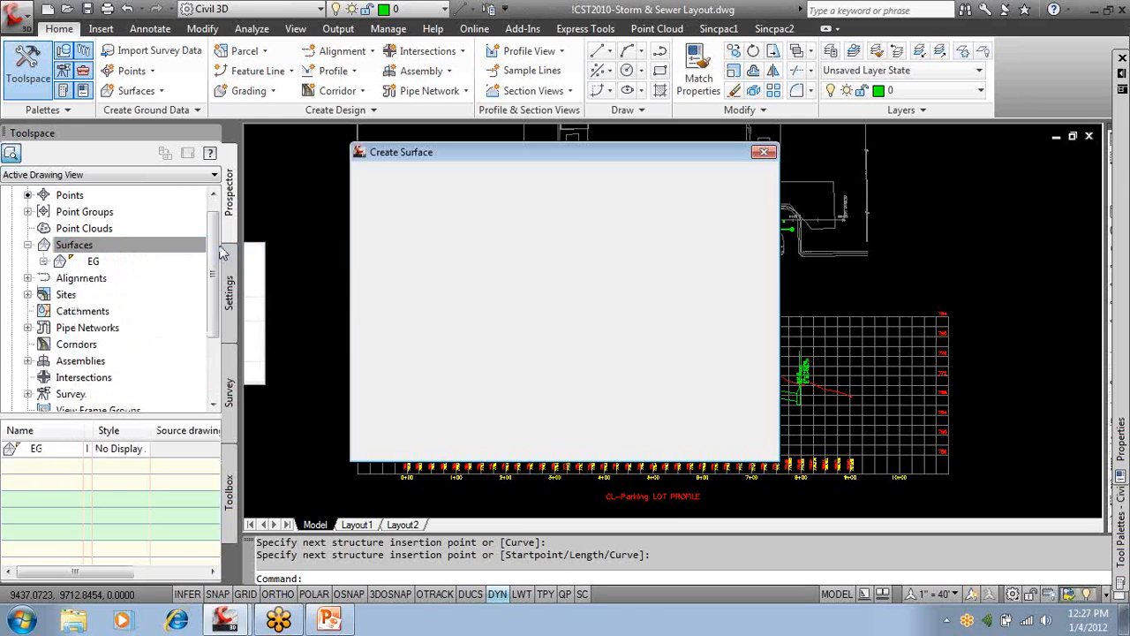
{"action": "left_click", "coordinate": [683, 253]}
{"action": "type", "text": "EG1"}
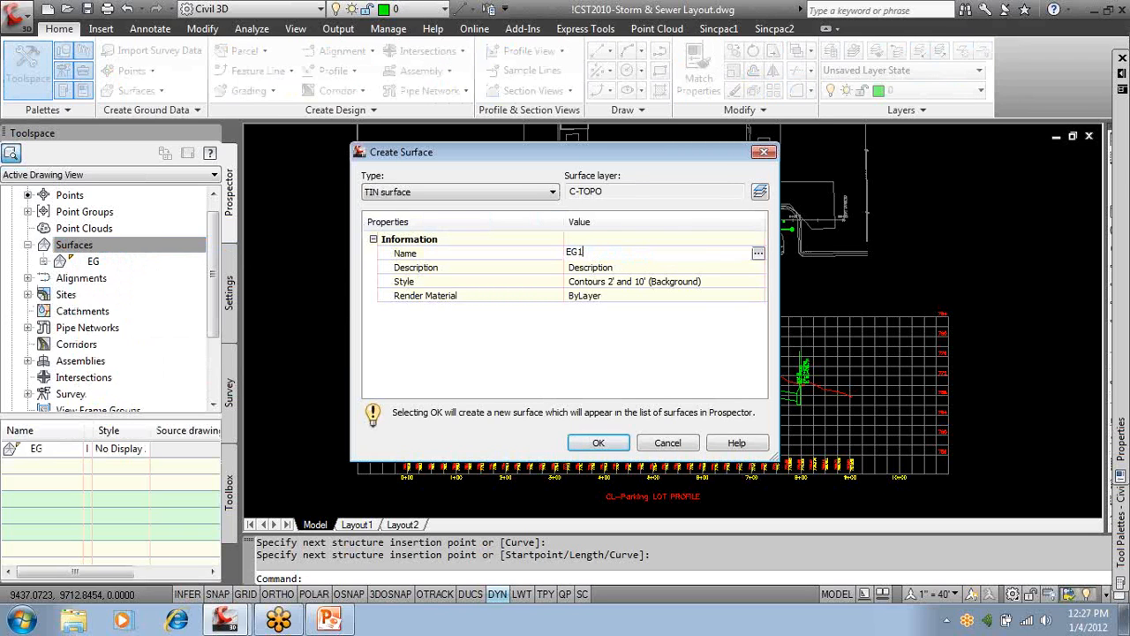
{"action": "left_click", "coordinate": [599, 443]}
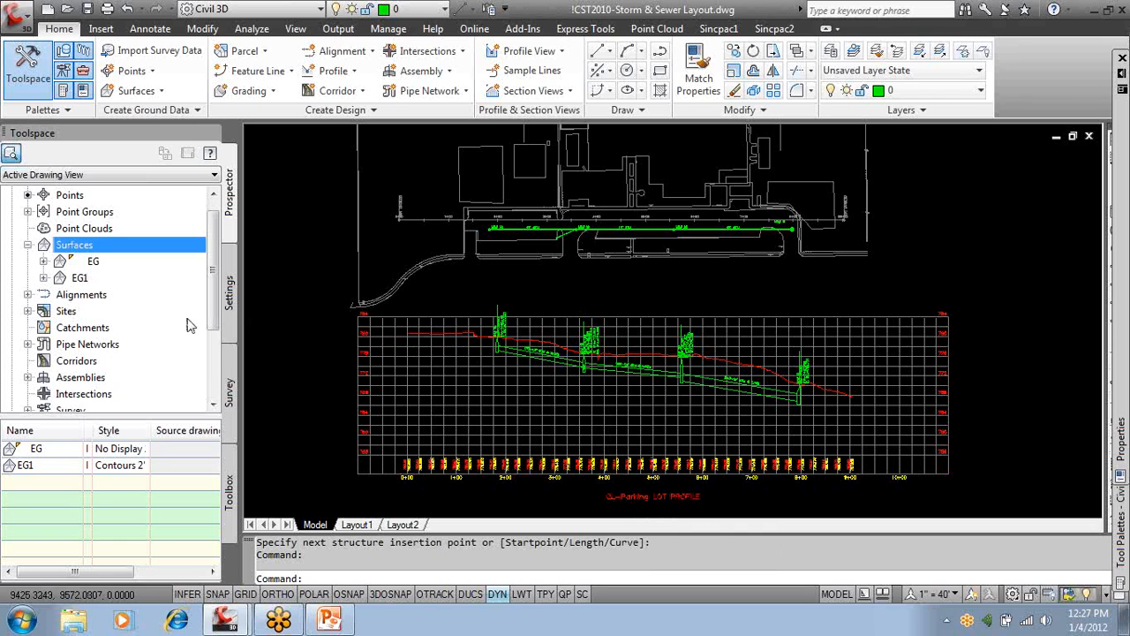
Inspect the definition components of surface EG1, including the option for adding point groups.
{"action": "left_click", "coordinate": [81, 279]}
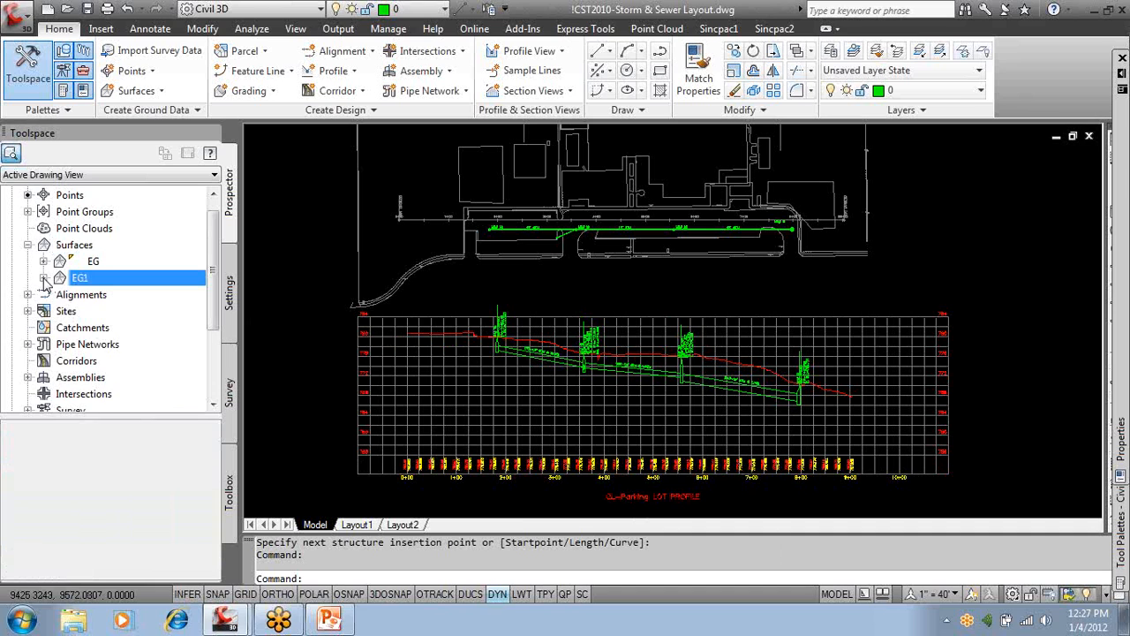
{"action": "left_click", "coordinate": [44, 278]}
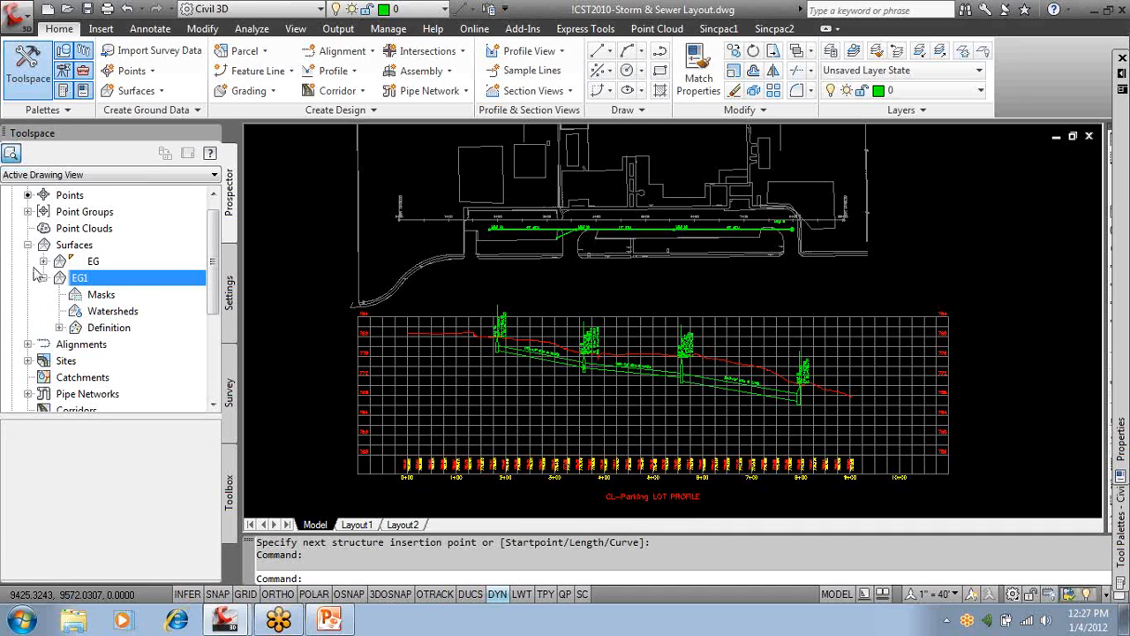
{"action": "left_click", "coordinate": [59, 327]}
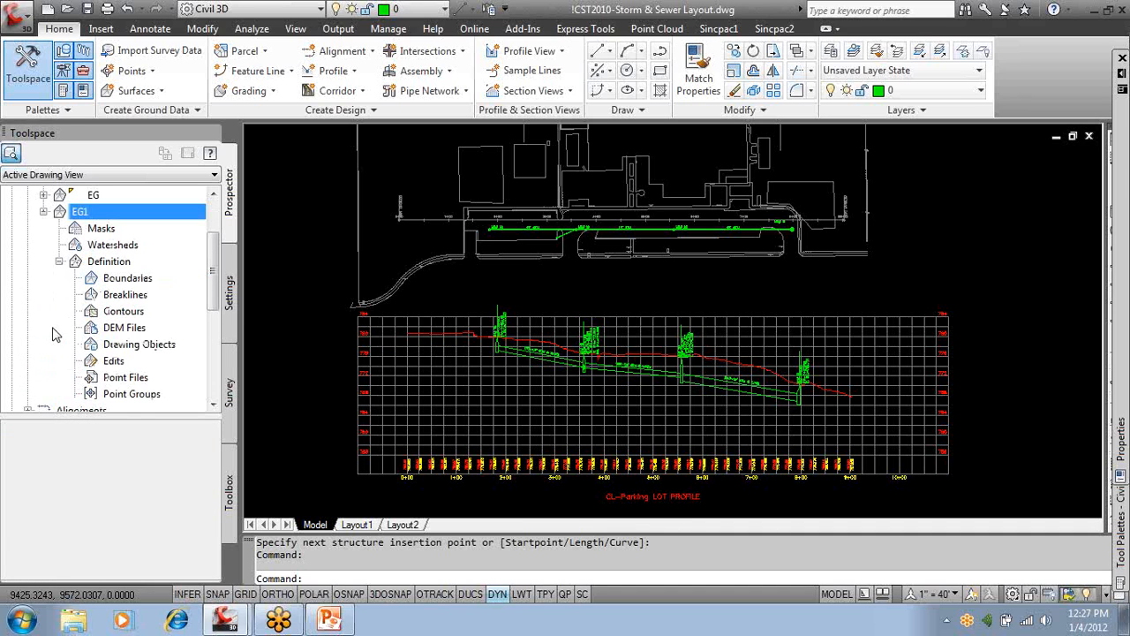
{"action": "right_click", "coordinate": [138, 397]}
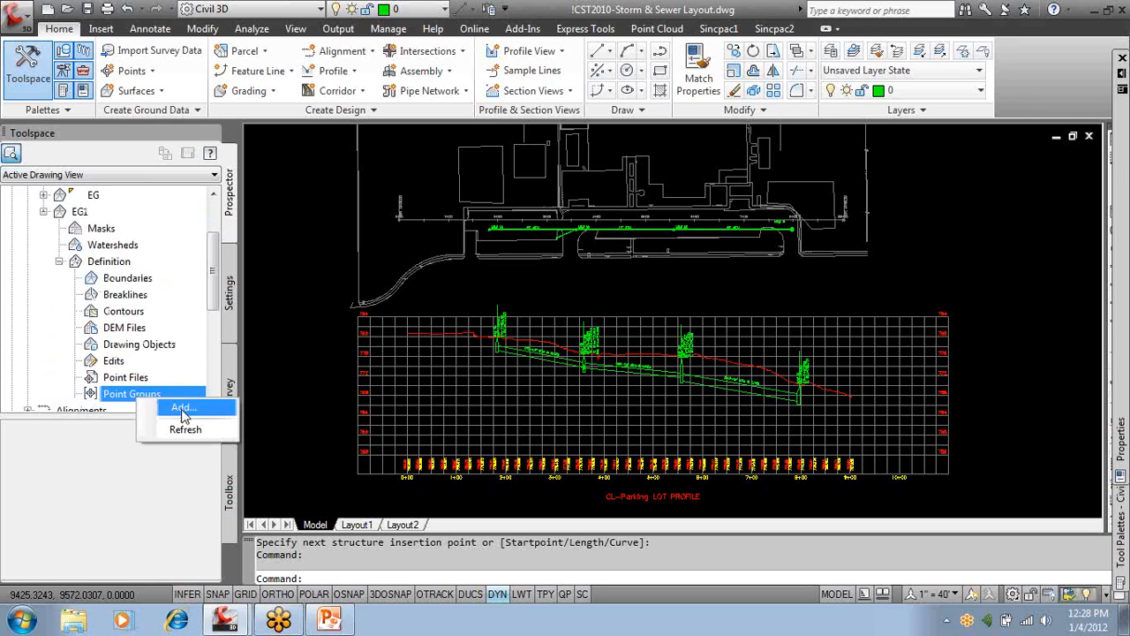
{"action": "left_click", "coordinate": [169, 348]}
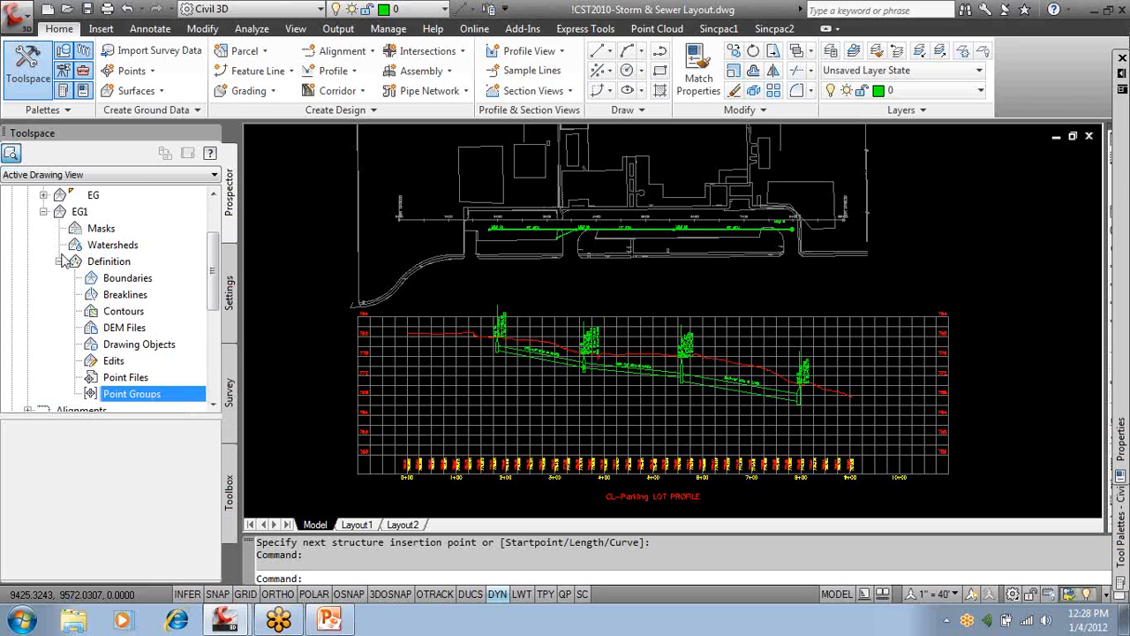
{"action": "left_click", "coordinate": [44, 212]}
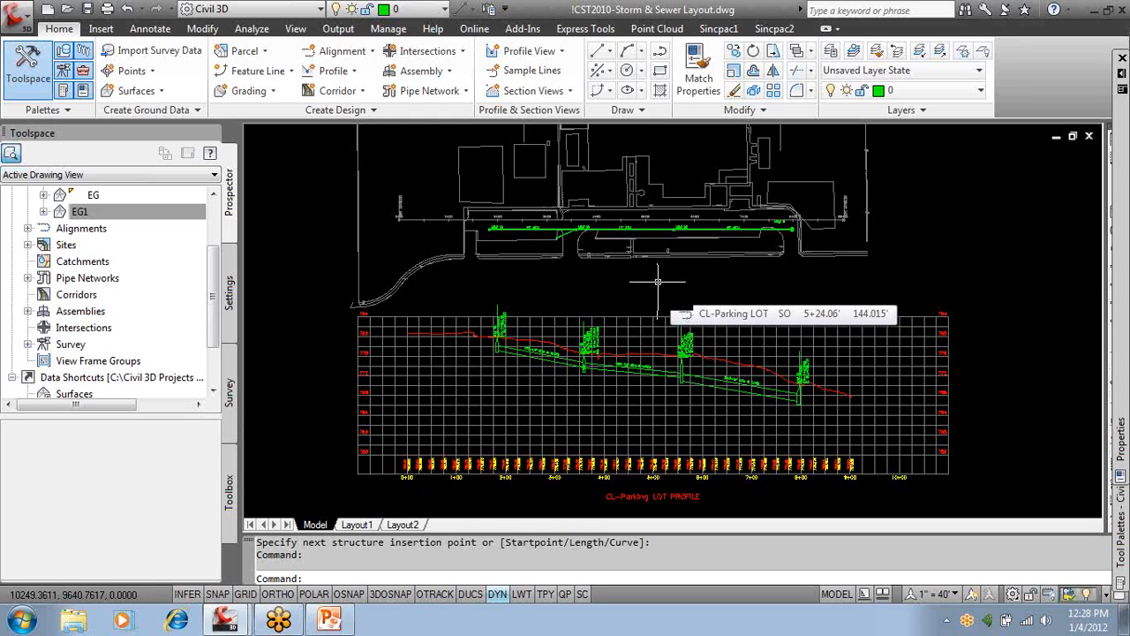
{"action": "scroll", "coordinate": [597, 226], "scroll_direction": "up", "scroll_amount": 8}
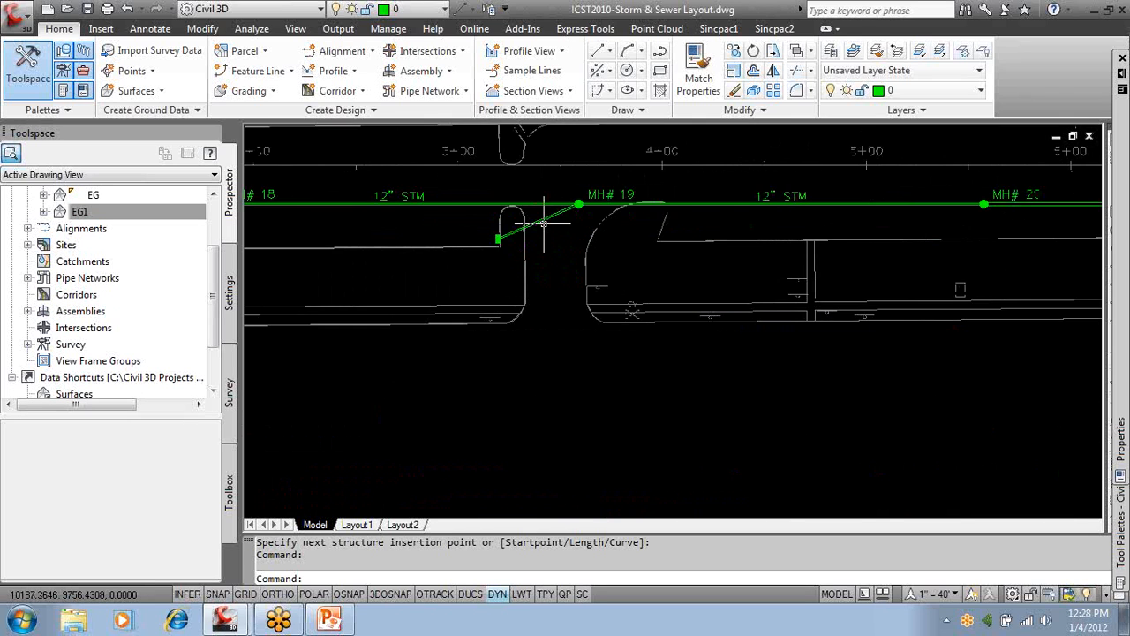
{"action": "mouse_move", "coordinate": [601, 219]}
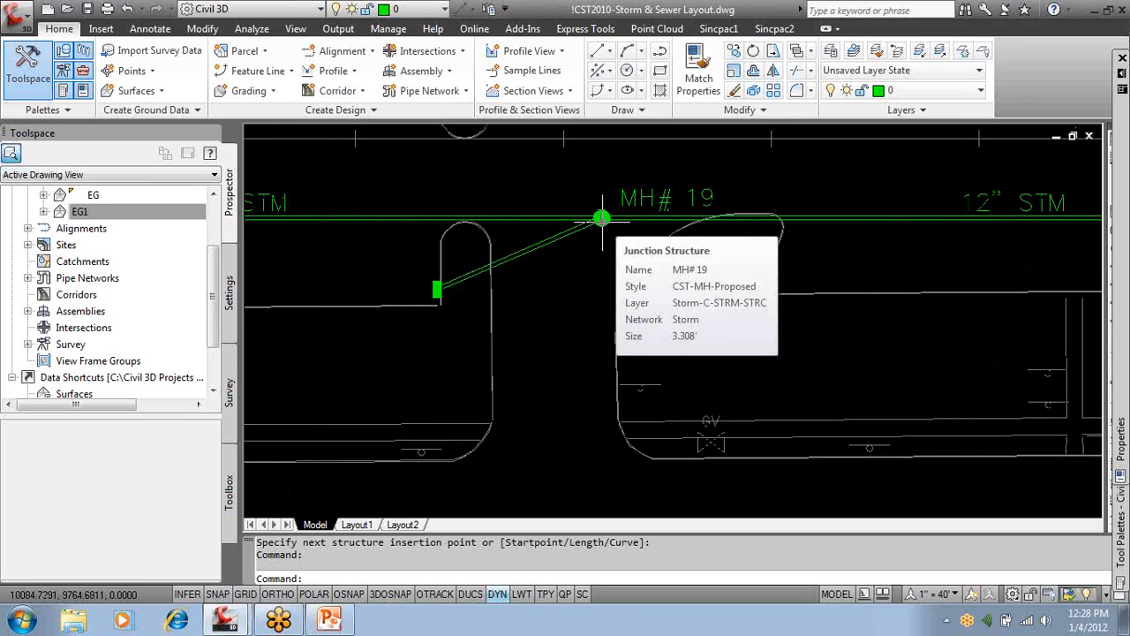
{"action": "scroll", "coordinate": [602, 219], "scroll_direction": "down", "scroll_amount": 8}
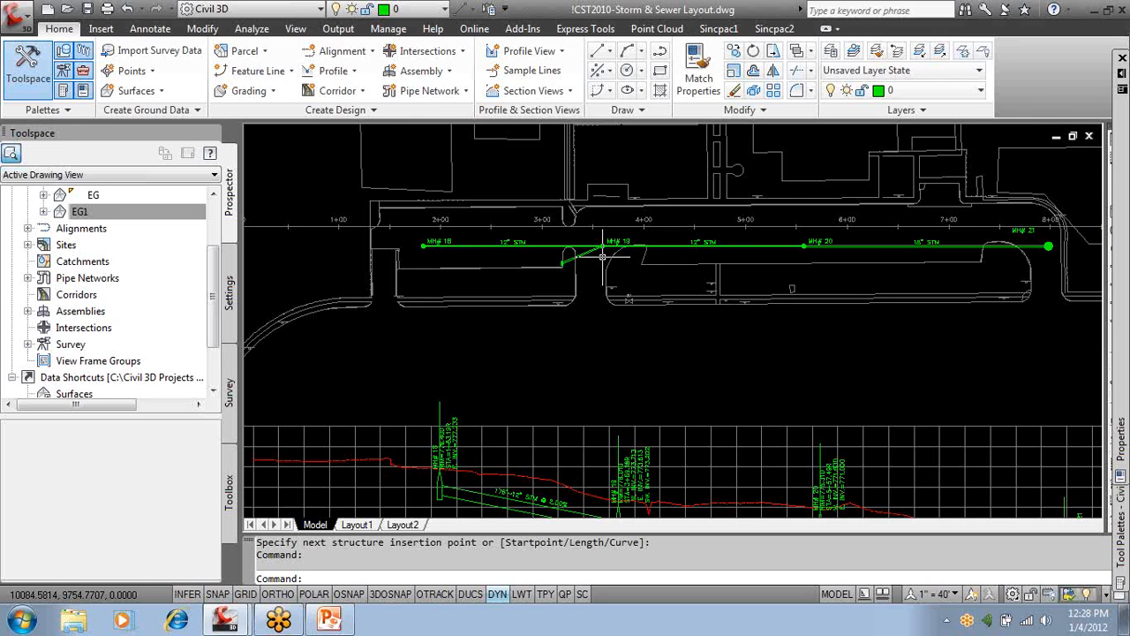
{"action": "middle_click_drag", "start_coordinate": [600, 264], "coordinate": [528, 295]}
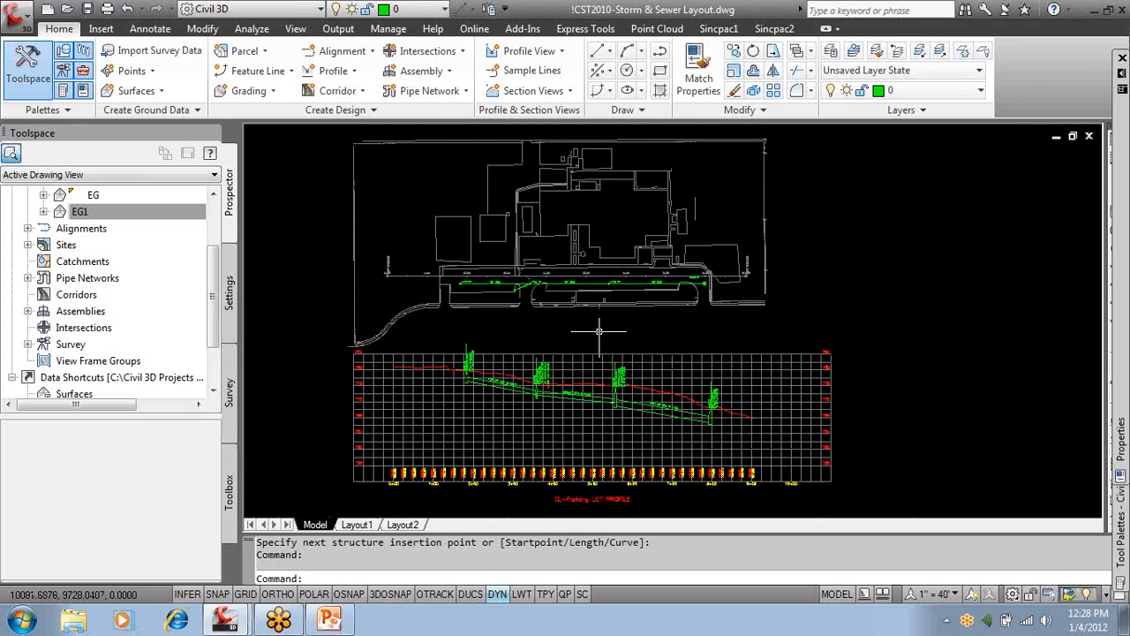
{"action": "mouse_move", "coordinate": [651, 316]}
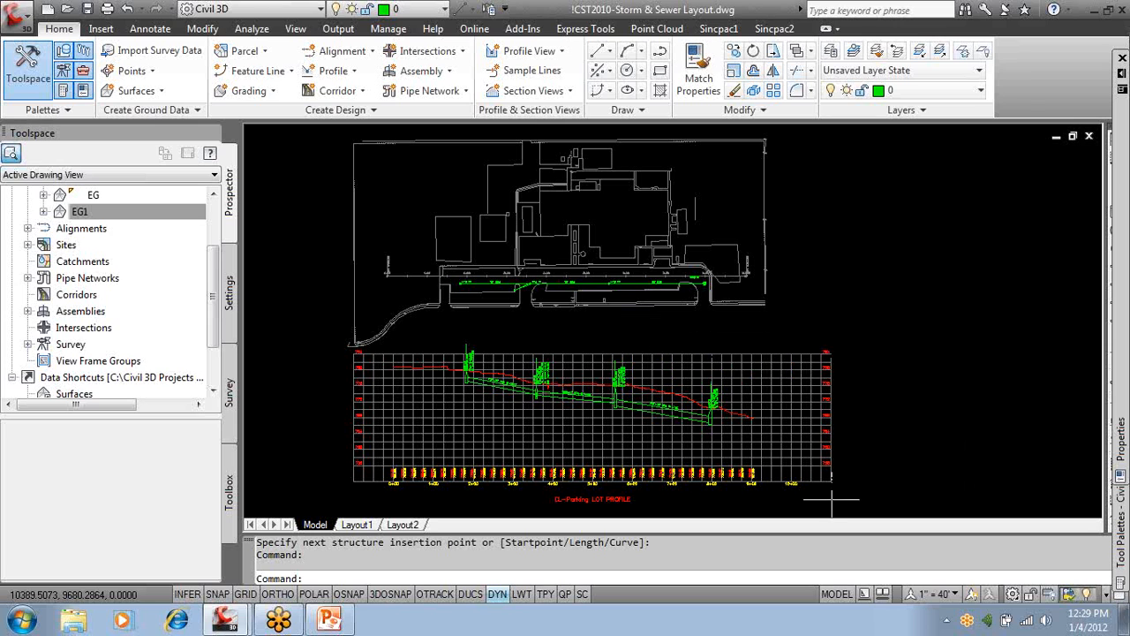
Switch to the PowerPoint slide show and advance from the Agenda slide to Business Issues Resolved with Civil 3D.
{"action": "left_click", "coordinate": [325, 621]}
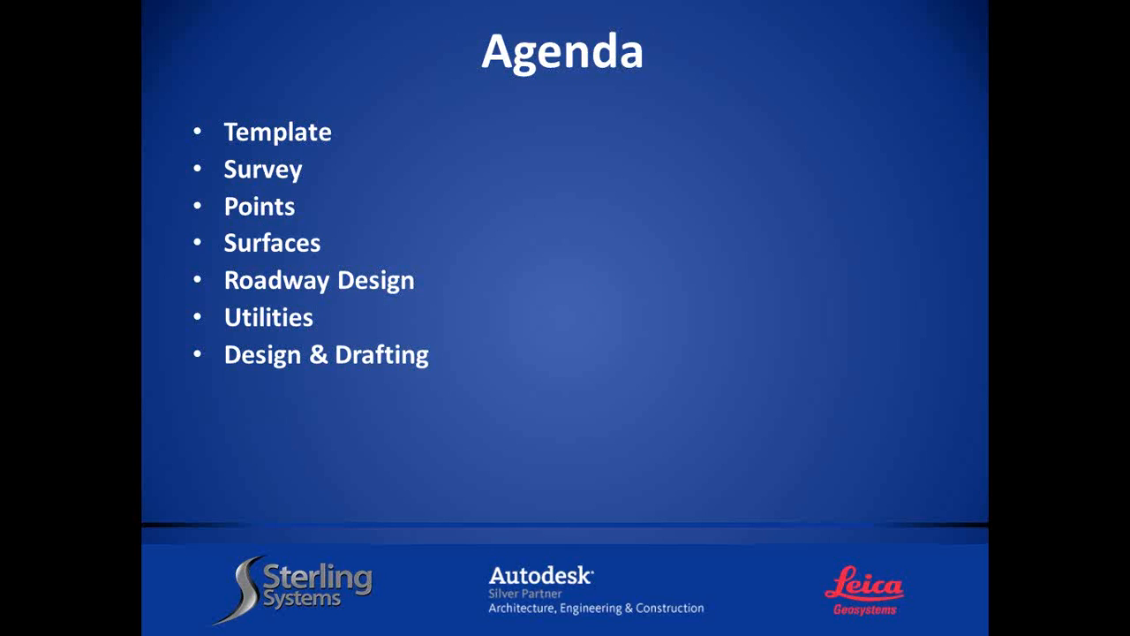
{"action": "left_click", "coordinate": [464, 393]}
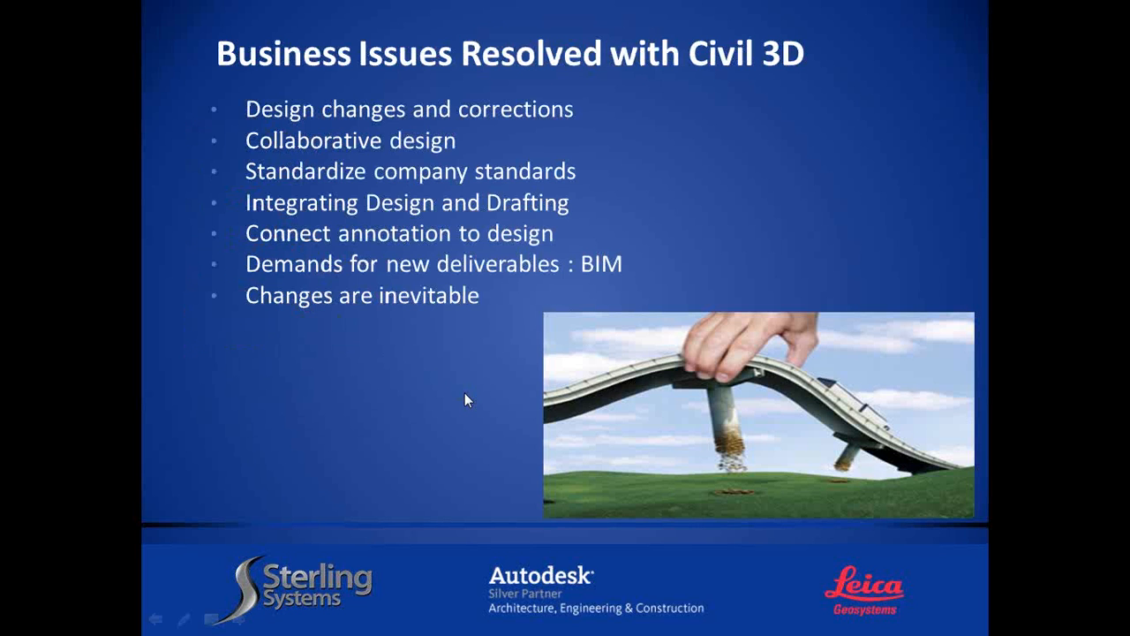
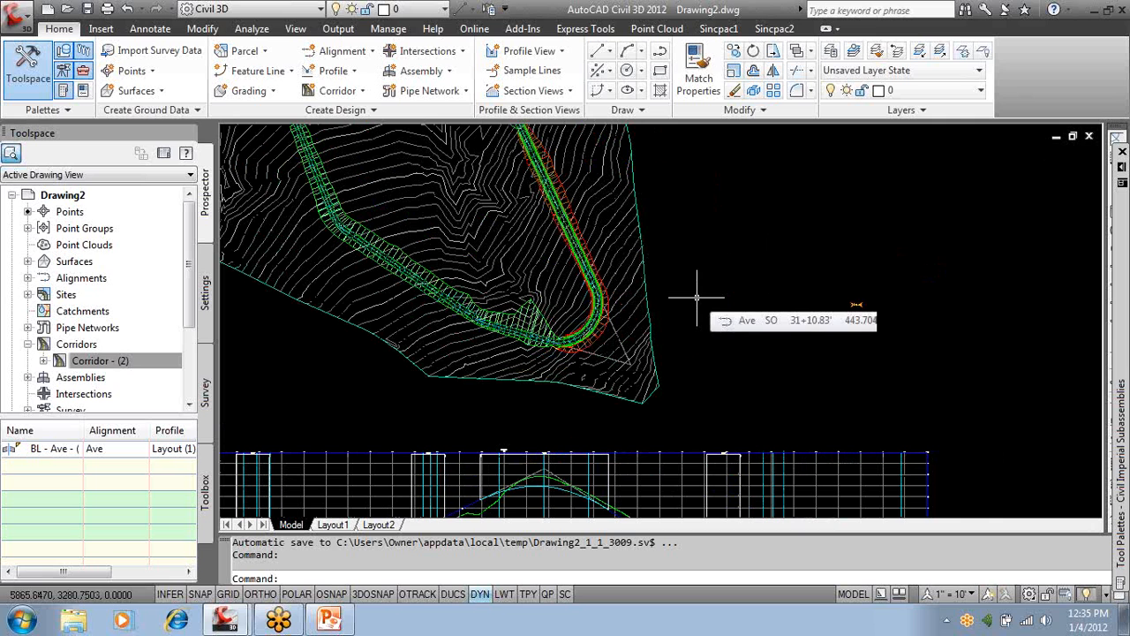
{"action": "left_click", "coordinate": [696, 299]}
{"action": "type", "text": "pl"}
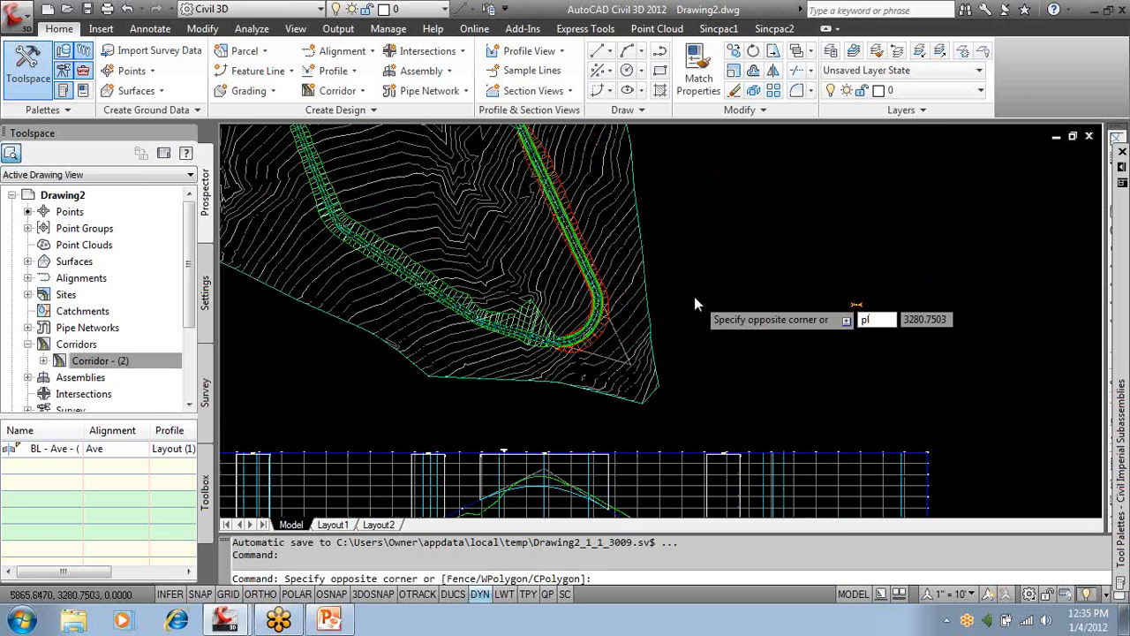
{"action": "key", "text": "Escape"}
{"action": "key", "text": "Escape"}
Draw a straight vertical line in the empty area east of the contoured surface, using ortho mode.
{"action": "middle_click_drag", "start_coordinate": [689, 288], "coordinate": [528, 288]}
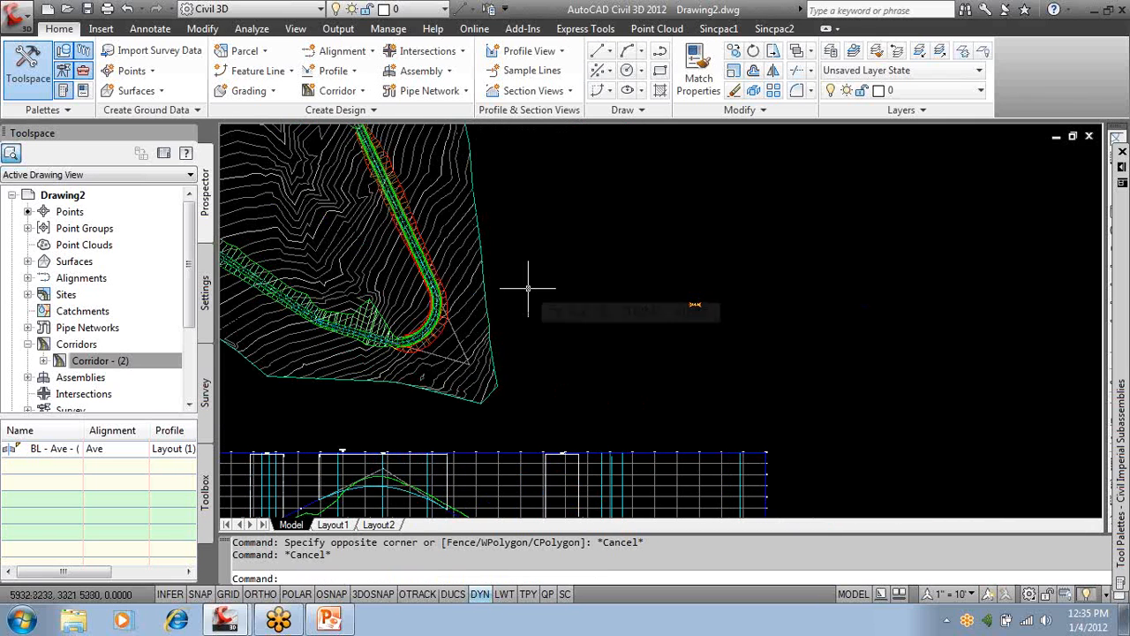
{"action": "scroll", "coordinate": [528, 288], "scroll_direction": "up", "scroll_amount": 2}
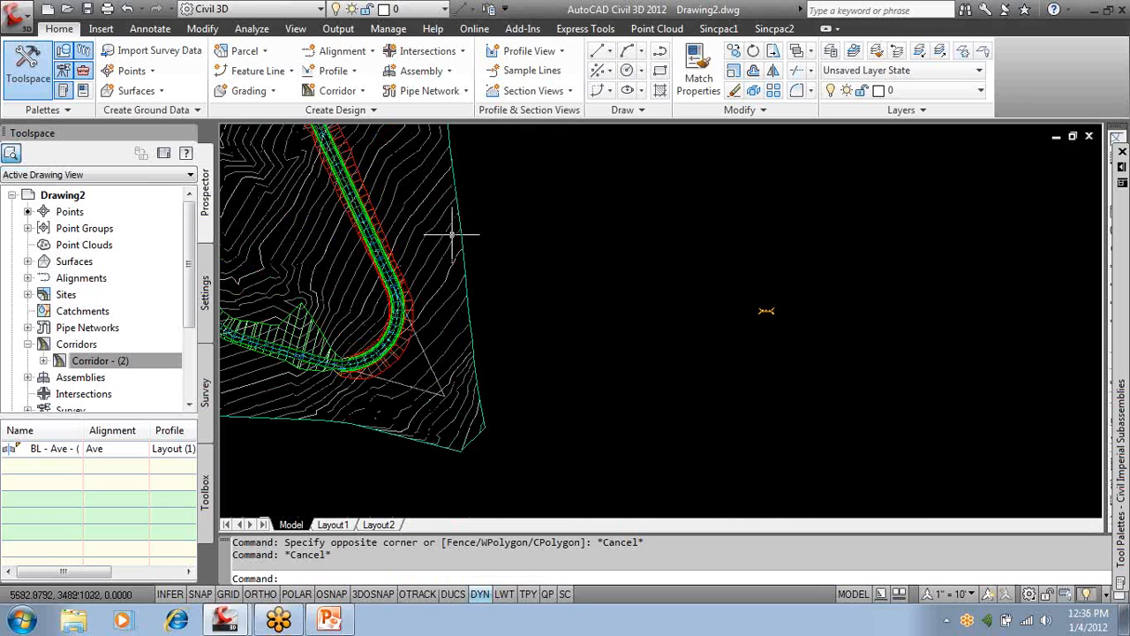
{"action": "left_click", "coordinate": [290, 72]}
{"action": "type", "text": "l"}
{"action": "key", "text": "Return"}
{"action": "left_click", "coordinate": [585, 334]}
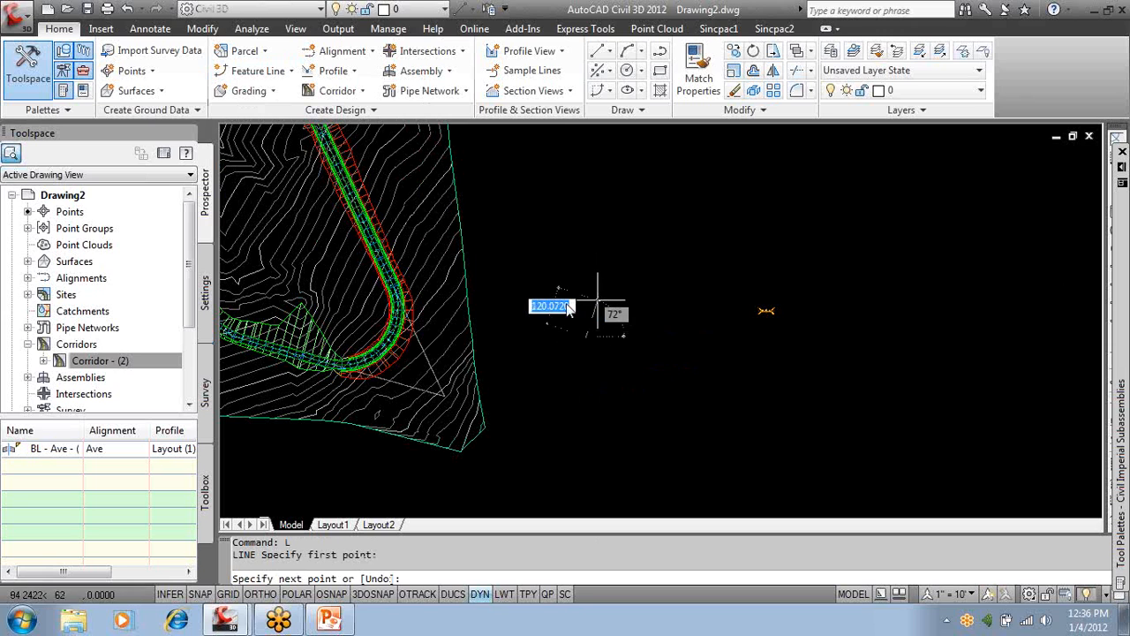
{"action": "key", "text": "F8"}
{"action": "left_click", "coordinate": [558, 301]}
{"action": "key", "text": "Return"}
Offset the vertical line by 12 to its east side to make a parallel copy.
{"action": "type", "text": "o"}
{"action": "key", "text": "Return"}
{"action": "type", "text": "12"}
{"action": "key", "text": "Return"}
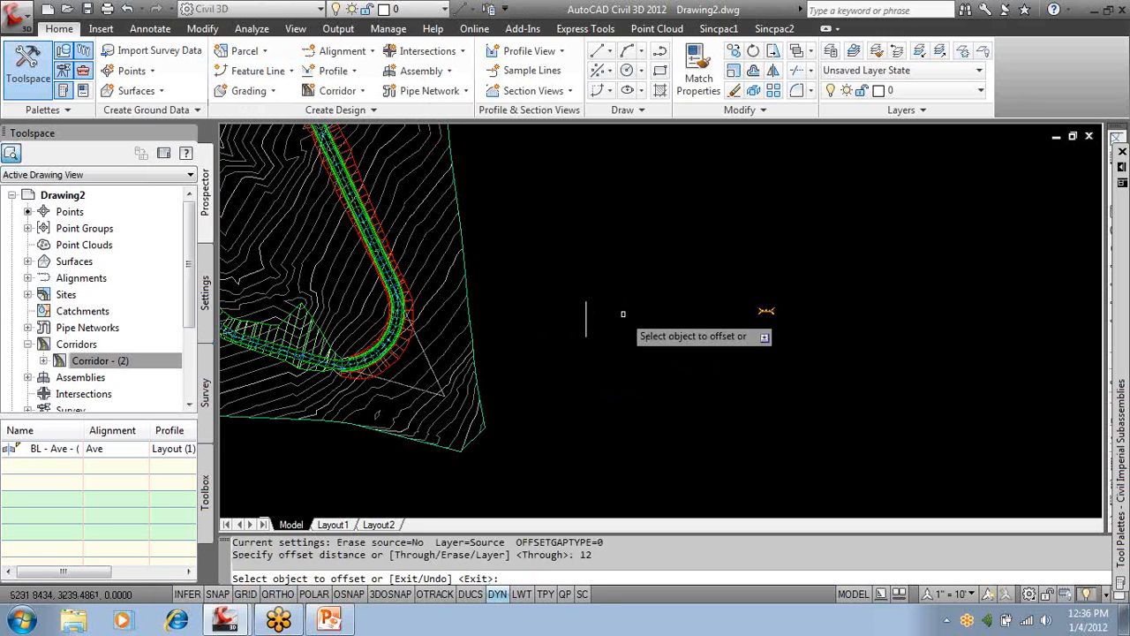
{"action": "scroll", "coordinate": [600, 318], "scroll_direction": "up", "scroll_amount": 3}
{"action": "left_click", "coordinate": [575, 311]}
{"action": "left_click", "coordinate": [601, 313]}
{"action": "key", "text": "Return"}
Fillet the two parallel lines at both ends to close them into a round-ended island outline.
{"action": "type", "text": "f"}
{"action": "key", "text": "Return"}
{"action": "left_click", "coordinate": [575, 304]}
{"action": "left_click", "coordinate": [583, 307]}
{"action": "key", "text": "Return"}
{"action": "left_click", "coordinate": [583, 352]}
{"action": "left_click", "coordinate": [575, 351]}
Stretch the lower end of the island outline straight up with ortho on to shorten the island.
{"action": "scroll", "coordinate": [578, 320], "scroll_direction": "up", "scroll_amount": 2}
{"action": "type", "text": "s"}
{"action": "key", "text": "Return"}
{"action": "left_click", "coordinate": [688, 376]}
{"action": "left_click", "coordinate": [560, 438]}
{"action": "key", "text": "Return"}
{"action": "left_click", "coordinate": [715, 422]}
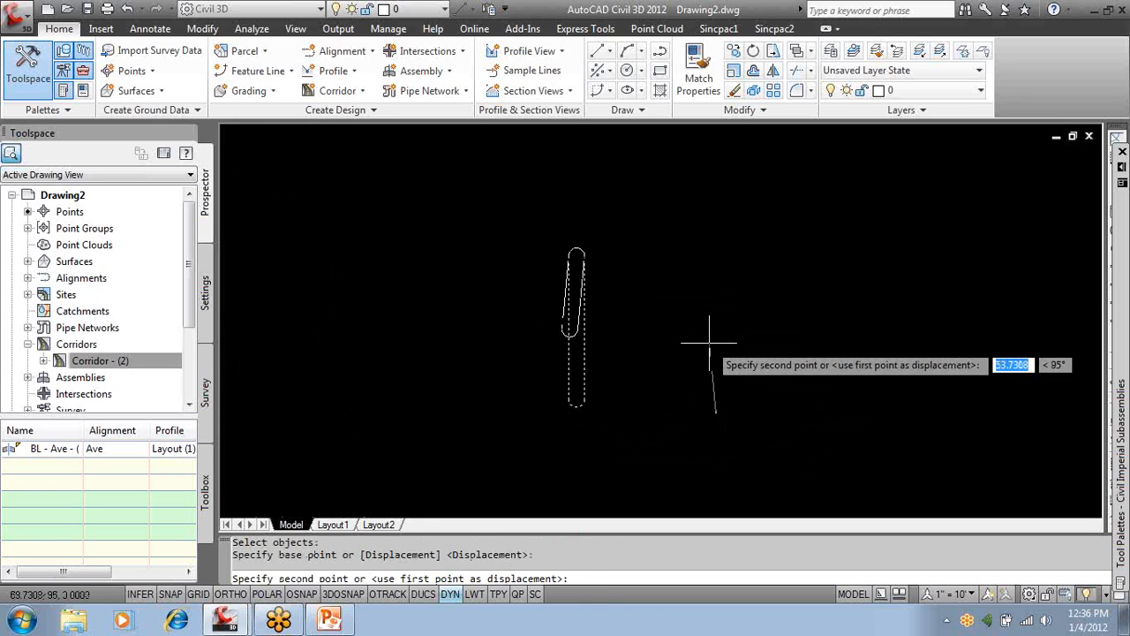
{"action": "key", "text": "F8"}
{"action": "left_click", "coordinate": [717, 334]}
{"action": "key", "text": "F8"}
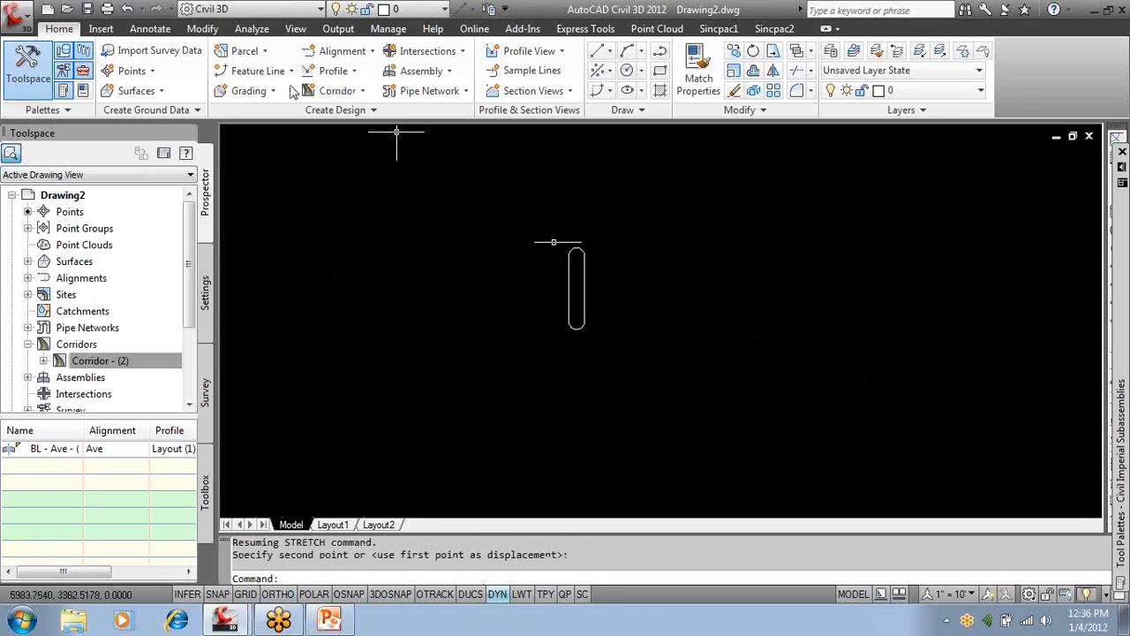
Create feature lines from all the island outline's objects in Survey Site on layer C-TOPO-FEAT, with elevation assignment enabled.
{"action": "left_click", "coordinate": [258, 71]}
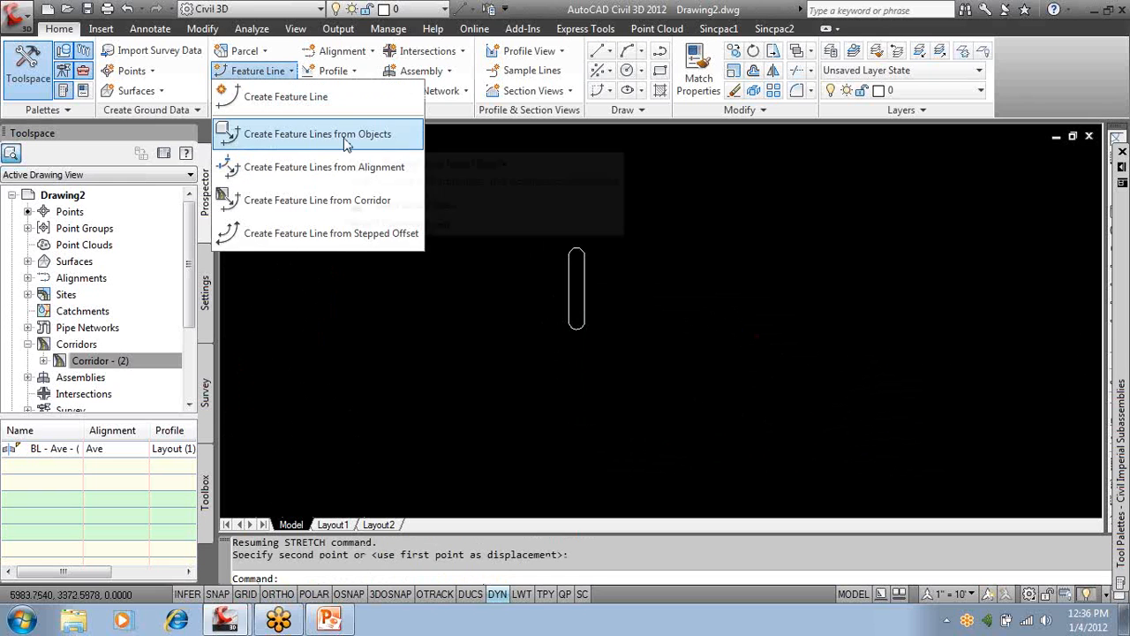
{"action": "left_click", "coordinate": [335, 152]}
{"action": "left_click", "coordinate": [517, 222]}
{"action": "left_click", "coordinate": [623, 360]}
{"action": "key", "text": "Return"}
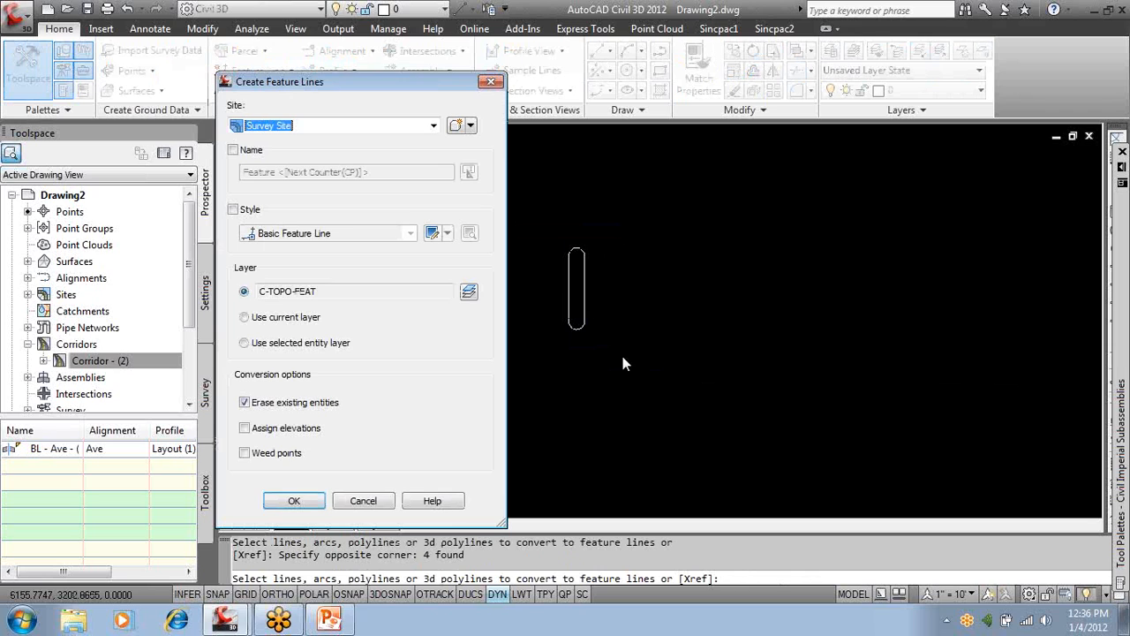
{"action": "left_click", "coordinate": [285, 428]}
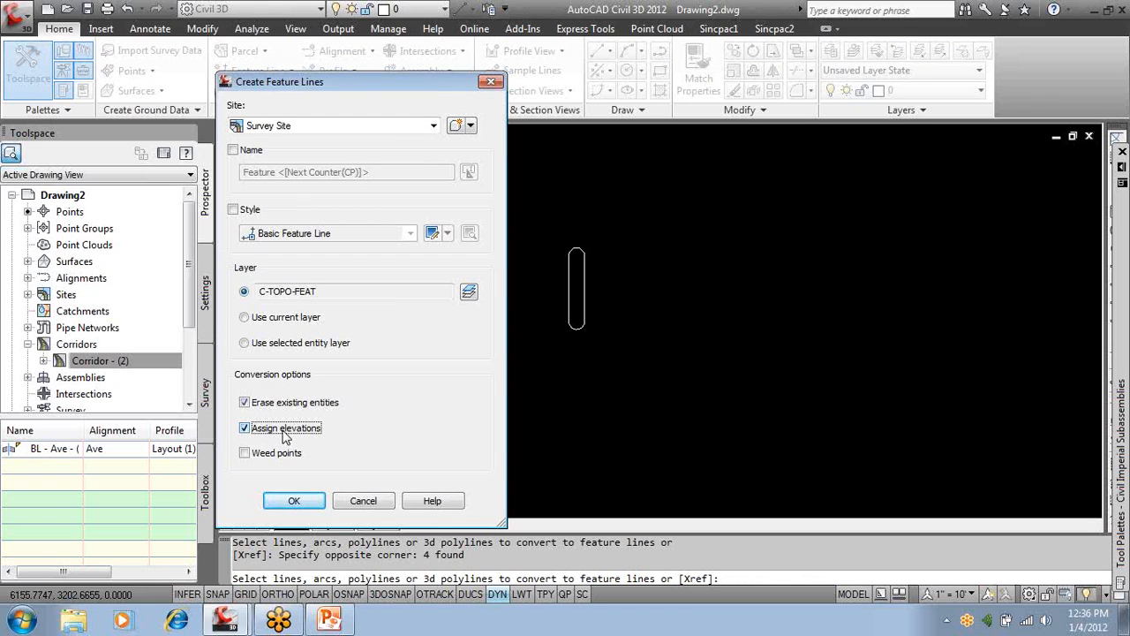
{"action": "left_click", "coordinate": [294, 501]}
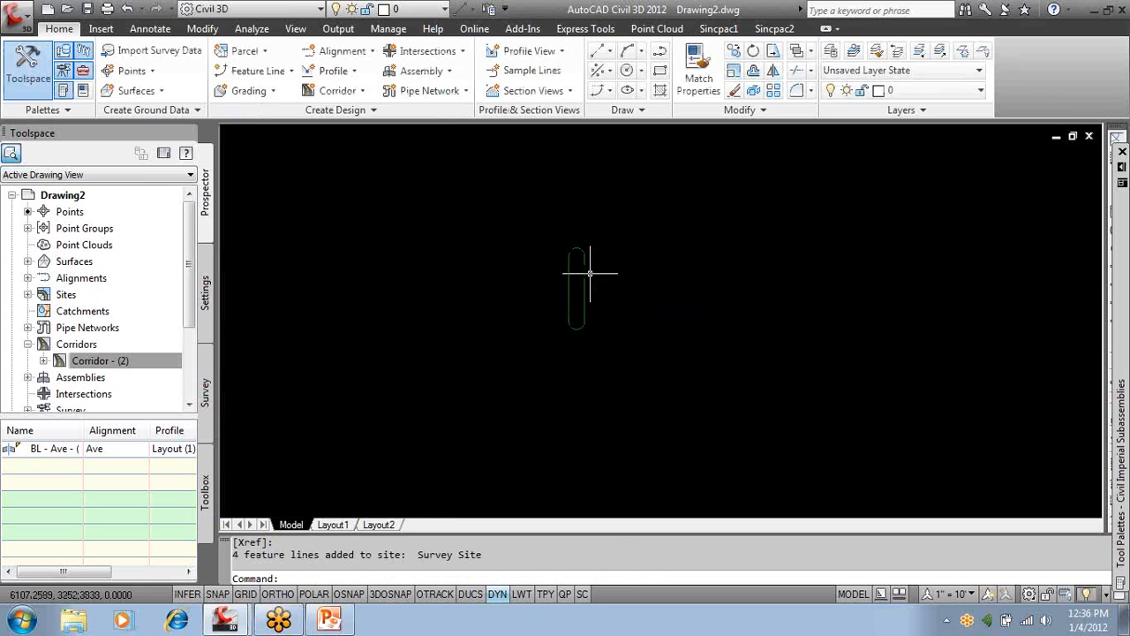
Select the island's east feature line and examine its geometry and elevation editing tools, including Set Grade/Slope between Points.
{"action": "mouse_move", "coordinate": [584, 265]}
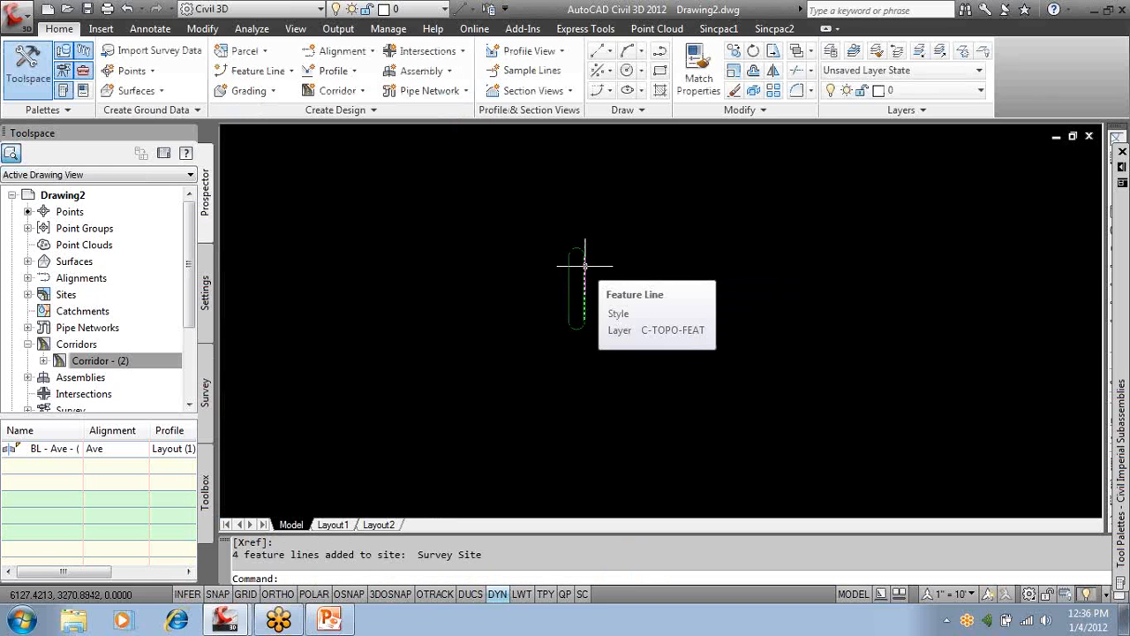
{"action": "left_click", "coordinate": [584, 265]}
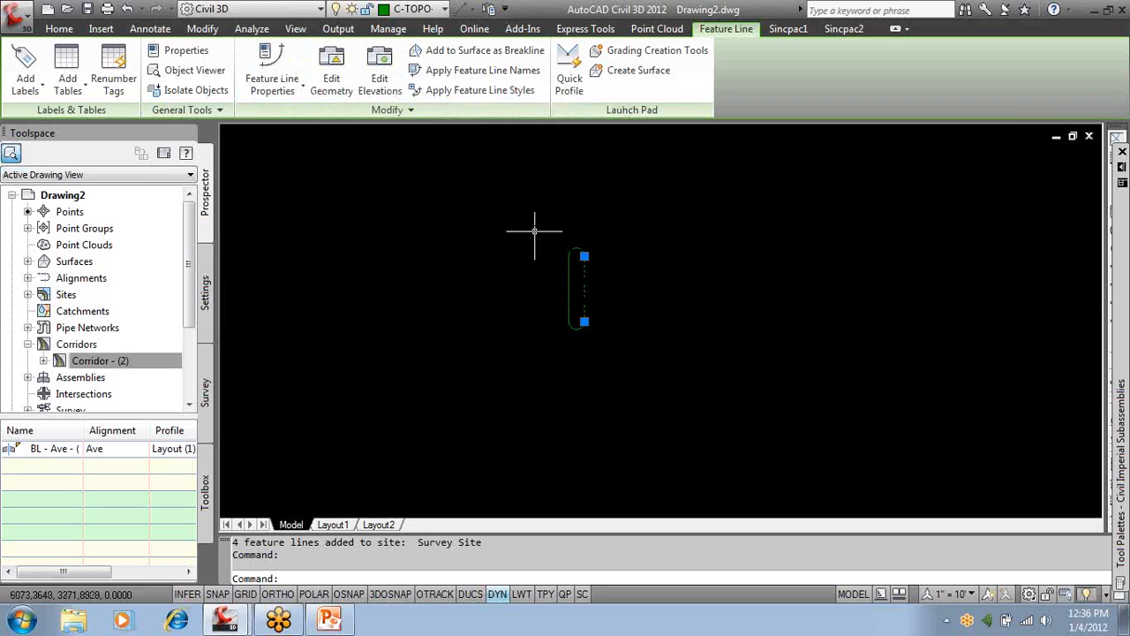
{"action": "left_click", "coordinate": [331, 70]}
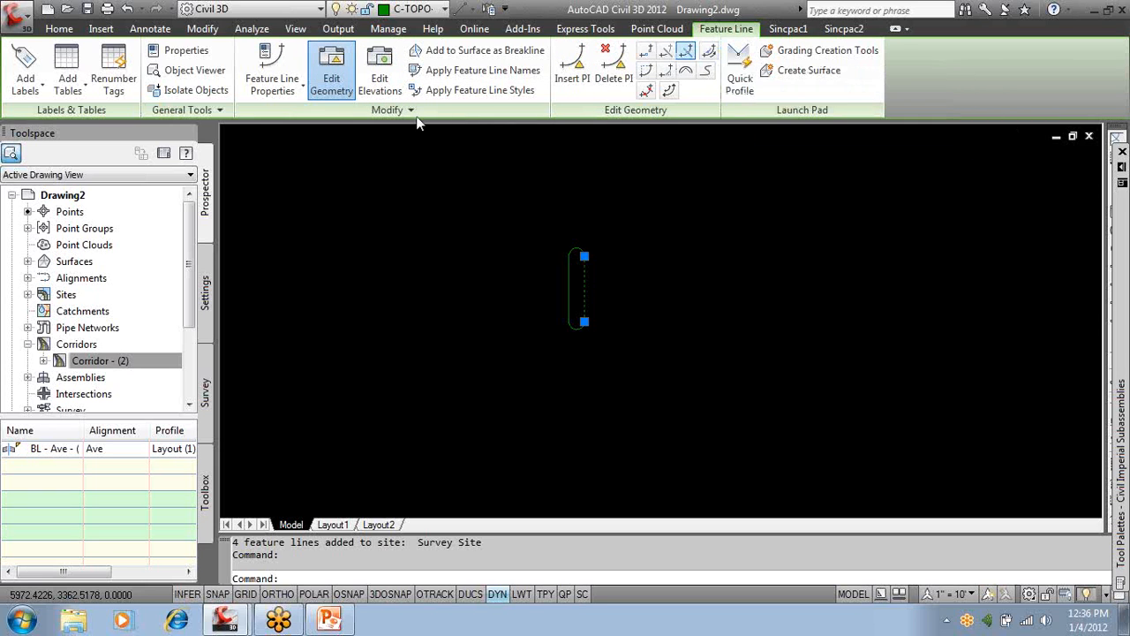
{"action": "left_click", "coordinate": [378, 70]}
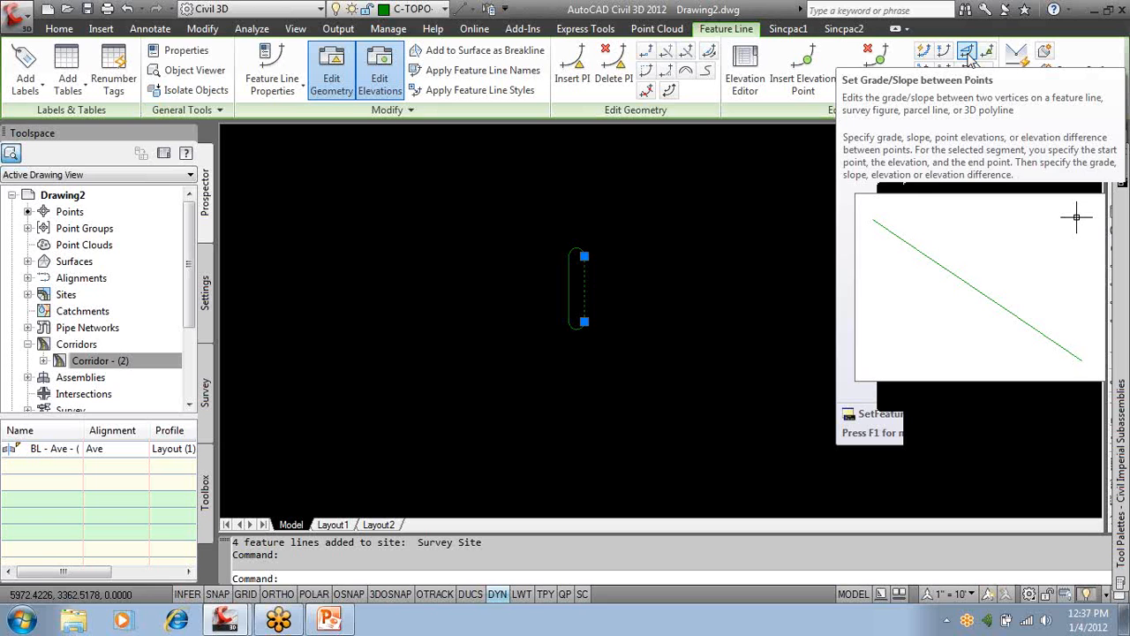
{"action": "key", "text": "Escape"}
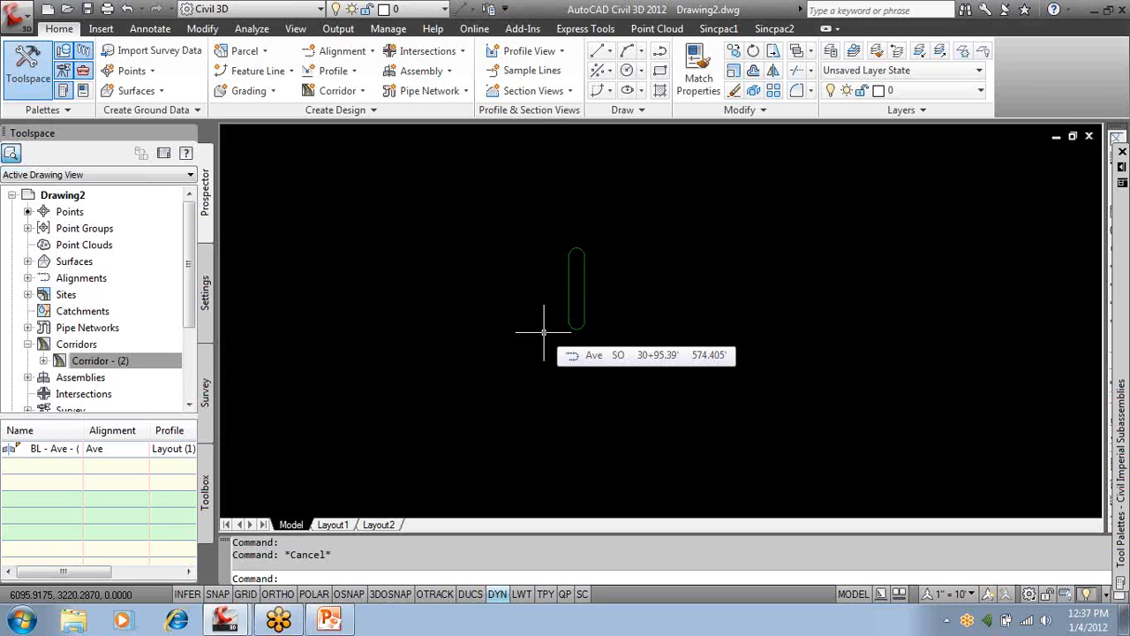
Examine the available analysis commands for volumes, materials and quantity takeoff.
{"action": "scroll", "coordinate": [578, 249], "scroll_direction": "up", "scroll_amount": 5}
{"action": "scroll", "coordinate": [578, 249], "scroll_direction": "down", "scroll_amount": 4}
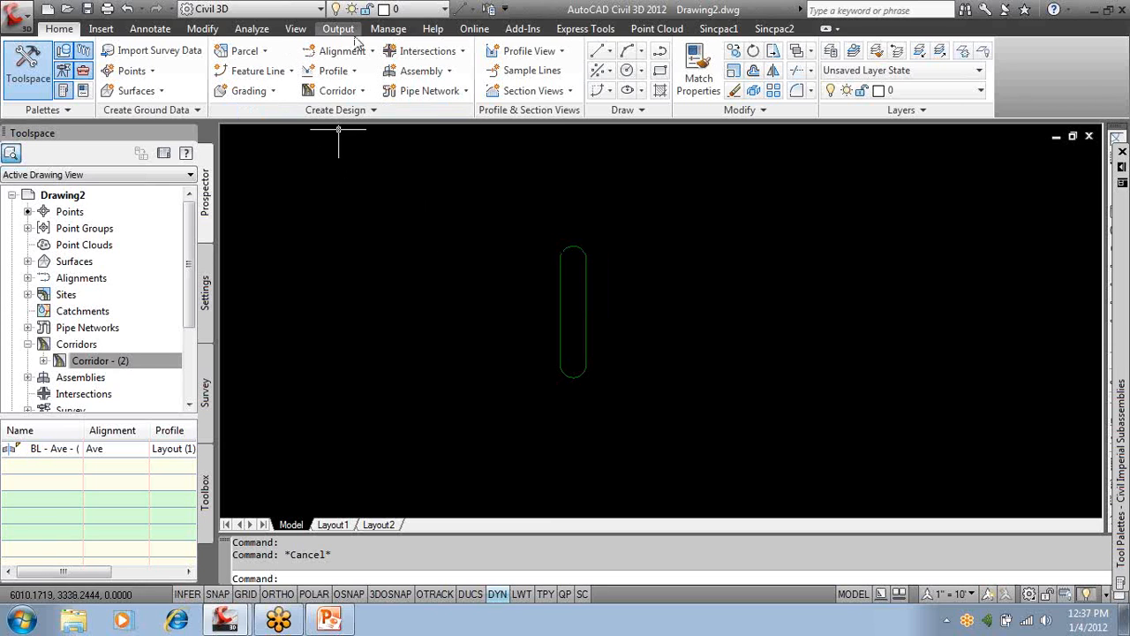
{"action": "left_click", "coordinate": [254, 34]}
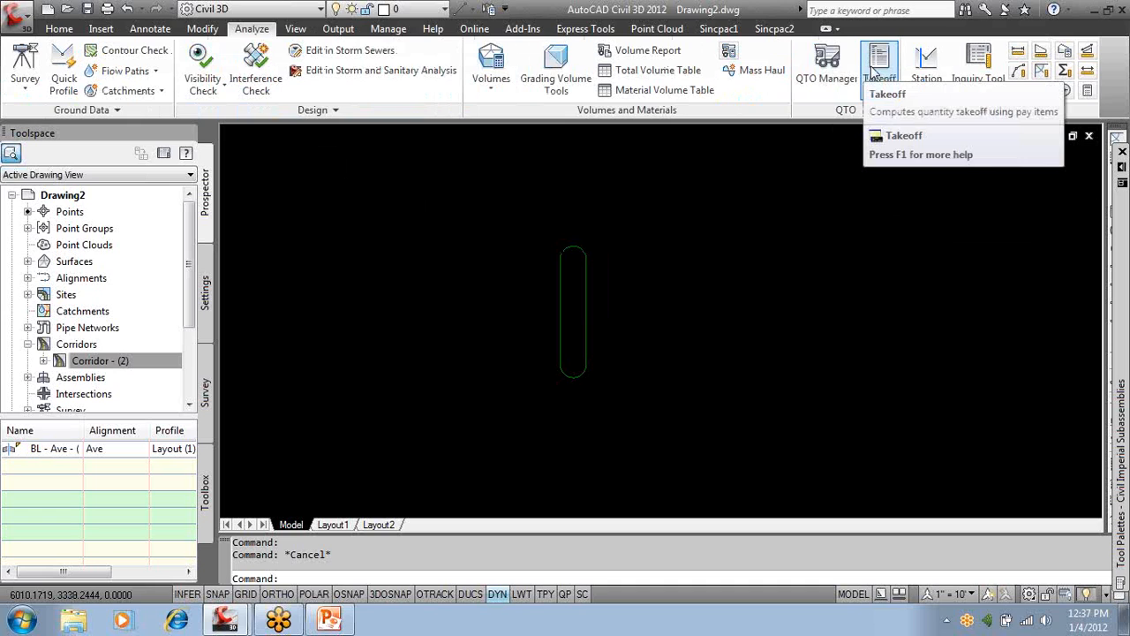
Select the island's east feature line, examine its additional modify commands for moving or copying to a site, and clear the selection.
{"action": "mouse_move", "coordinate": [604, 300]}
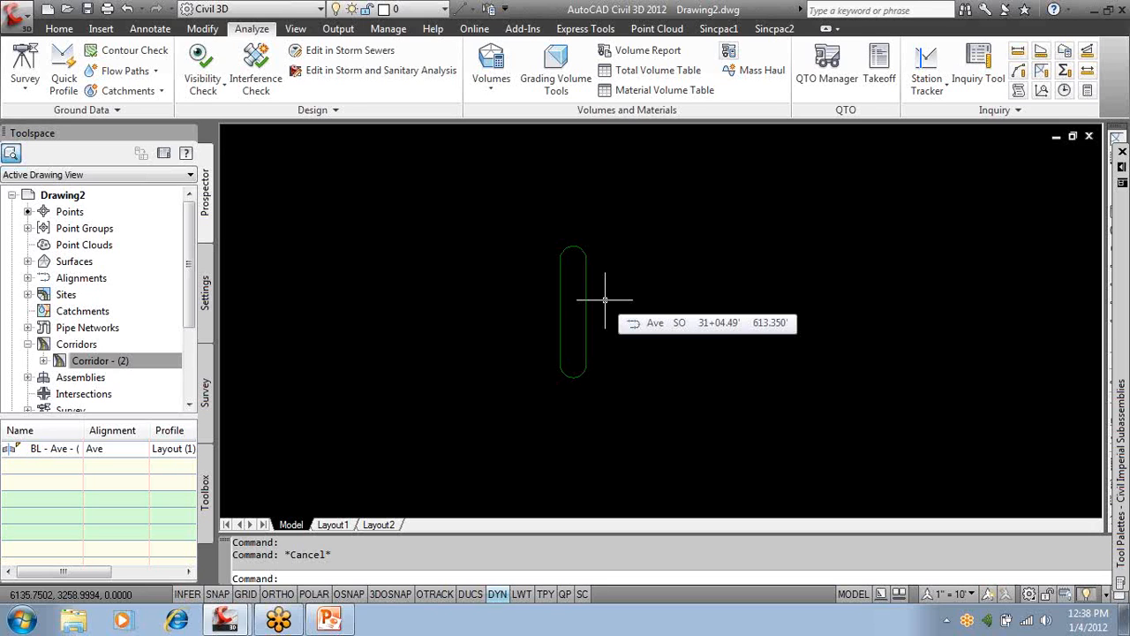
{"action": "scroll", "coordinate": [605, 300], "scroll_direction": "up", "scroll_amount": 5}
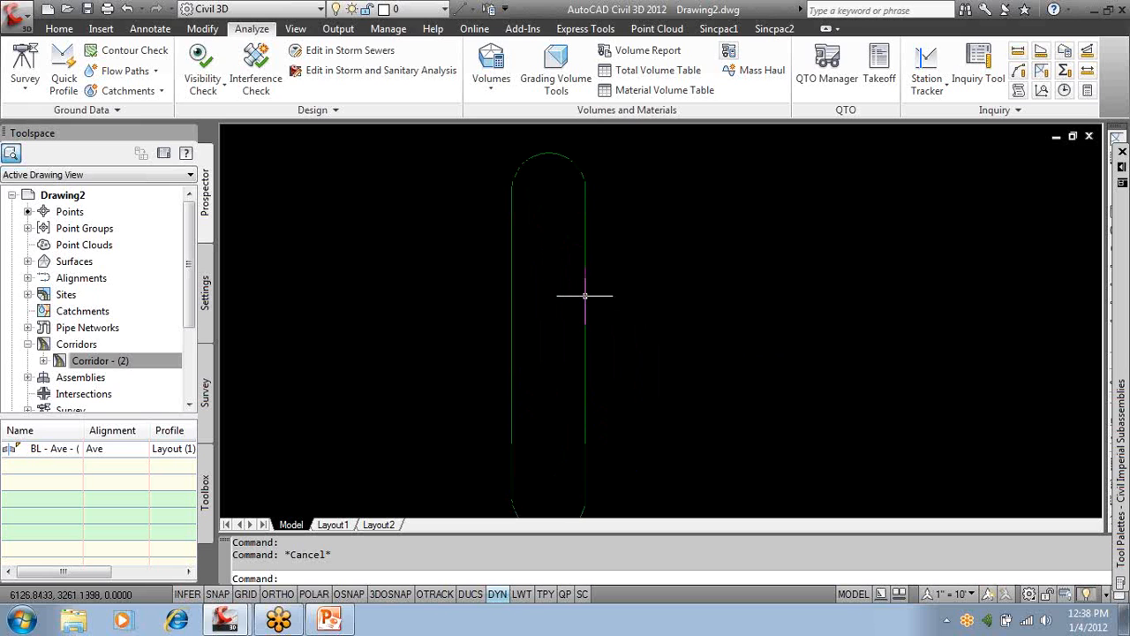
{"action": "left_click", "coordinate": [59, 28]}
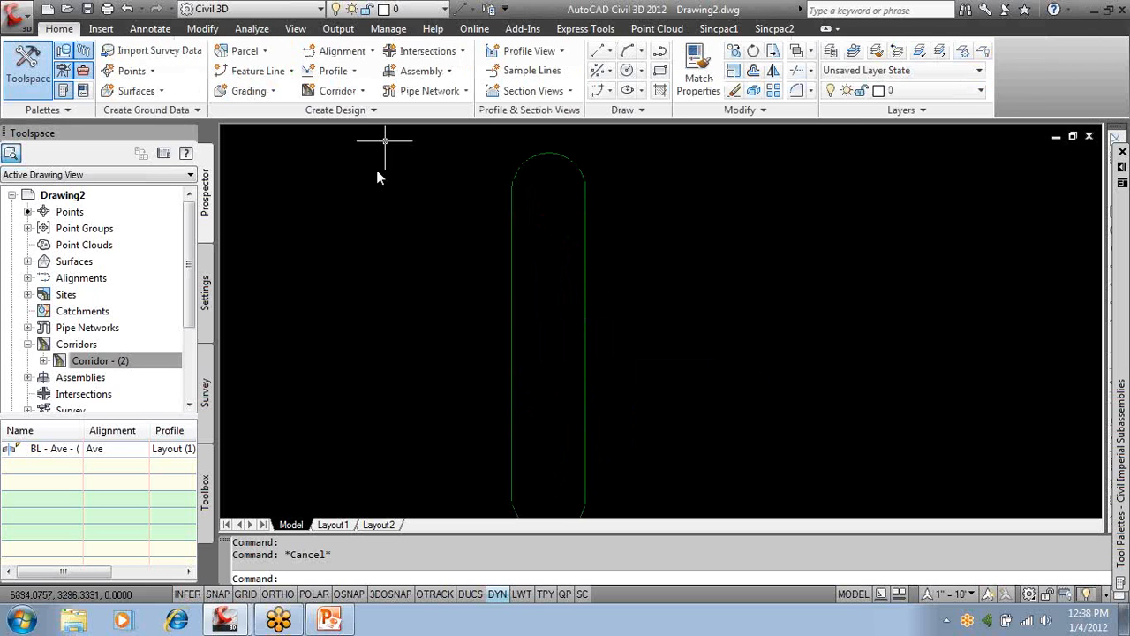
{"action": "left_click", "coordinate": [583, 271]}
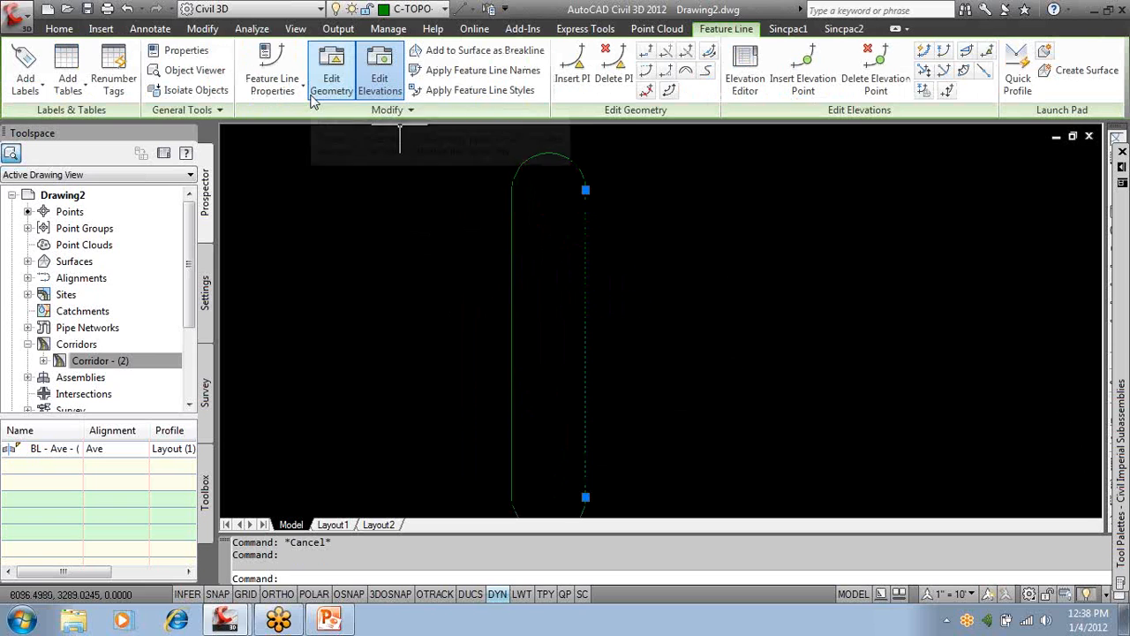
{"action": "left_click", "coordinate": [370, 110]}
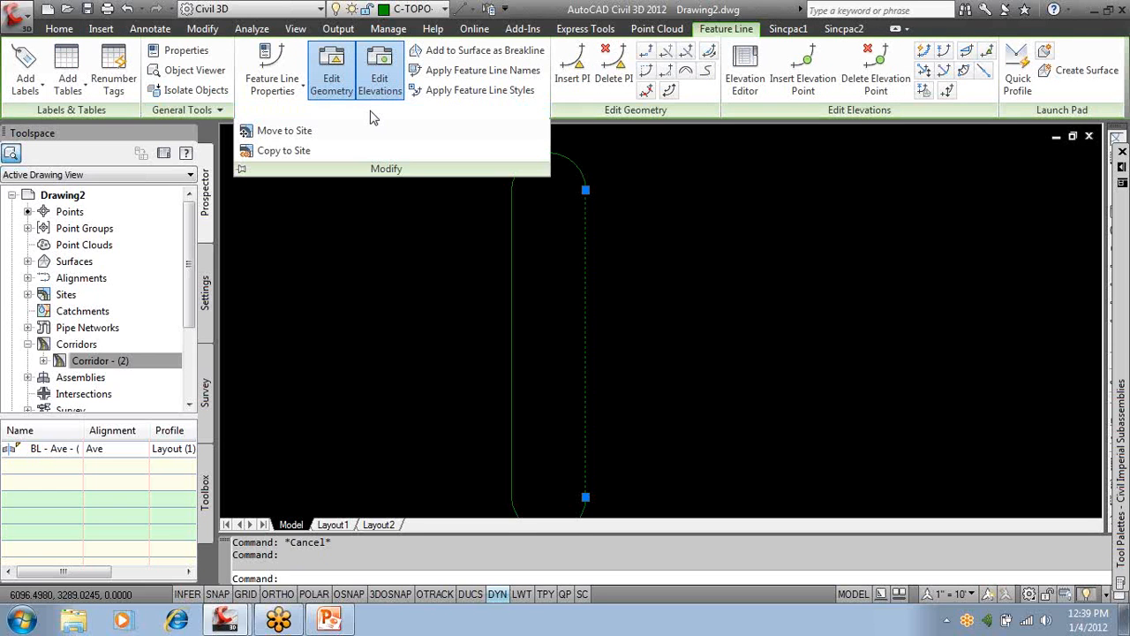
{"action": "left_click", "coordinate": [644, 132]}
{"action": "key", "text": "Escape"}
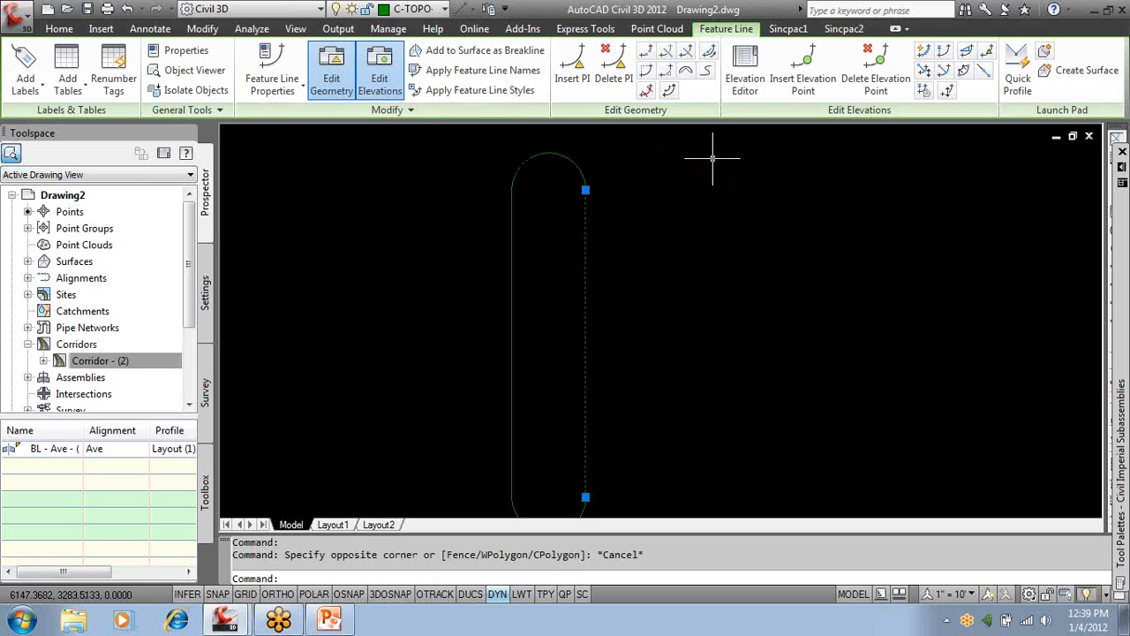
{"action": "key", "text": "Escape"}
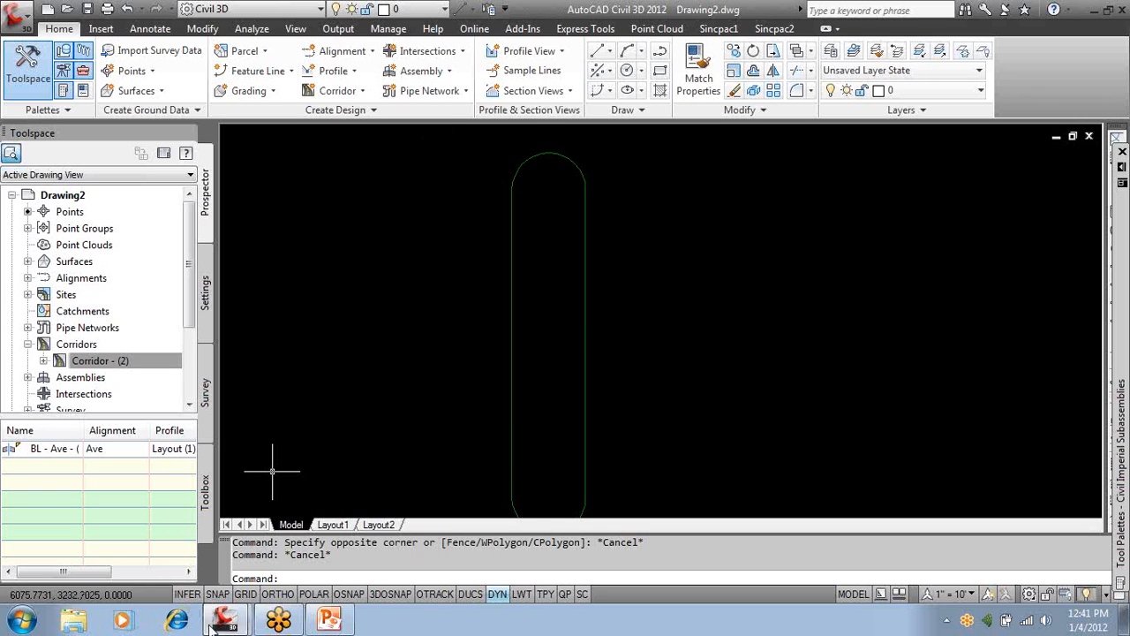
Switch to the PowerPoint presentation to show the closing thank-you slide.
{"action": "left_click", "coordinate": [336, 623]}
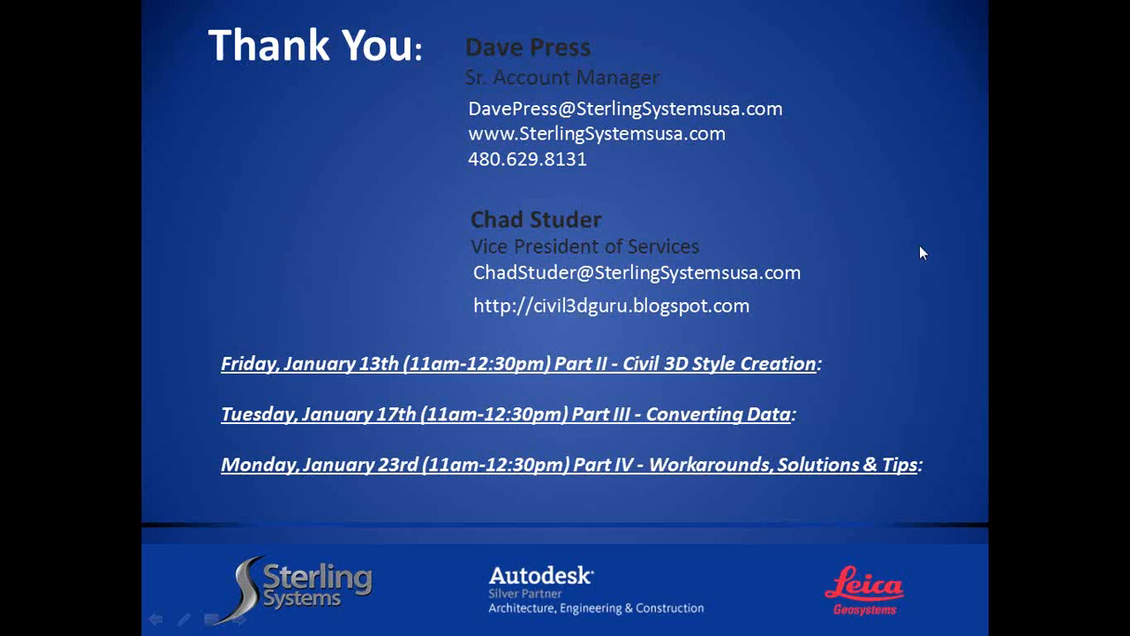